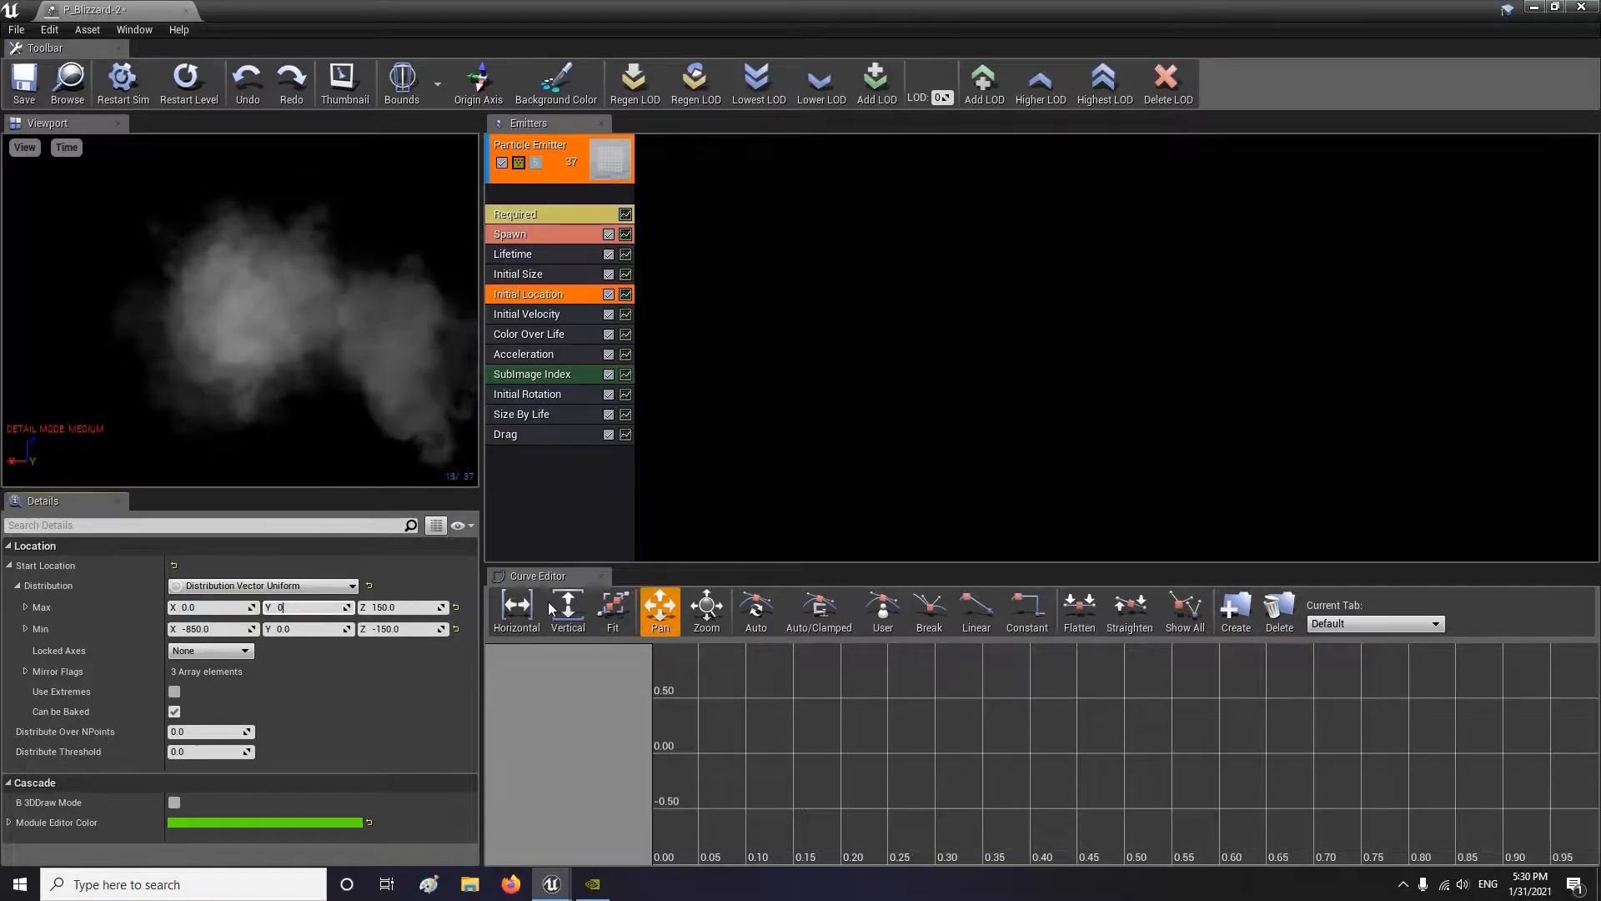
Zero the start location's X and Y range in the Initial Location module
key("Tab")
key("Tab")
type("0")
key("Return")
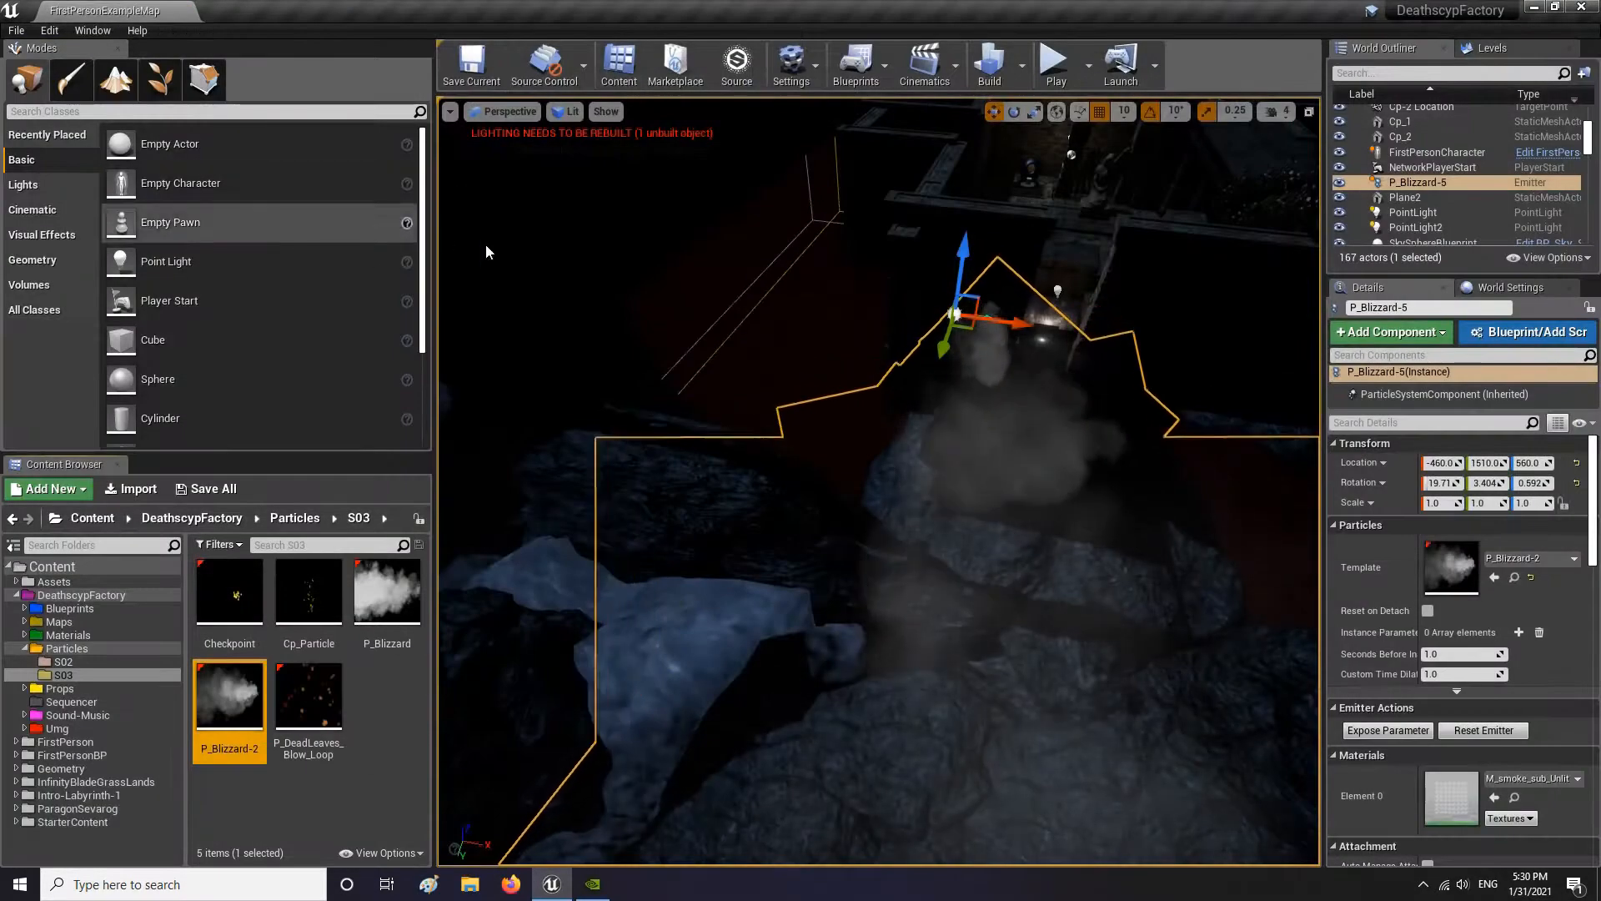
Rotate the P_Blizzard-5 emitter to about 10.59° around Z and move it to X -1560
right_click_drag(879, 482, 934, 459)
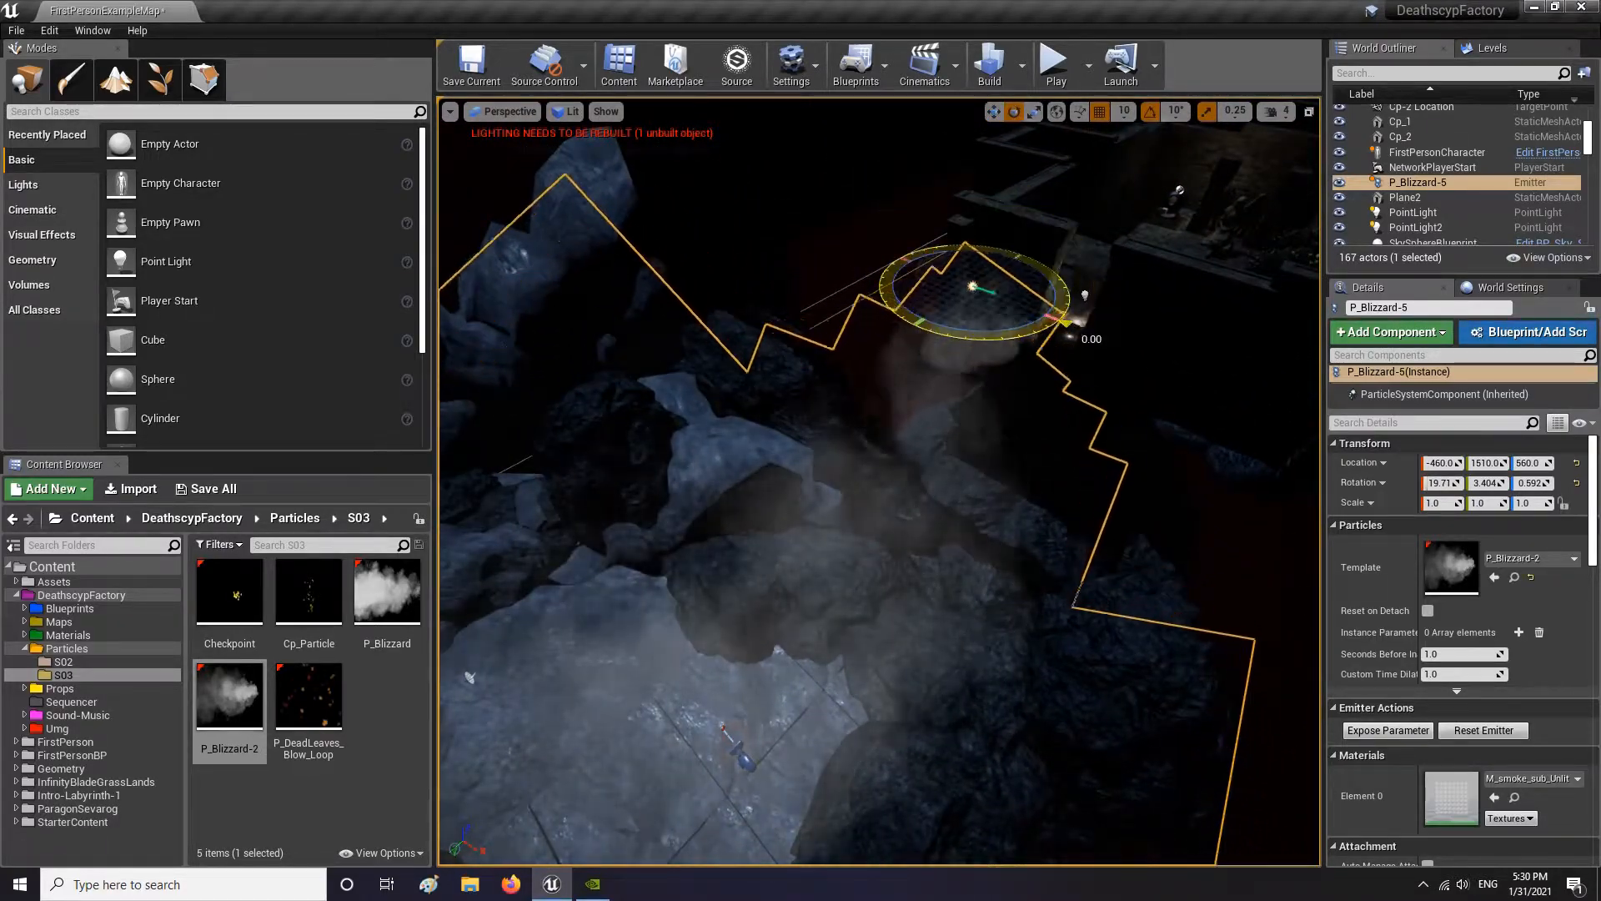
right_click_drag(879, 482, 984, 467)
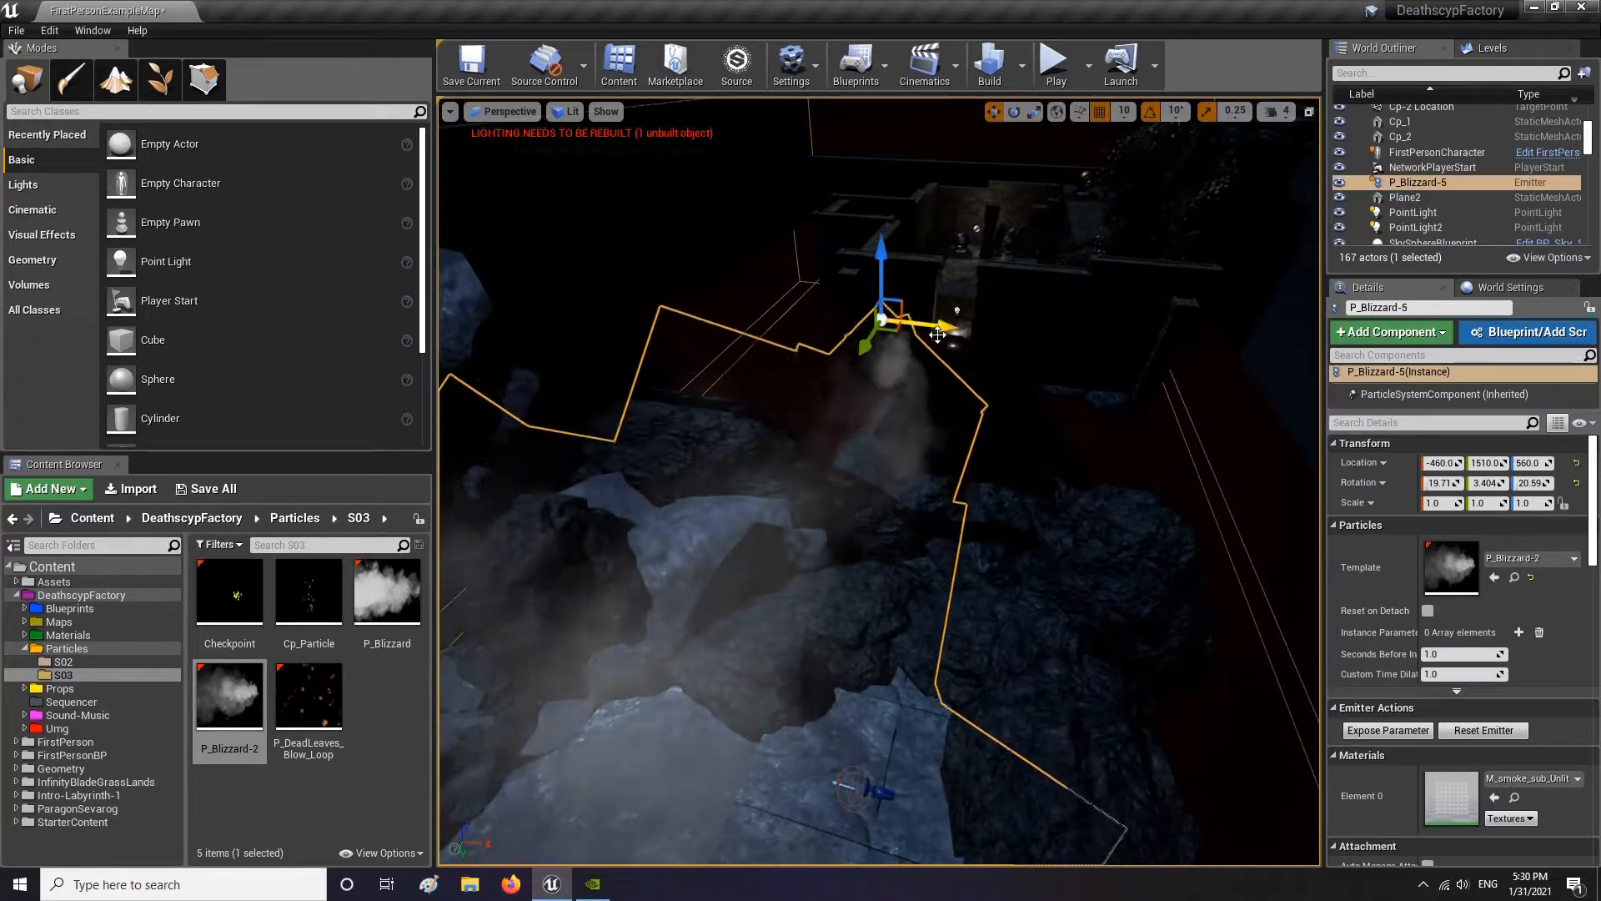
left_click_drag(733, 286, 701, 284)
right_click_drag(843, 286, 986, 275)
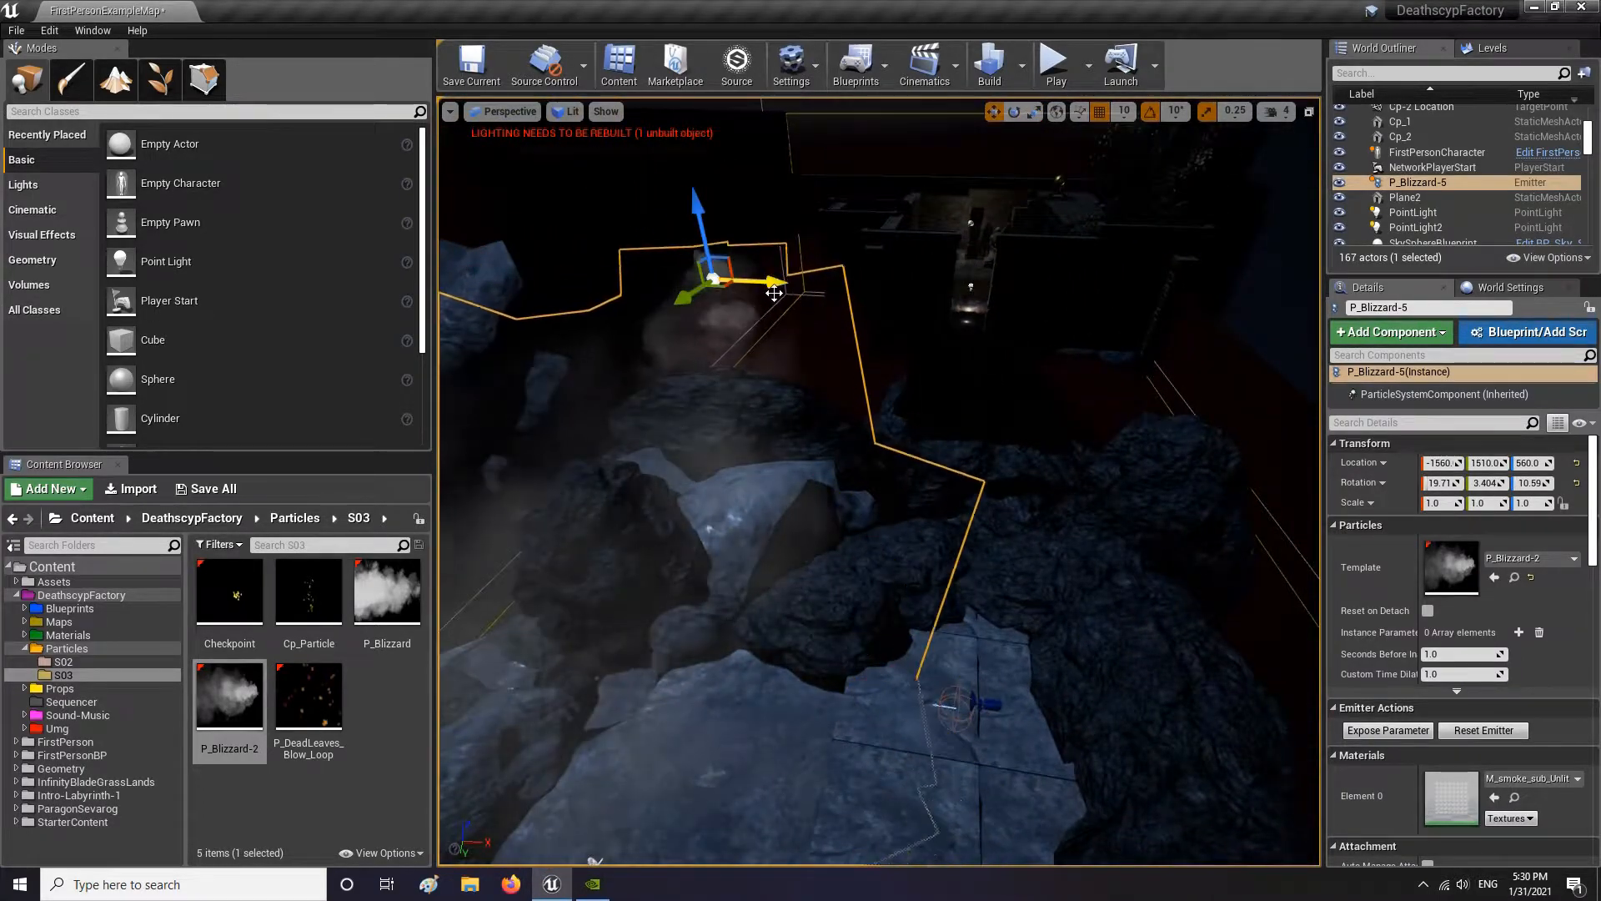
Duplicate the blizzard emitter twice, placing the second copy at X -980, Y 910, Z 870
left_click_drag(954, 309, 1026, 317)
right_click_drag(1026, 318, 1173, 351)
right_click_drag(891, 314, 869, 338)
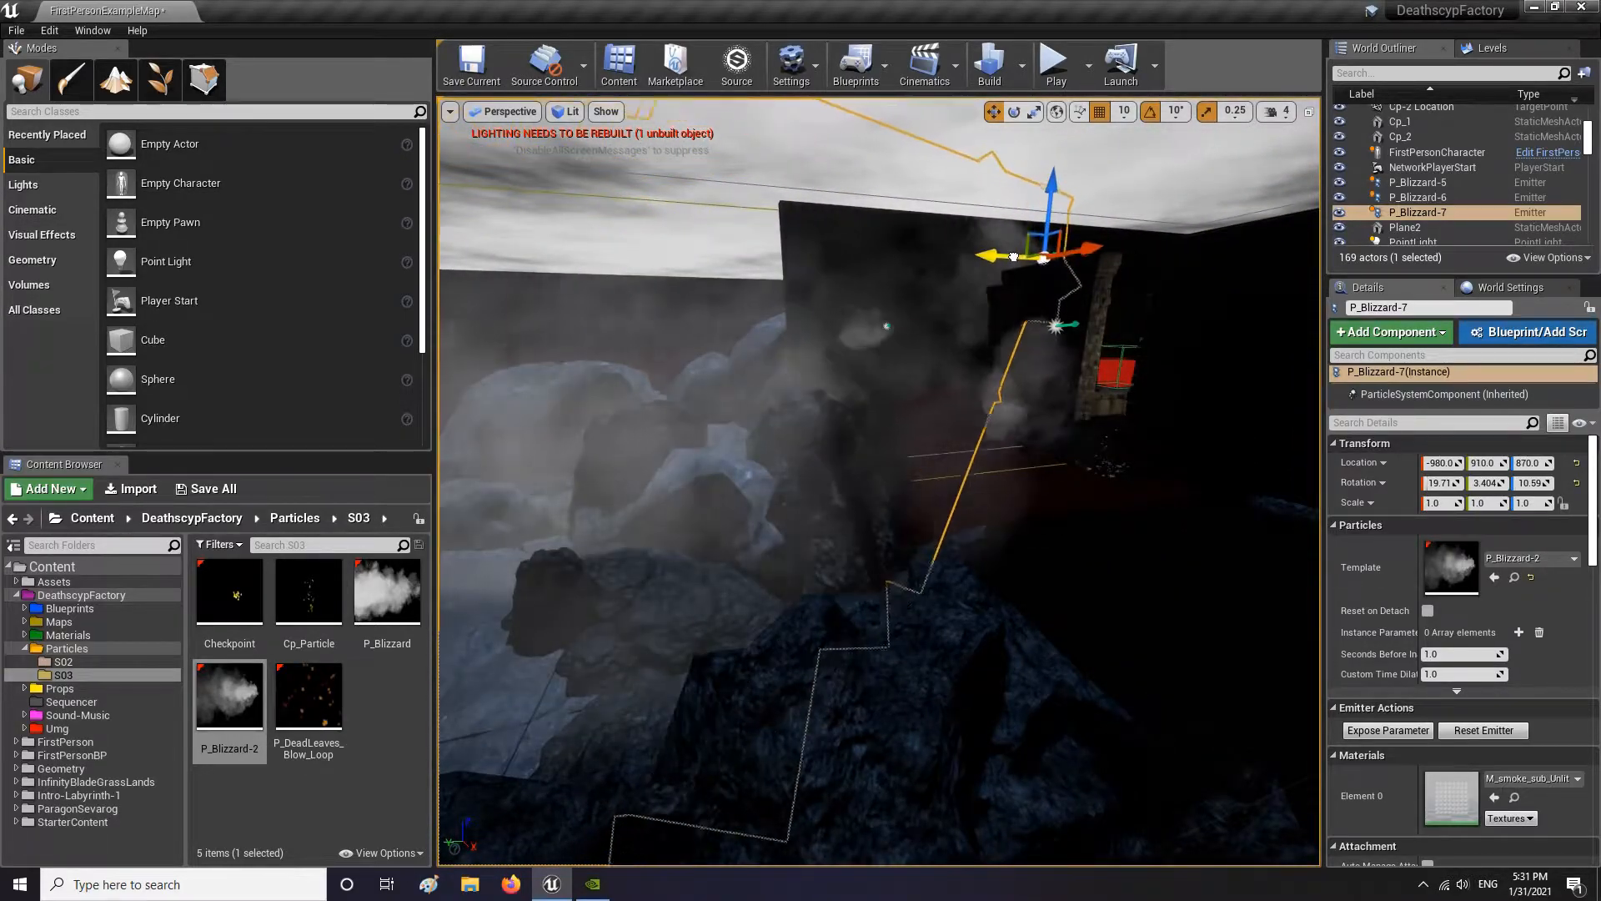
Rotate P_Blizzard-7 to about 39.36, -0.39, 11.11 and move it to Y 1330, Z 1050
key("e")
left_click_drag(1063, 233, 984, 291)
key("space")
key("space")
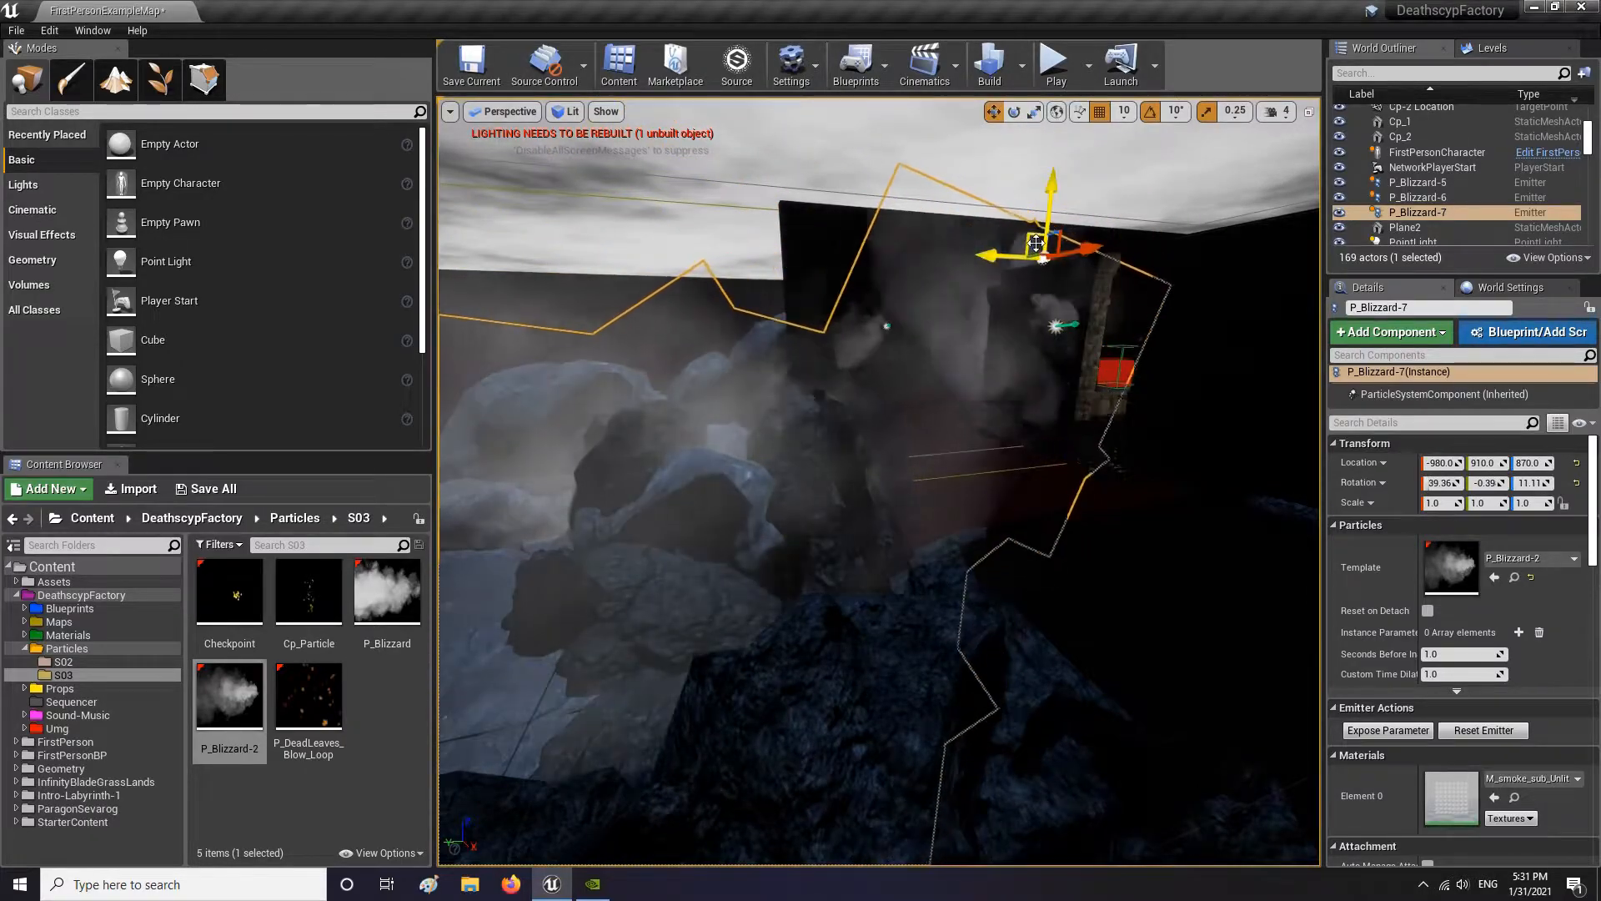
left_click_drag(1031, 242, 952, 183)
key("Escape")
Play the level briefly to check the fog drifting over the rocks, and stop the play session
right_click_drag(958, 194, 684, 201)
key("w")
key("e")
key("w")
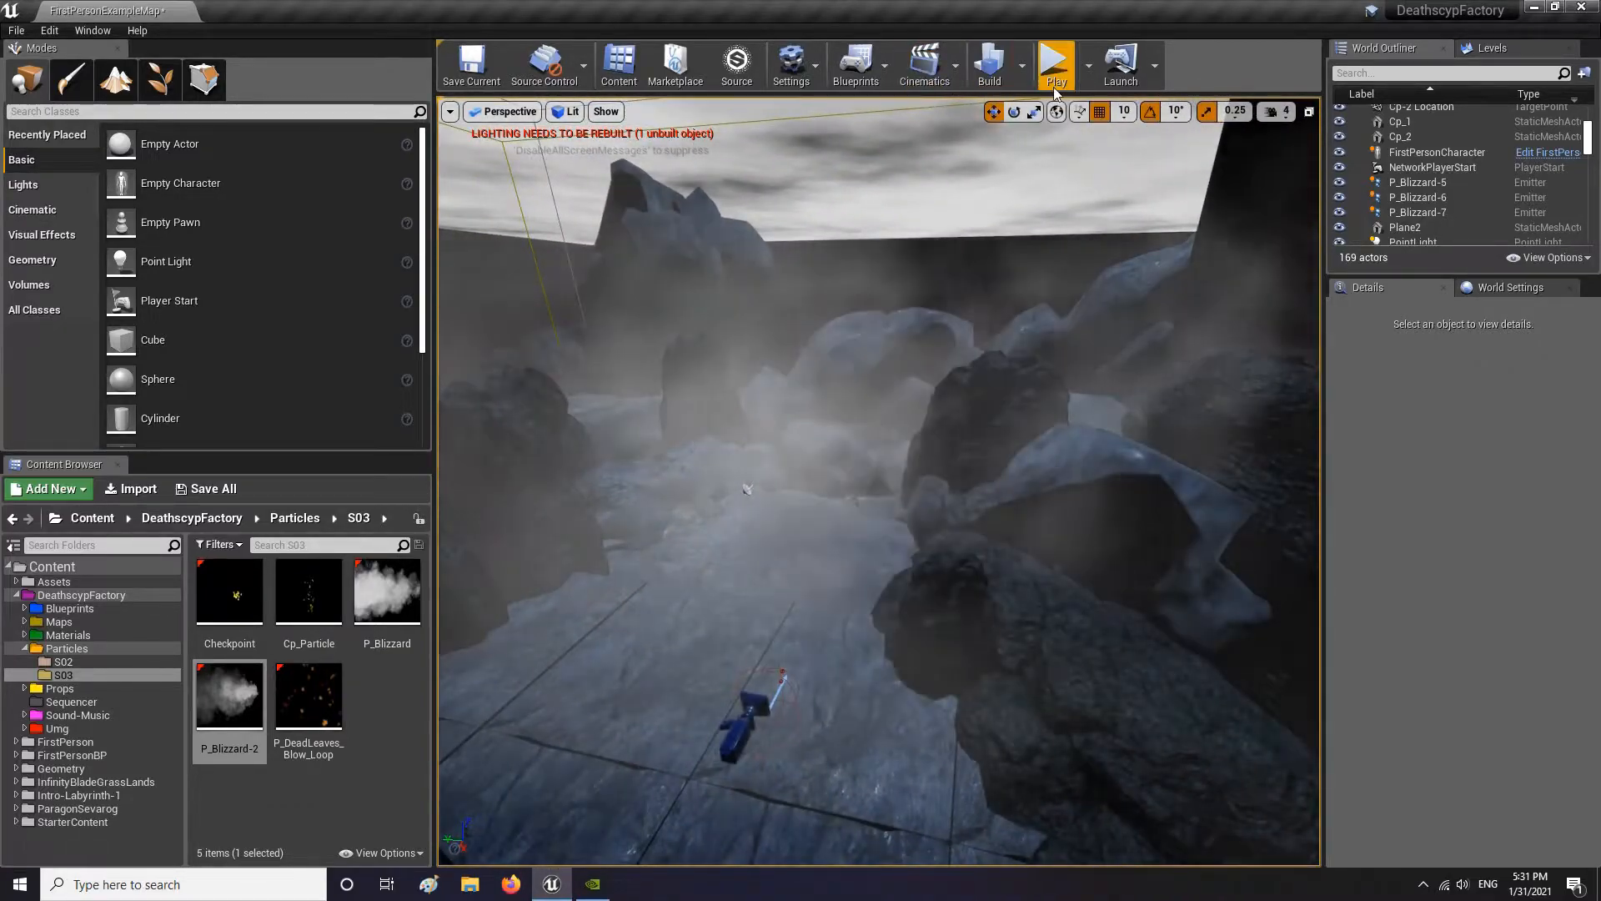
left_click(1056, 63)
key("w")
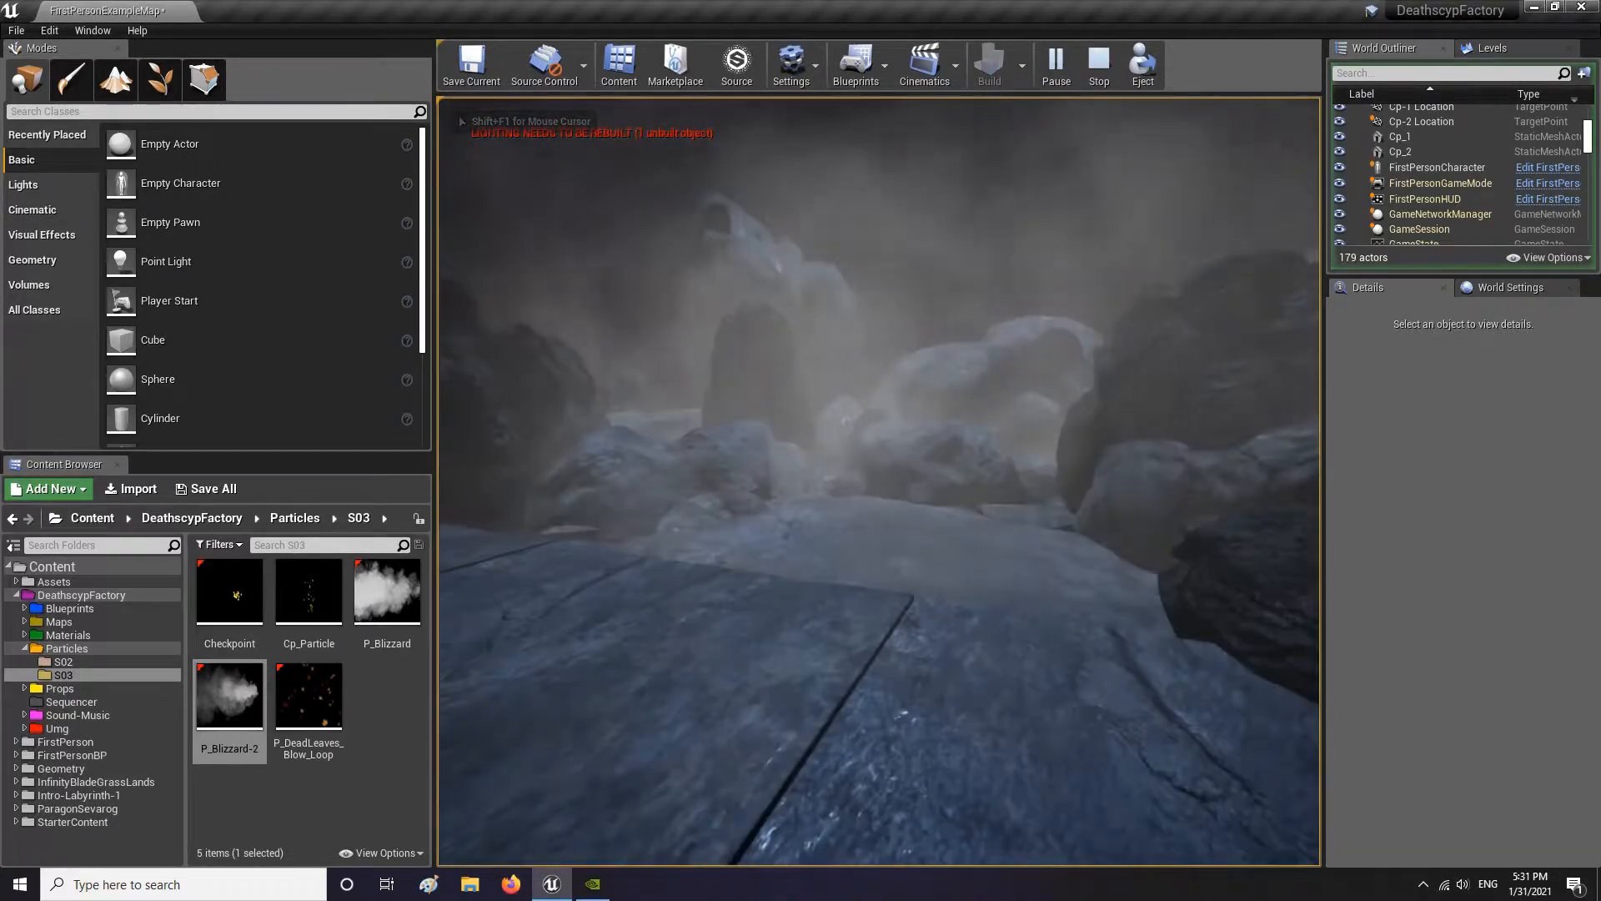
key("Escape")
Select the P_Blizzard-7 emitter high above the snowy rocks
right_click_drag(952, 273, 1259, 262)
left_click(952, 273)
right_click_drag(951, 273, 952, 242)
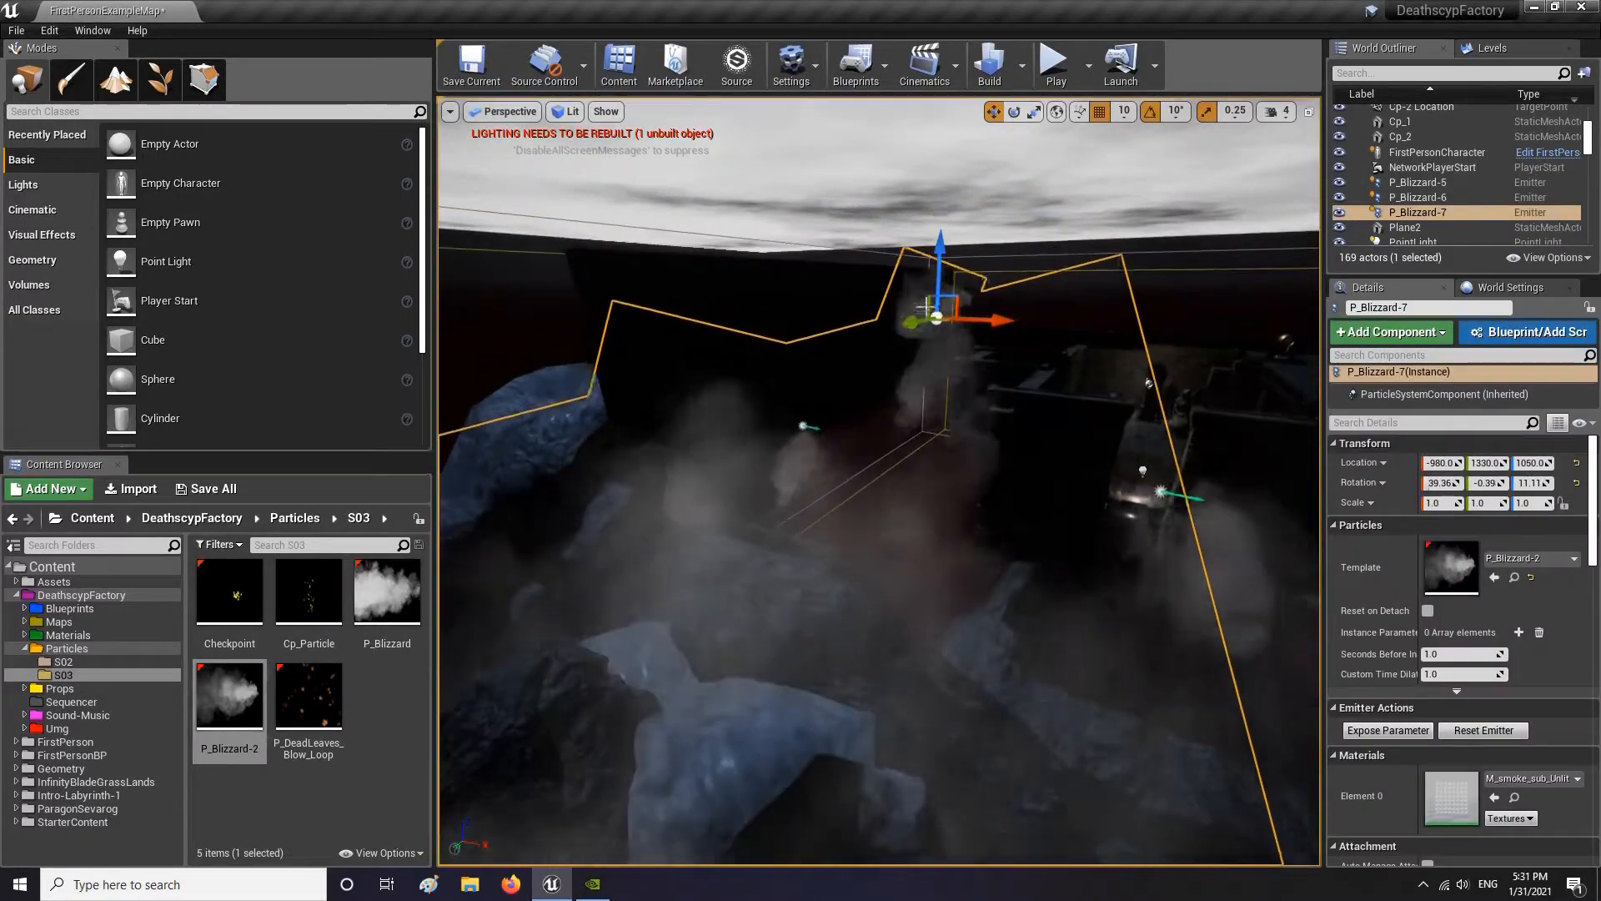
Set the constant spawn rate of the P_Blizzard-2 particle system to 6 and save it
double_click(250, 734)
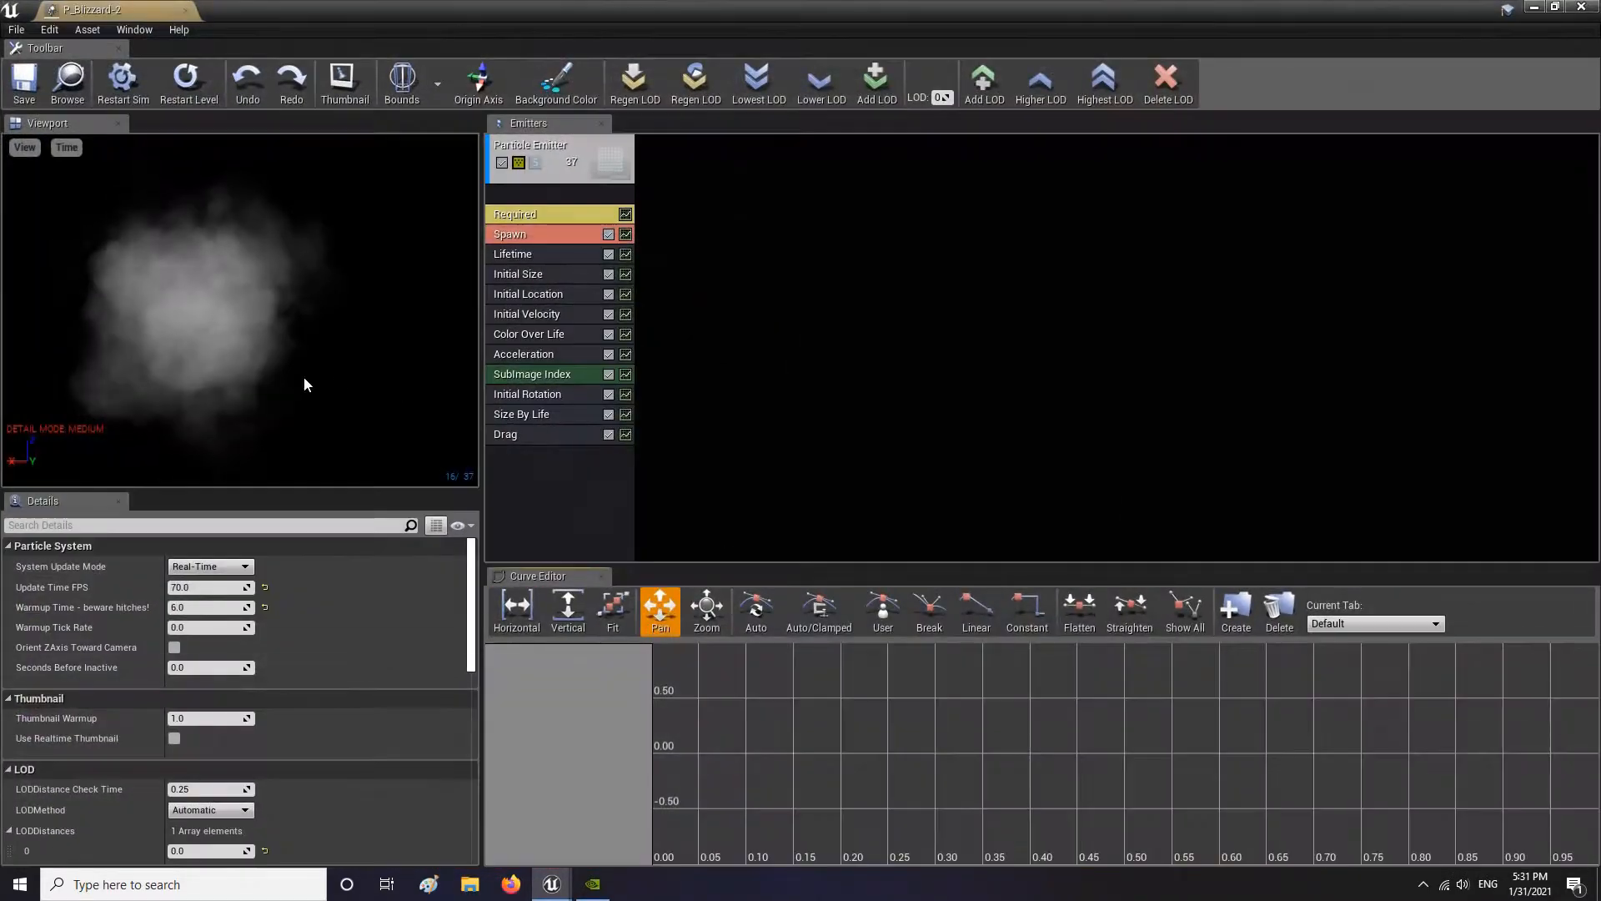
left_click(528, 254)
left_click(527, 236)
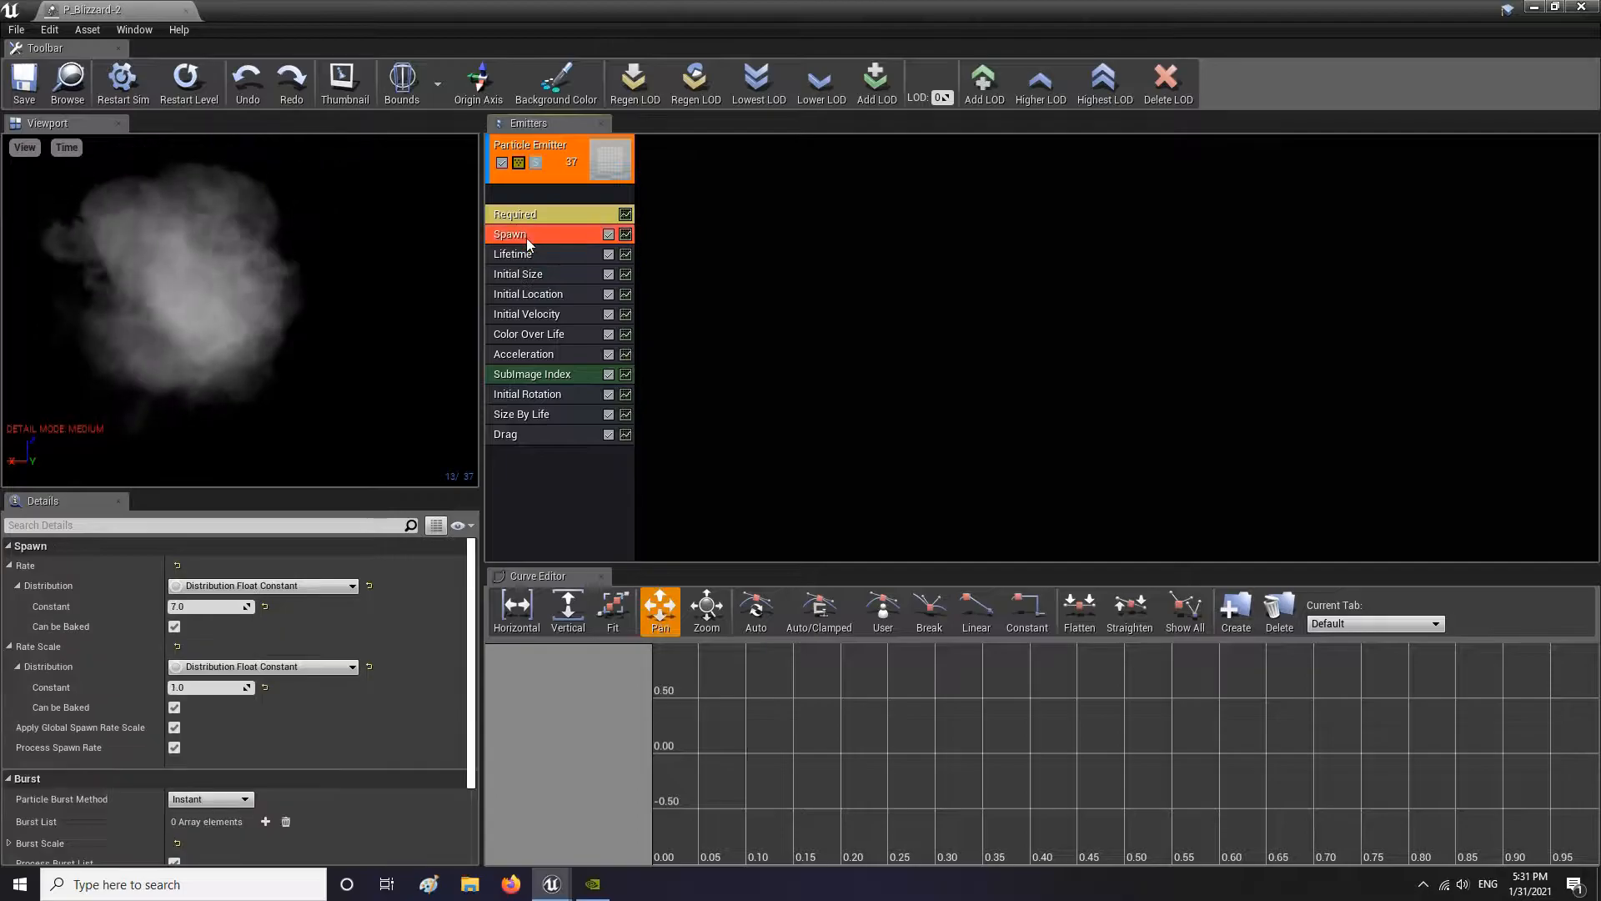
left_click(241, 614)
type("6")
key("Return")
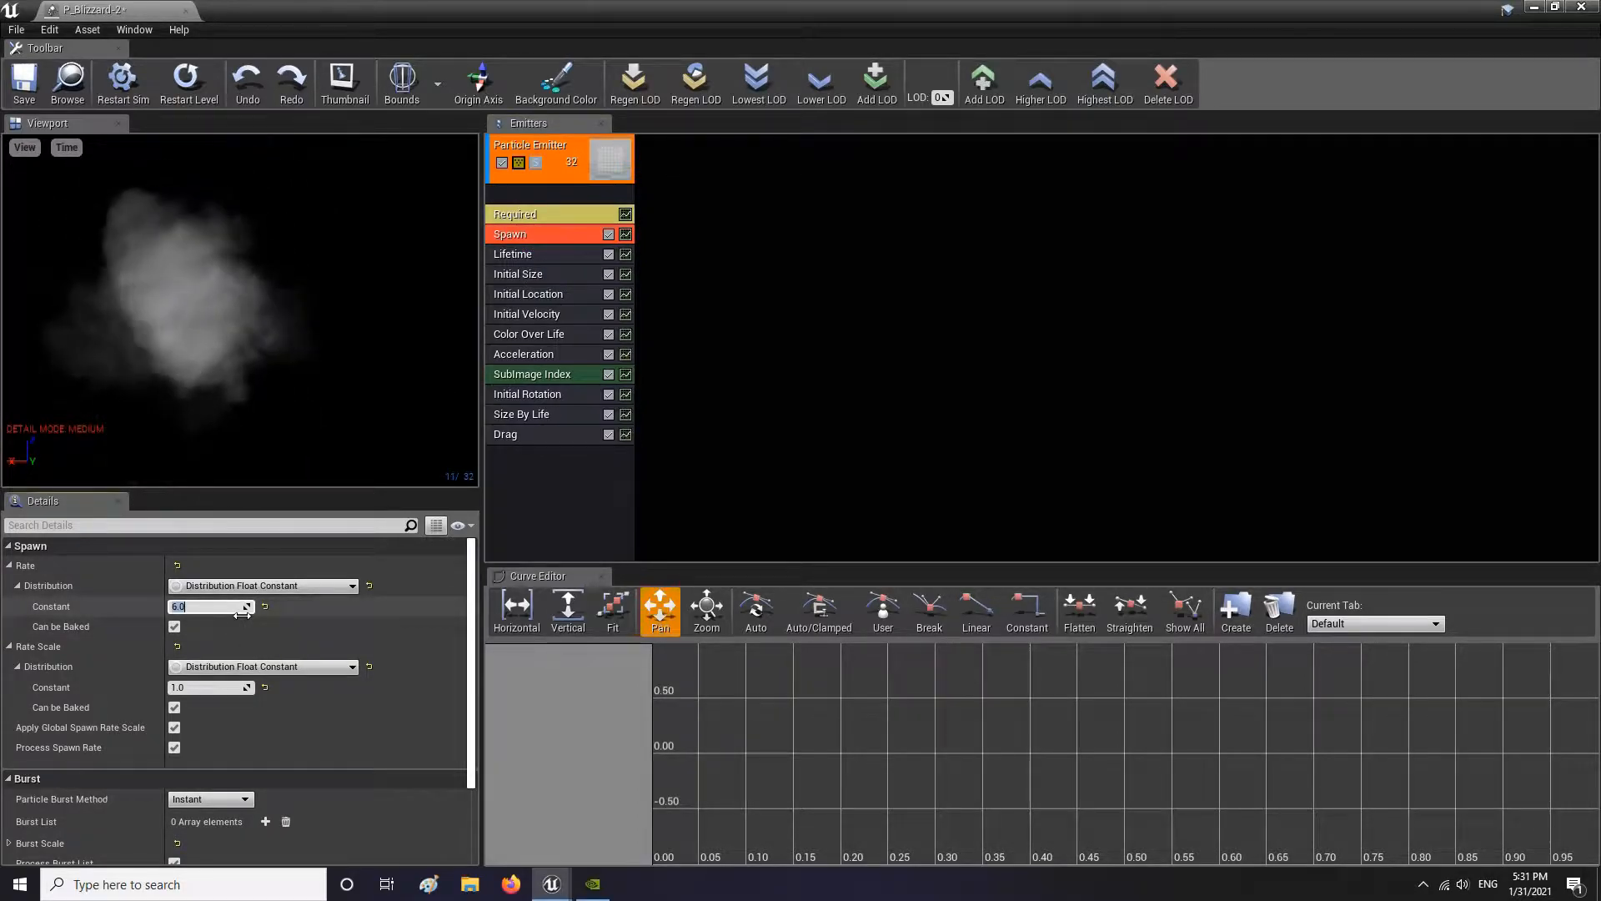
left_click(22, 84)
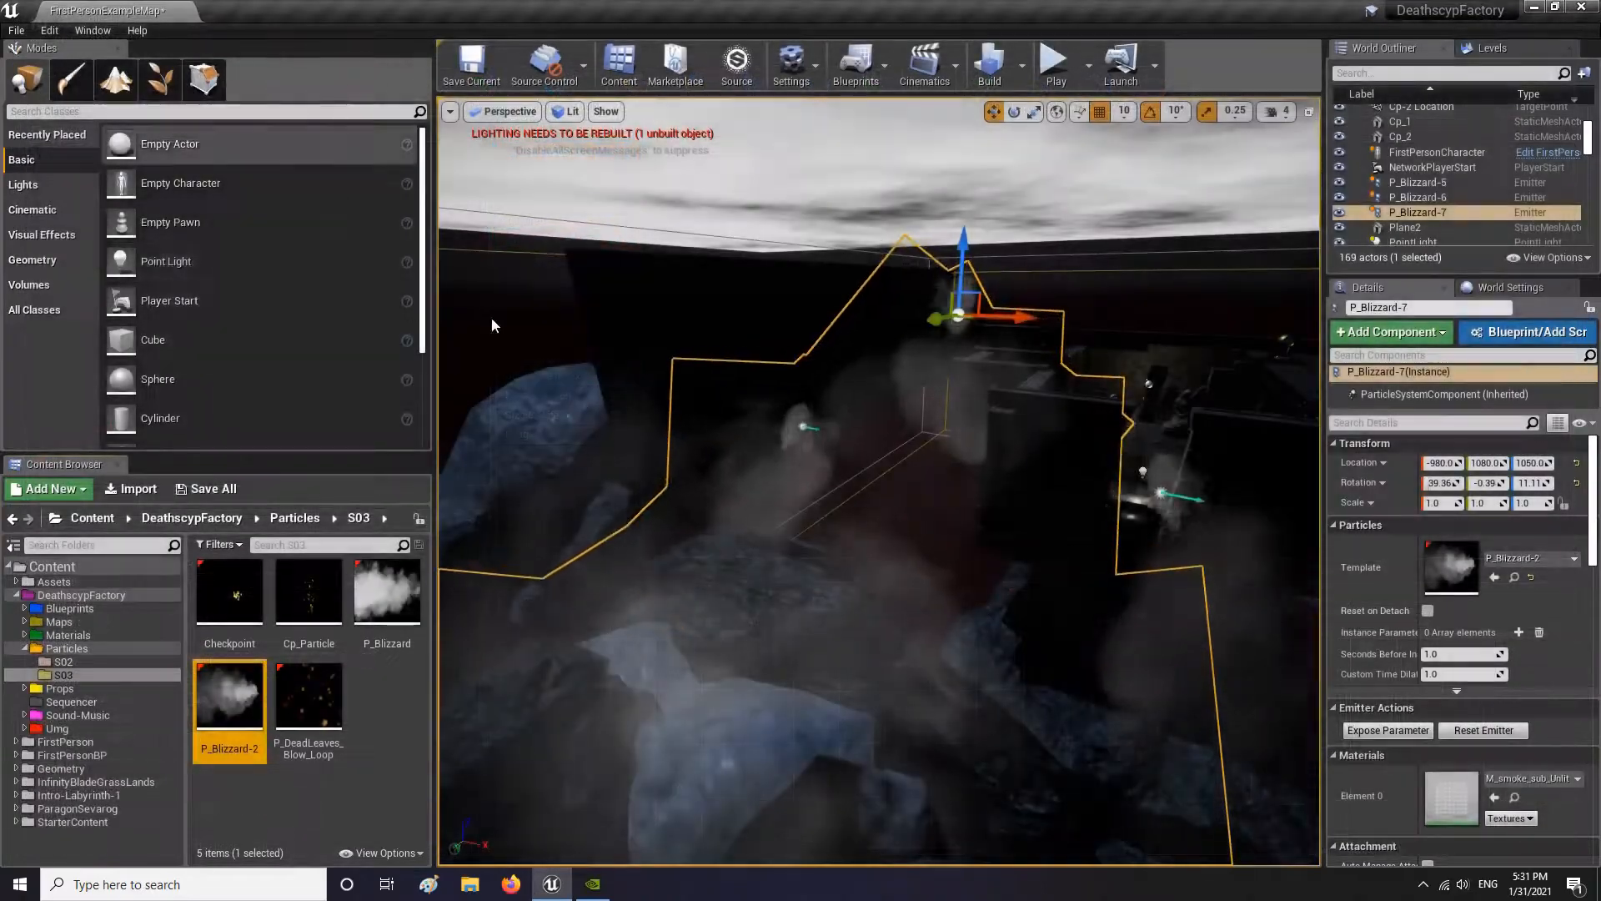
Examine the fog from the stone path, then open P_Blizzard-2 in the particle editor and minimize its window
right_click_drag(492, 317, 675, 545)
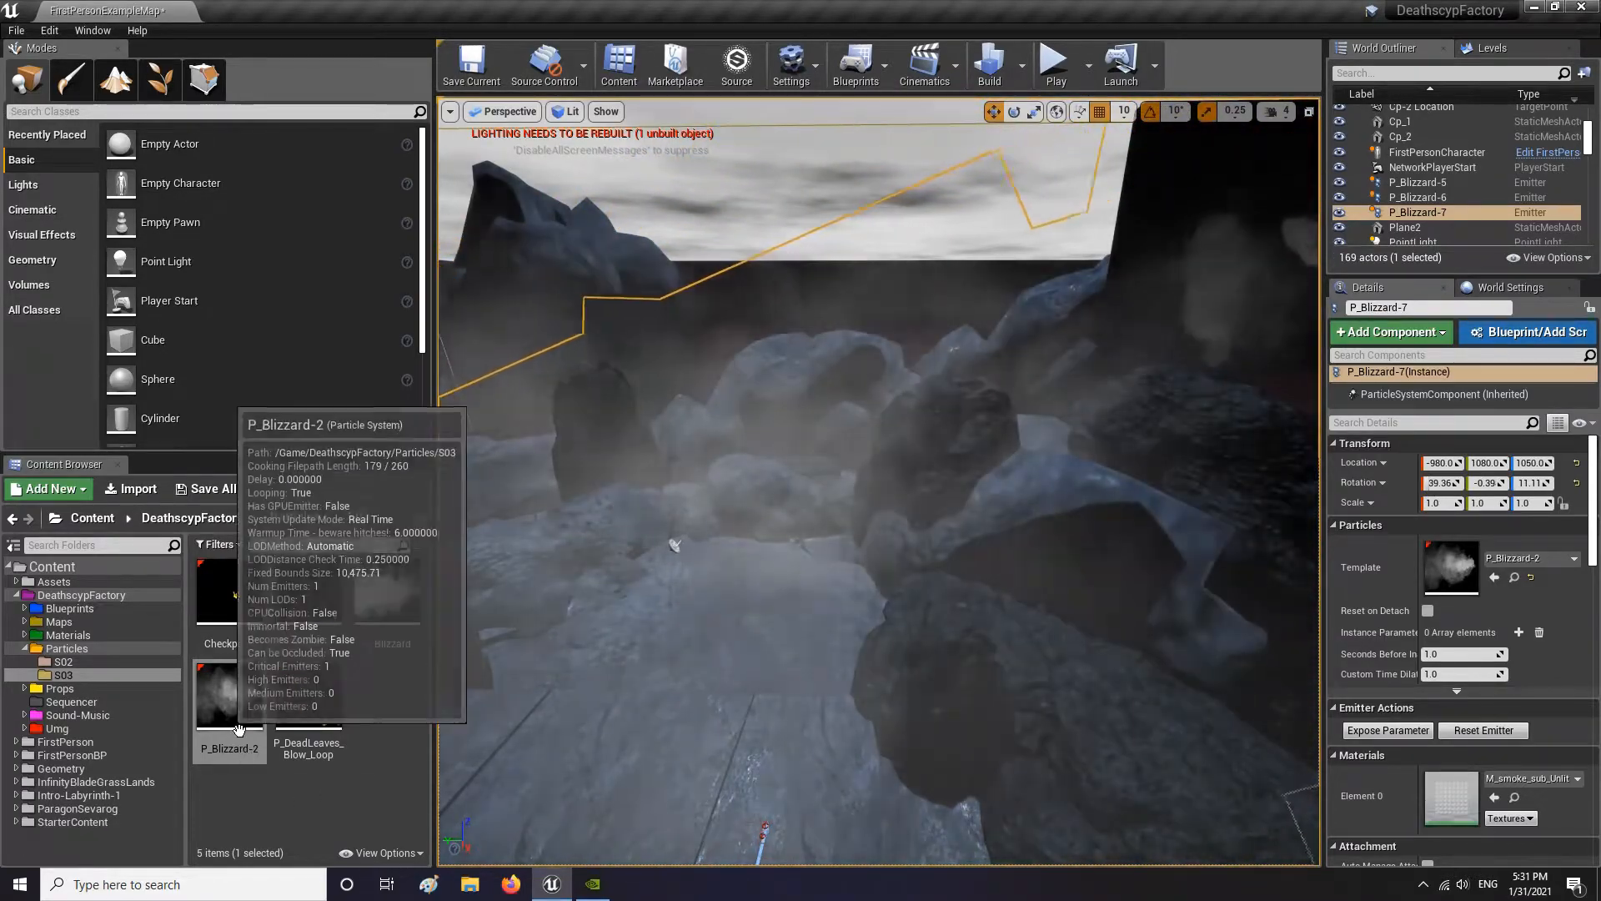
double_click(230, 695)
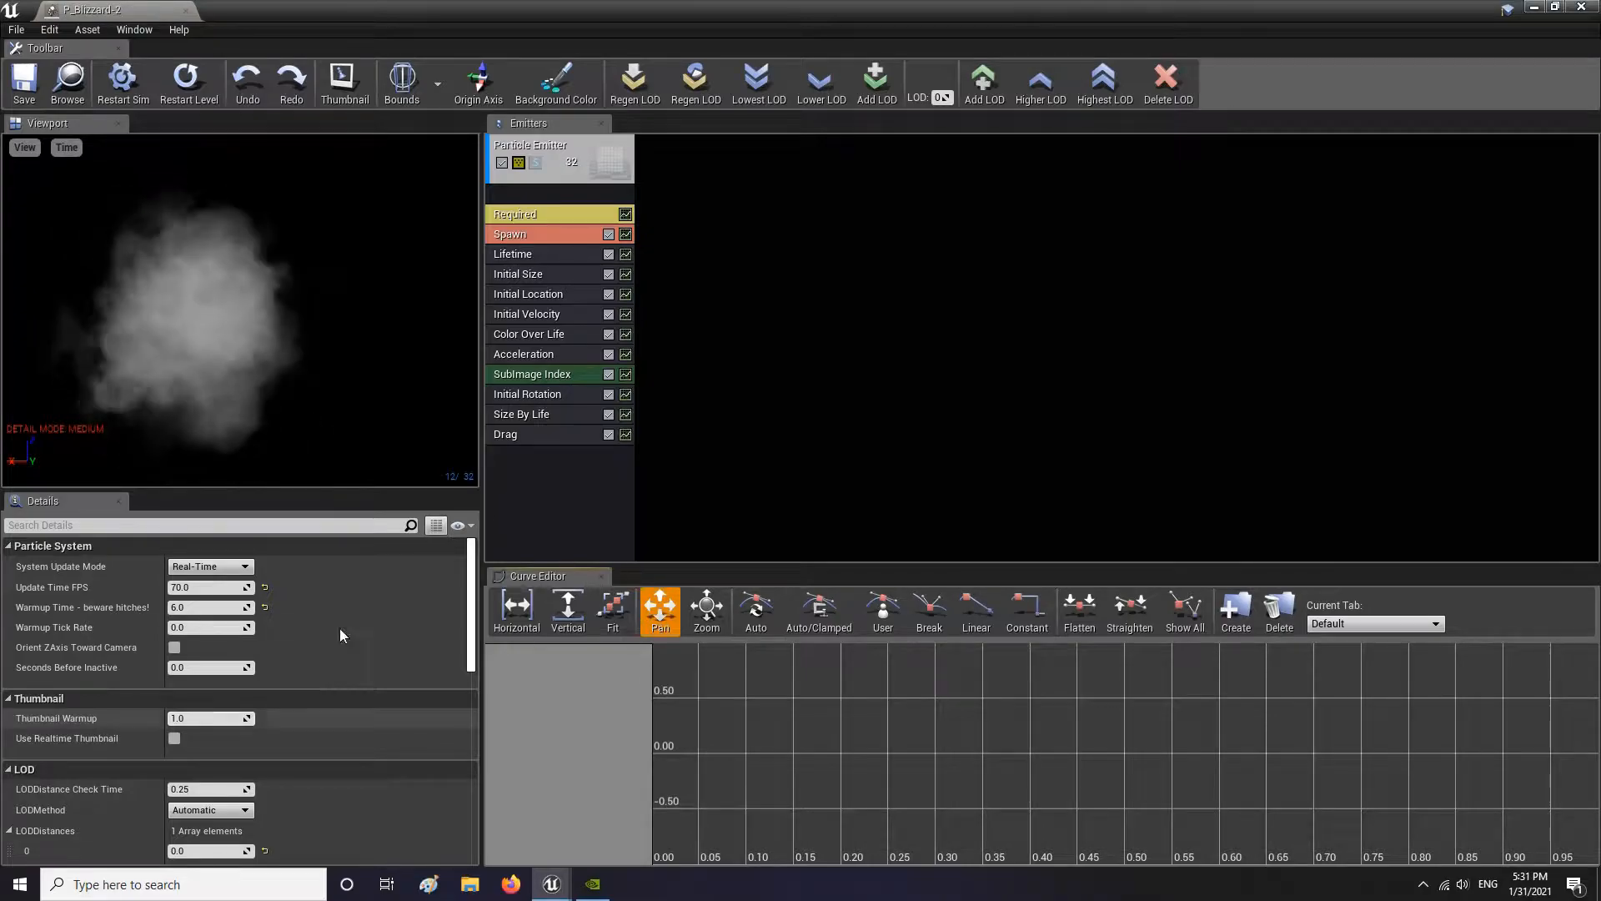
left_click(1533, 10)
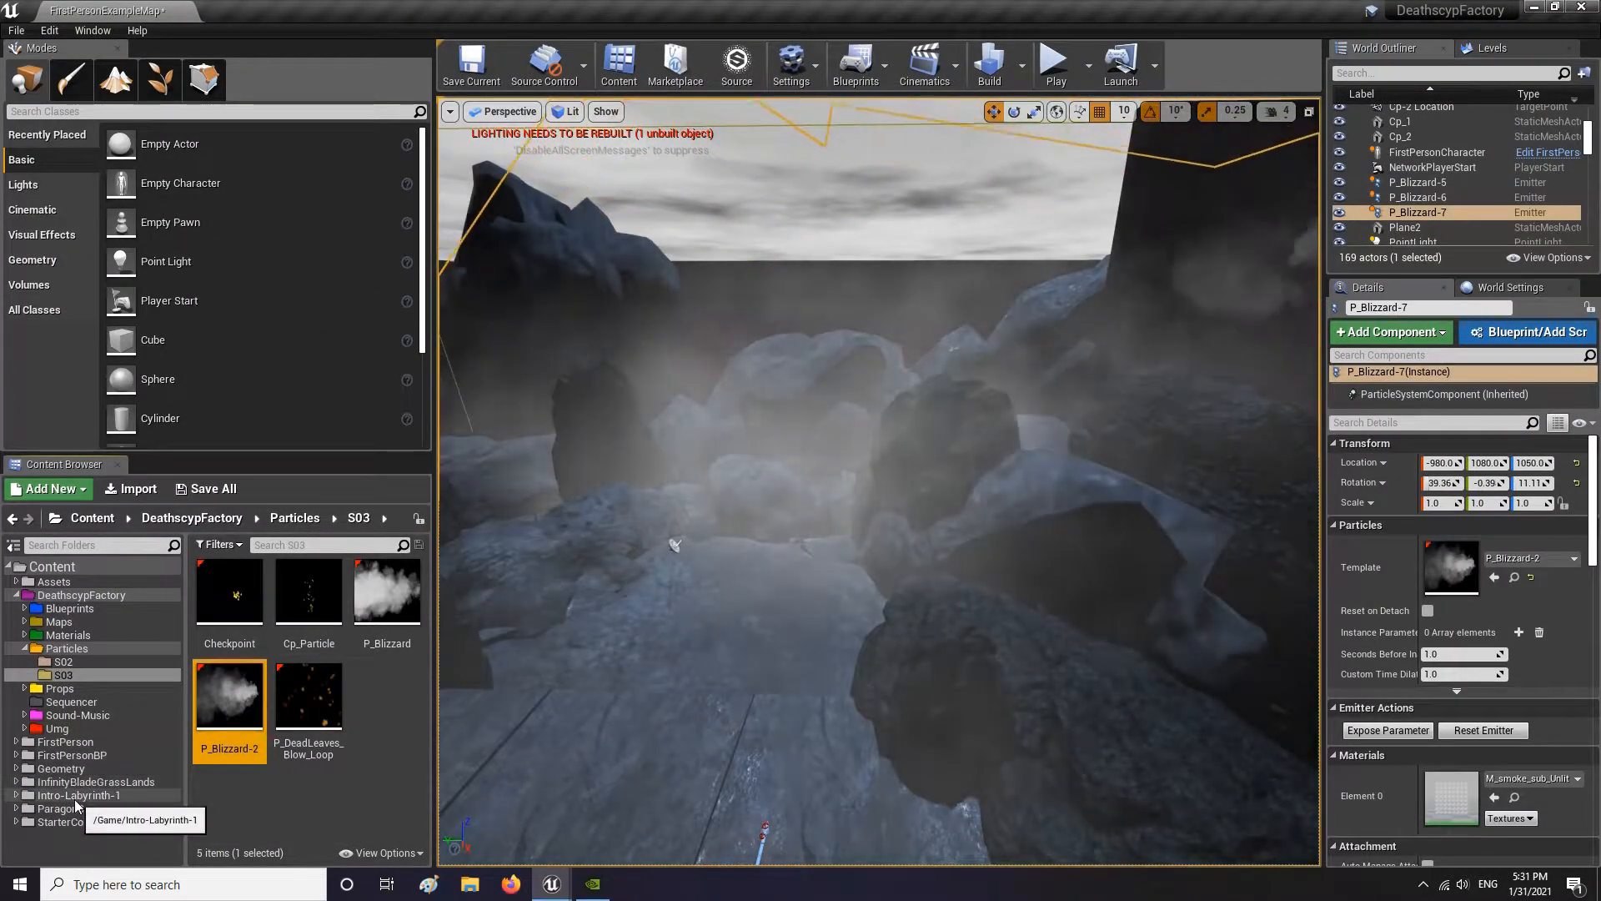
Browse the project content to the Particles folder of StarterContent
left_click(76, 798)
left_click(92, 782)
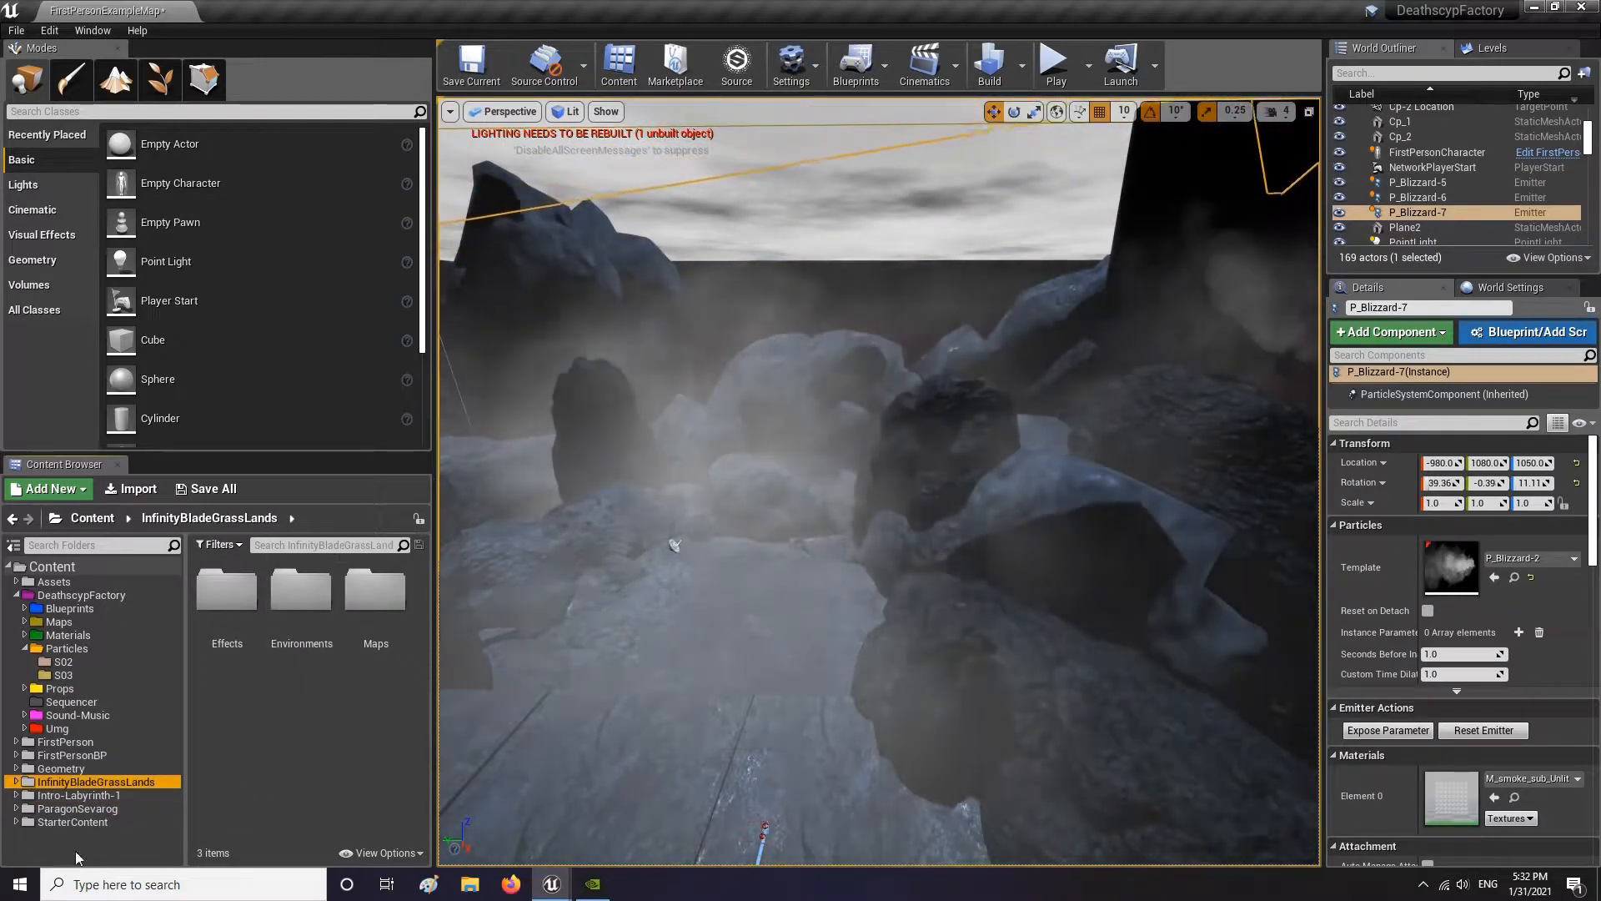
left_click(81, 822)
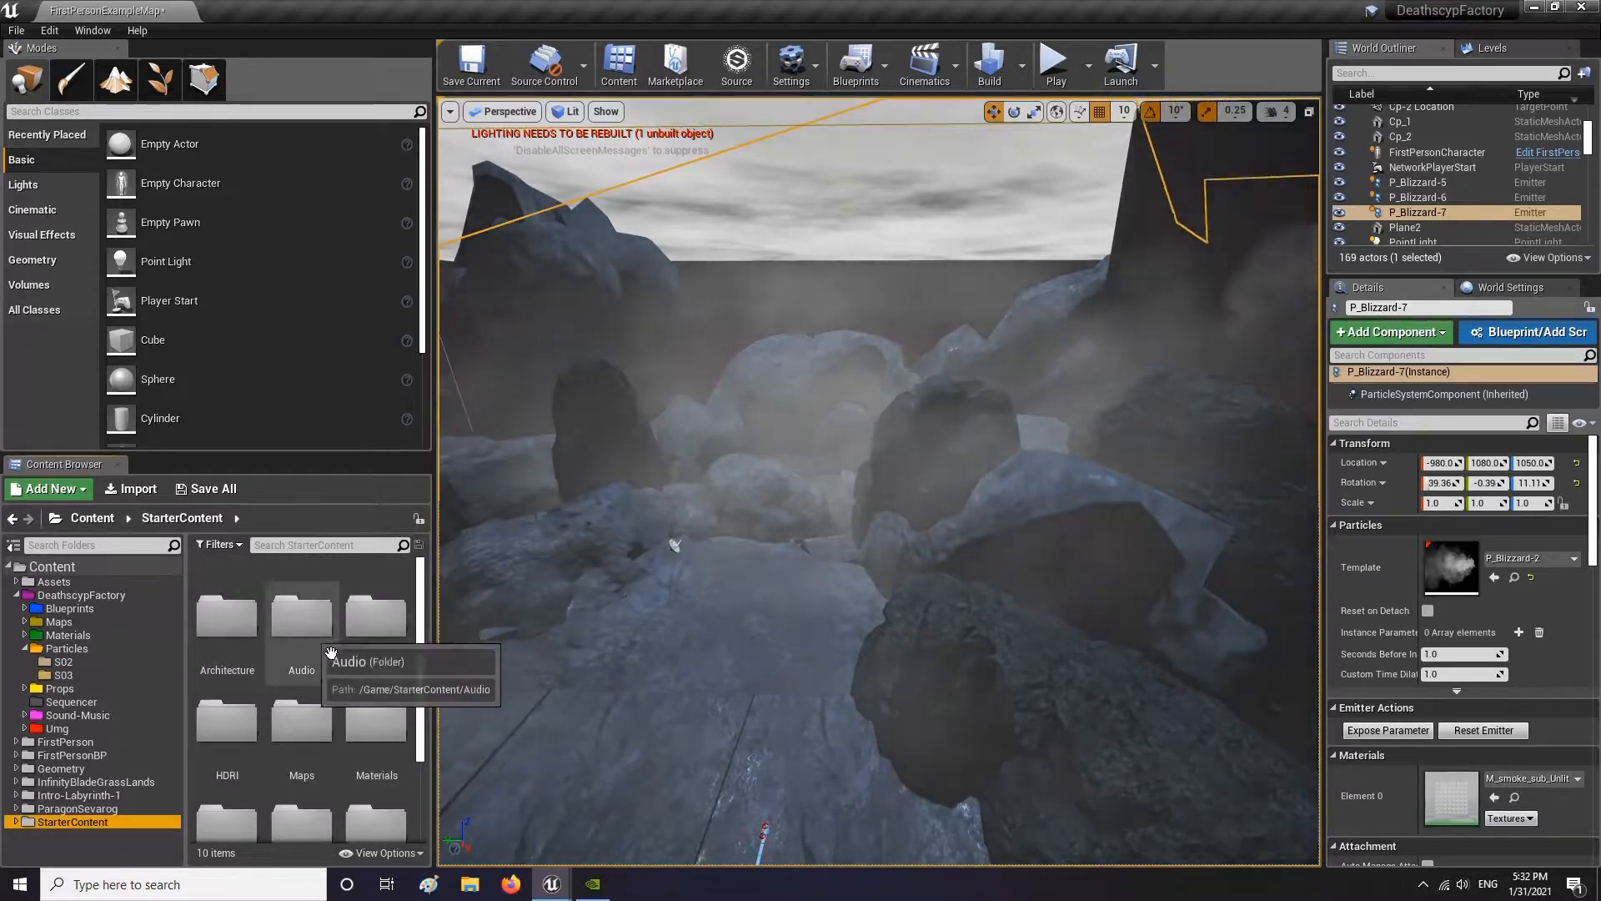
scroll(276, 709, "down", 2)
double_click(250, 754)
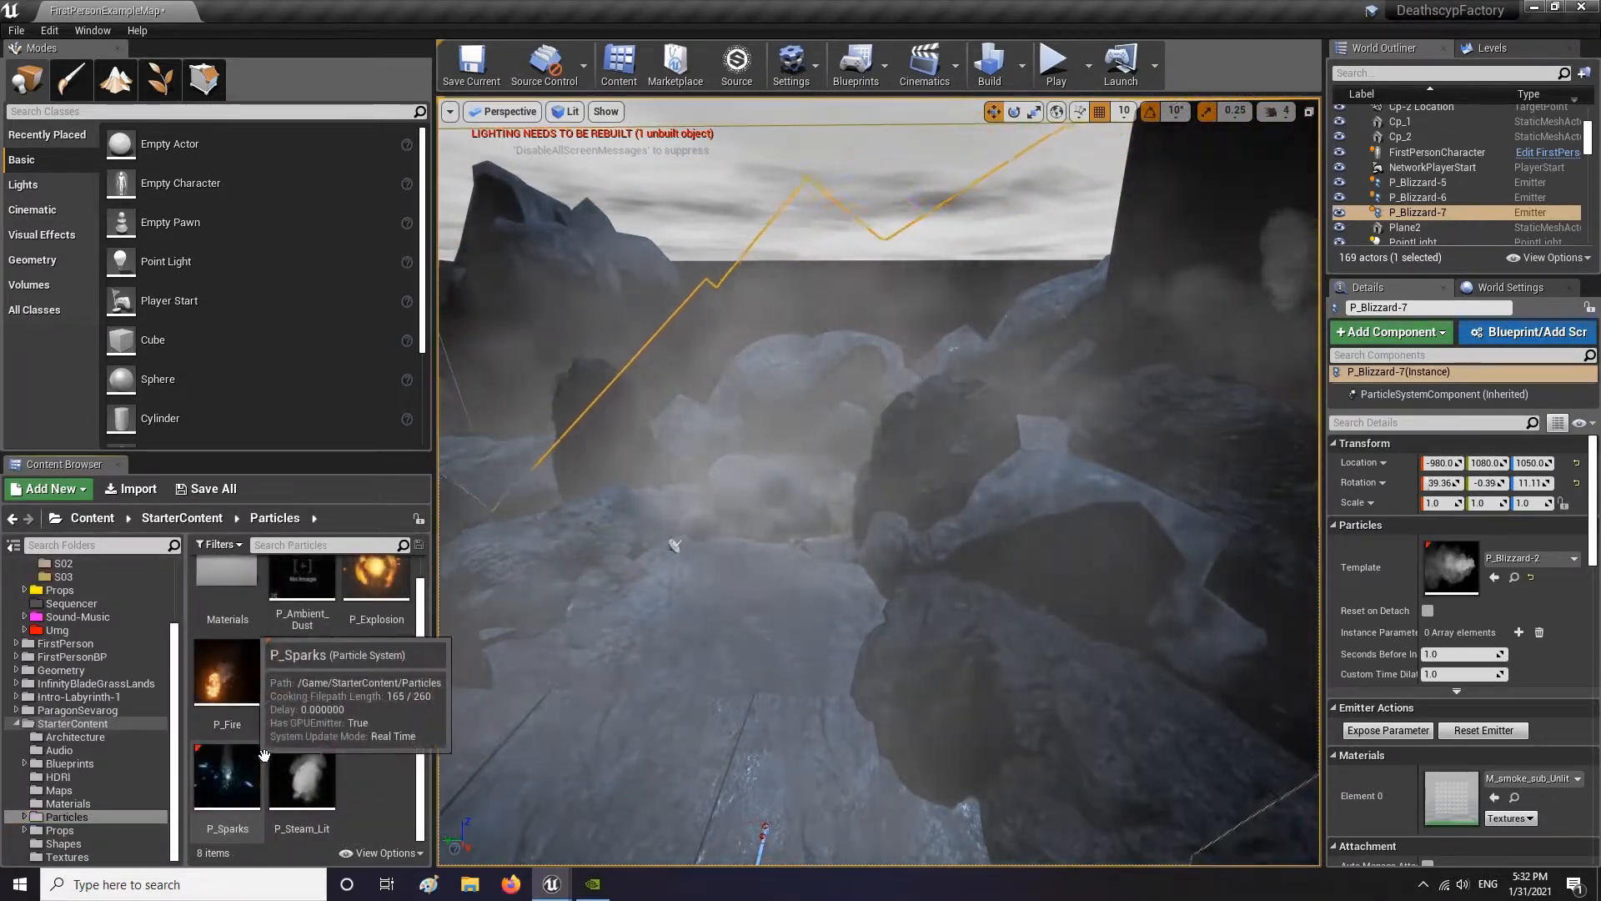
Examine the Required settings and material of the Sparks emitter in P_Sparks, then close that particle system
double_click(257, 760)
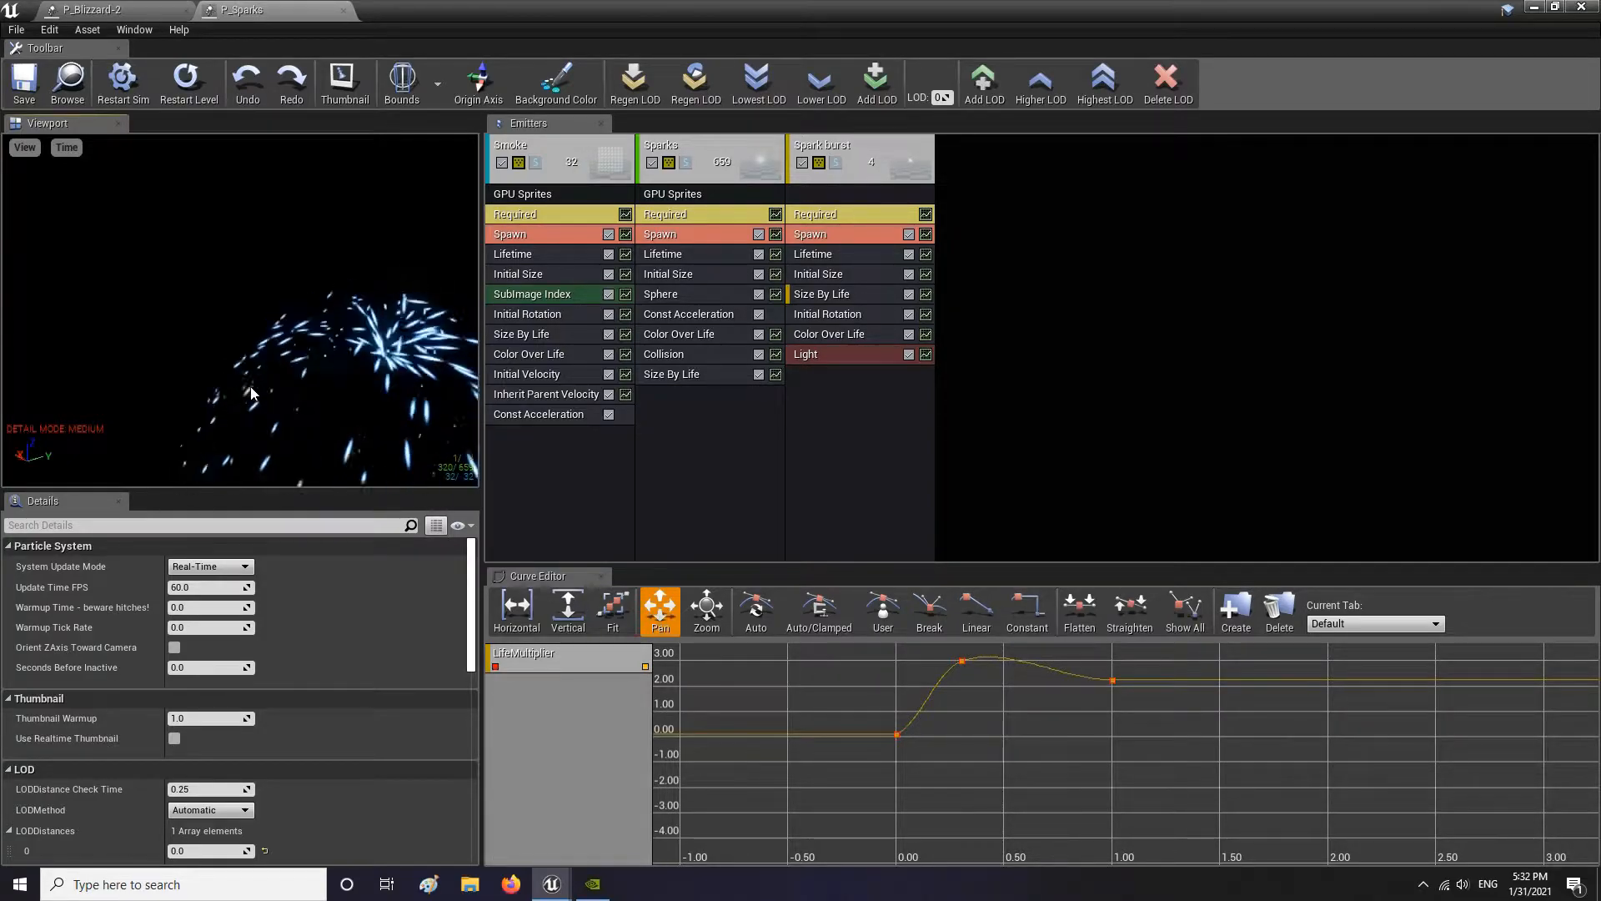
left_click(696, 214)
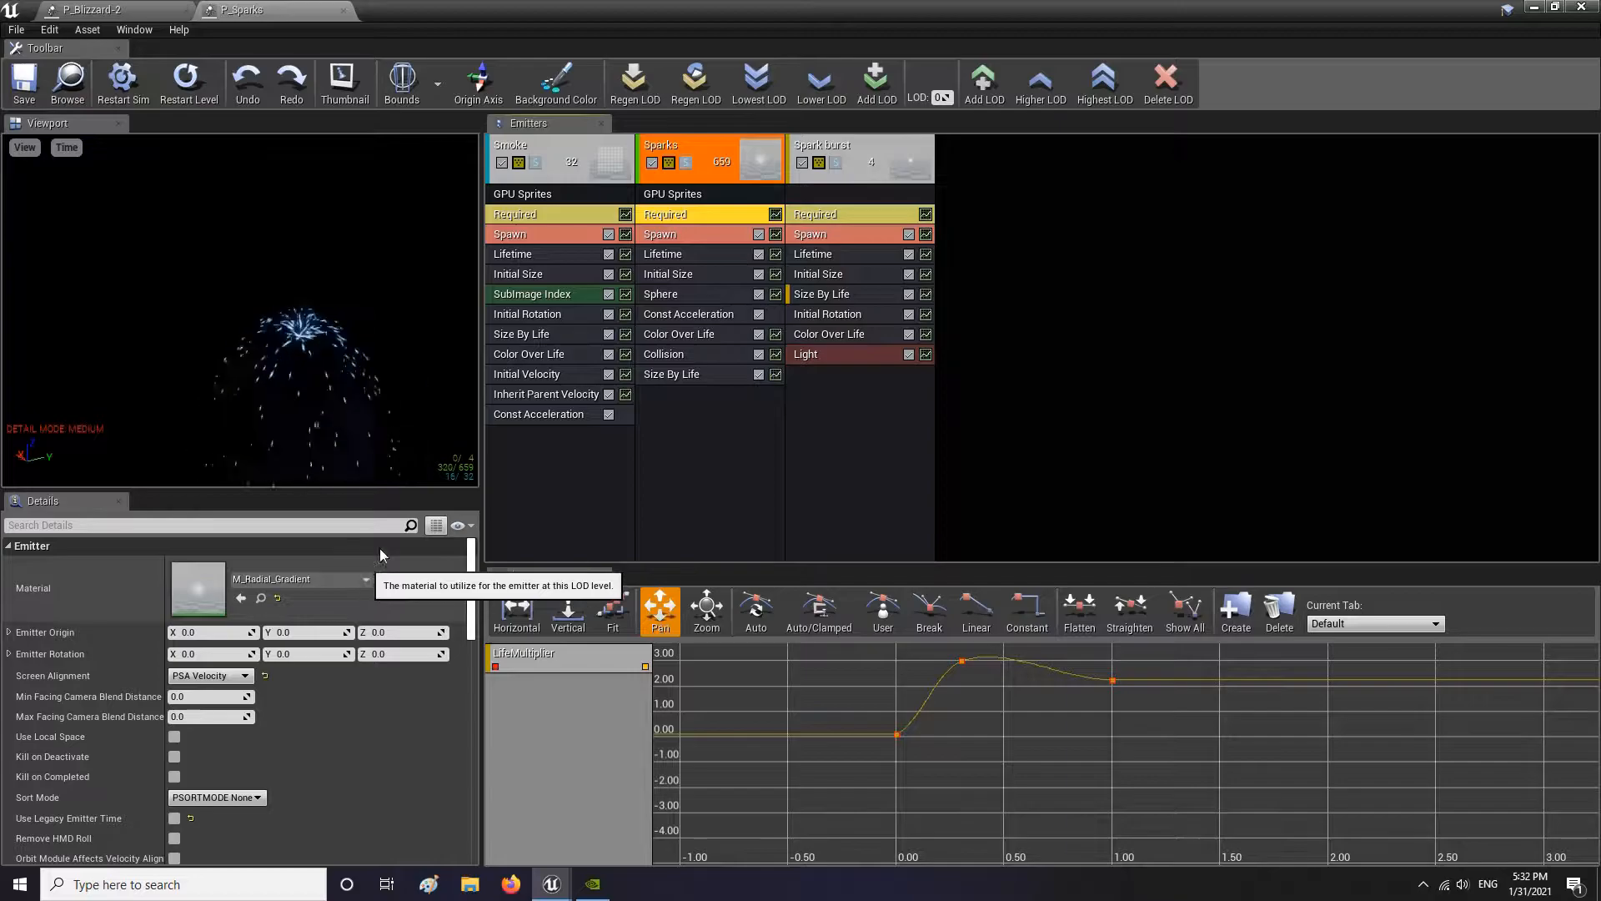
left_click(344, 12)
left_click(1536, 10)
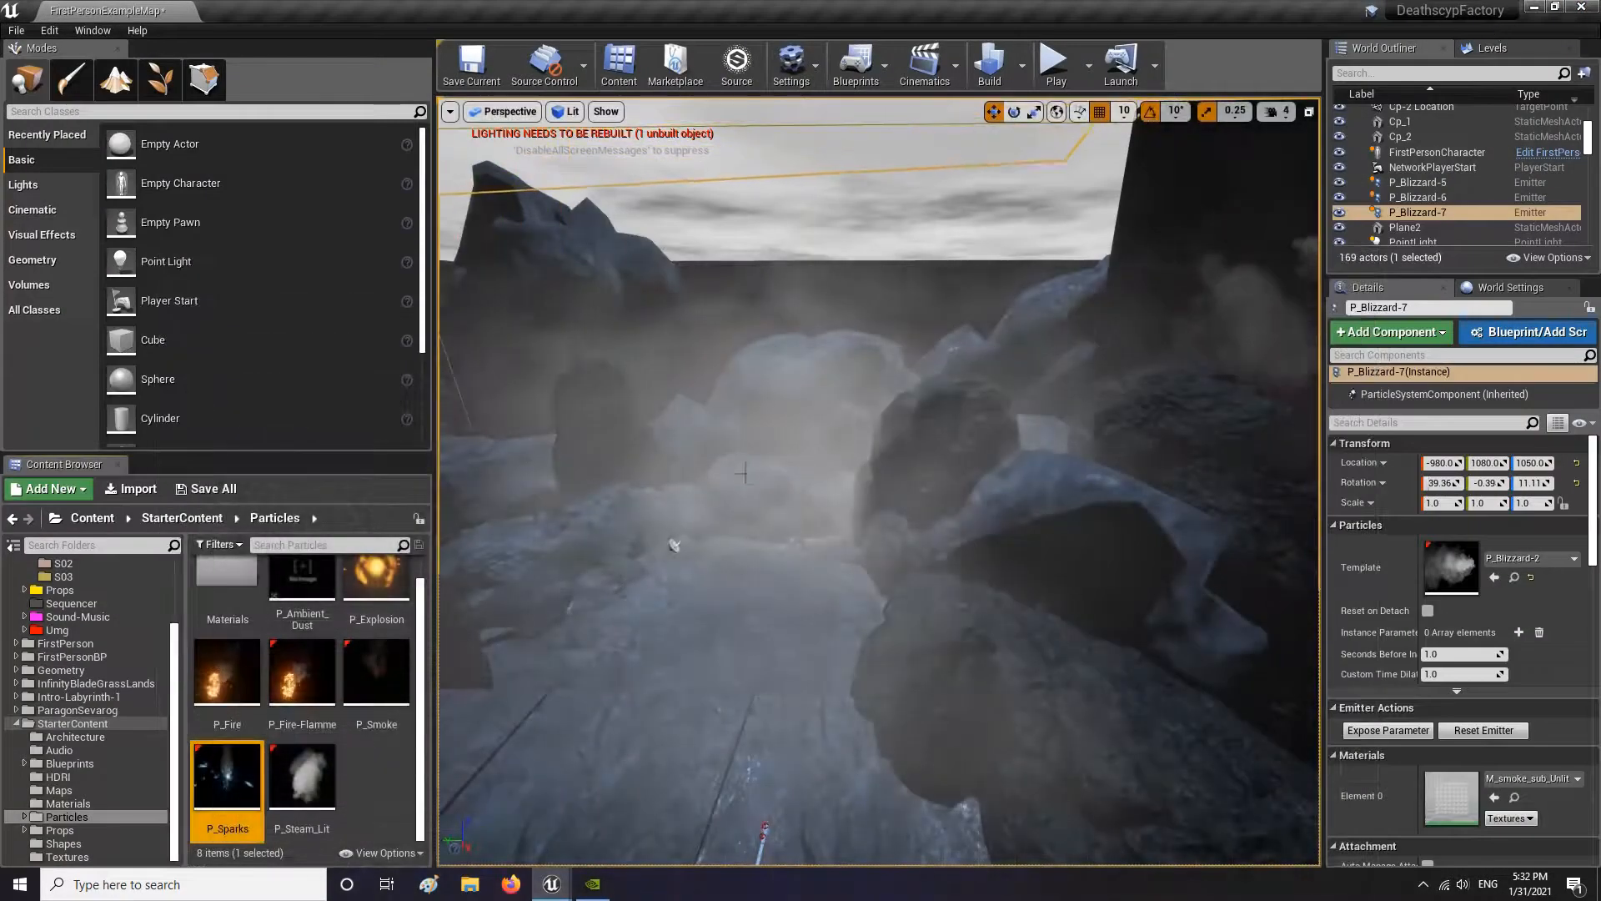
Preview P_Sparks in the level on the rock path, raised to Z -270, and delete it again
left_click_drag(243, 796, 644, 575)
key("f")
right_click_drag(870, 505, 871, 600)
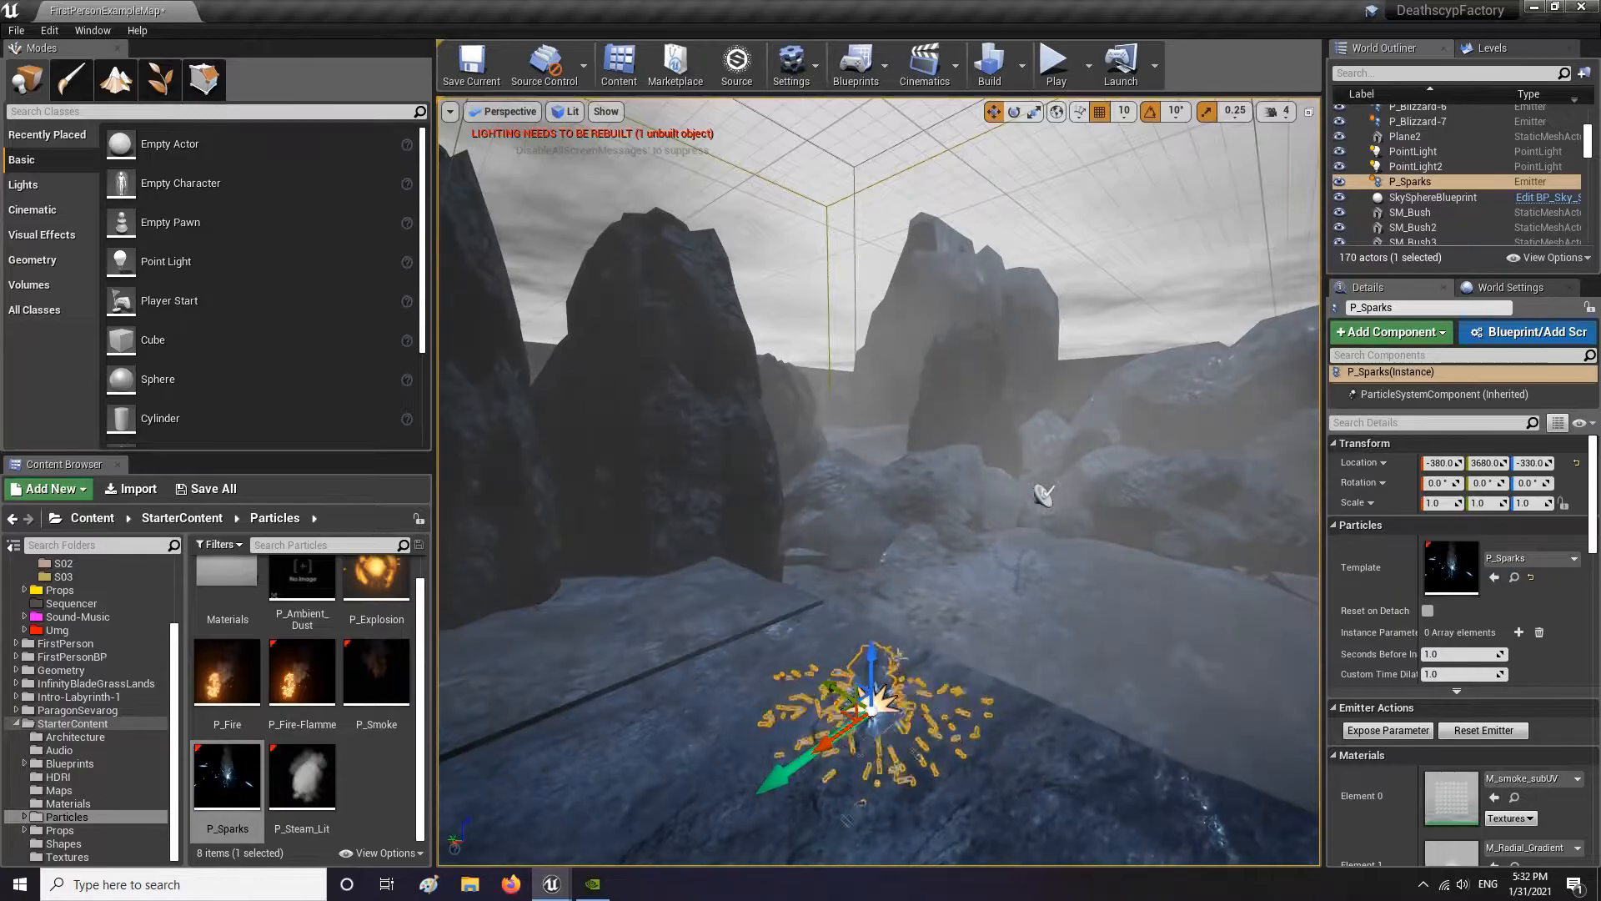
right_click_drag(871, 624, 853, 709)
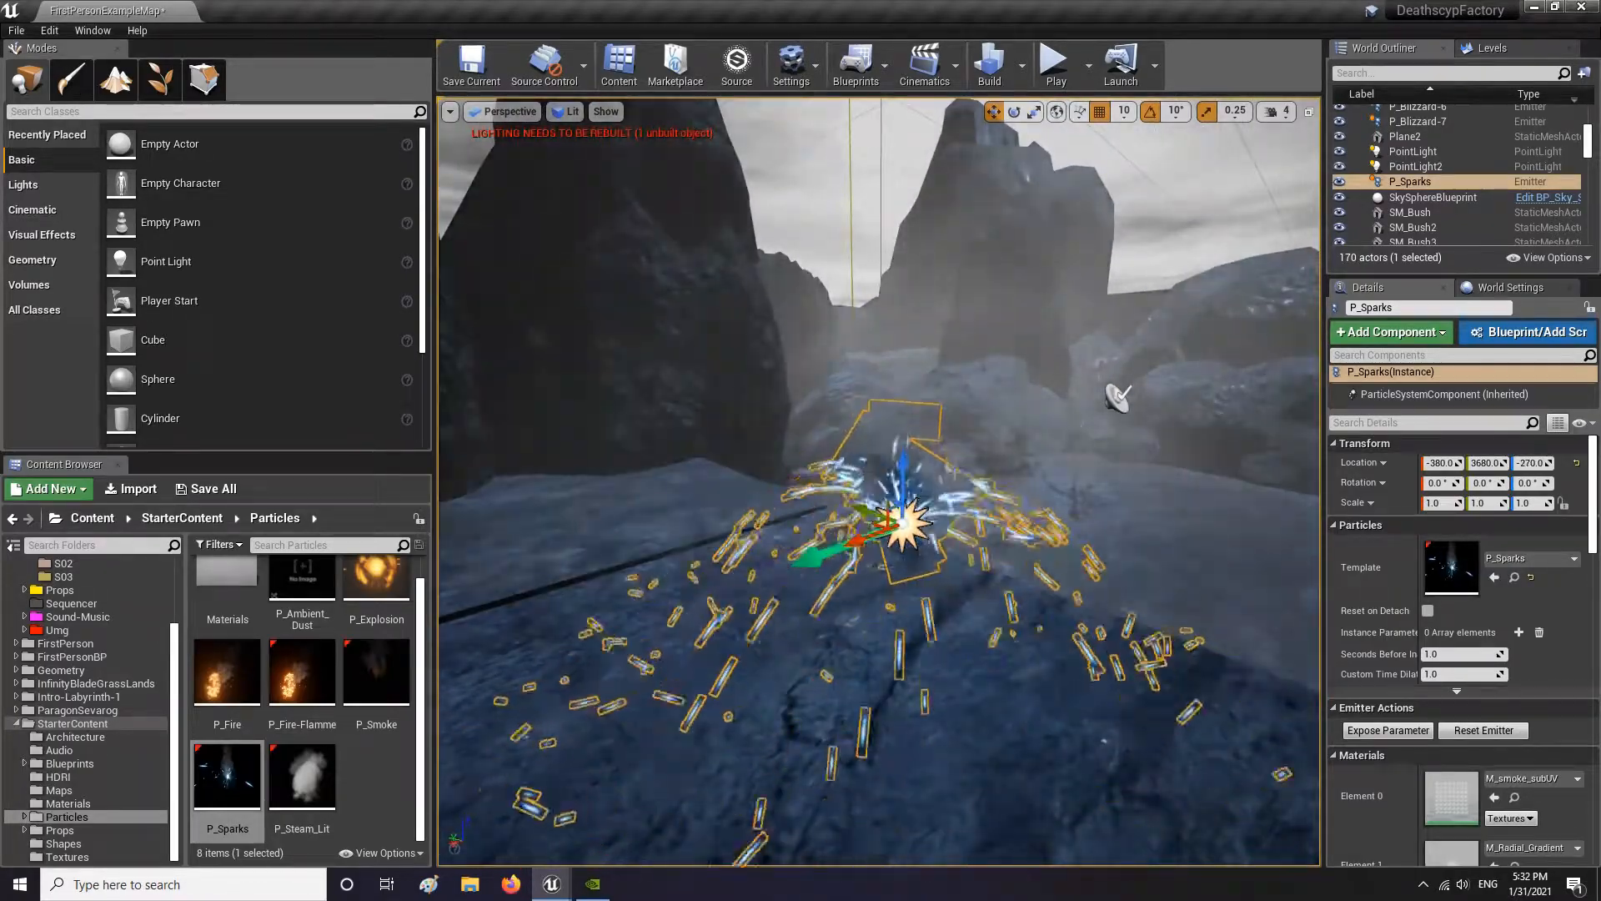
key("Escape")
right_click_drag(821, 614, 784, 648)
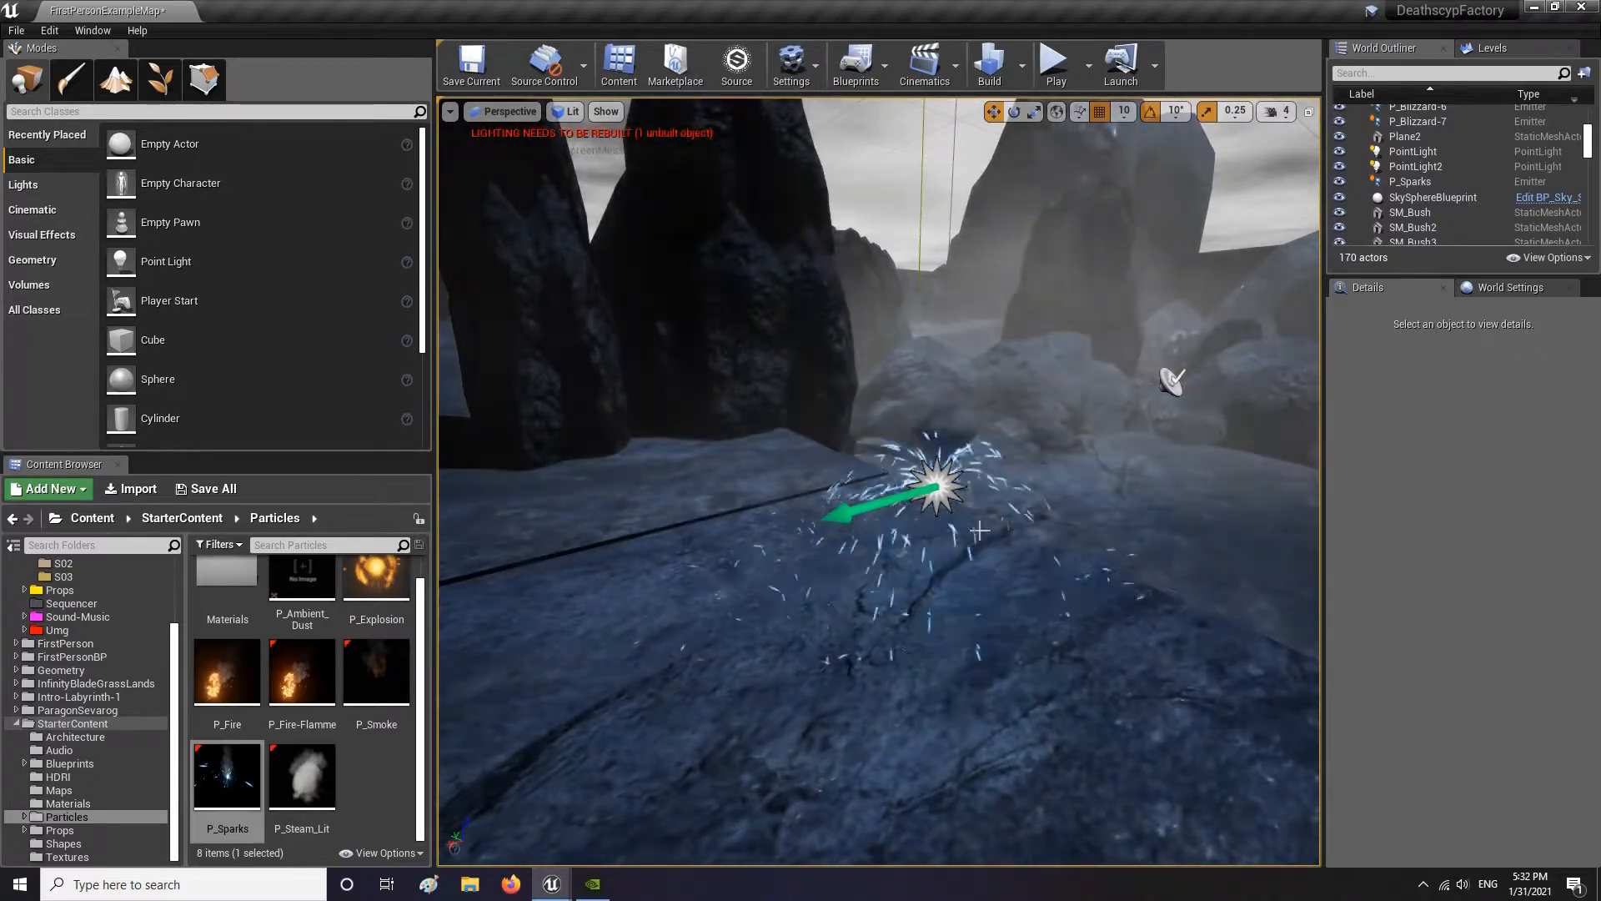
left_click(939, 490)
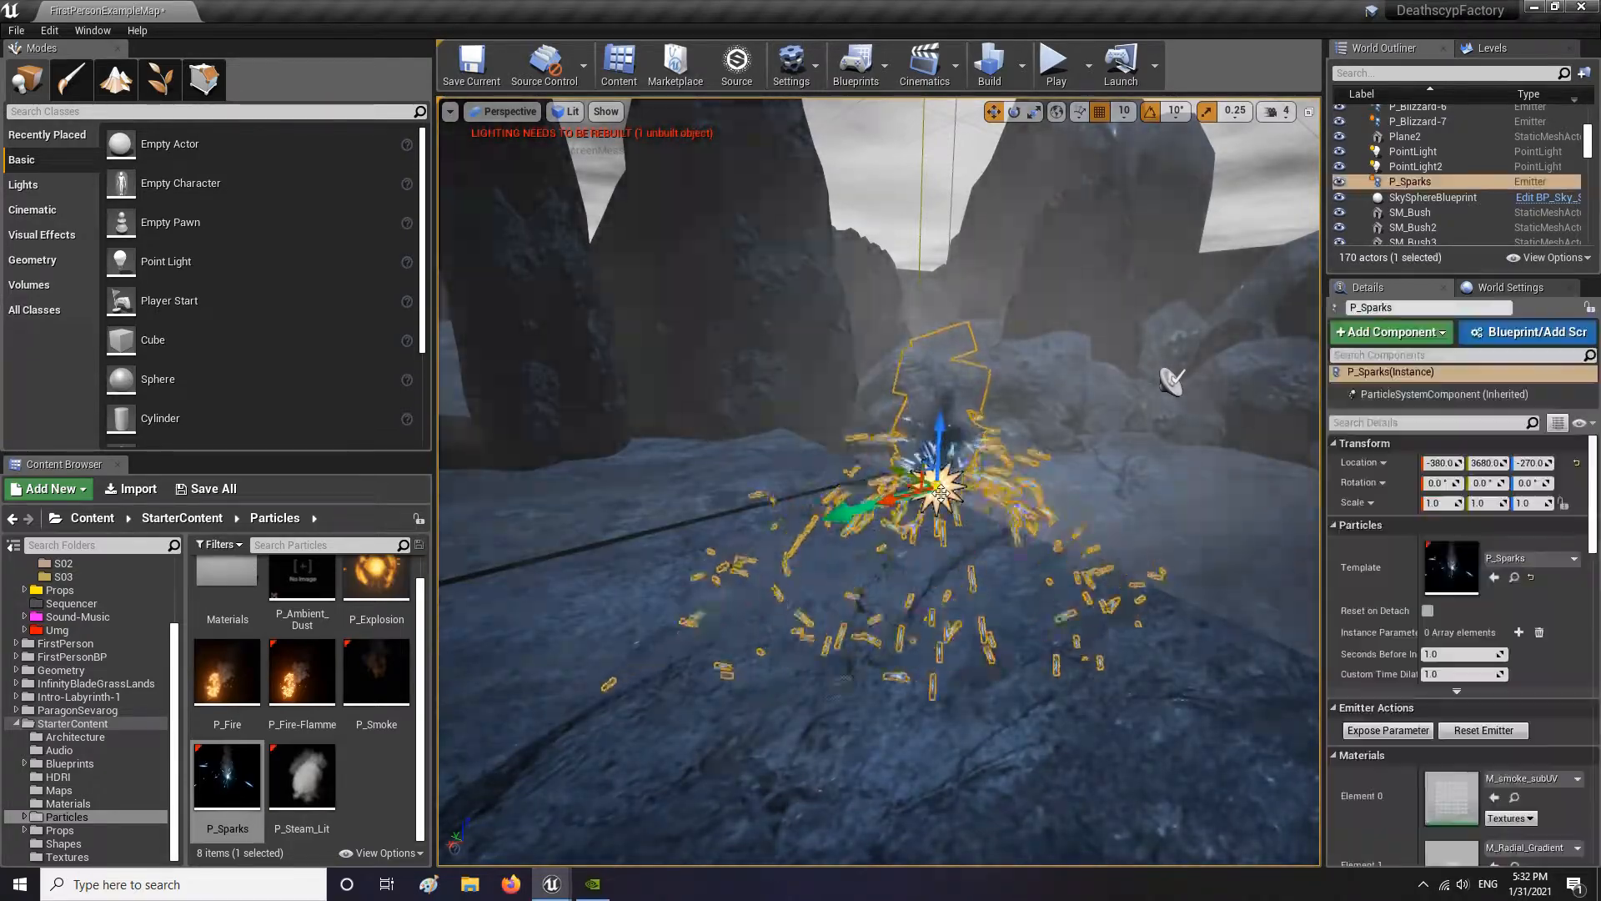
key("Delete")
Select the P_Blizzard-5 emitter in the level and add a new particle sprite emitter to the P_Blizzard-2 particle system
right_click_drag(941, 493, 1014, 385)
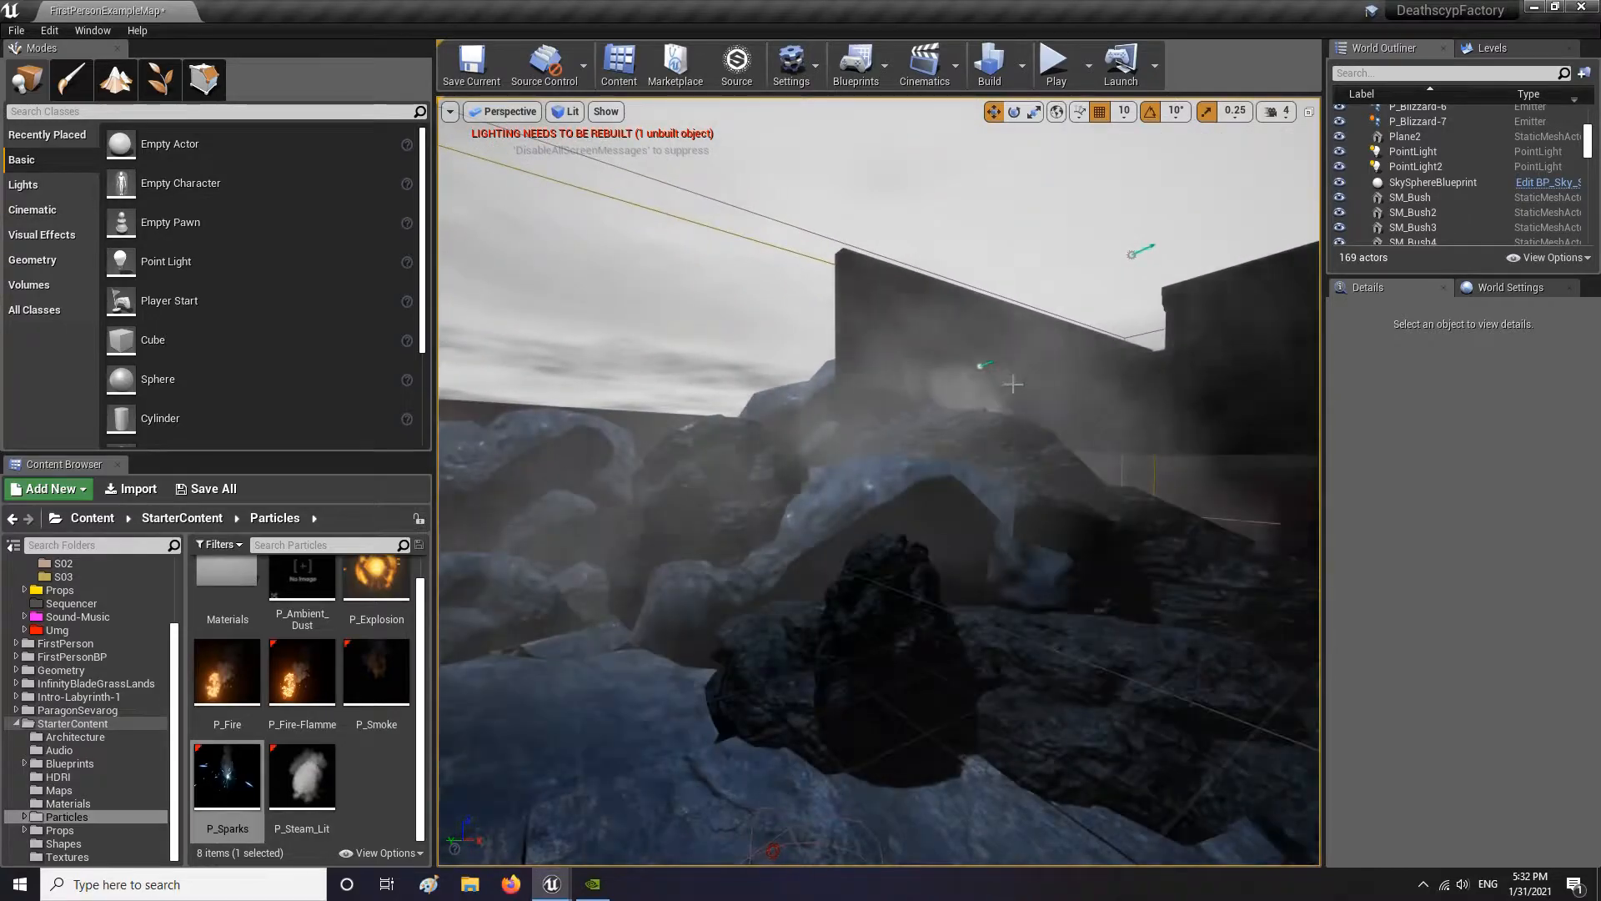
left_click(980, 364)
left_click(552, 883)
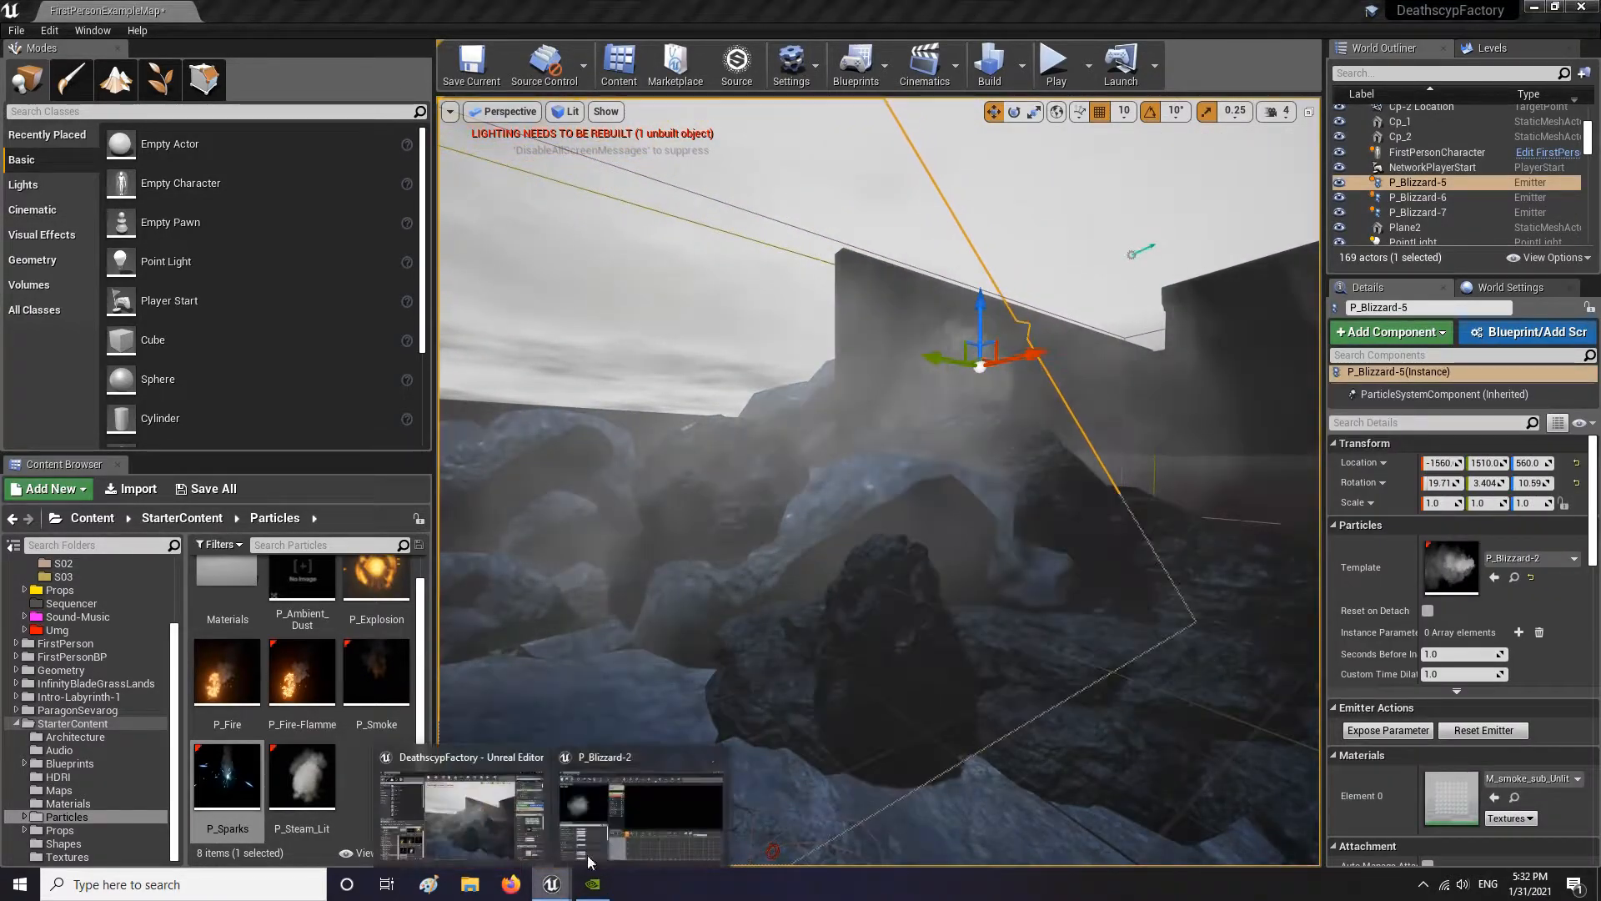
left_click(689, 788)
right_click(677, 186)
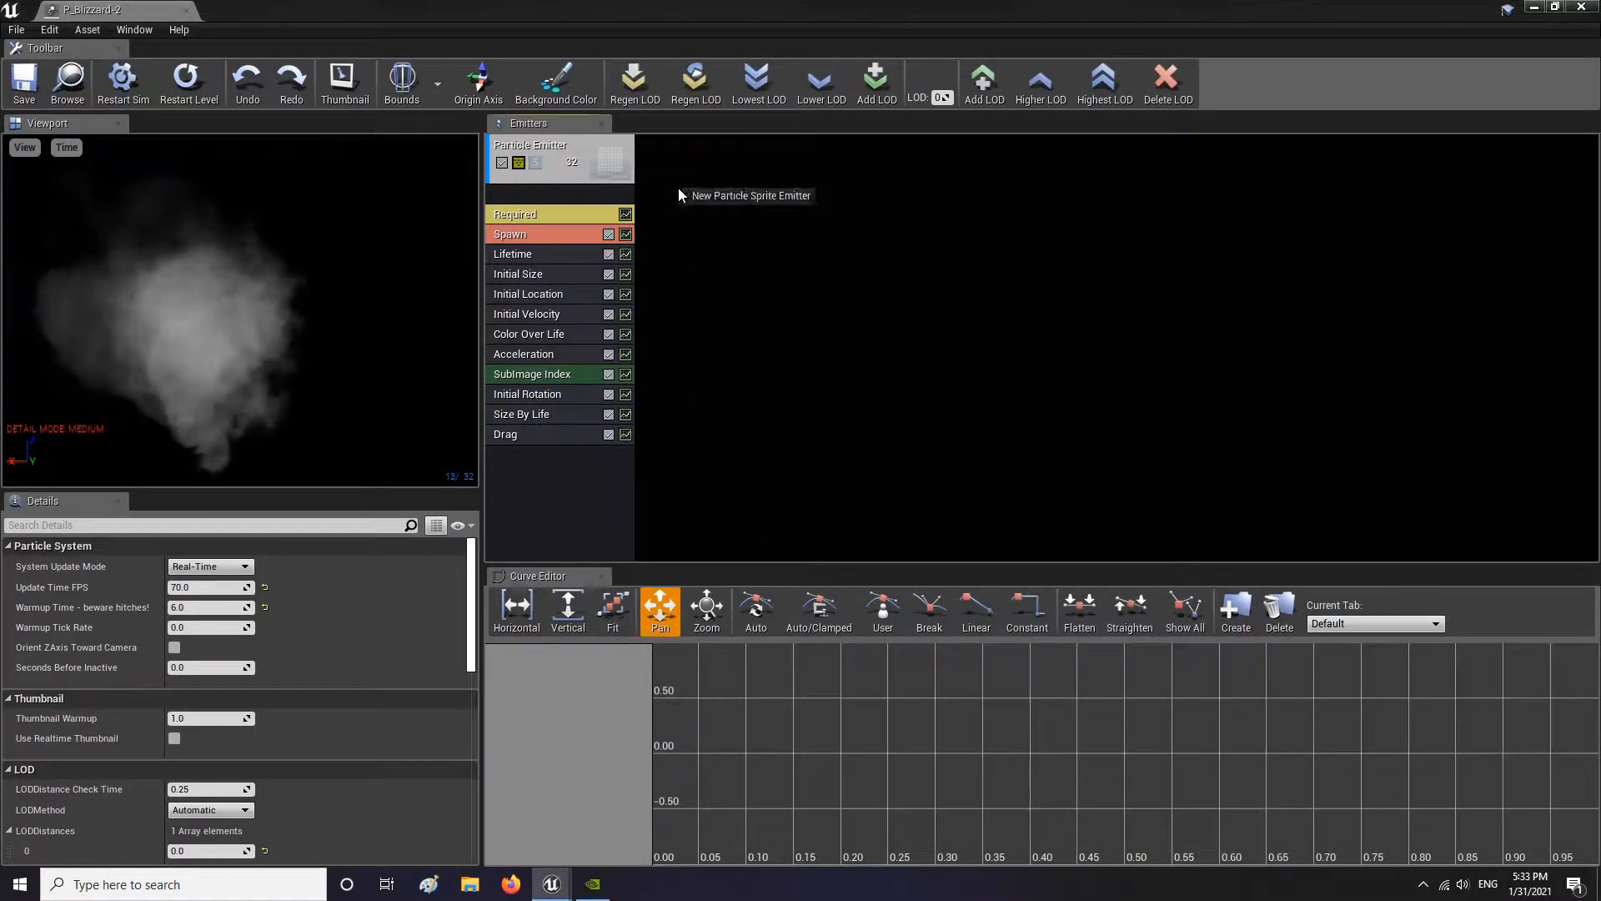
left_click(750, 198)
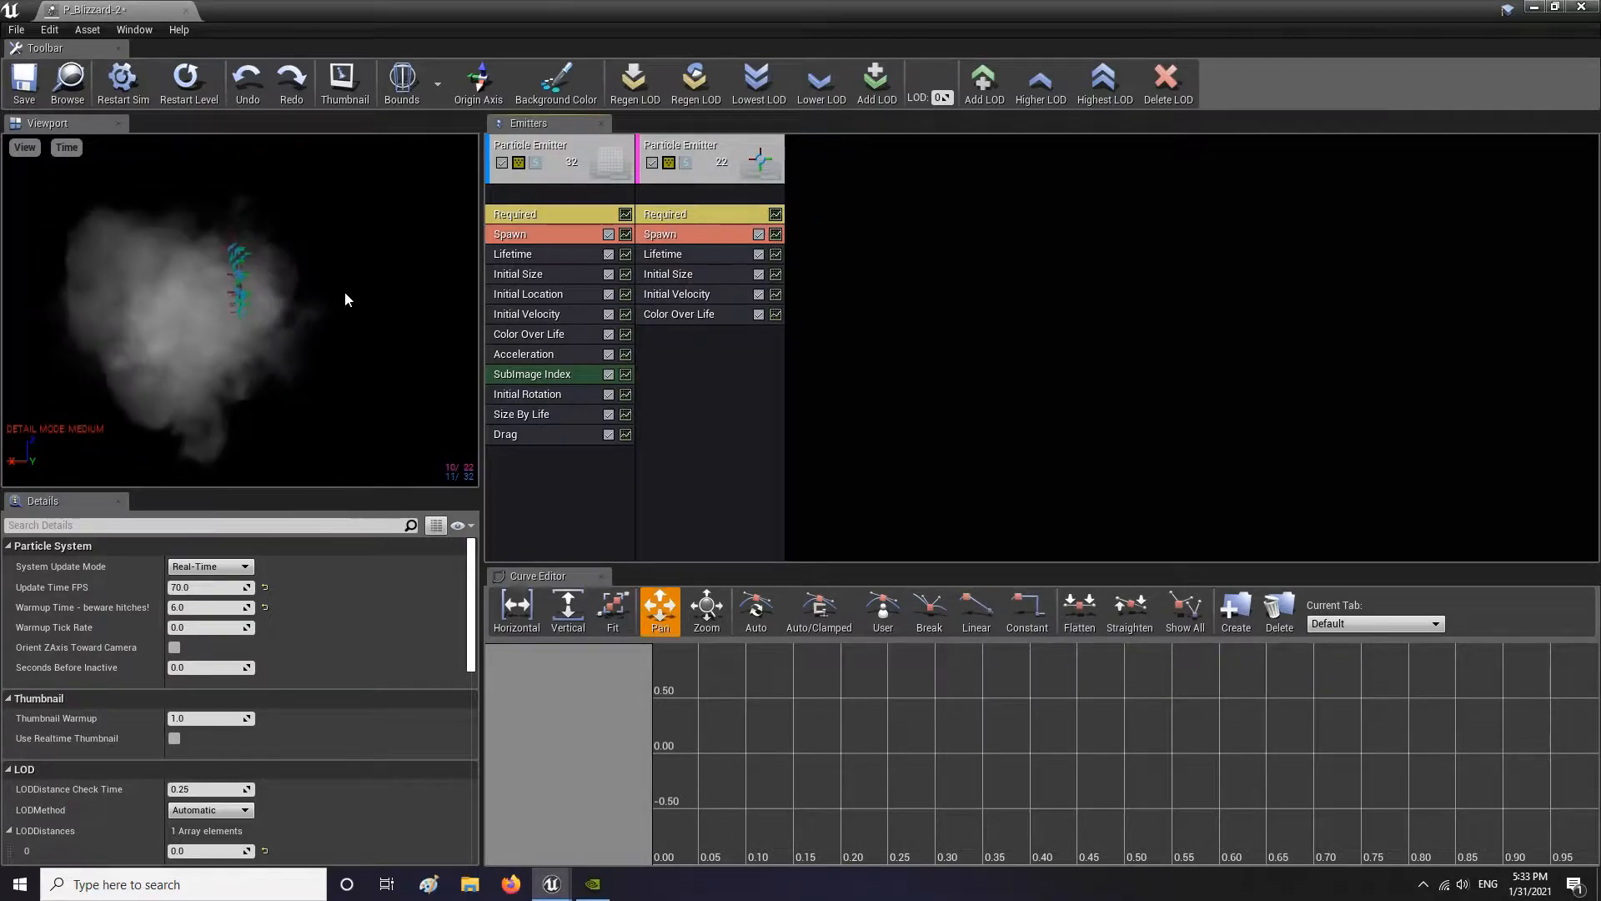
Assign the M_Radial_Gradient material to the new sprite emitter
left_click(685, 214)
left_click(300, 578)
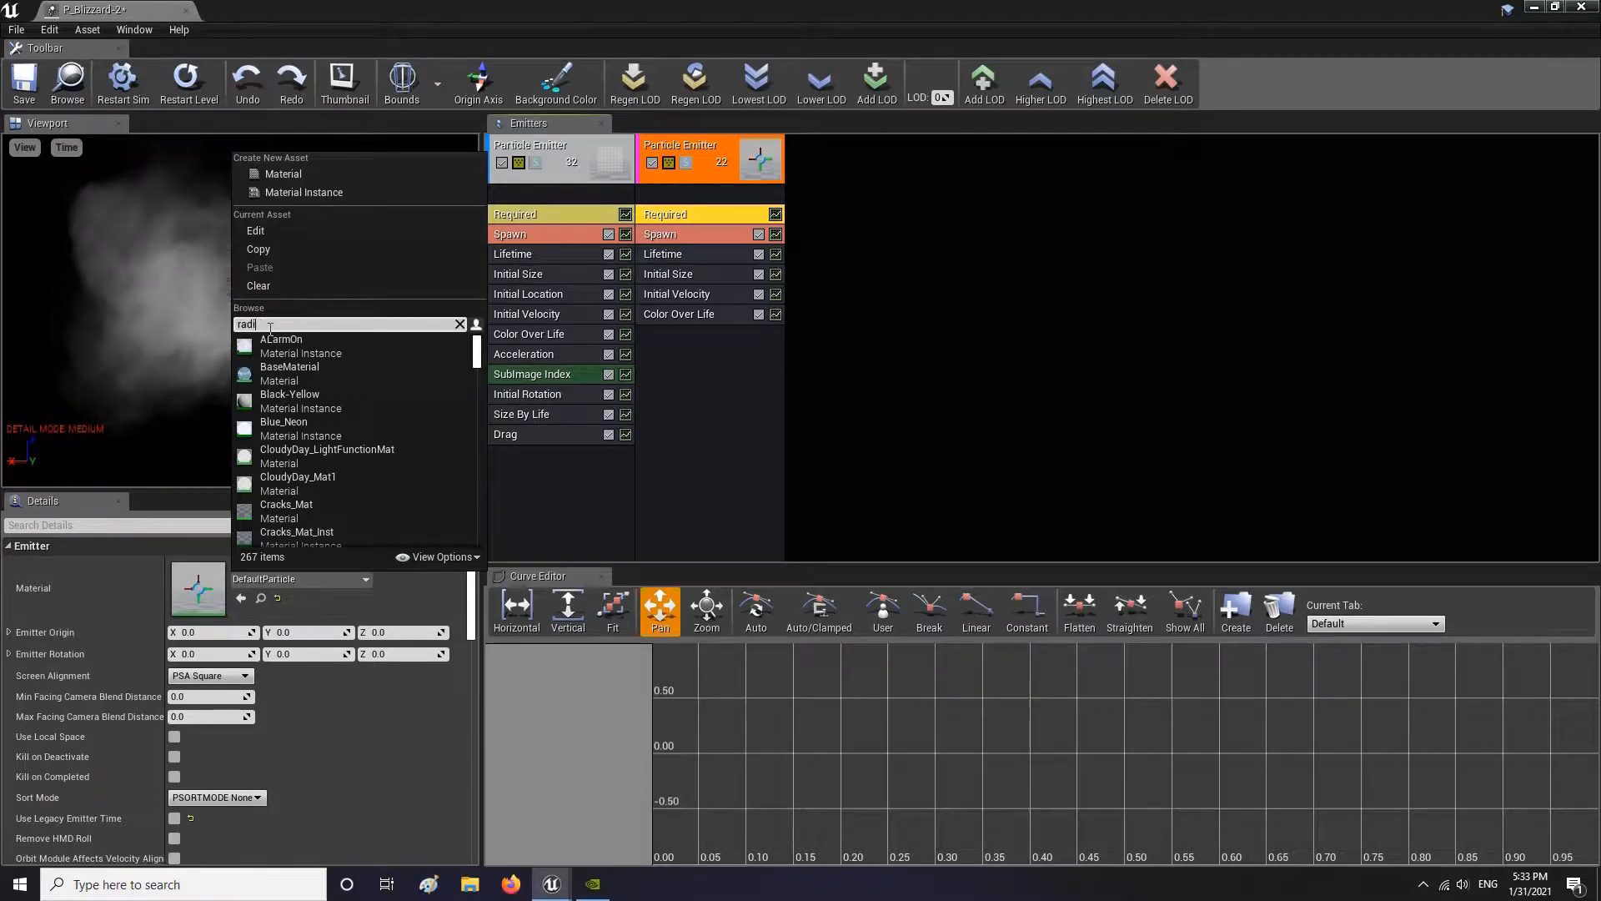
left_click(297, 348)
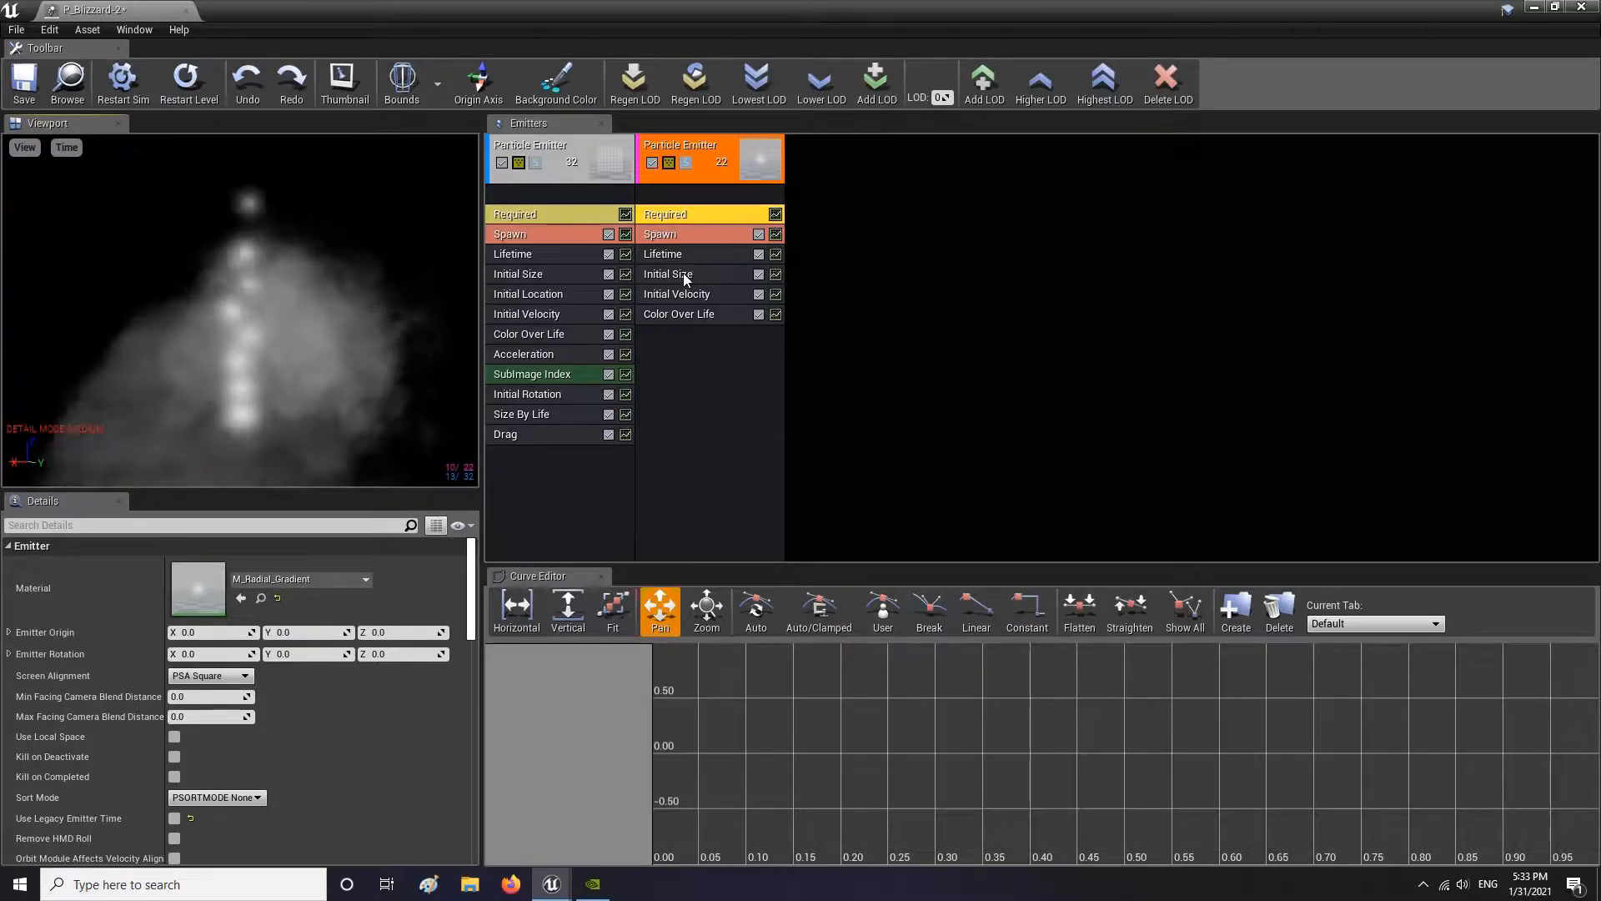
Set the new sprite emitter's initial velocity to Y 850 for both maximum and minimum, with X maximum 150 and minimum -150
left_click(682, 293)
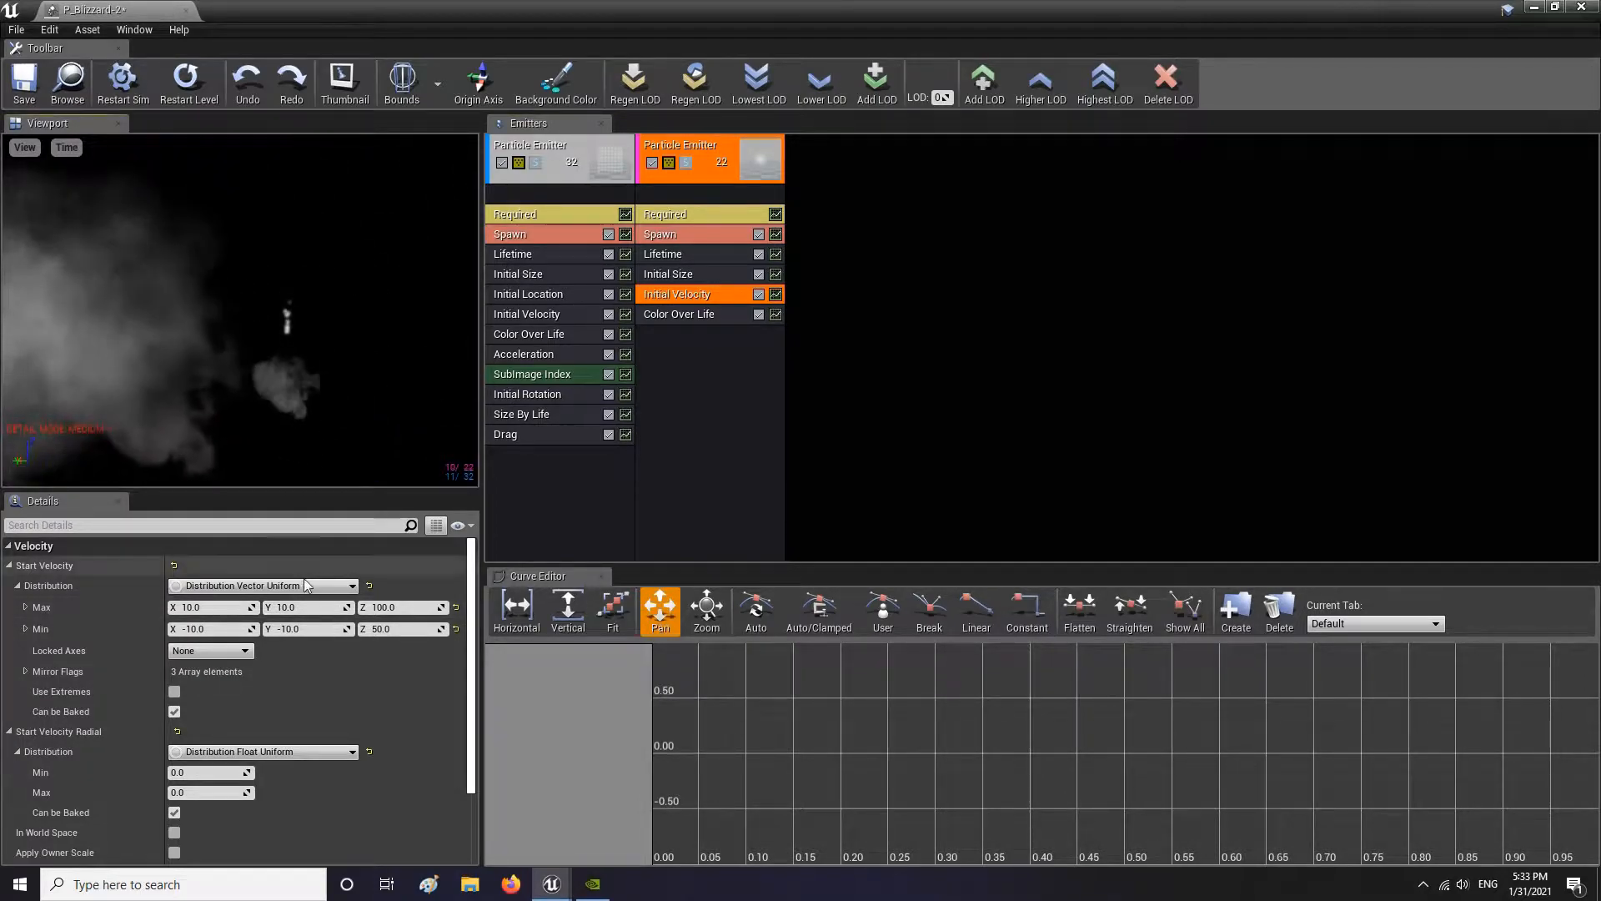
left_click(307, 607)
type("850")
key("Tab")
key("Tab")
key("Tab")
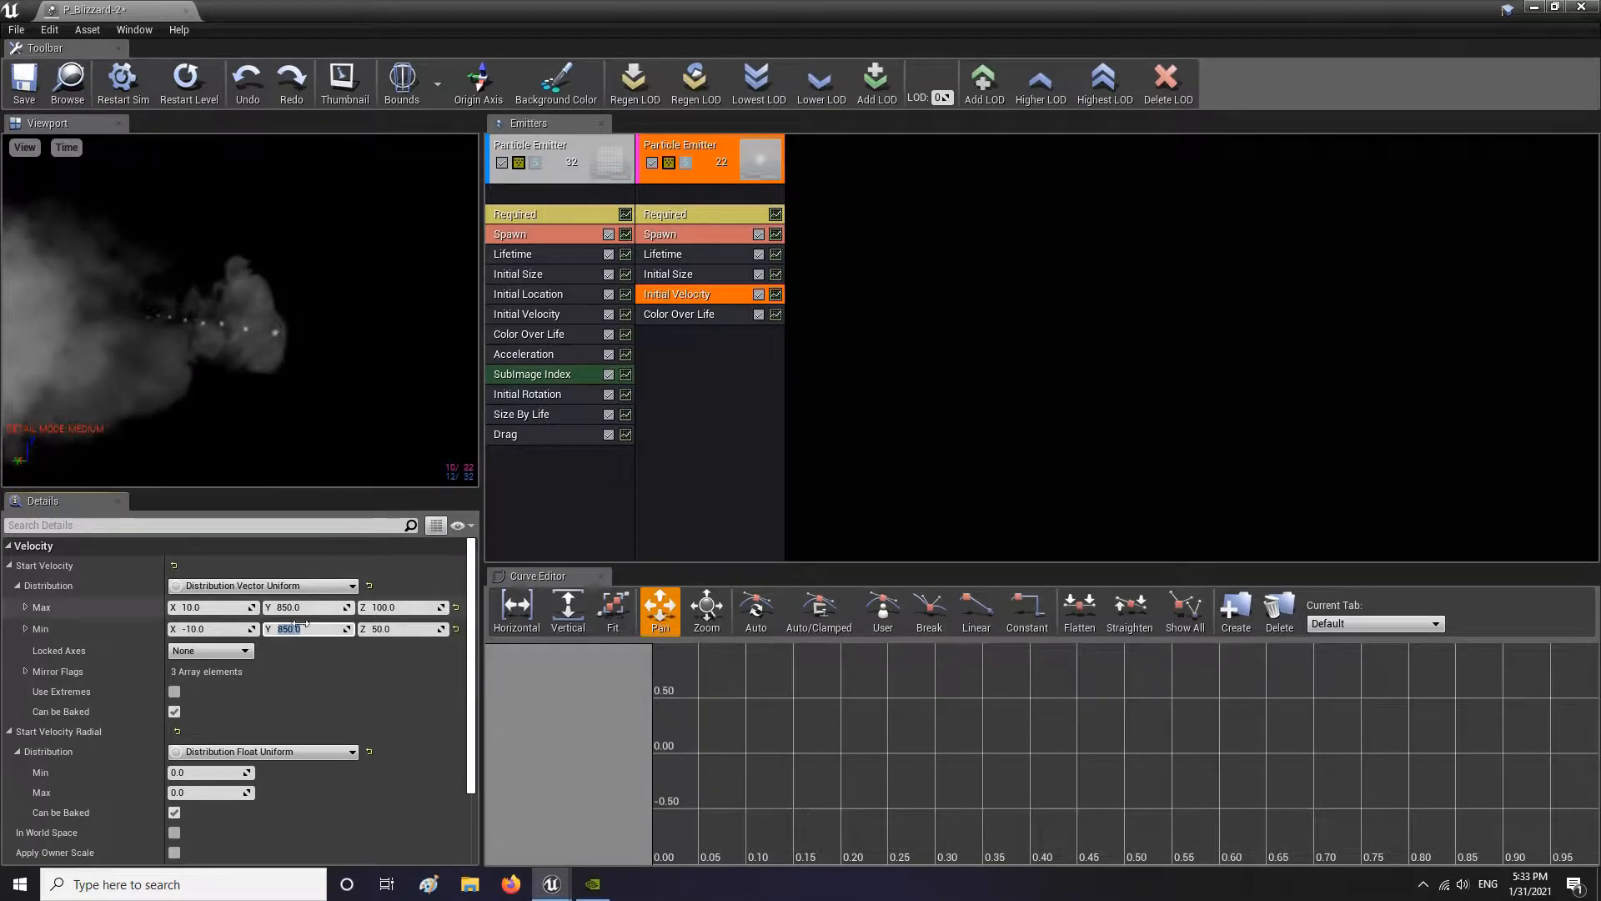
left_click(206, 607)
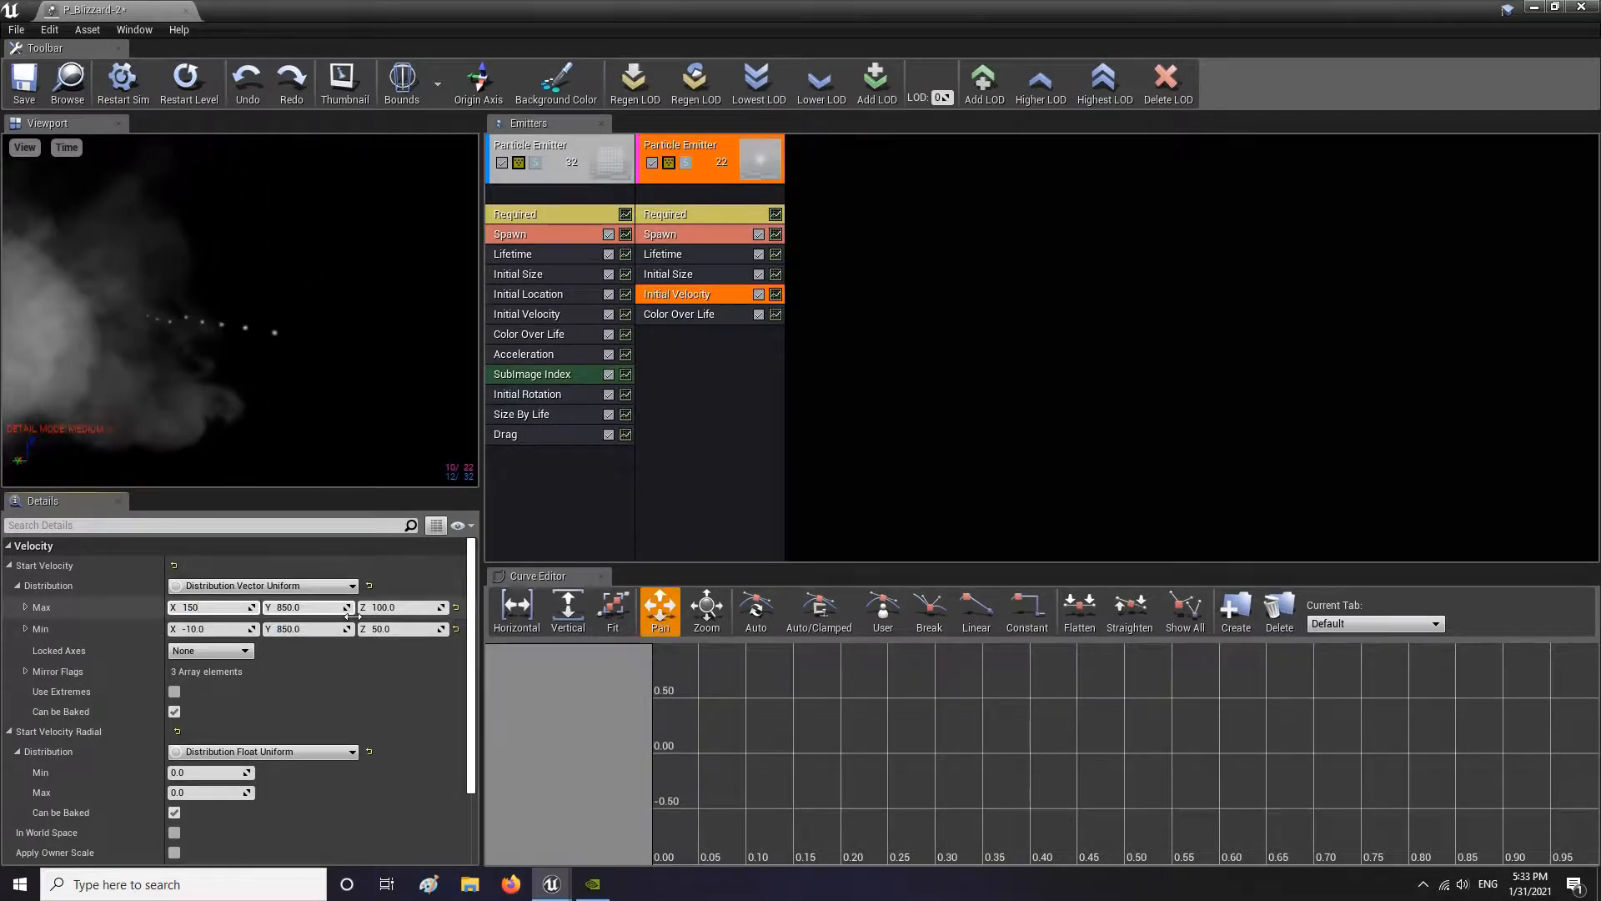
left_click(238, 630)
type("-150")
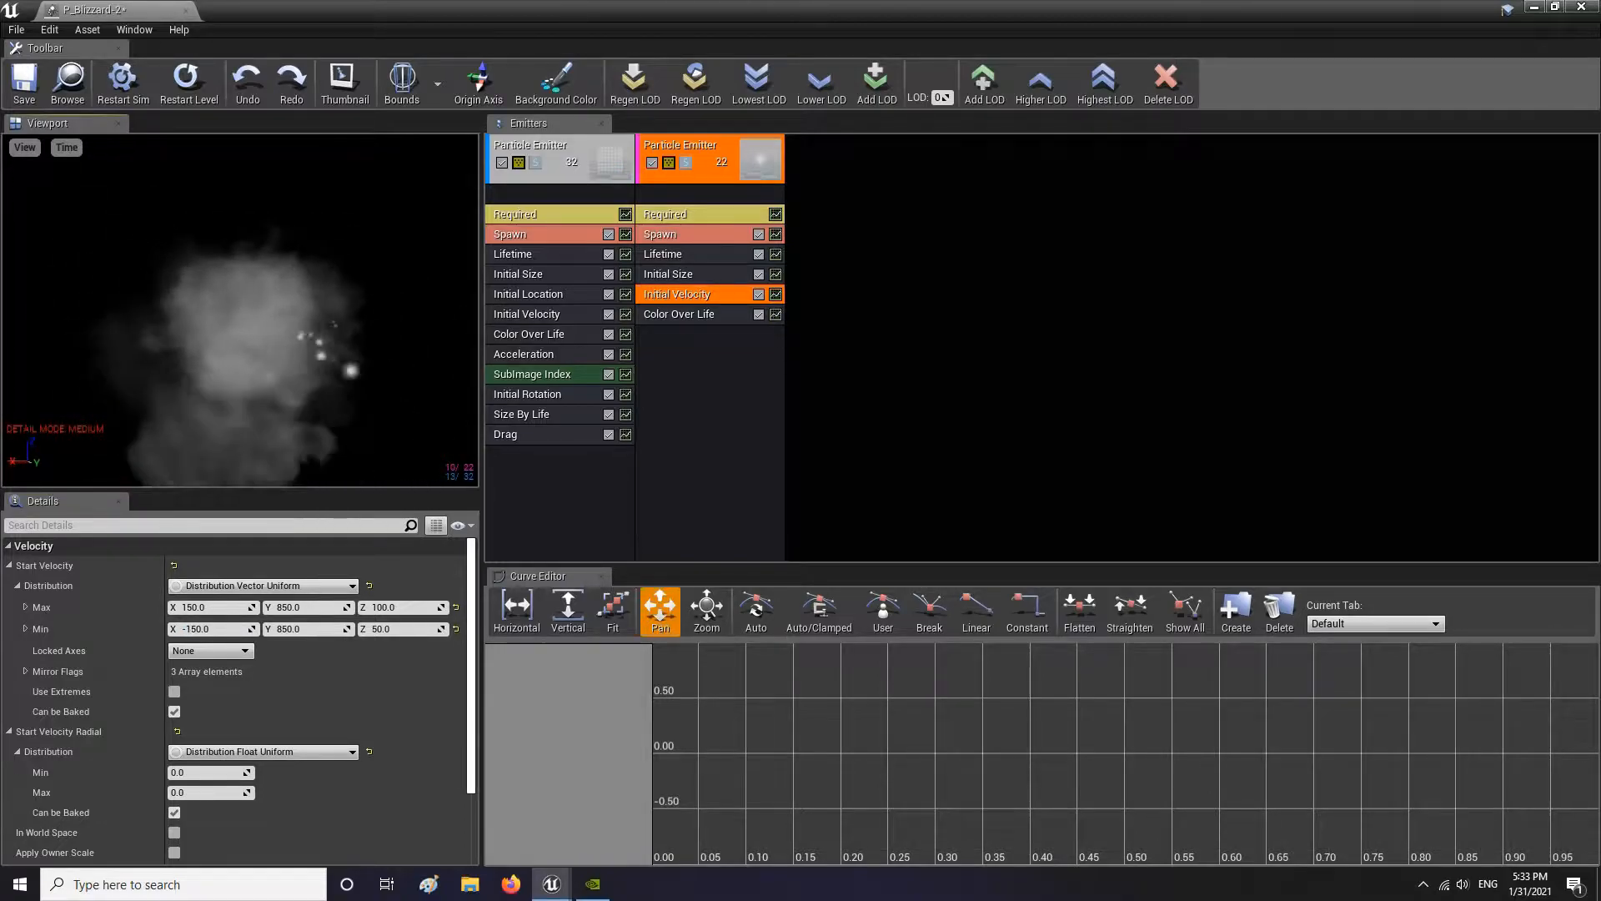
Set the sprite emitter's Z start velocity to a maximum of 150 and a minimum of -150
left_click(400, 607)
type("150")
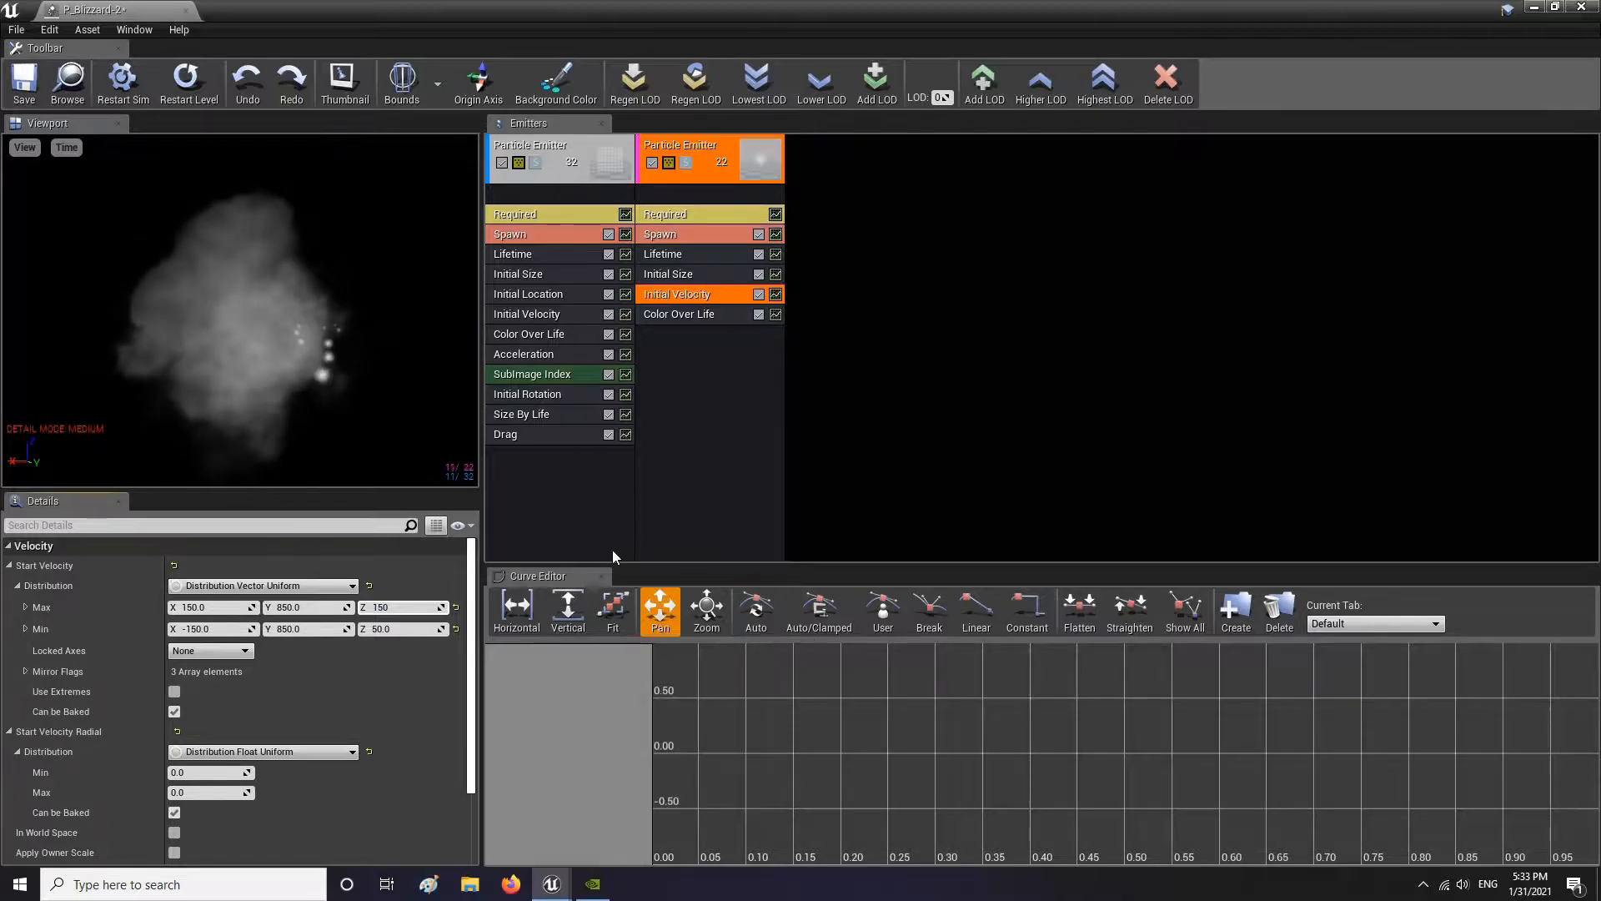
left_click(387, 631)
type("-150")
key("Return")
left_click_drag(221, 418, 304, 418)
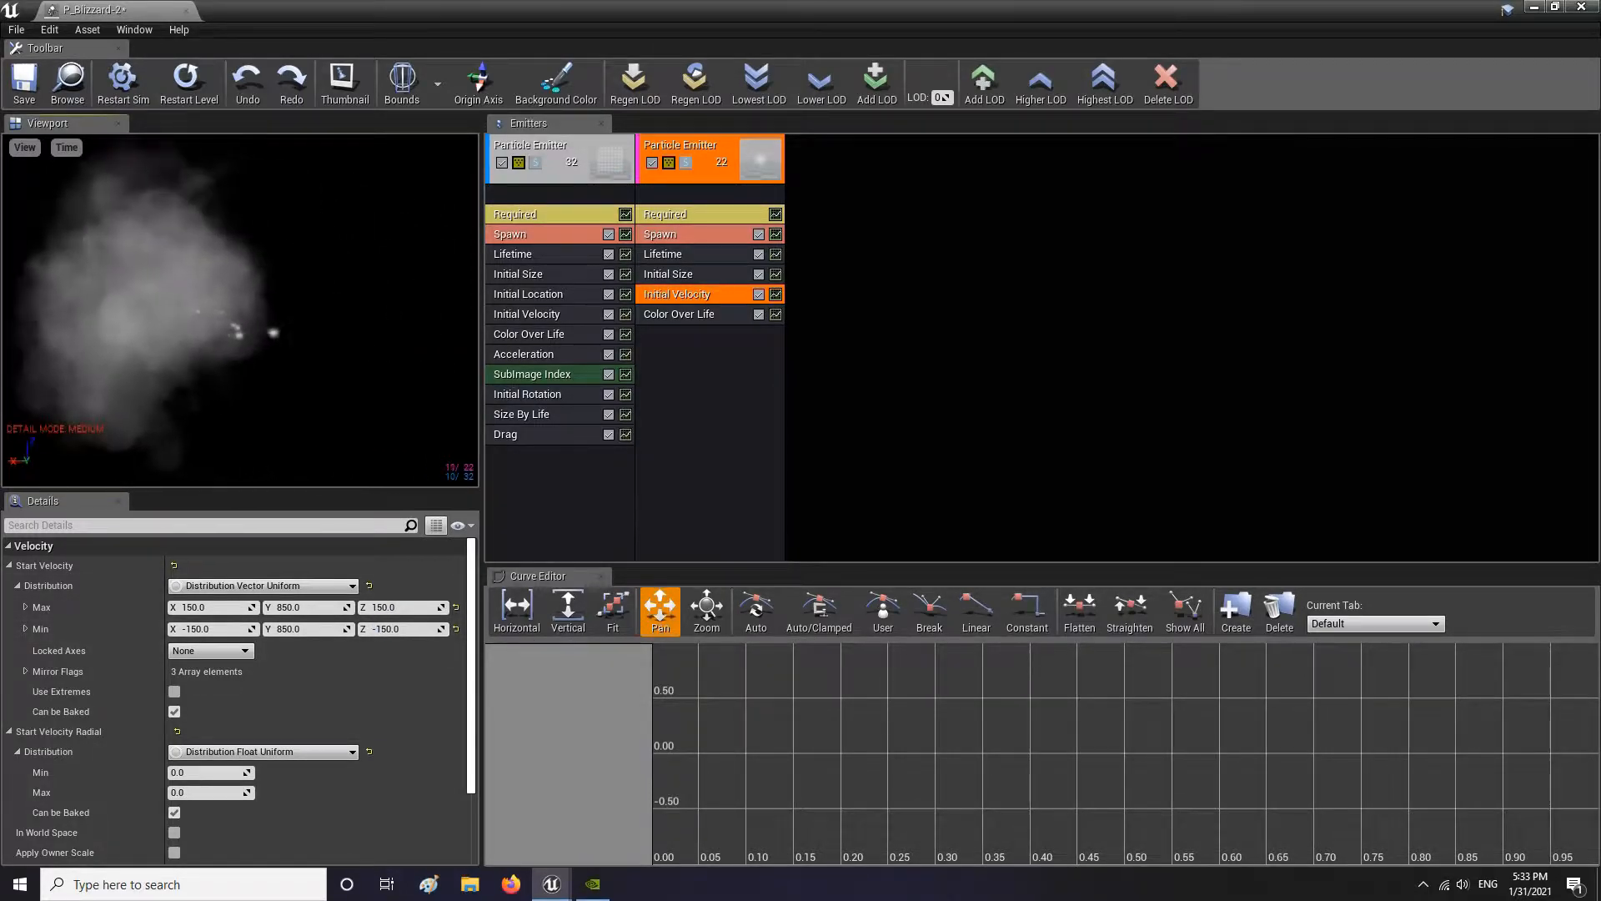
Set the sprite emitter's Z start velocity to a maximum of 75 and a minimum of -400
left_click(403, 607)
type("75")
key("Return")
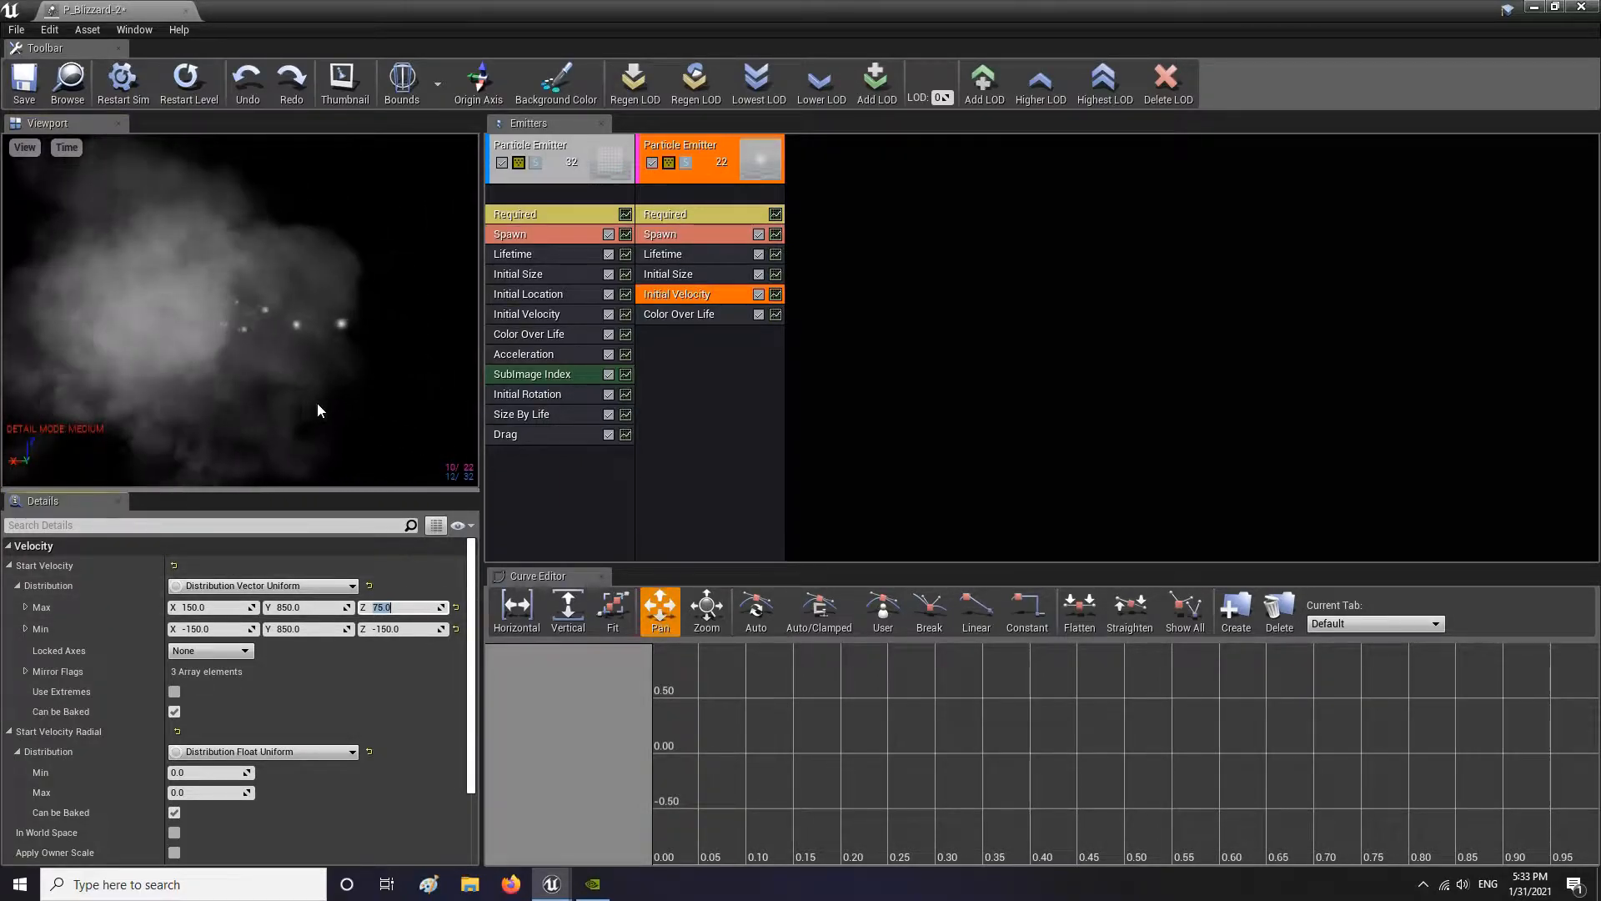
left_click_drag(319, 403, 367, 404)
type("-400")
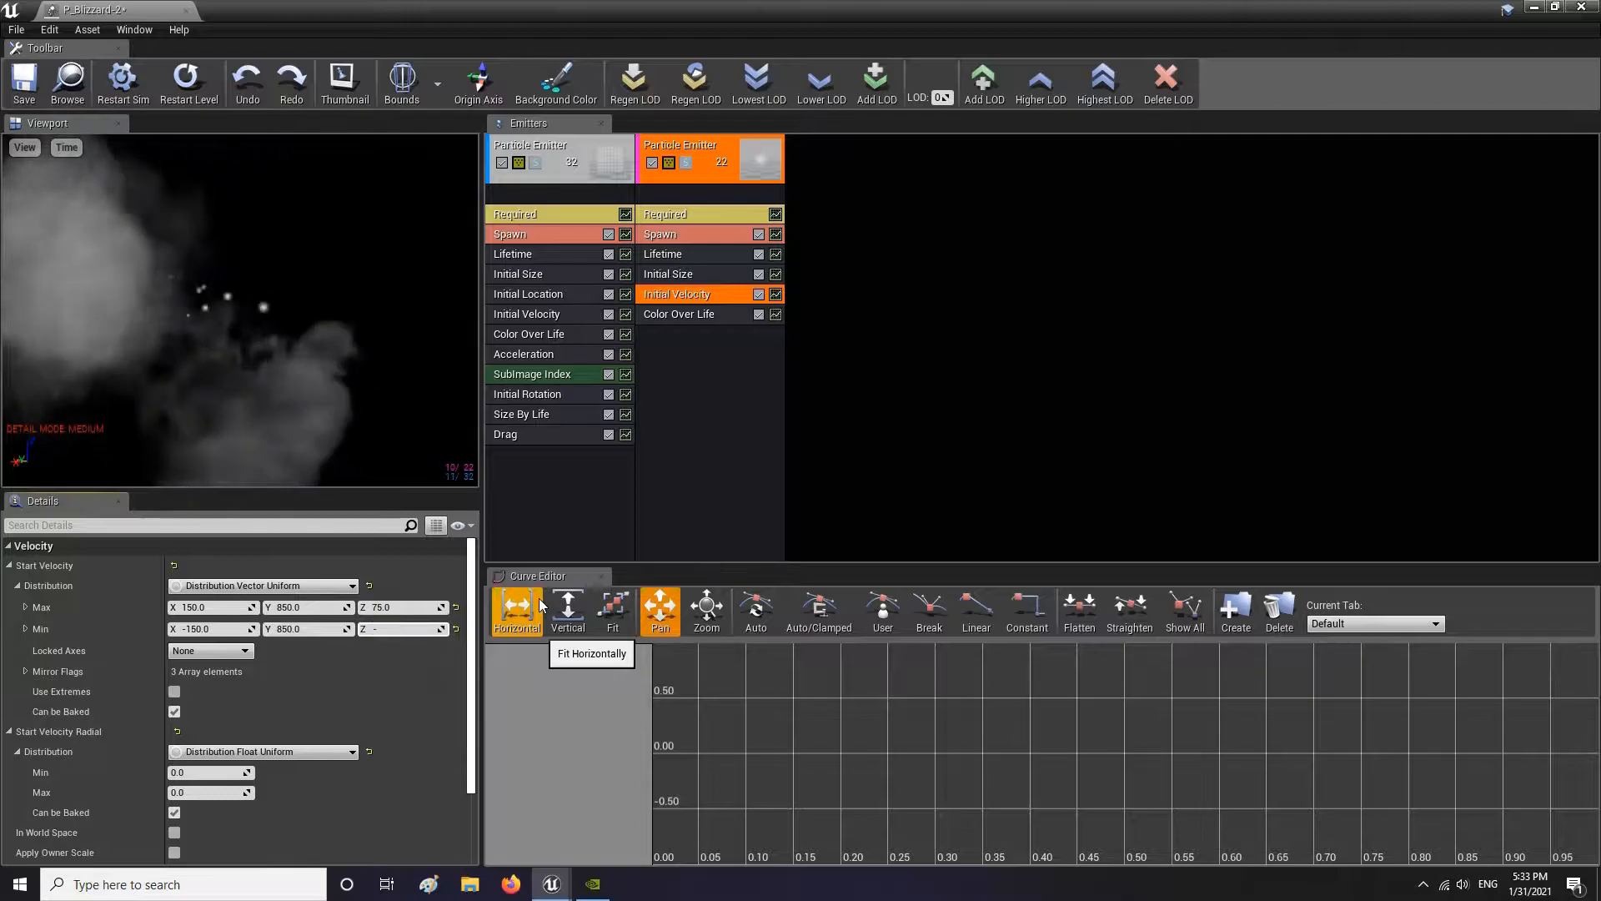
key("Return")
left_click_drag(363, 409, 452, 409)
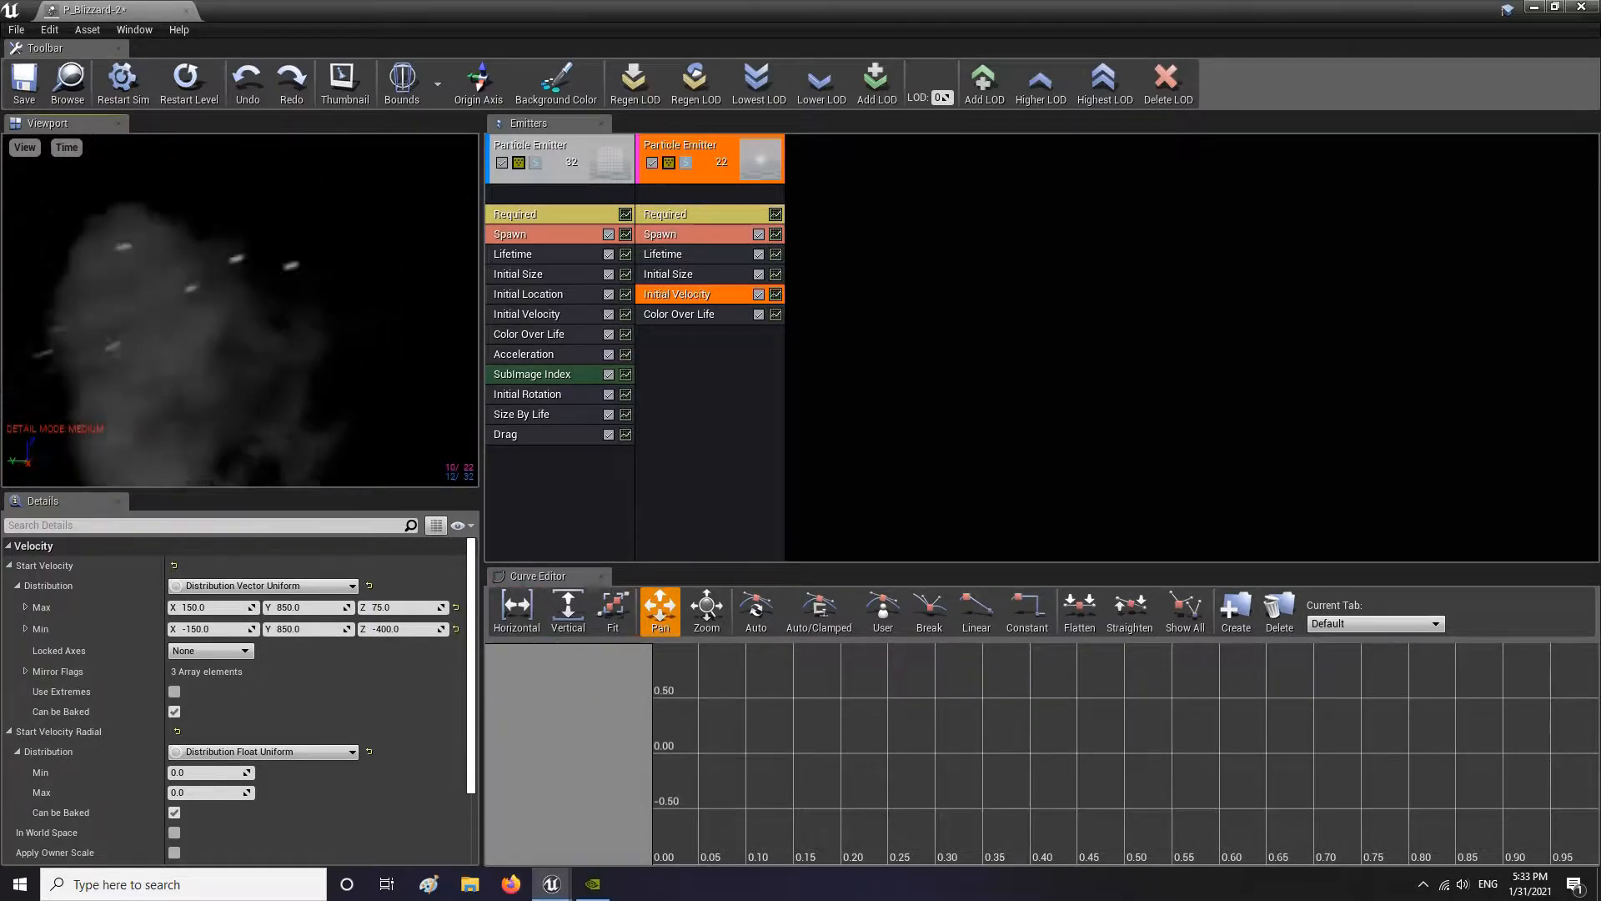
Try a larger initial size for the sprite emitter with maximum Y about 195.56 and maximum and minimum X 50
left_click(692, 275)
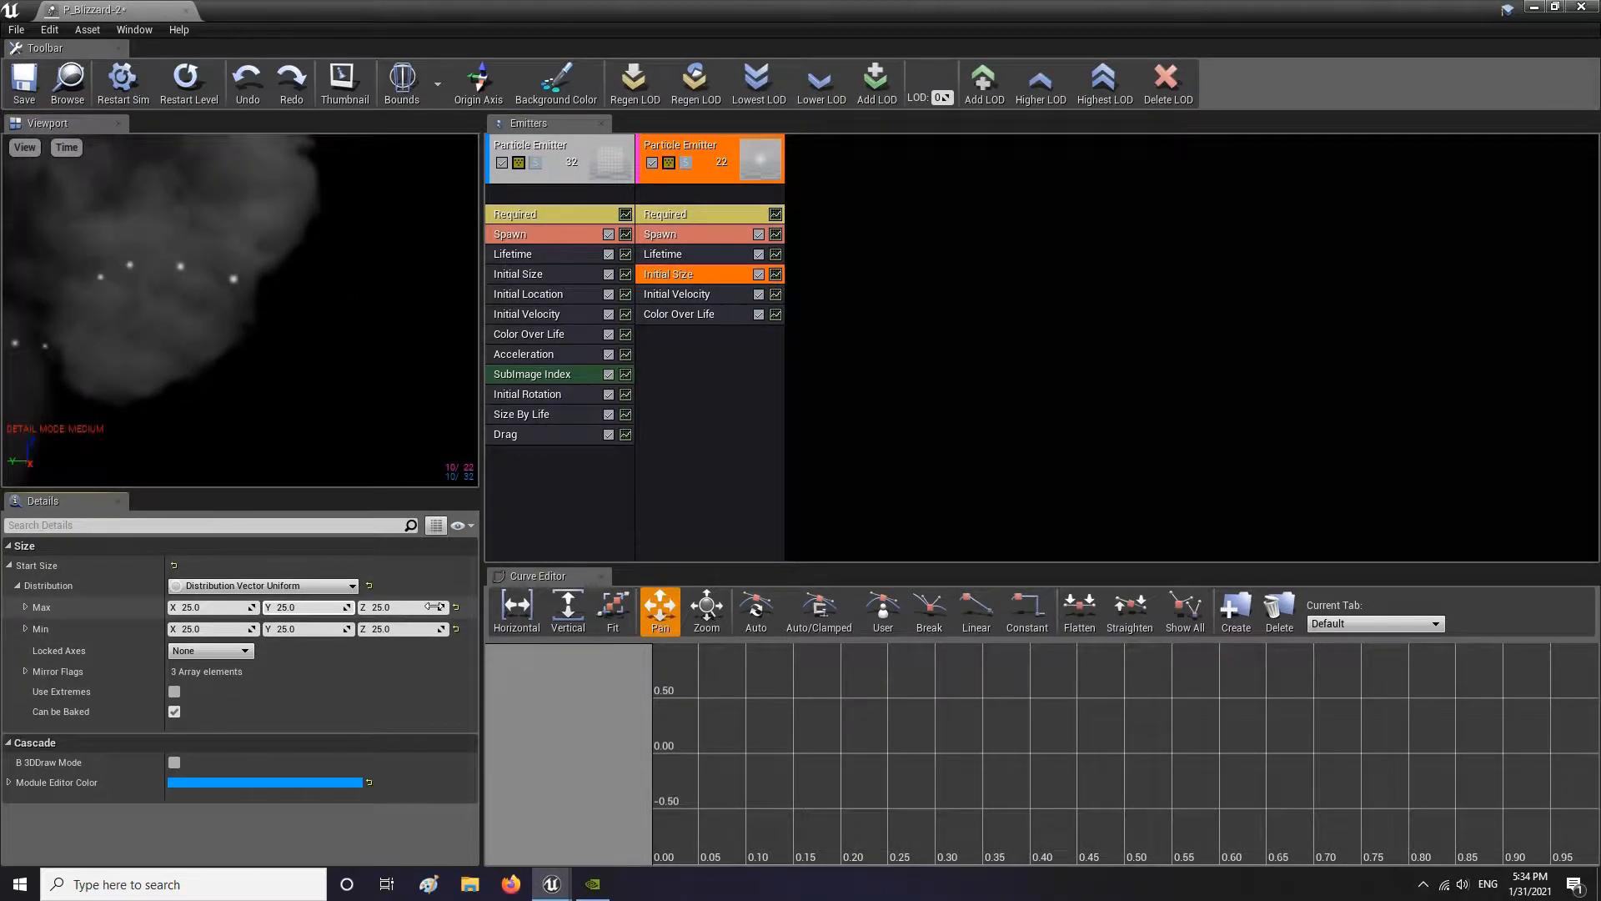
left_click_drag(304, 606, 435, 606)
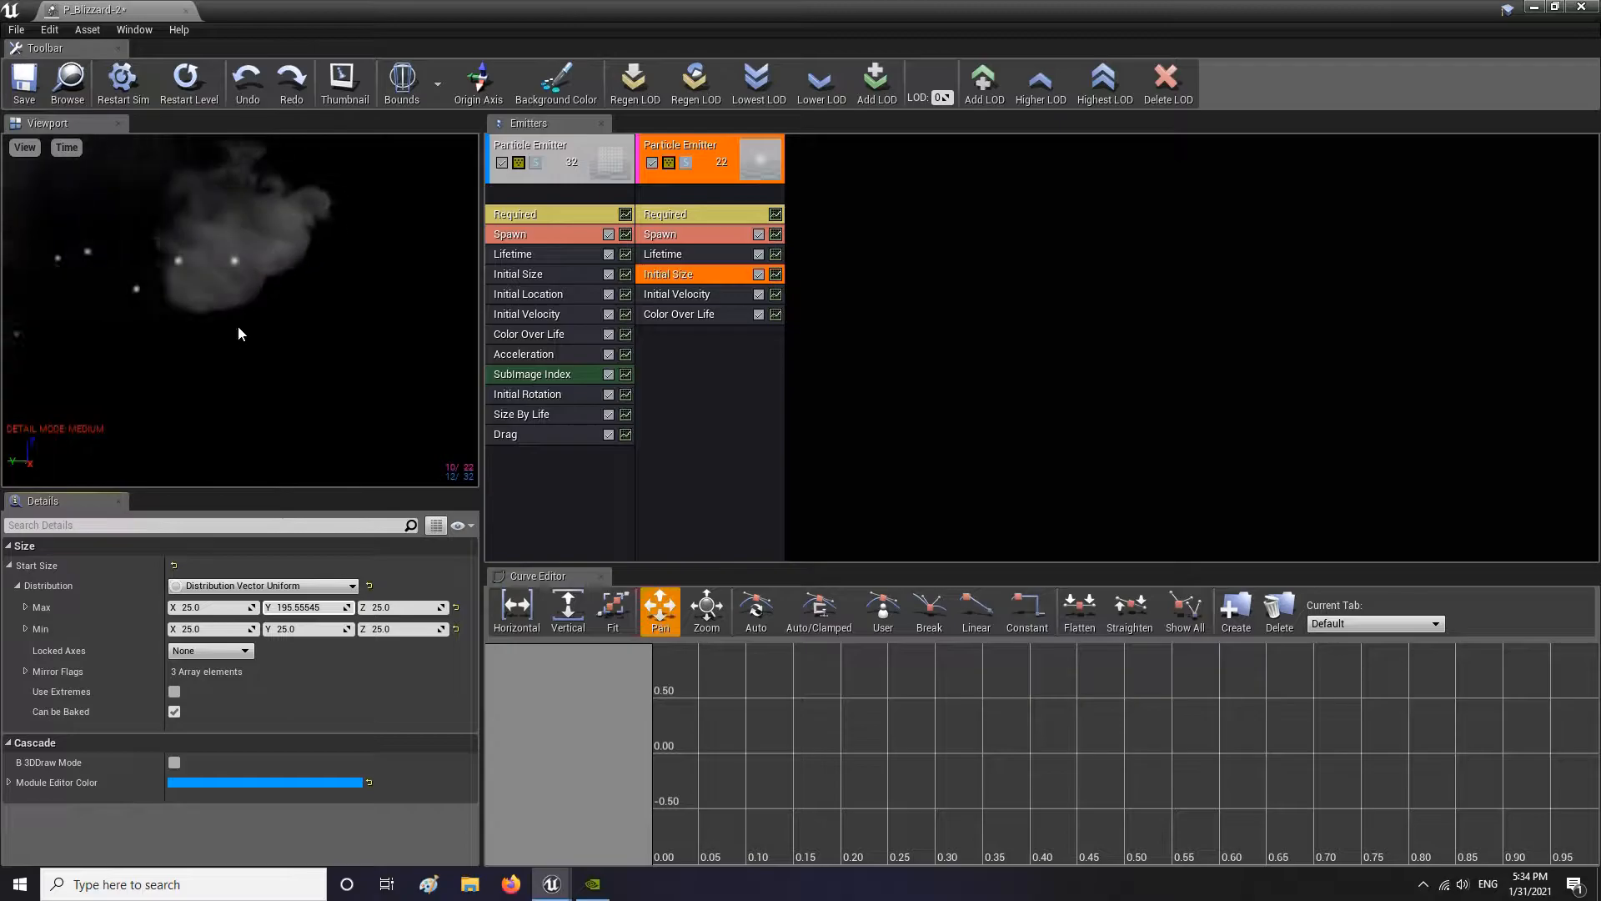
left_click(212, 607)
type("5")
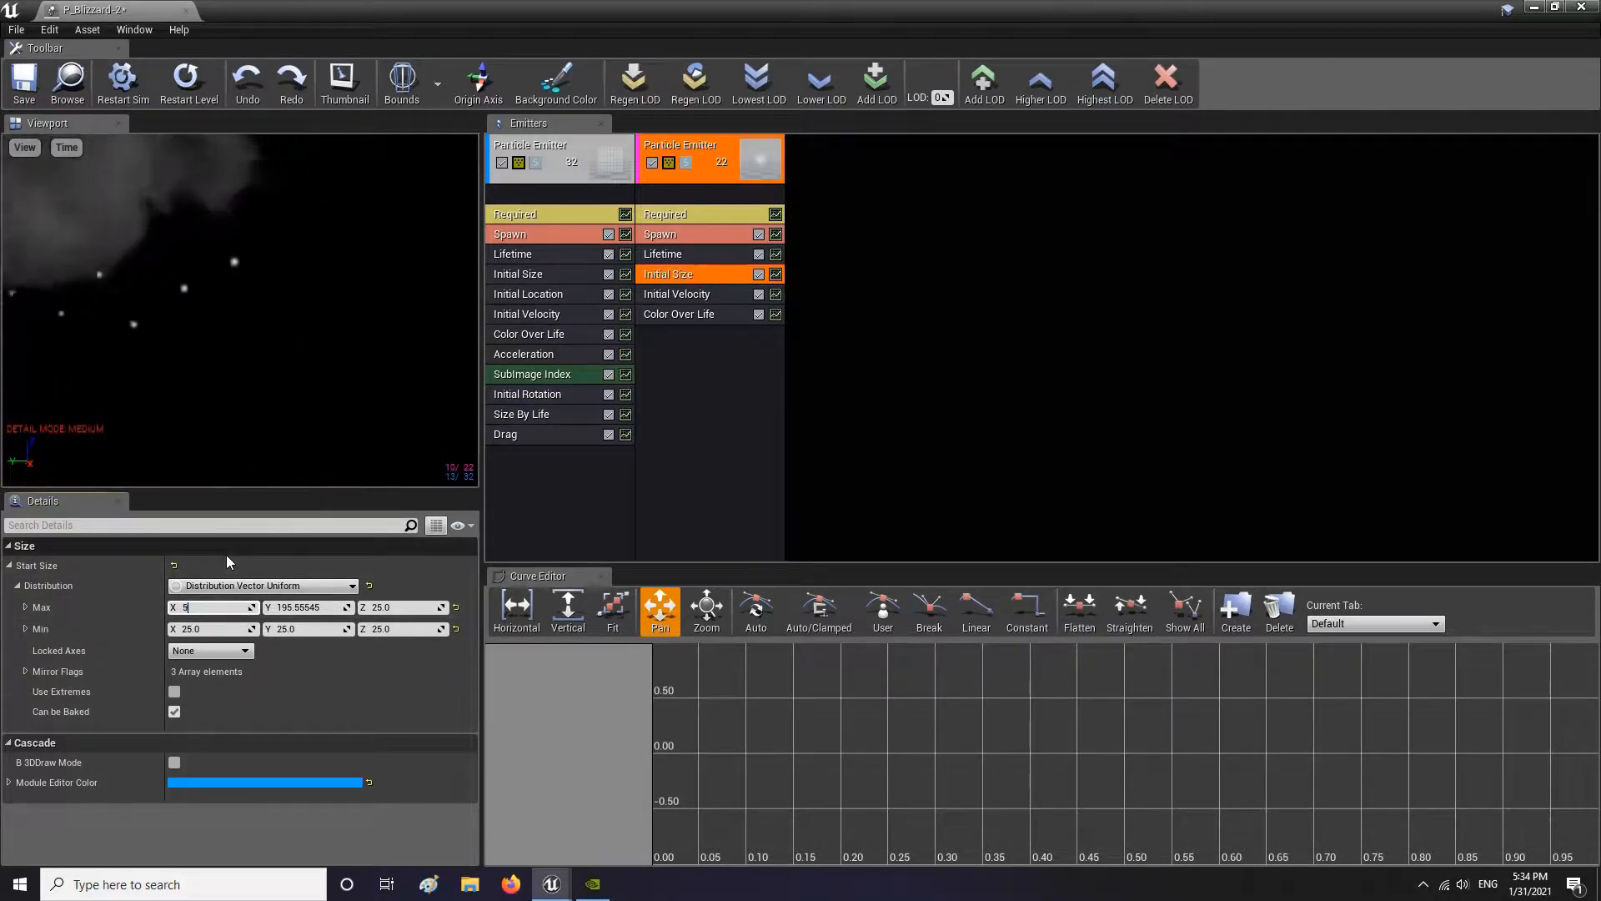
type("0")
left_click(215, 628)
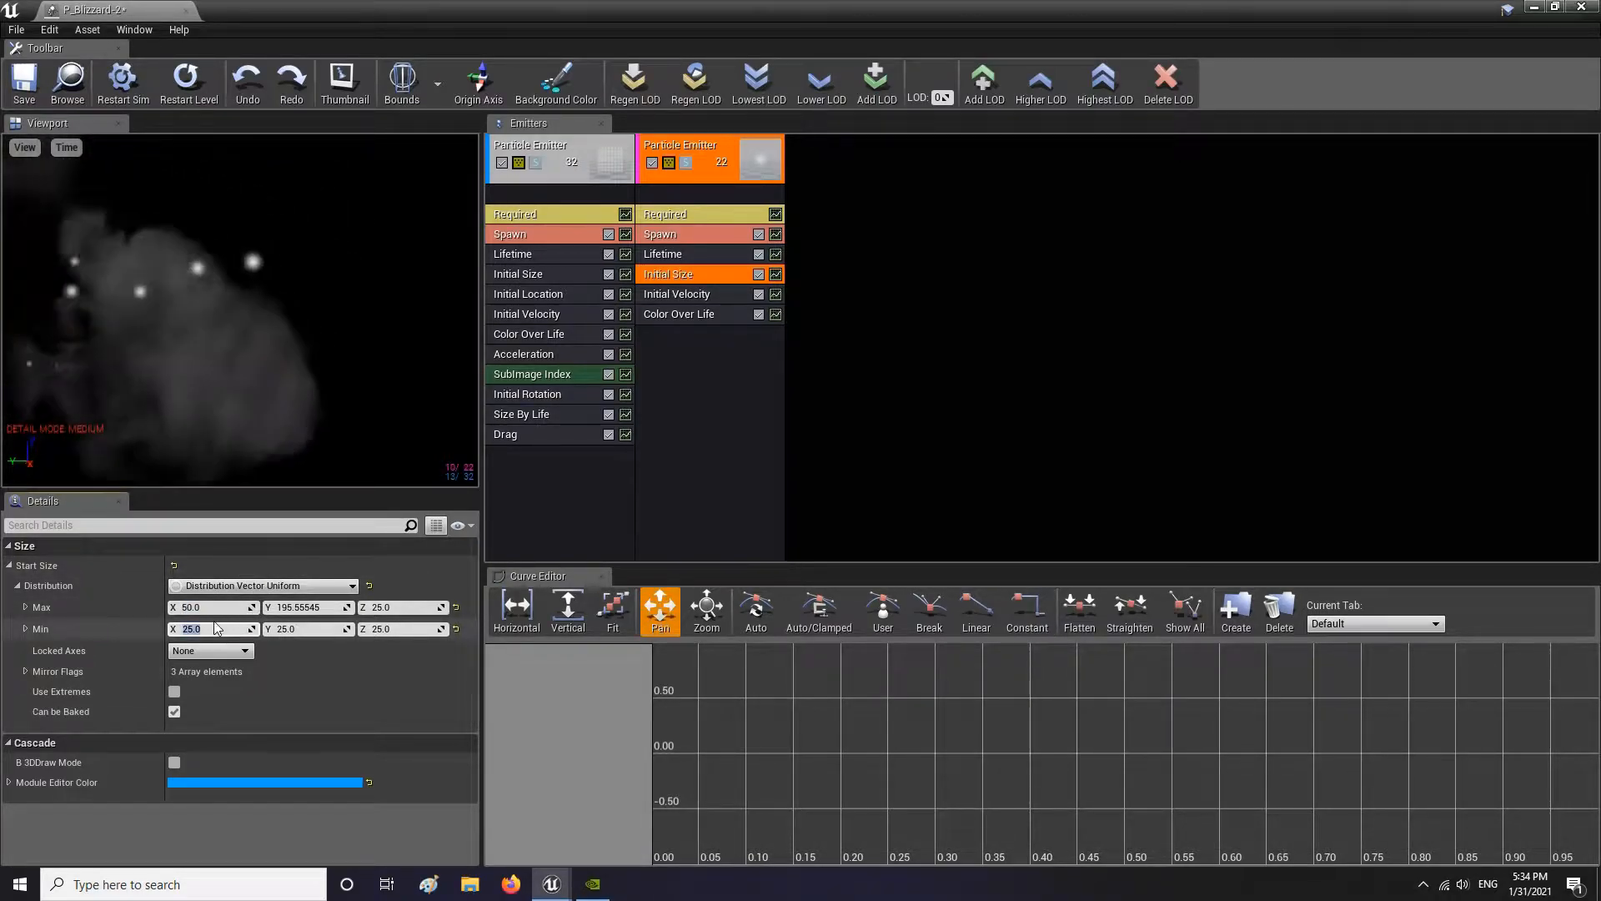
type("50")
key("Return")
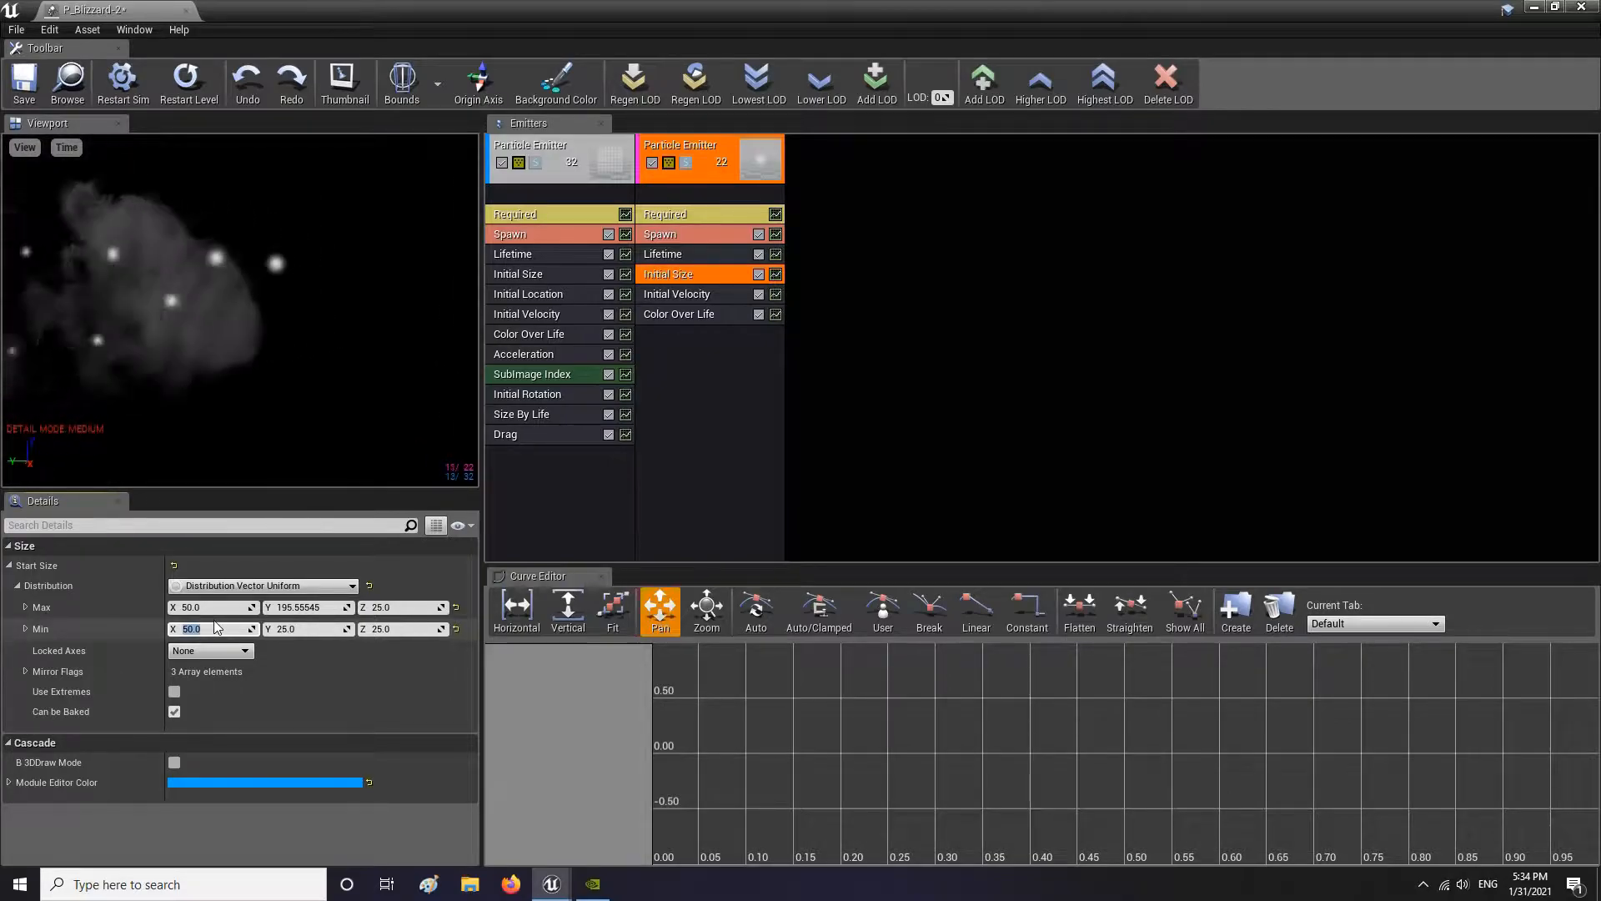
left_click(224, 608)
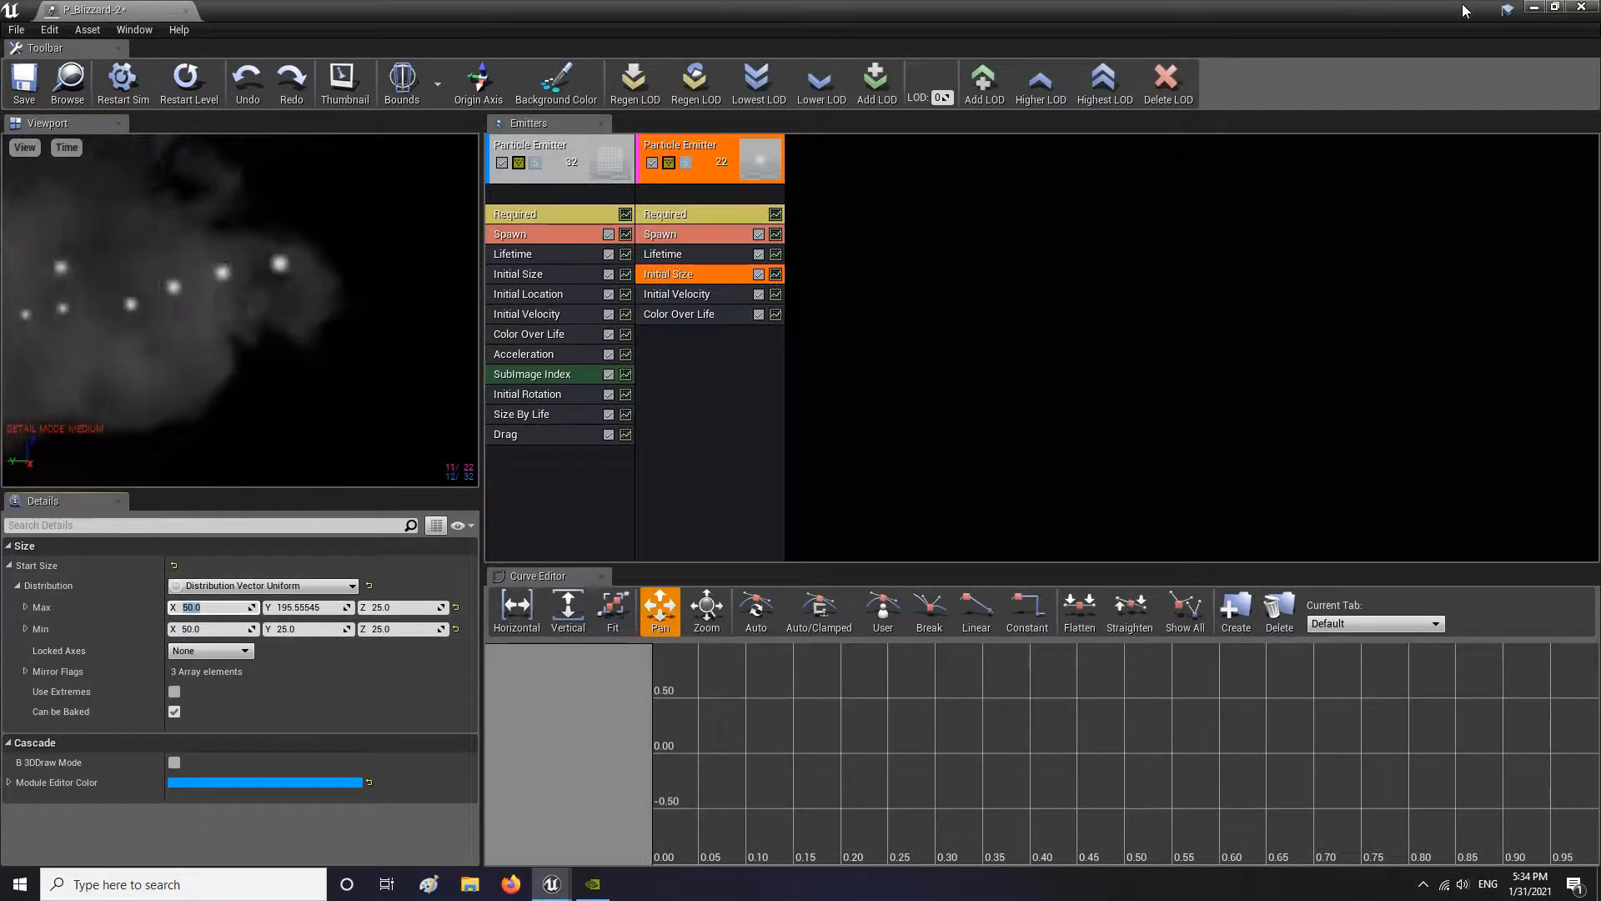
Open the P_Blizzard particle system to examine its emitters and modules for reference, and close it again
left_click(1532, 8)
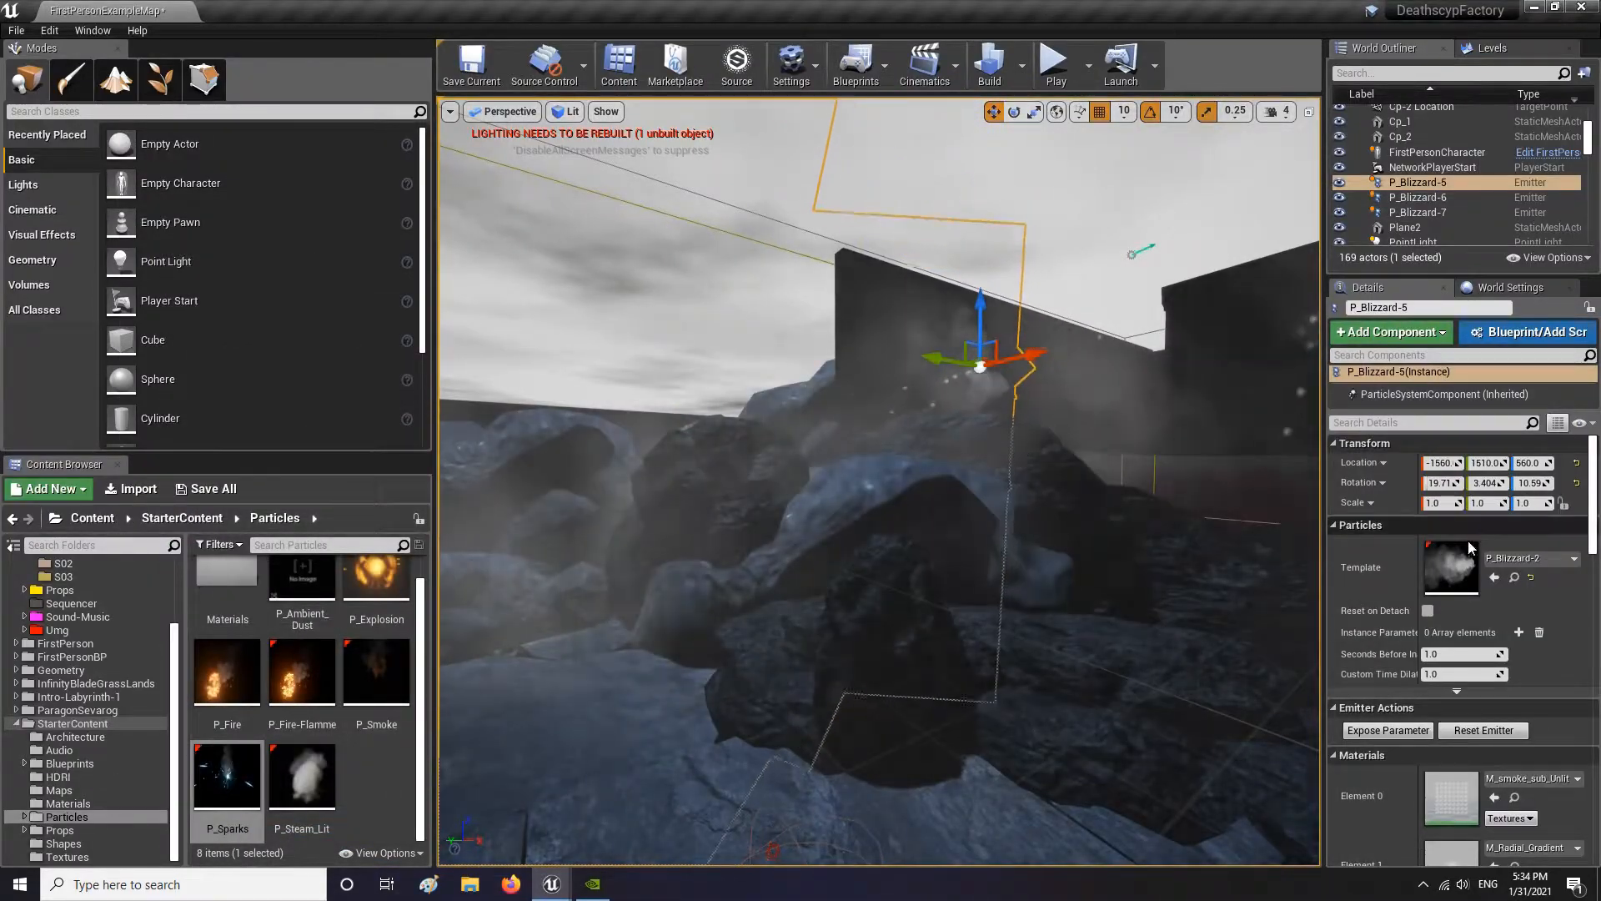
left_click(64, 577)
double_click(388, 613)
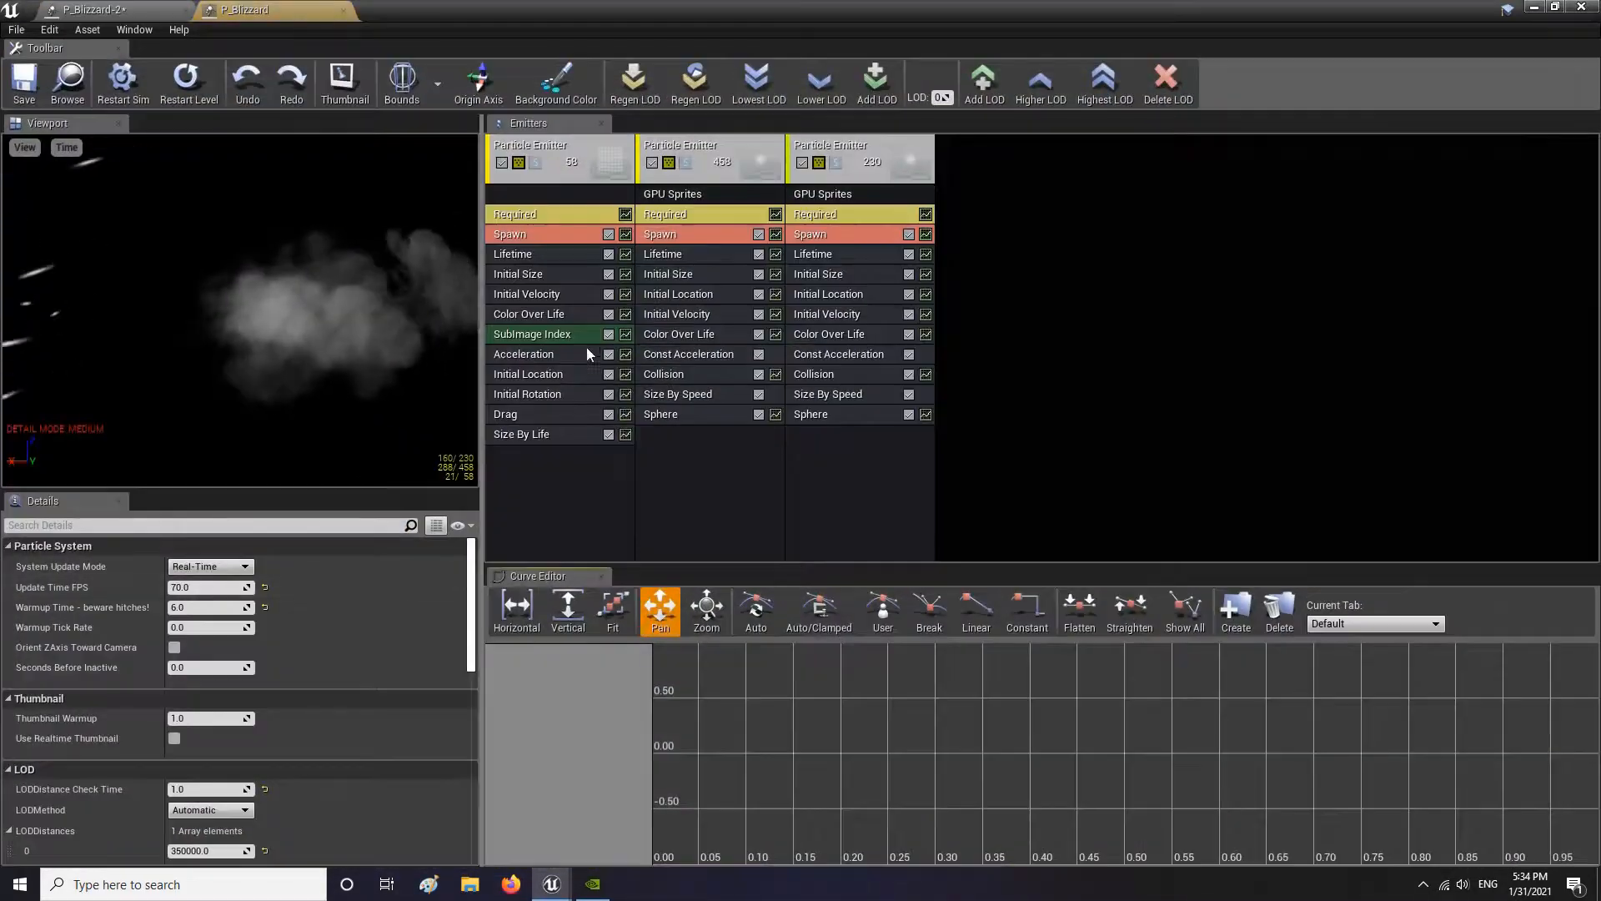
left_click(343, 10)
Set the sprite emitter's screen alignment to PSA Velocity in its Required module
left_click(677, 234)
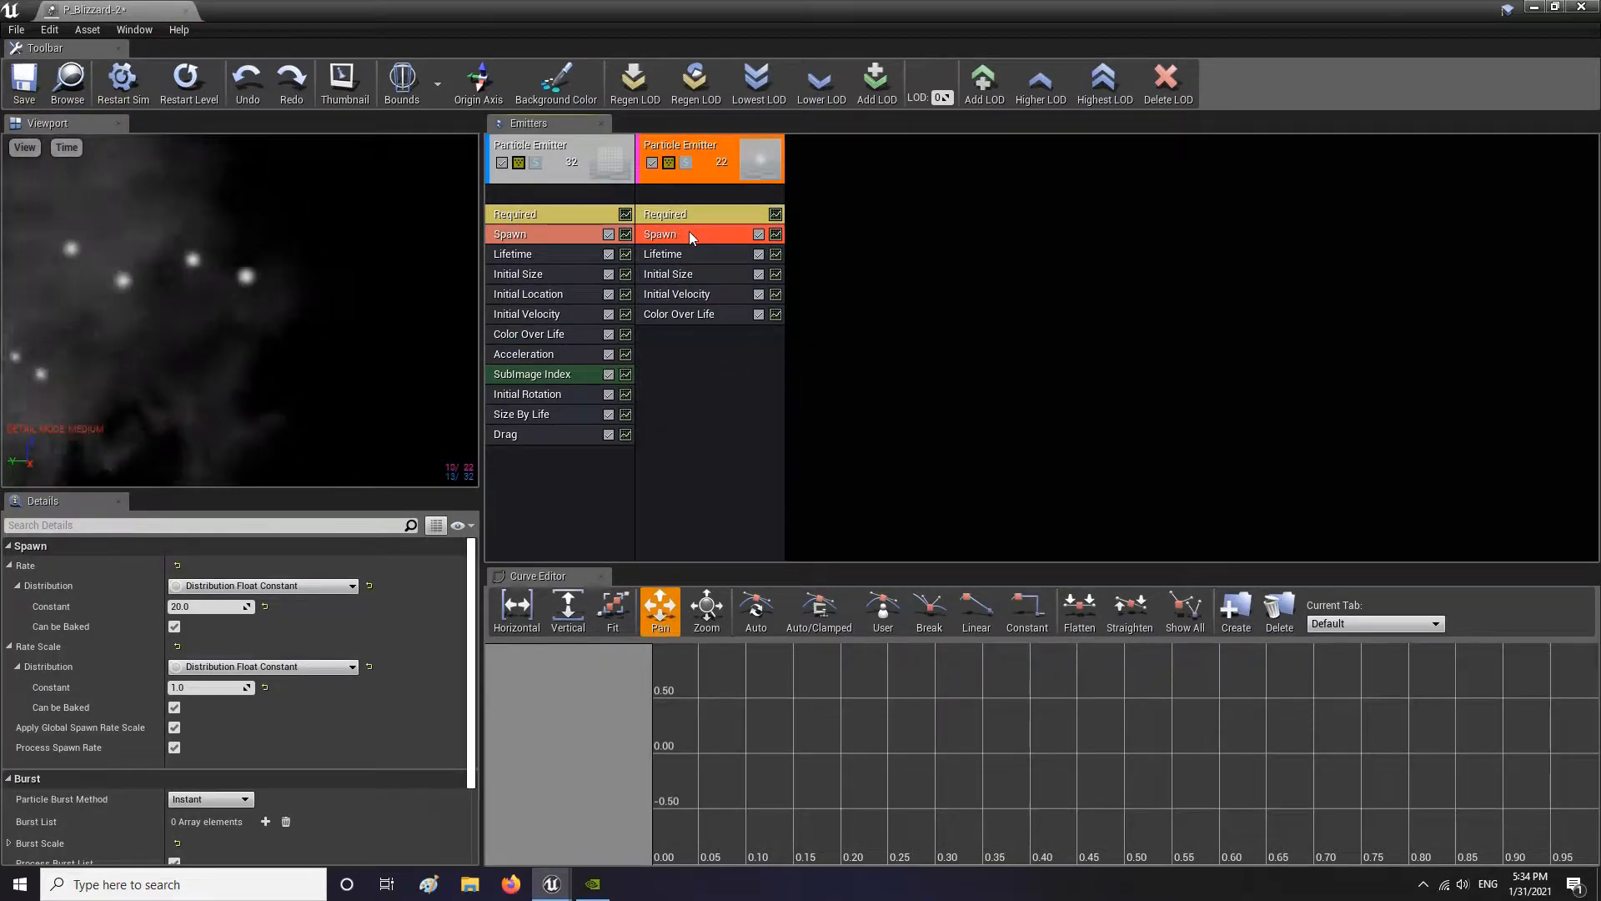
left_click(675, 214)
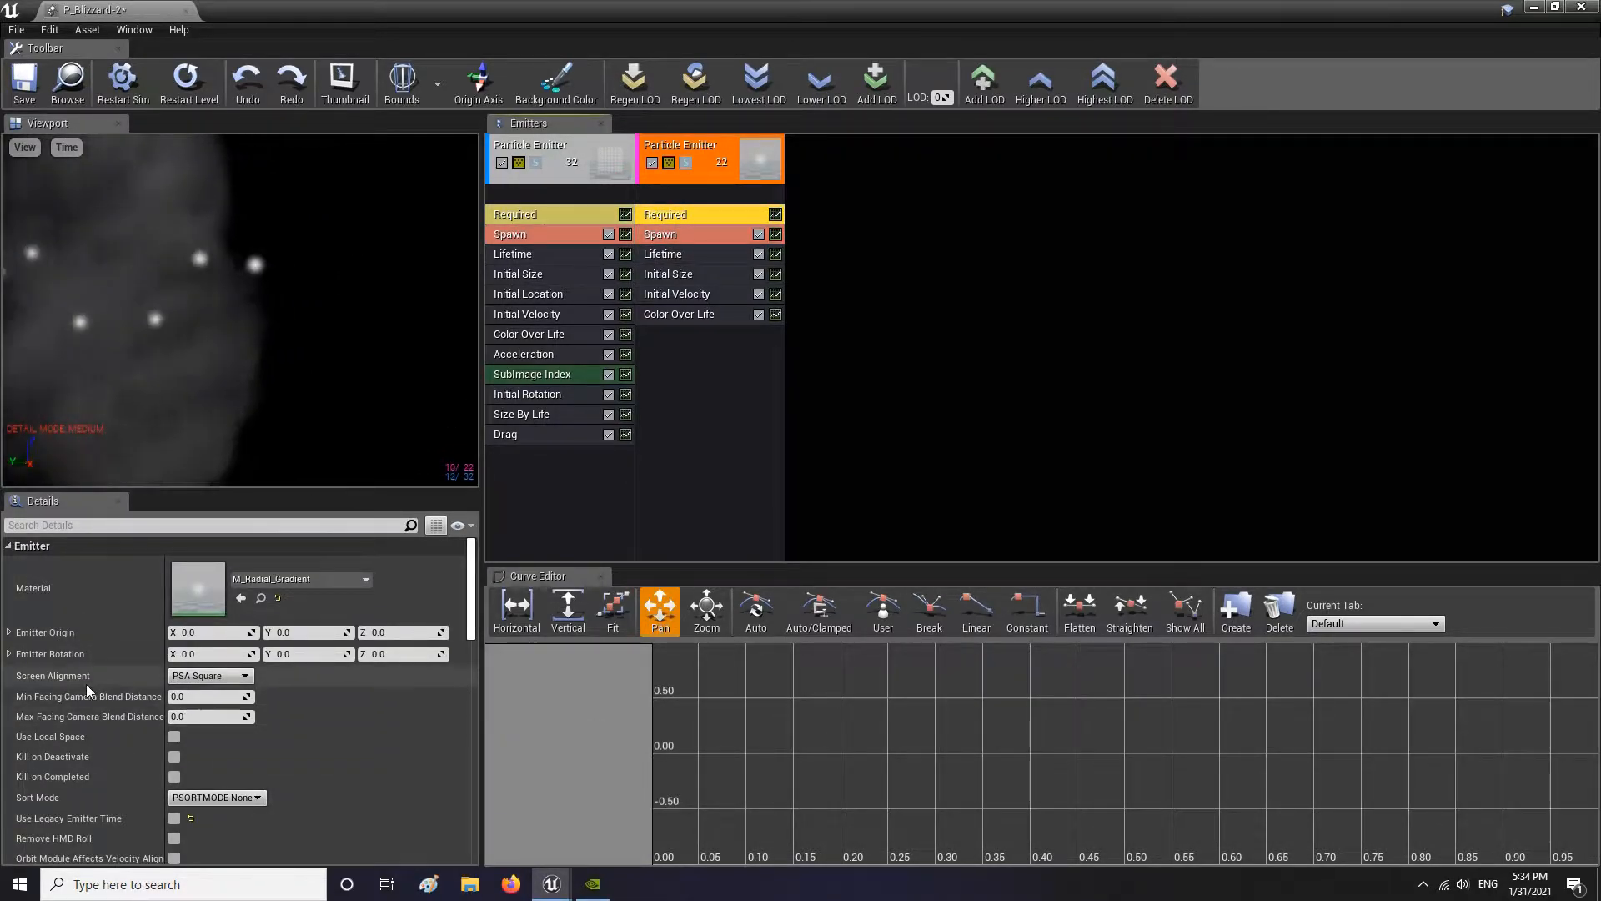
left_click(198, 677)
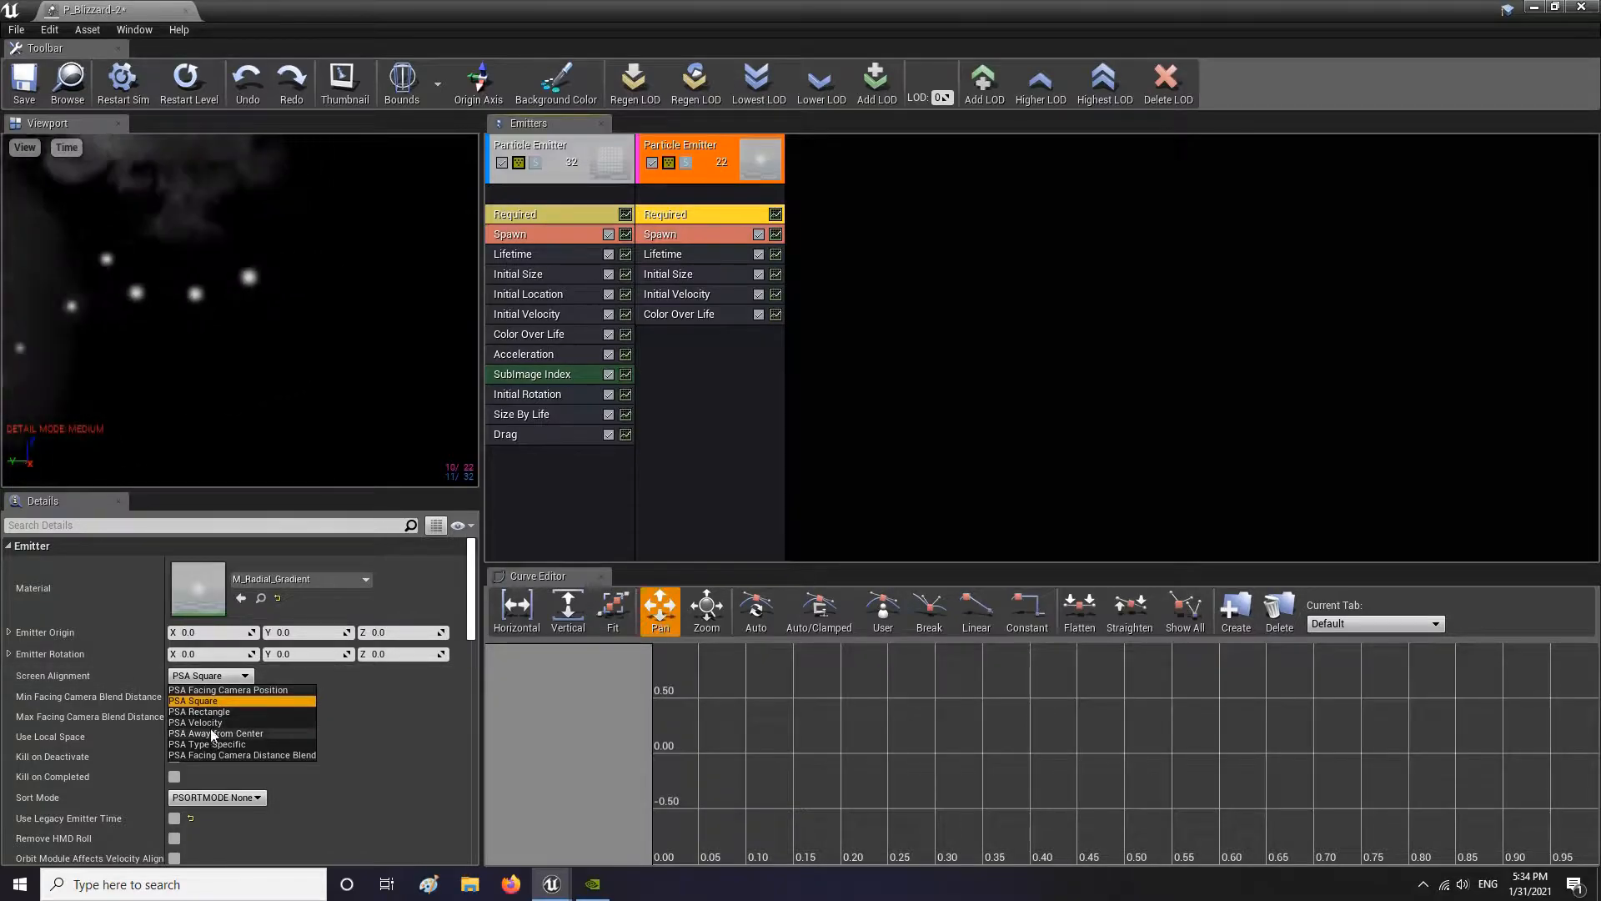
left_click(211, 723)
left_click(208, 676)
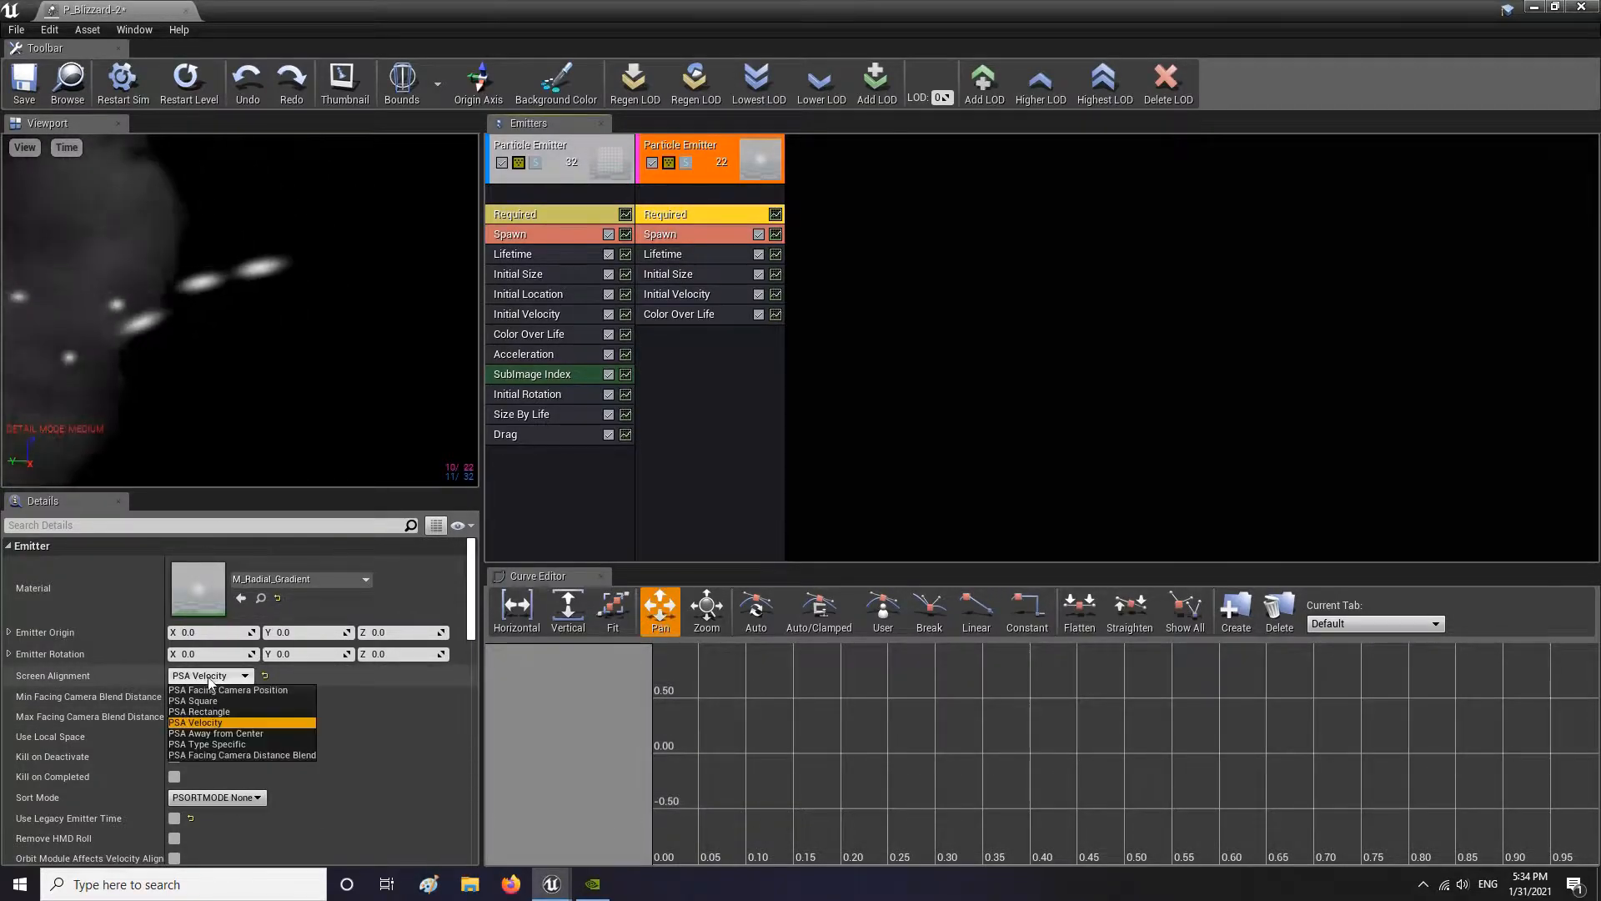
left_click(219, 724)
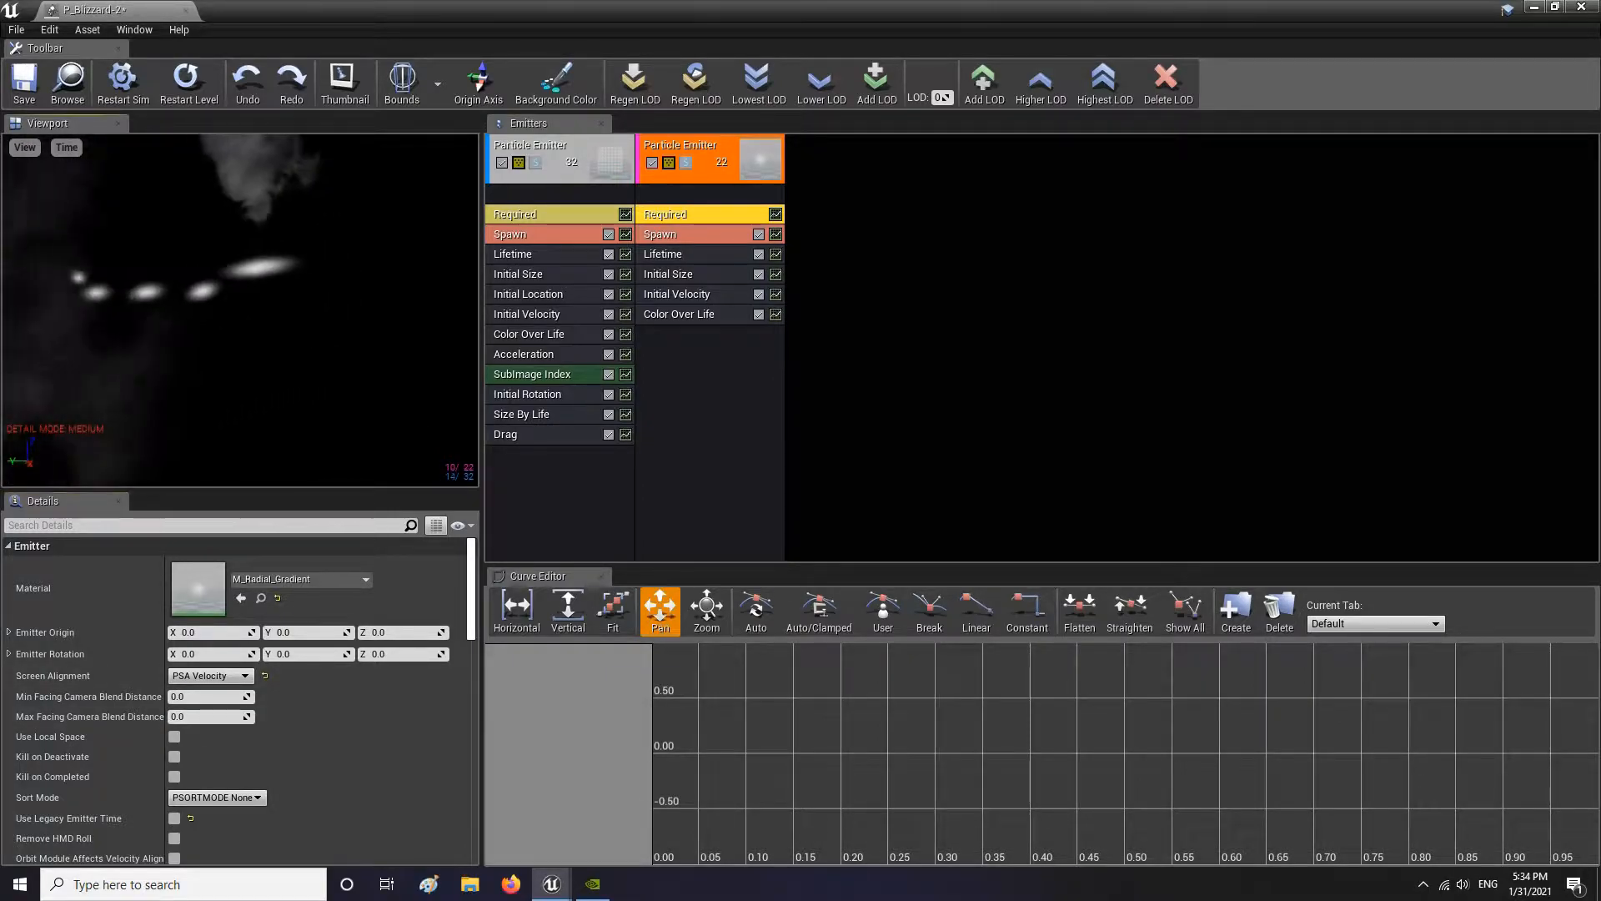
Try a maximum Z of 50 for the sprite emitter's initial size, and return it to 25
left_click(683, 276)
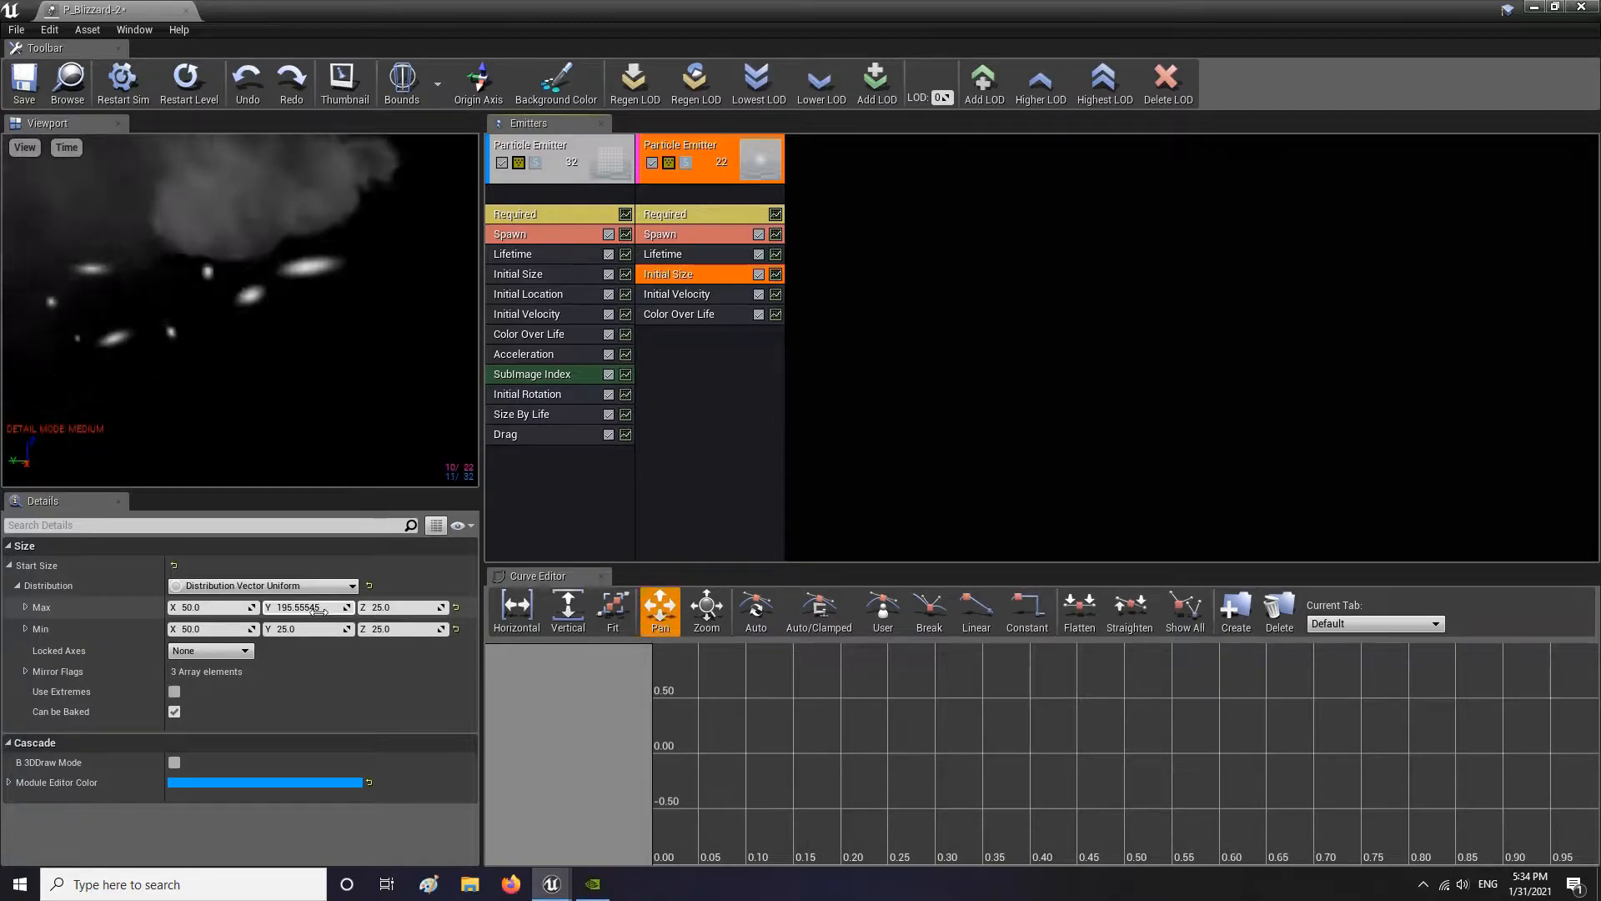
left_click(406, 611)
type("50")
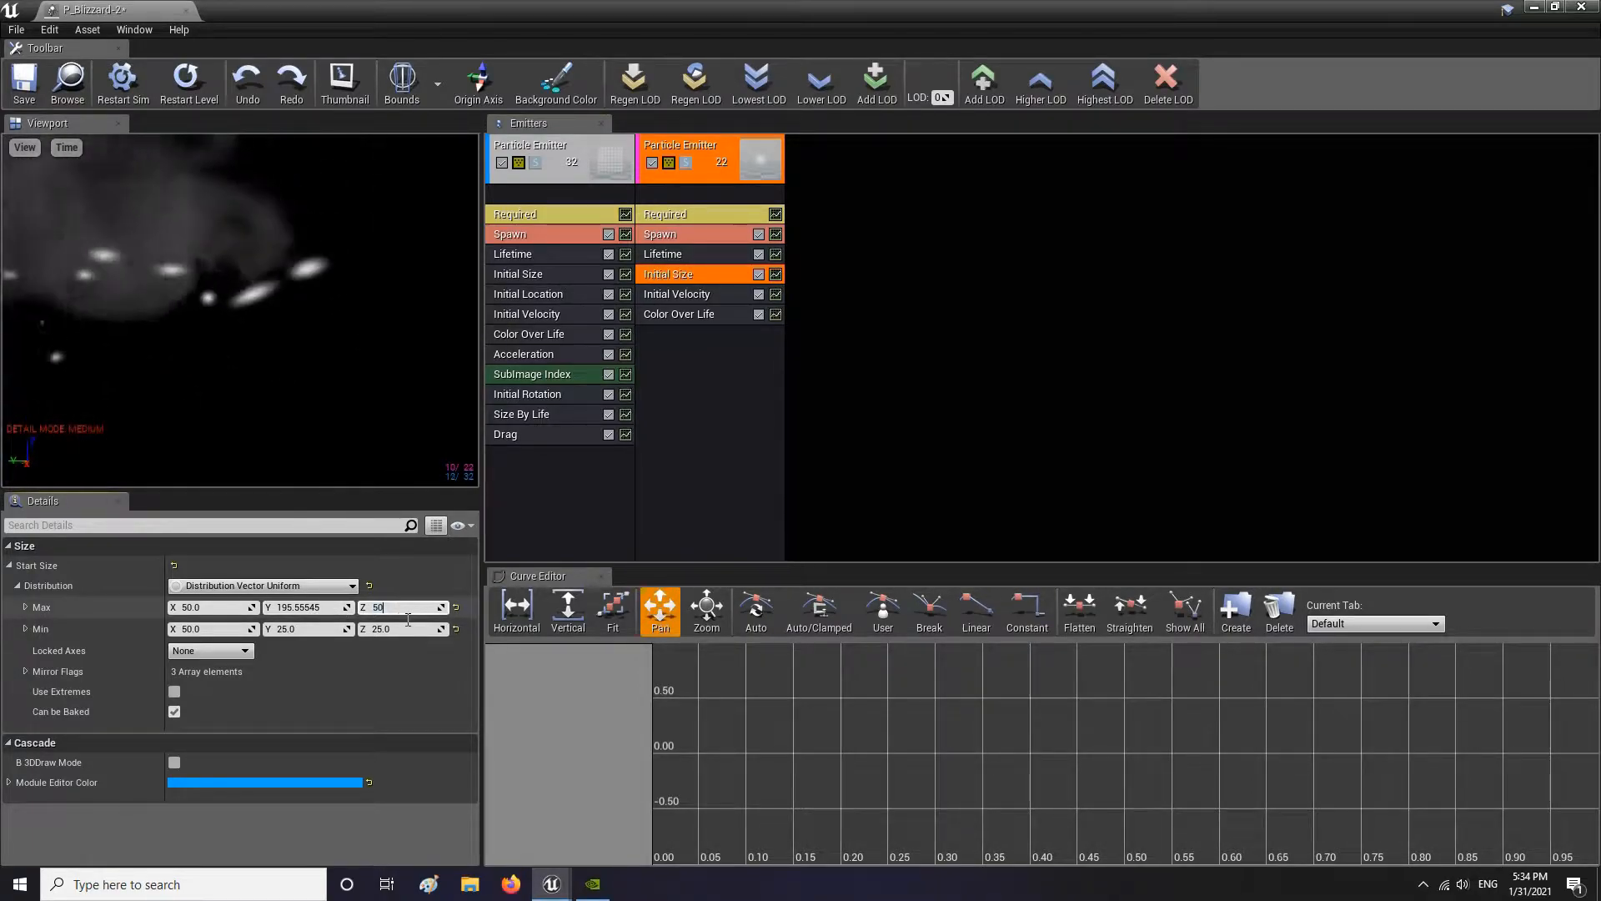
key("Return")
type("25")
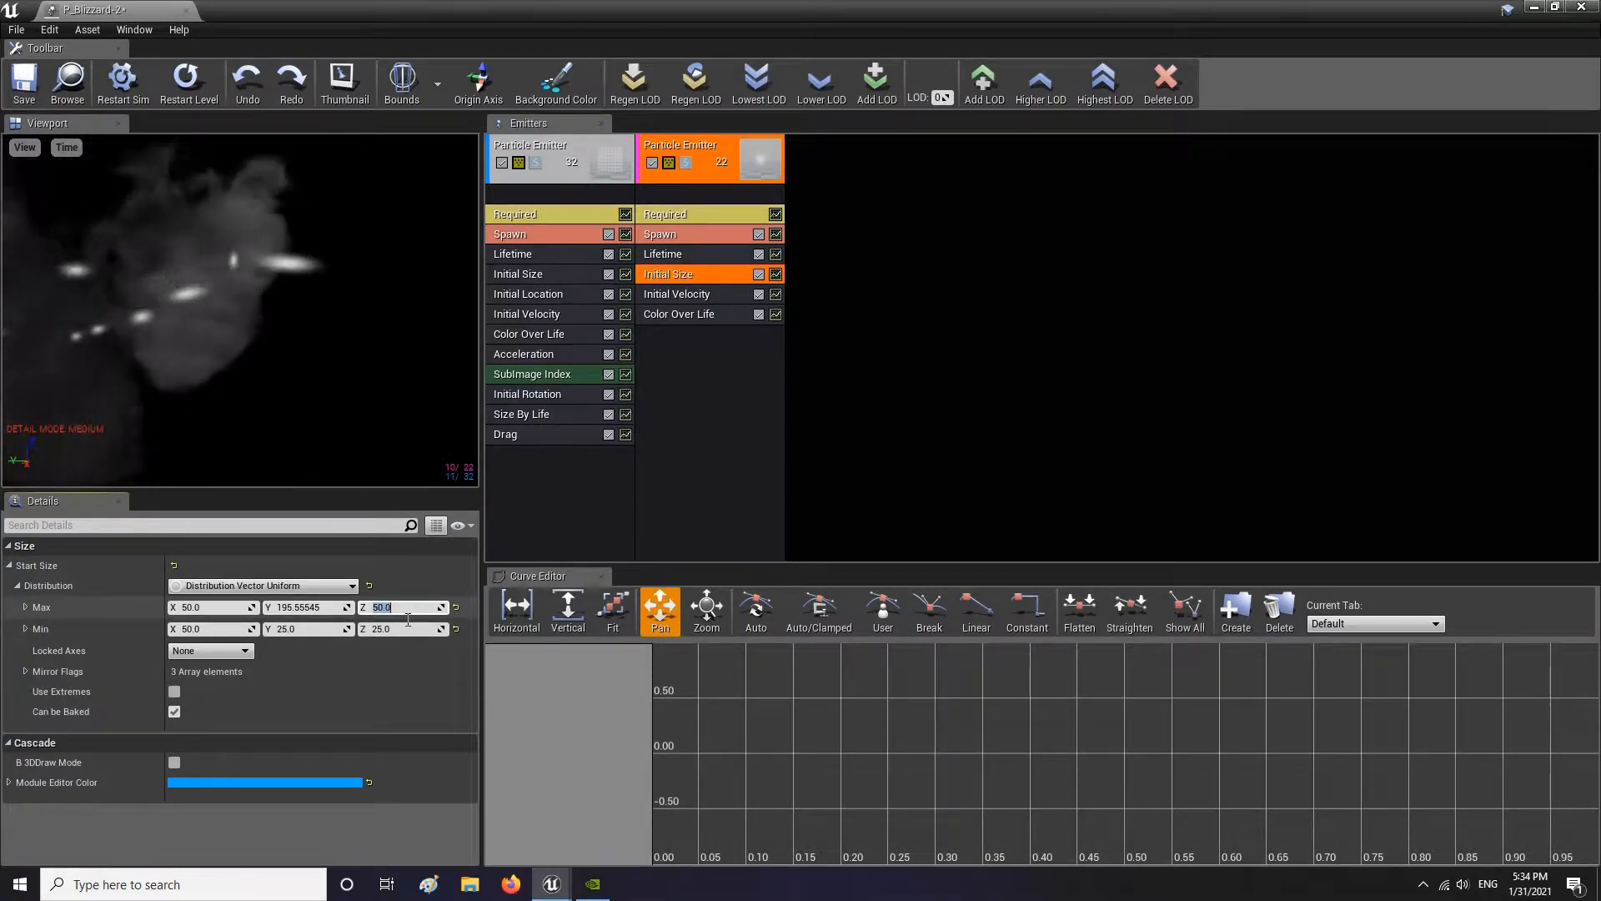
key("Return")
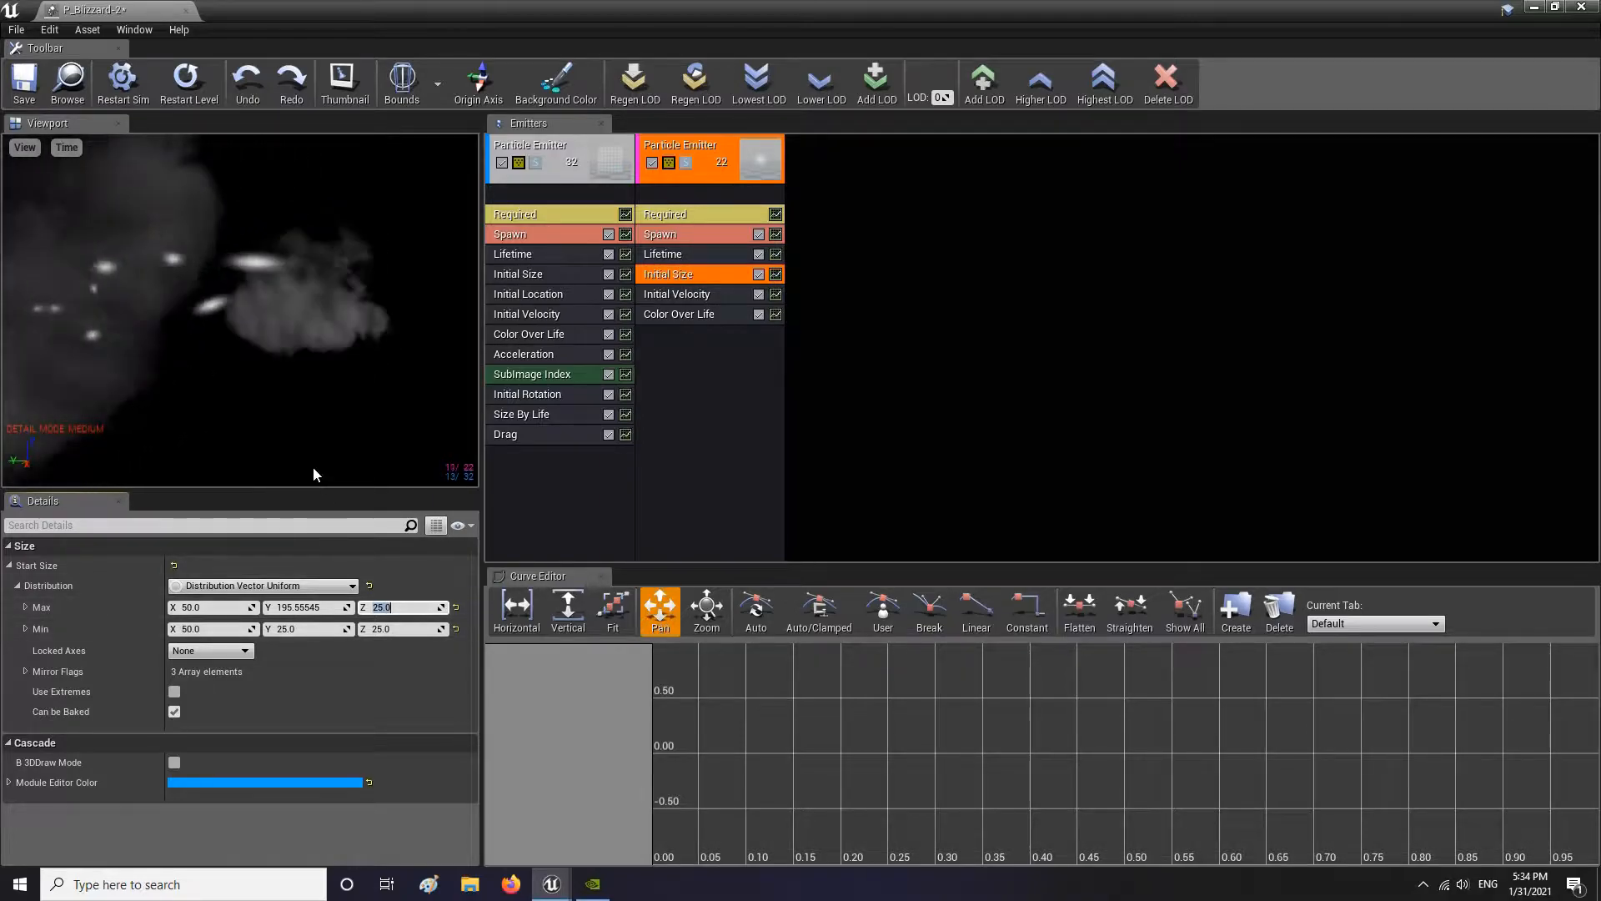
left_click(161, 305)
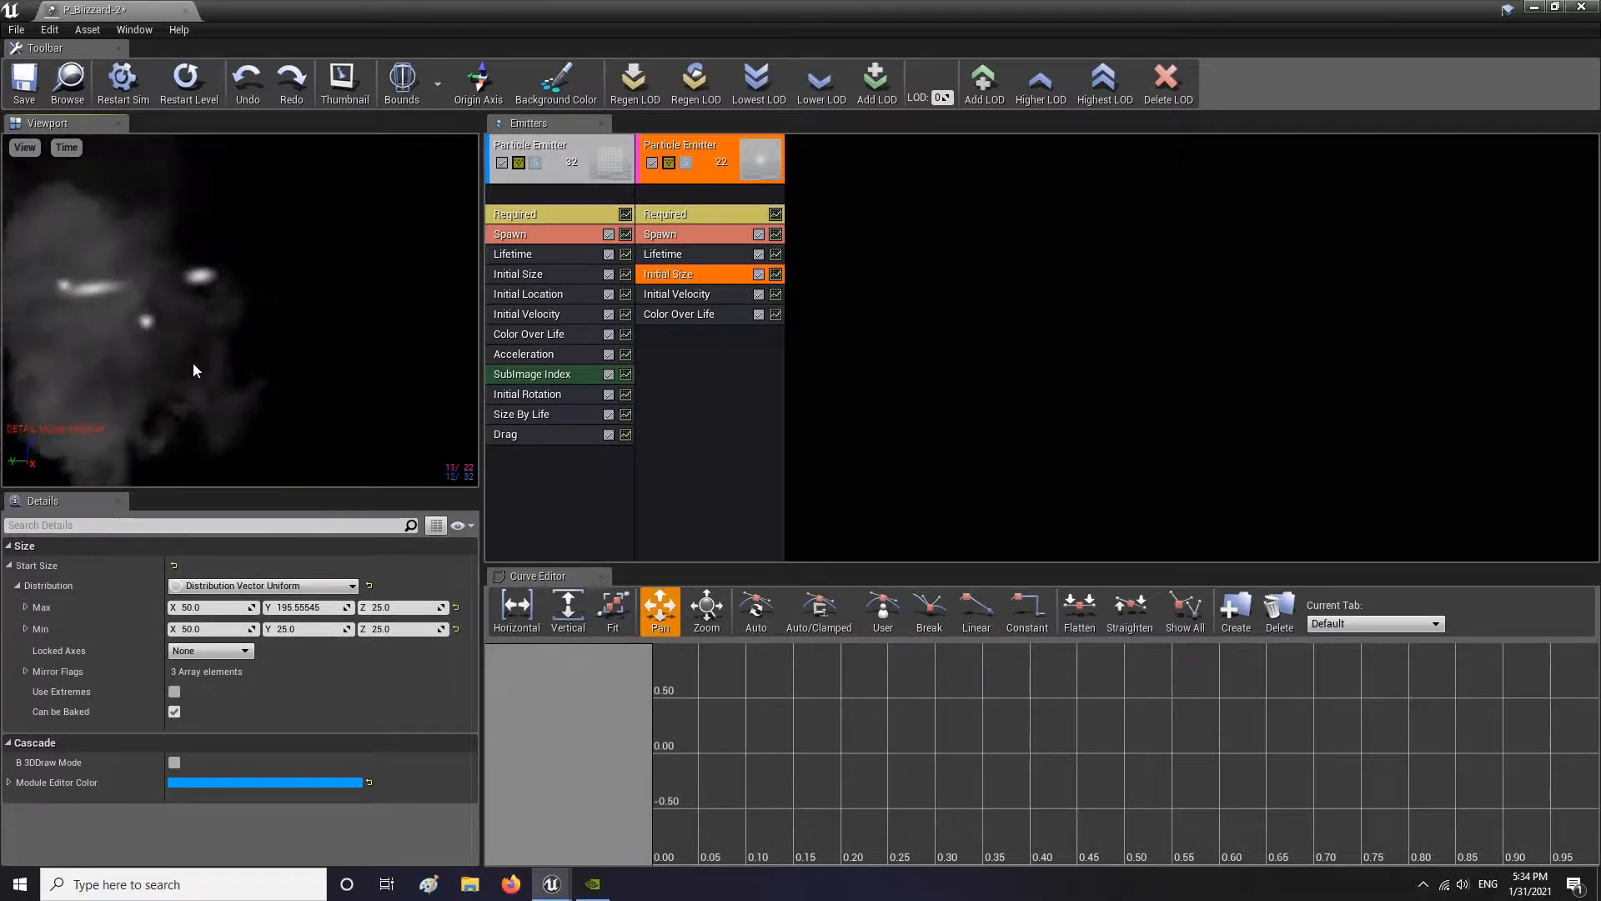
Set the sprite emitter's initial size to maximum X 15 and Y 50, with minimum X 10
left_click(210, 607)
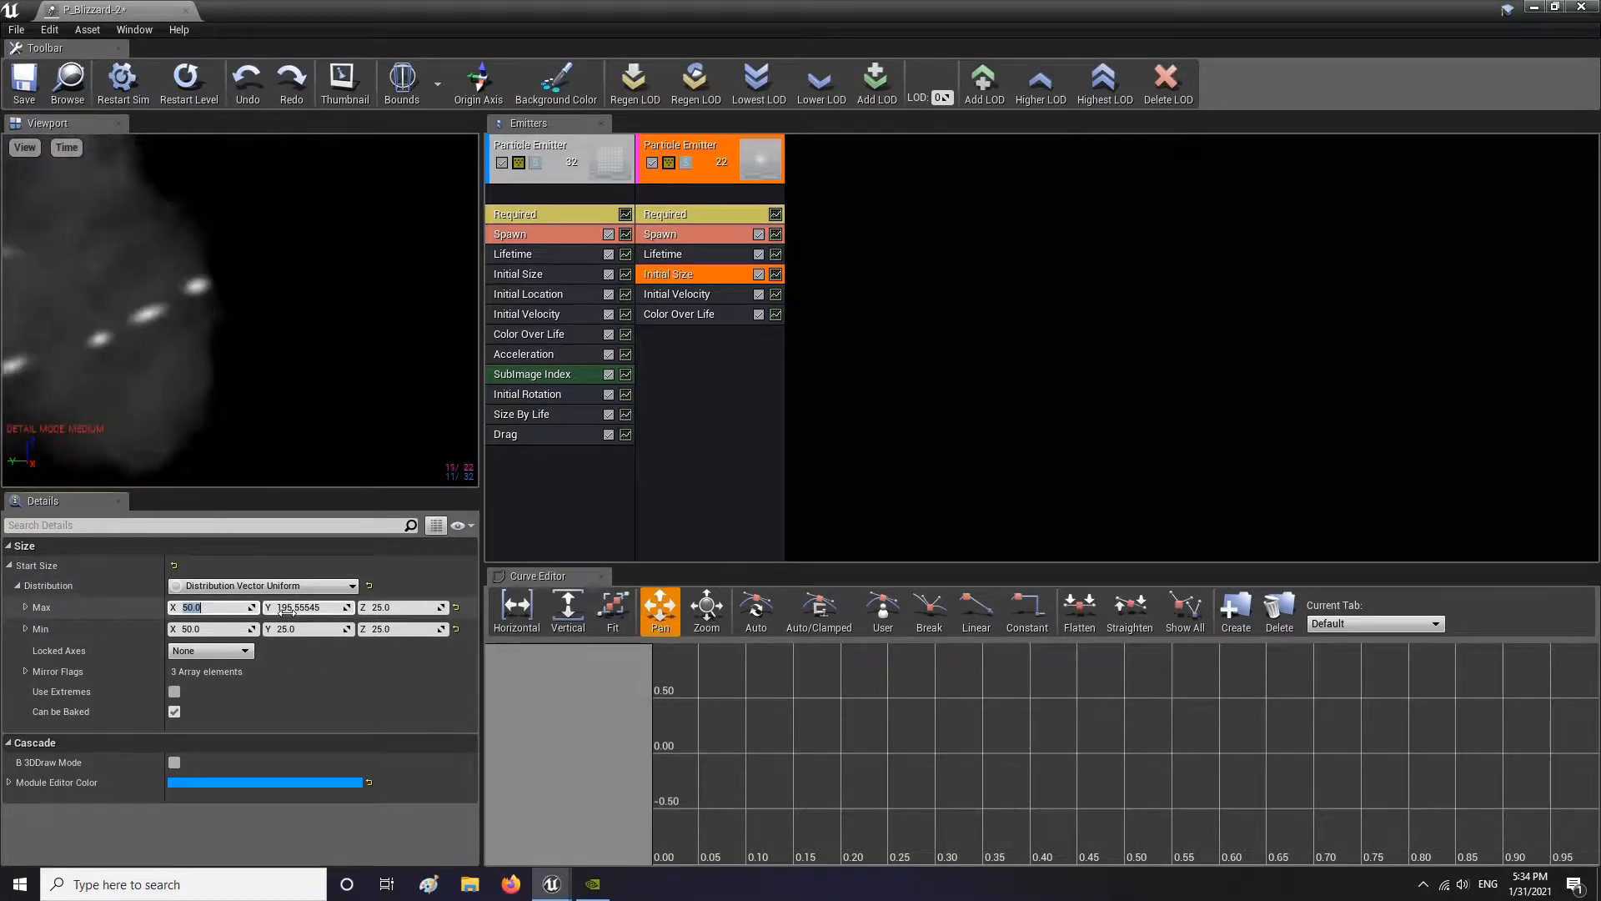
type("15")
key("Tab")
key("Tab")
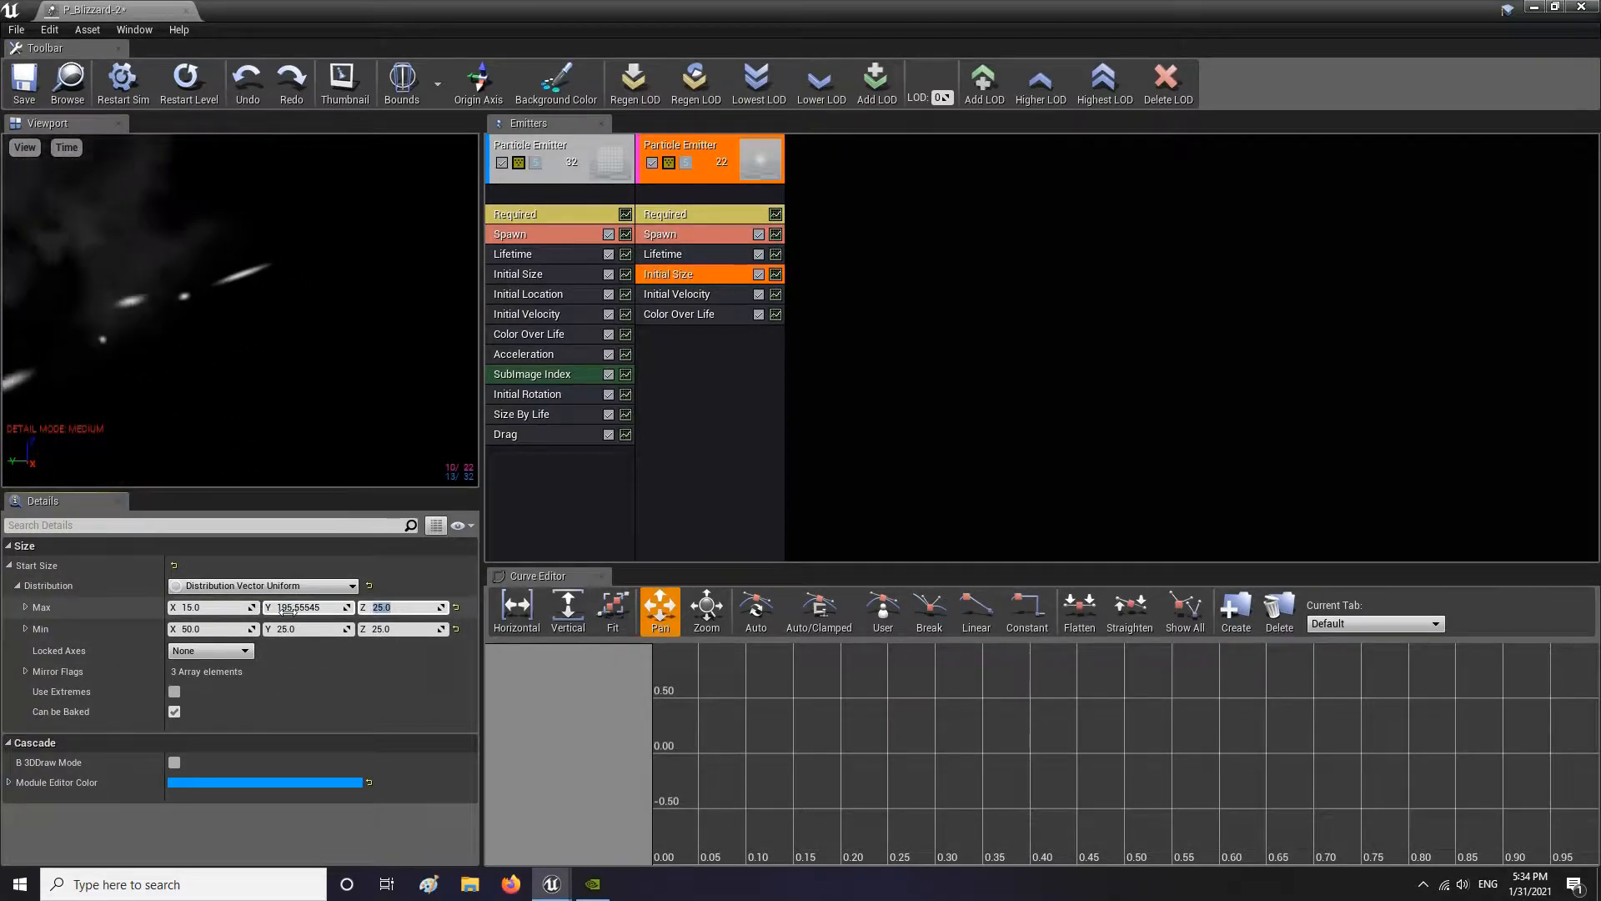
key("Tab")
type("10")
key("Return")
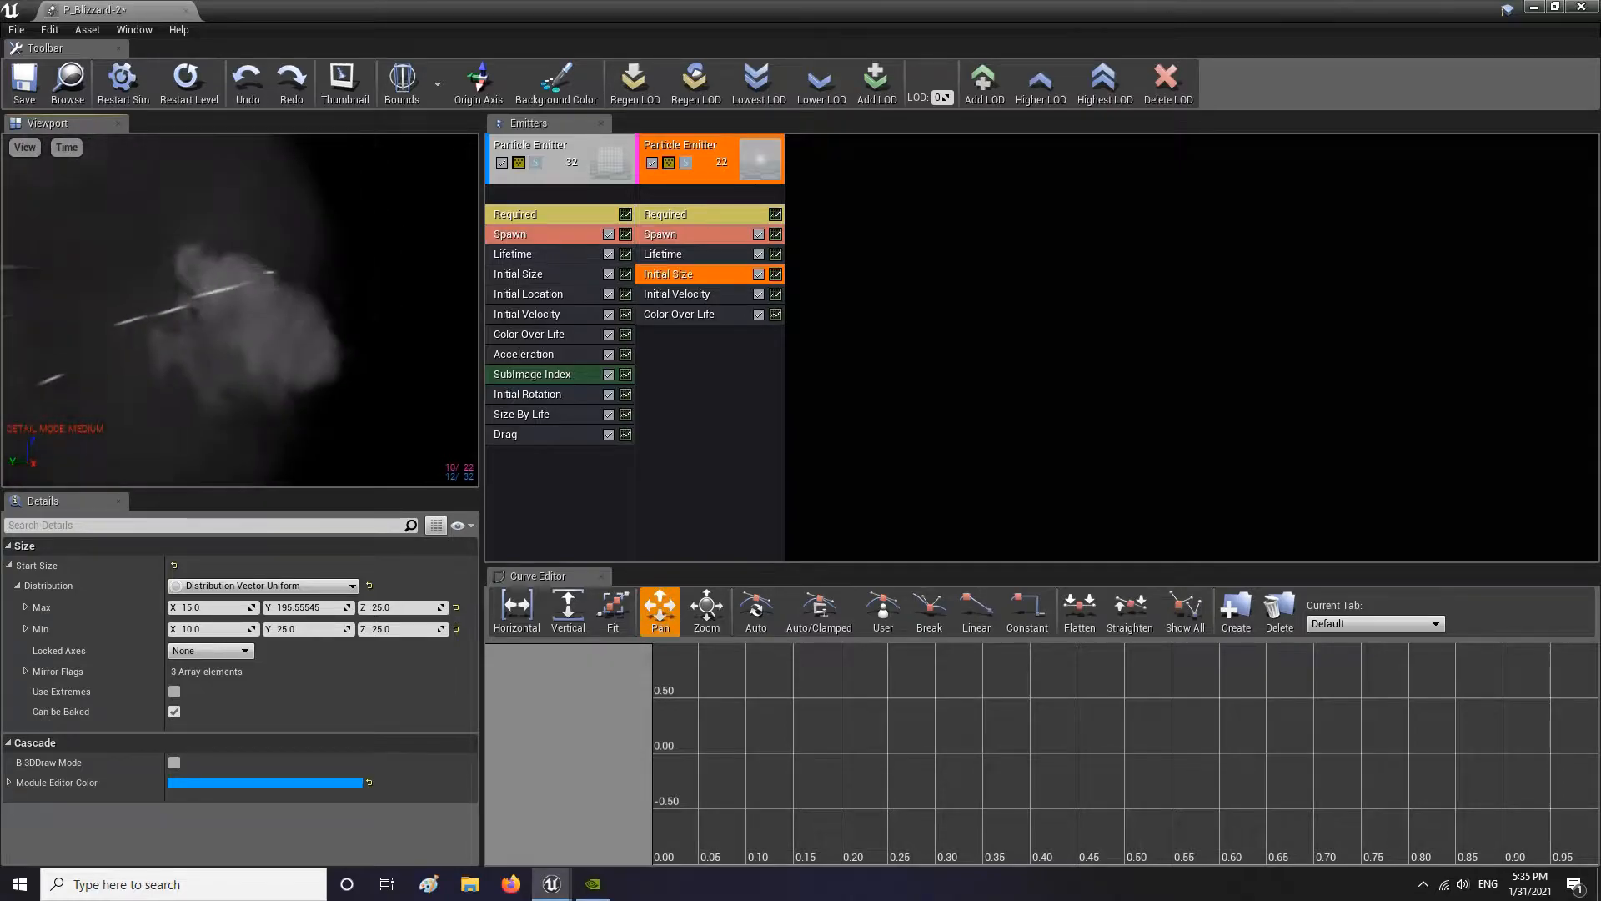
left_click(304, 607)
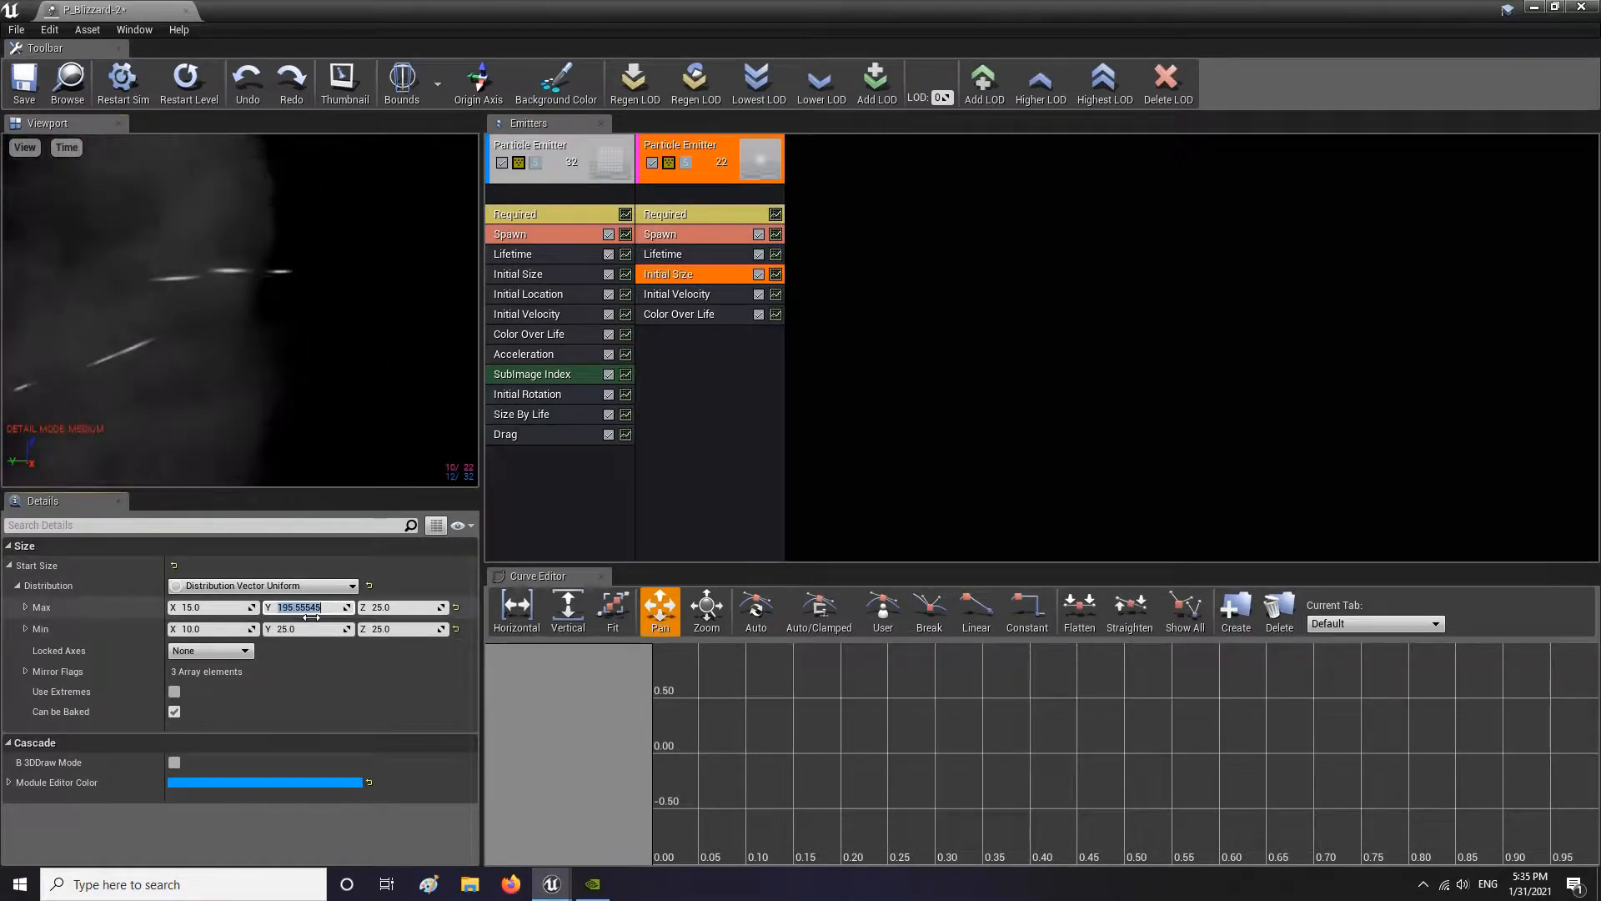
type("50")
key("Return")
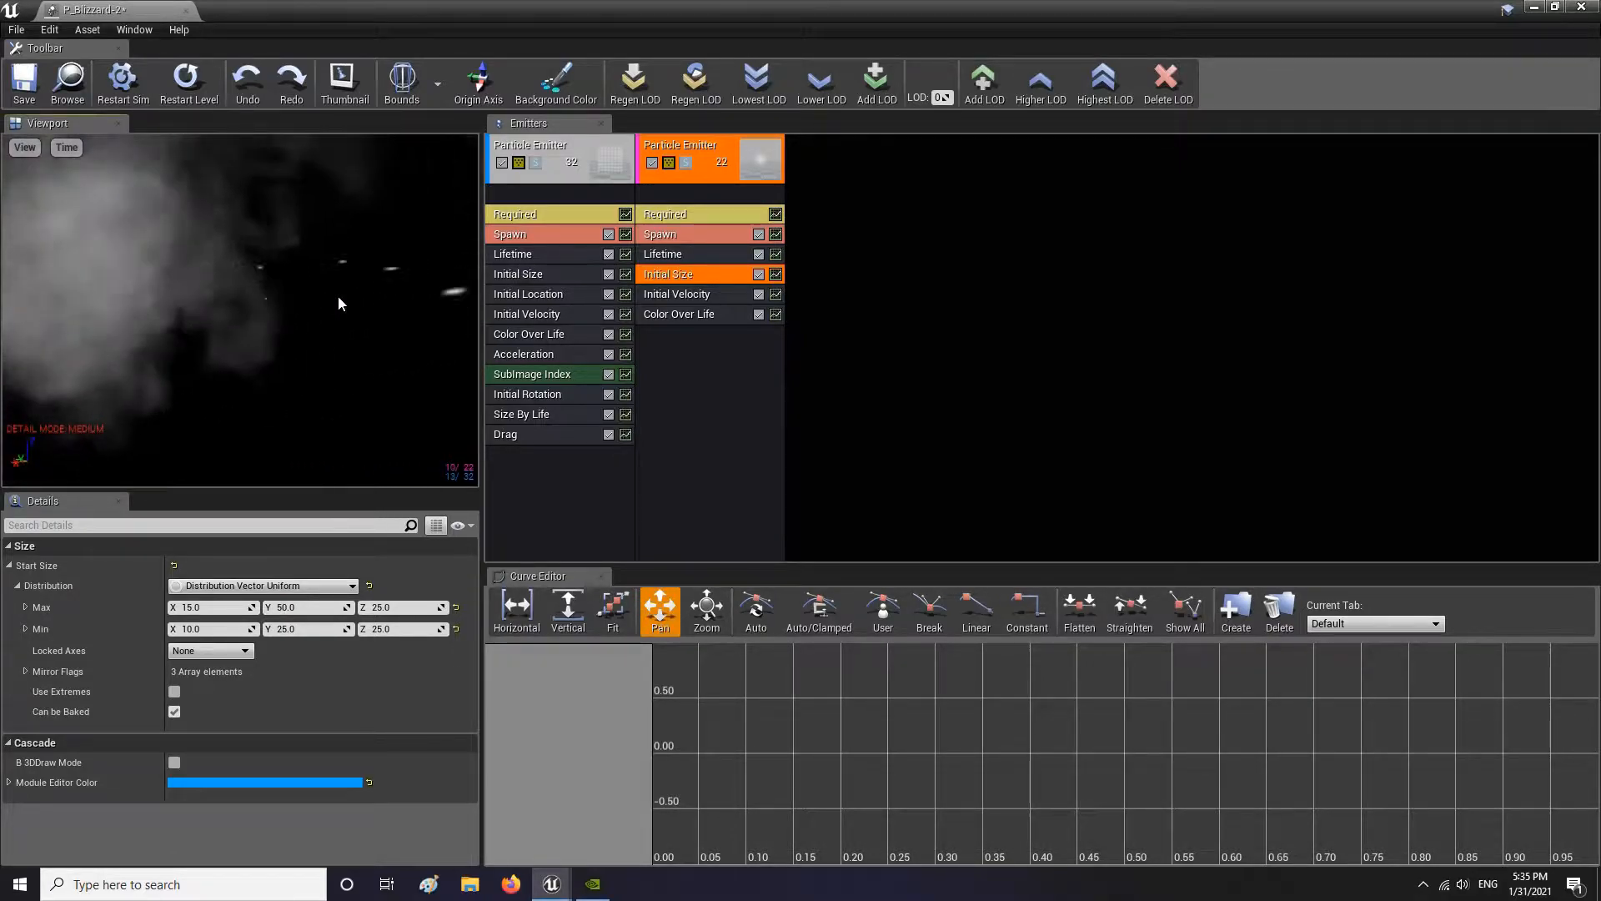
Set the sprite emitter's constant spawn rate to 300 and save the particle system
left_click(667, 235)
left_click(208, 607)
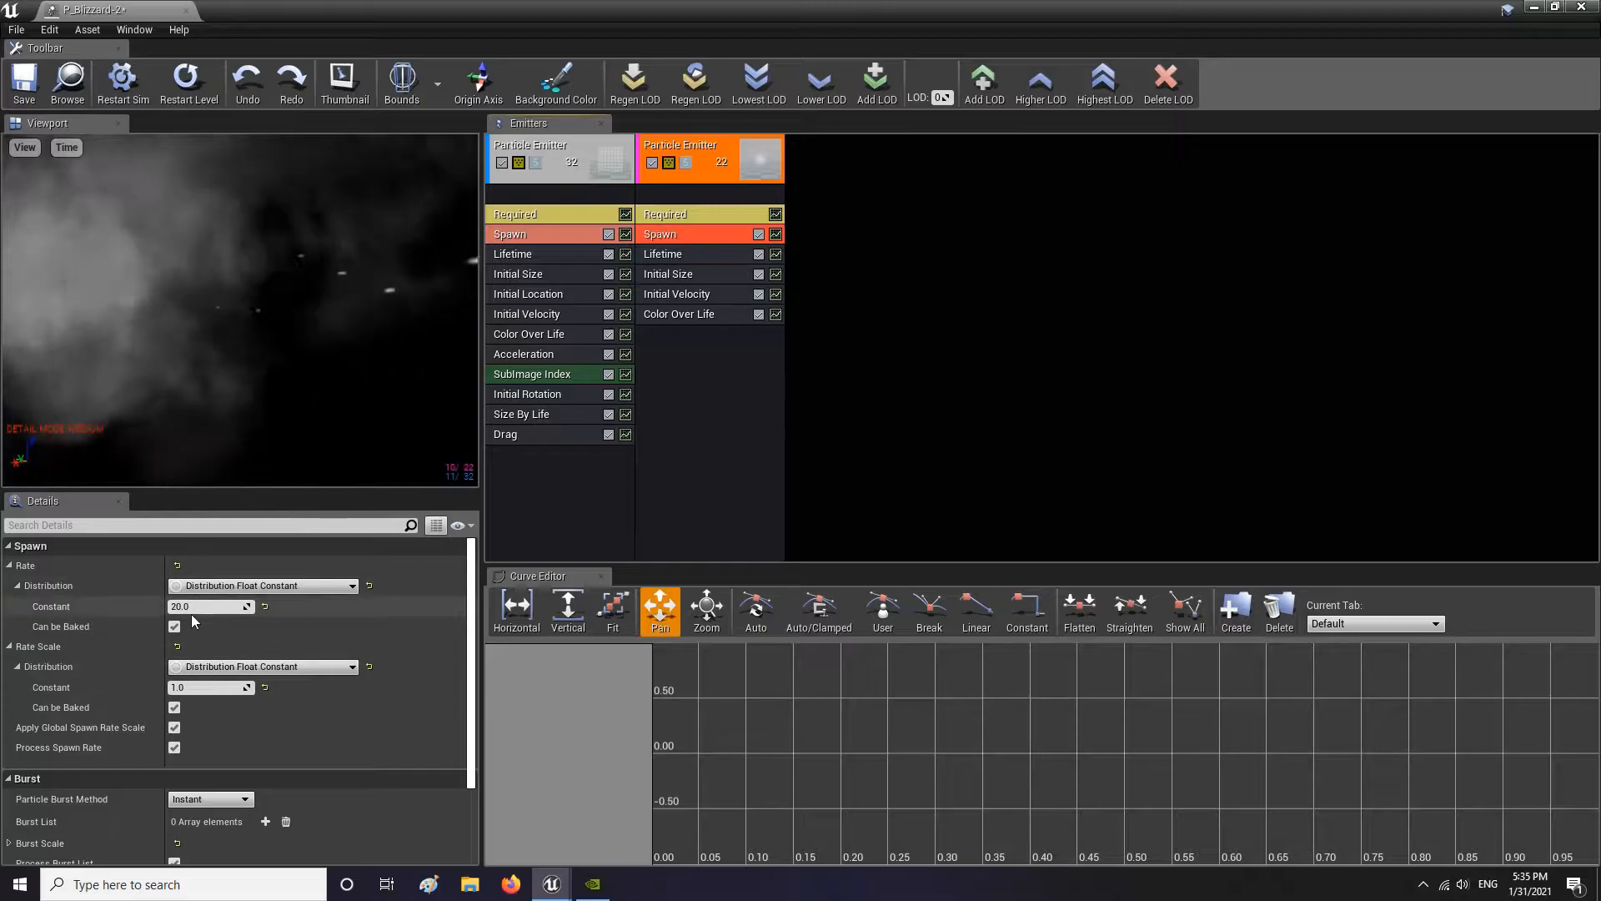
type("300")
key("Return")
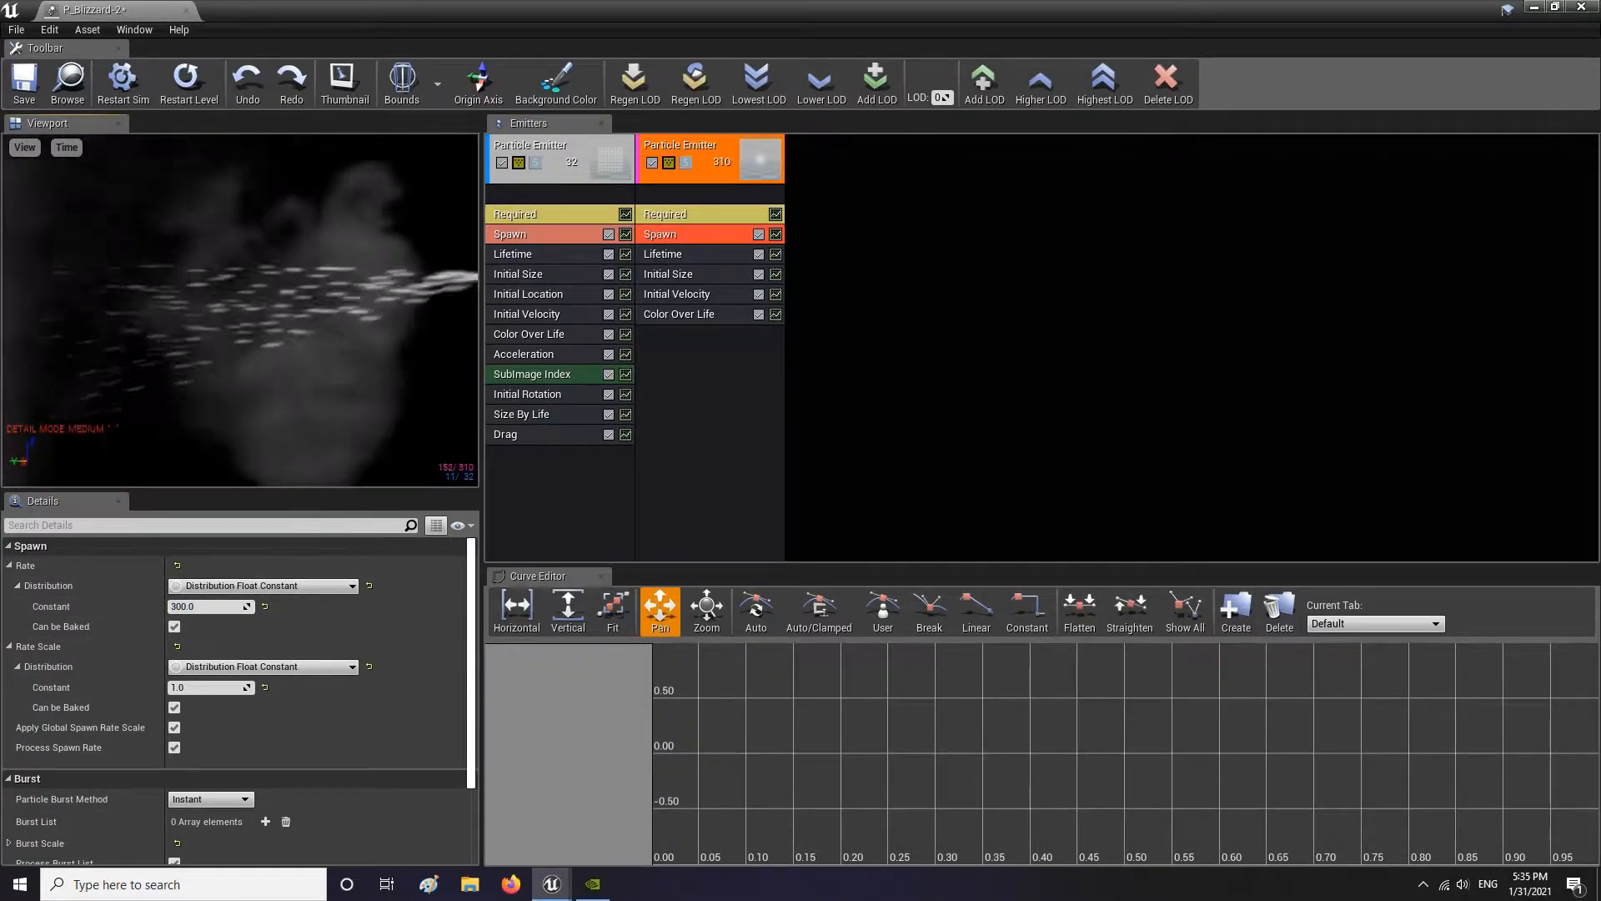
mouse_move(194, 335)
left_mouse_down()
mouse_move(234, 326)
mouse_move(195, 335)
left_mouse_up()
left_click(25, 79)
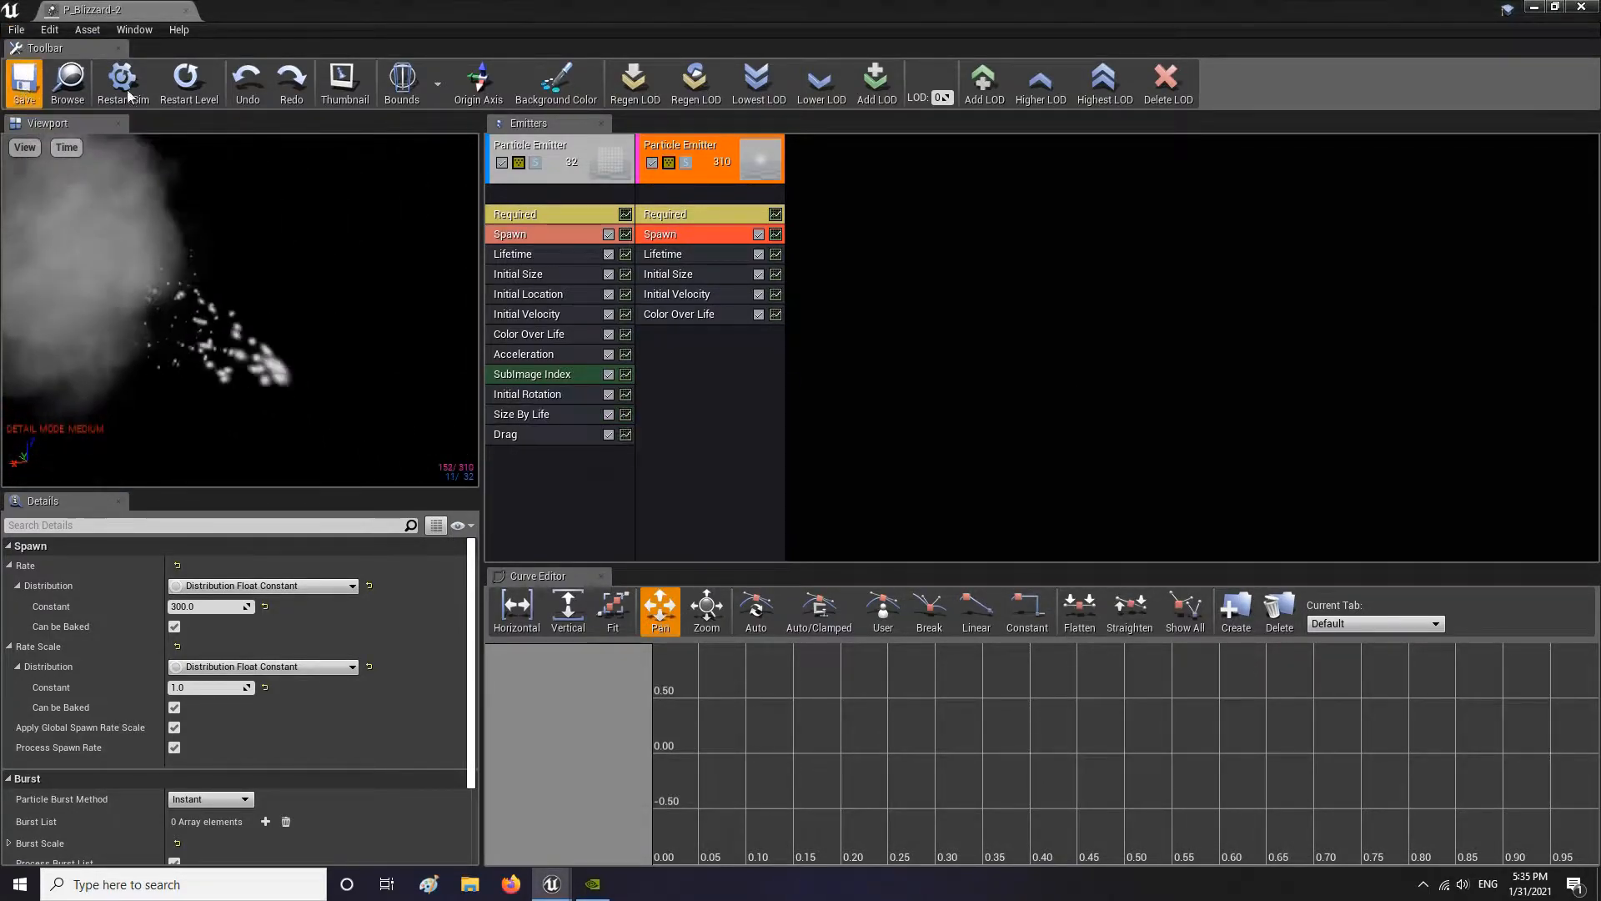
Add a Sphere location module to the sprite emitter after checking the snow in the level
left_click_drag(393, 12, 684, 48)
right_click_drag(917, 212, 668, 225)
right_click_drag(626, 543, 593, 343)
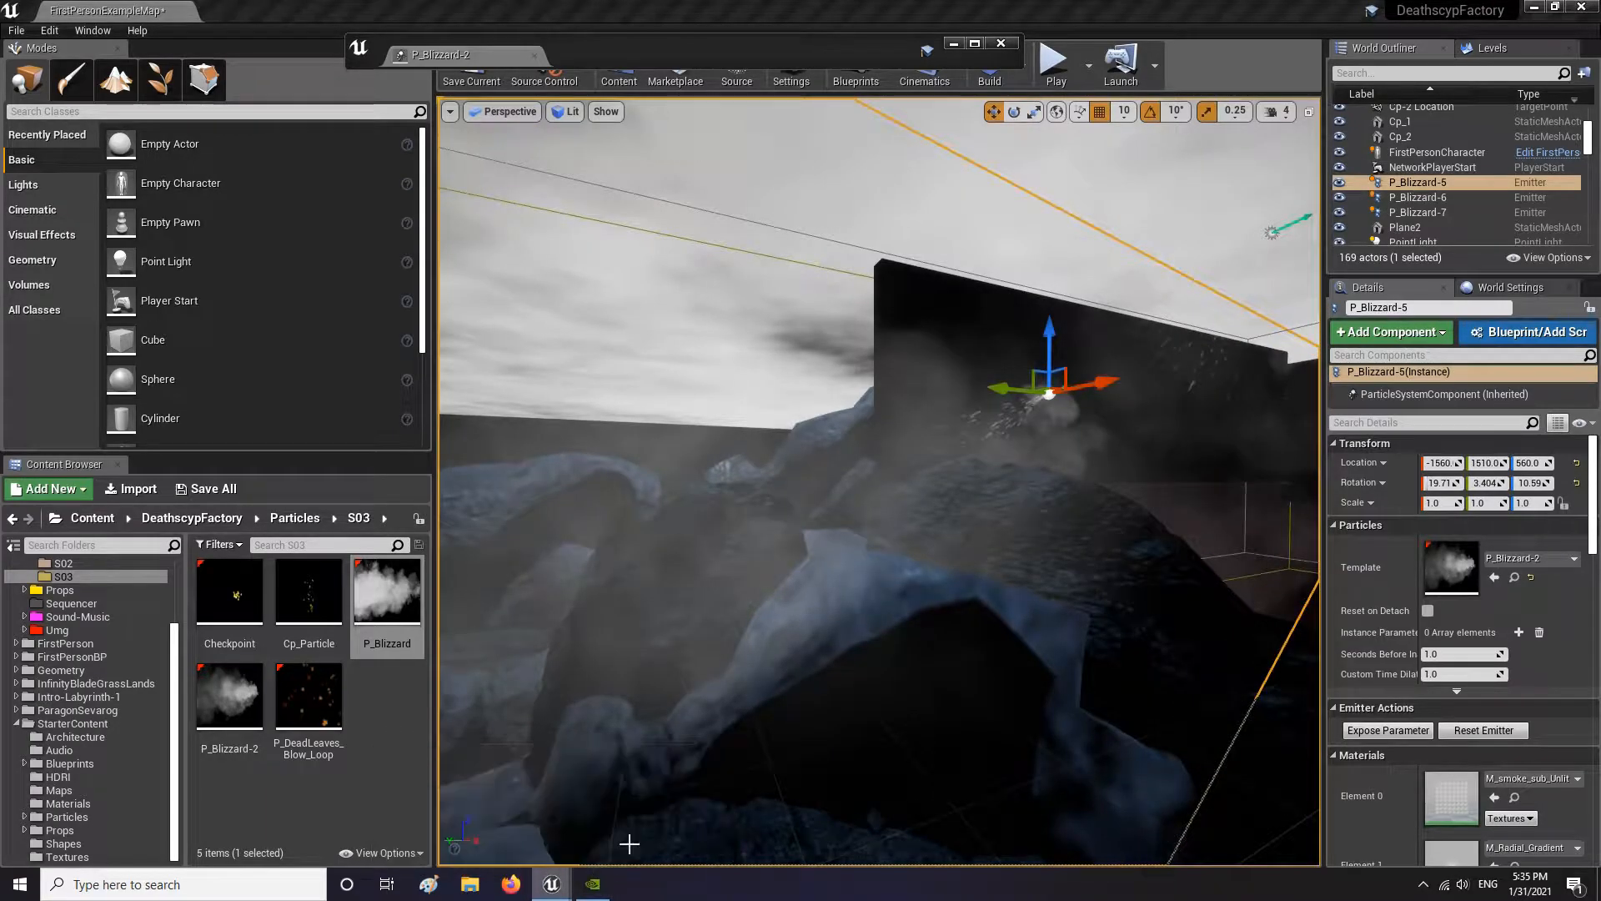
left_click(974, 44)
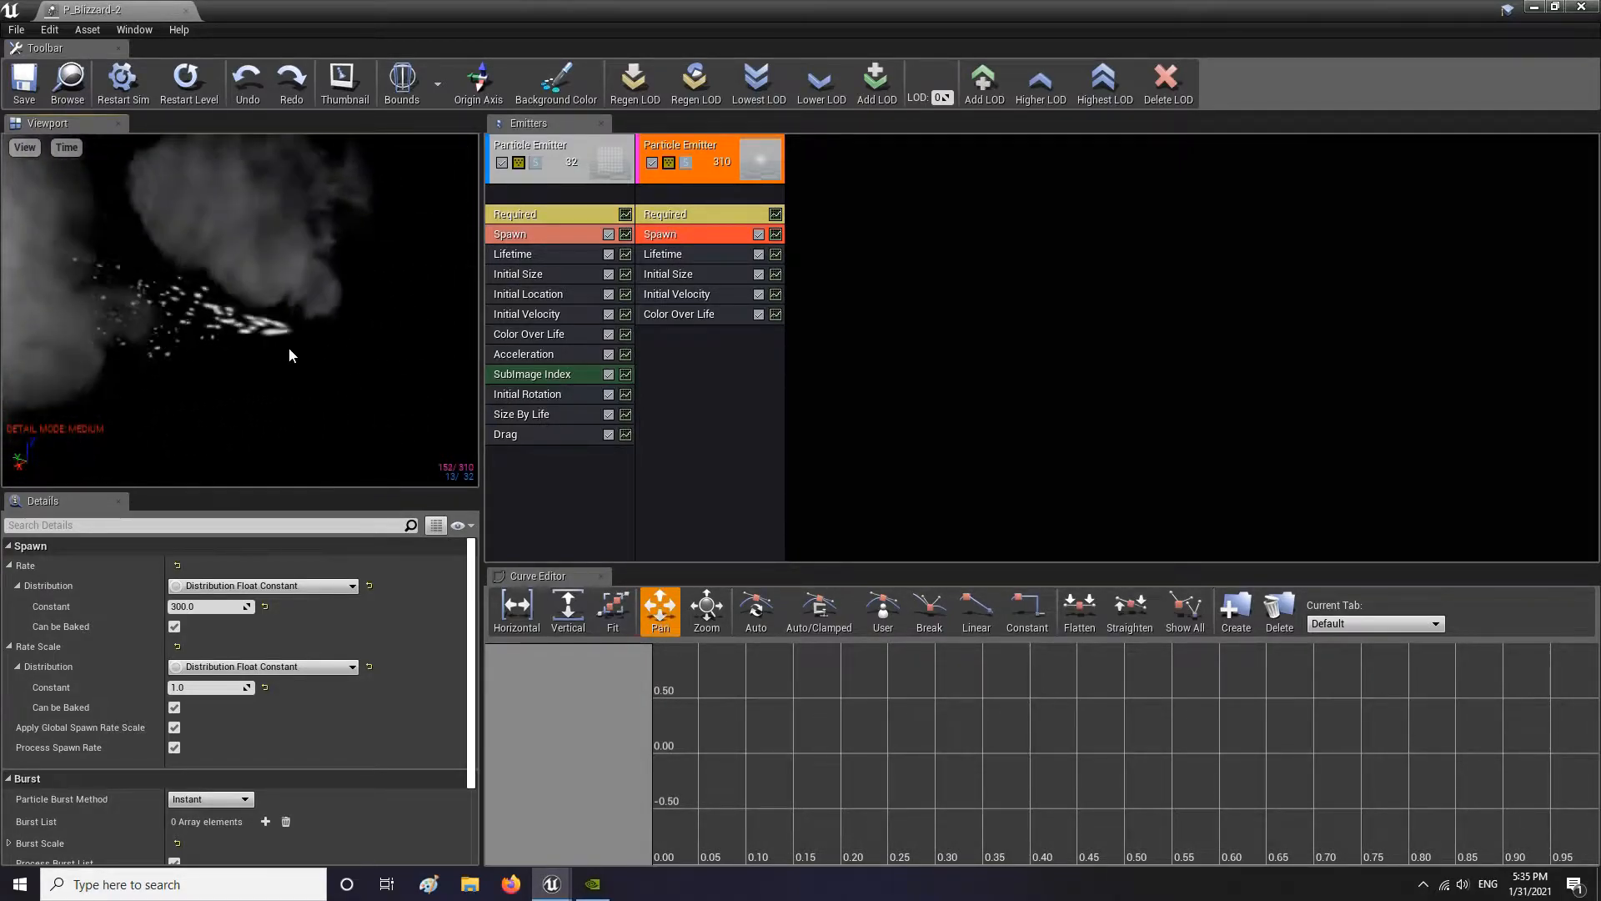
left_click(644, 352)
right_click(644, 352)
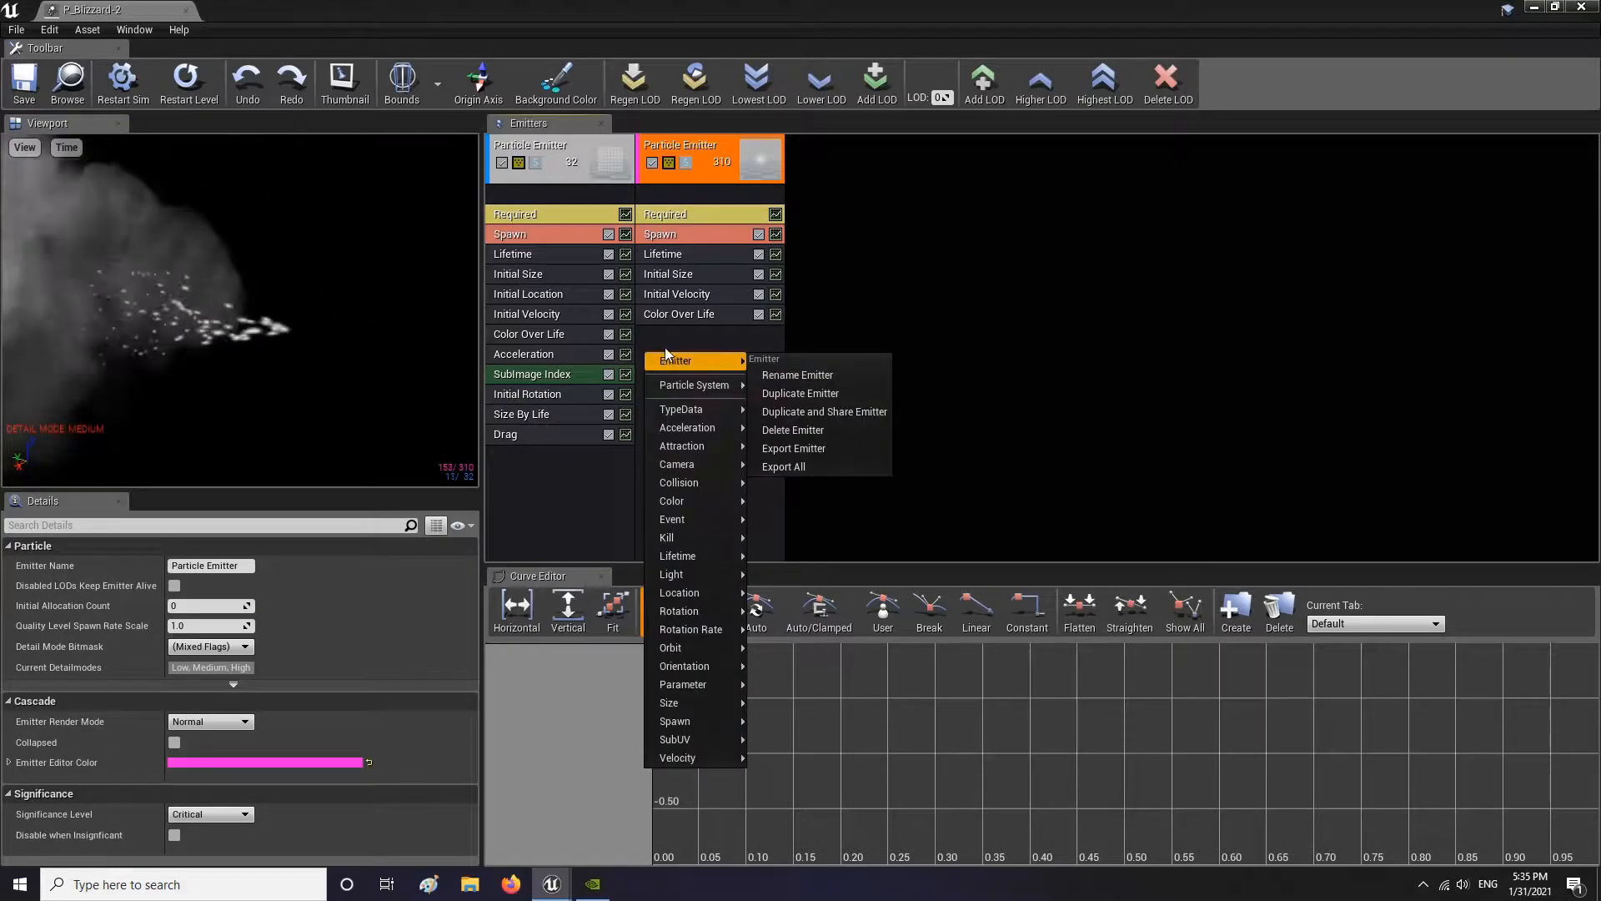
mouse_move(699, 484)
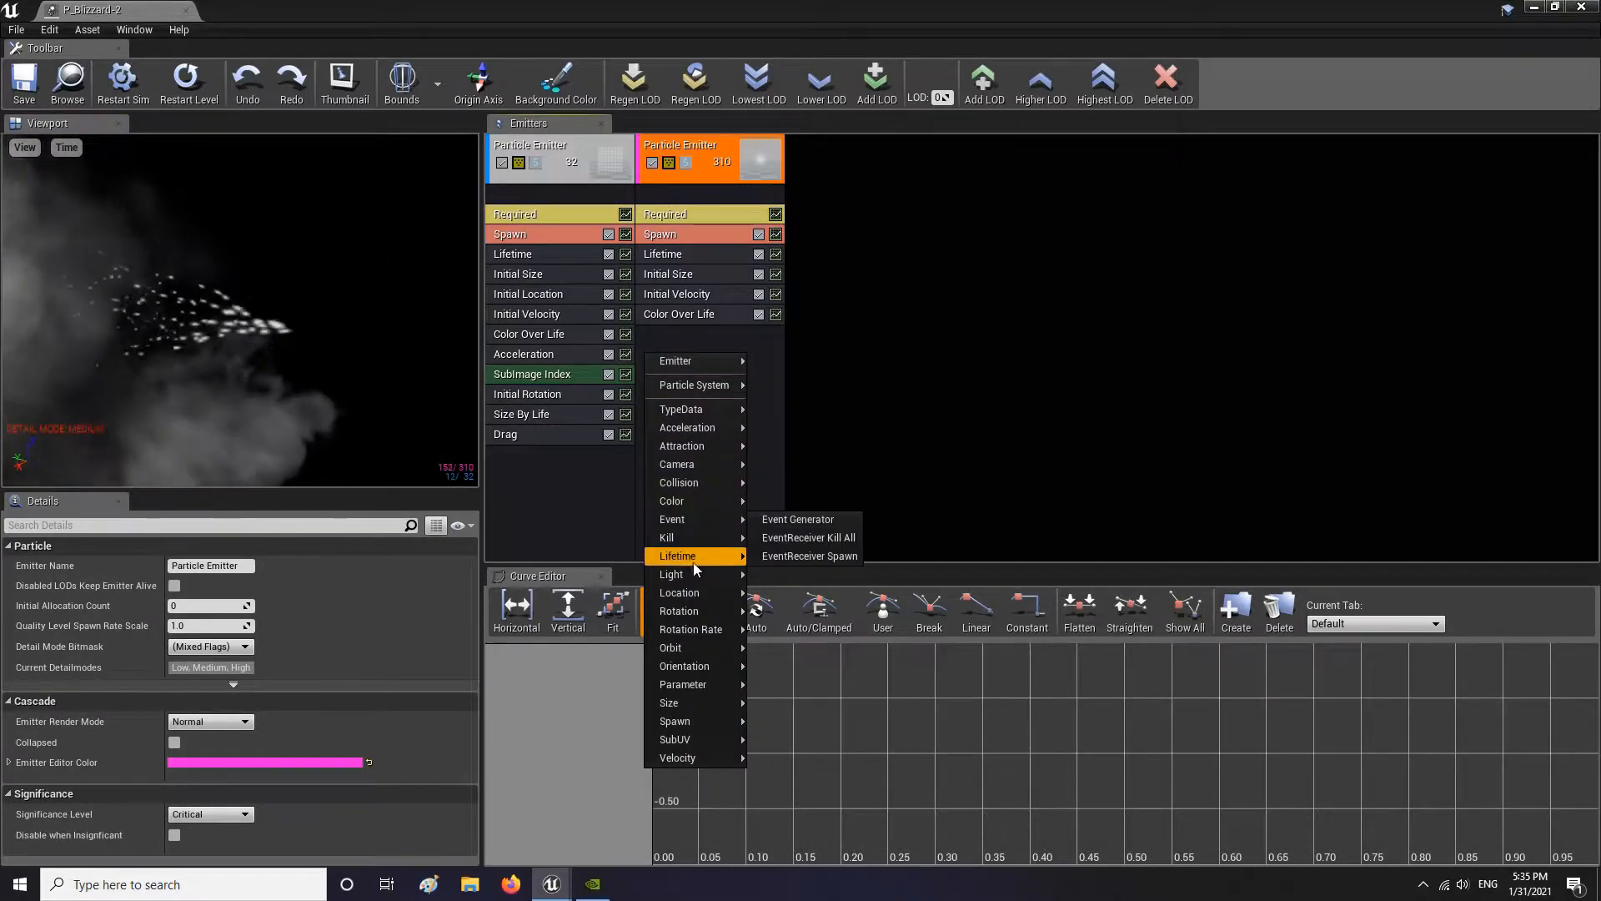
mouse_move(709, 592)
left_click(809, 726)
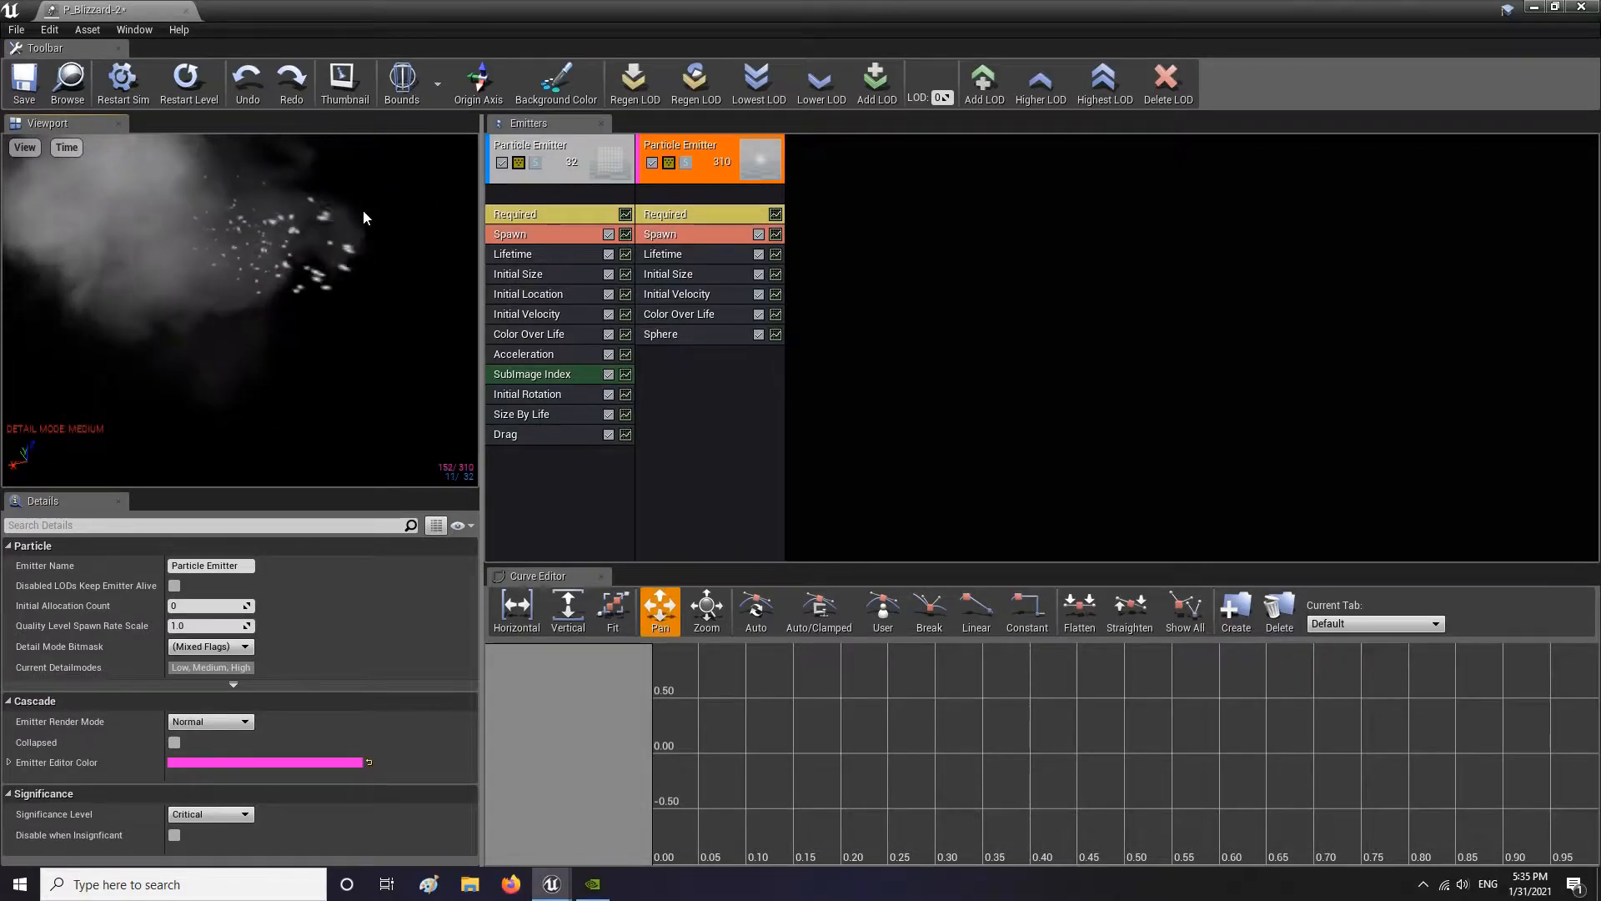
Set the Sphere module's constant start radius to 300 and save the particle system
left_click_drag(362, 210, 390, 239)
left_click_drag(288, 231, 250, 292)
left_click(668, 334)
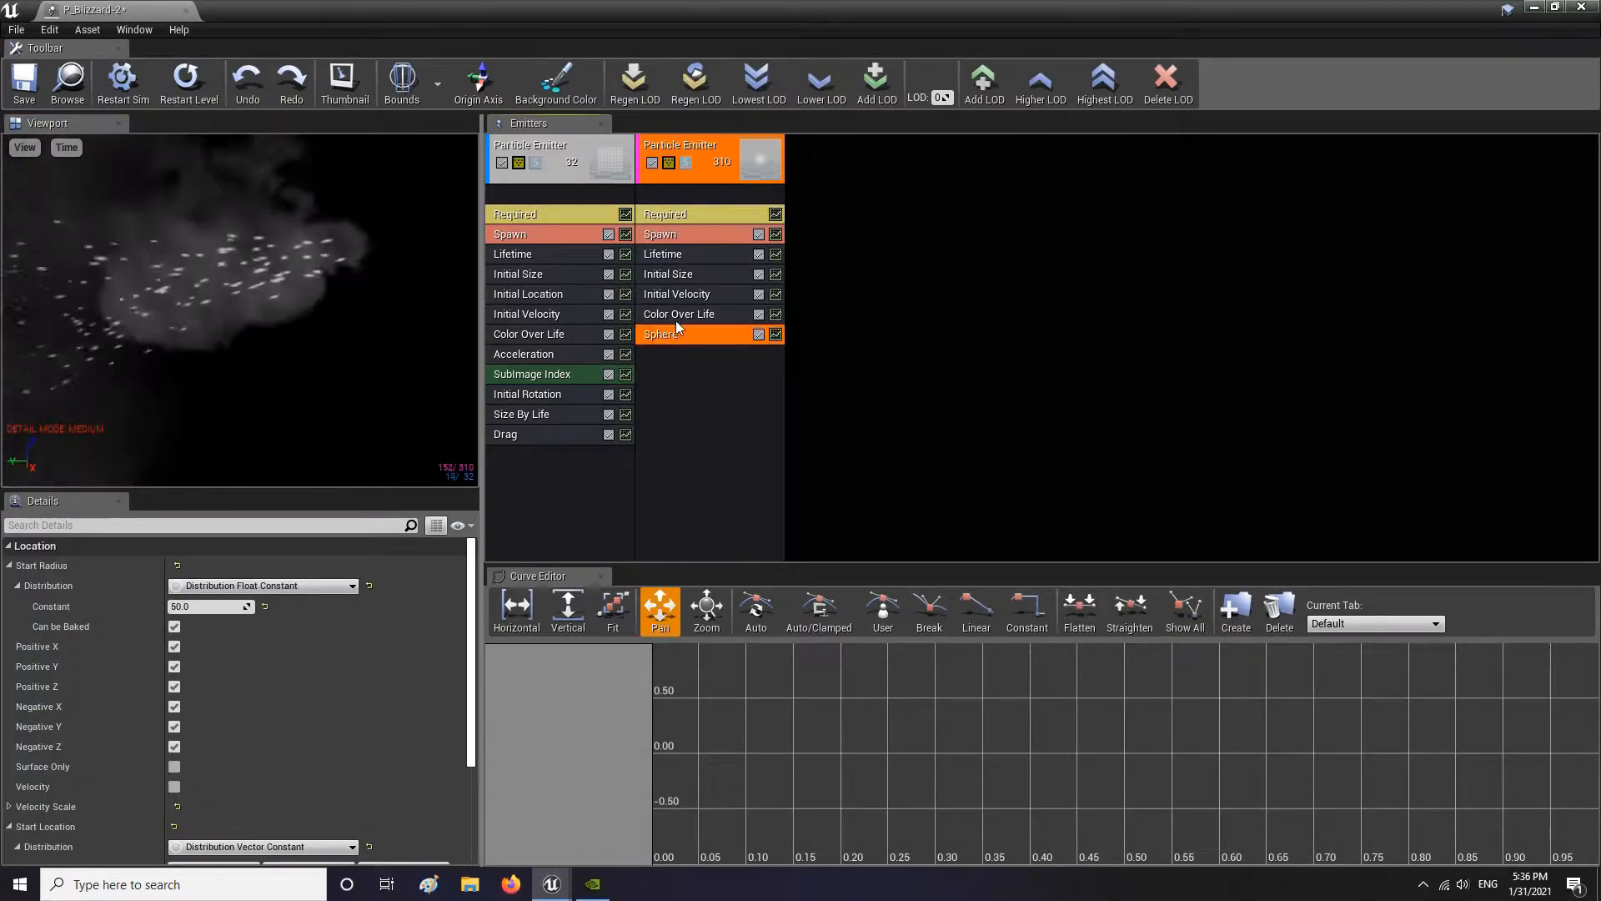
left_click(227, 603)
type("300")
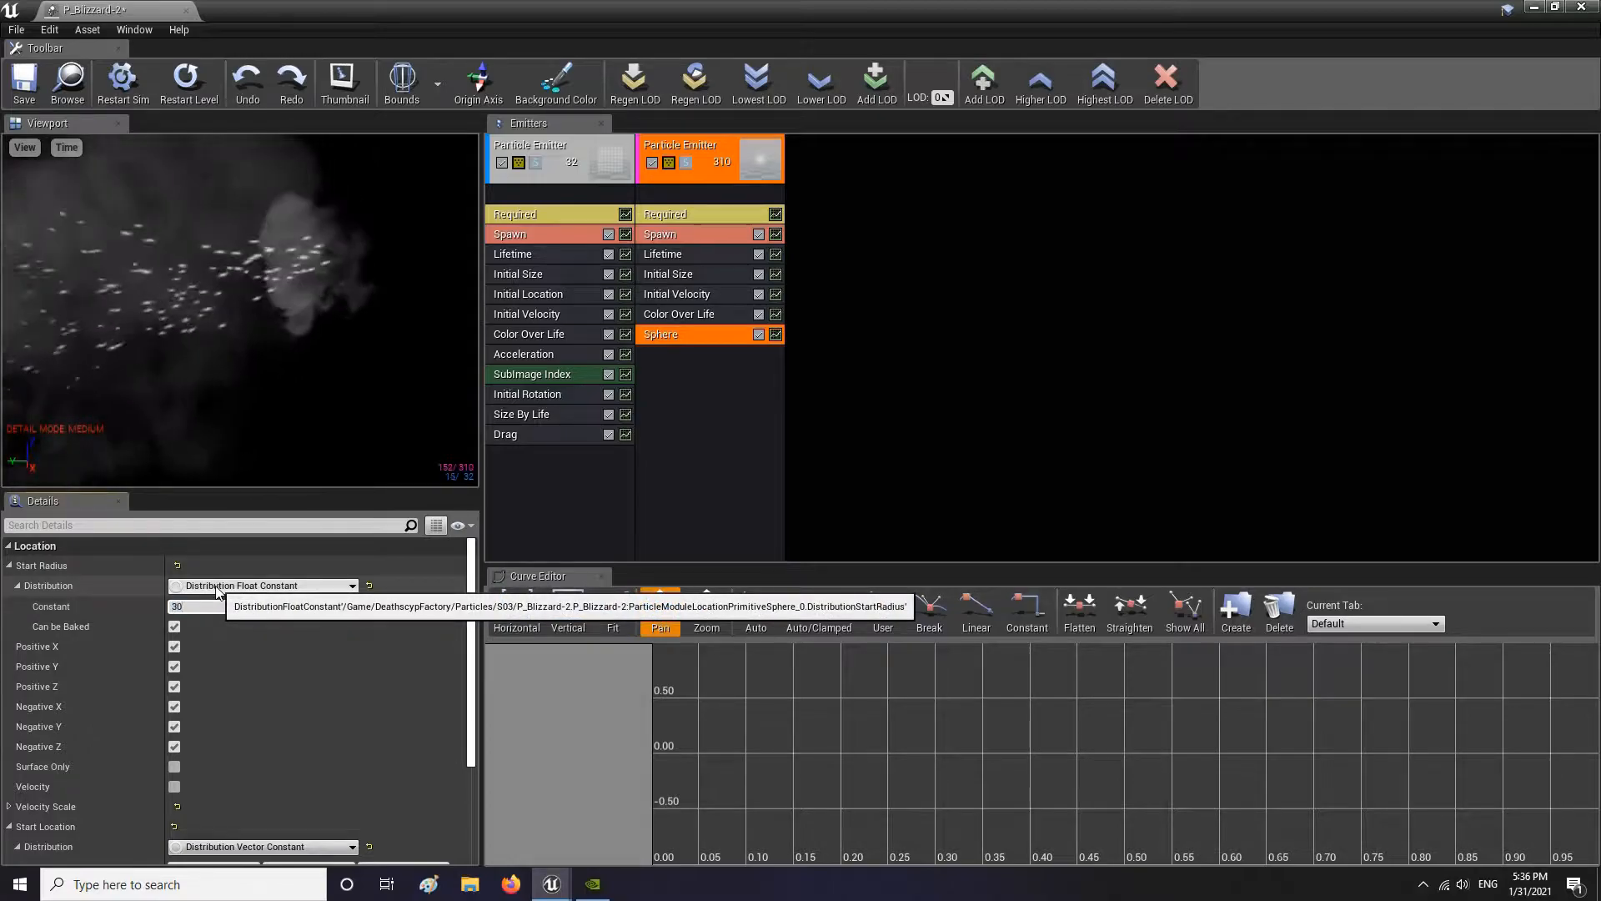
key("Return")
left_click_drag(214, 294, 159, 310)
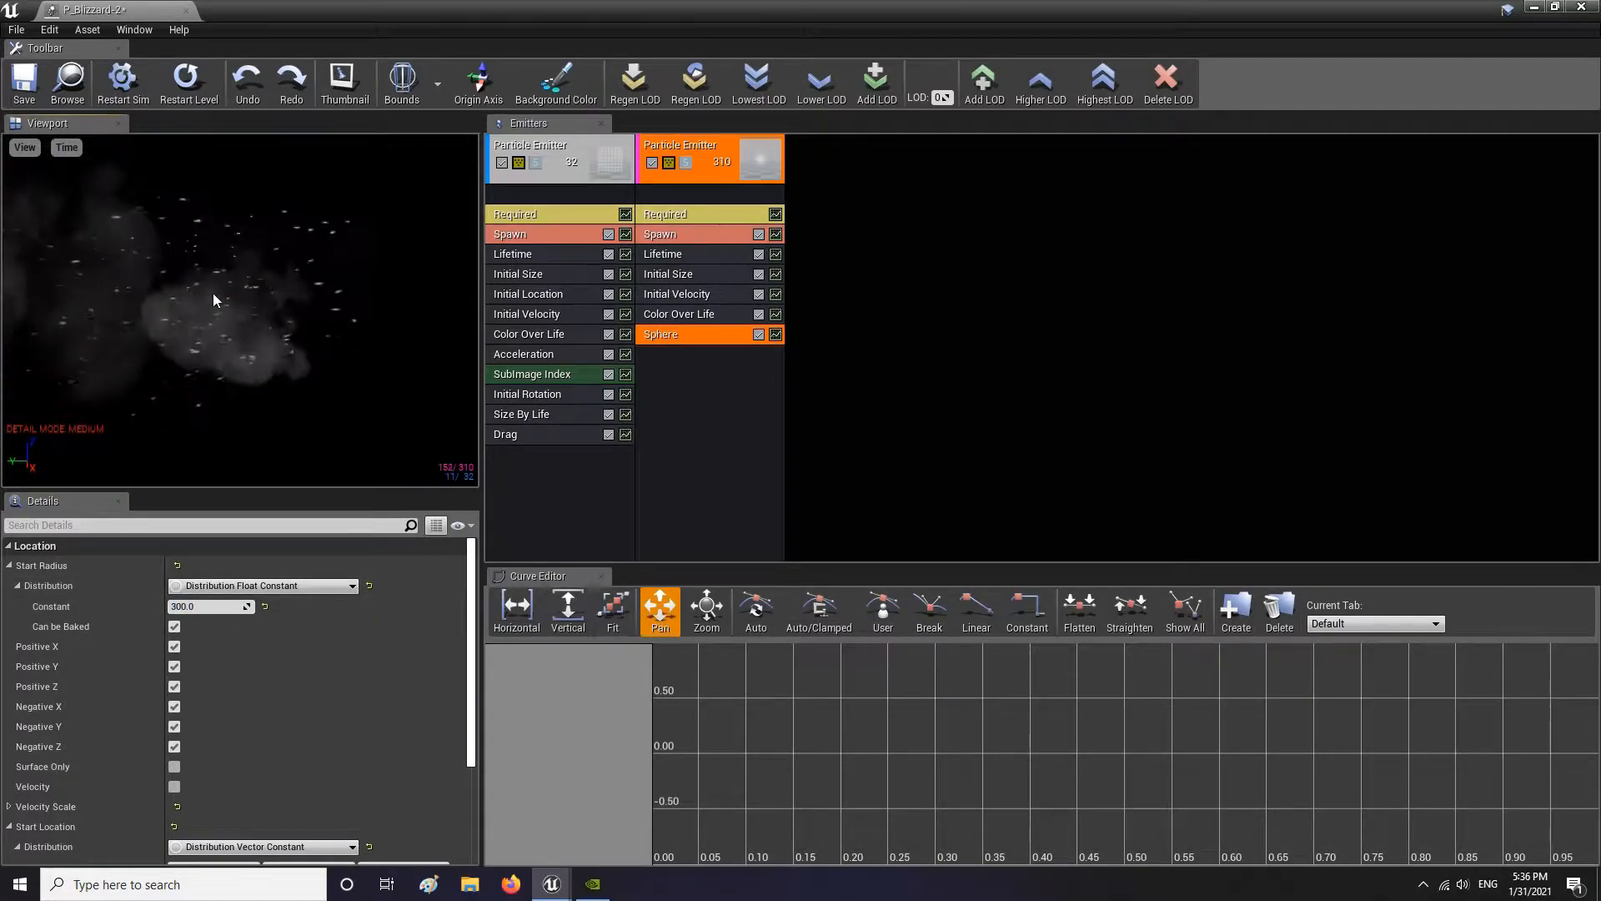
left_click(40, 89)
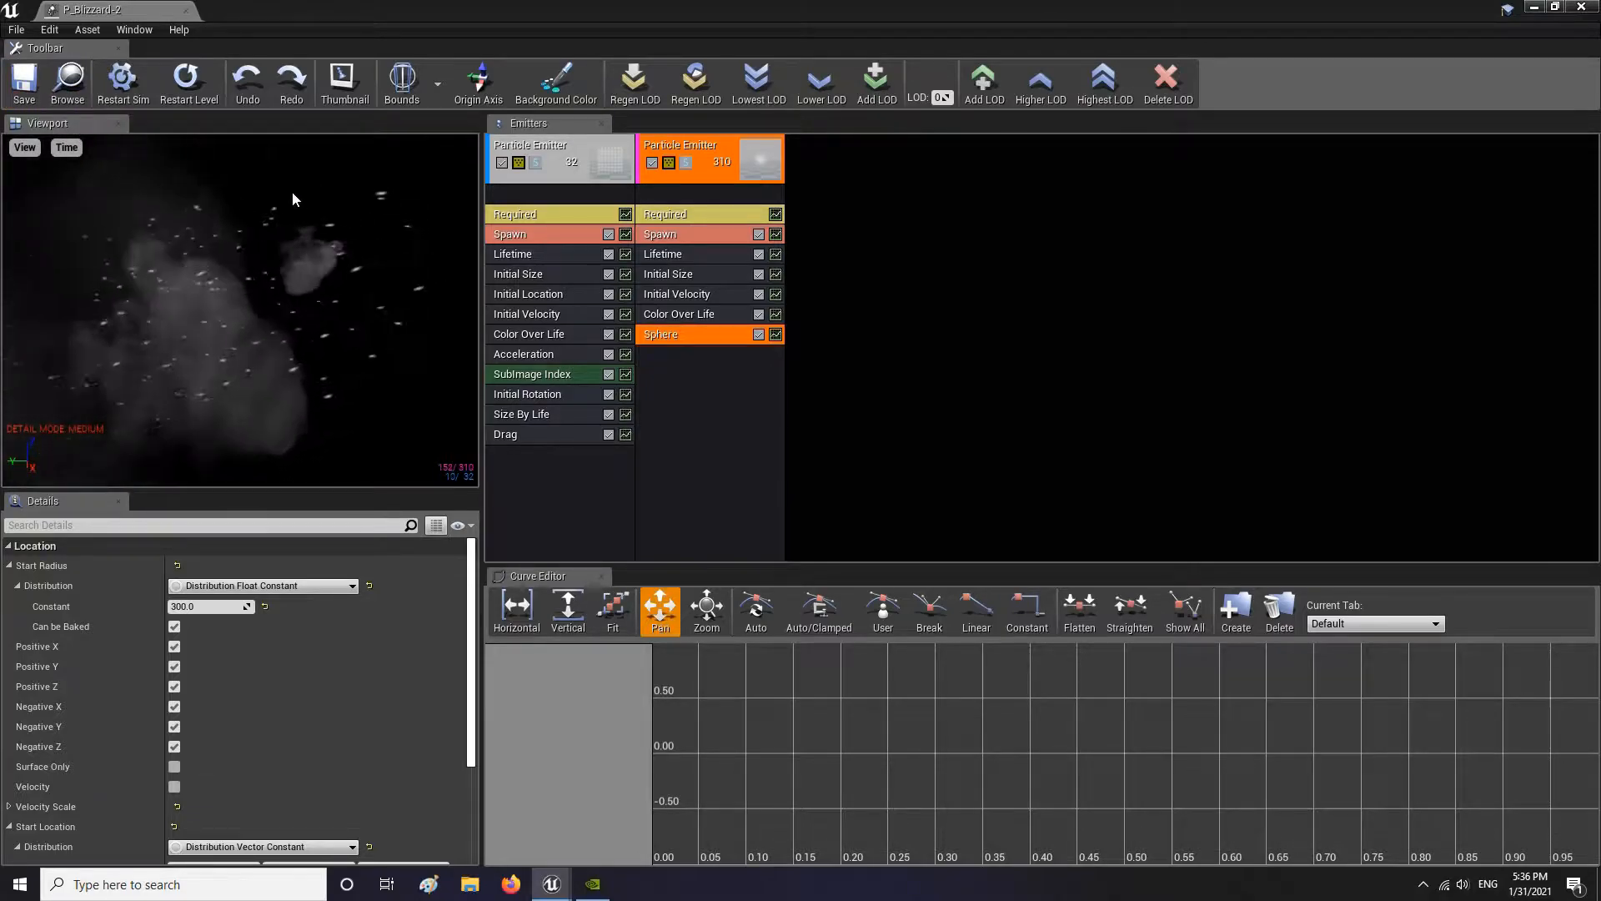
Check the snow in the level, and copy the fog emitter's Acceleration module to the sprite emitter
double_click(621, 19)
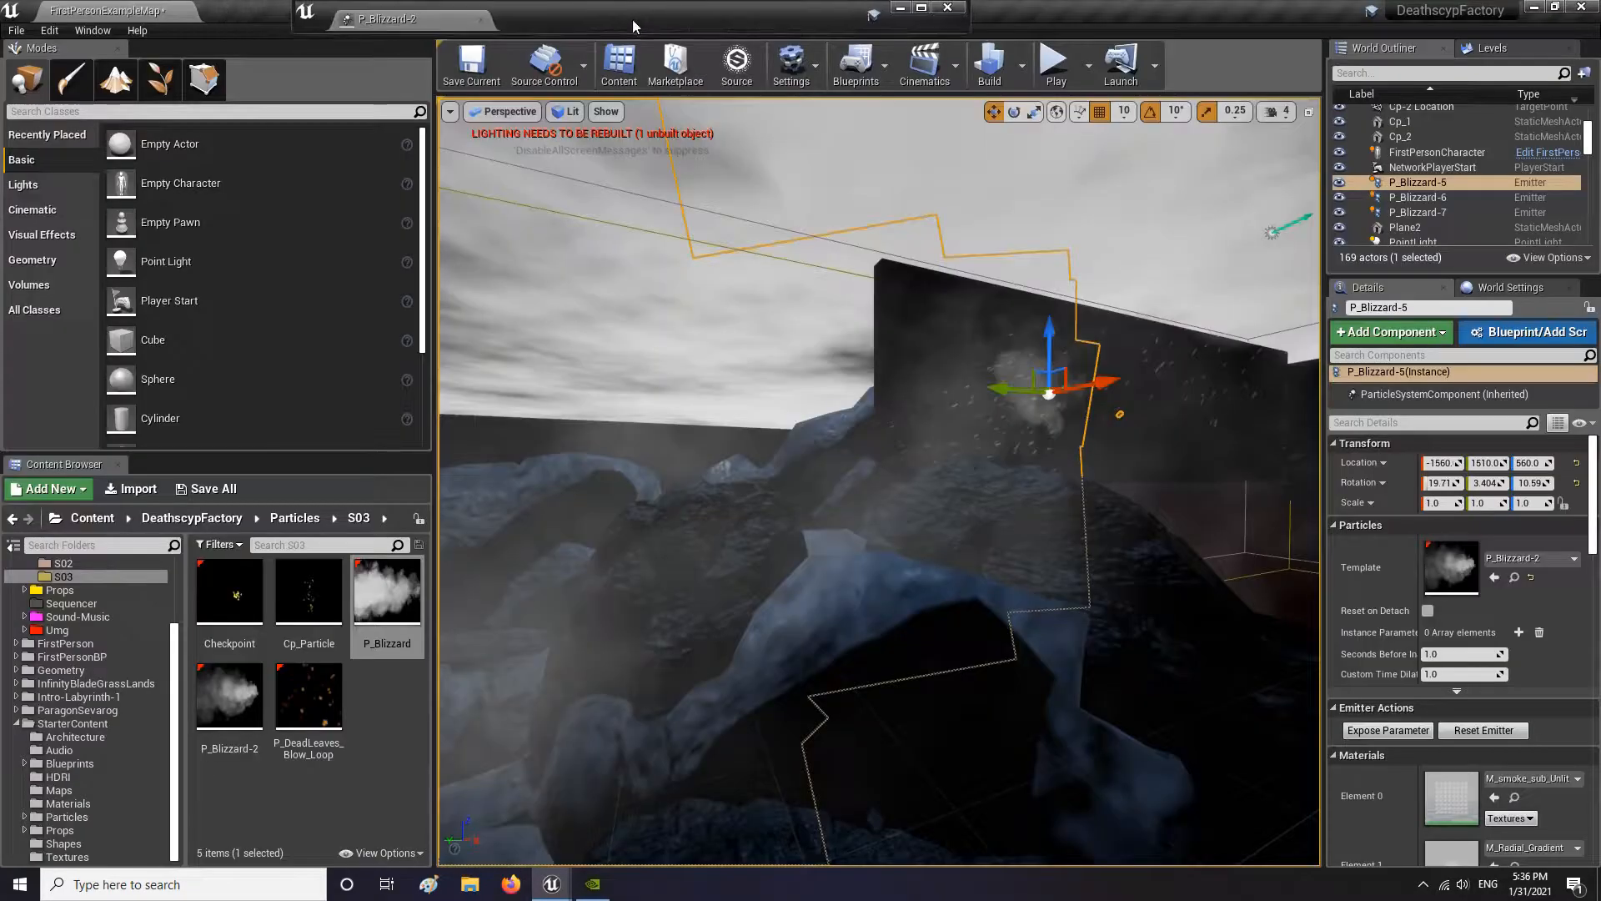
left_click_drag(667, 36, 719, 816)
left_click_drag(694, 33, 1223, 48)
right_click_drag(638, 481, 596, 442)
right_click_drag(717, 462, 538, 458)
left_click(1222, 385)
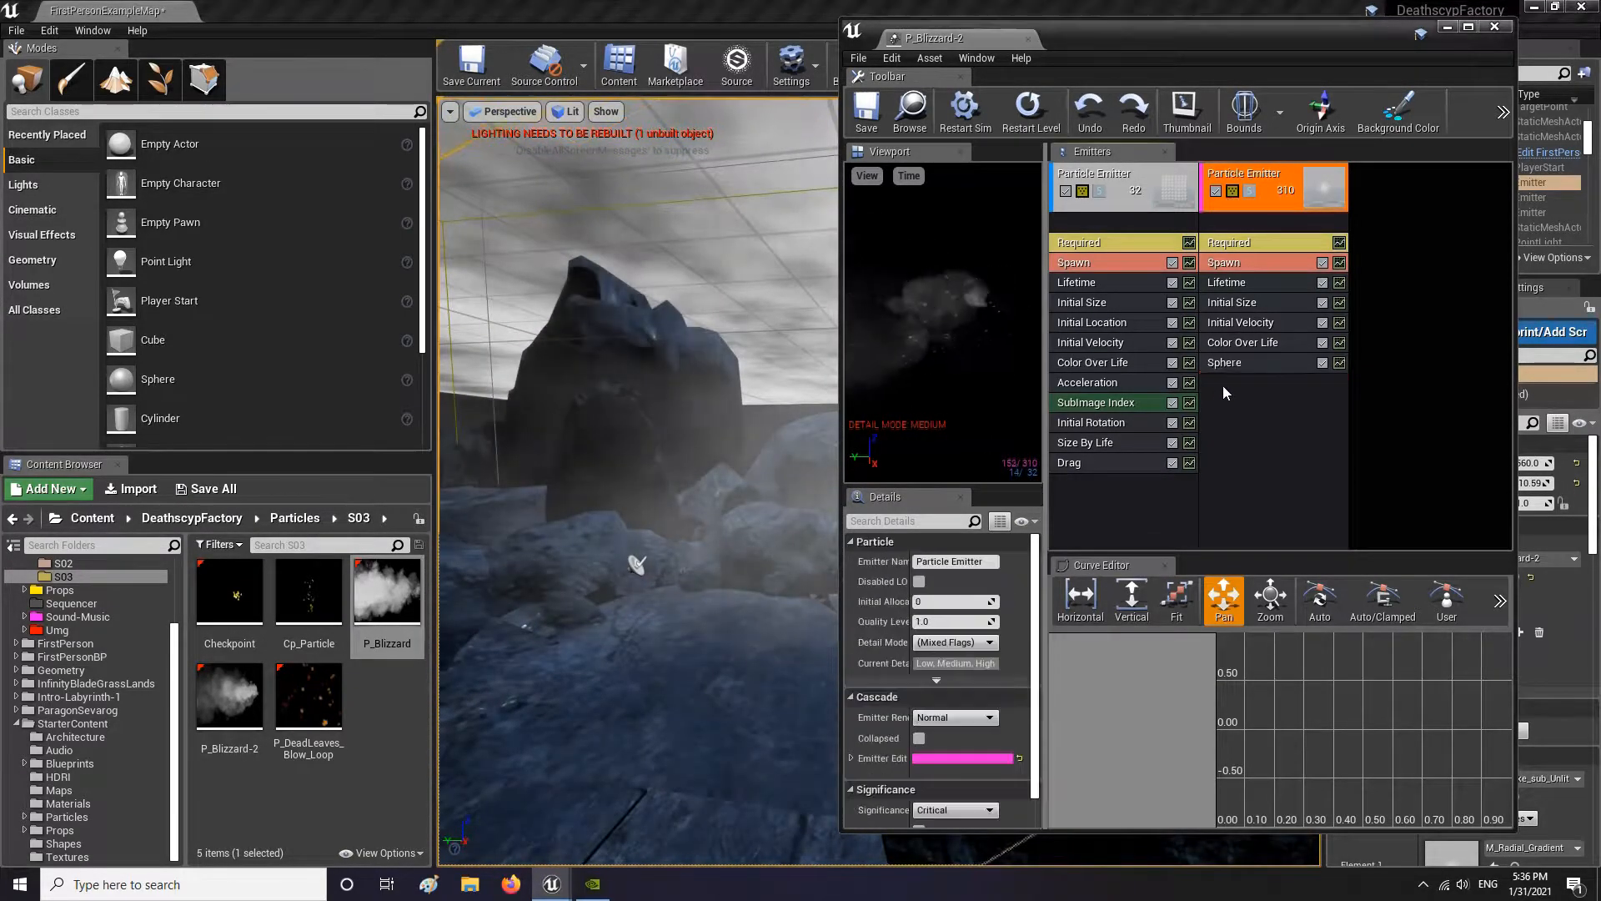
left_click(1119, 382)
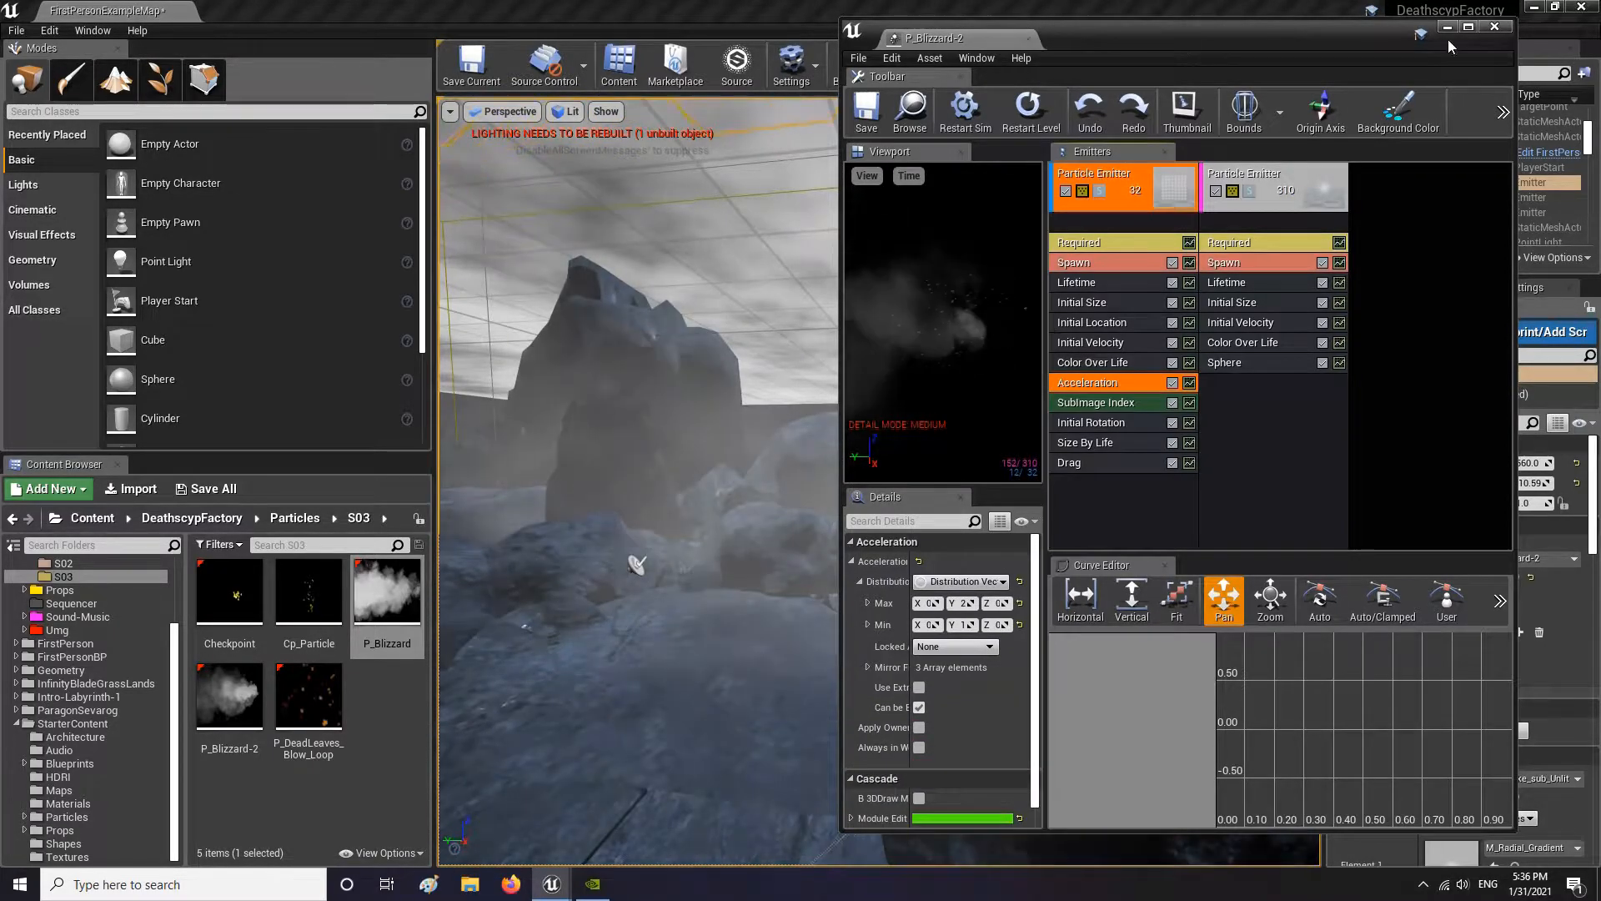
left_click(1468, 26)
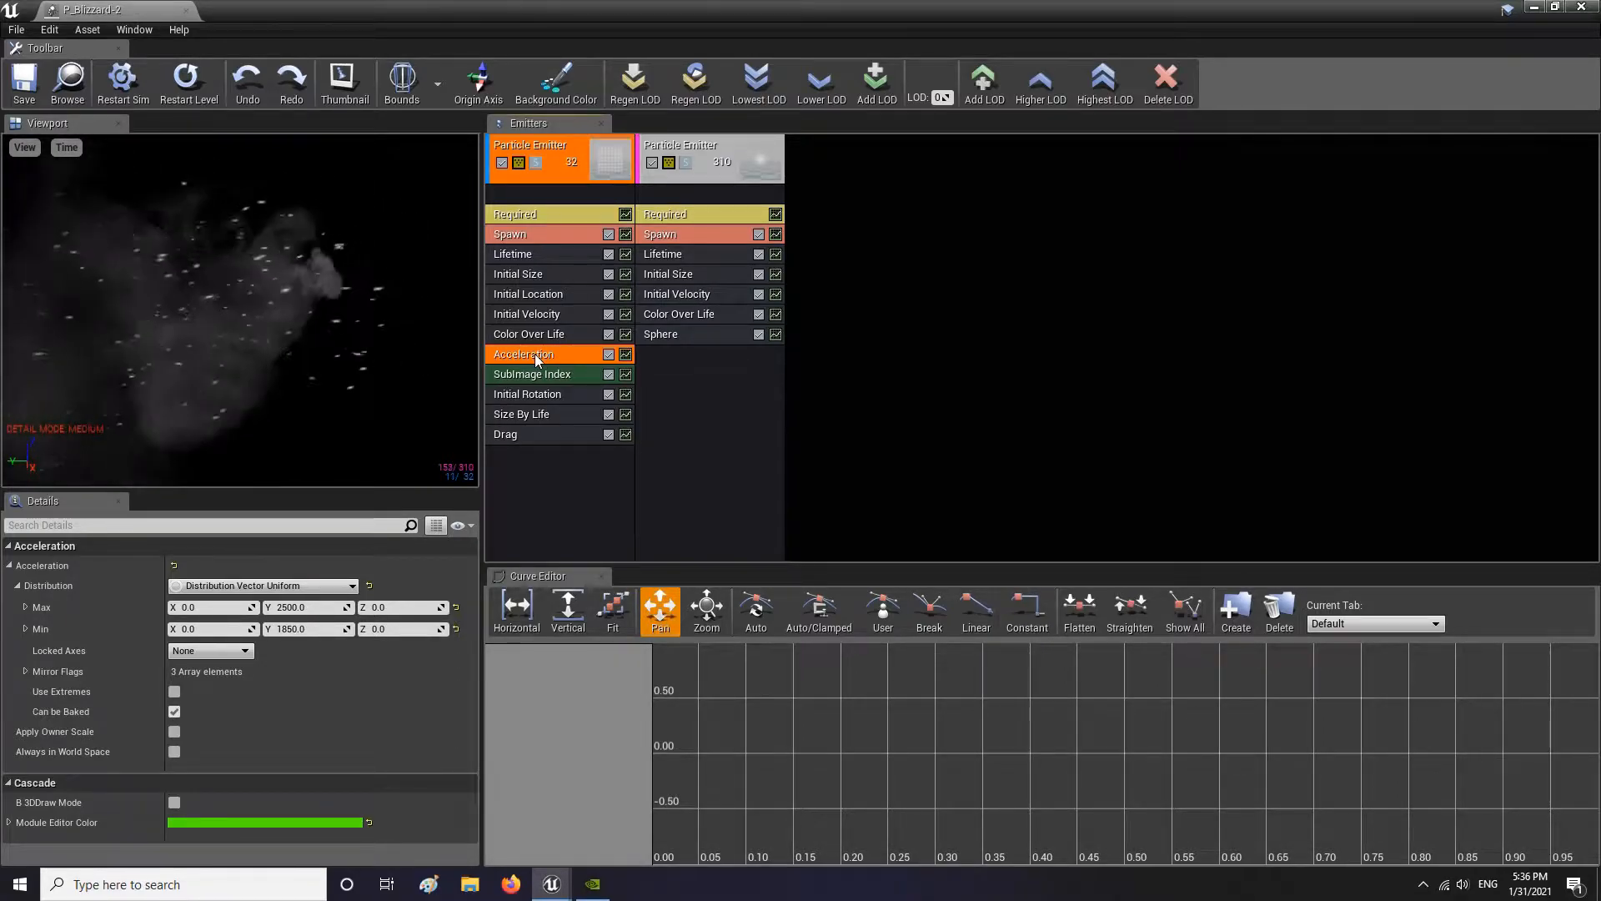
left_click_drag(532, 354, 684, 353, "ctrl")
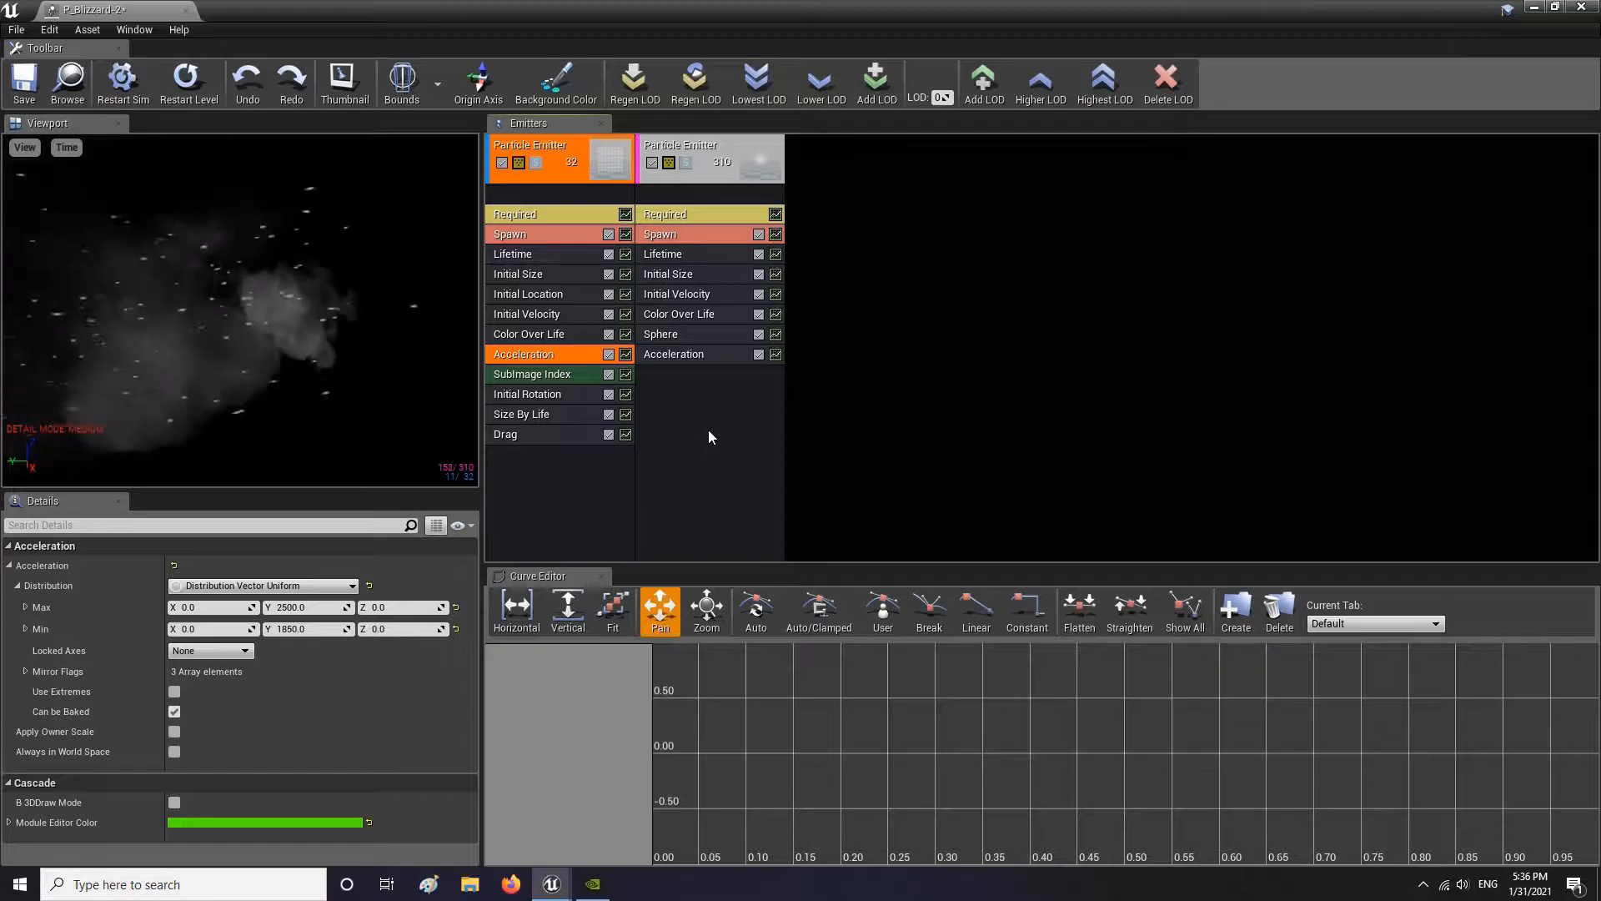
Set the sprite emitter's acceleration to maximum Z 200 and minimum Z -750
left_click(680, 356)
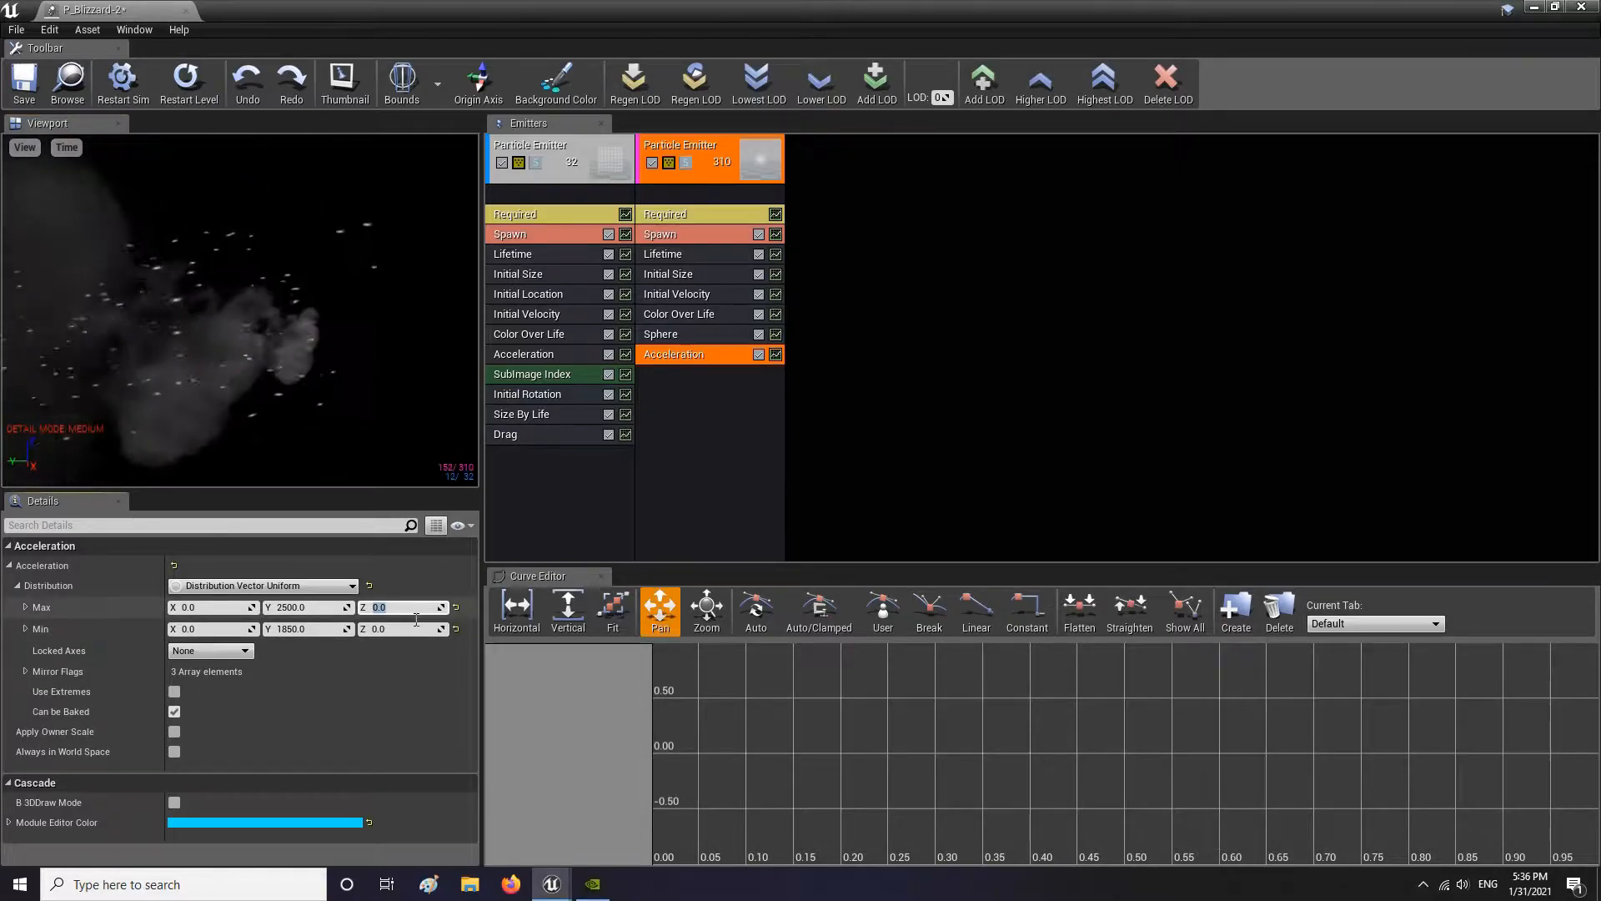
type("150")
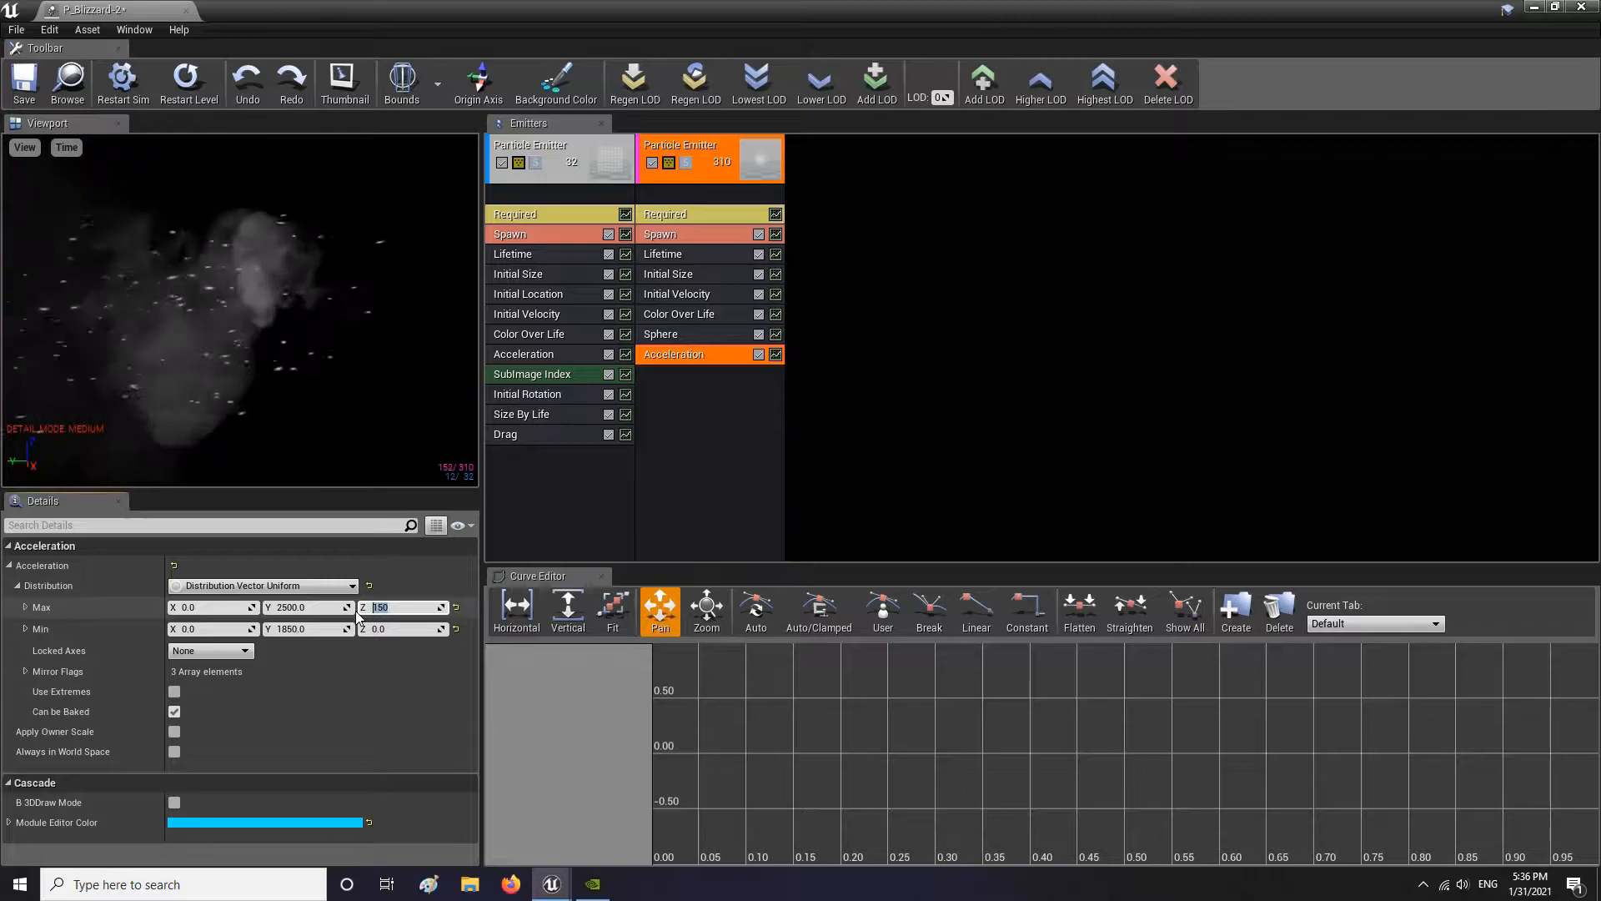
type("200")
key("Return")
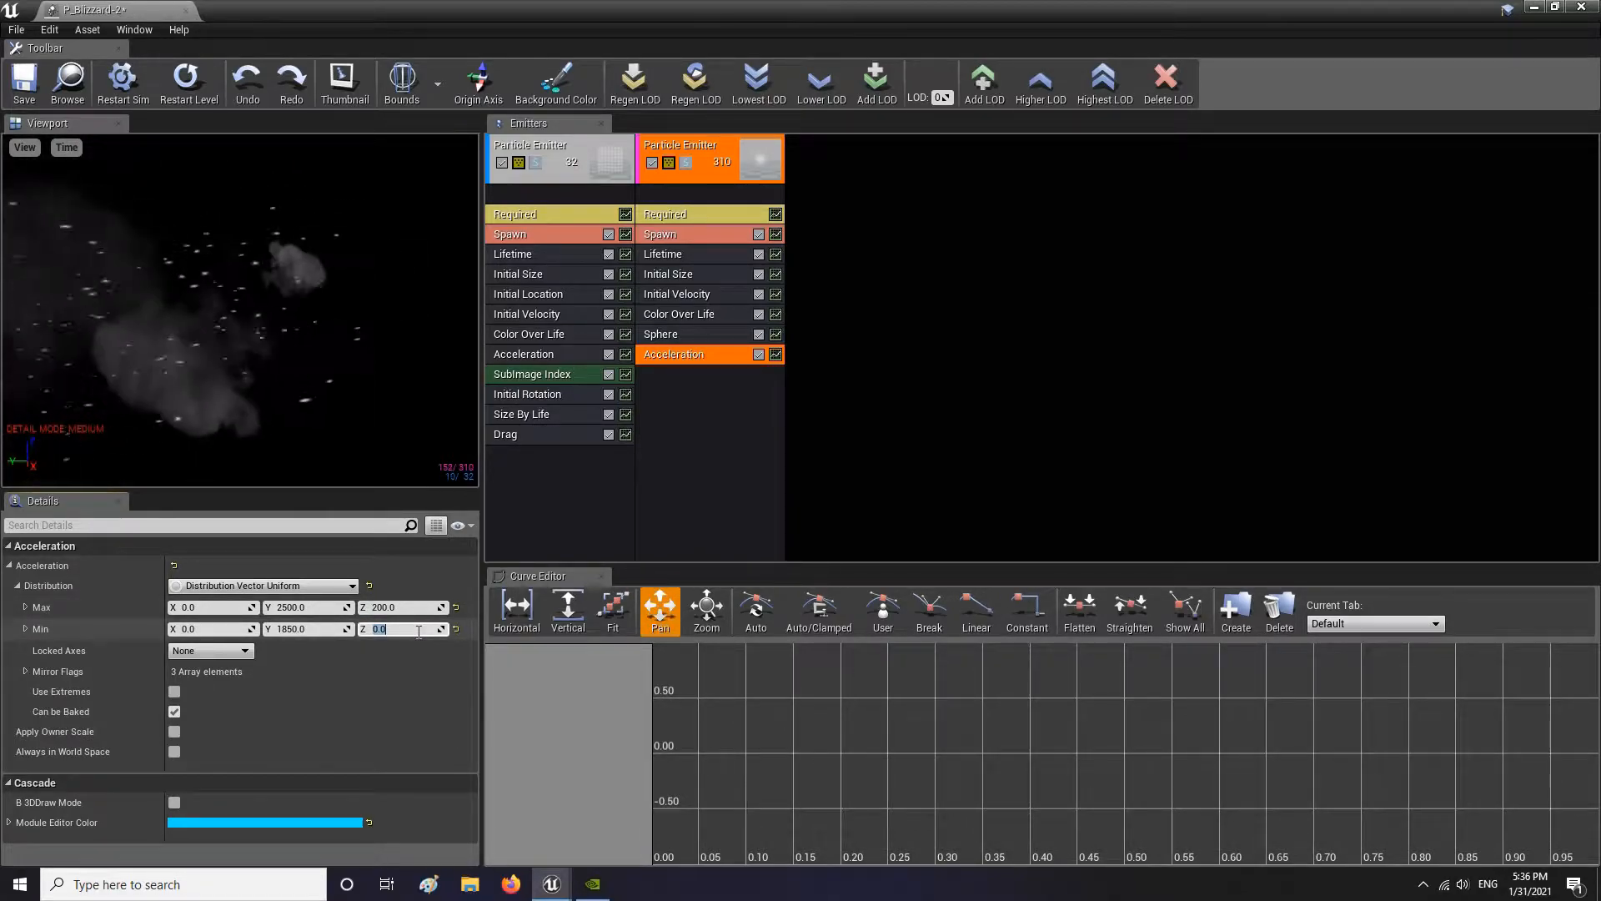
left_click(419, 632)
type("-750")
key("Return")
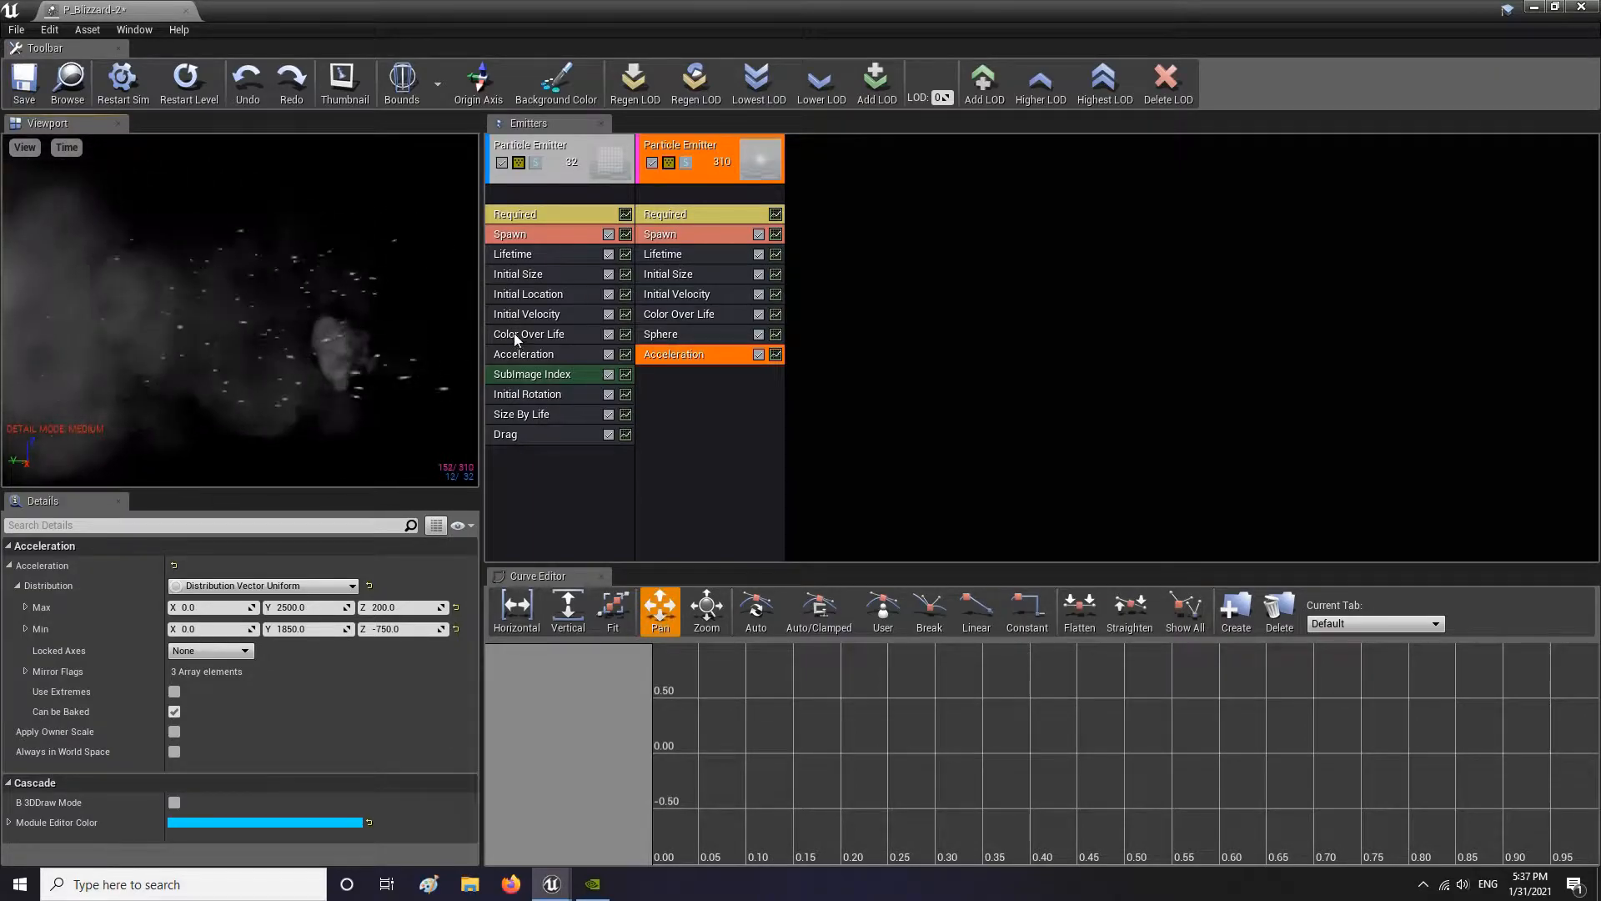
Set the sprite emitter's maximum lifetime to 2
left_click(655, 334)
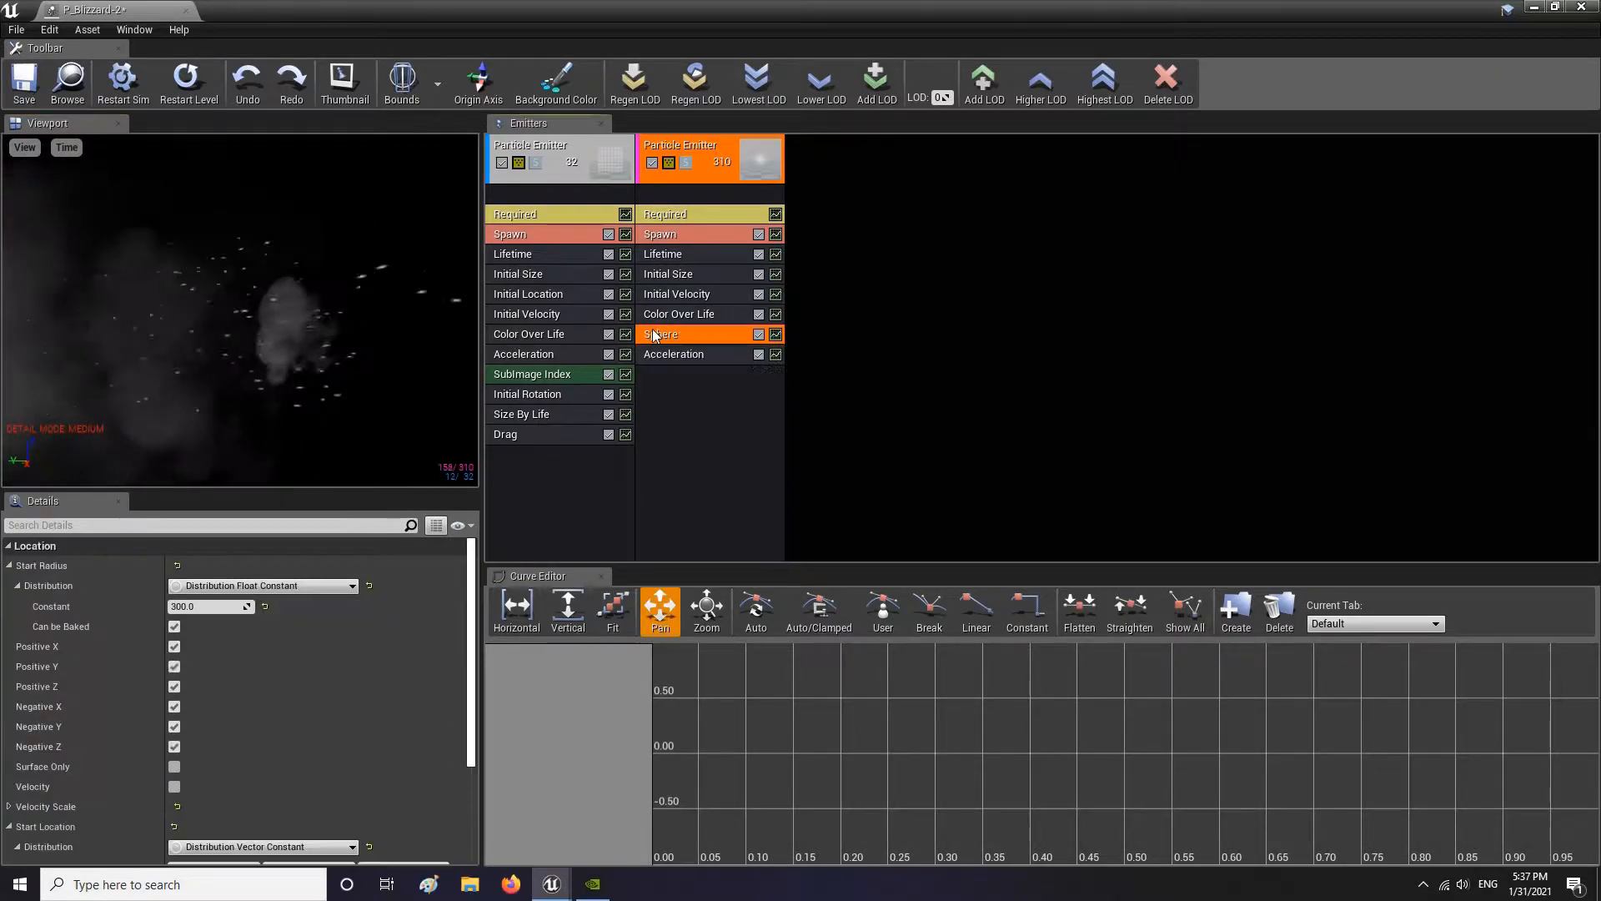
left_click(677, 255)
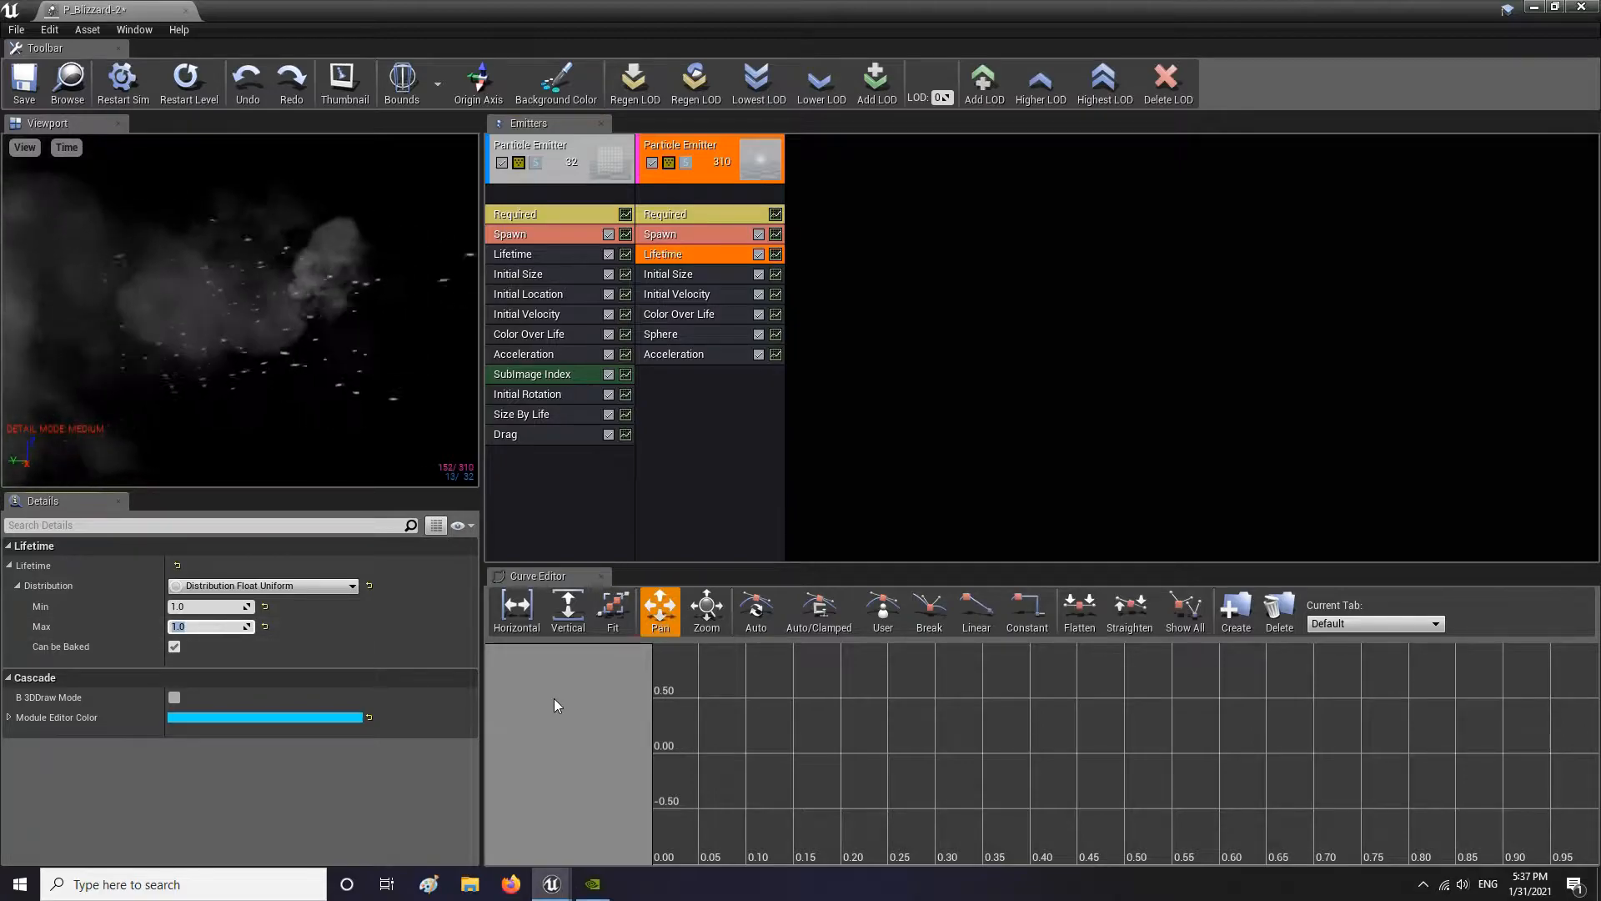
type("2")
key("Return")
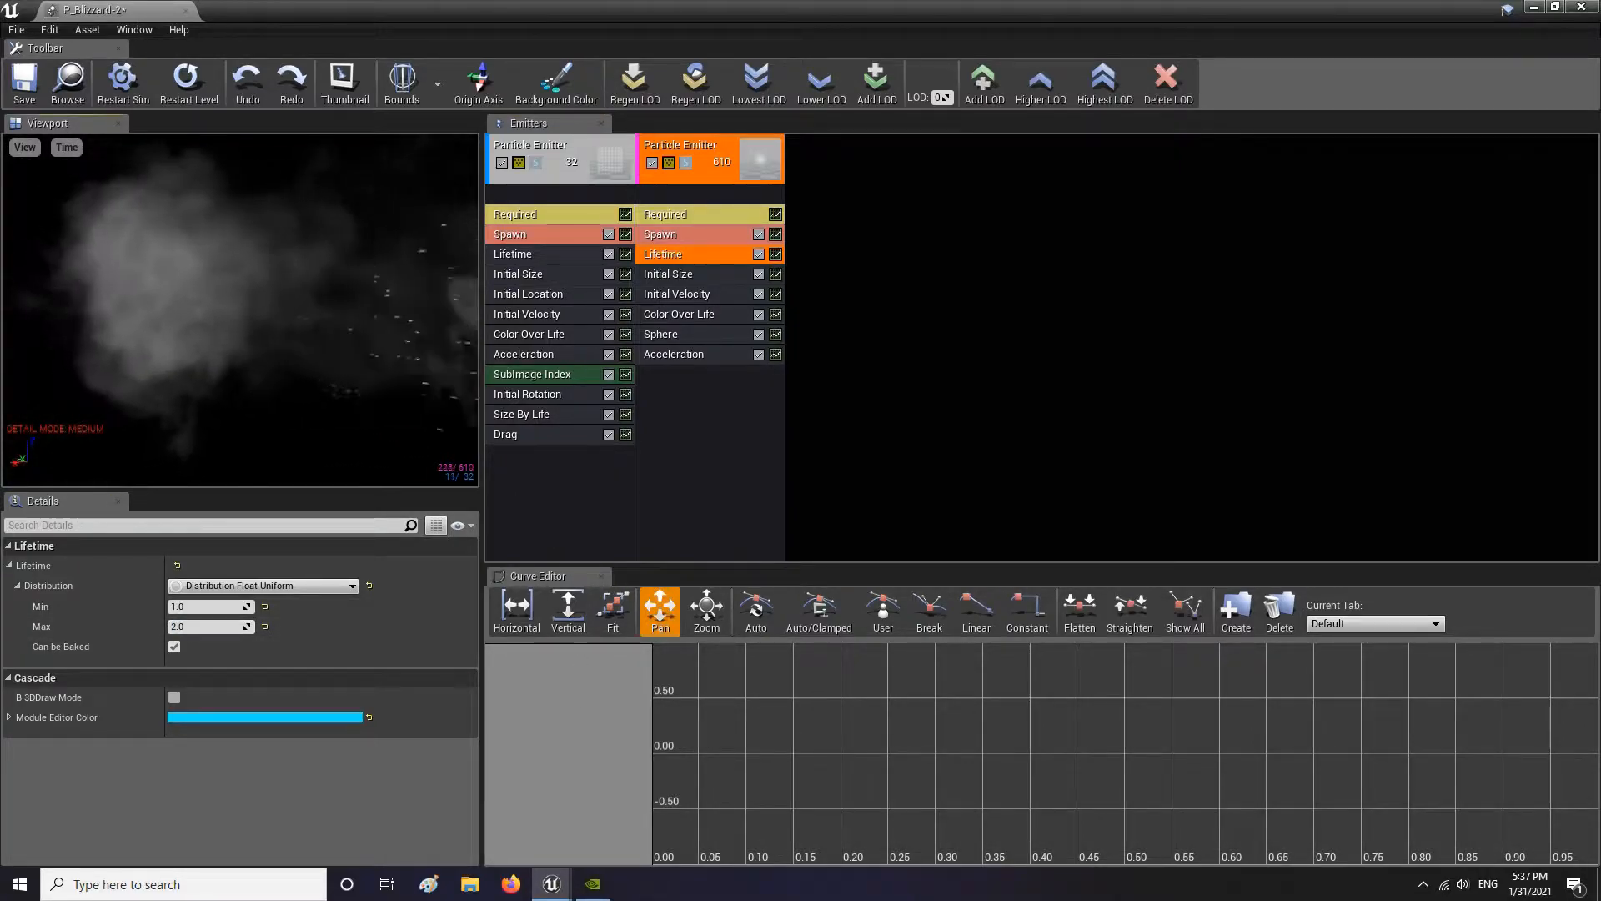
Examine the blizzard among the rocks in the level, including a full-screen play test
left_click_drag(365, 20, 1328, 32)
right_click_drag(745, 384, 872, 342)
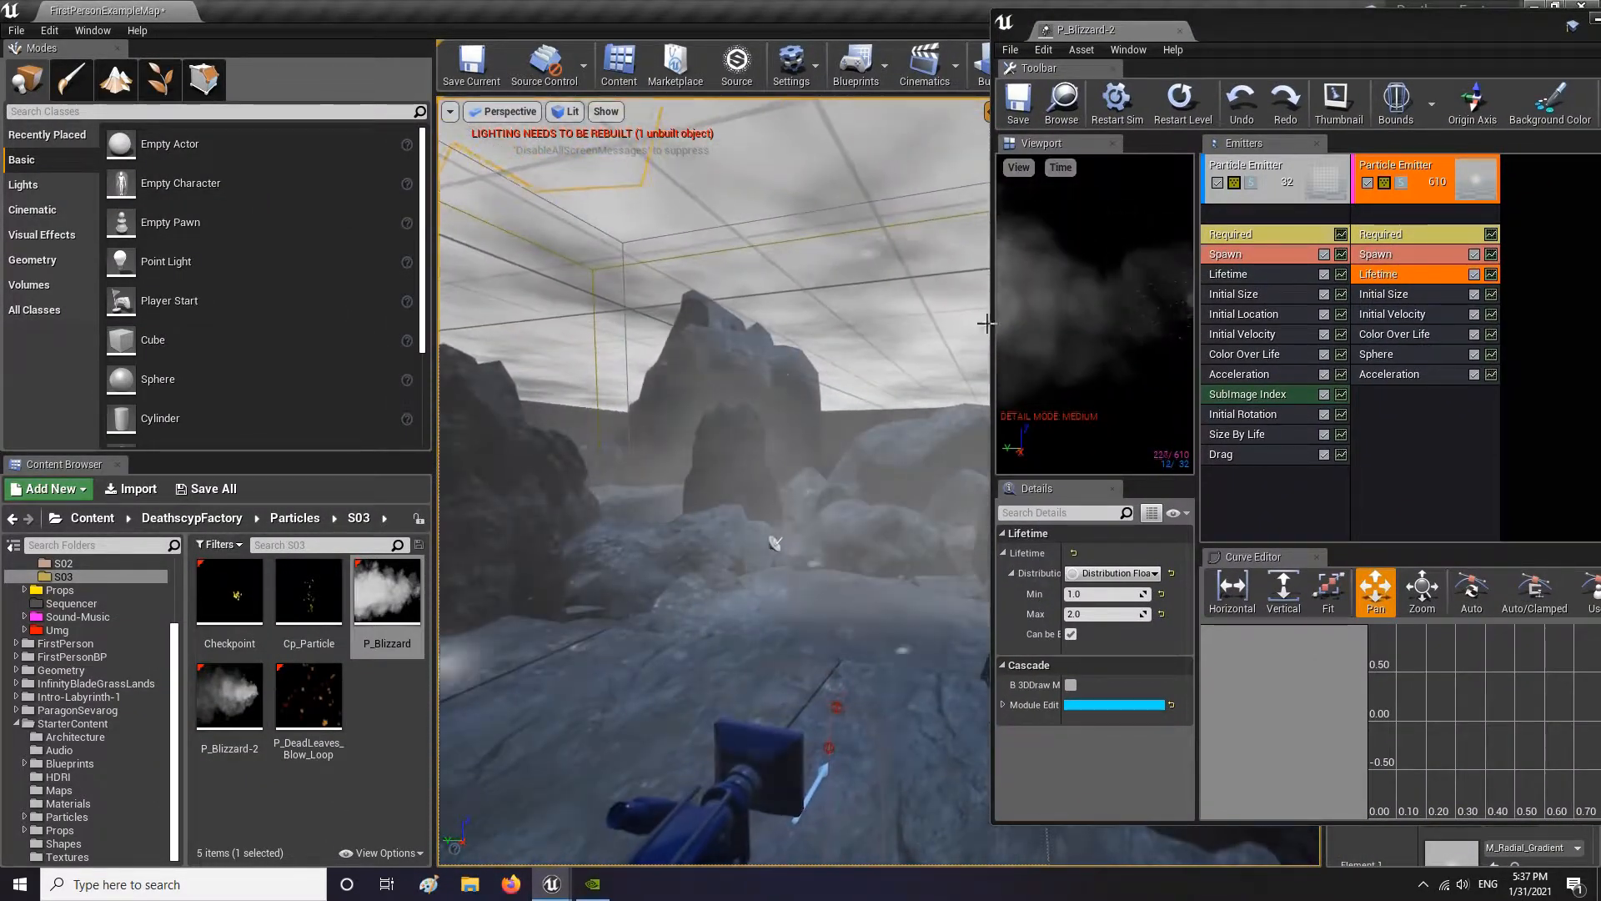
left_click_drag(1504, 29, 1299, 29)
left_click(1393, 18)
right_click_drag(1079, 233, 992, 233)
right_click_drag(936, 550, 708, 483)
key("F11")
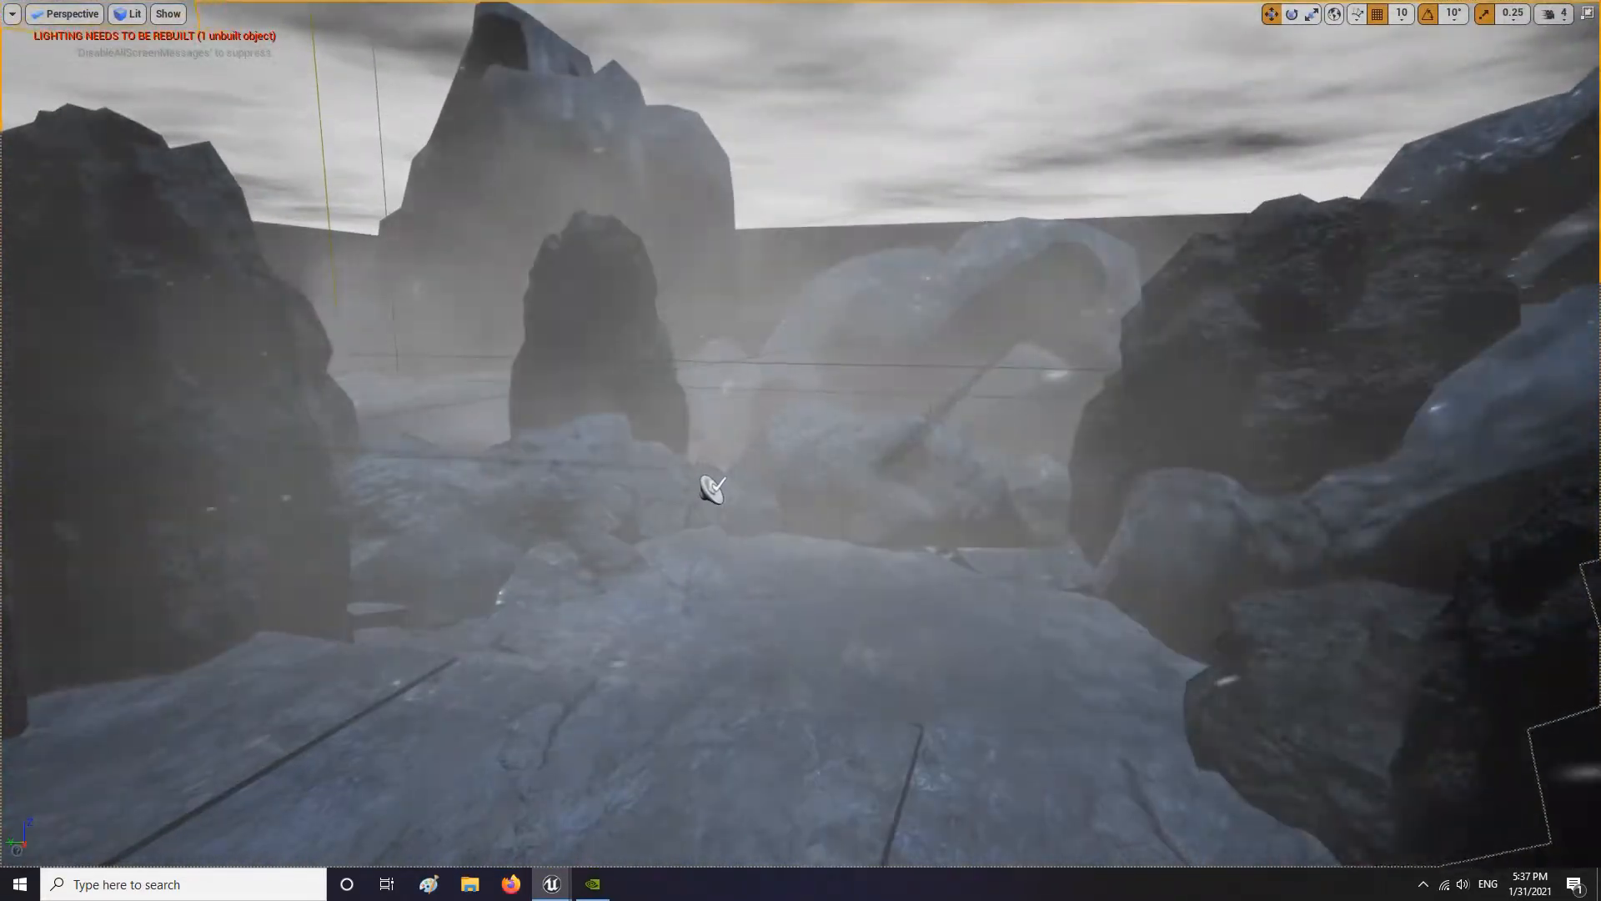
key("alt+p")
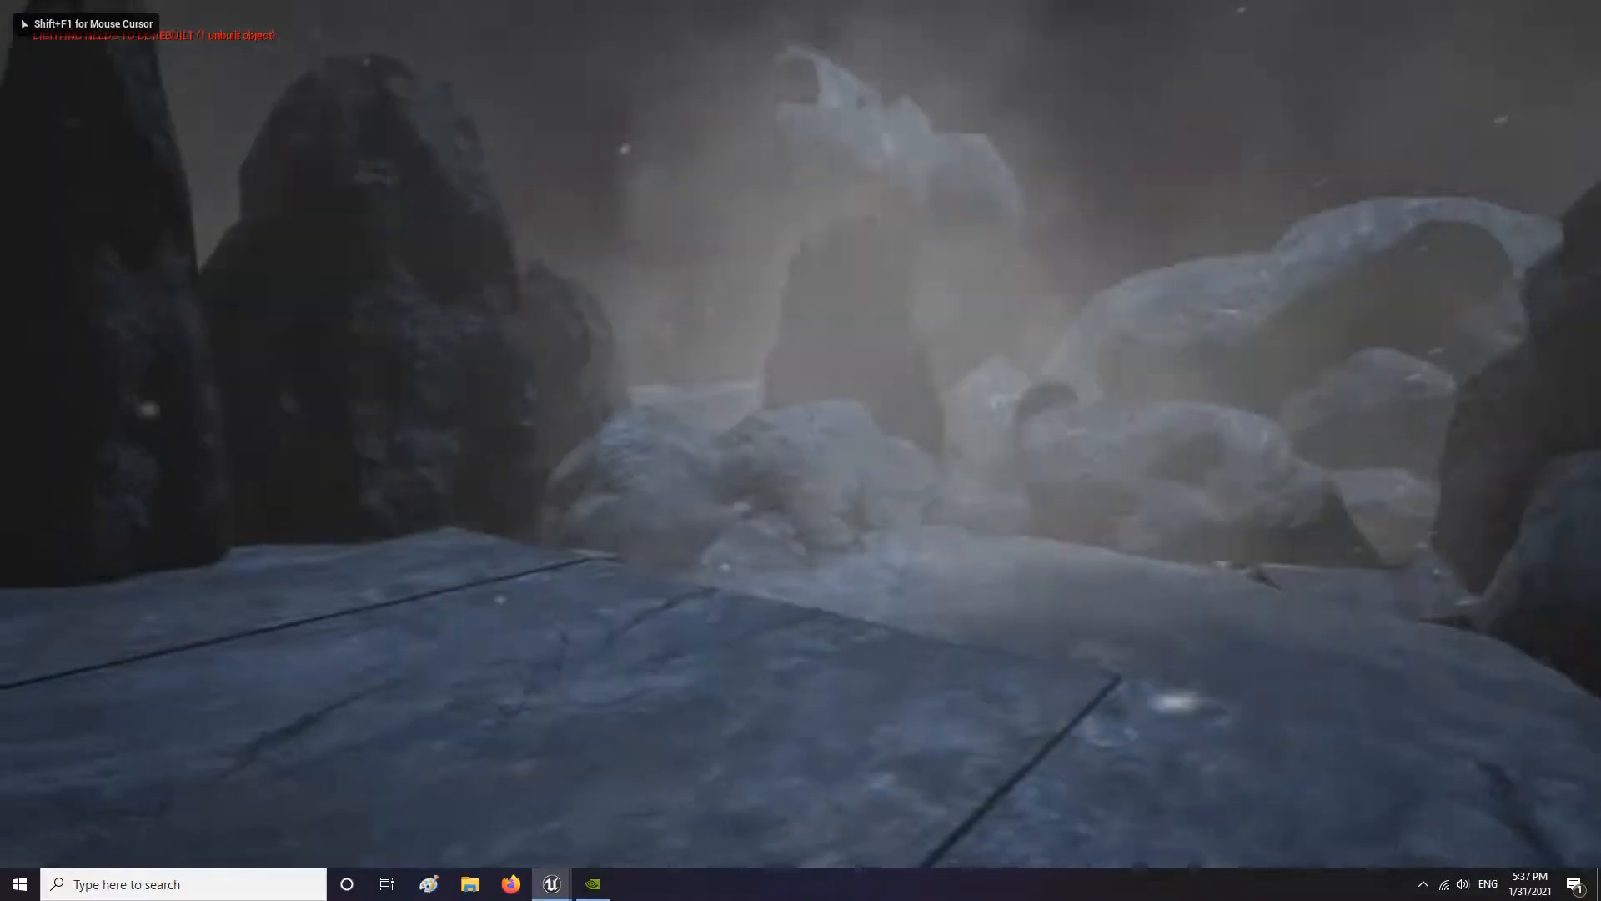
key("w")
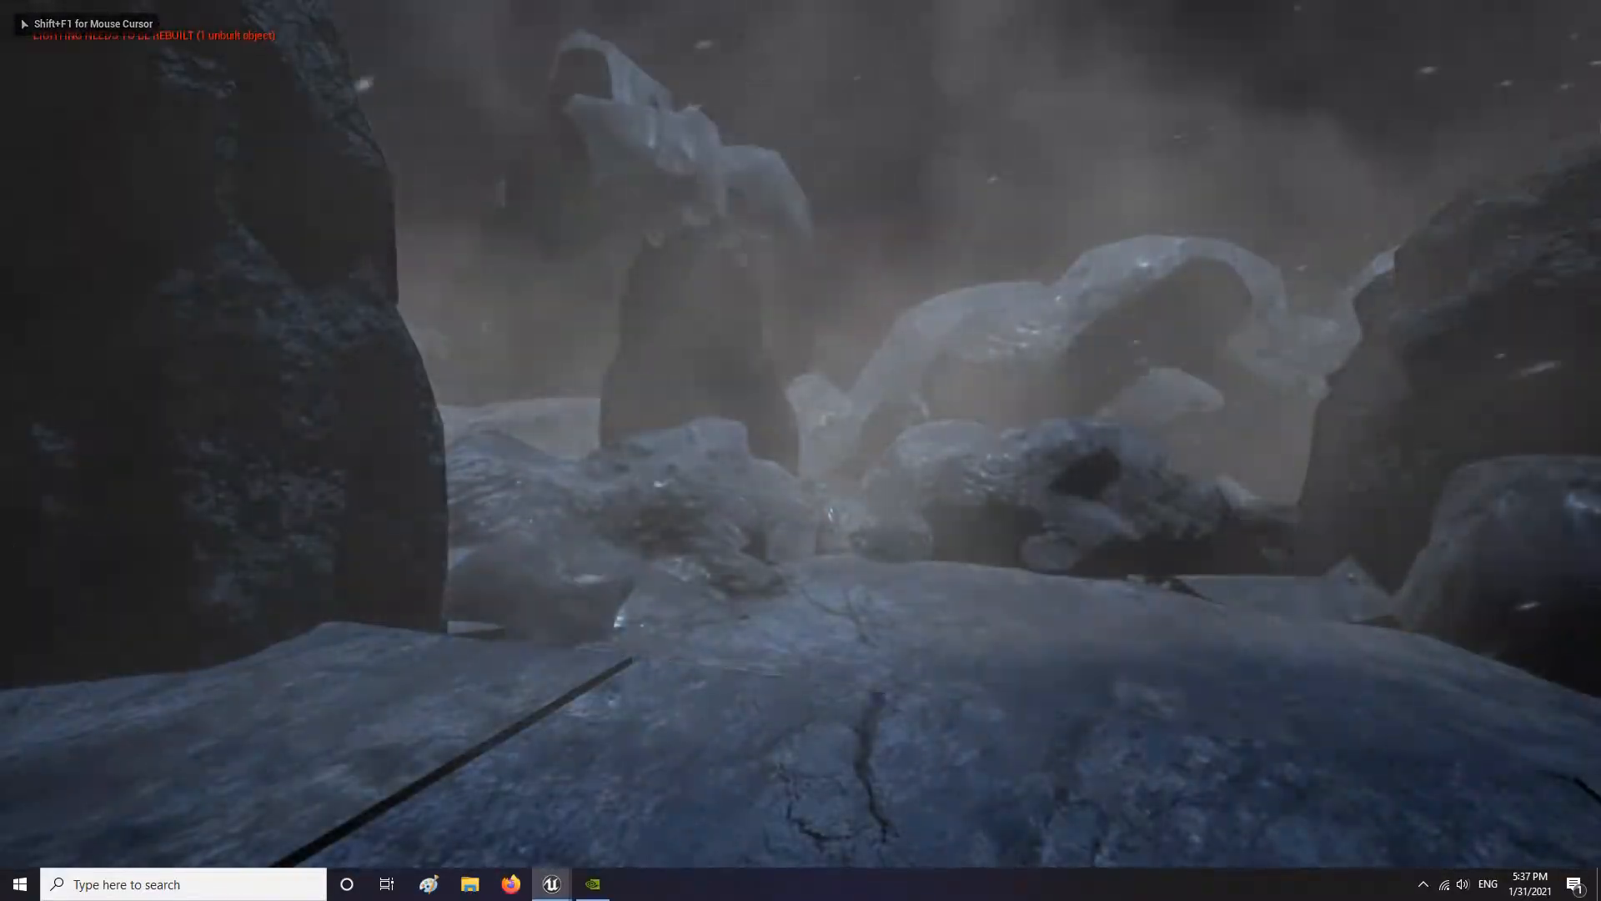
key("d")
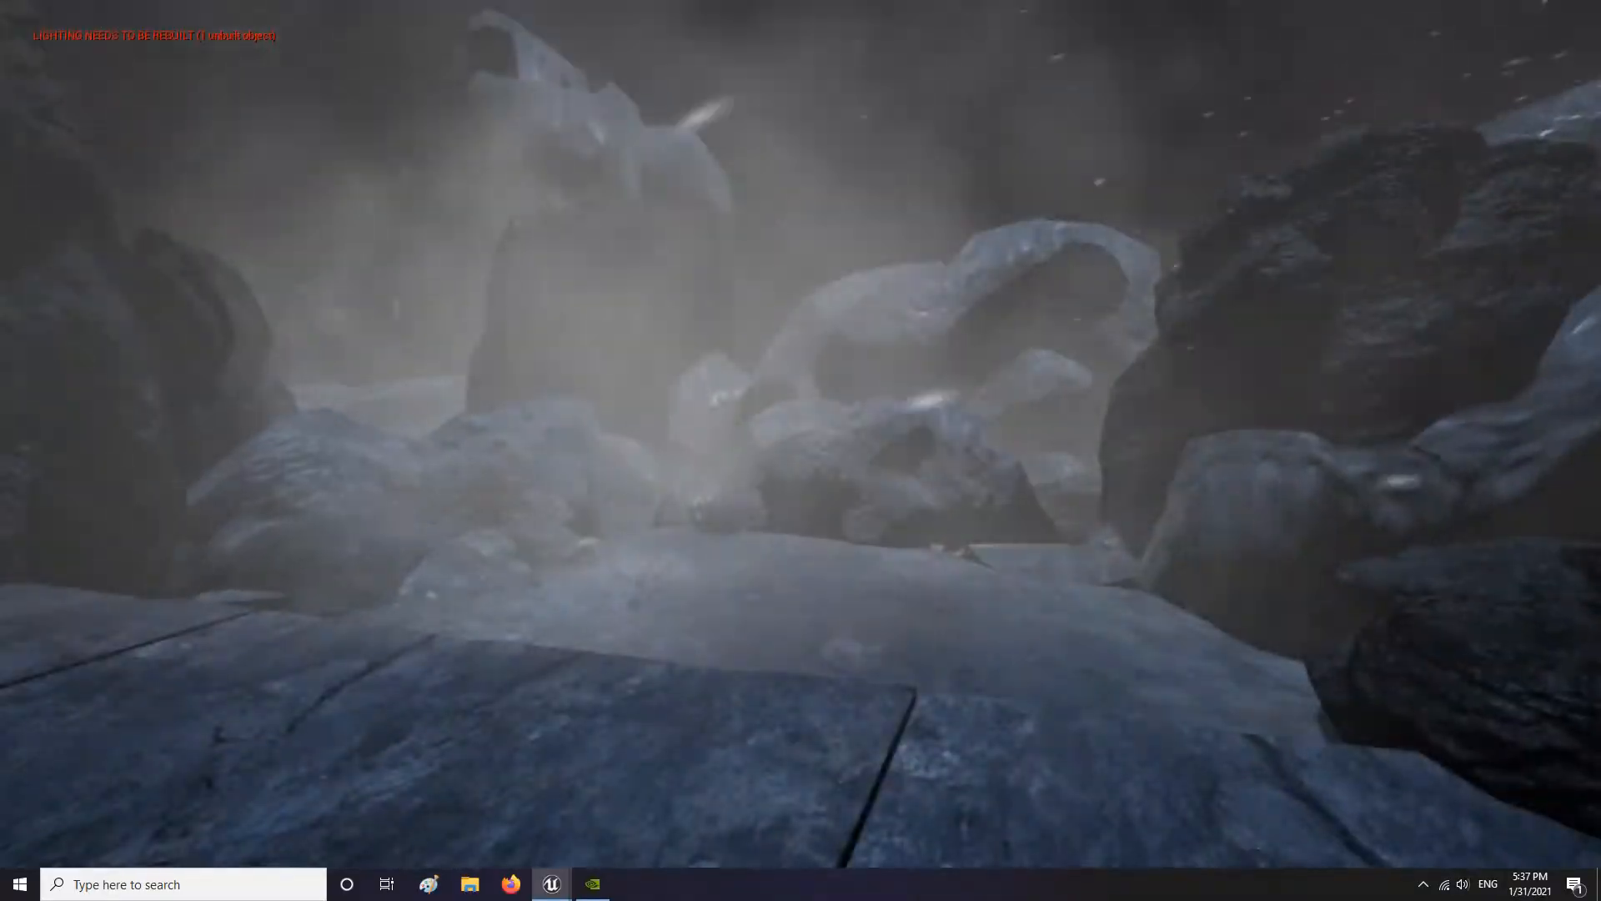
key("Escape")
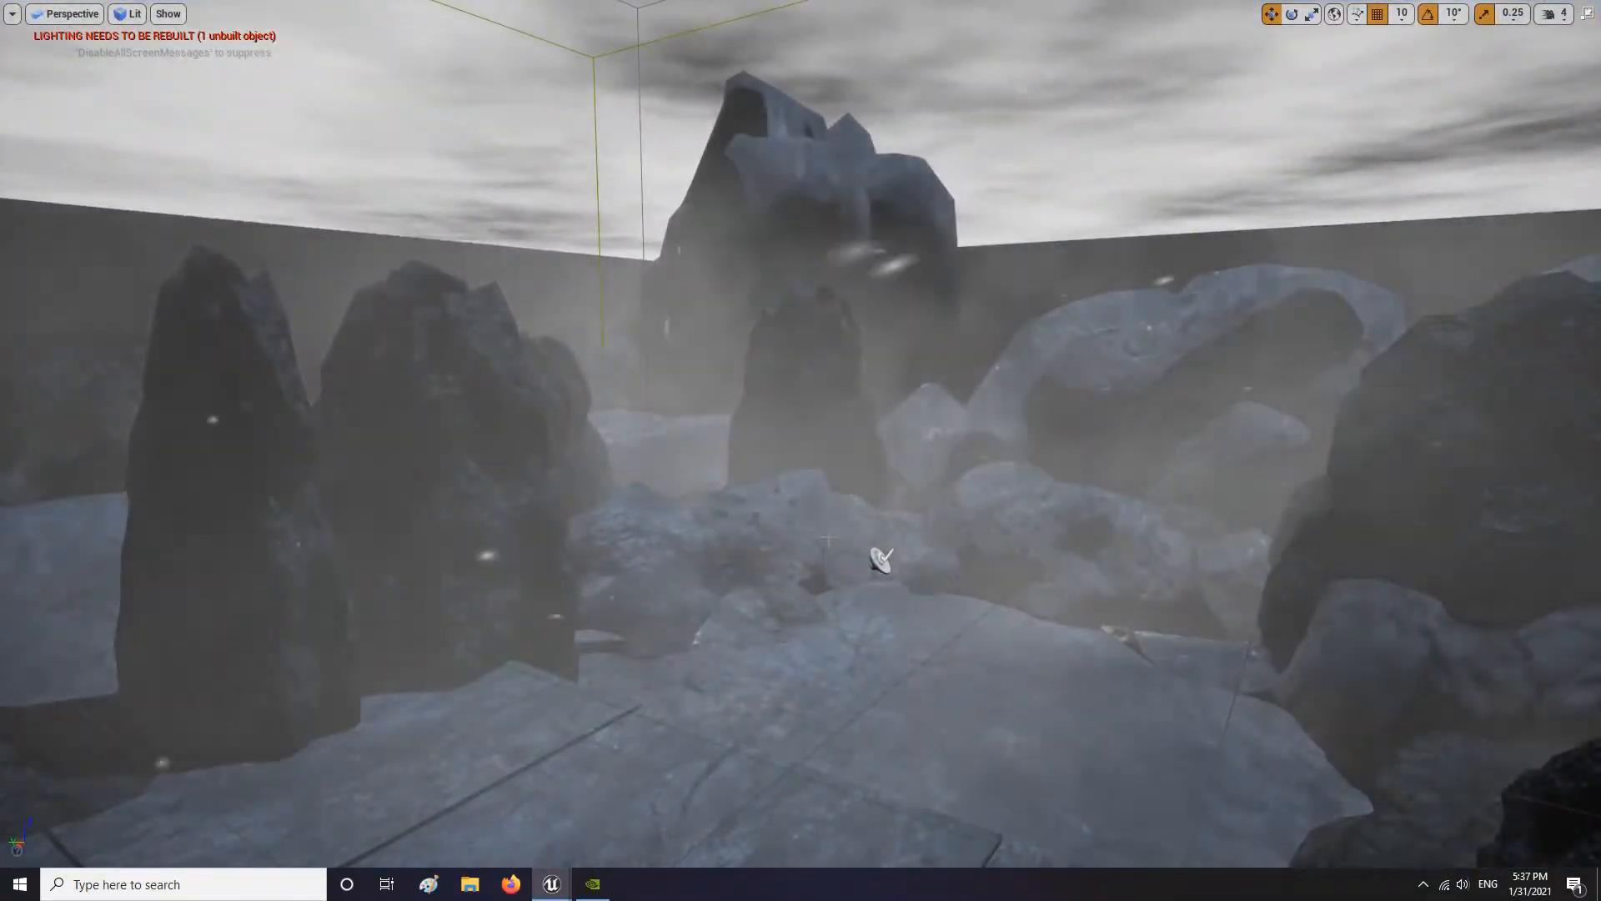
key("F11")
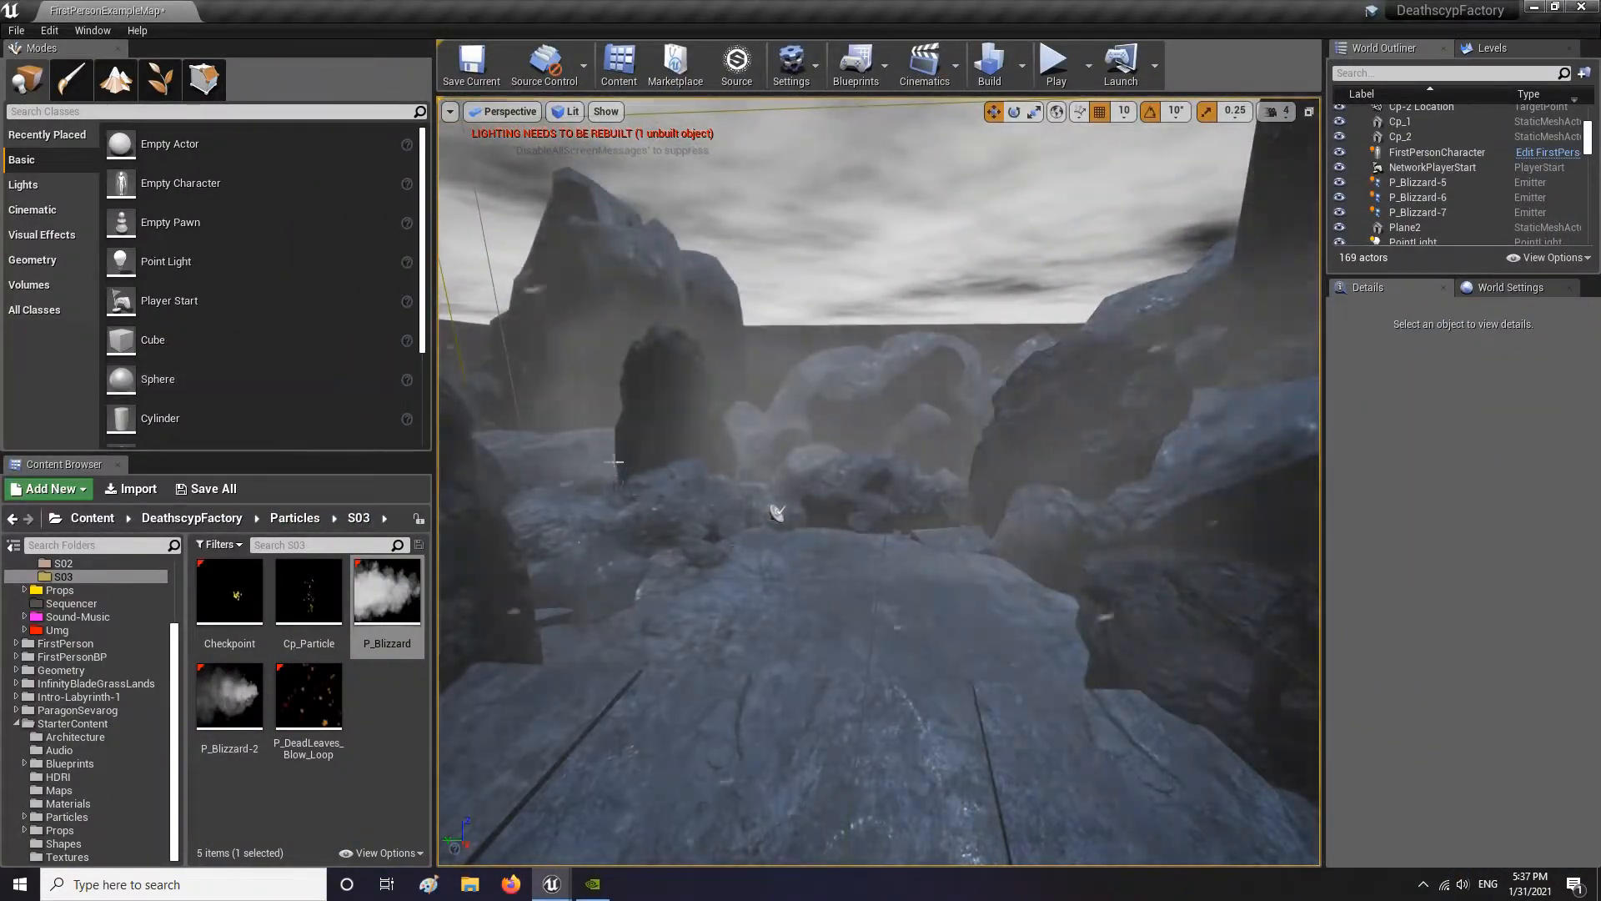
Locate the Blizzard sound asset used by AmbientSound2, and place a new Ambient Sound actor with that sound near it on the rocks
left_click(776, 512)
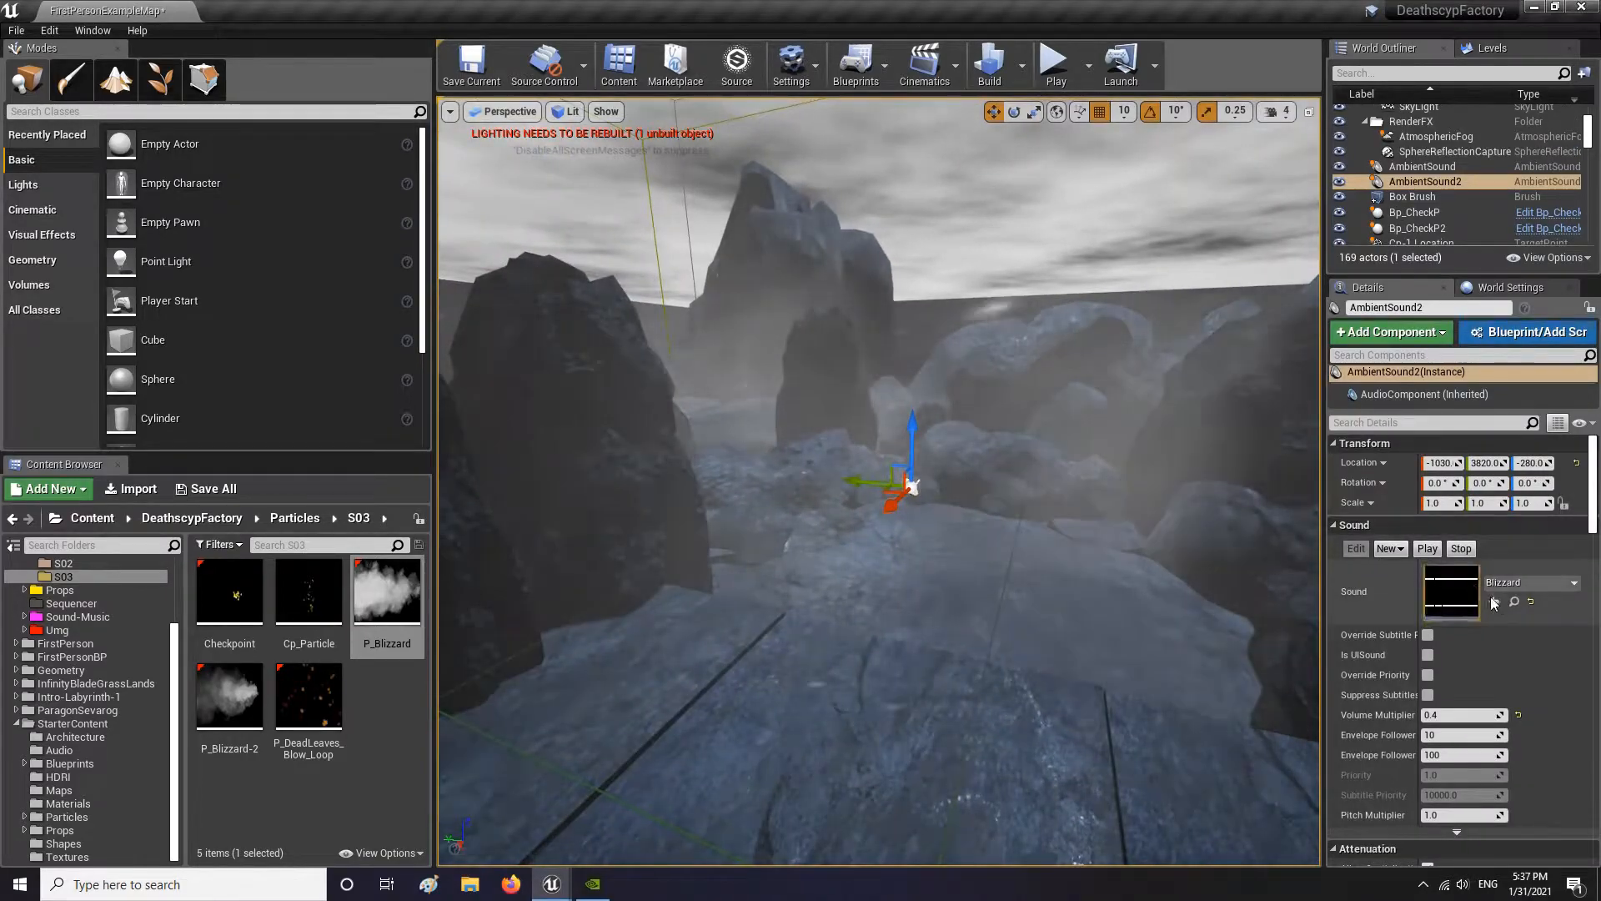
left_click(1515, 601)
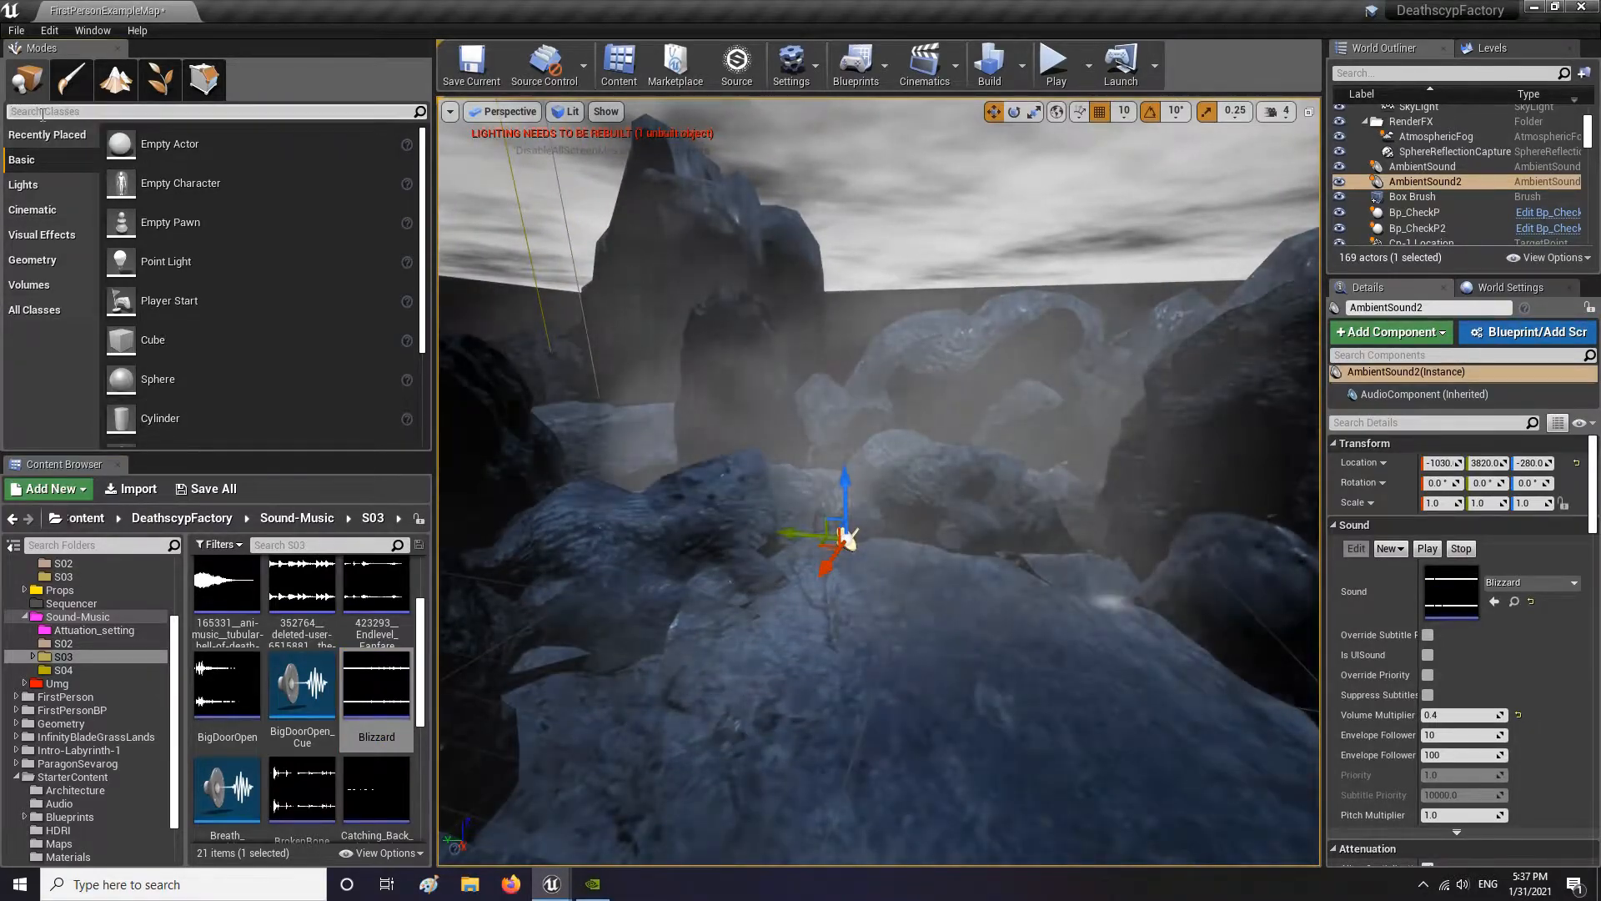
left_click(42, 112)
type("ambi")
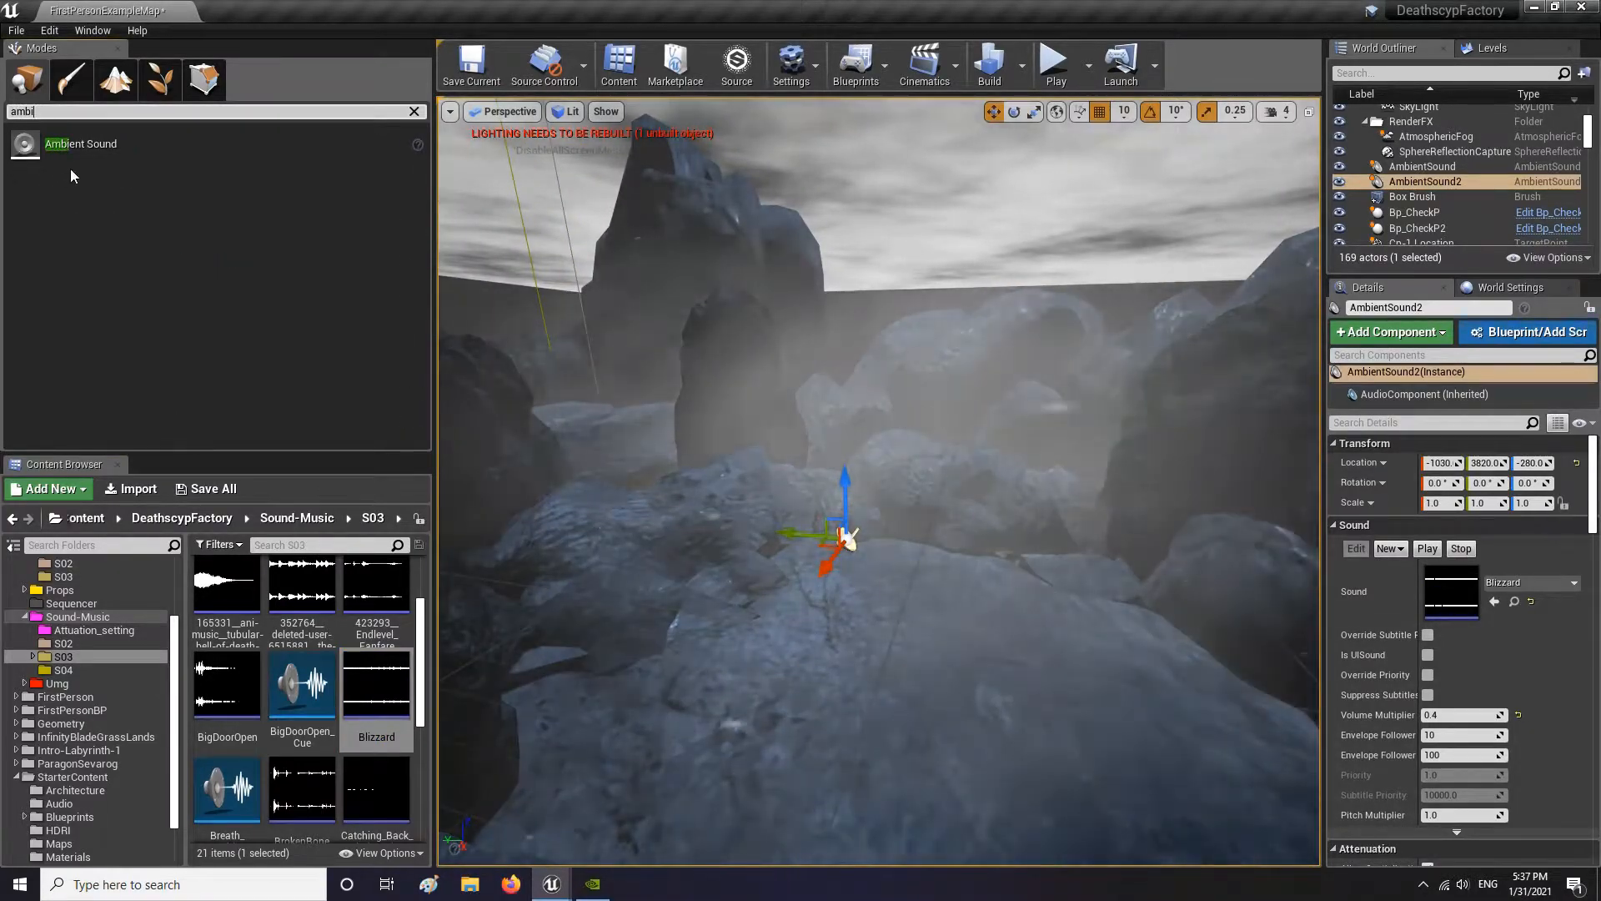
left_click_drag(73, 149, 728, 487)
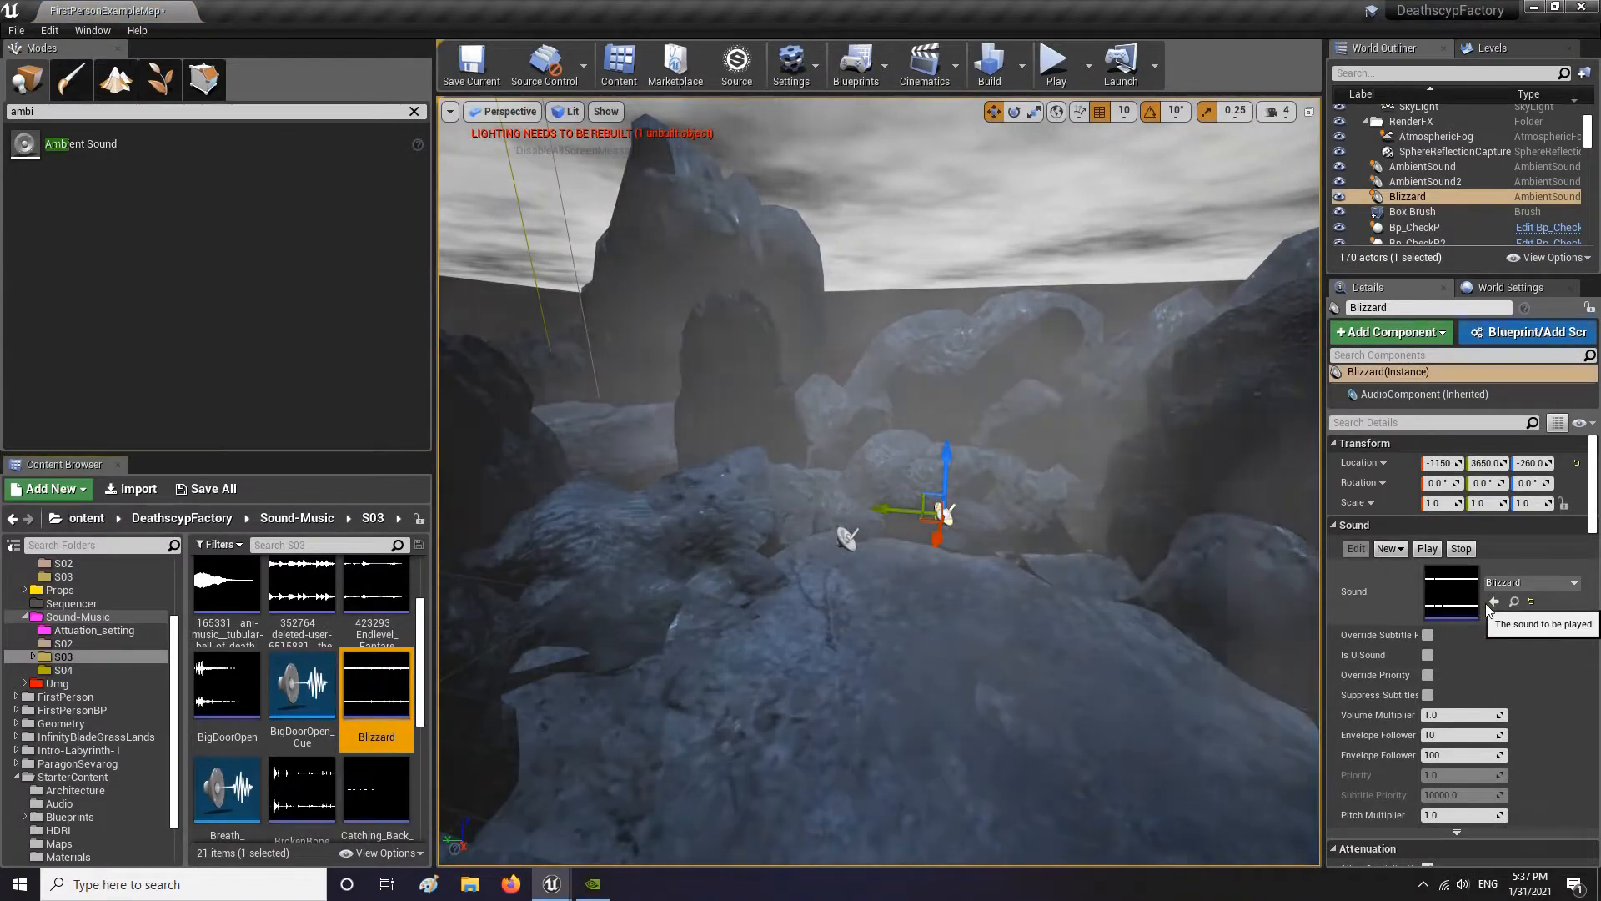
scroll(1487, 617, "down", 15)
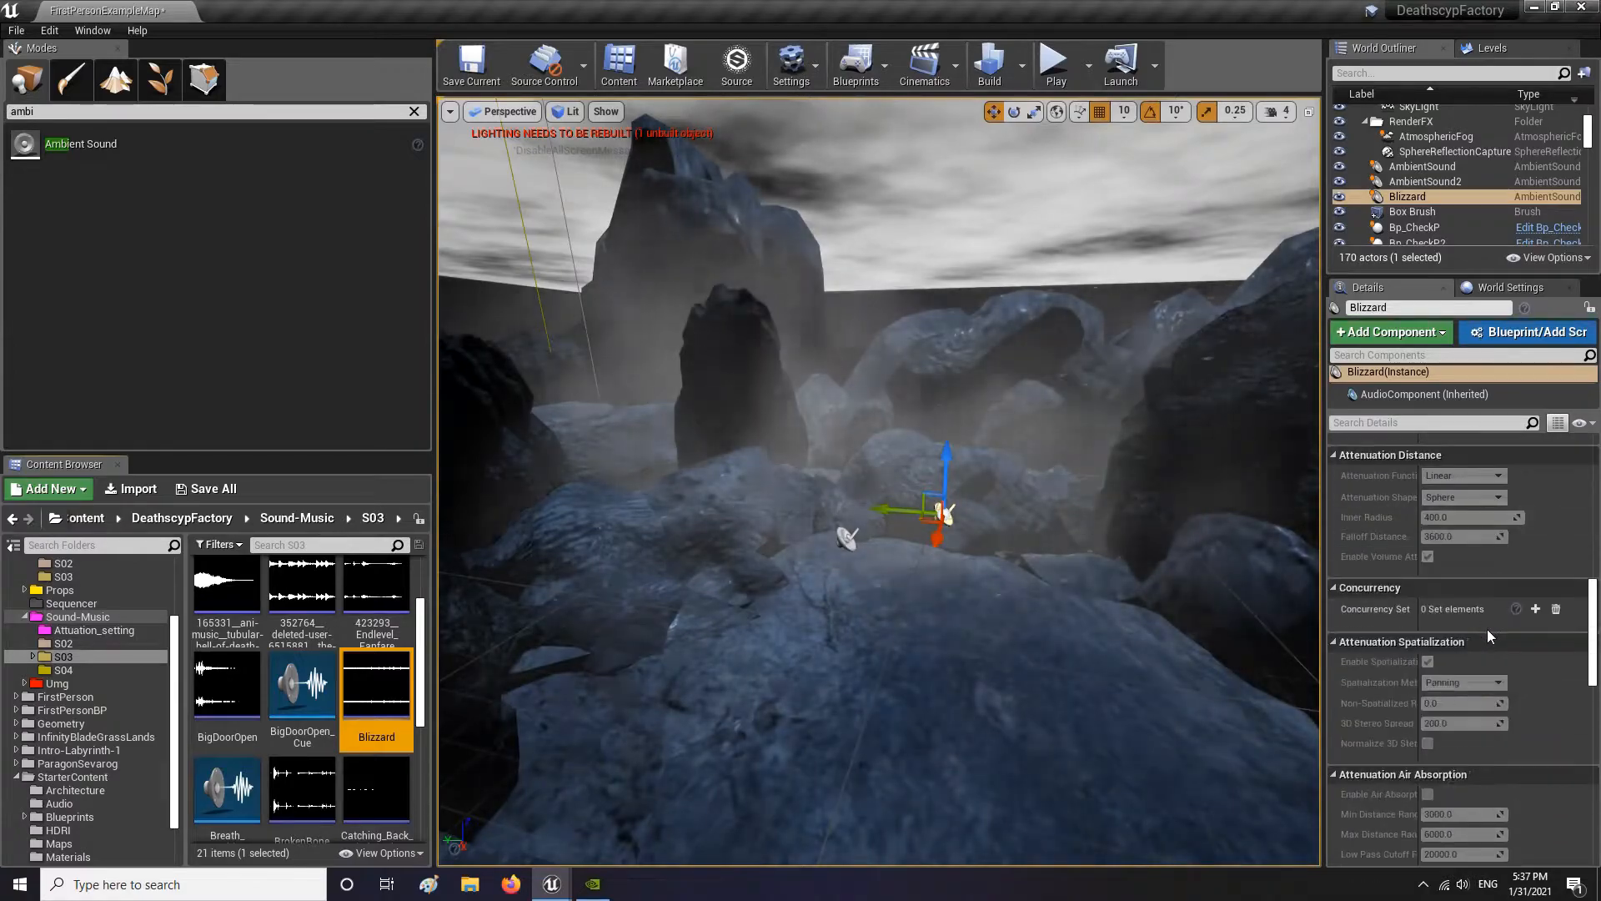
scroll(1488, 629, "down", 15)
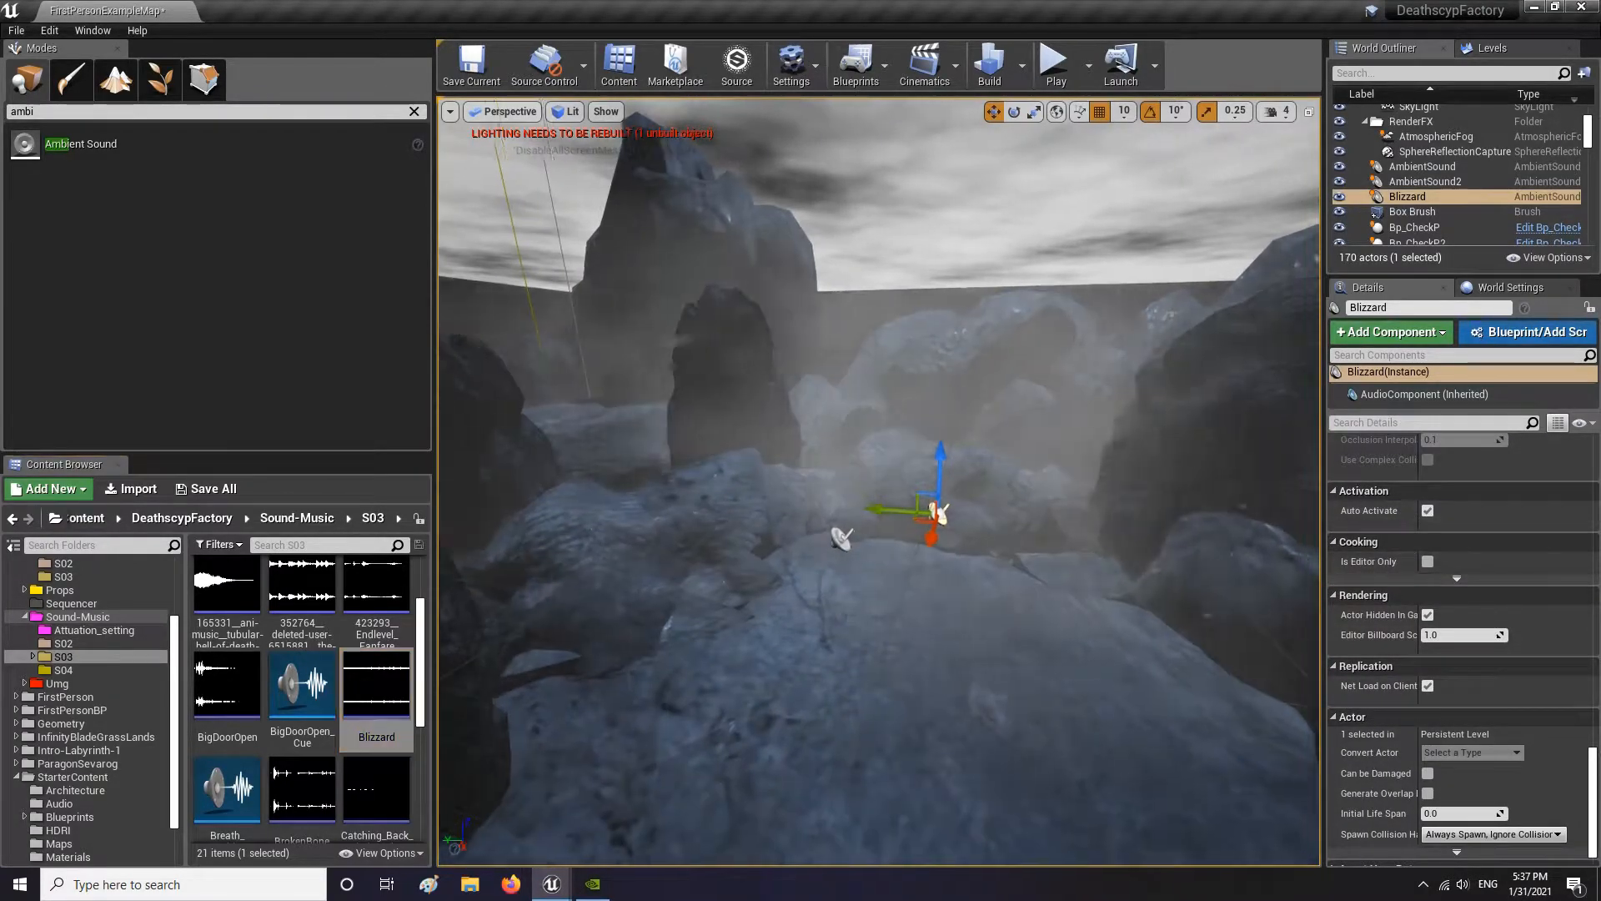
right_click_drag(856, 610, 917, 610)
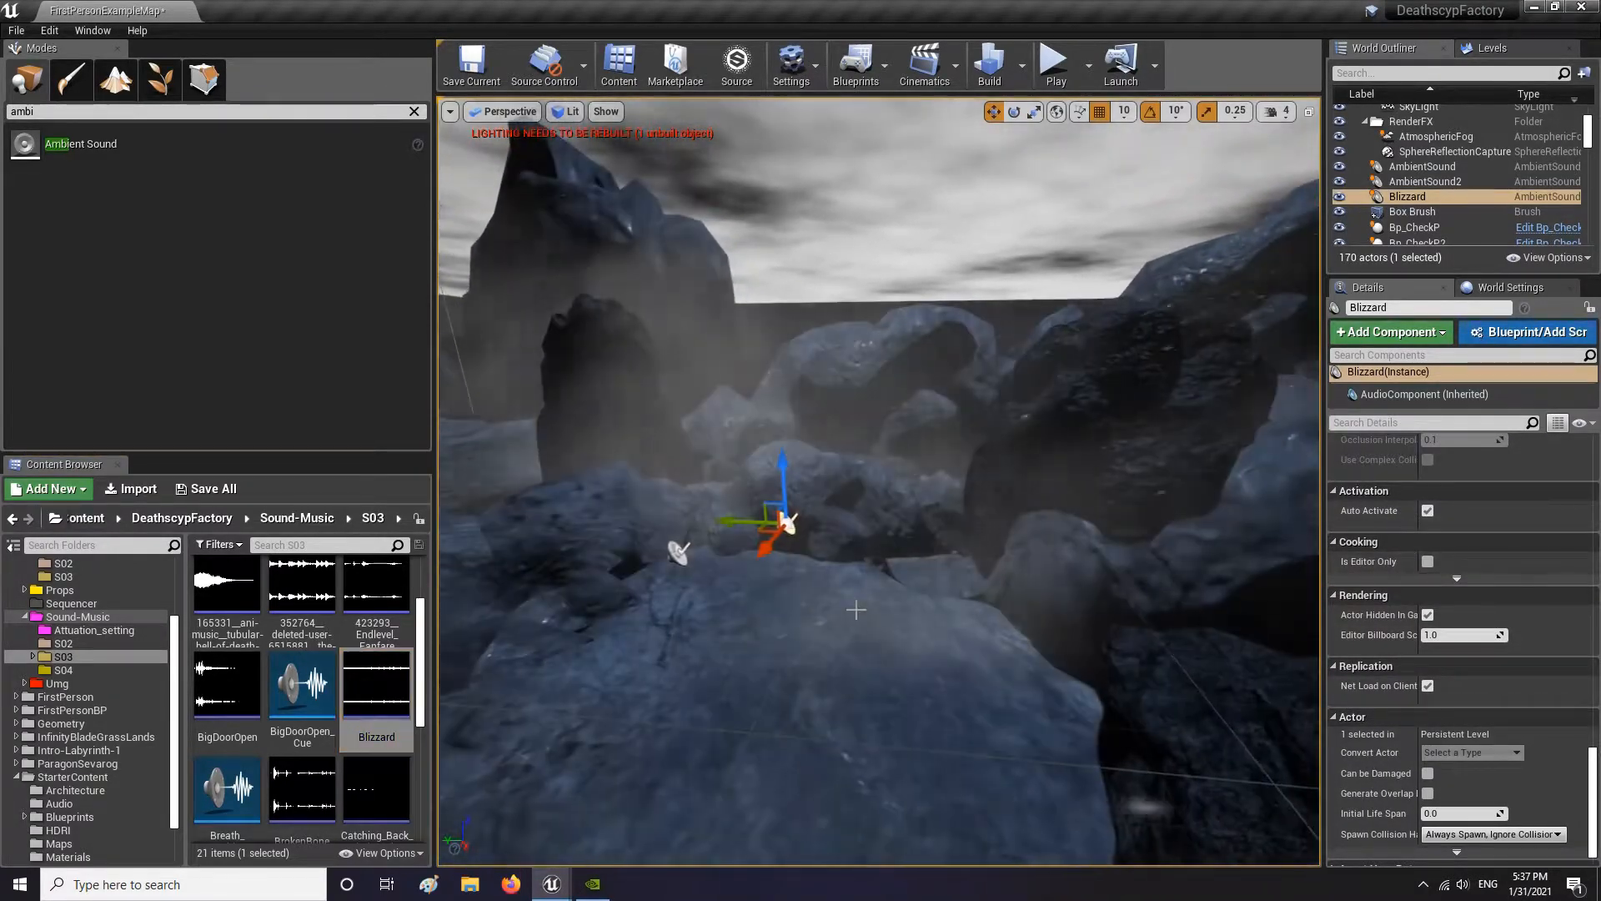
Delete the newly placed Blizzard ambient sound actor and focus the view on AmbientSound2
key("Delete")
left_click(677, 552)
key("f")
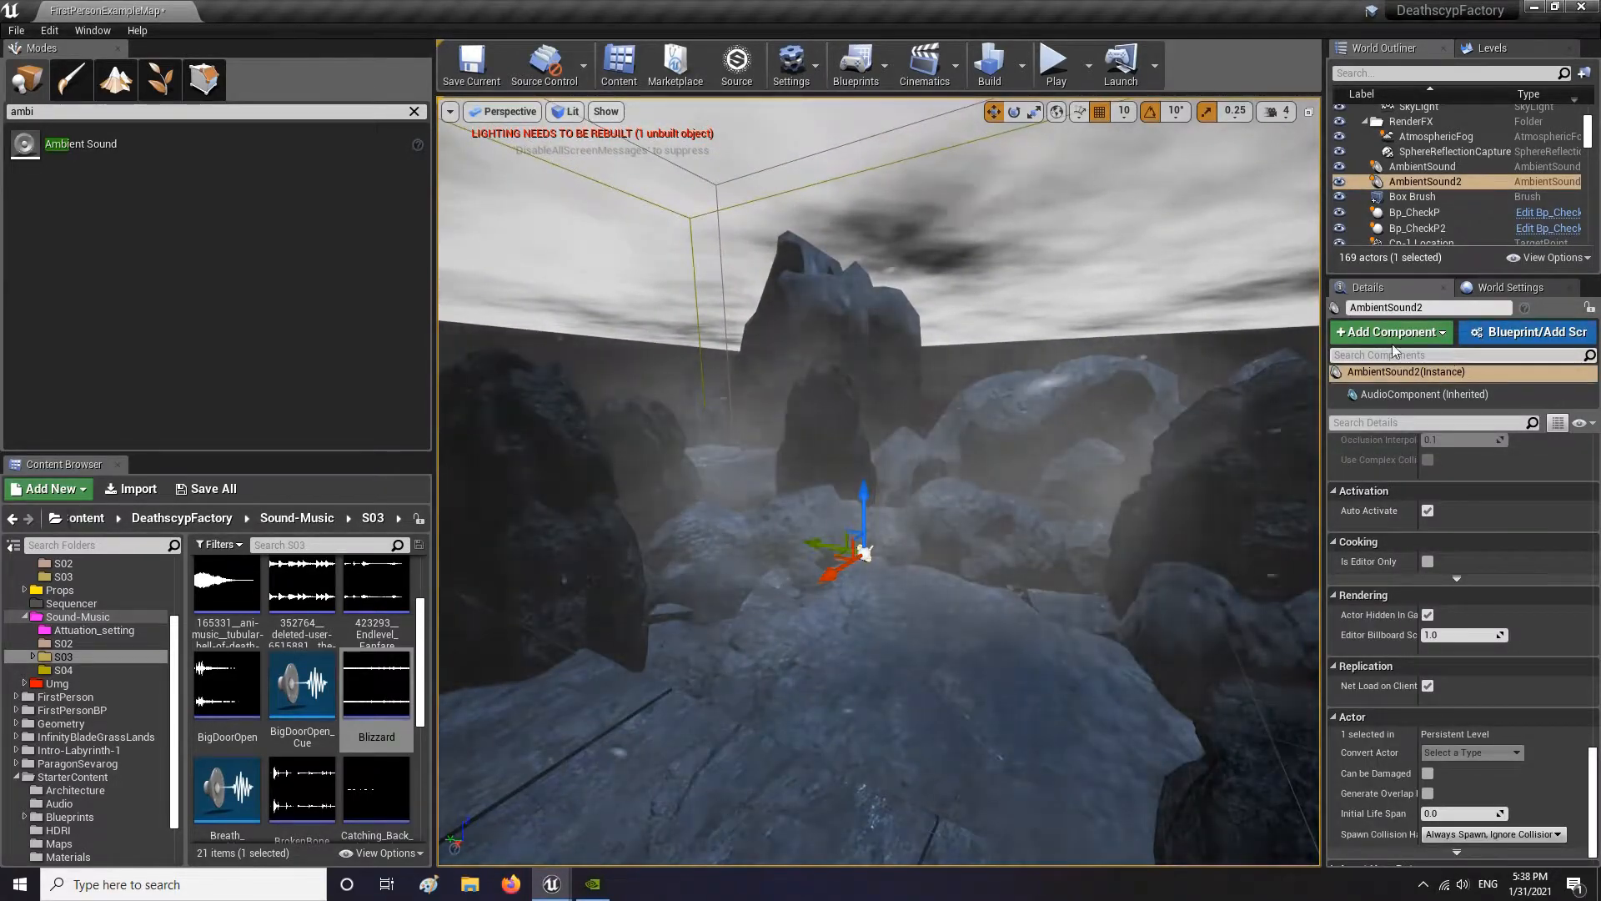
right_click_drag(864, 448, 776, 434)
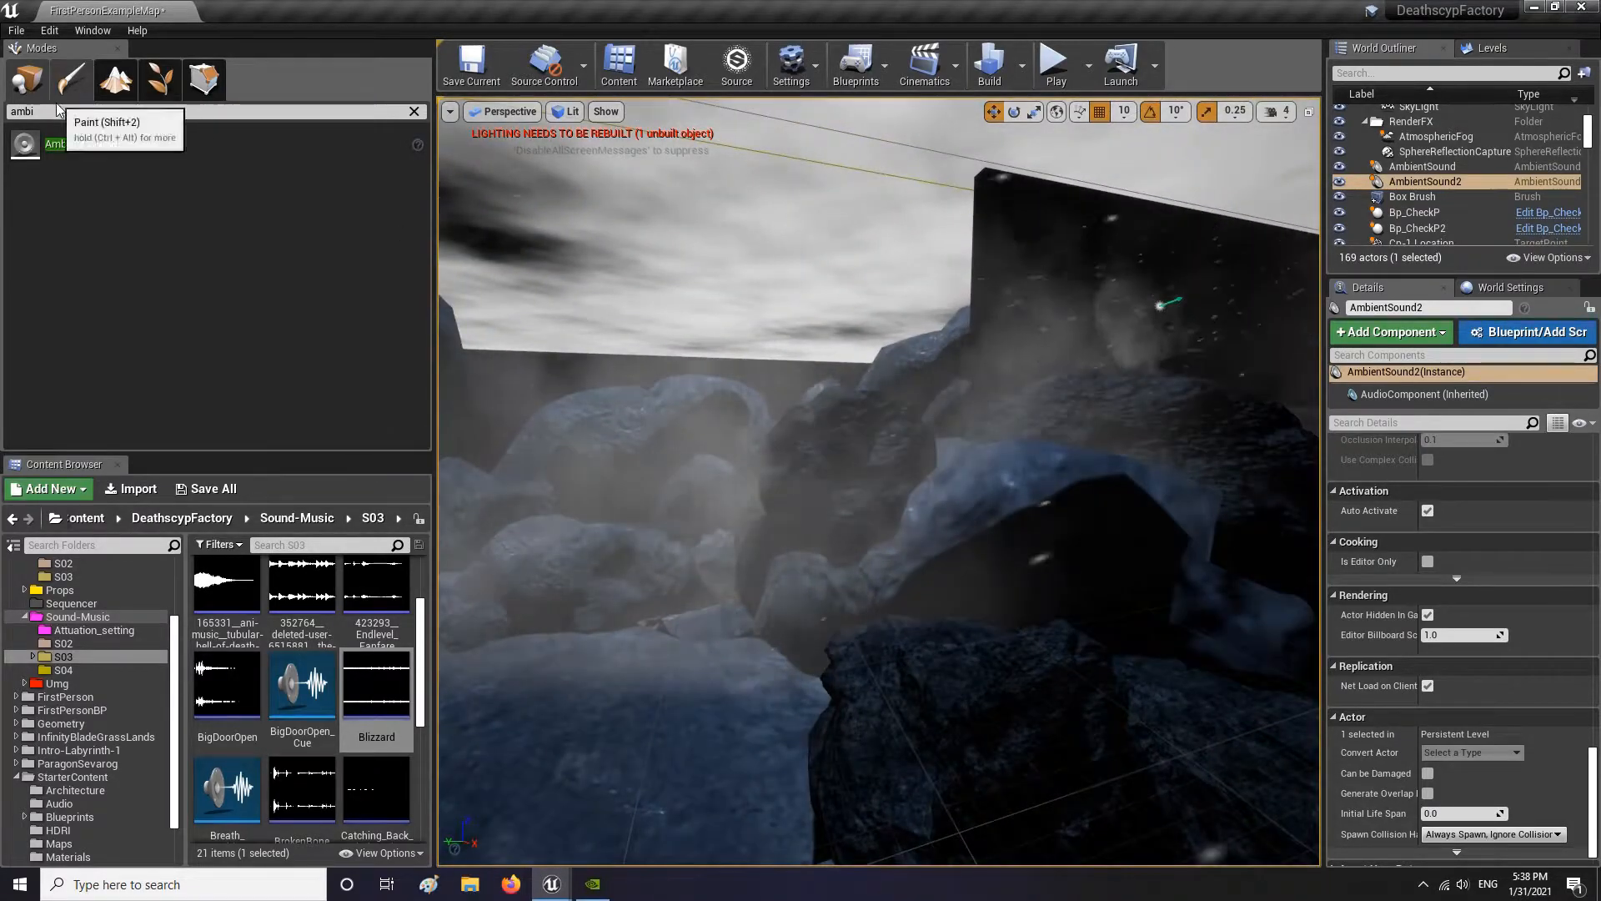
Clear the placeable actor search and select the P_Blizzard-5 emitter in the level
left_click_drag(42, 111, 8, 111)
key("BackSpace")
right_click_drag(878, 481, 1084, 482)
right_click_drag(861, 376, 801, 355)
left_click(861, 371)
right_click_drag(878, 482, 584, 476)
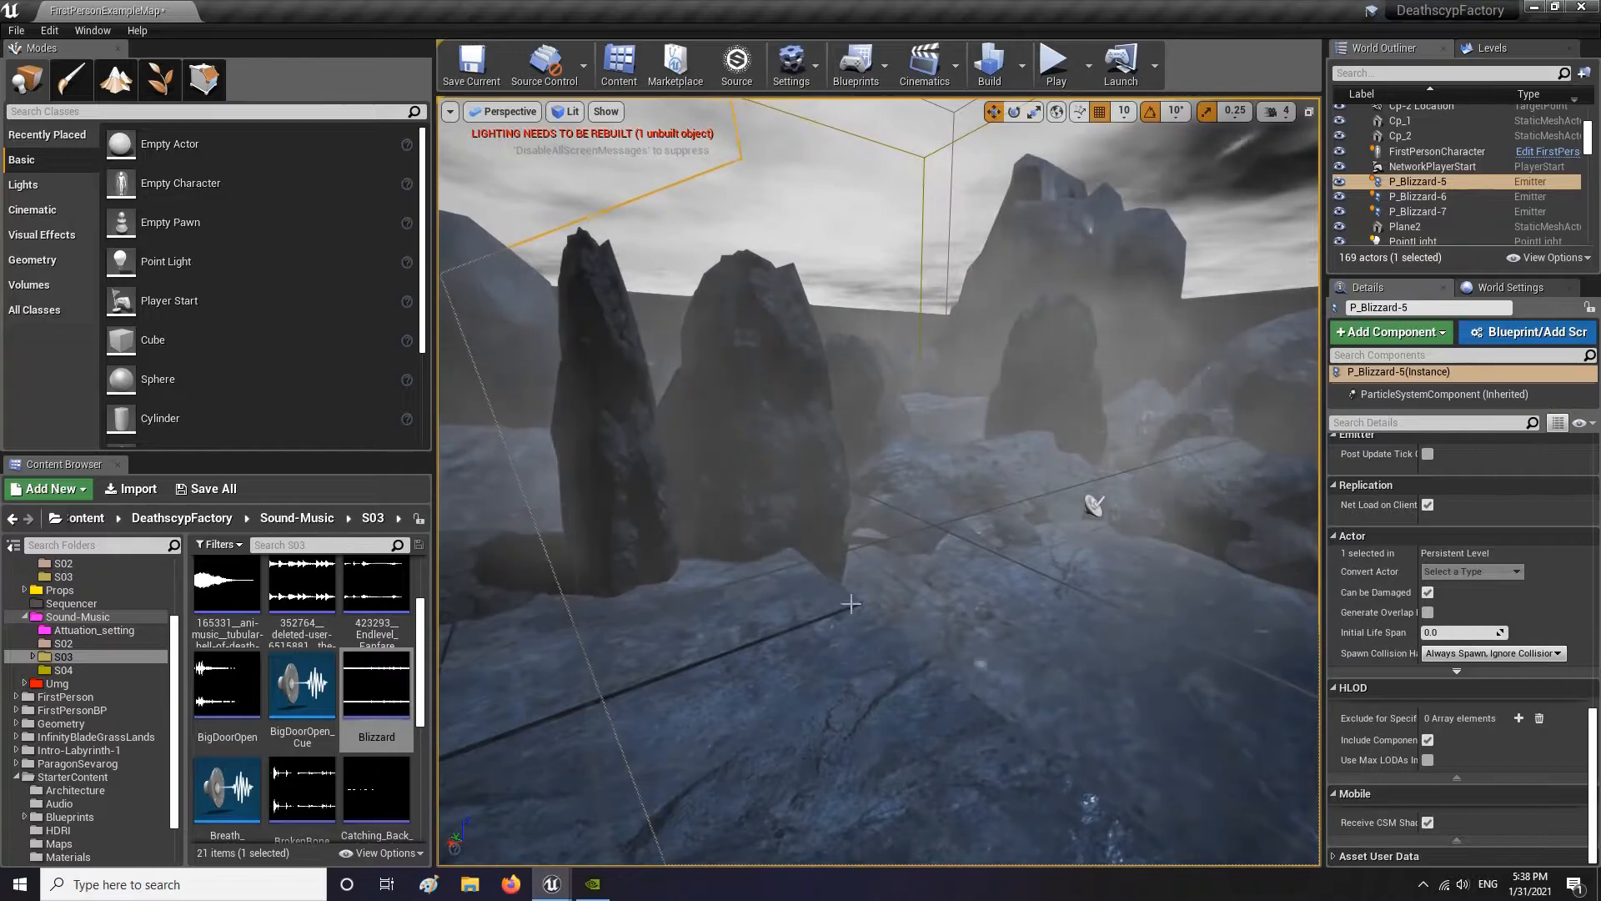
mouse_move(878, 481)
right_mouse_down()
mouse_move(1101, 433)
mouse_move(892, 481)
mouse_move(908, 481)
right_mouse_up()
Switch to the P_Blizzard-2 particle editor and arrange its window so the blizzard in the level can be seen beside it
left_click(554, 882)
left_click(671, 824)
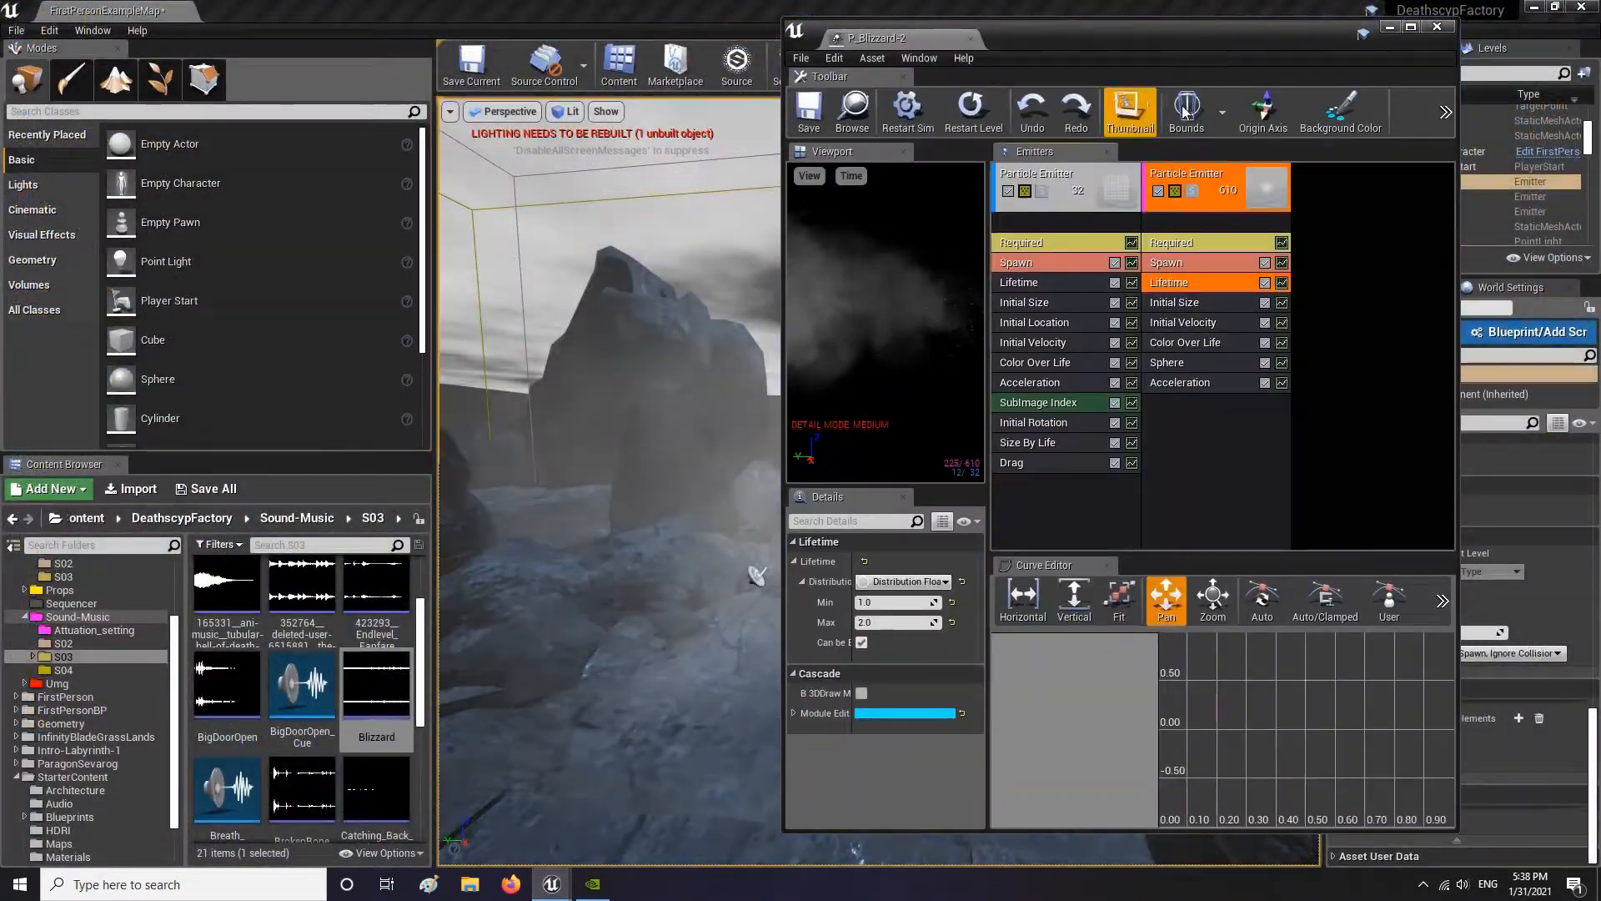
left_click(1411, 26)
right_click(699, 412)
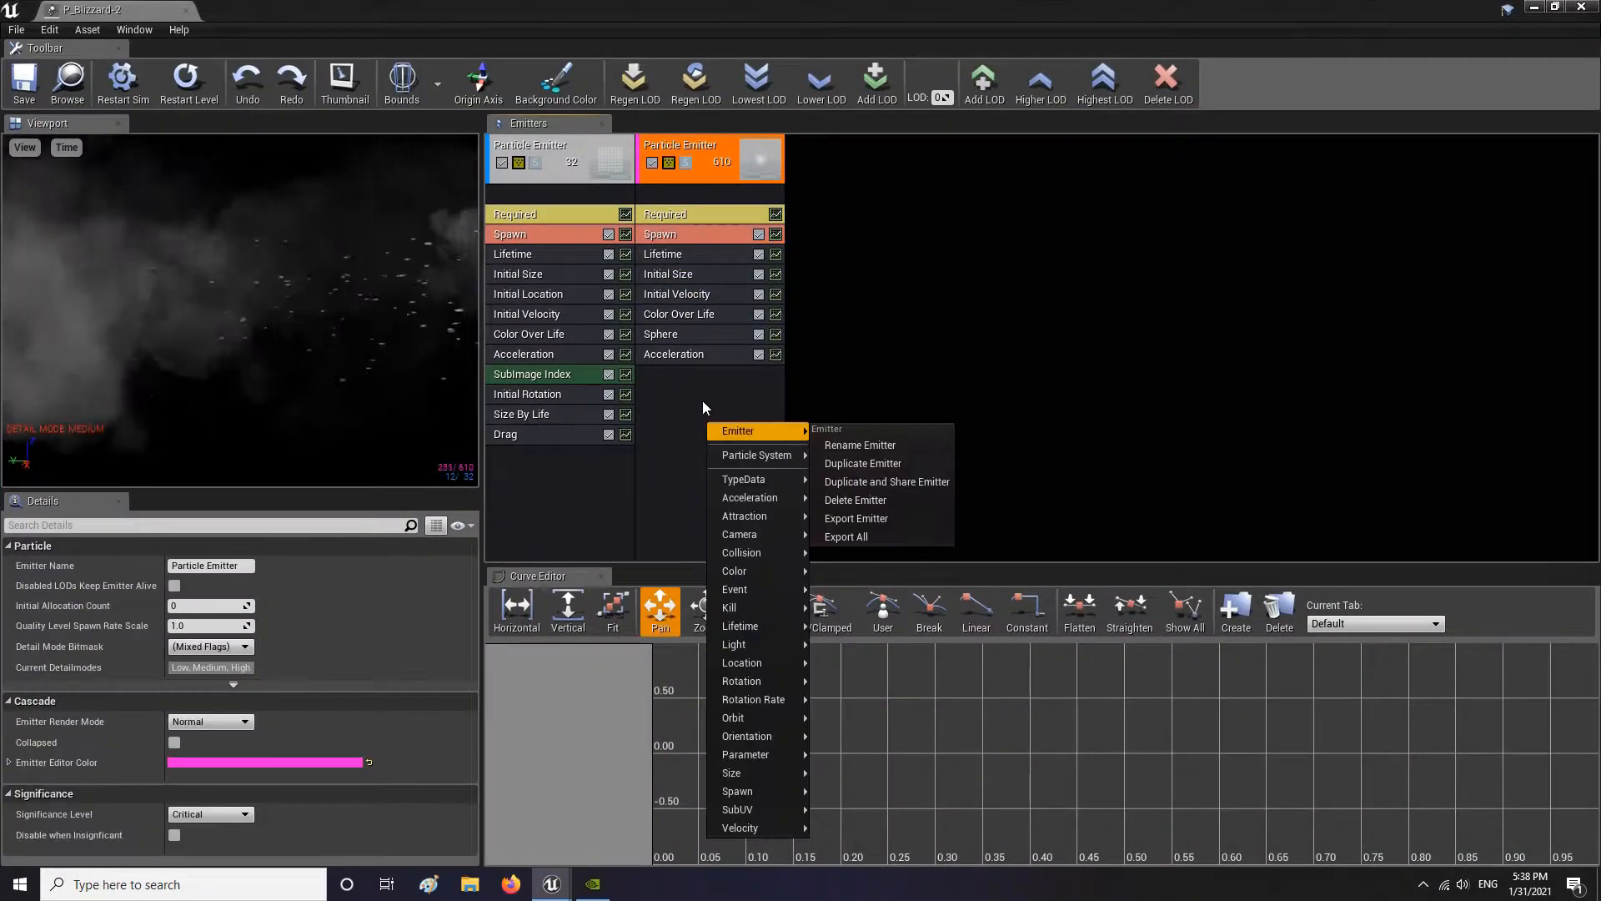
left_click(693, 373)
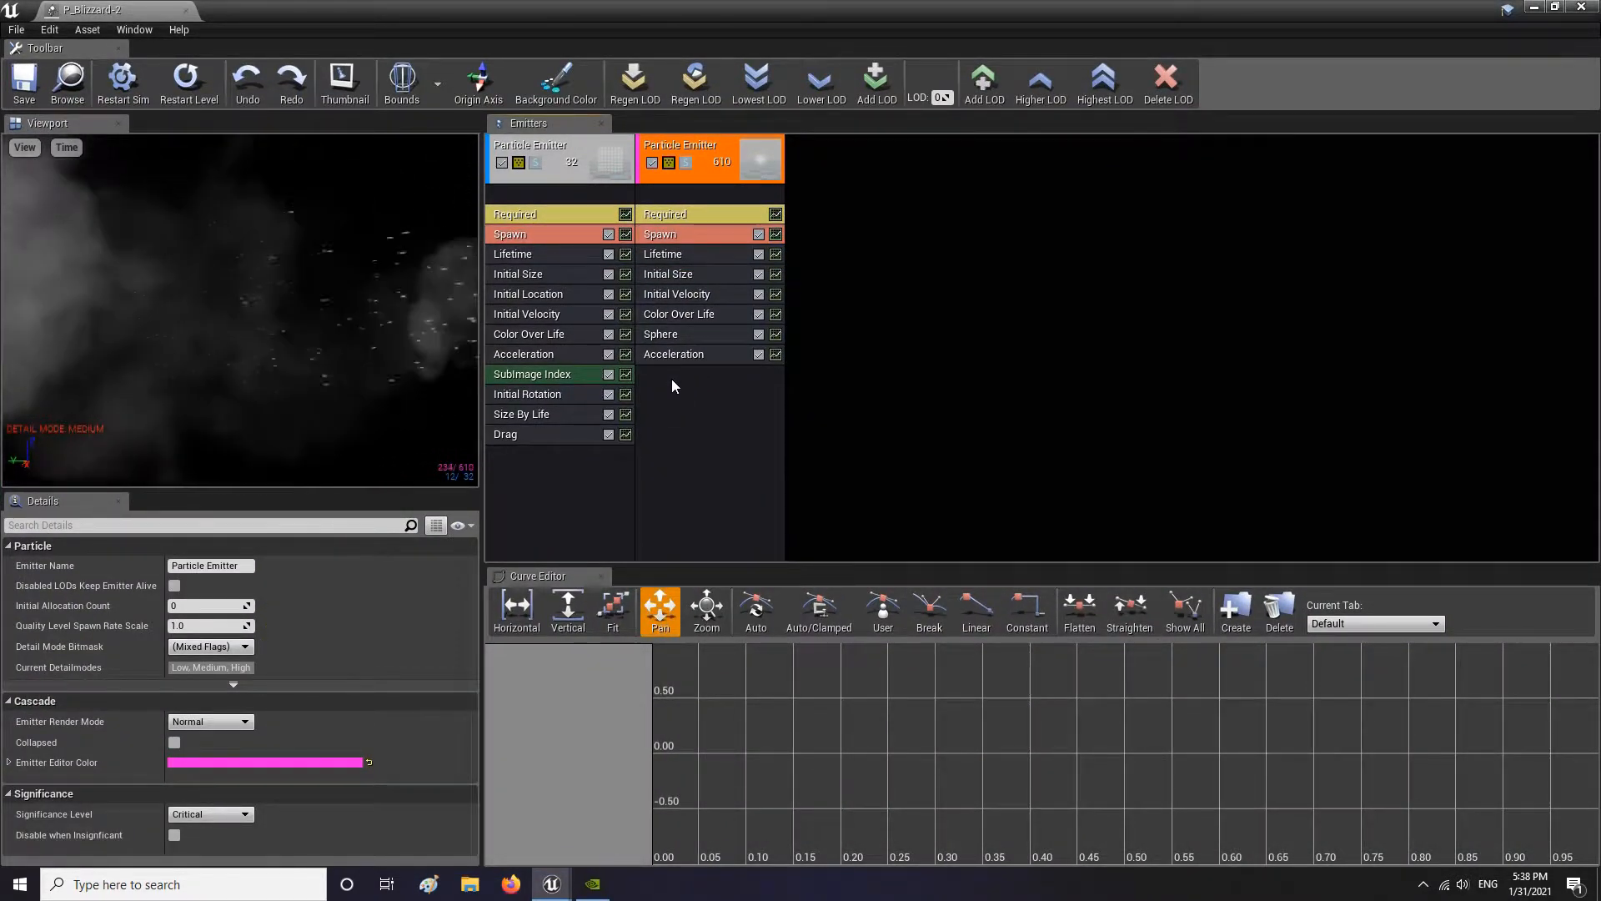
left_click_drag(853, 9, 1217, 20)
right_click_drag(647, 481, 751, 505)
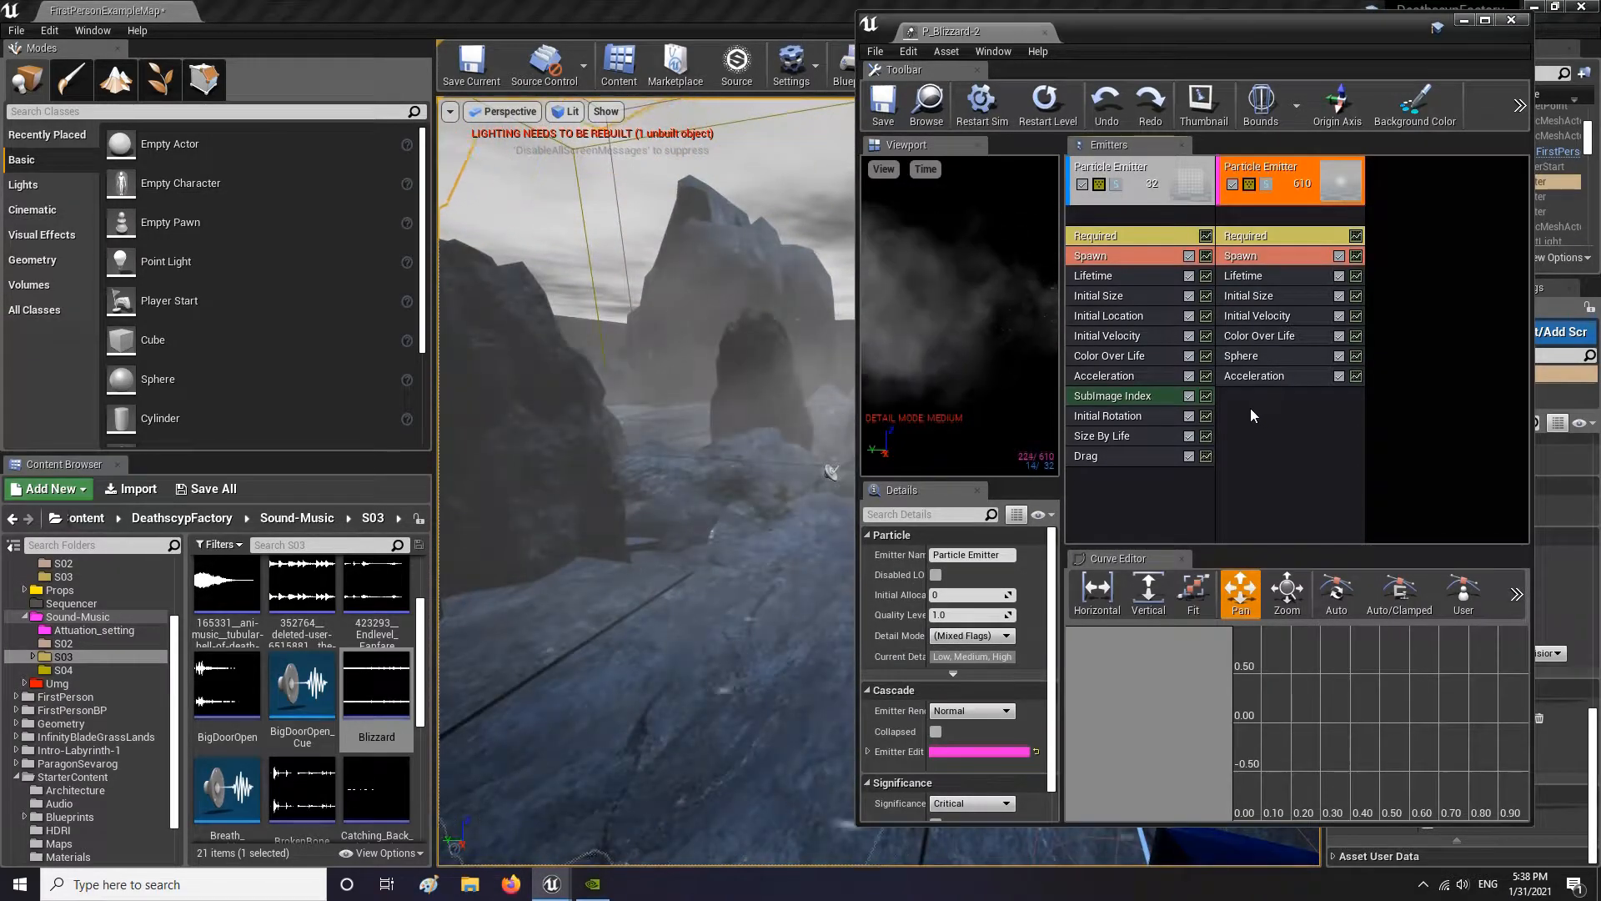
right_click(1251, 408)
mouse_move(1301, 754)
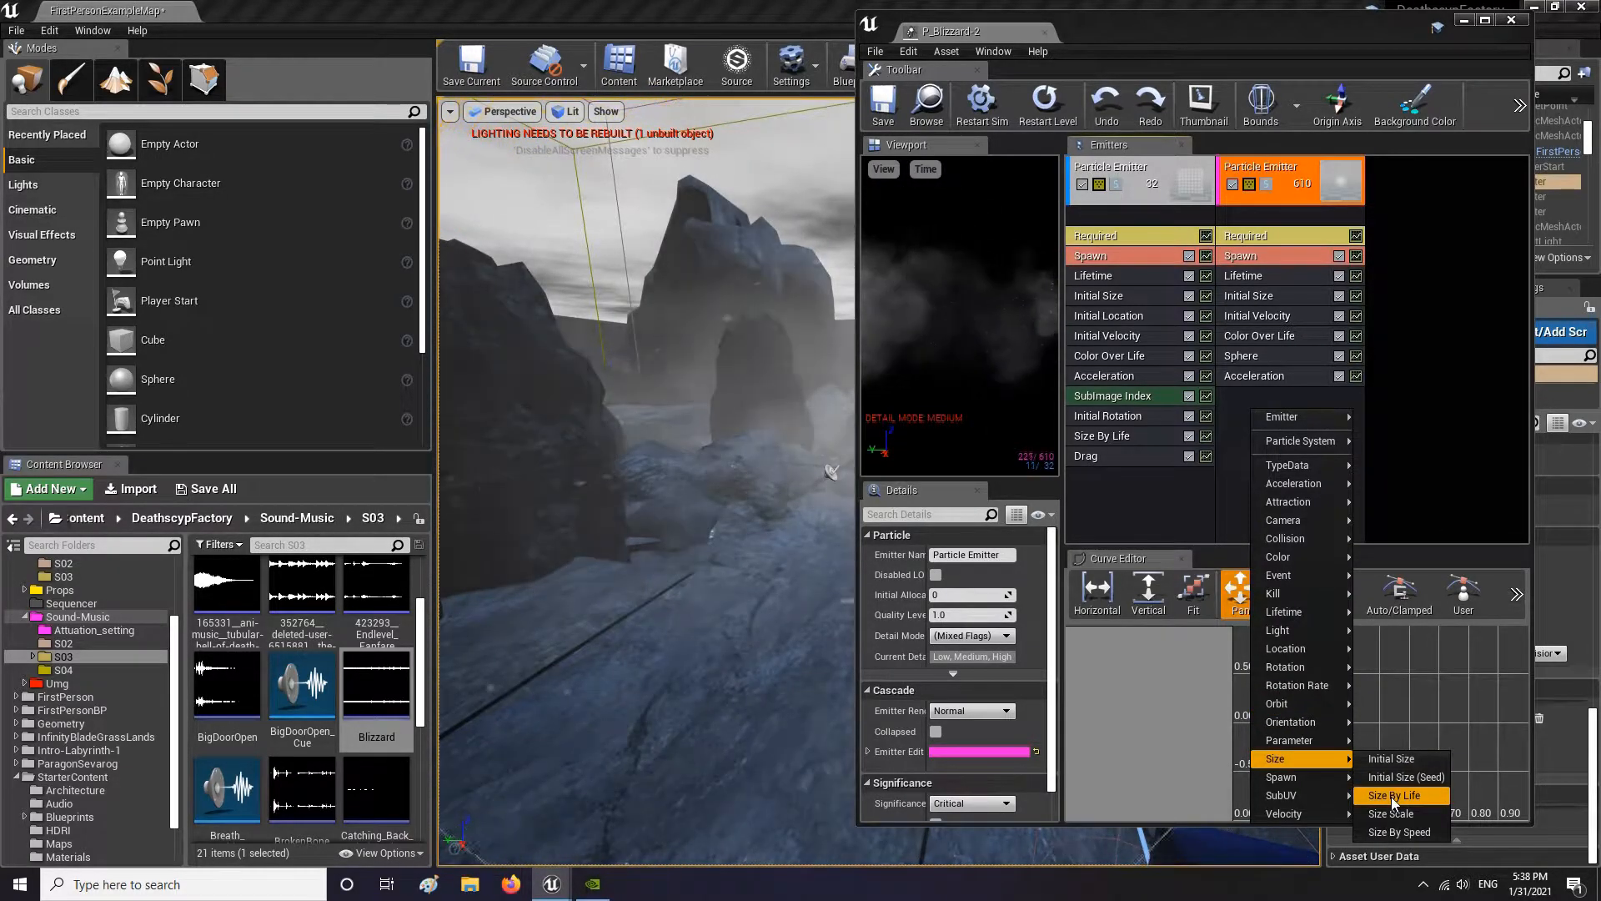
left_click(1391, 795)
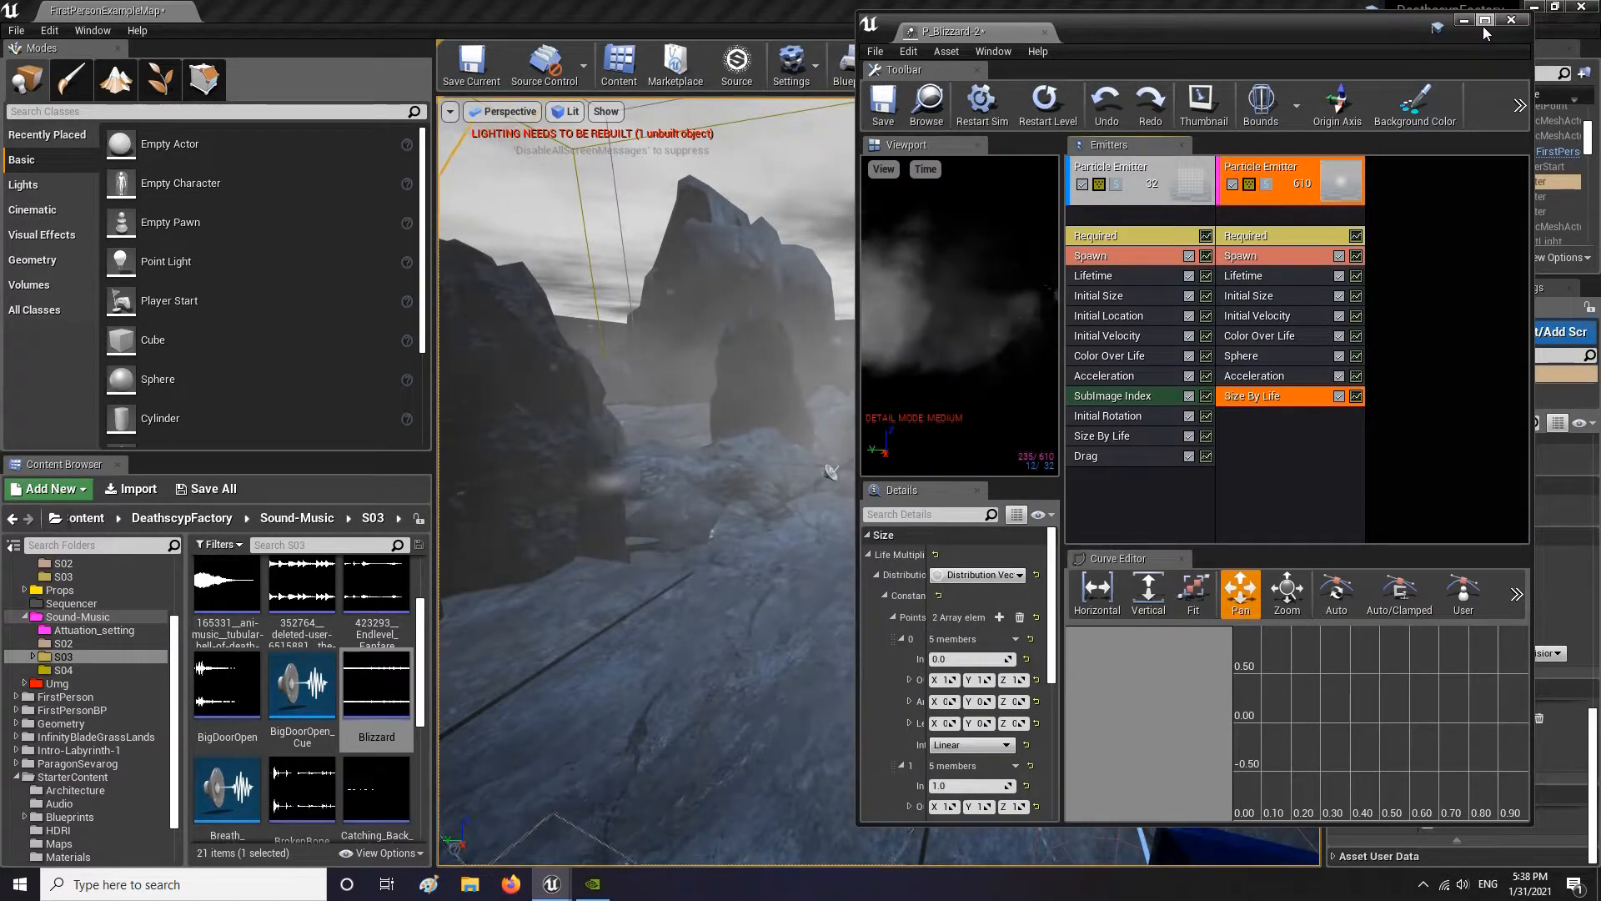
key("Delete")
Add a Size By Speed module to the snow sprite emitter of P_Blizzard-2
right_click(1260, 400)
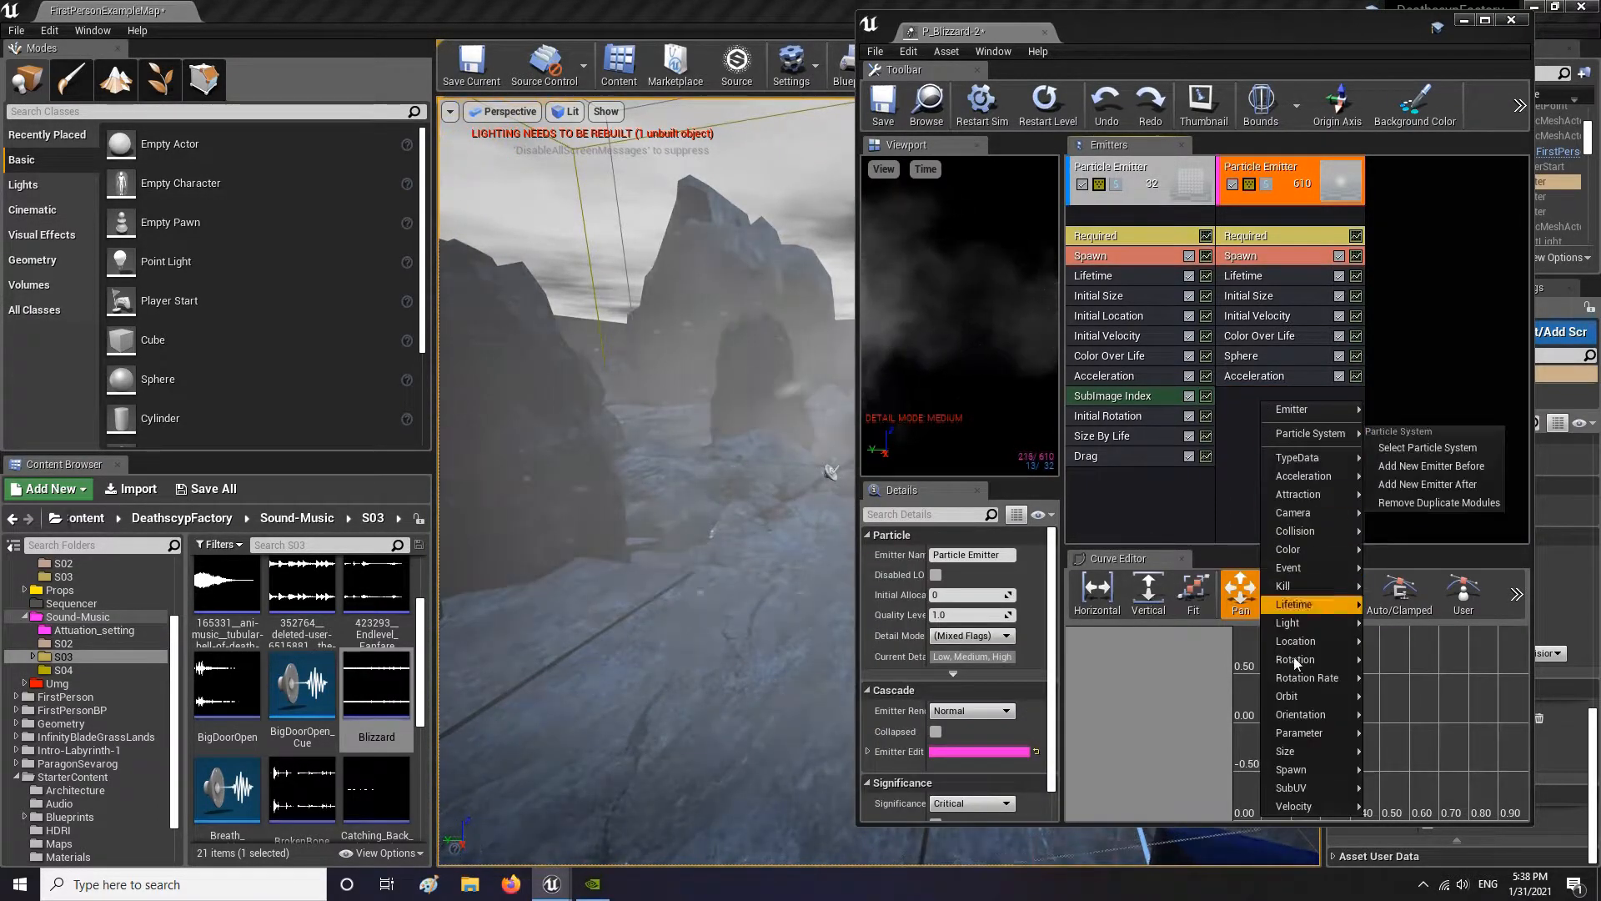
mouse_move(1315, 753)
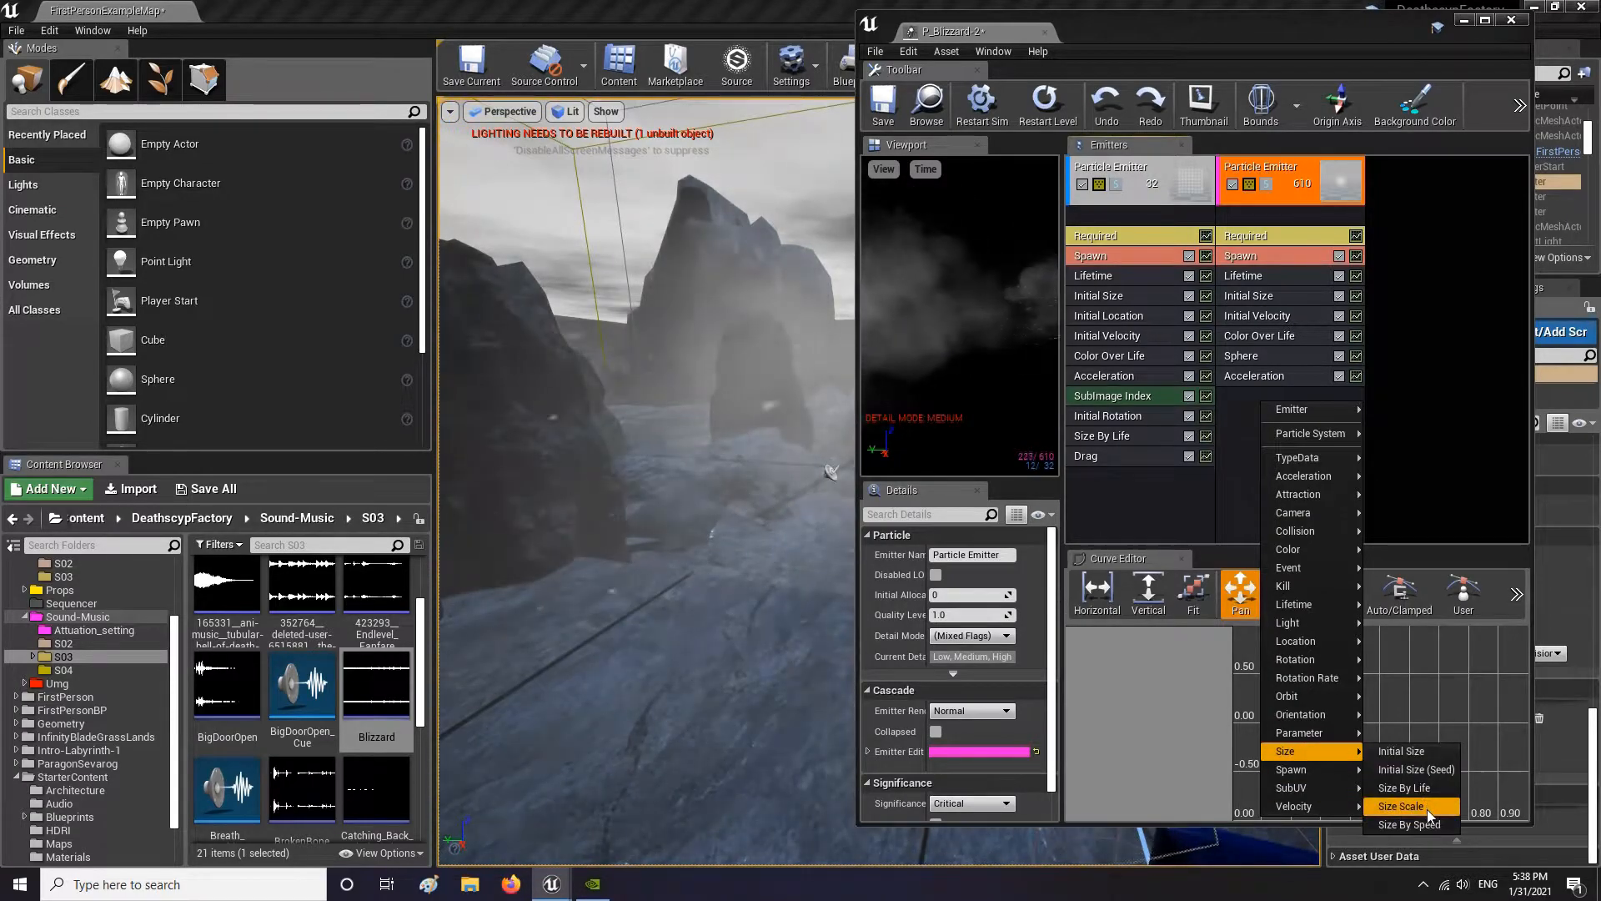
left_click(1428, 824)
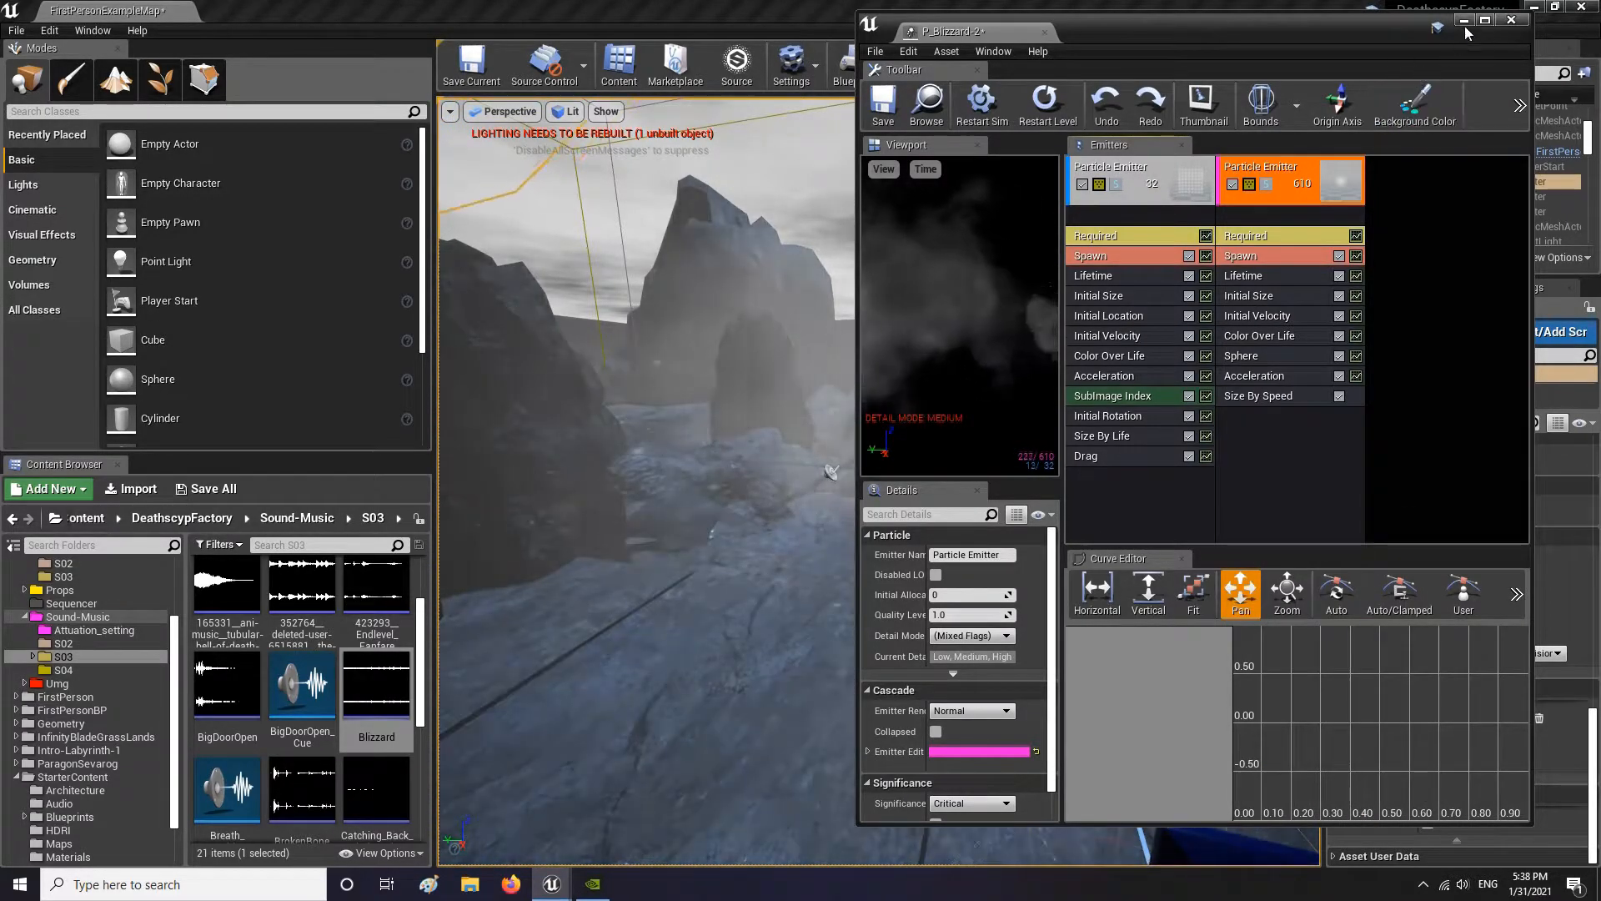
right_click_drag(689, 546, 822, 542)
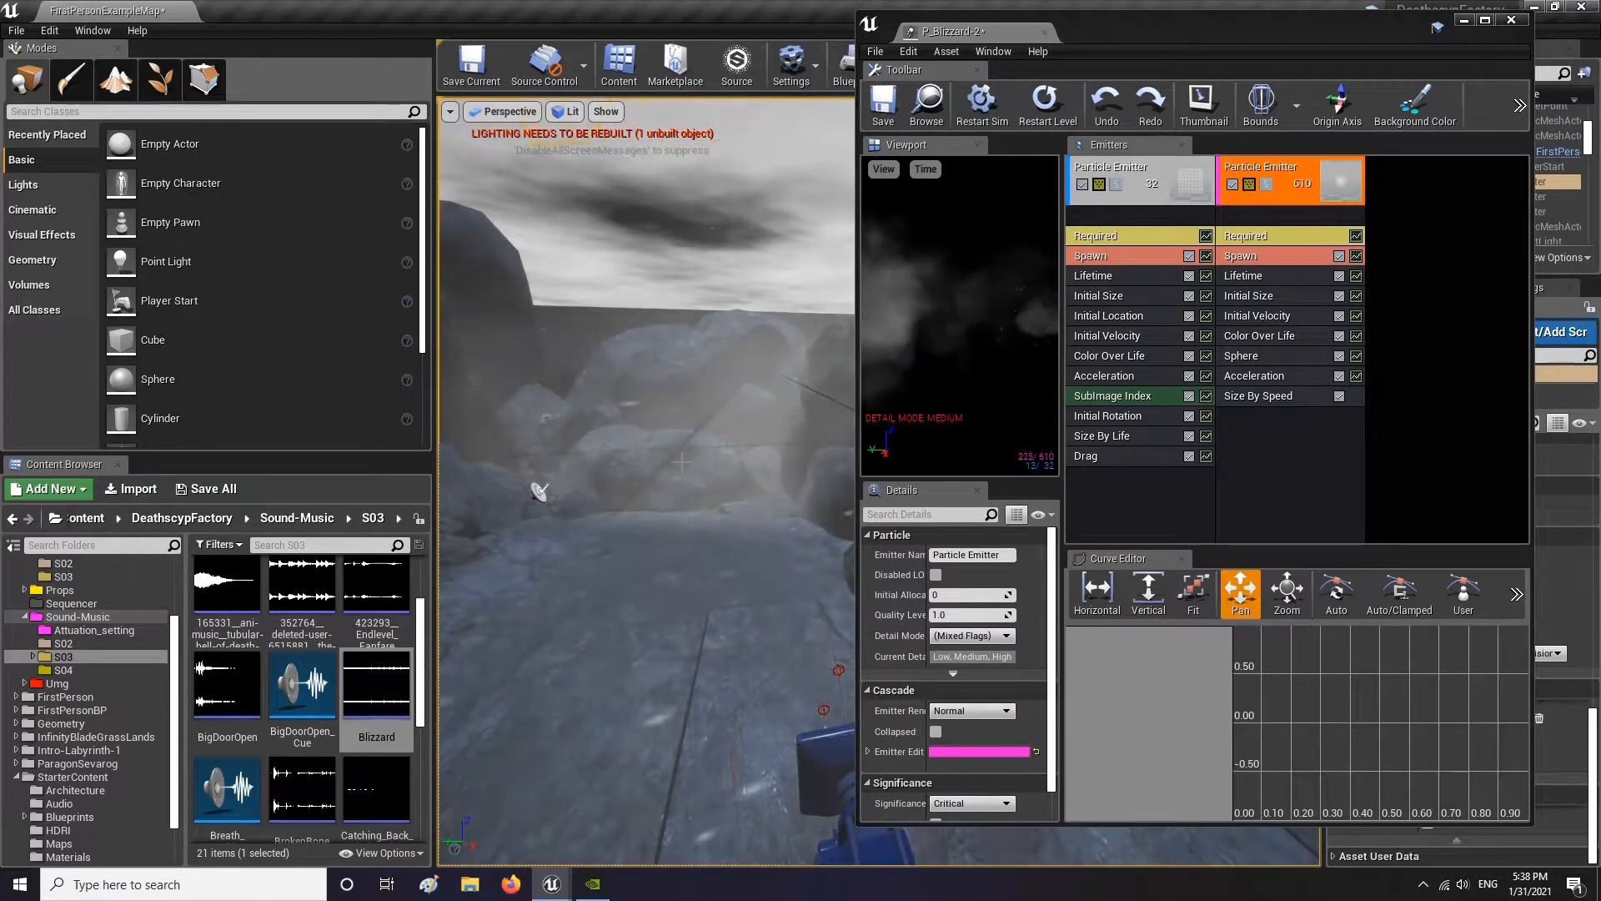
Set the Size By Speed module's speed scale to 0.5 in both X and Y
left_click(1259, 397)
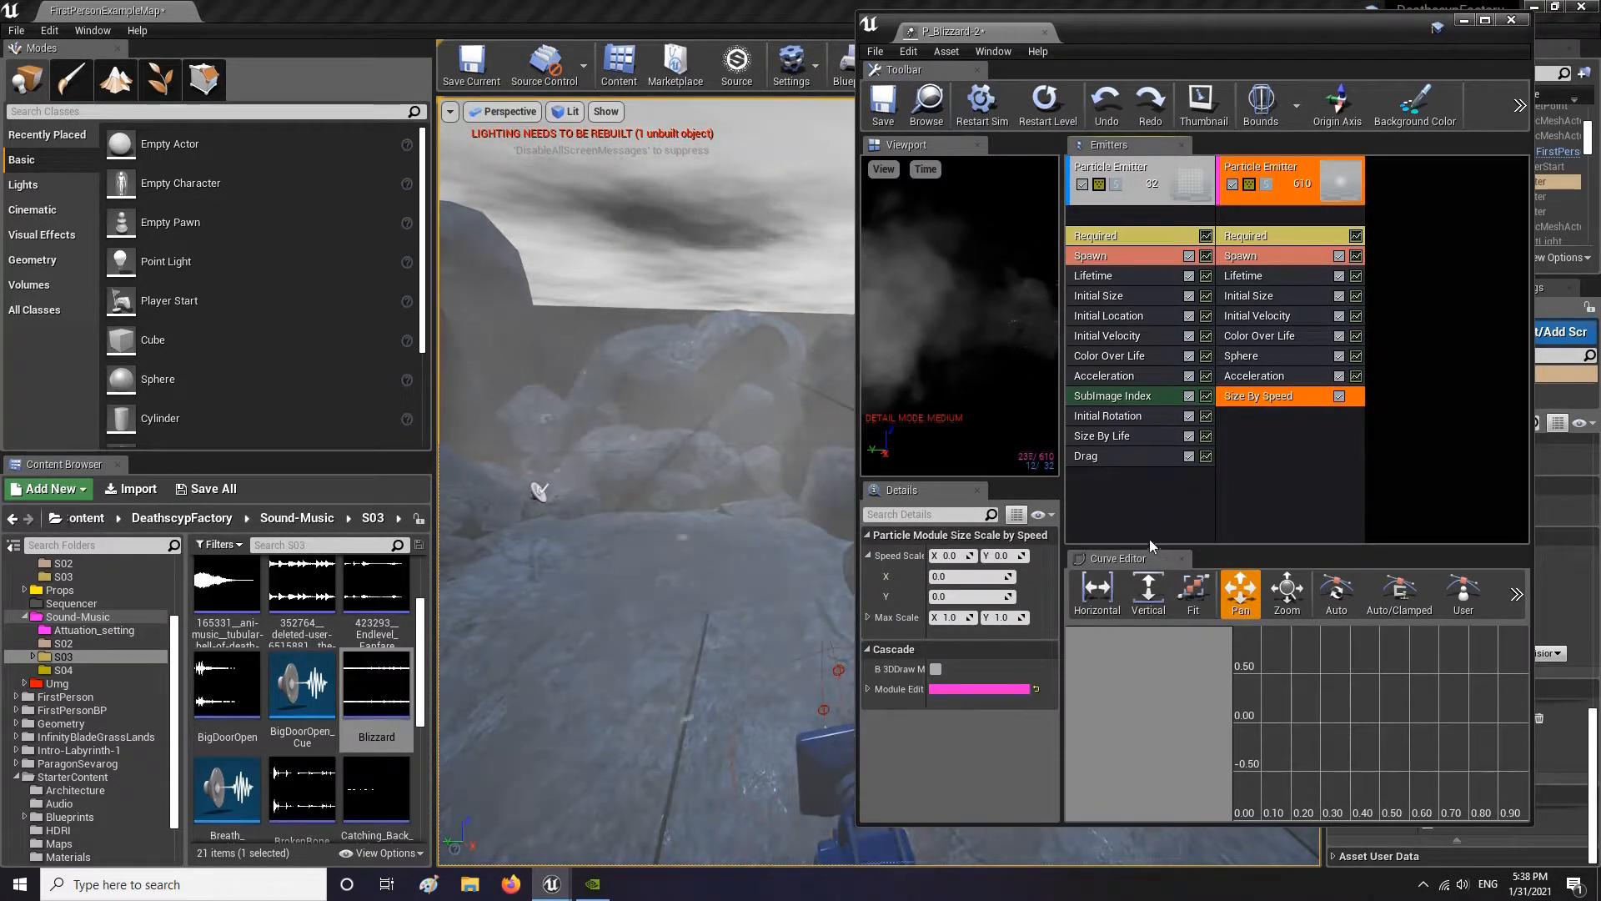
key("super+Up")
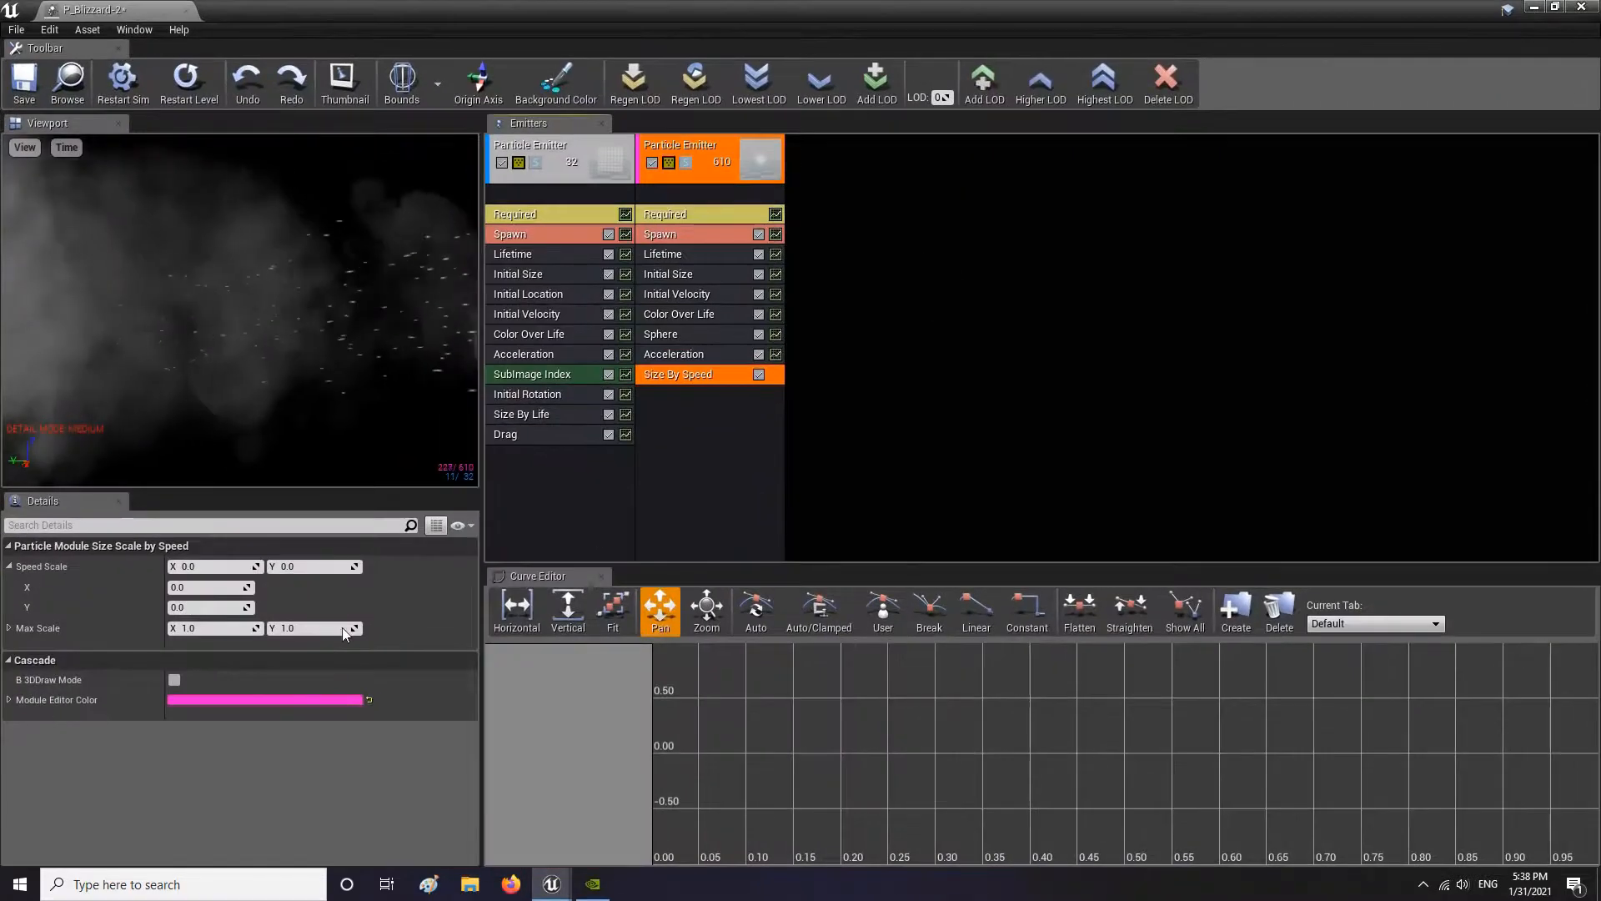
left_click(209, 567)
type("0.5")
left_click(300, 567)
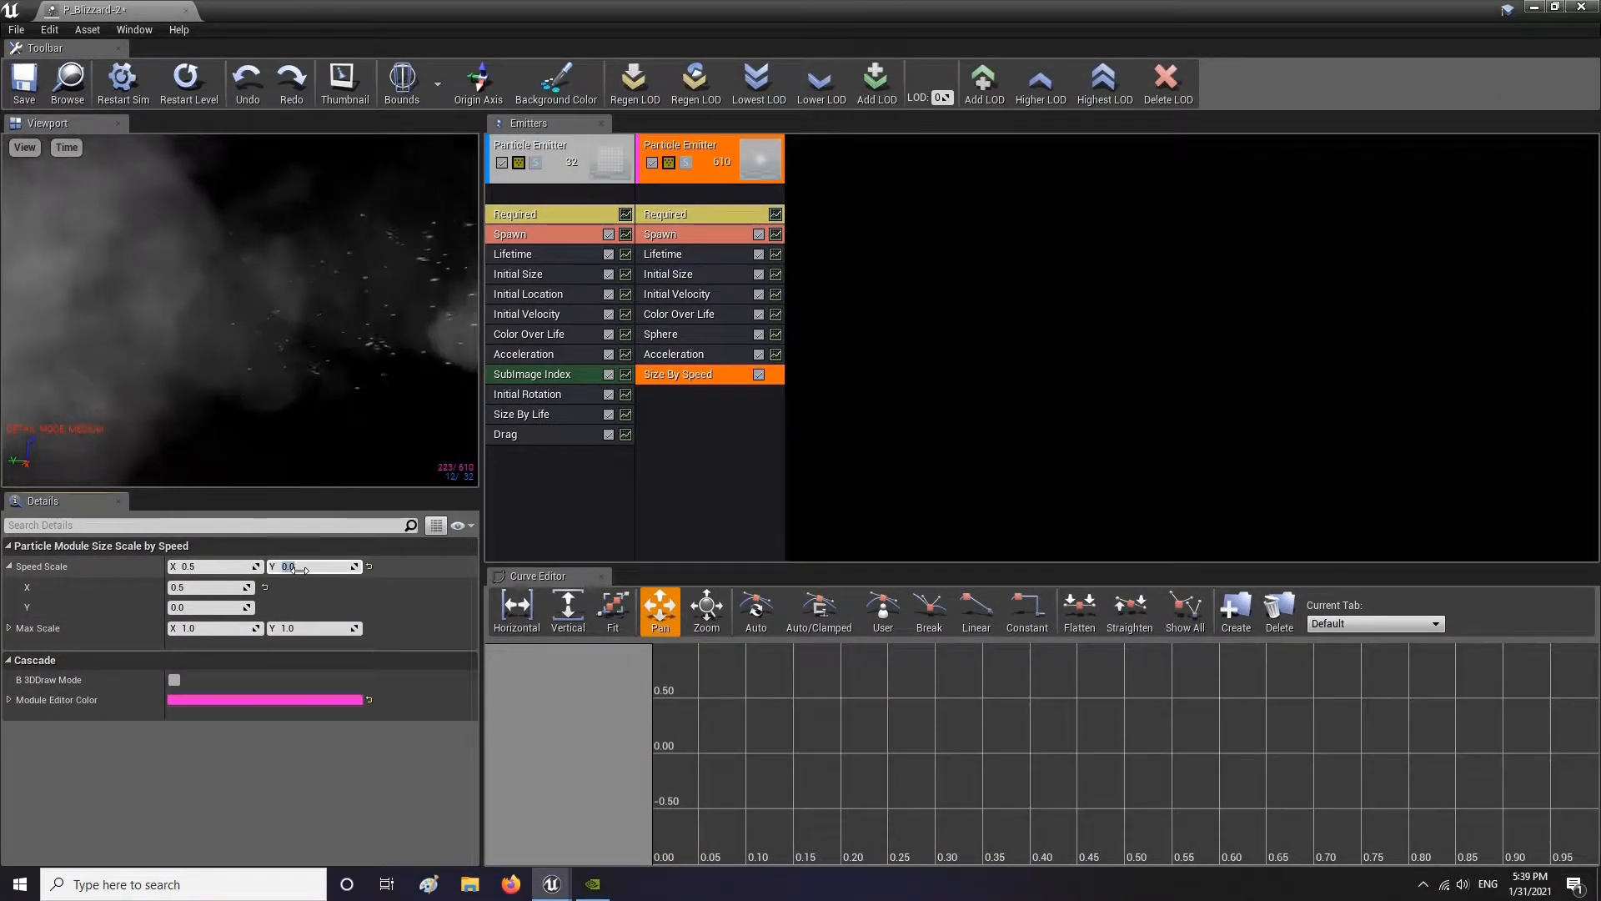
type("0.50")
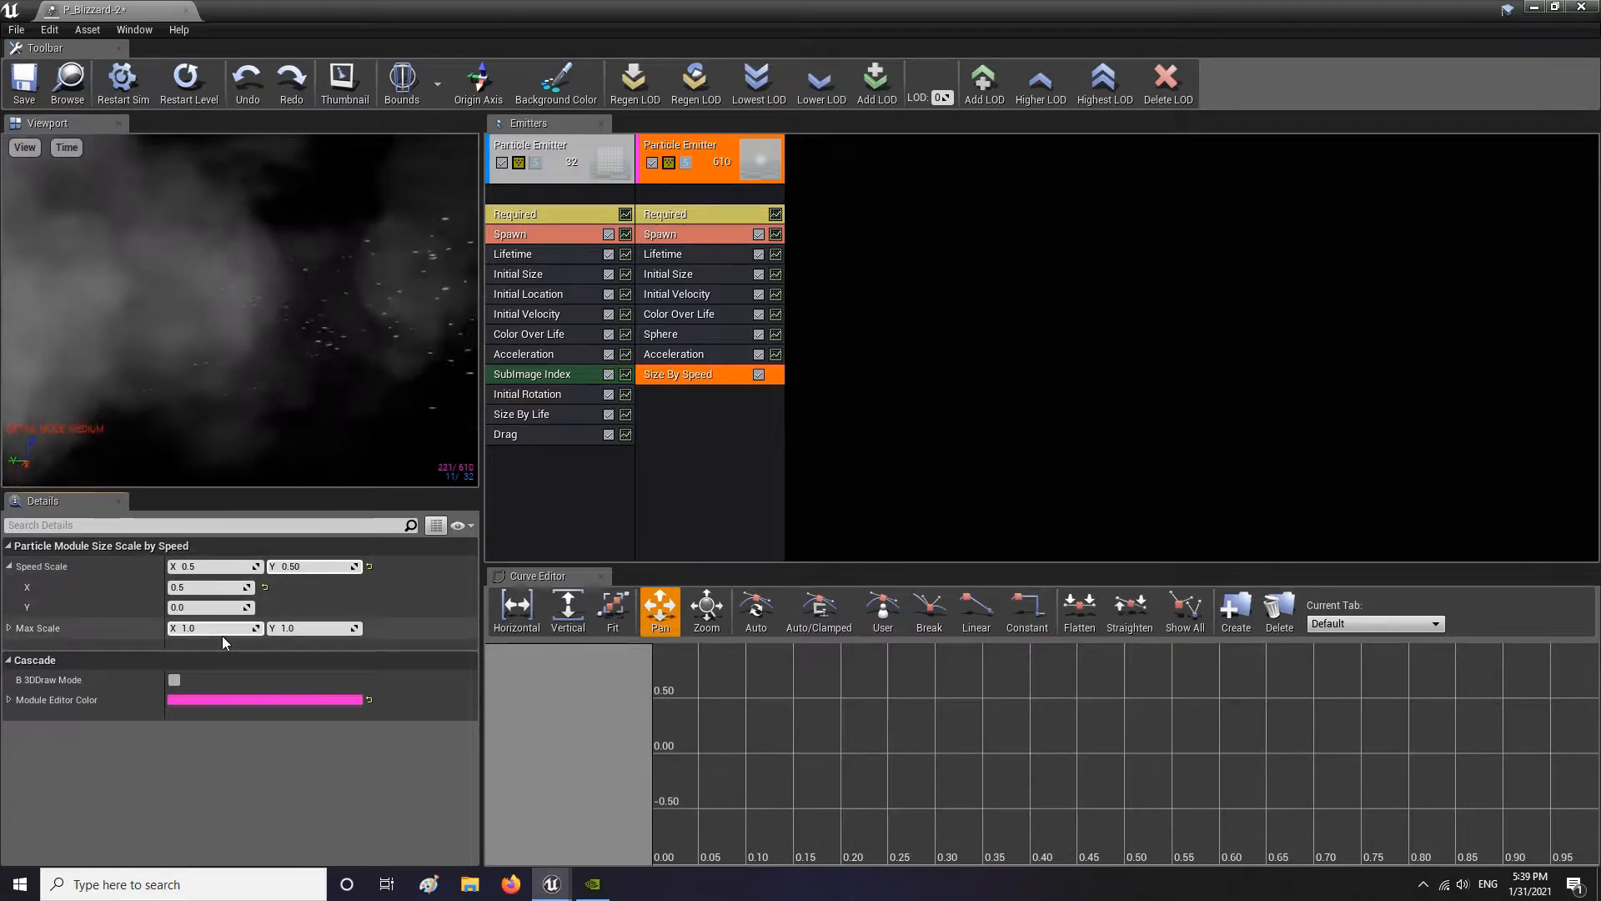
Set the Size By Speed module's max scale Y to 2, and save and close P_Blizzard-2
left_click(223, 634)
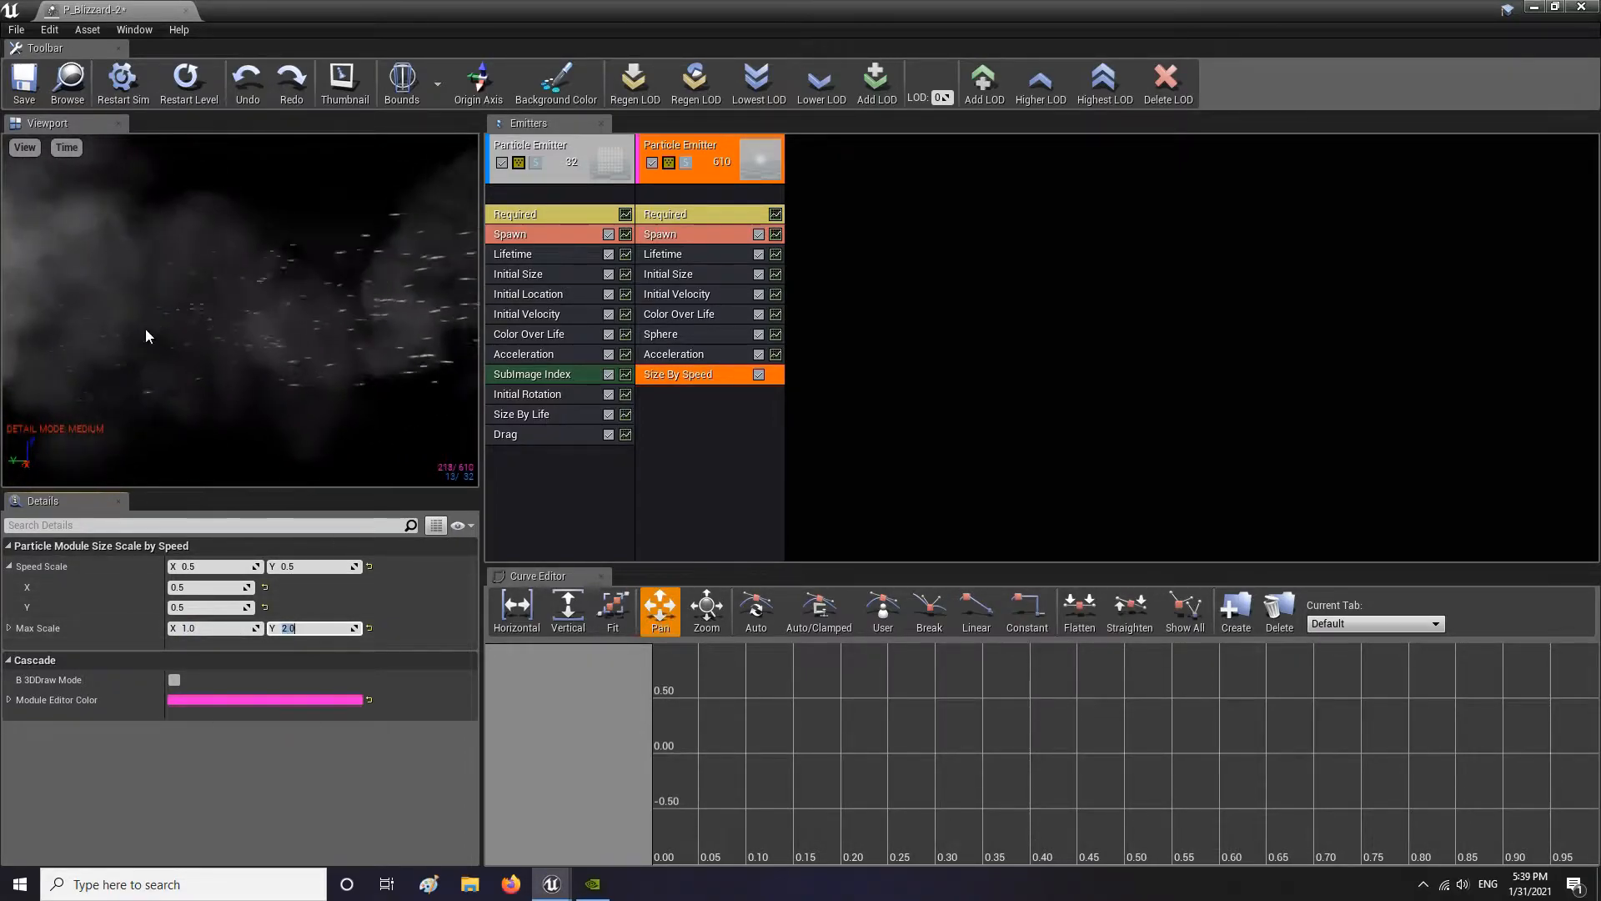
left_click(25, 100)
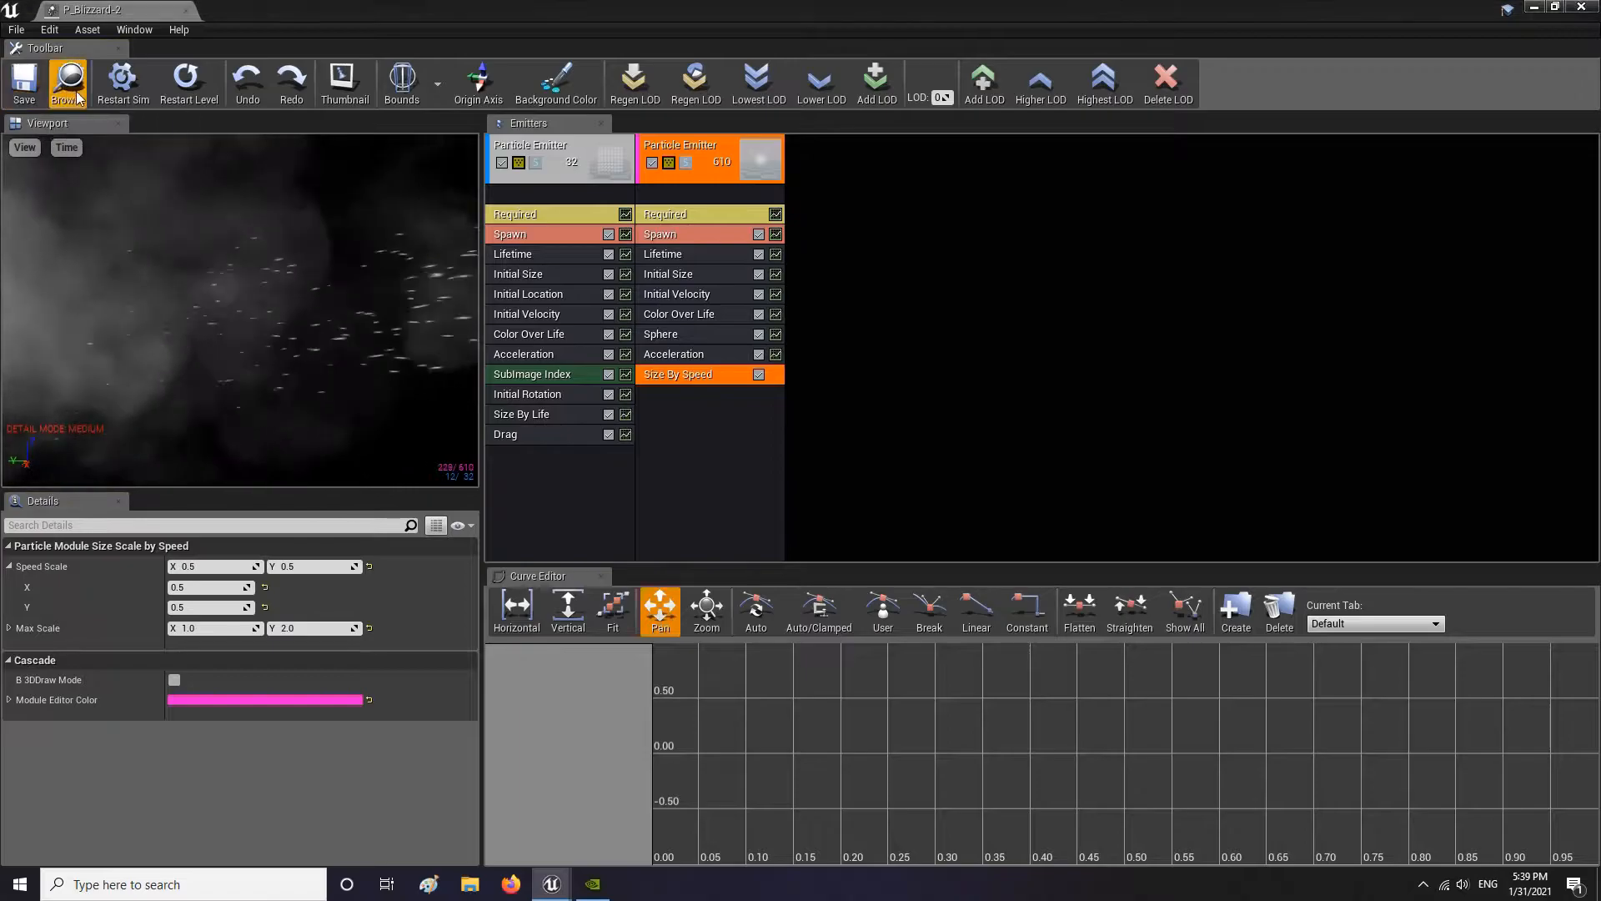
left_click(186, 9)
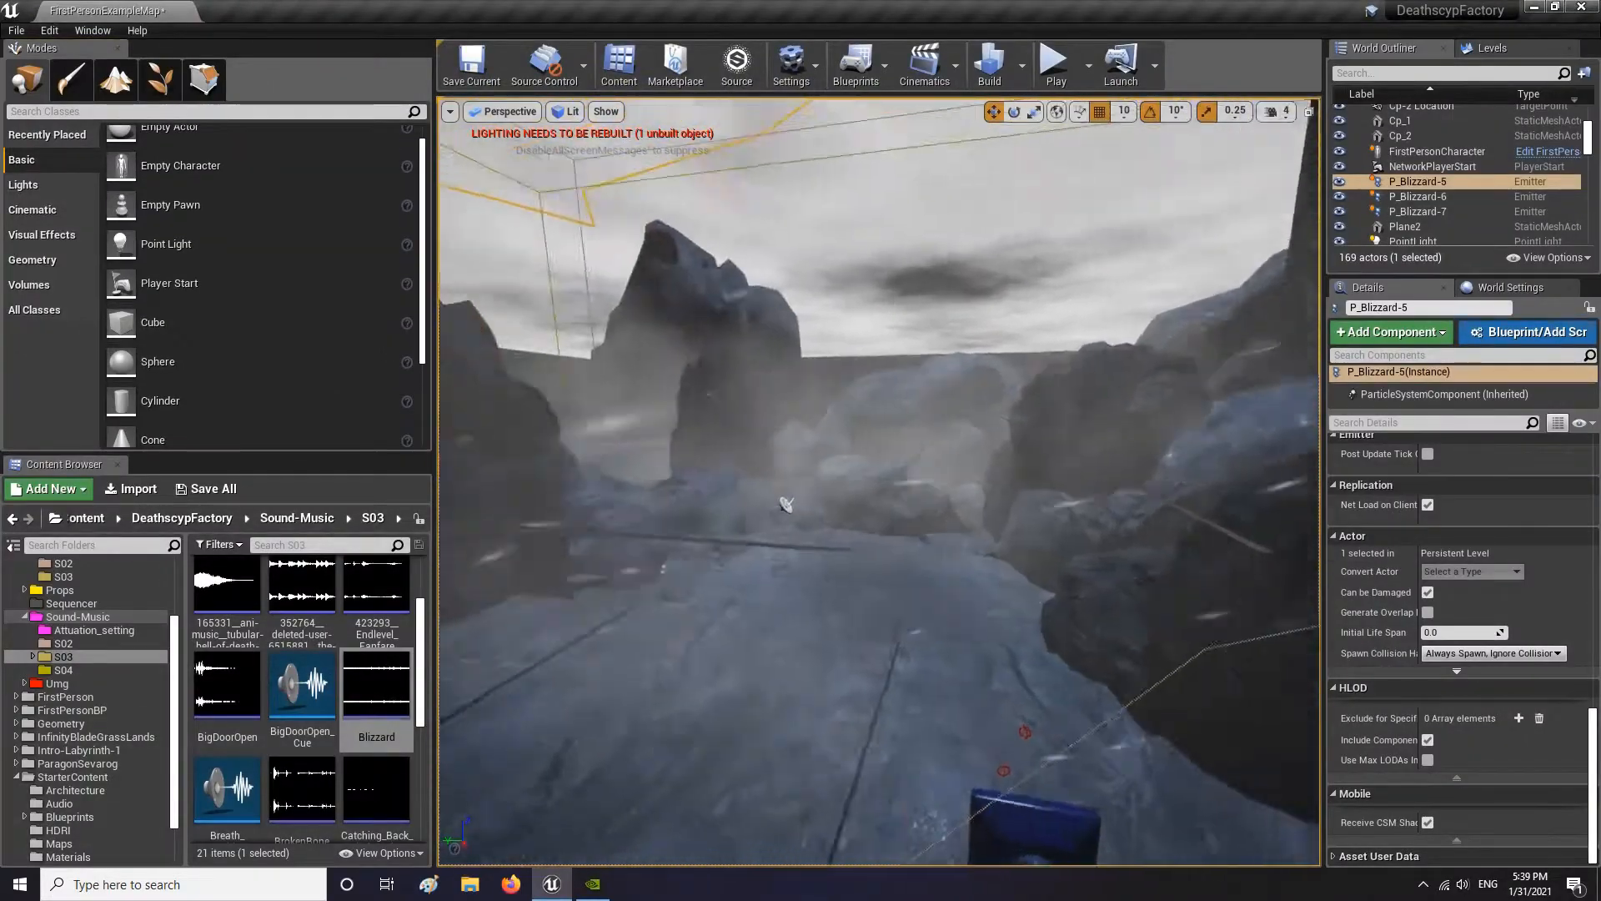
Examine the speed-stretched snow among the rocks in the level, including in a full-screen view
right_click_drag(786, 504, 1076, 331)
key("F11")
key("d")
middle_click_drag(986, 367, 896, 371)
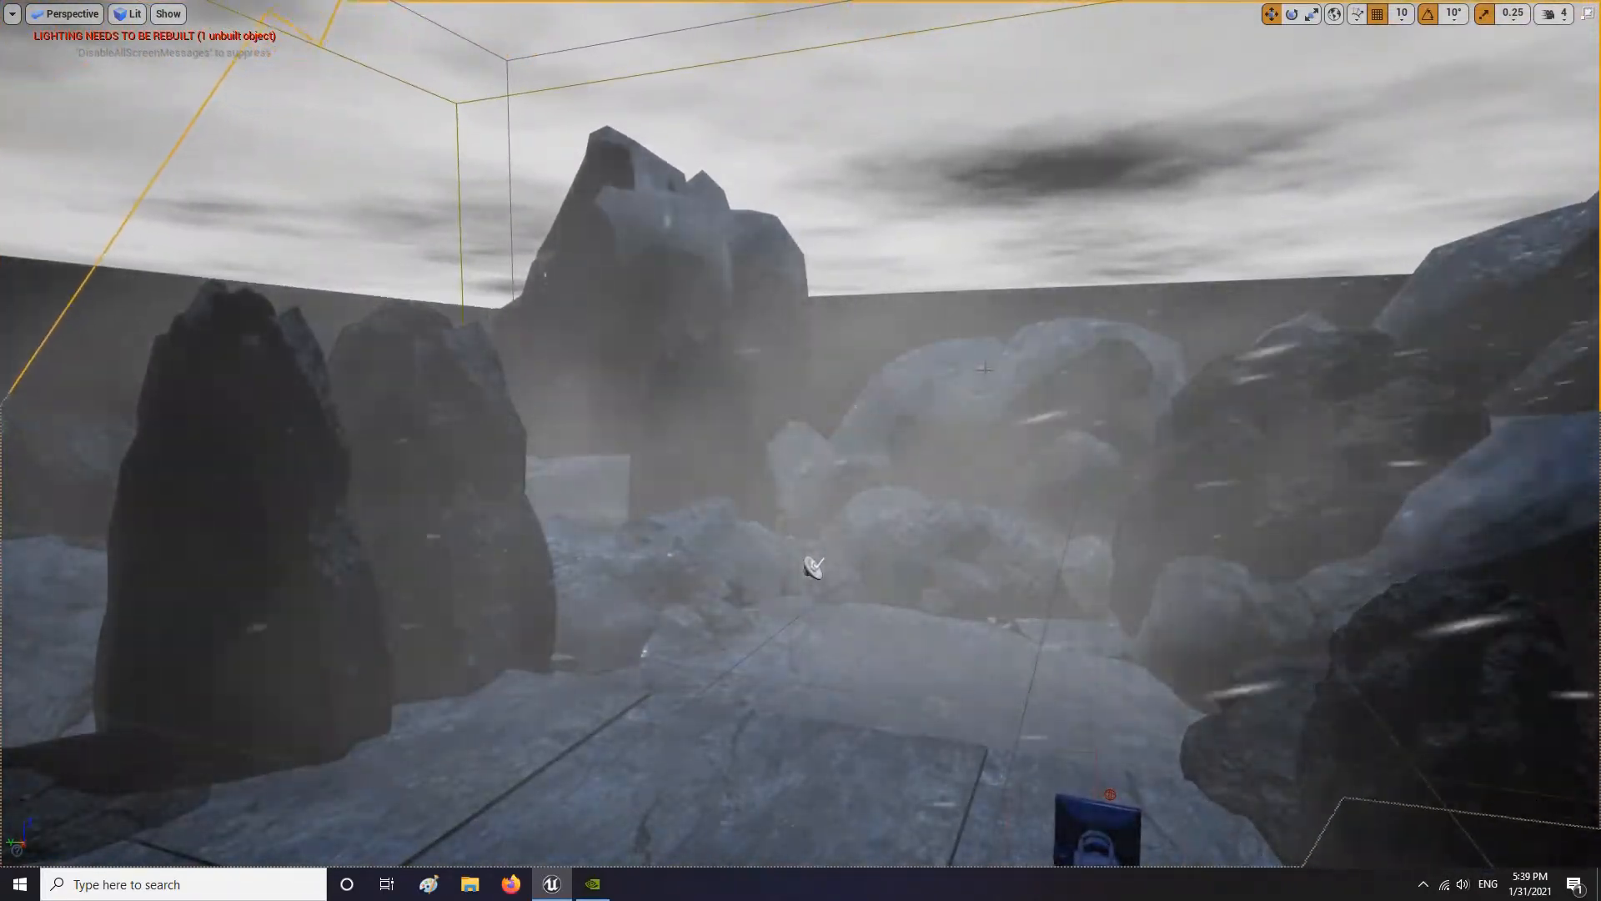
key("F11")
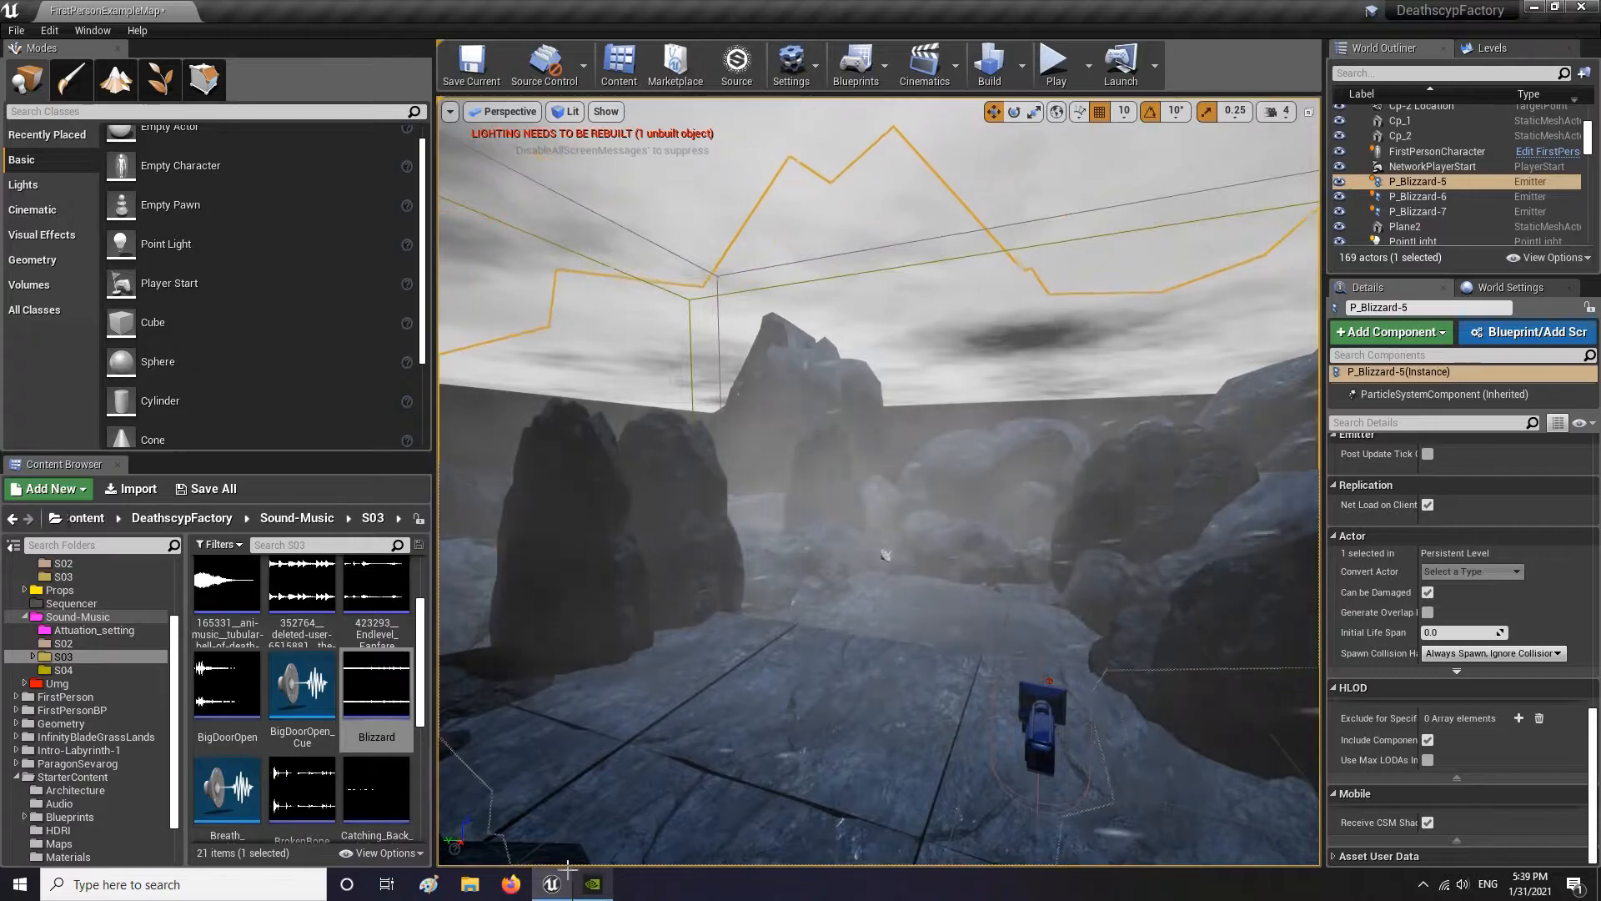
right_click_drag(483, 746, 1258, 565)
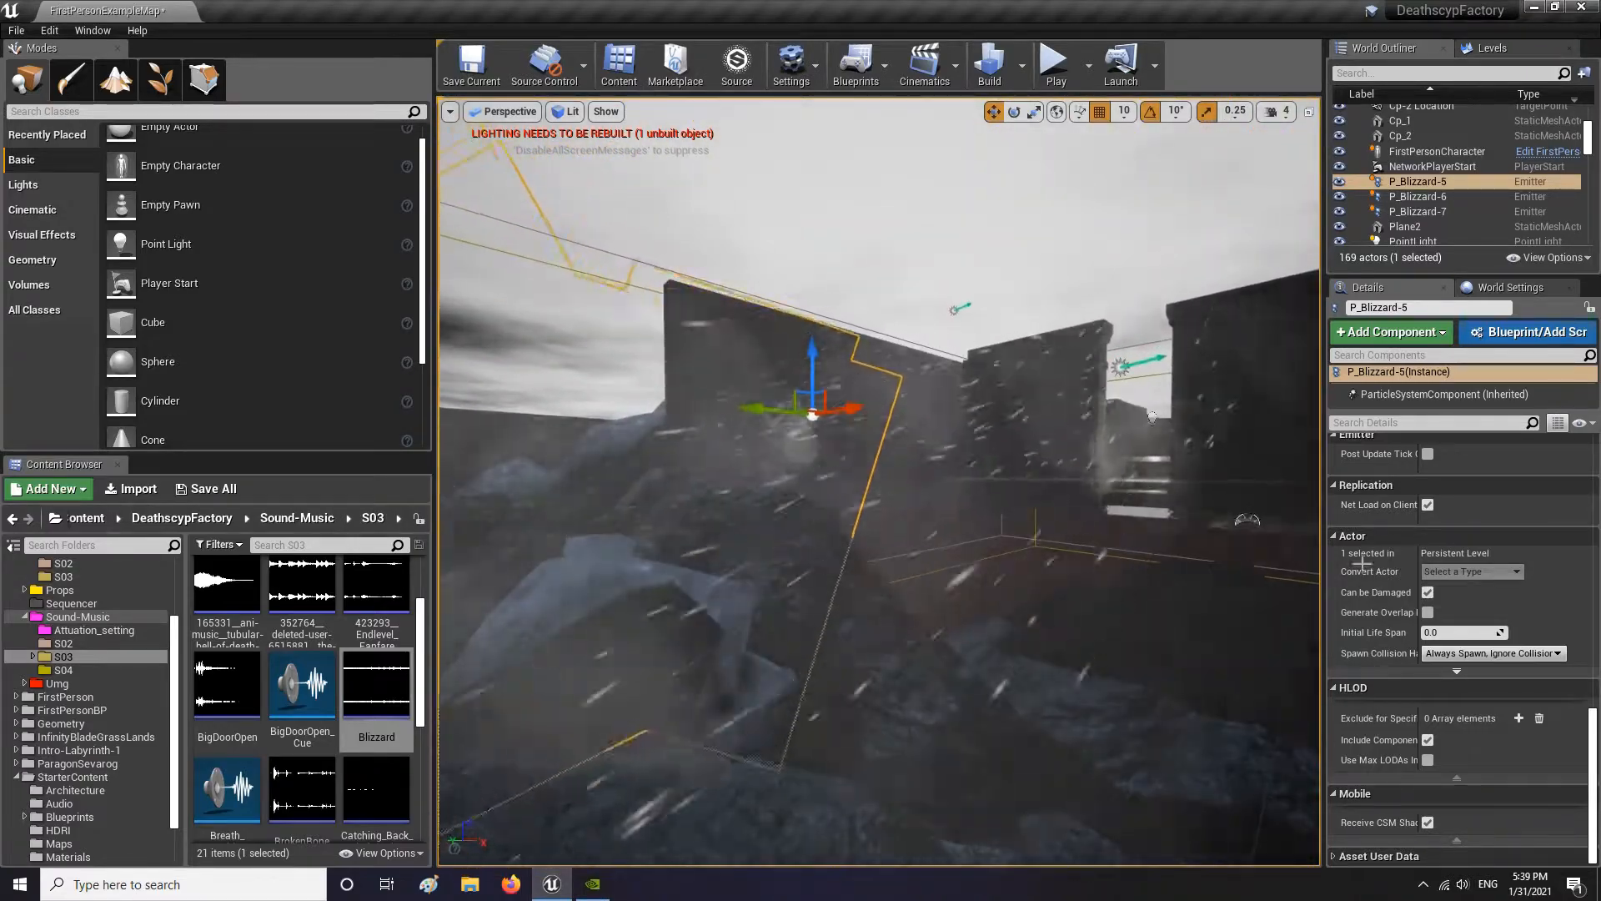
Locate the P_Blizzard-2 asset used by the P_Blizzard-5 emitter and open it in the particle editor
scroll(1492, 551, "up", 5)
scroll(1490, 548, "up", 2)
key("ctrl+b")
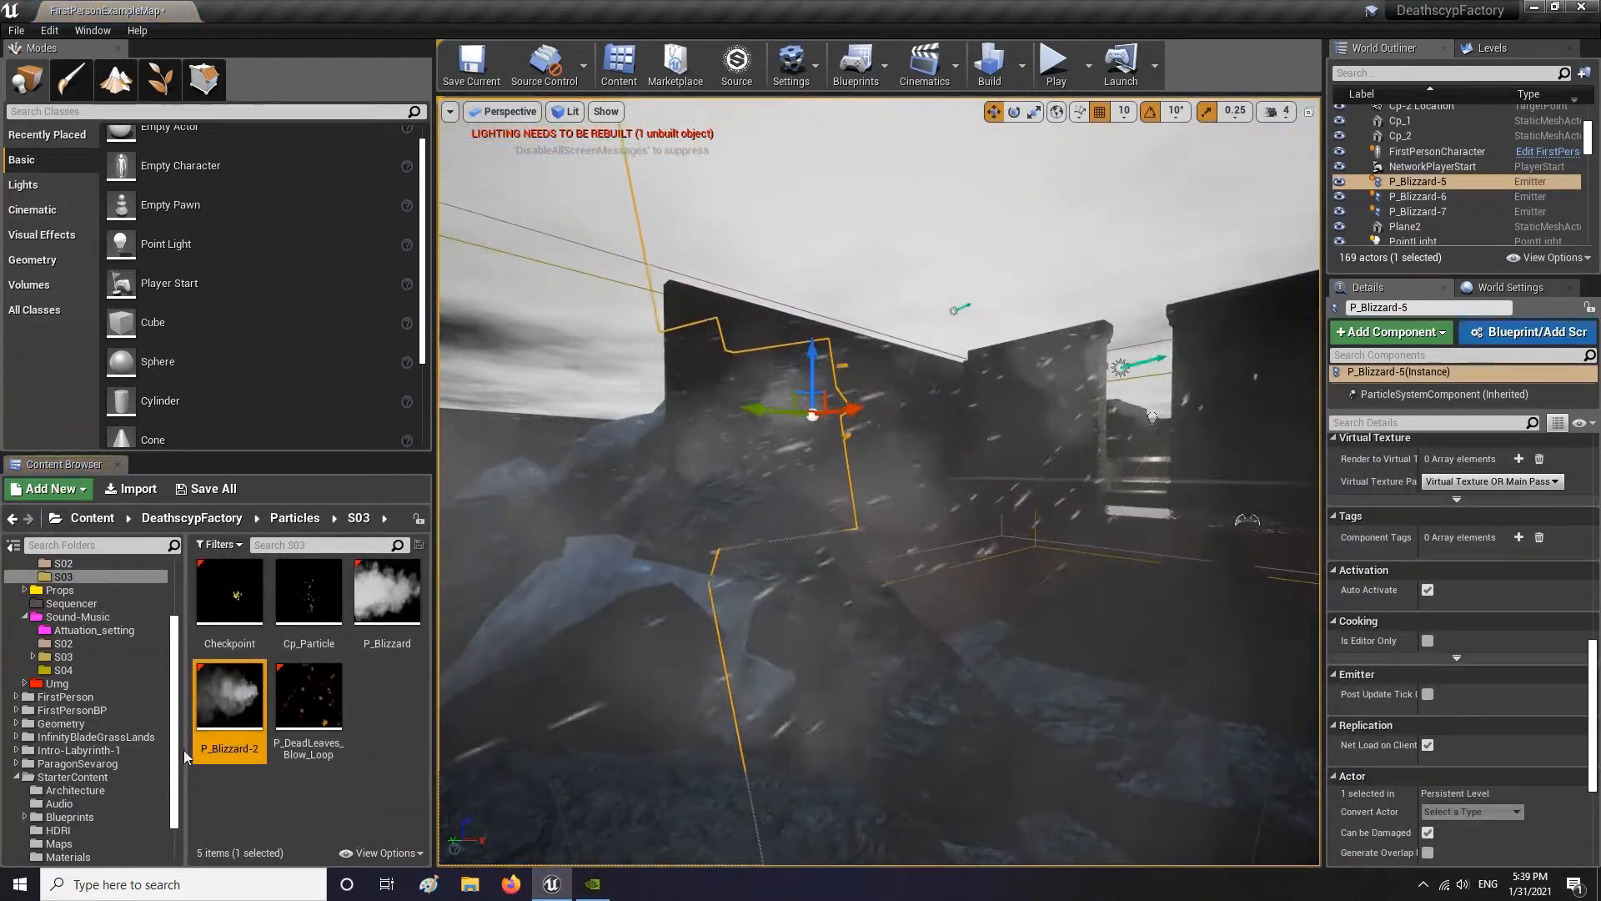
right_click_drag(629, 648, 500, 668)
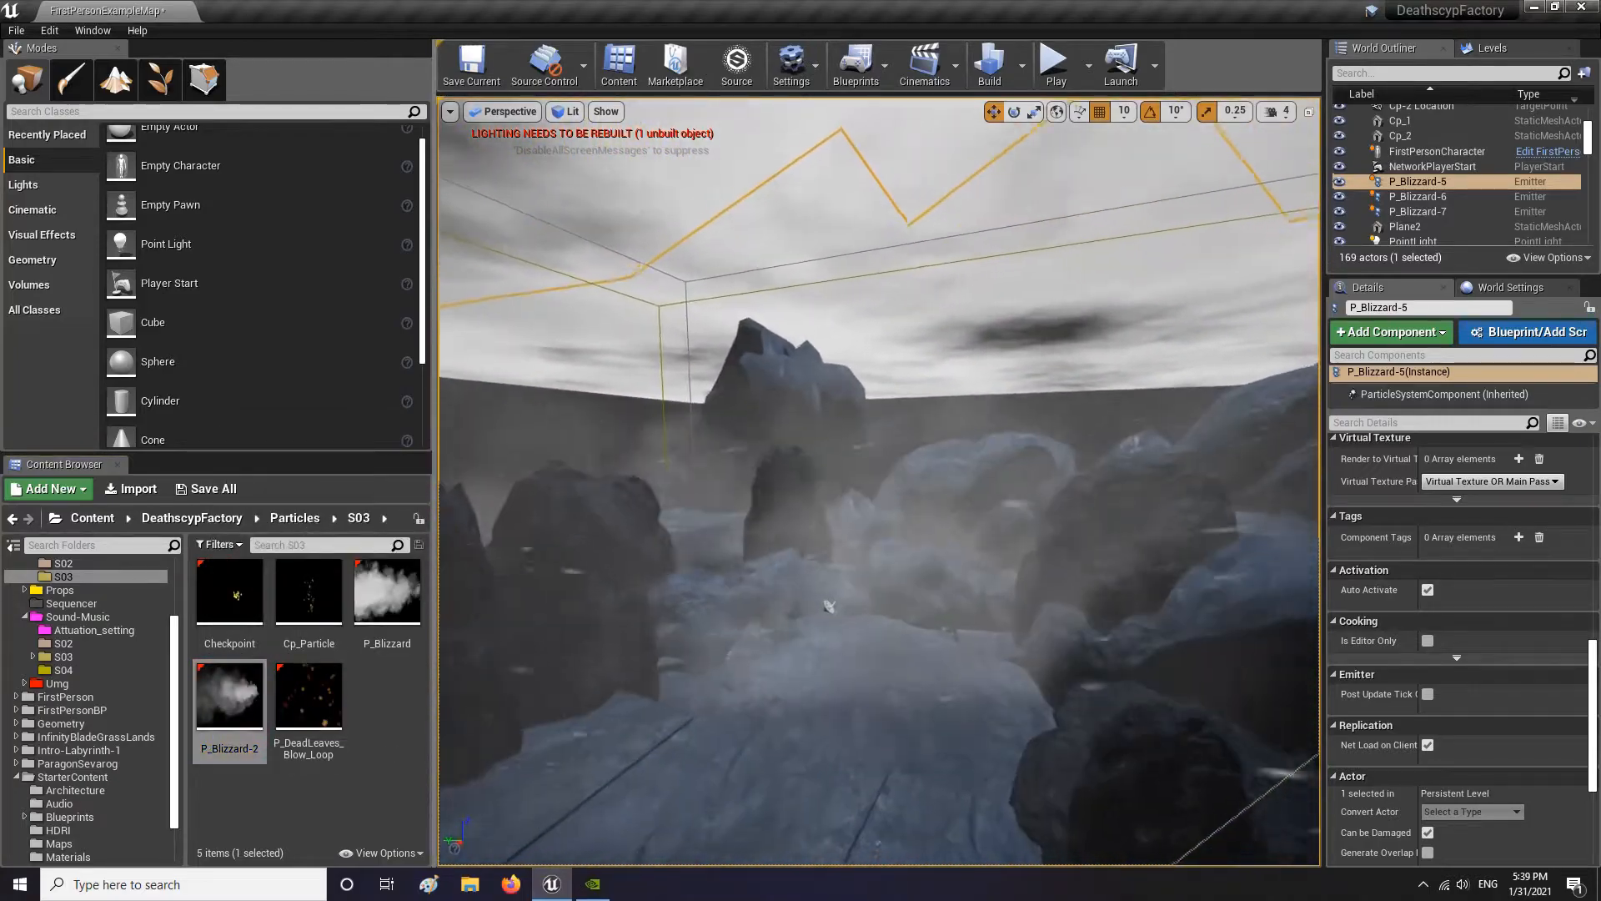
double_click(229, 696)
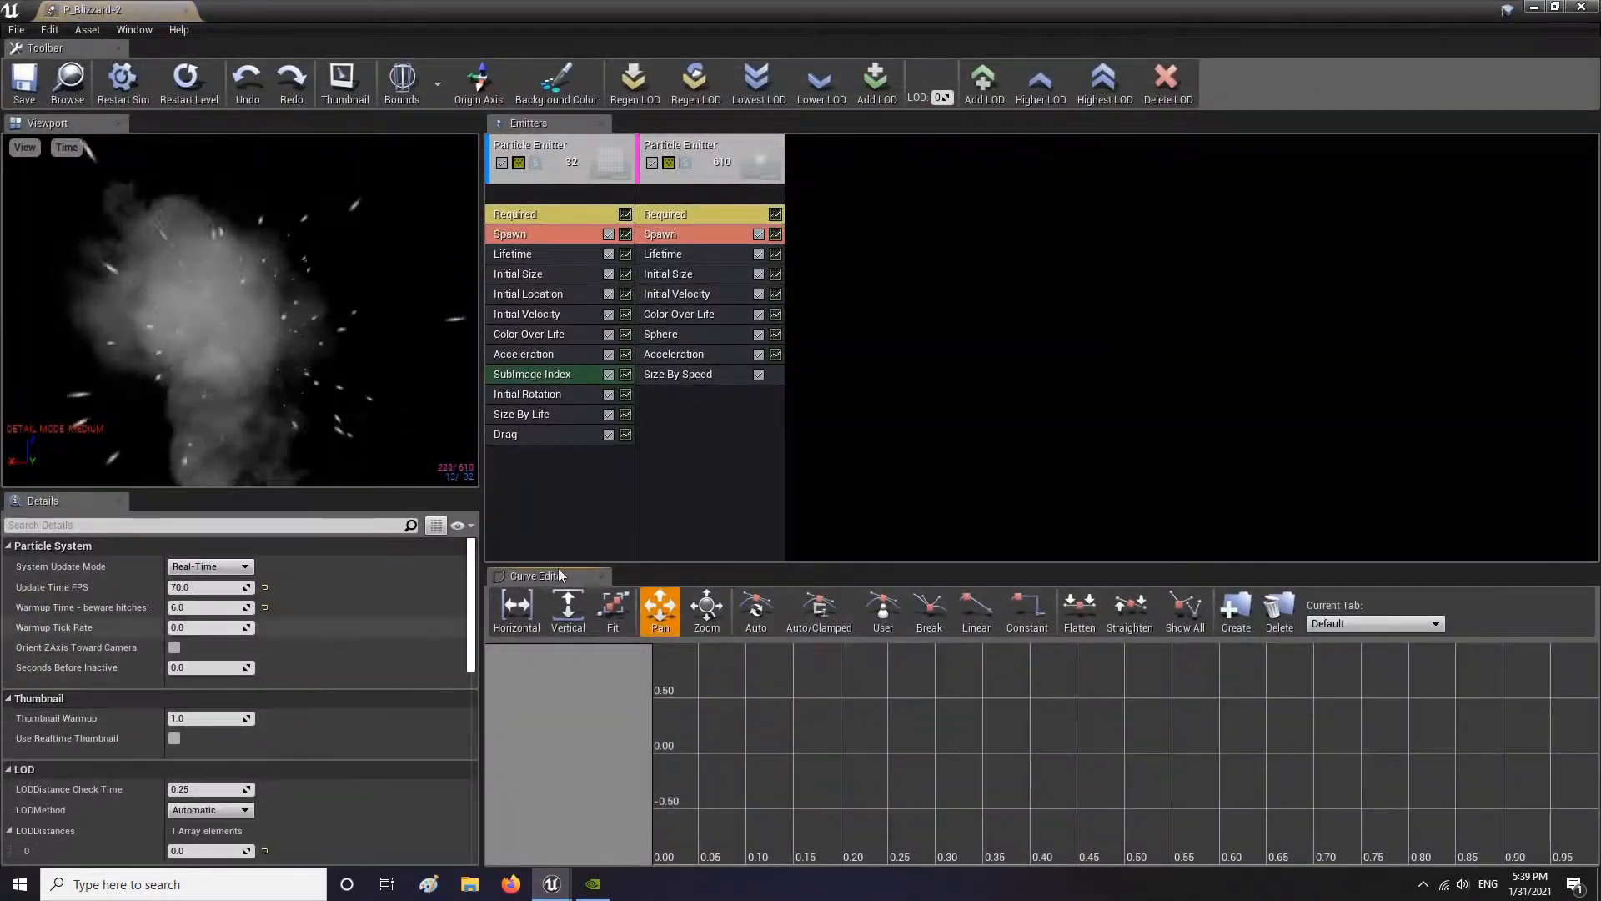
left_click(676, 417)
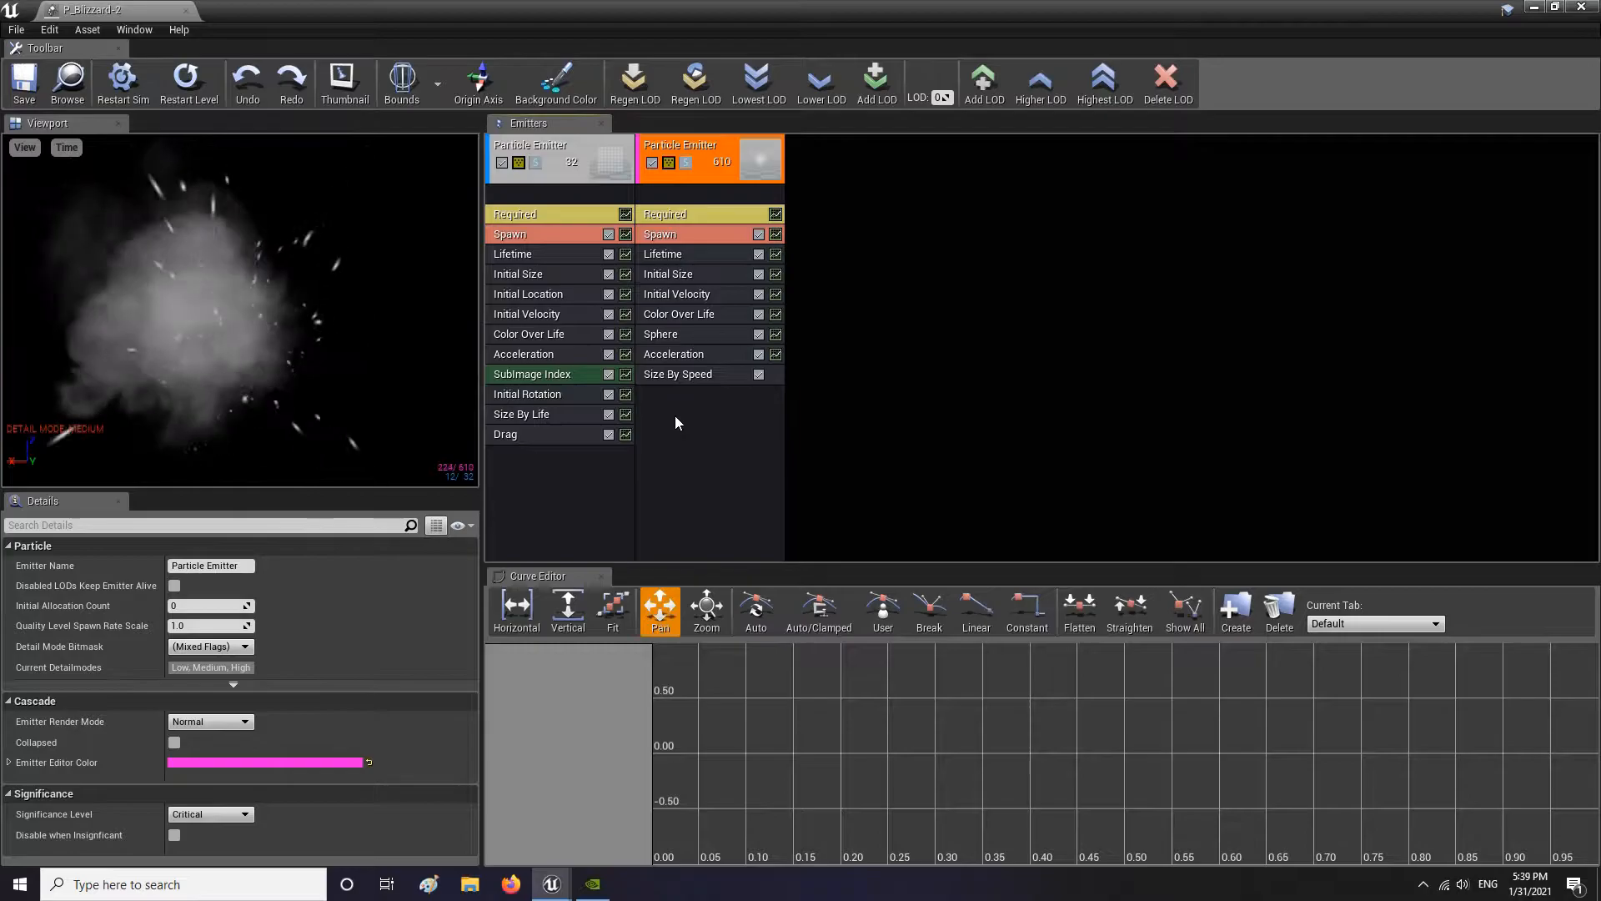
right_click(668, 190)
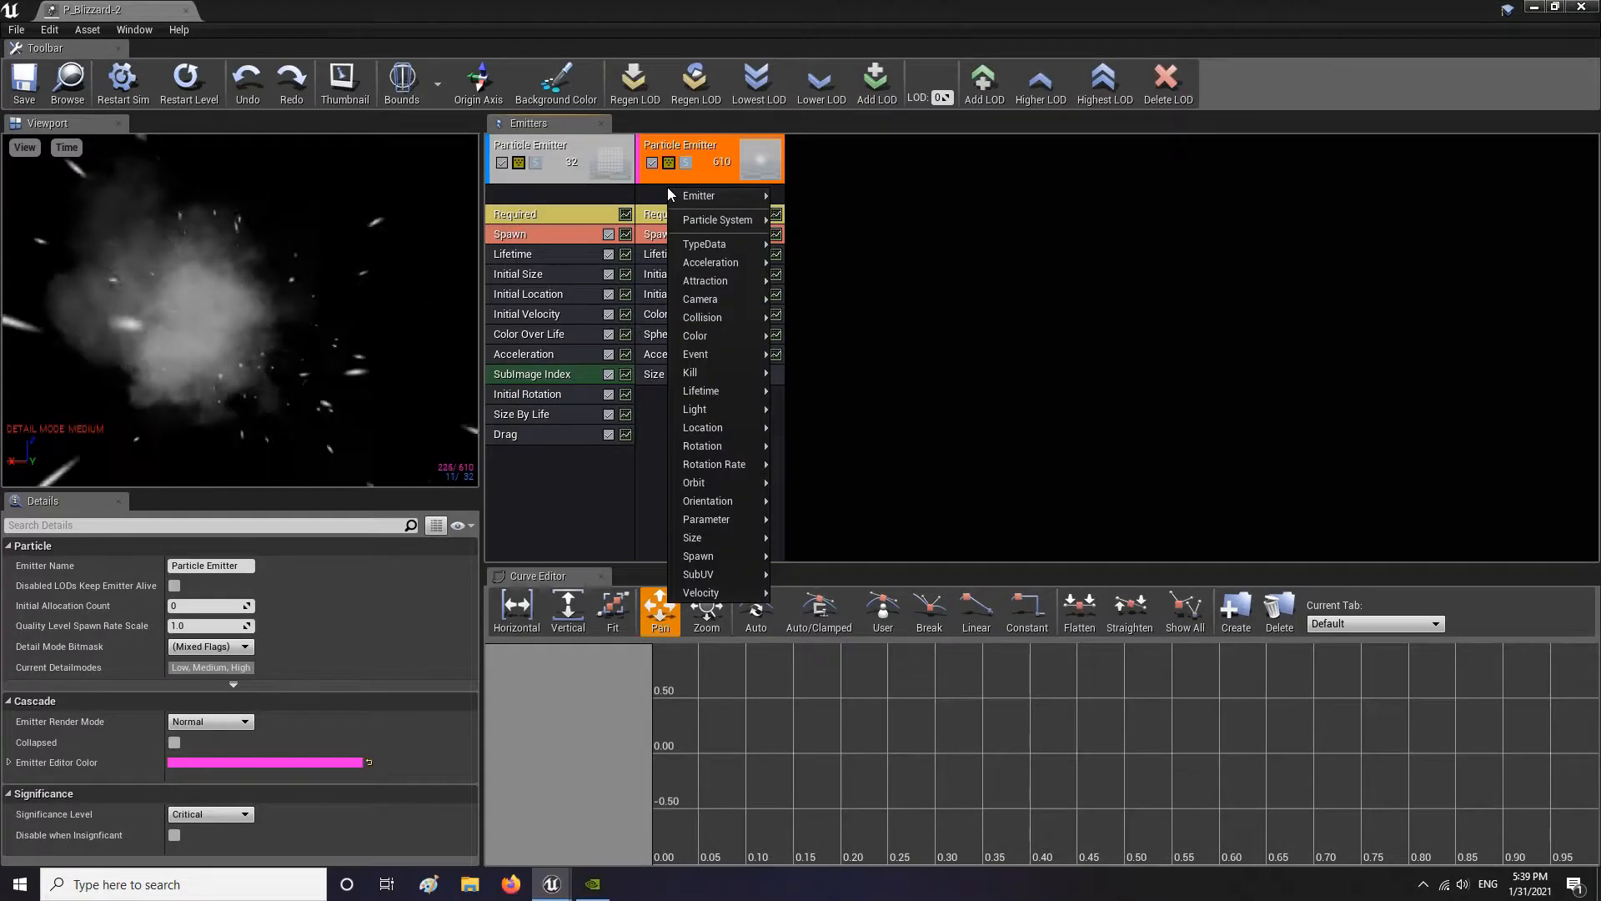
mouse_move(717, 245)
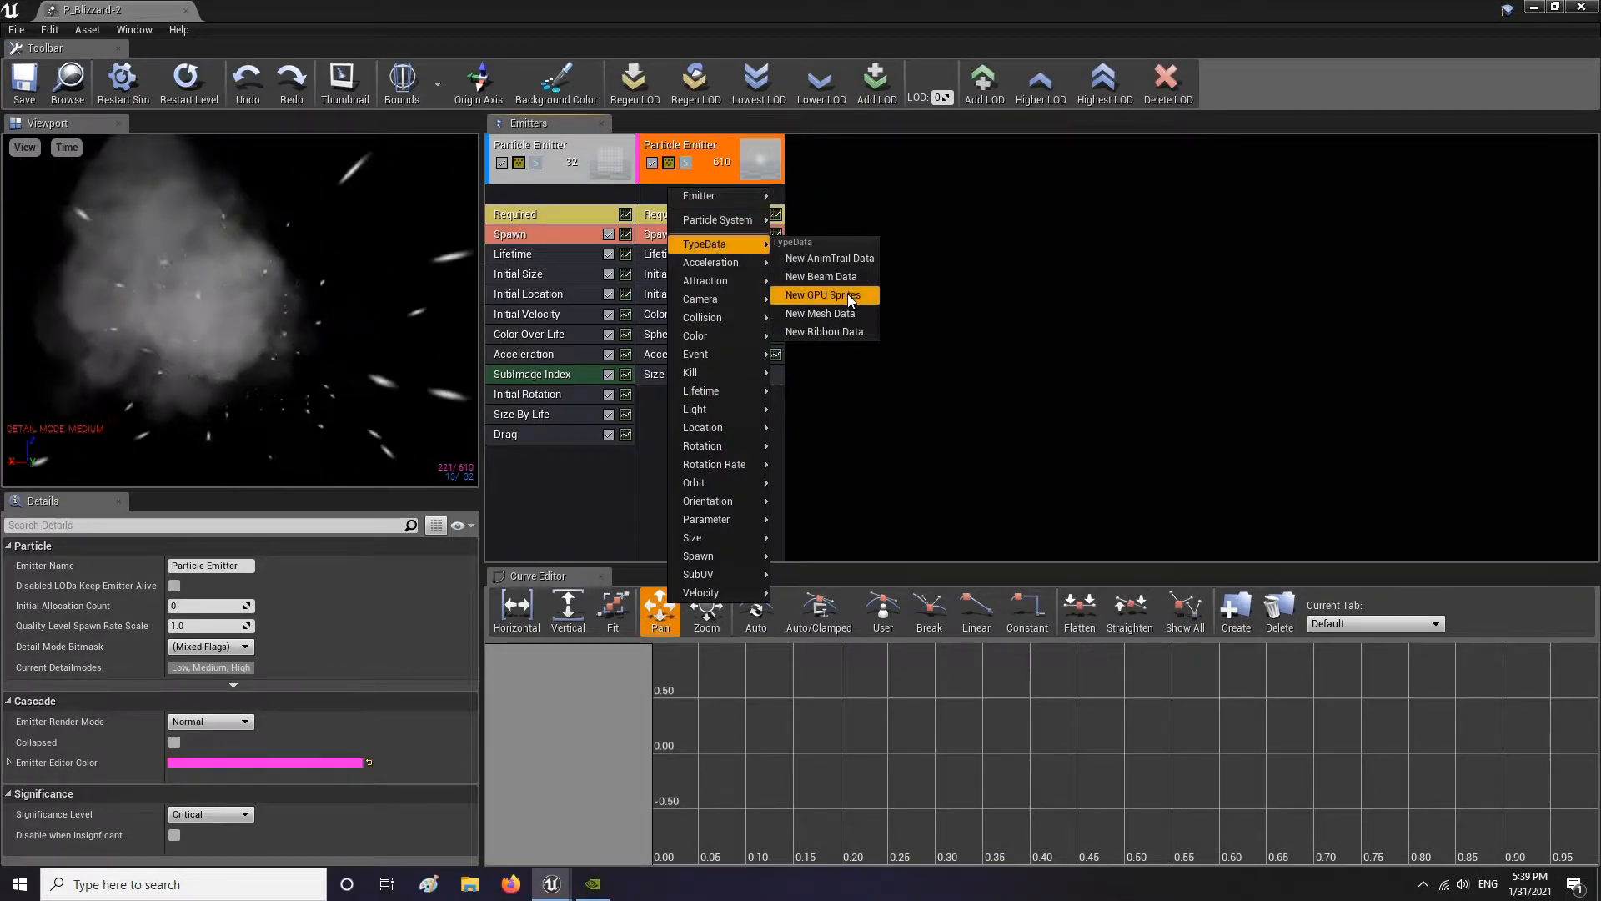
left_click(643, 430)
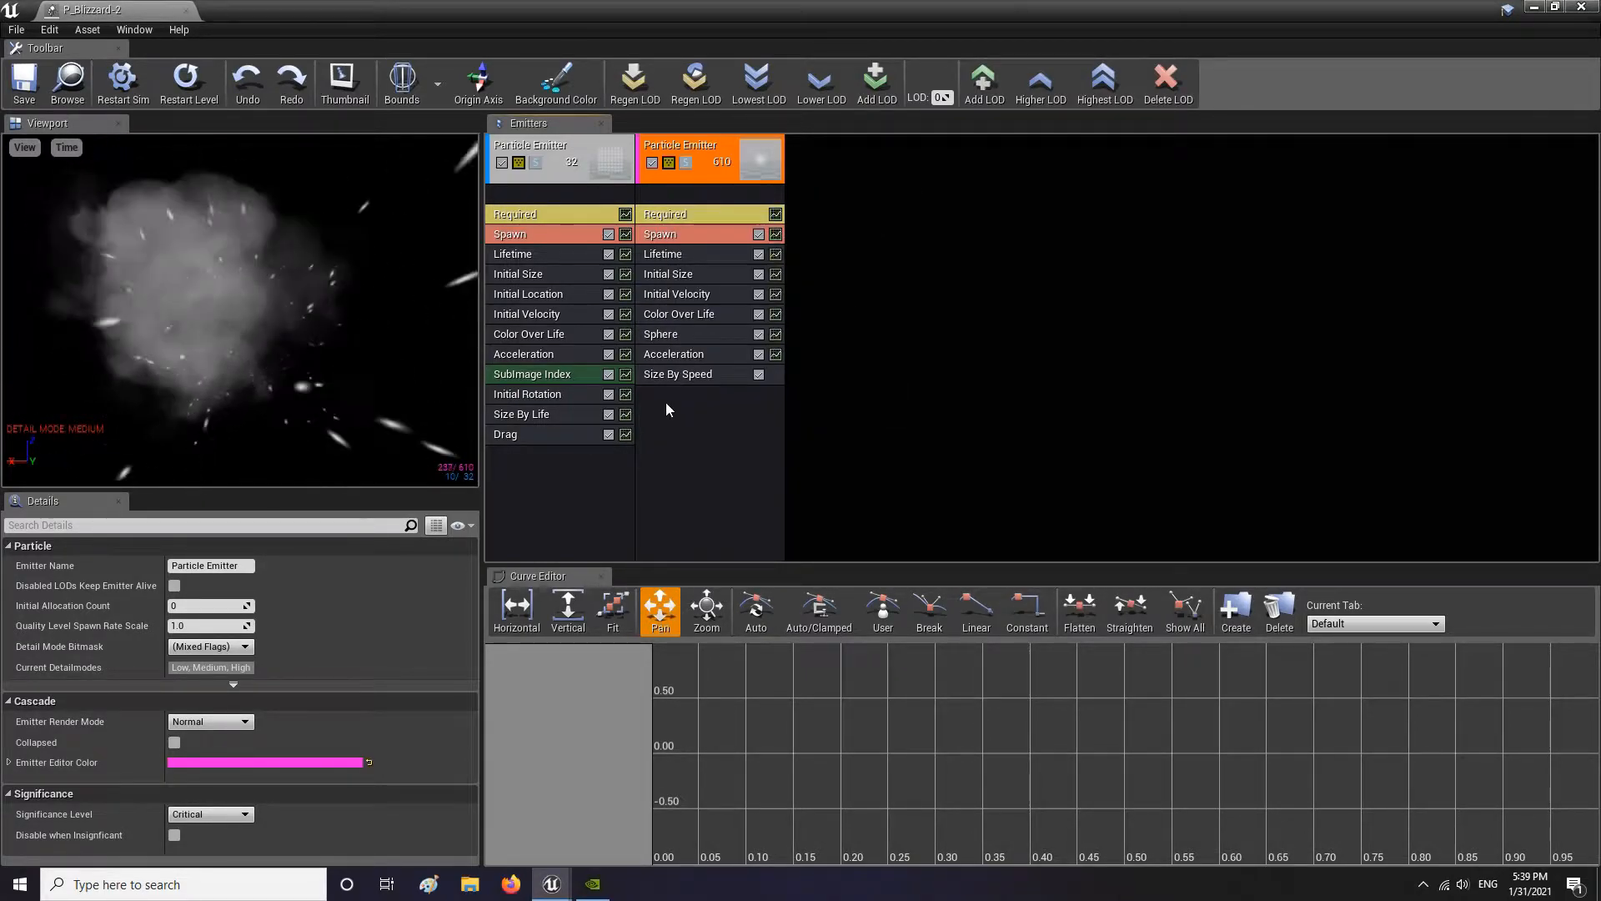
Display the bounds of P_Blizzard-2 in the preview and examine them around the blizzard particles
left_click(404, 86)
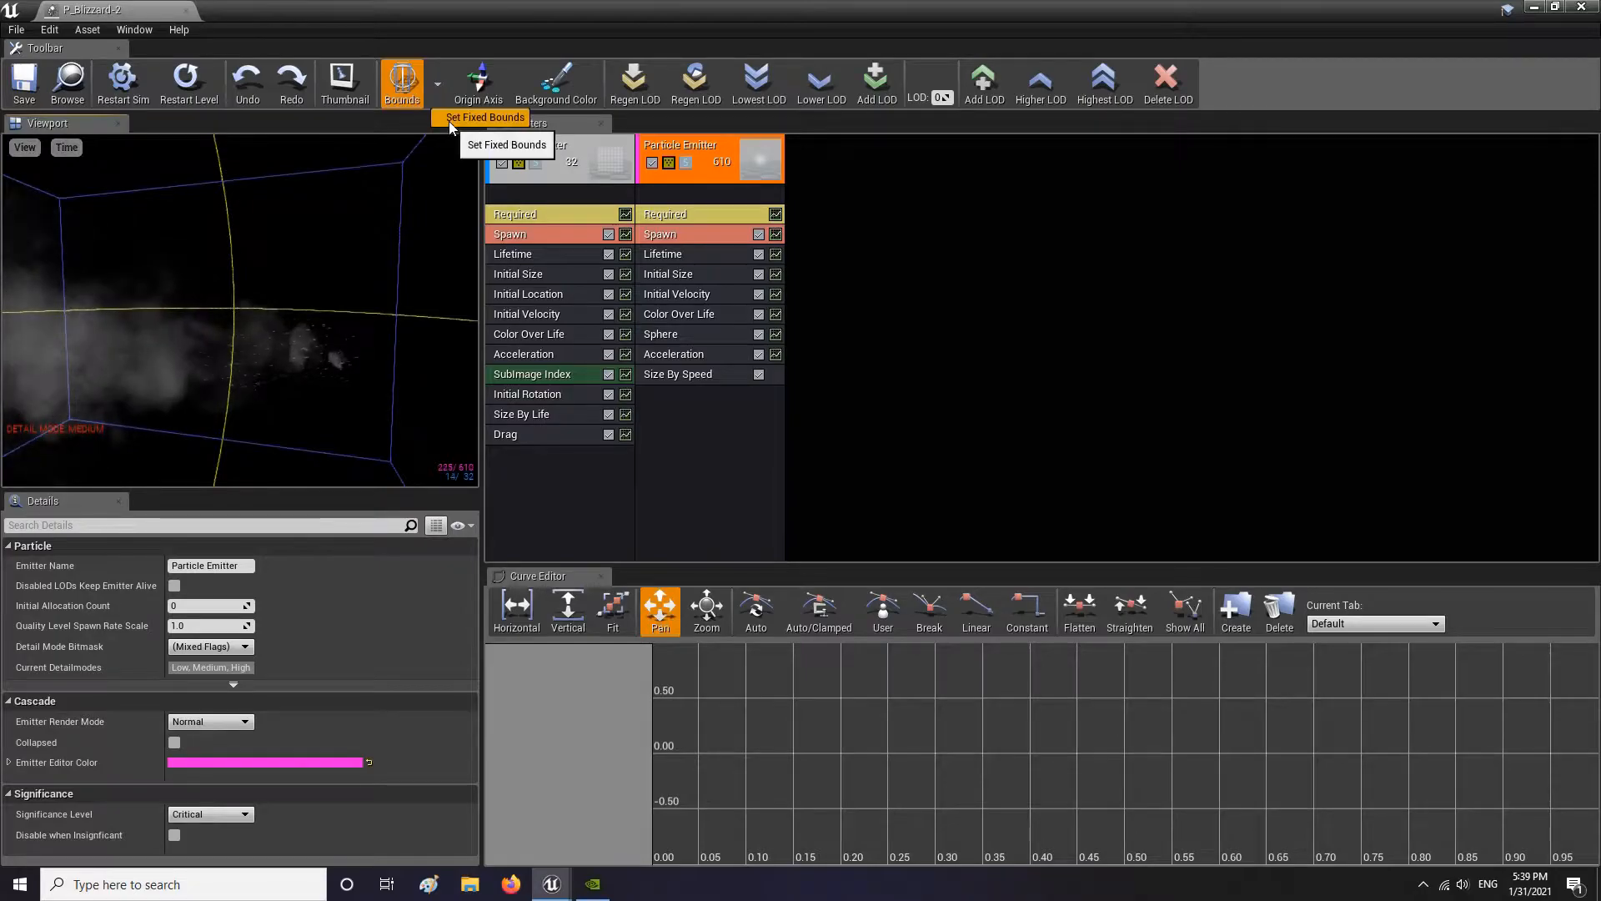
left_click(449, 122)
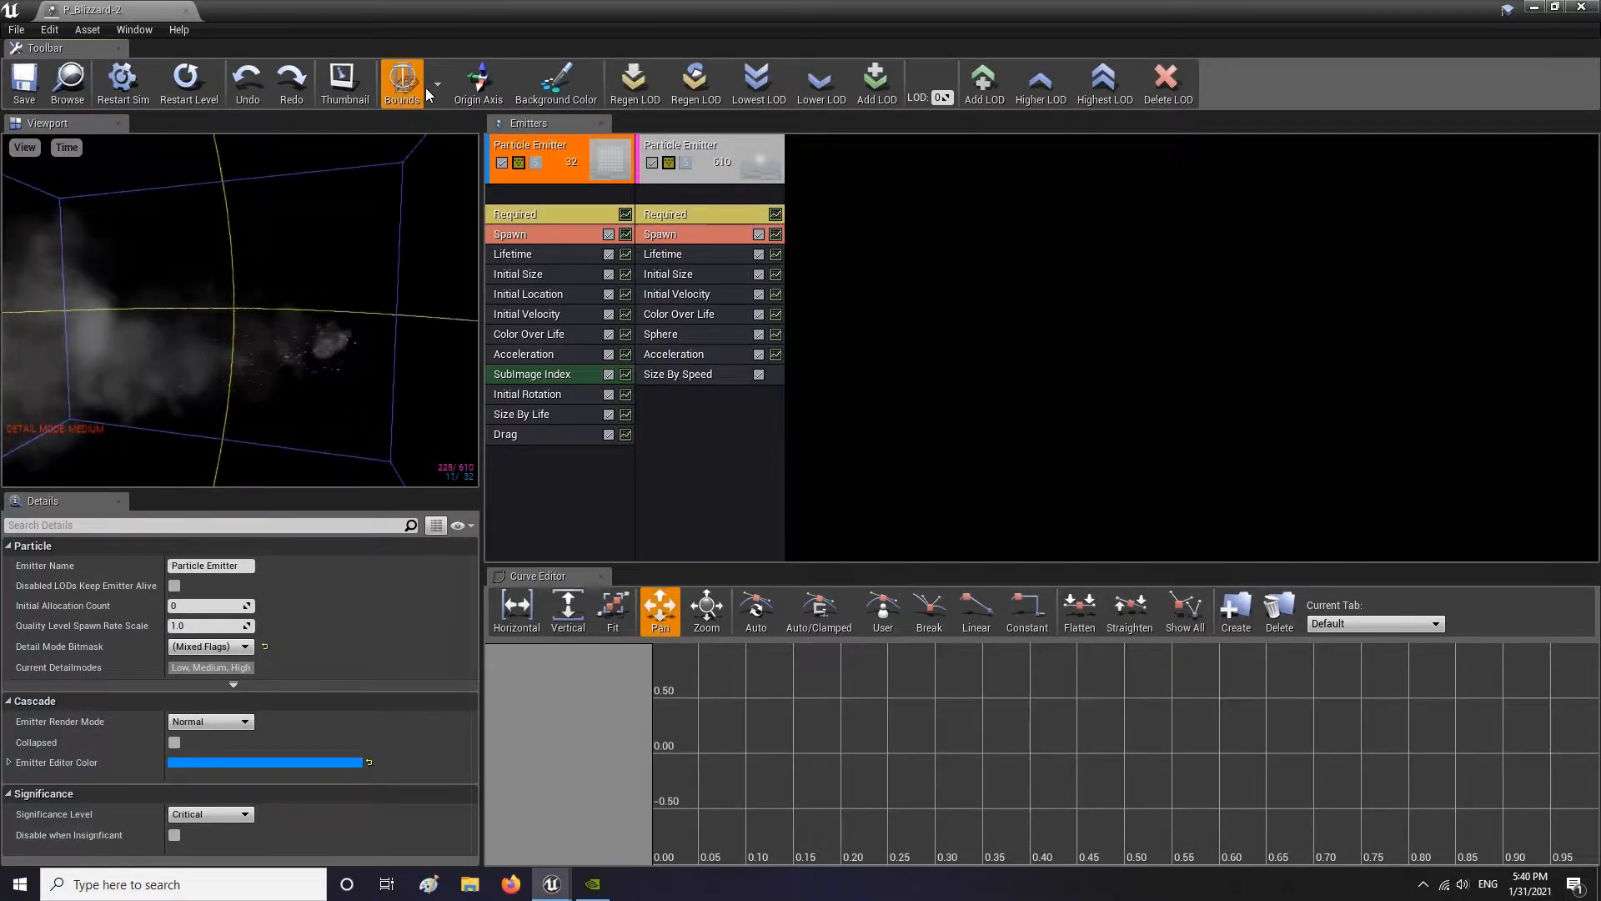
left_click(438, 83)
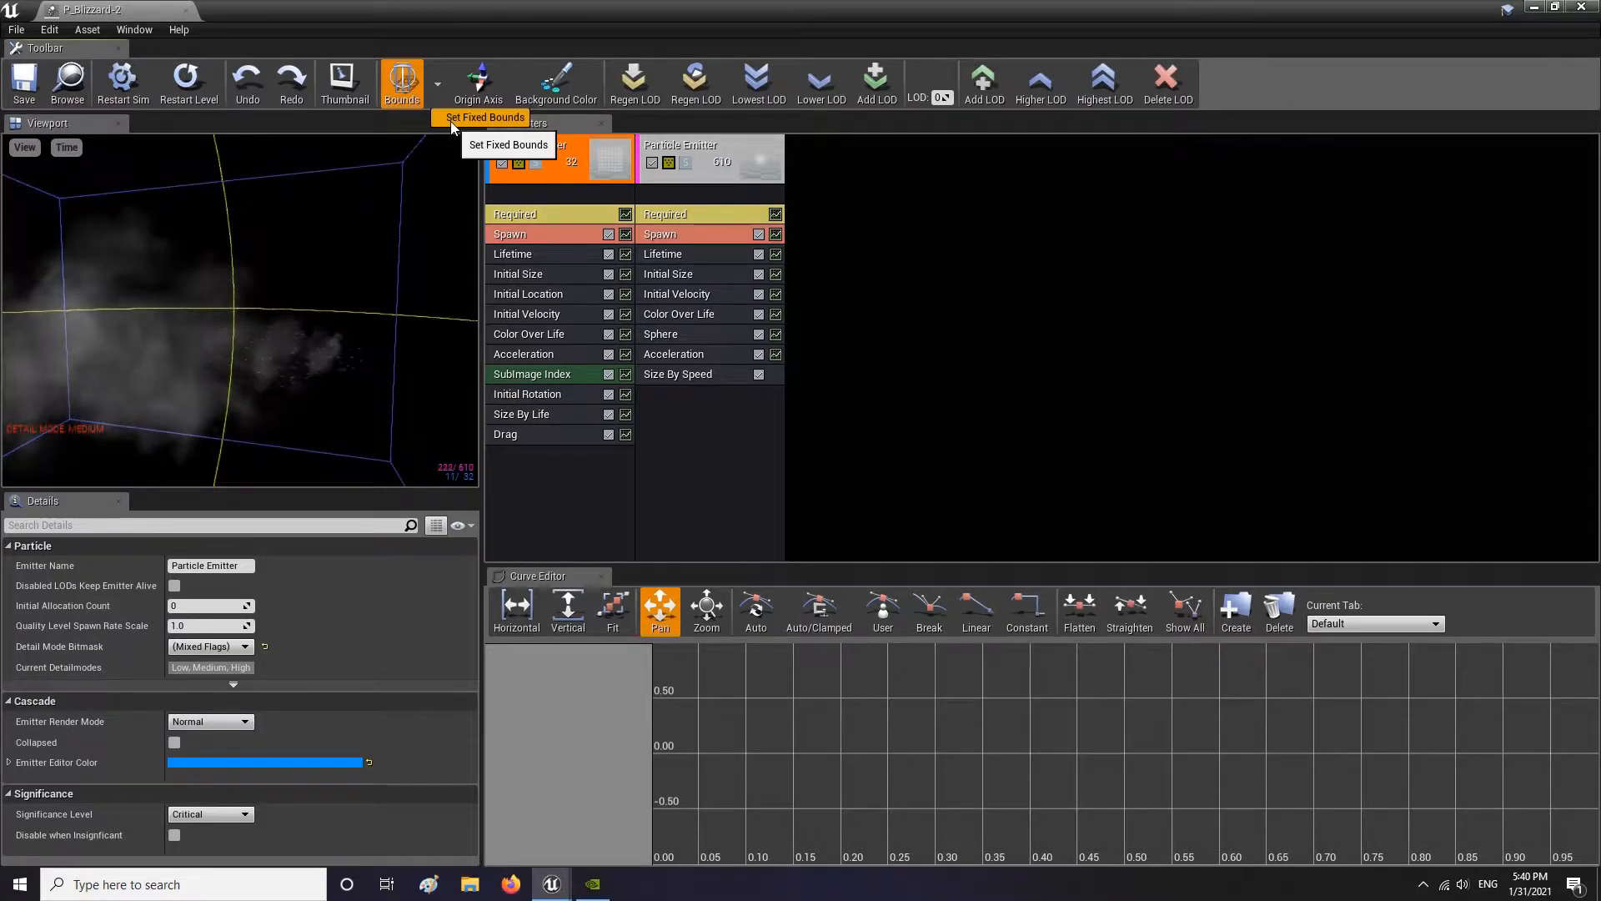
left_click(450, 122)
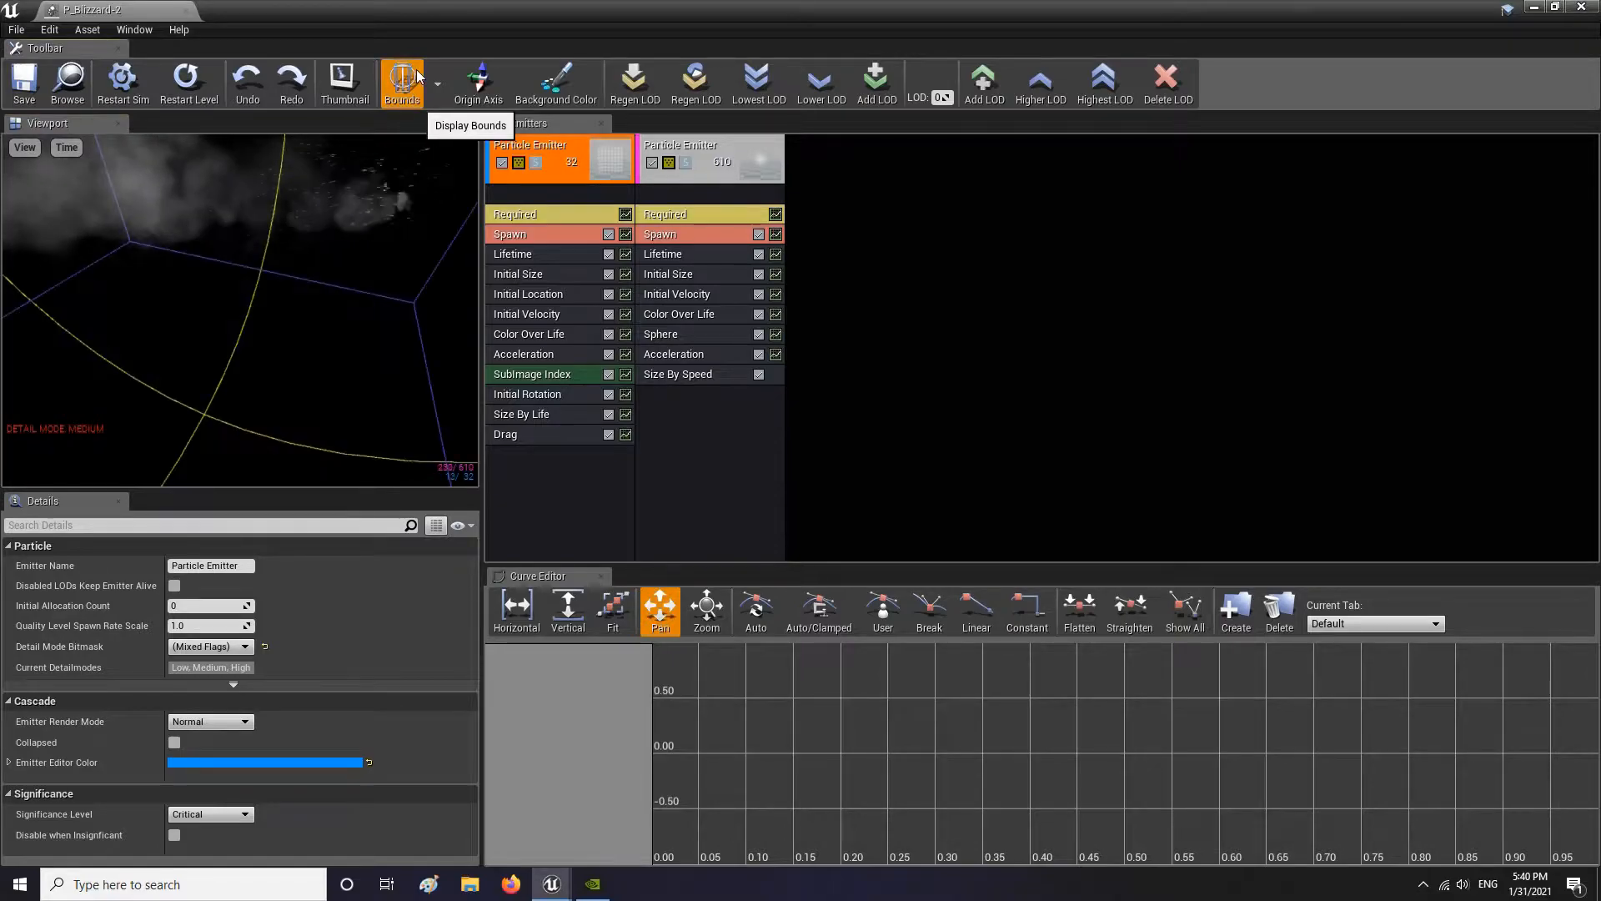
mouse_move(347, 292)
left_mouse_down()
mouse_move(334, 294)
mouse_move(352, 289)
left_mouse_up()
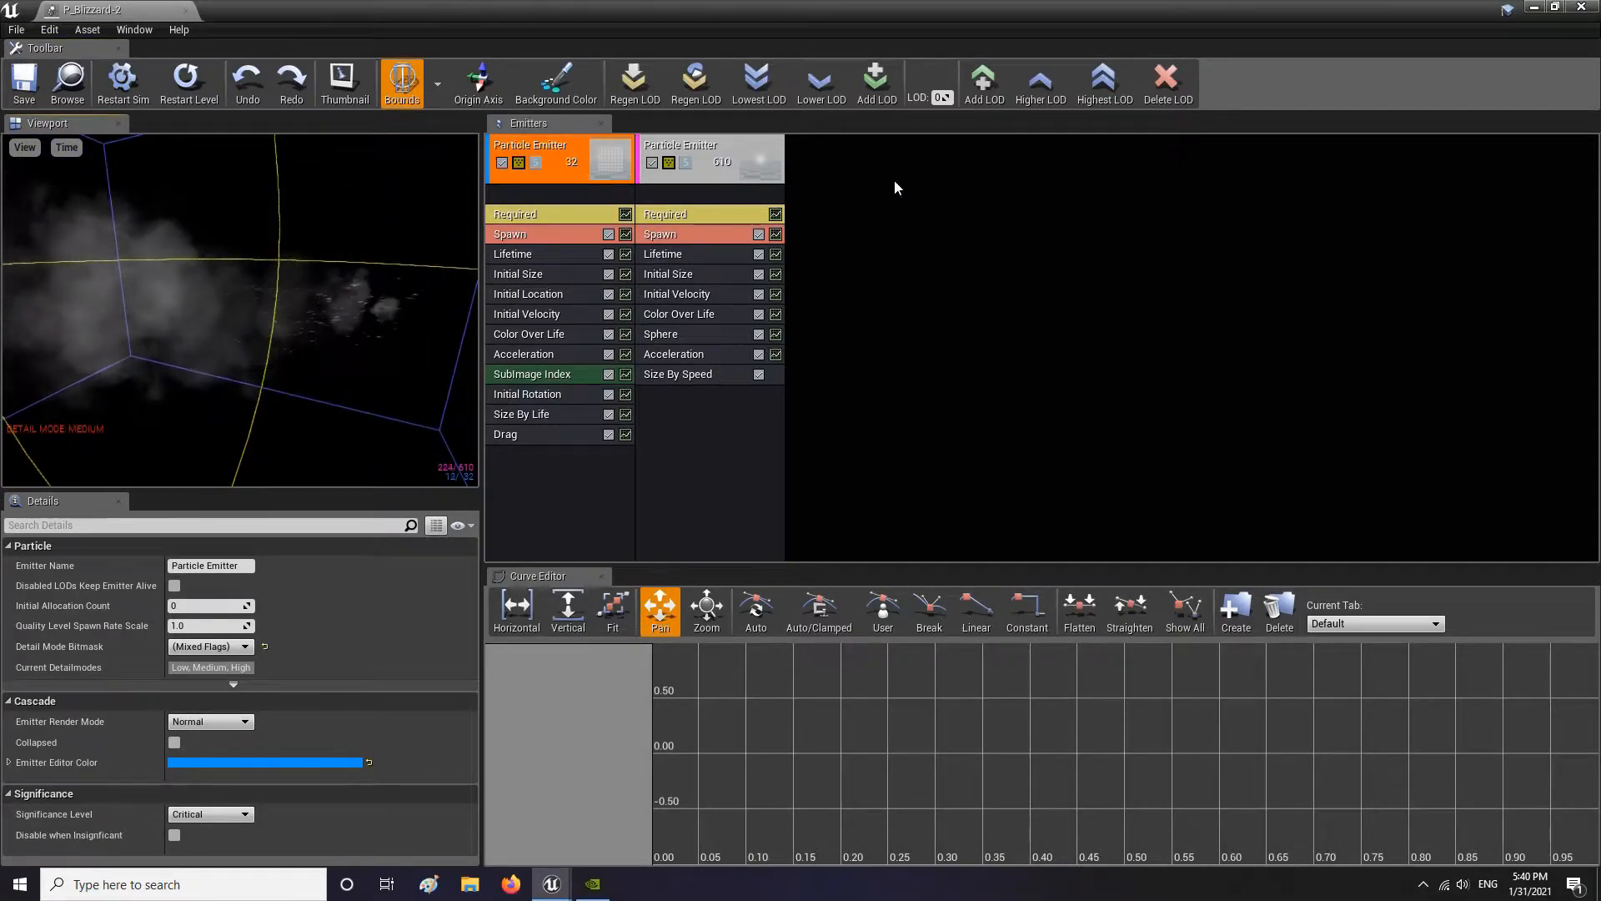
left_click(437, 97)
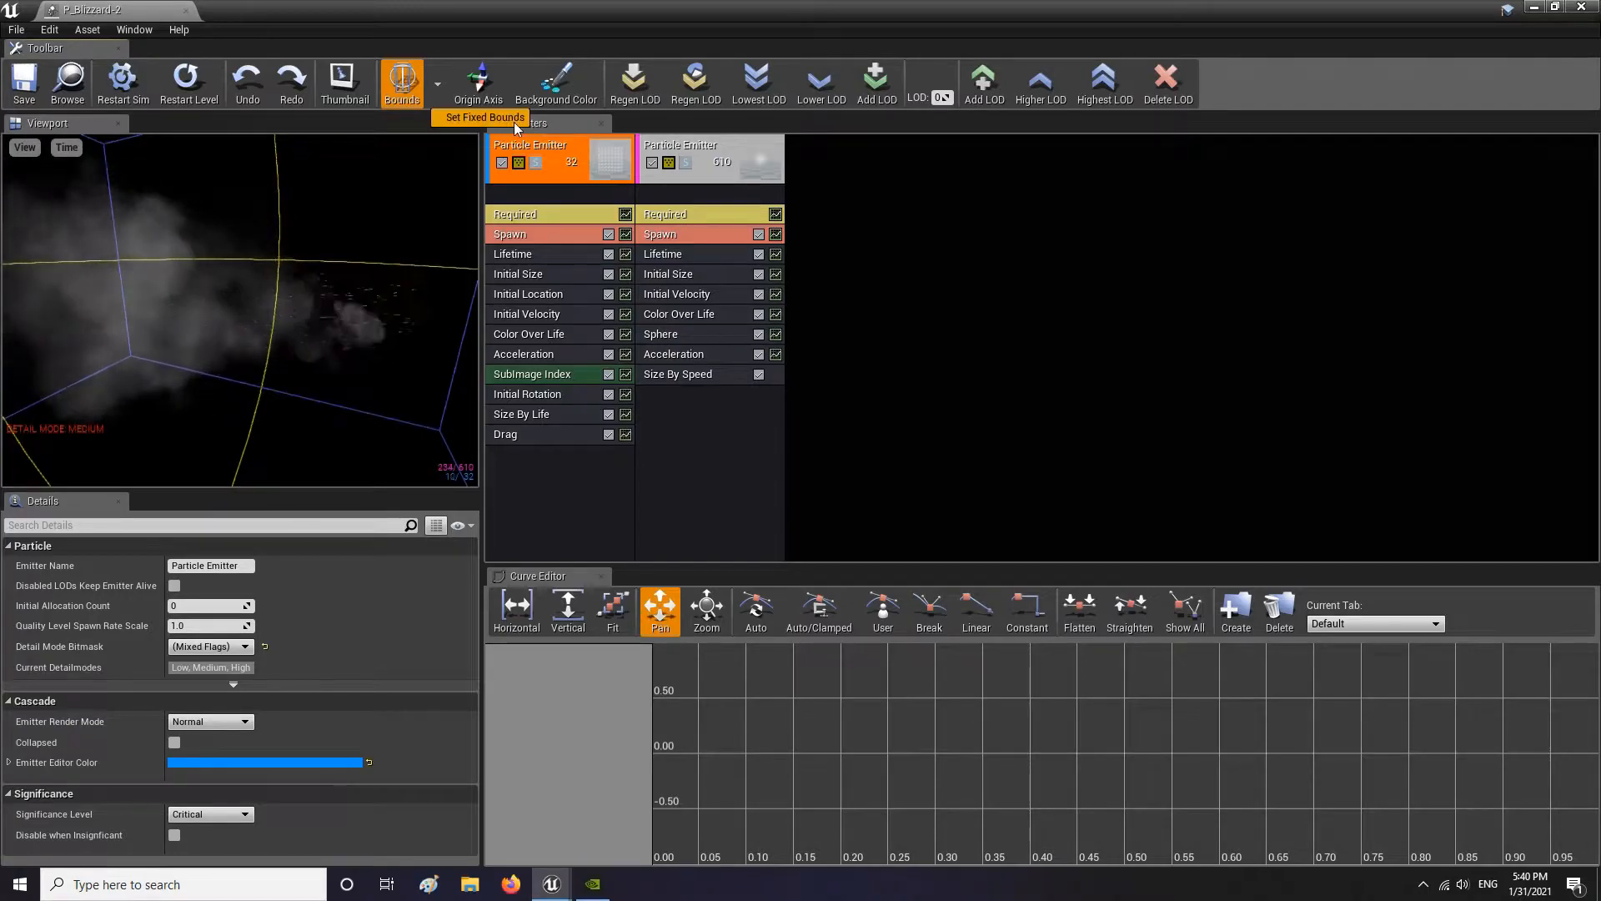
left_click(557, 205)
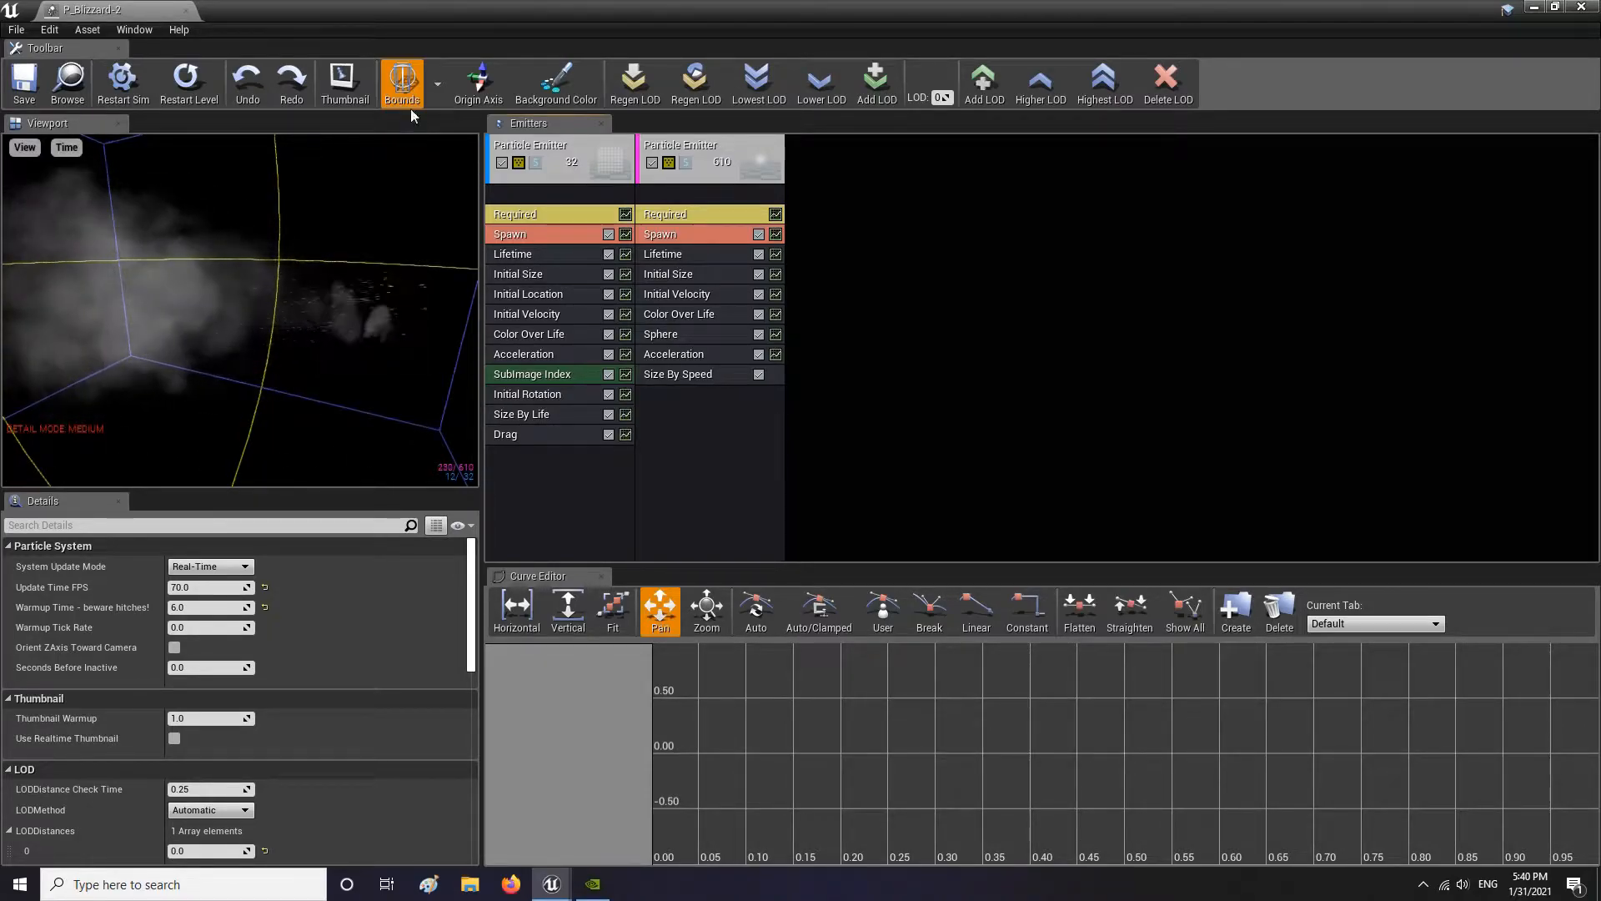
Add GPU Sprites type data to the snow emitter of P_Blizzard-2
left_click(694, 402)
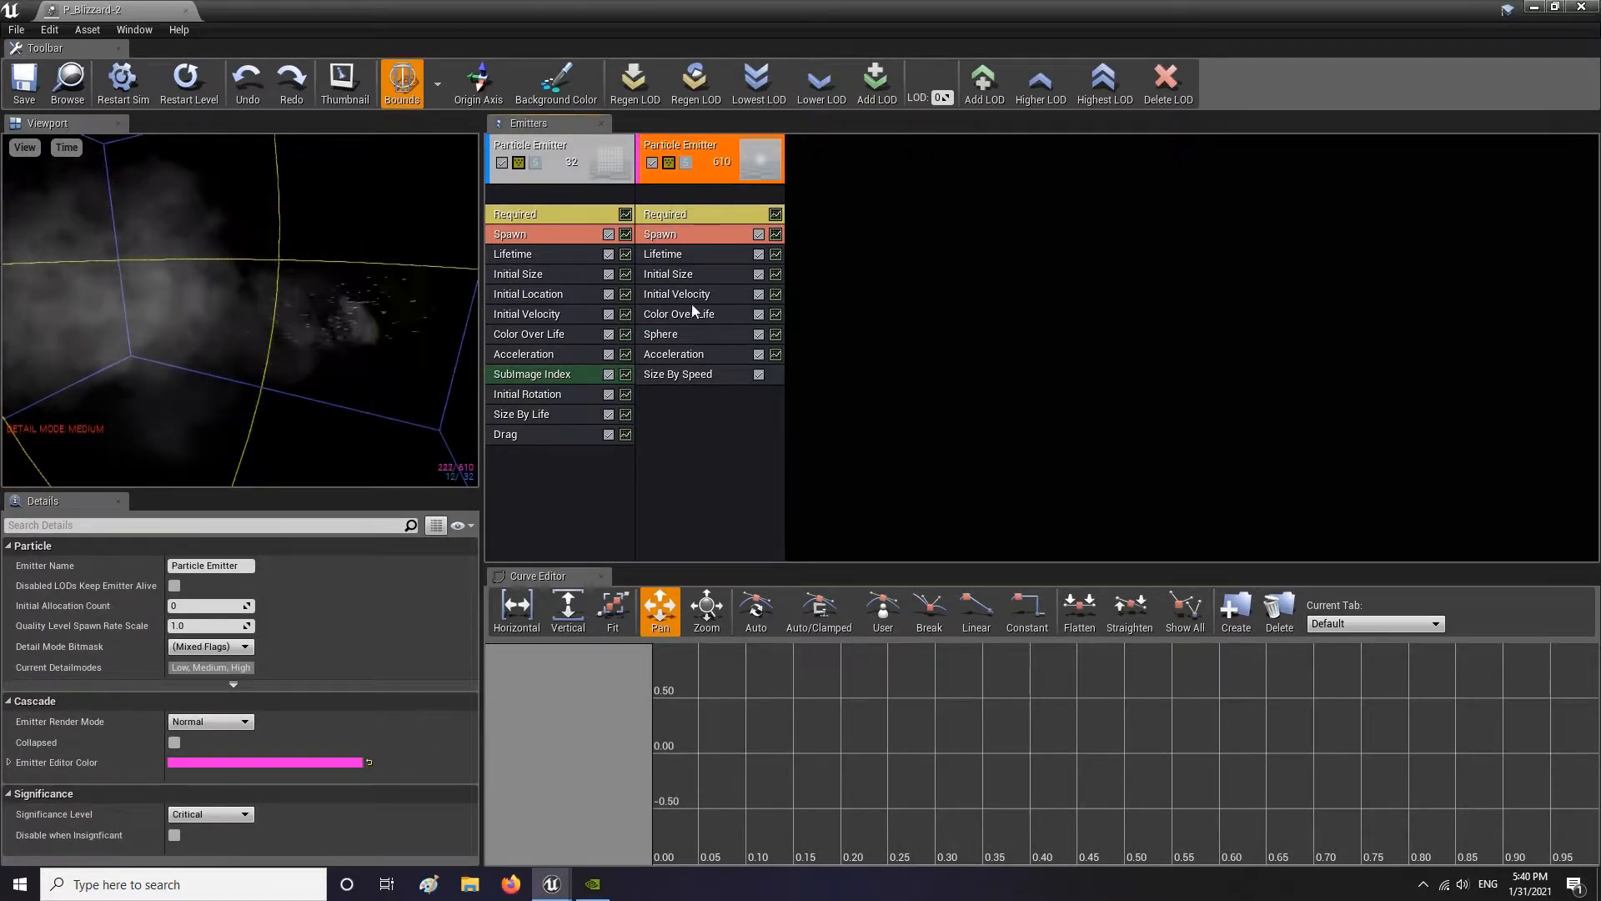
right_click(674, 197)
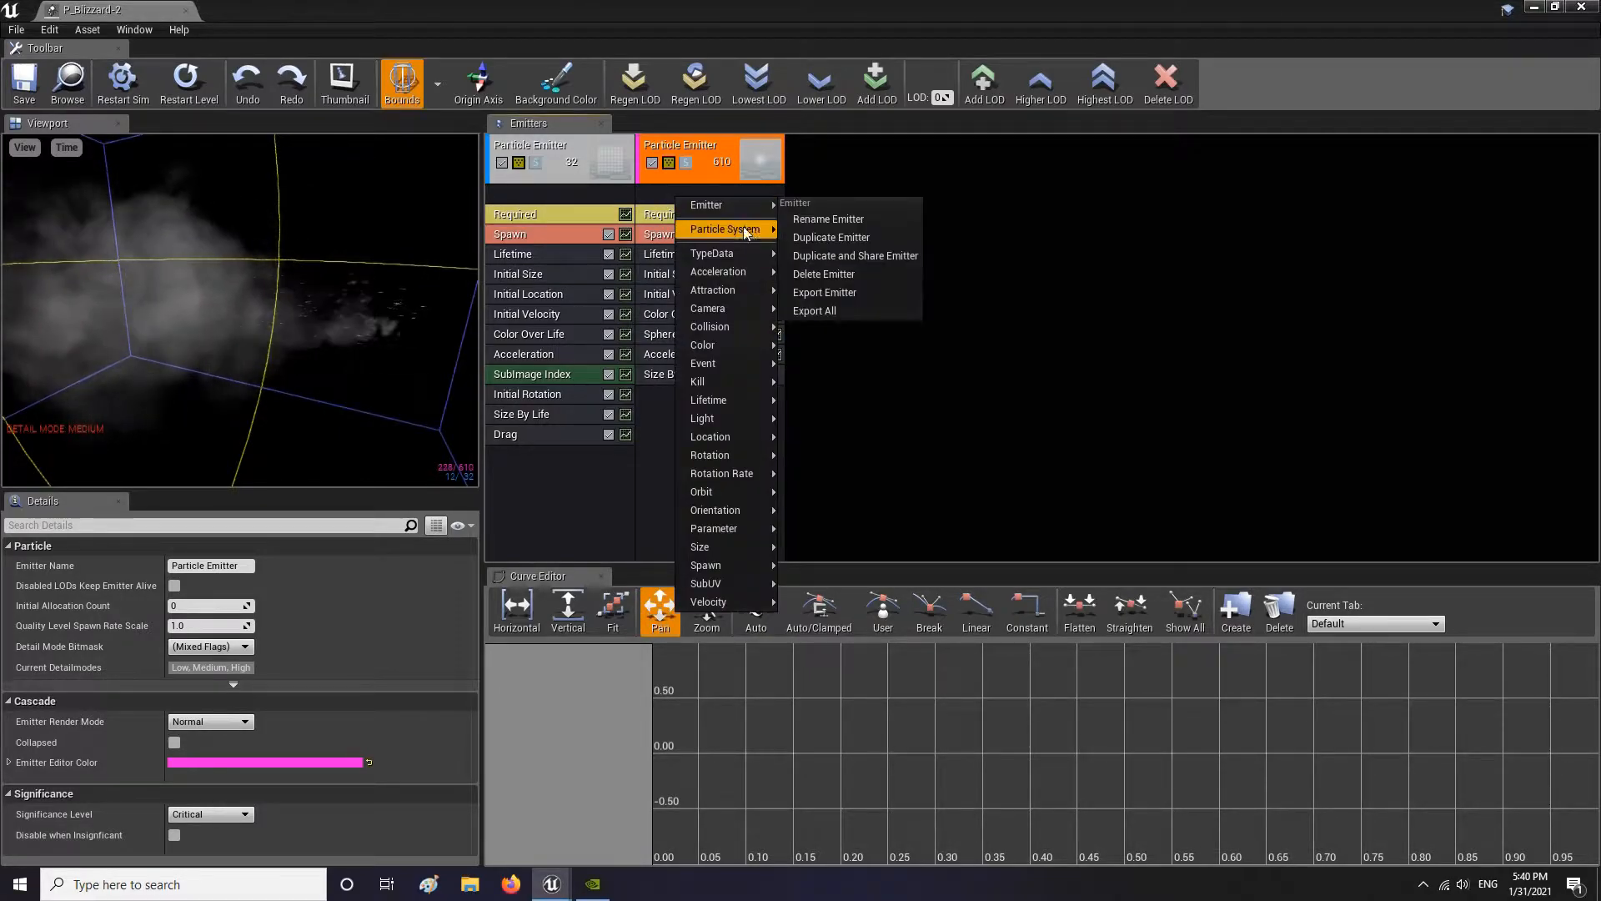
mouse_move(747, 257)
left_click(839, 306)
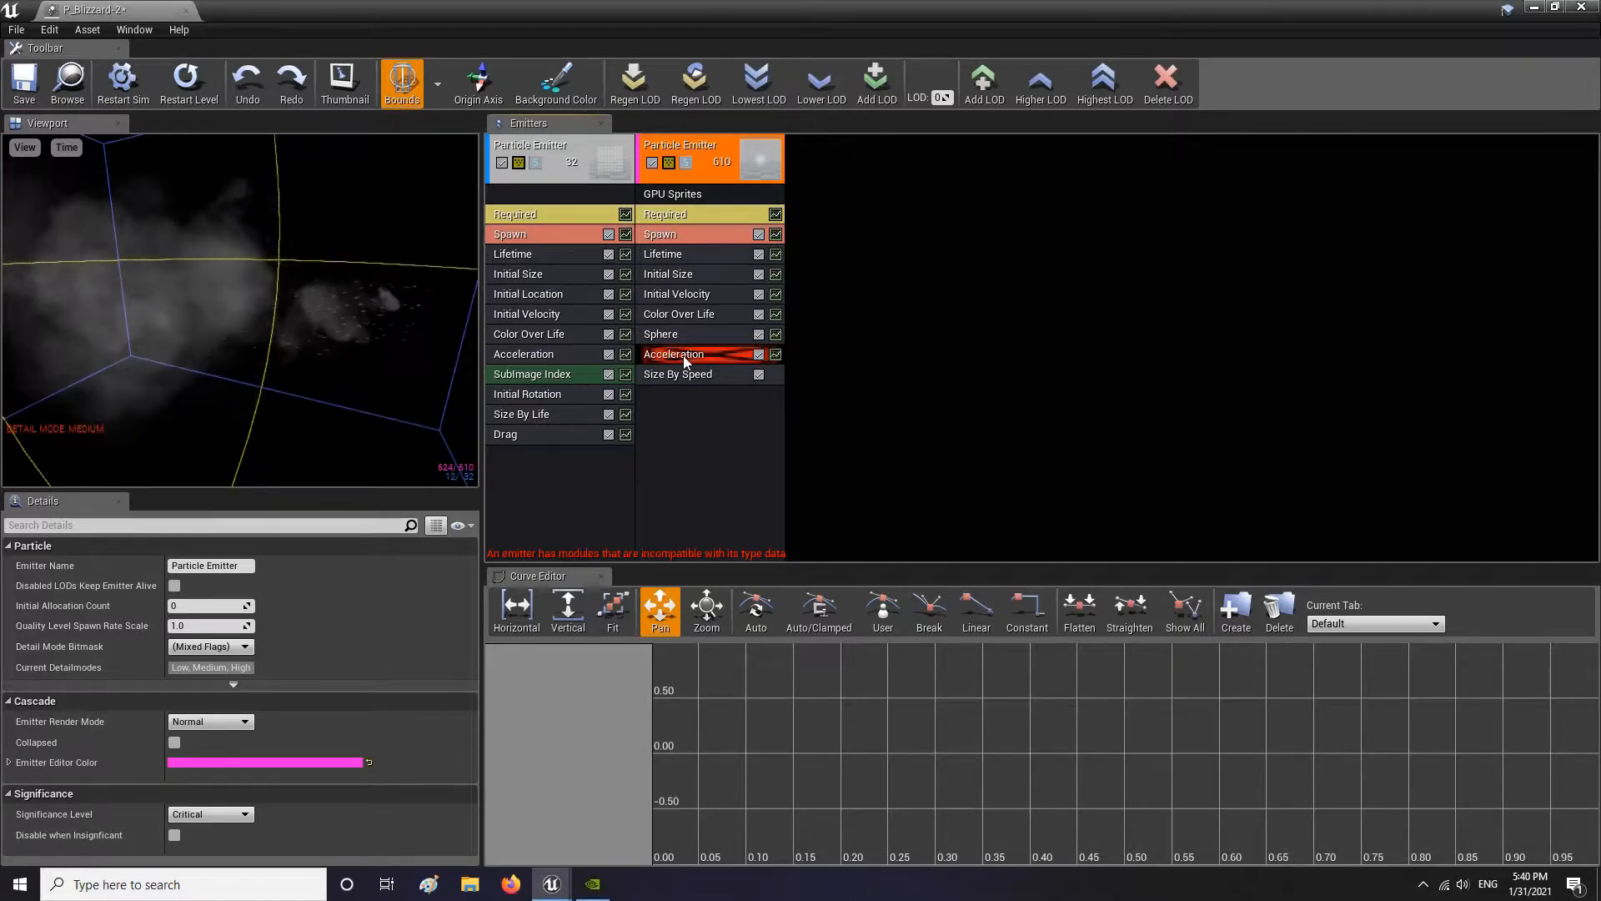
right_click(688, 398)
mouse_move(738, 477)
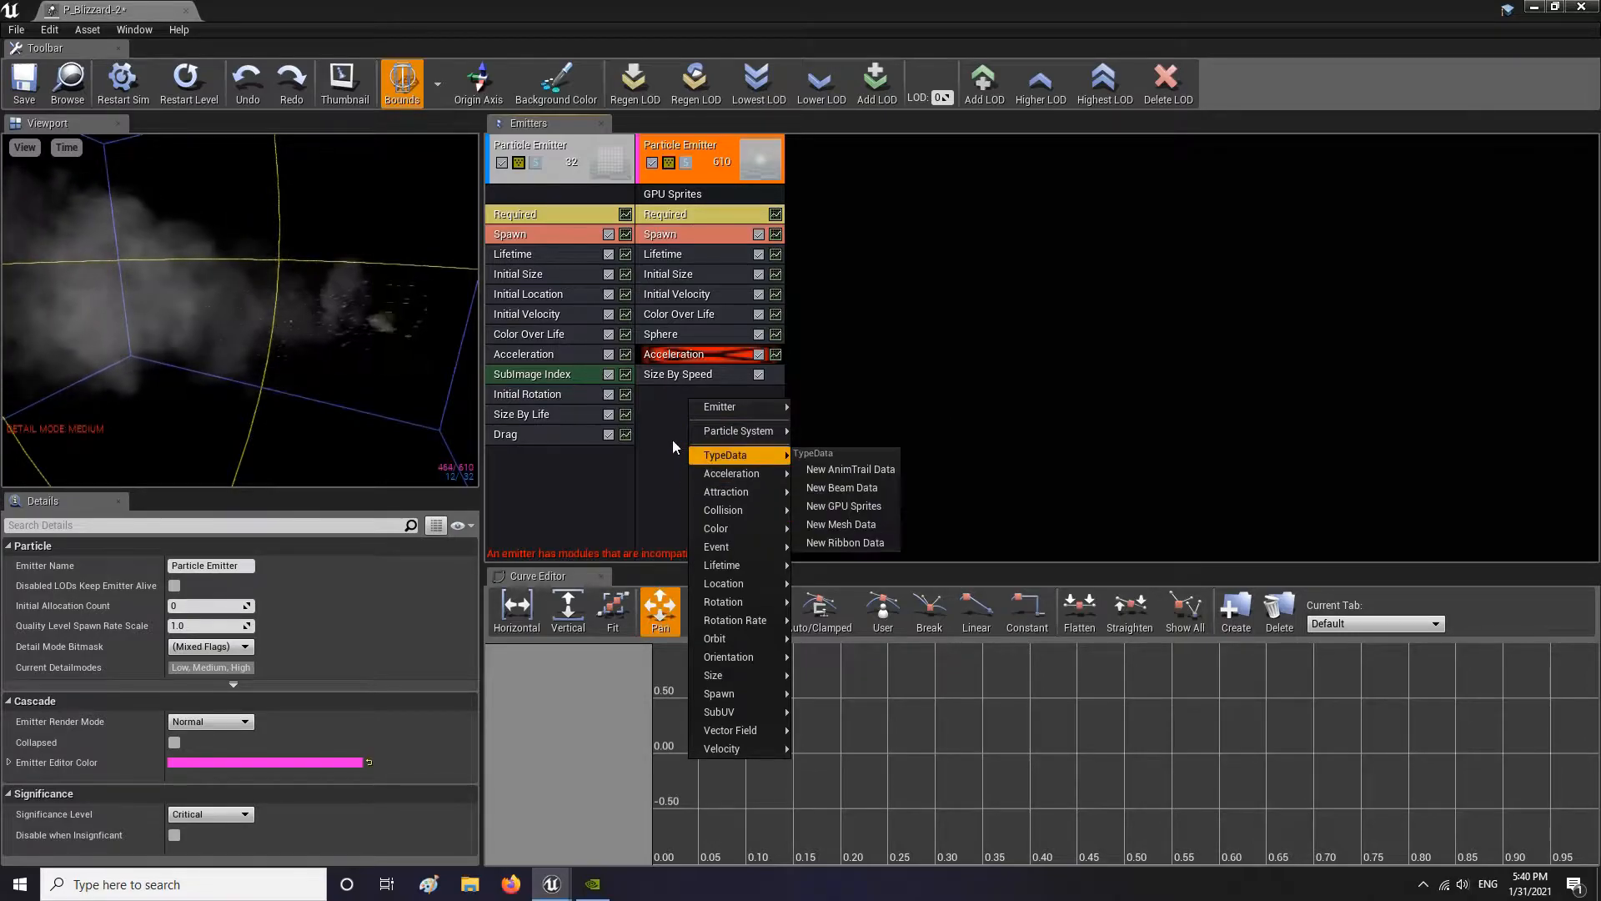
left_click(648, 406)
mouse_move(321, 314)
left_mouse_down()
mouse_move(321, 251)
mouse_move(250, 284)
mouse_move(284, 313)
mouse_move(347, 323)
left_mouse_up()
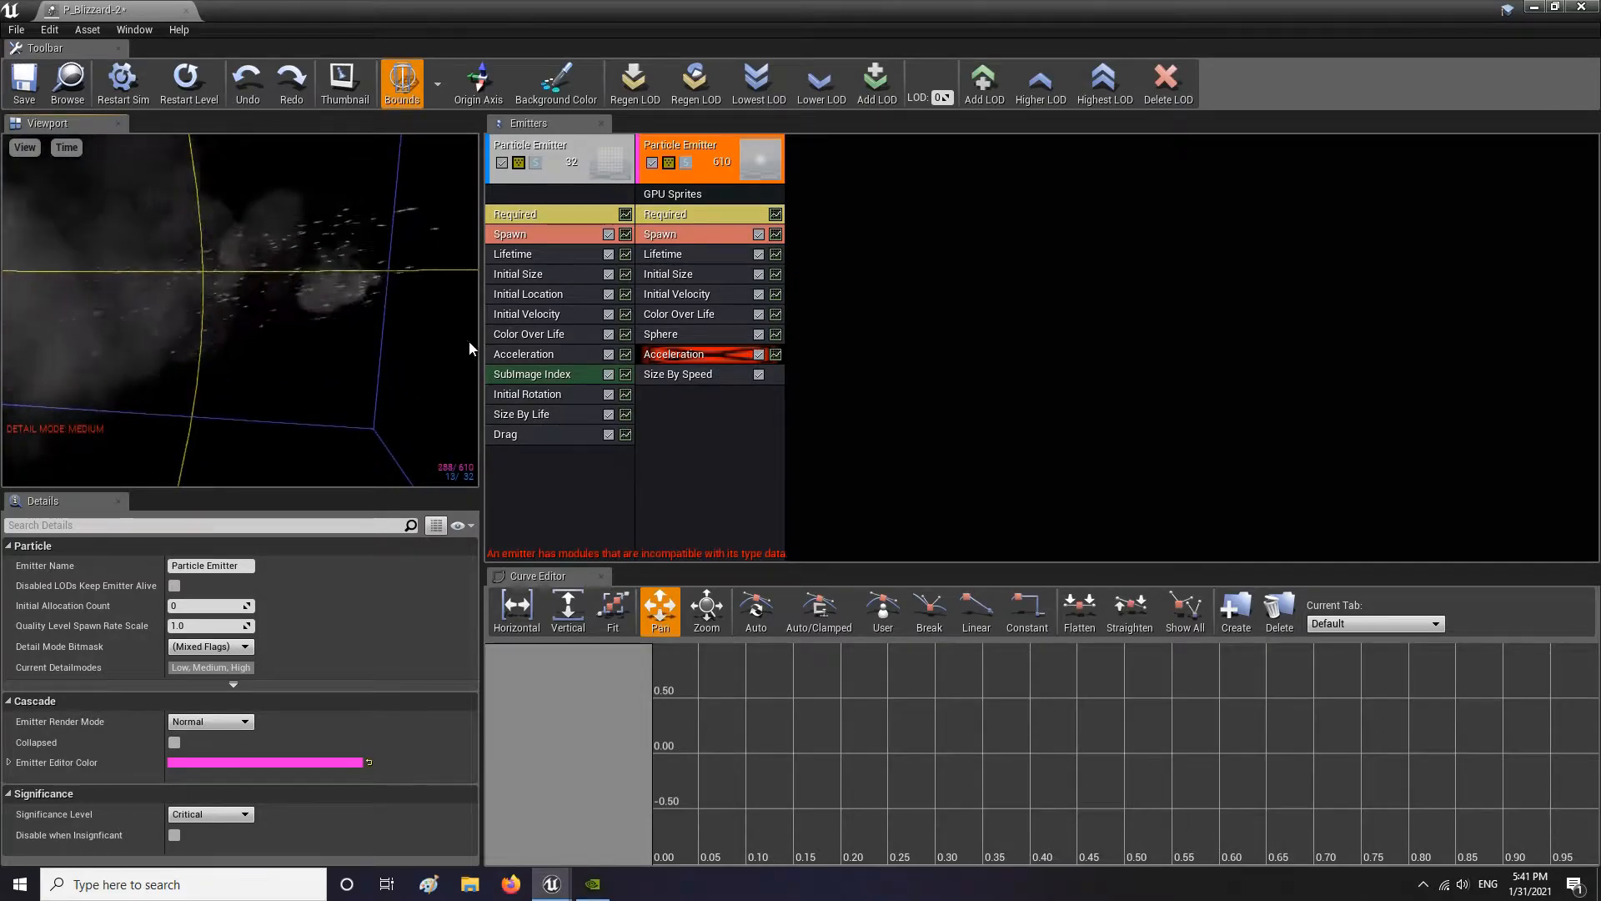
right_click(682, 405)
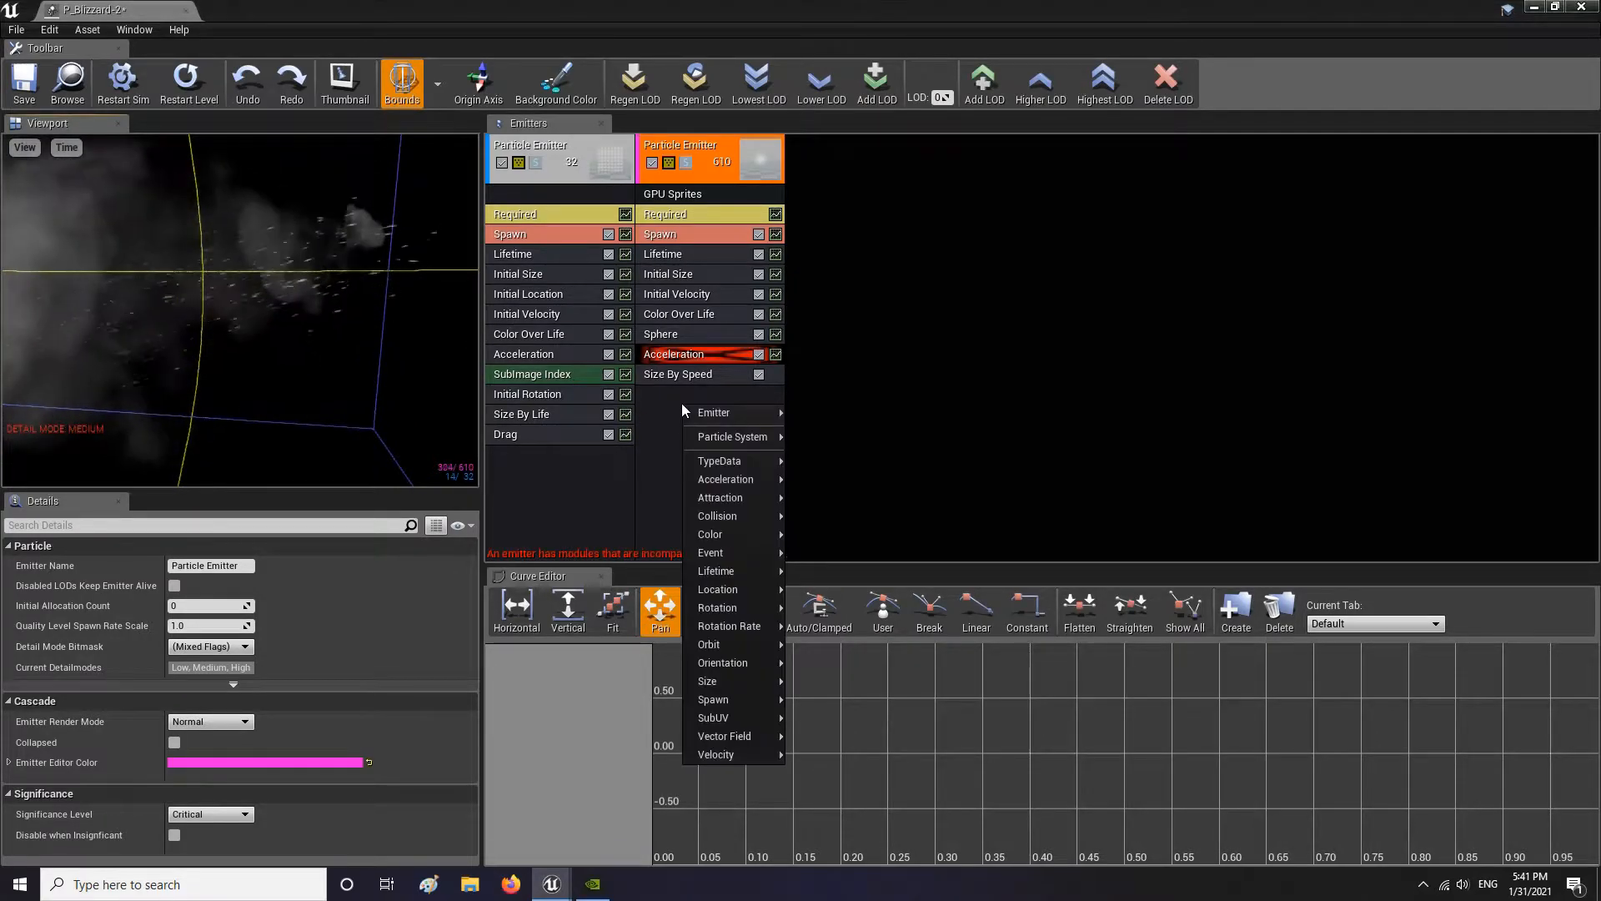
left_click(674, 401)
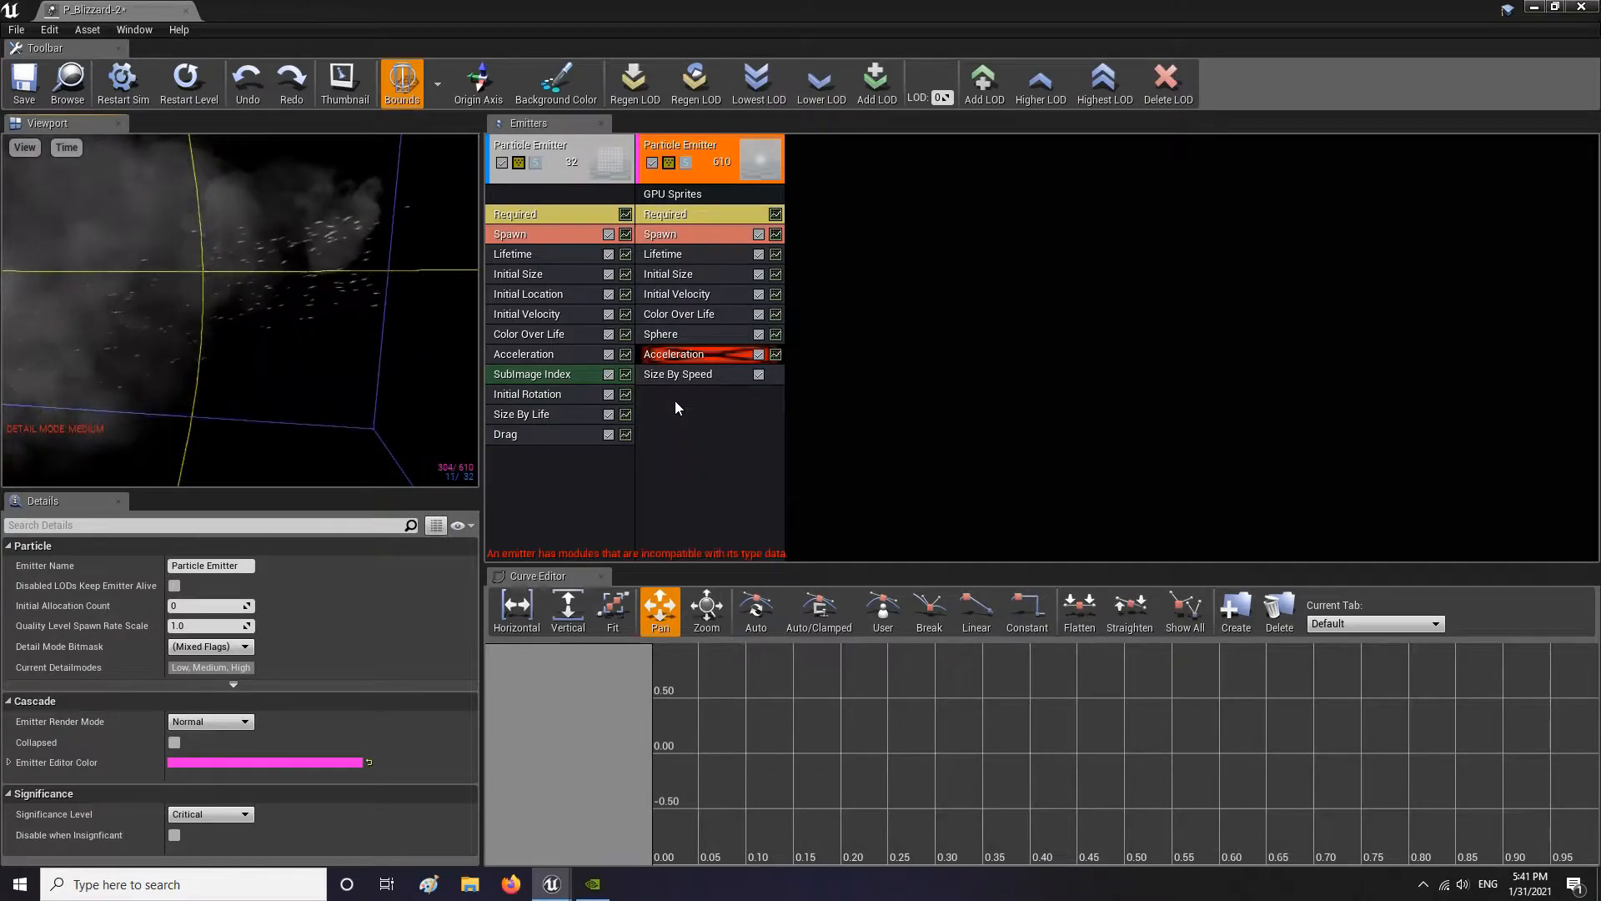
Delete the snow emitter's Acceleration module, and undo both this deletion and the addition of the GPU Sprites type data
left_click(679, 353)
key("Delete")
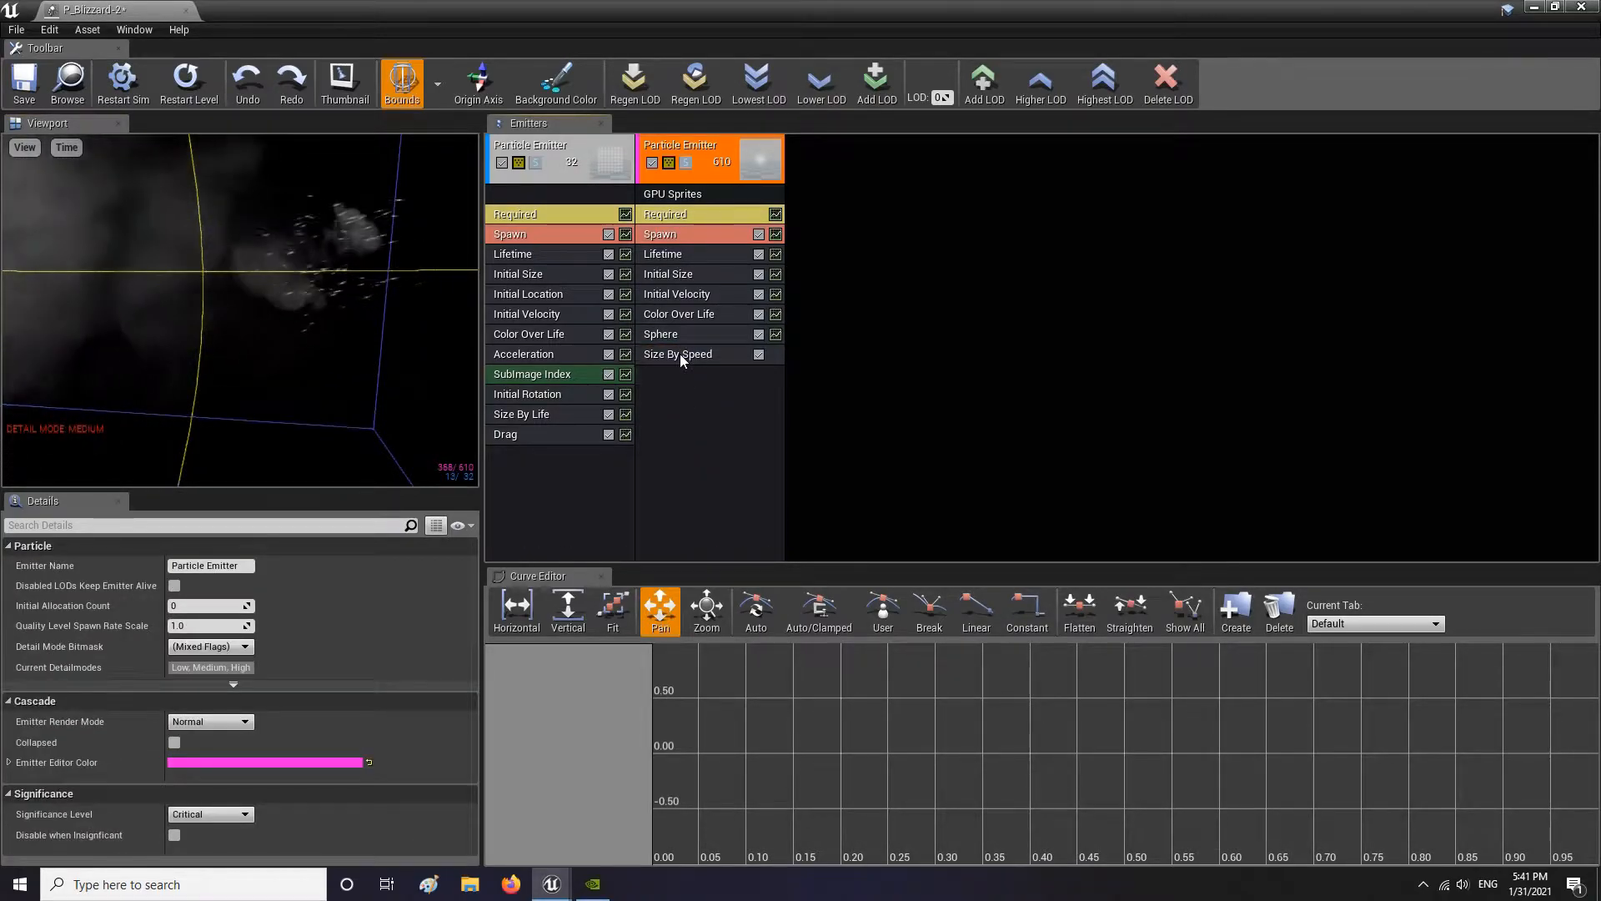
left_click(673, 191)
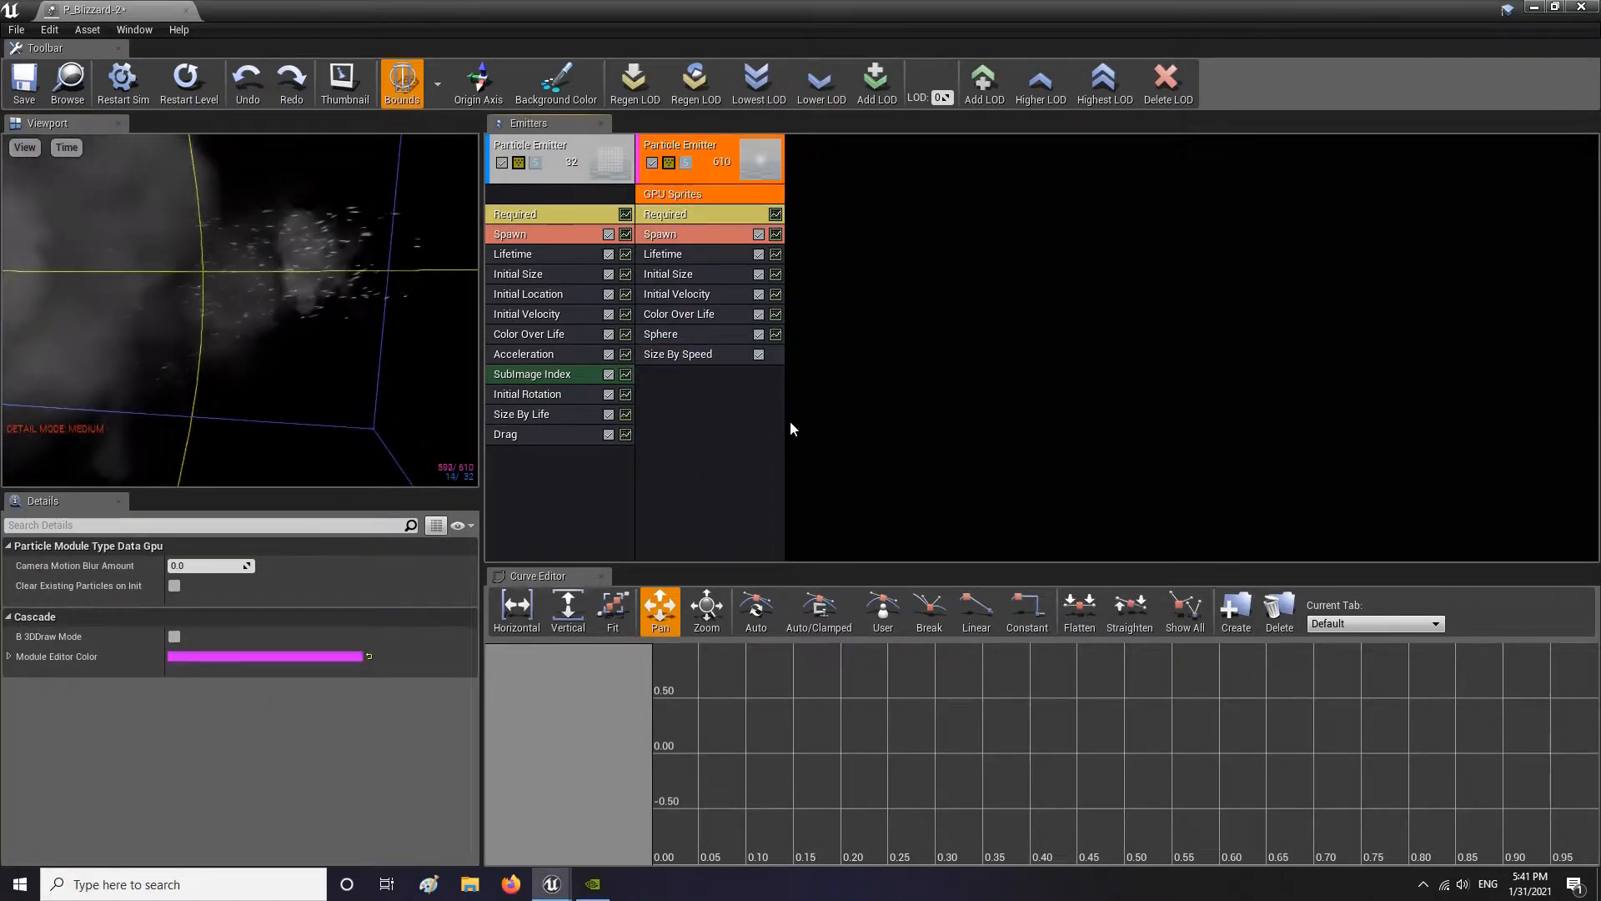
key("ctrl+z")
key("ctrl+z")
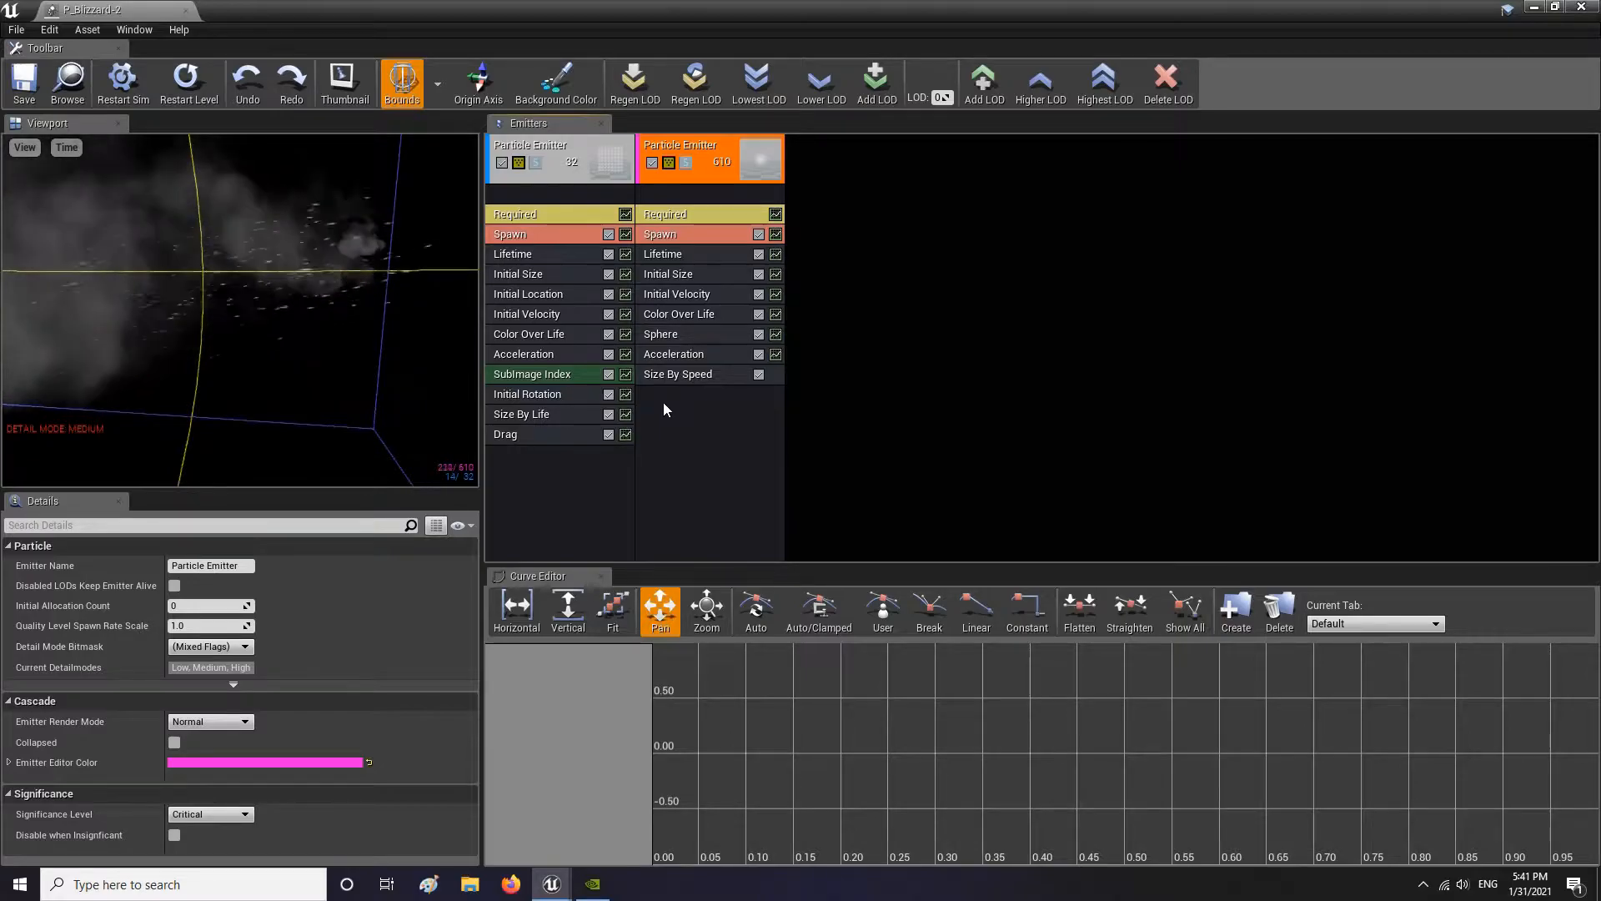
Add an Actor Collision module to the snow emitter, and save and close P_Blizzard-2
right_click(666, 409)
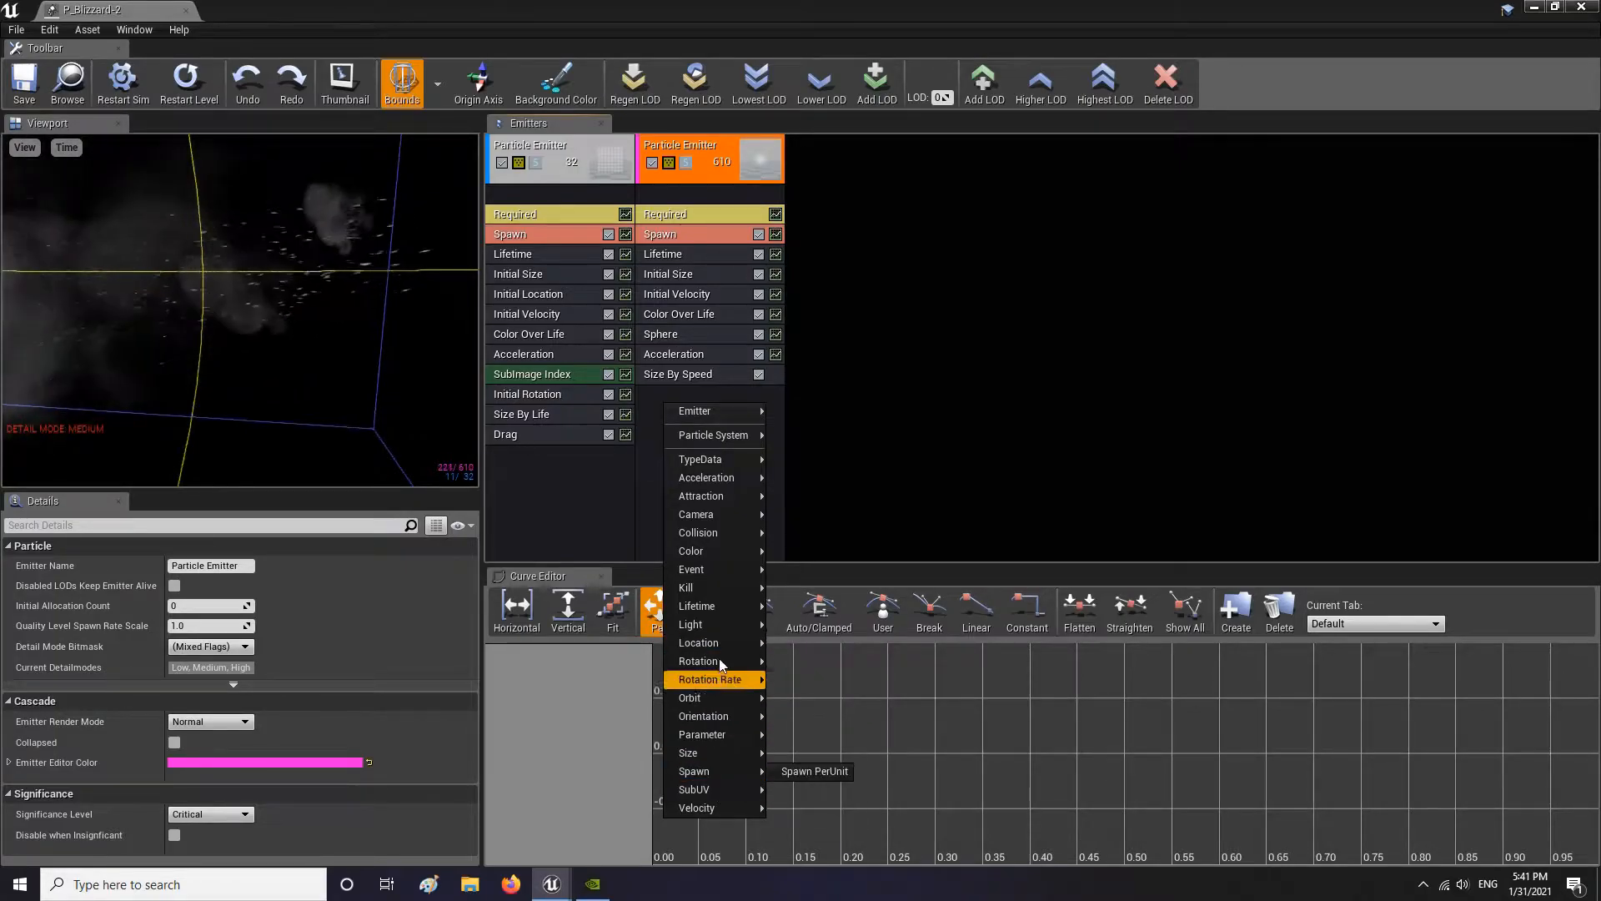
mouse_move(718, 542)
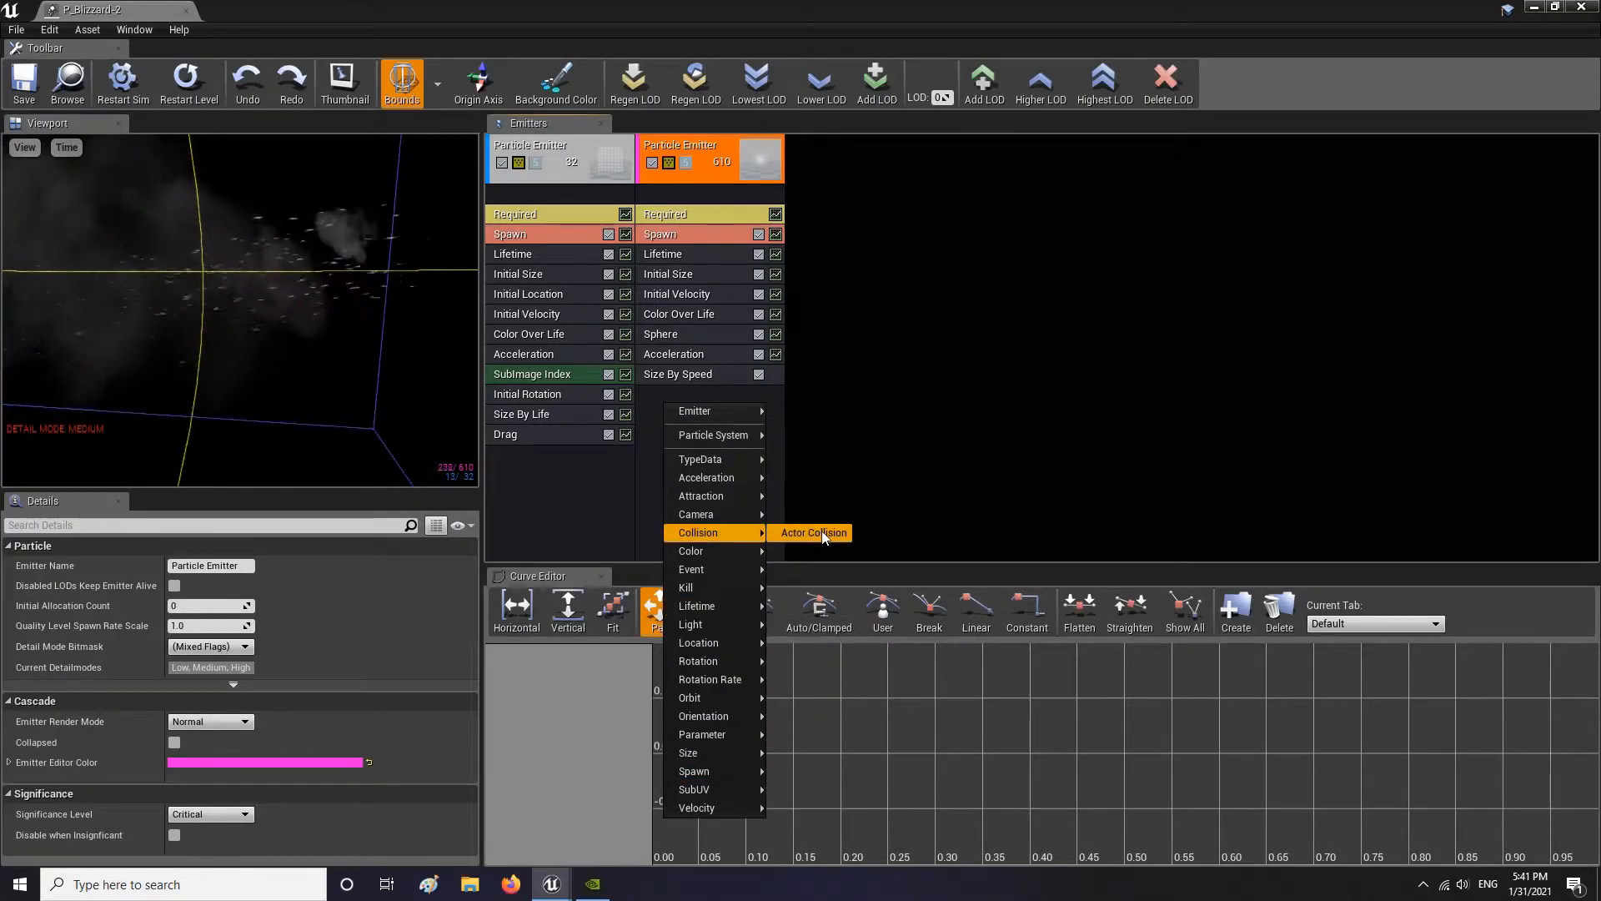
left_click(822, 534)
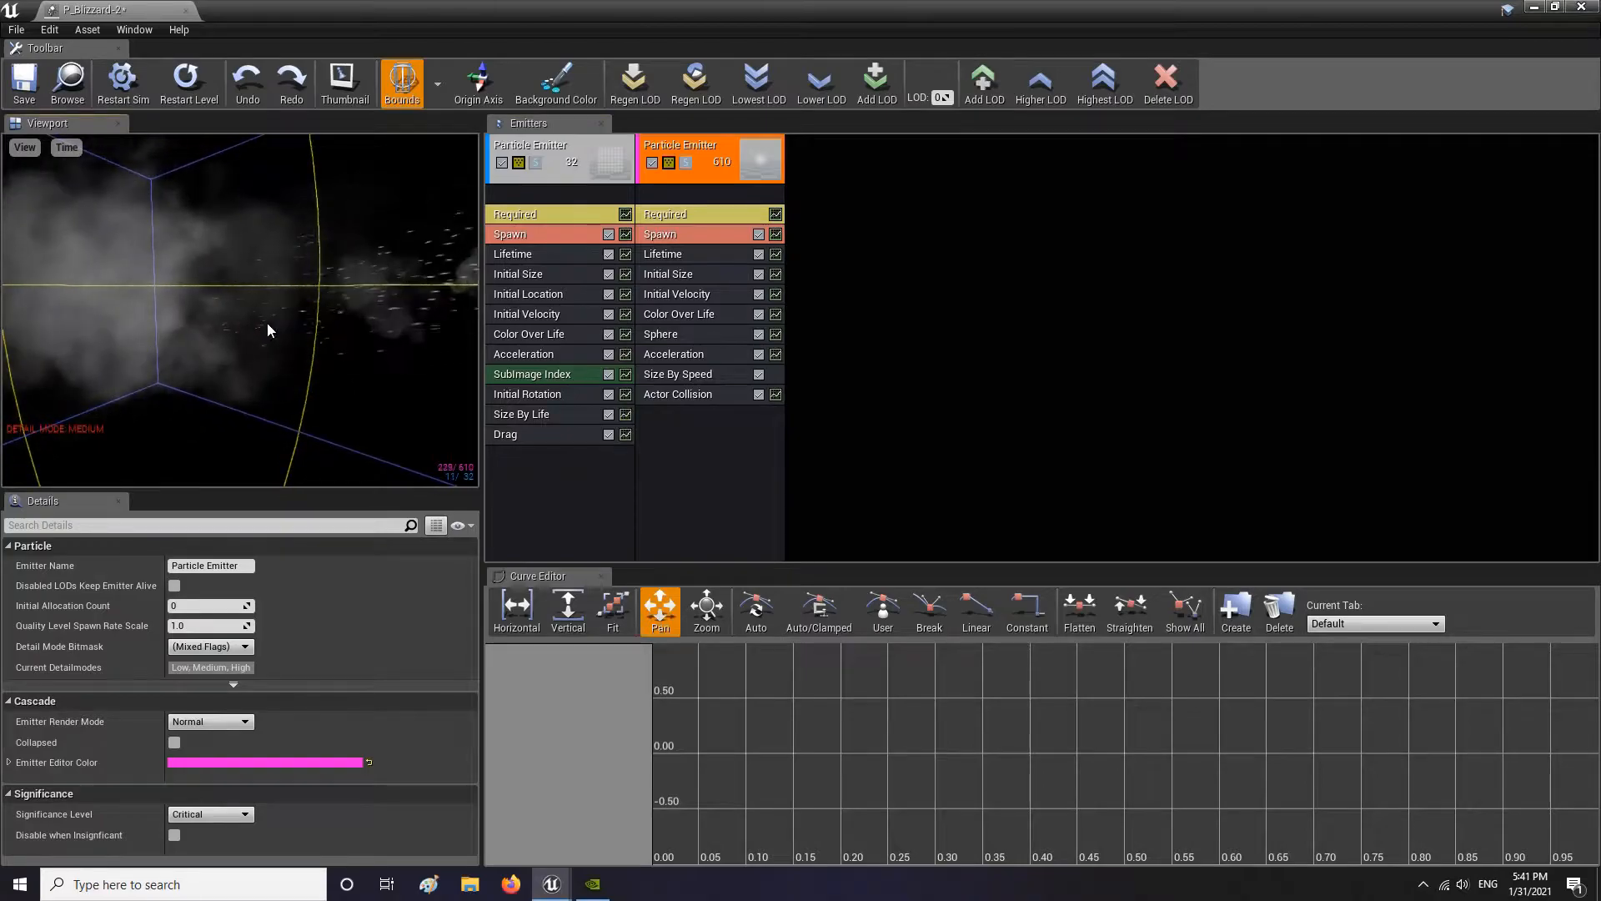
left_click(31, 77)
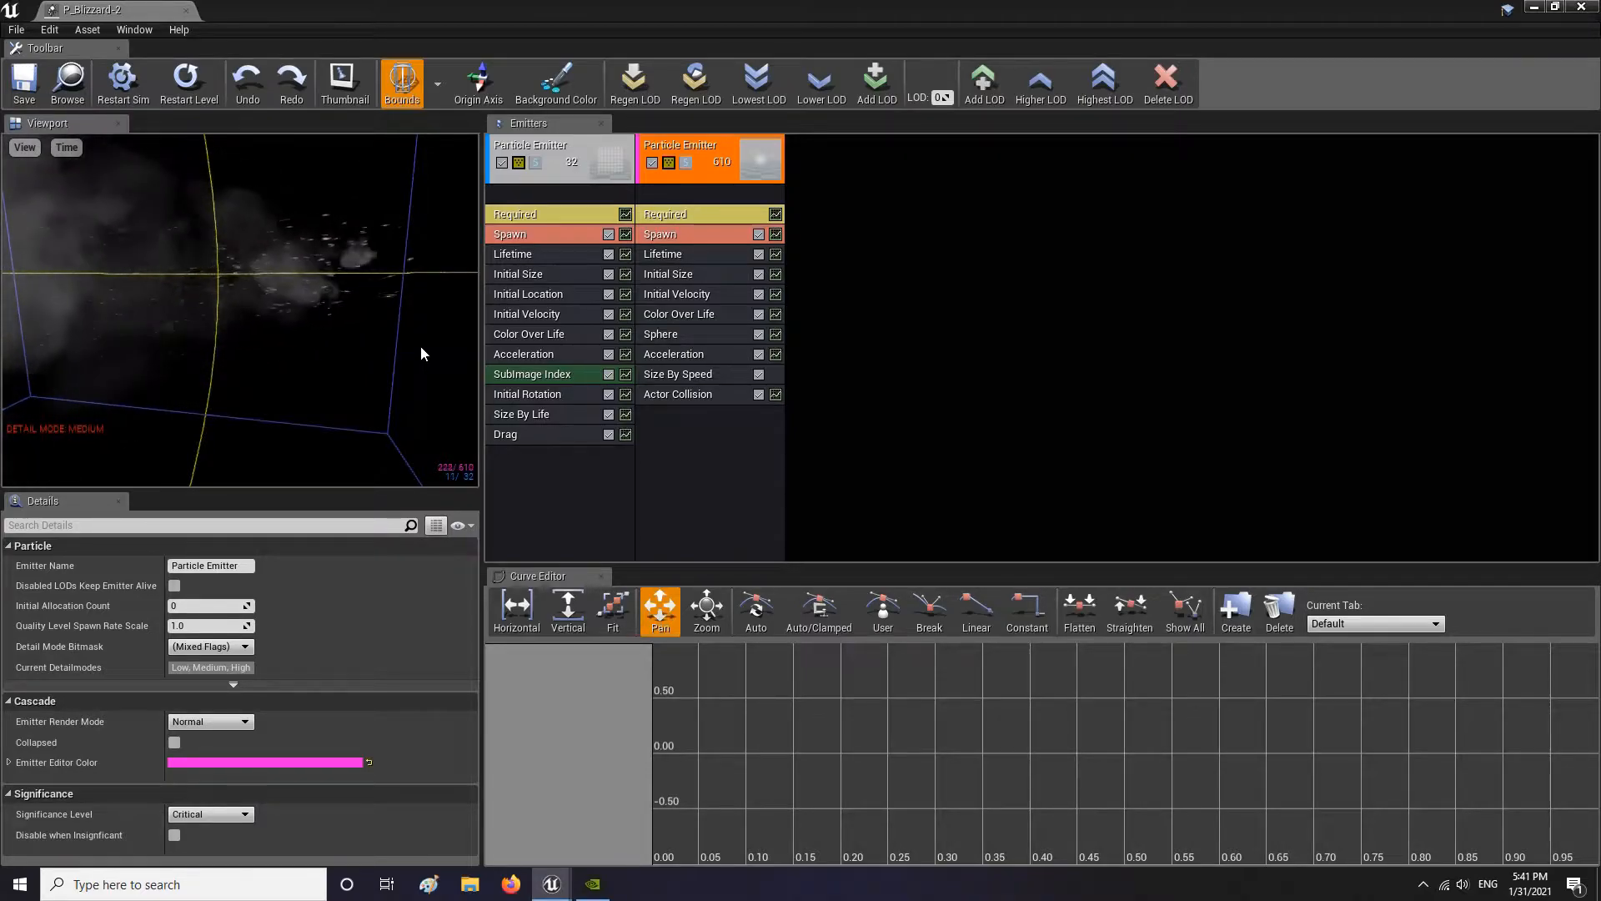
left_click(185, 12)
Set the collision preset of the selected floor mesh SM_Plains_Floors_Block18 to Custom and check its object type
right_click_drag(825, 612, 879, 413)
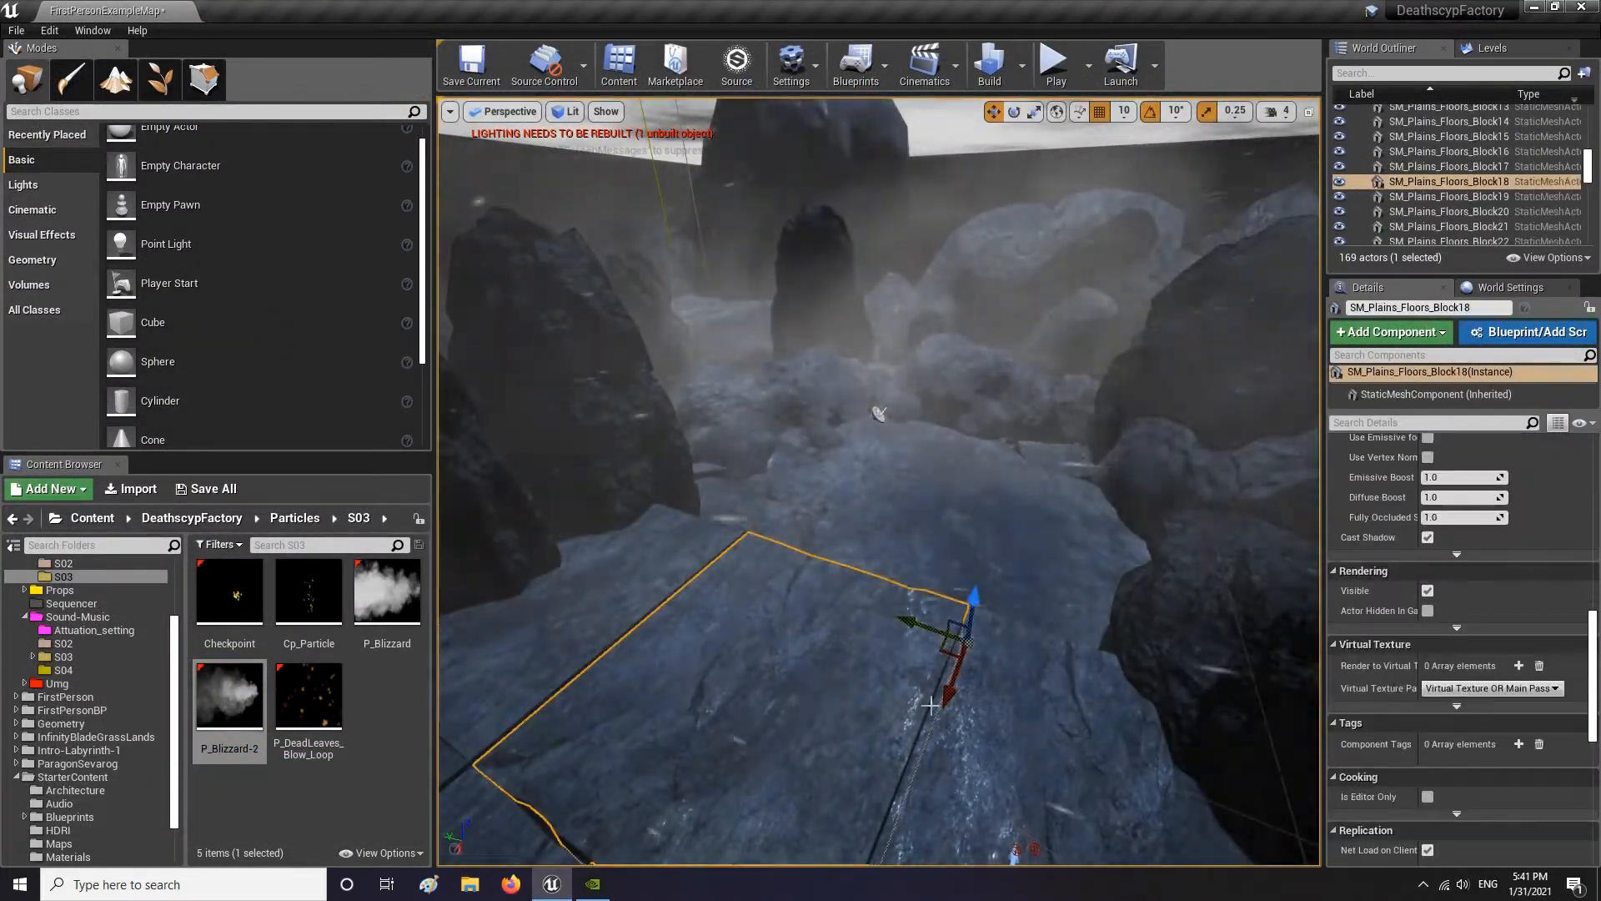
scroll(1397, 564, "up", 6)
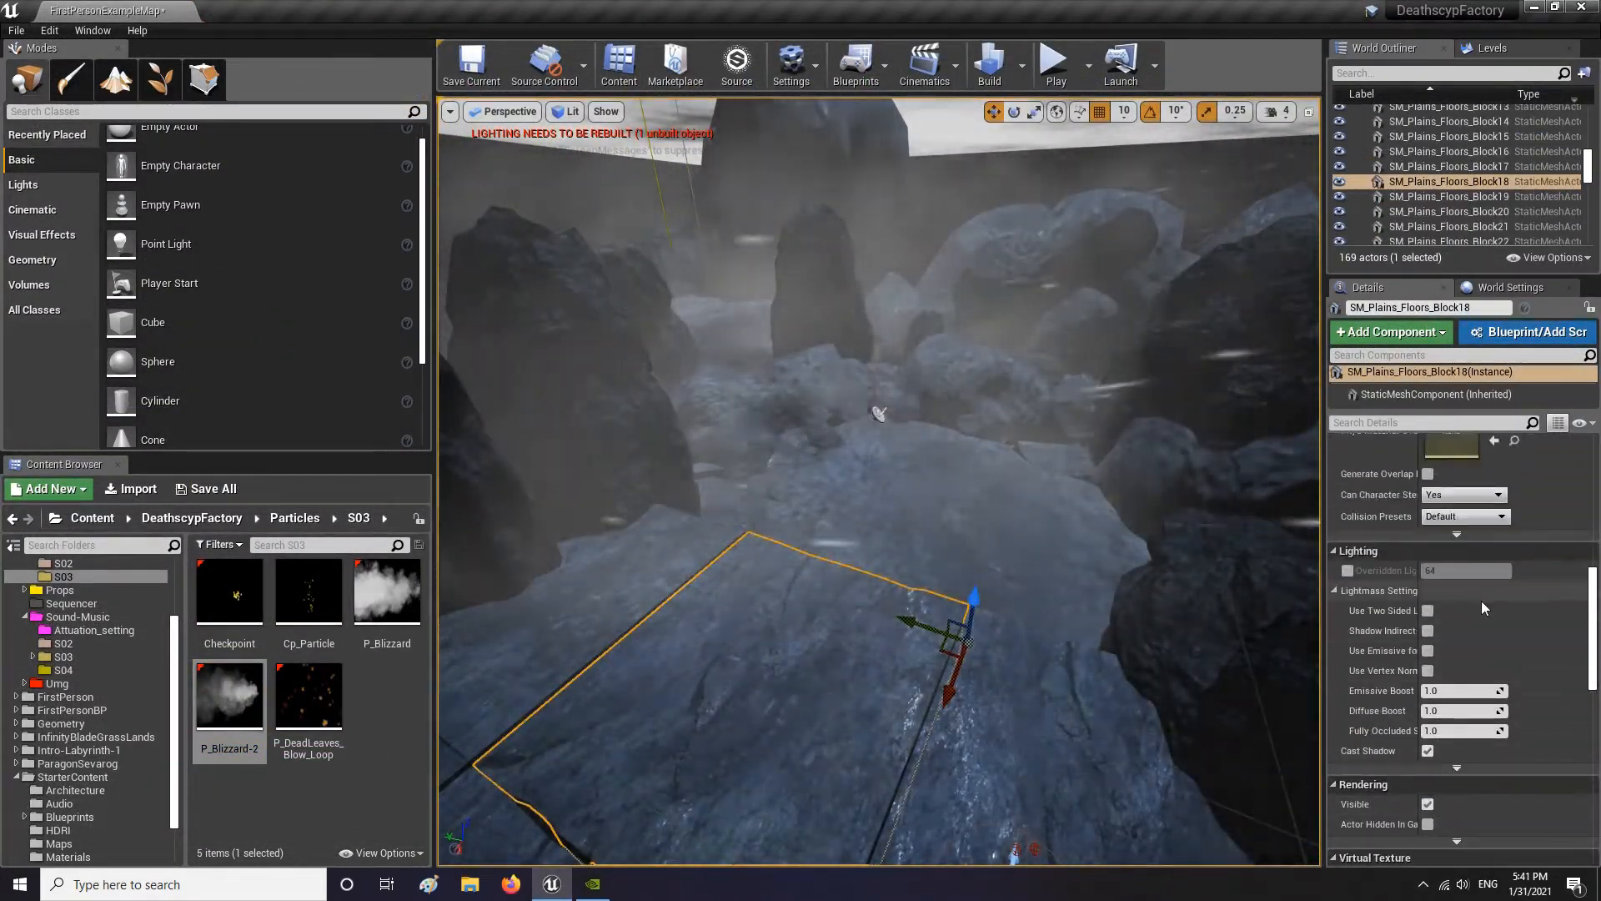
left_click(1458, 641)
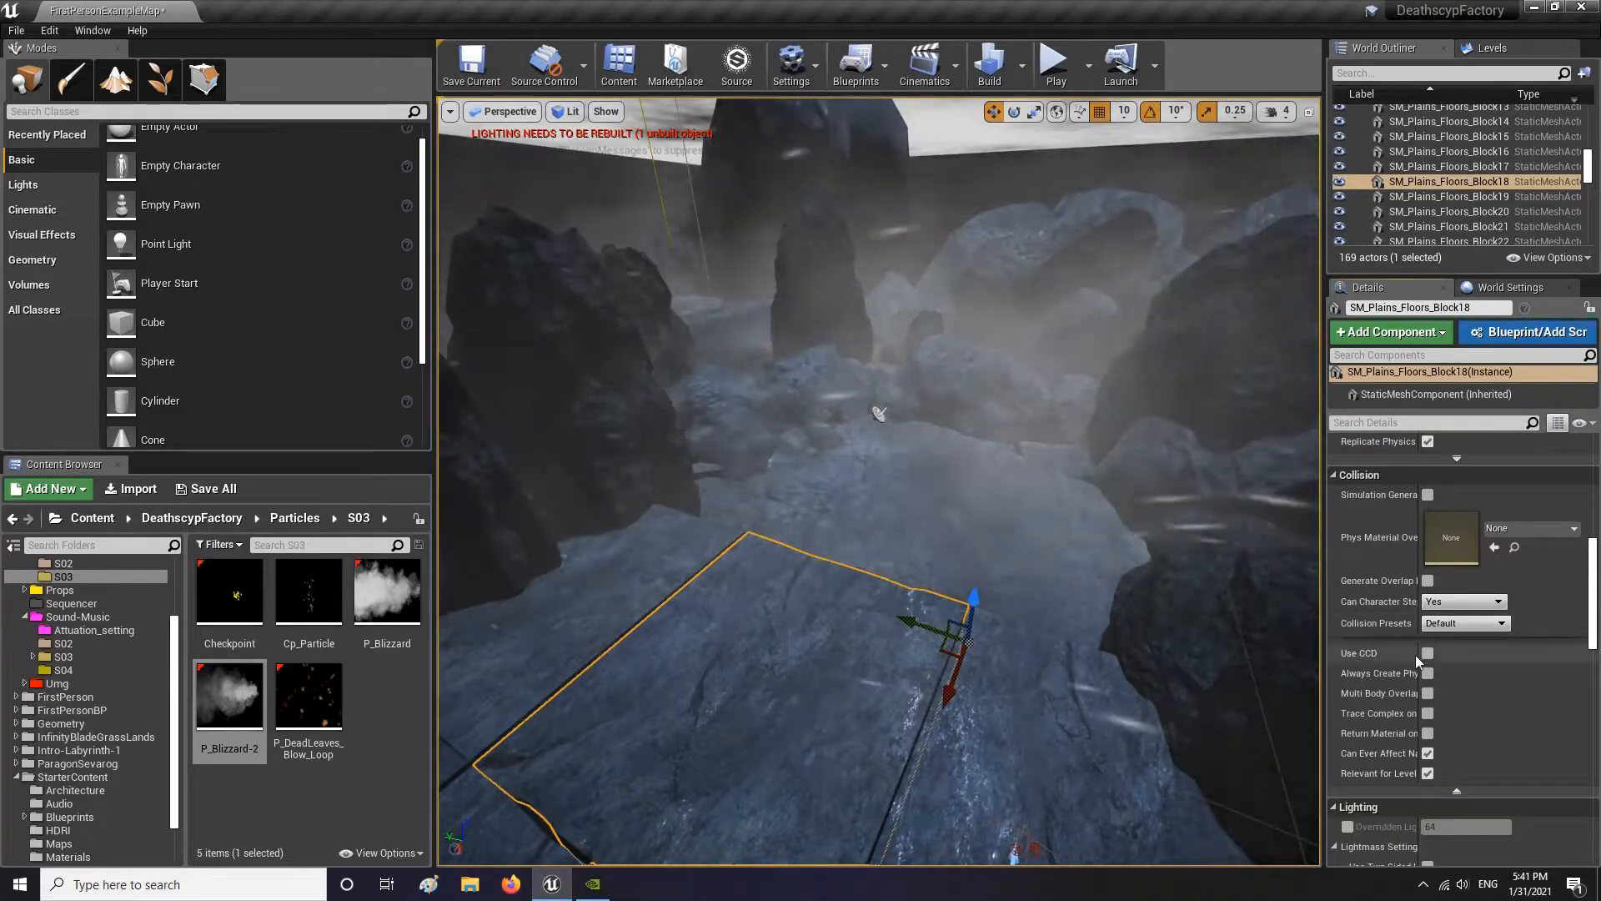
left_click(1456, 623)
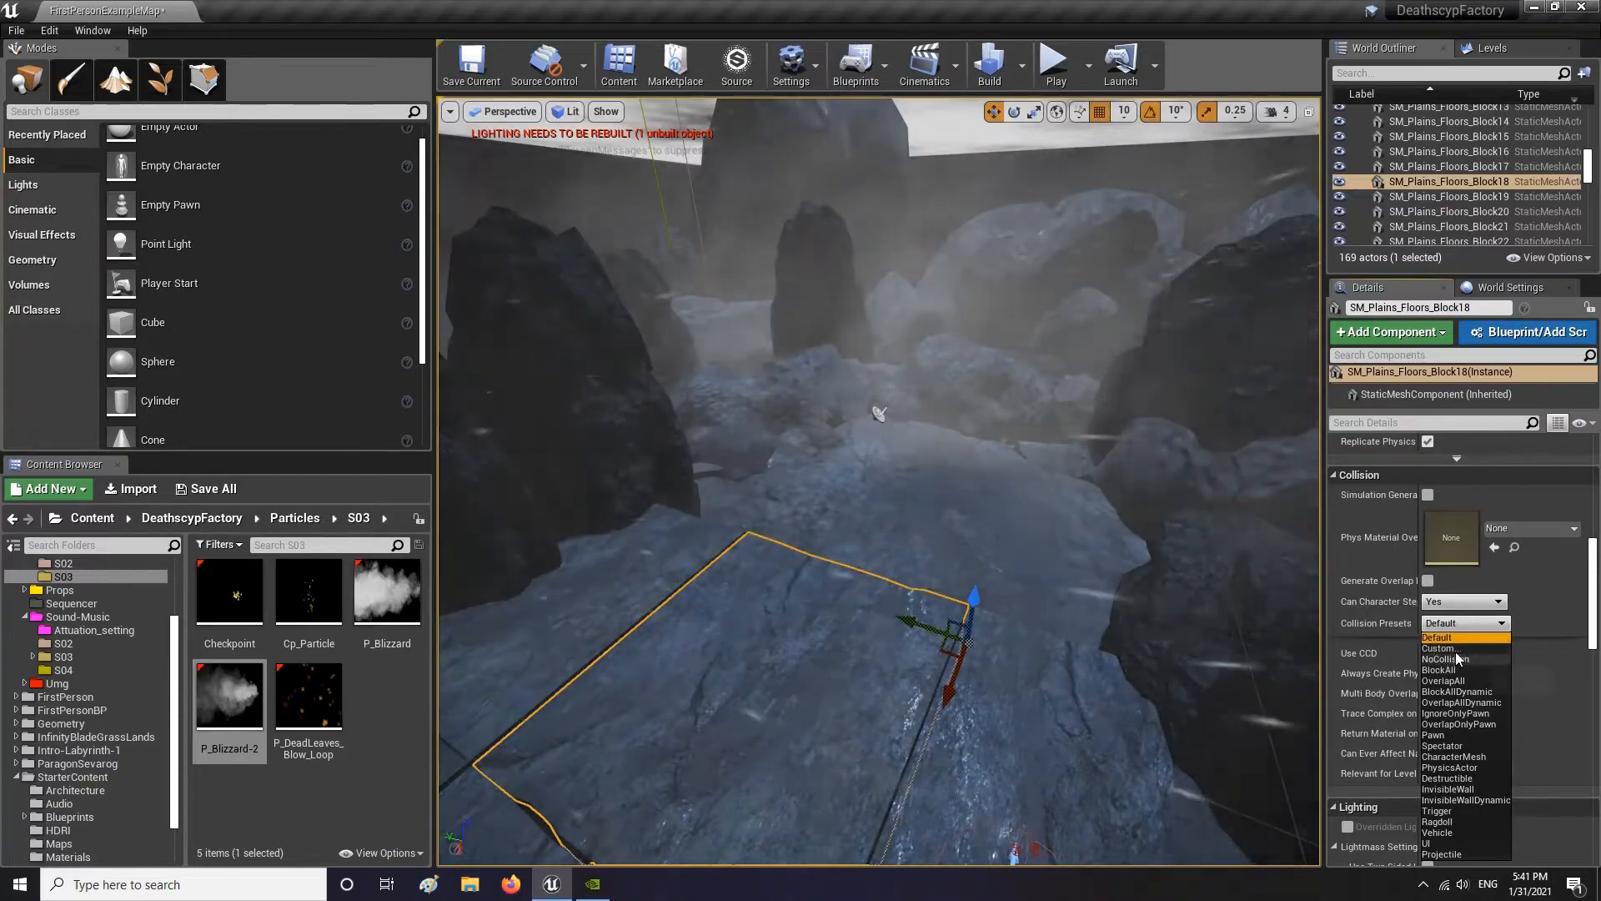
left_click(1440, 648)
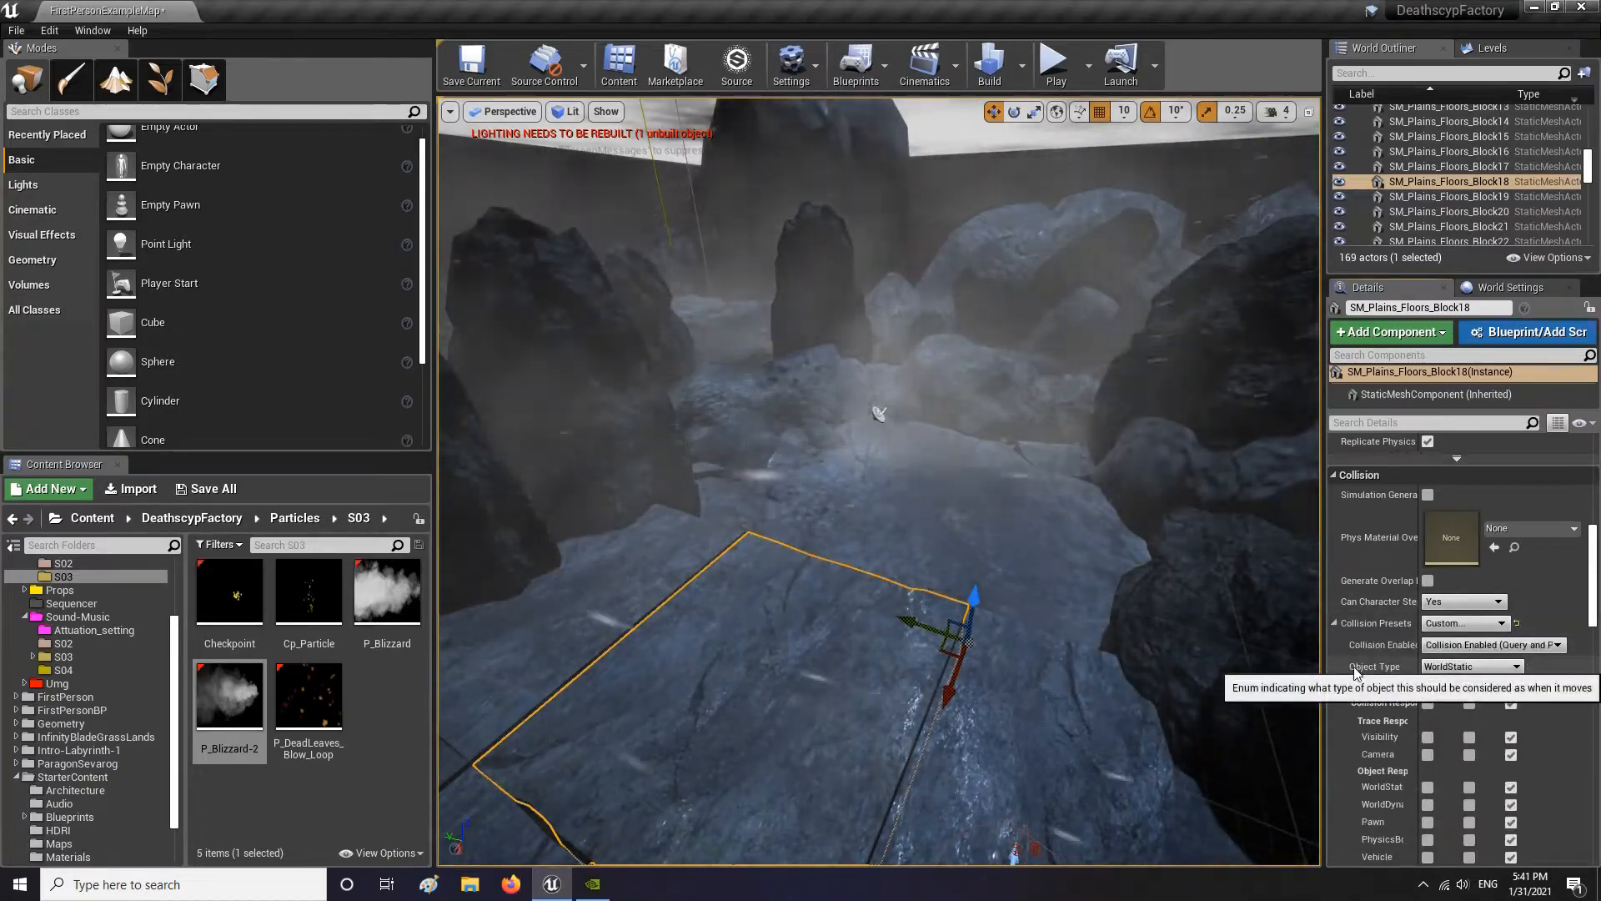
Set the collision preset of the standing rock SM_Rock34 to Custom and check its object type
right_click_drag(718, 669, 634, 692)
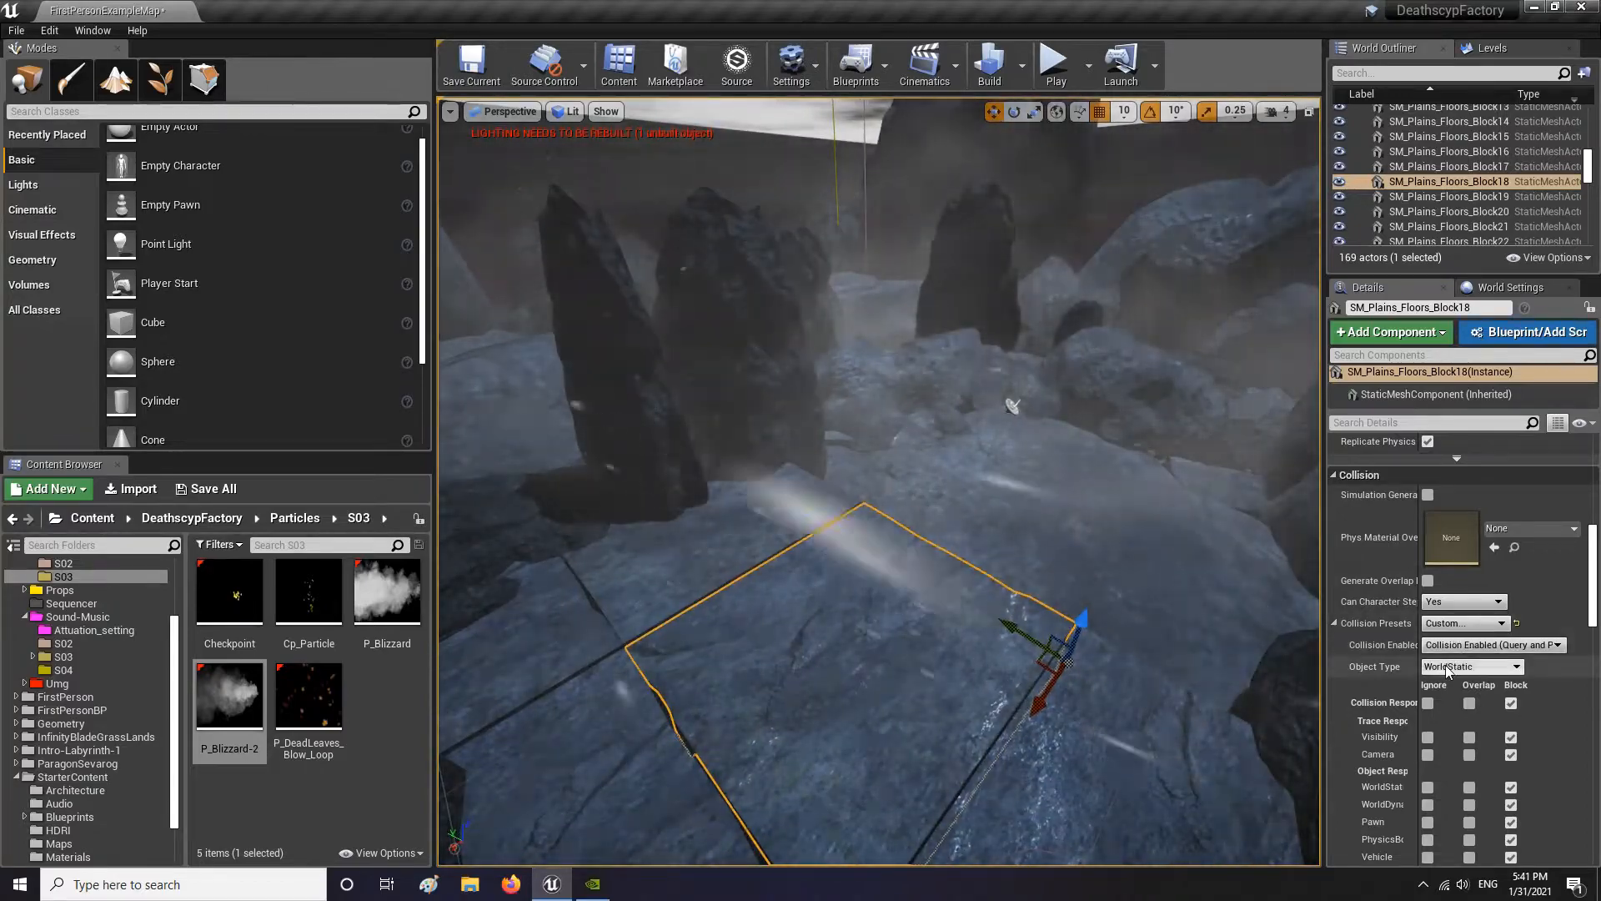
right_click_drag(866, 716, 902, 665)
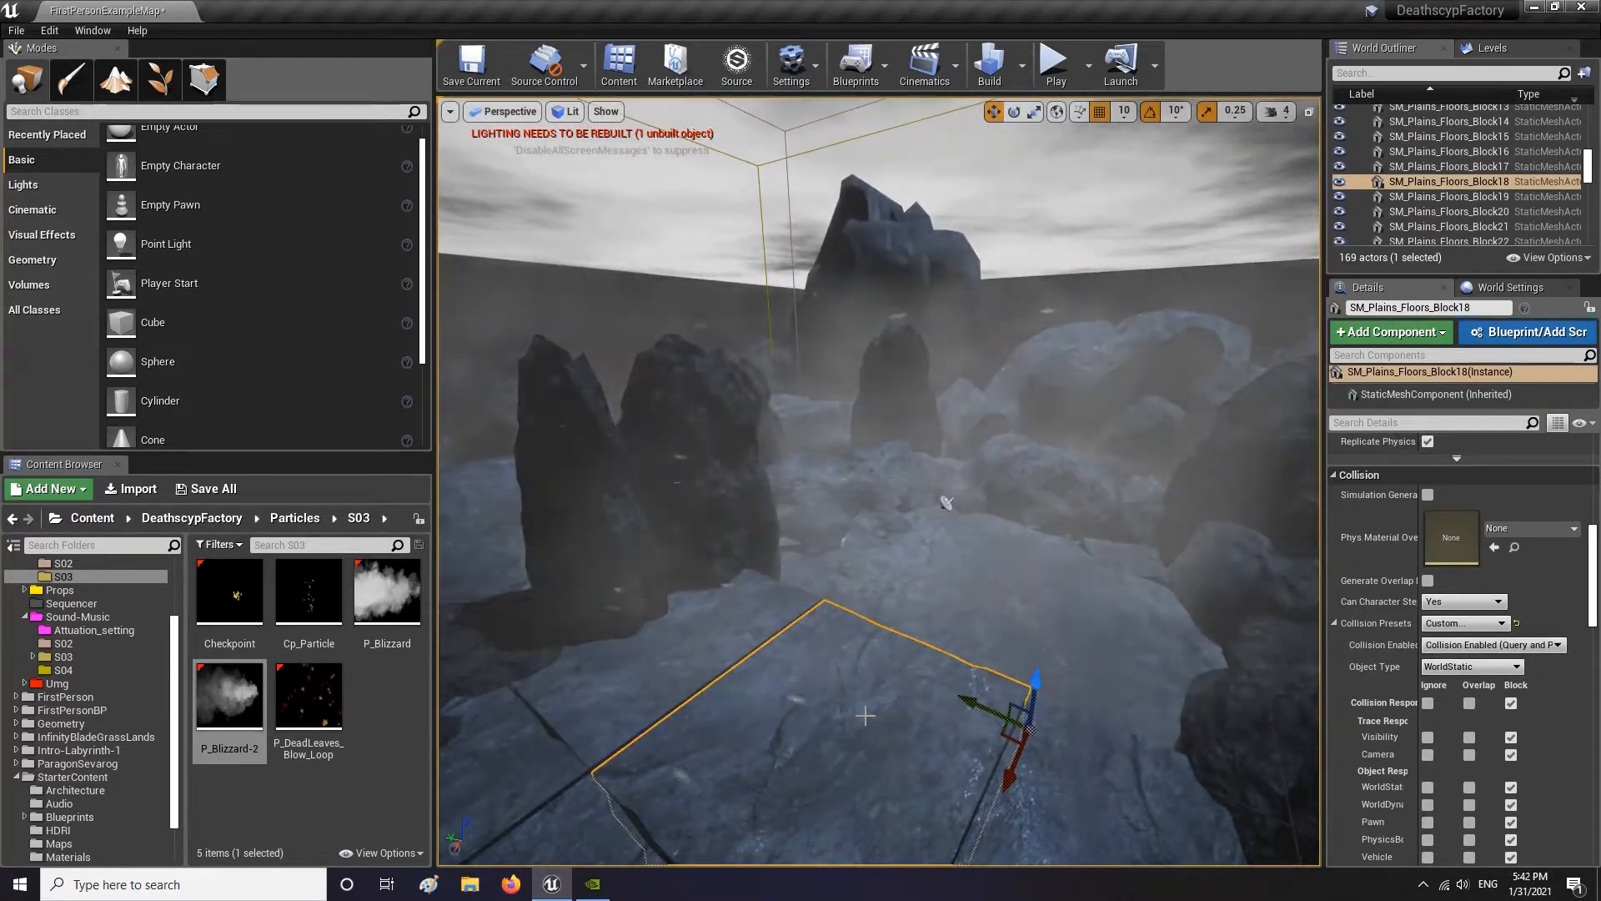
left_click(718, 475)
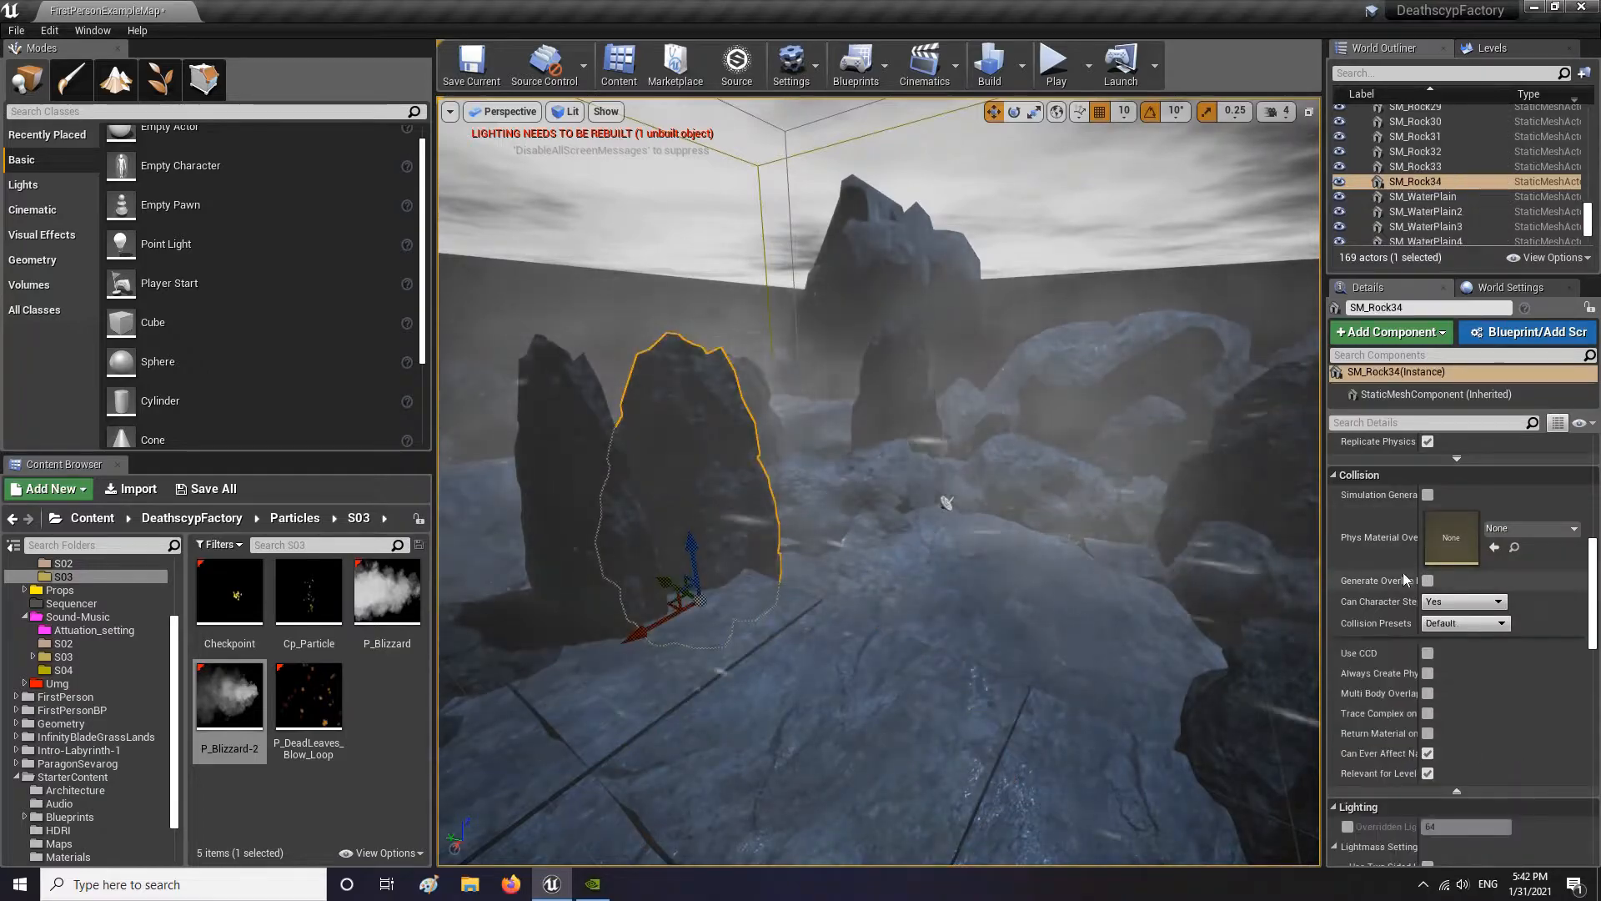
left_click(1466, 623)
left_click(1454, 631)
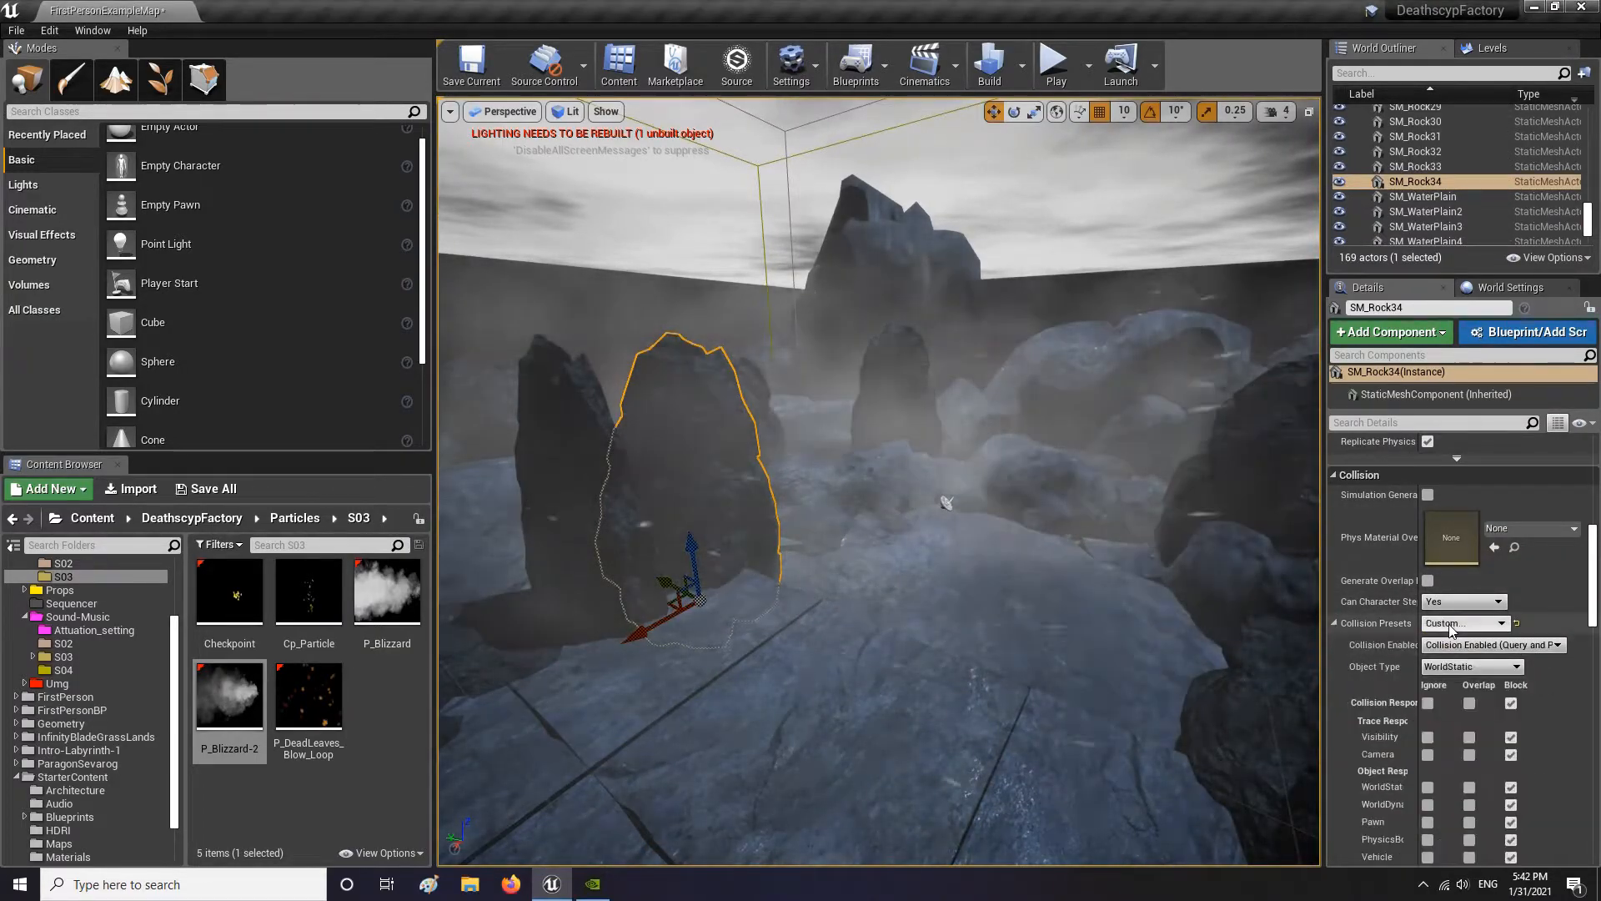
left_click(1474, 666)
Reopen P_Blizzard-2 in the particle editor and show the collision types of the snow emitter's Actor Collision module
right_click_drag(947, 501, 947, 501)
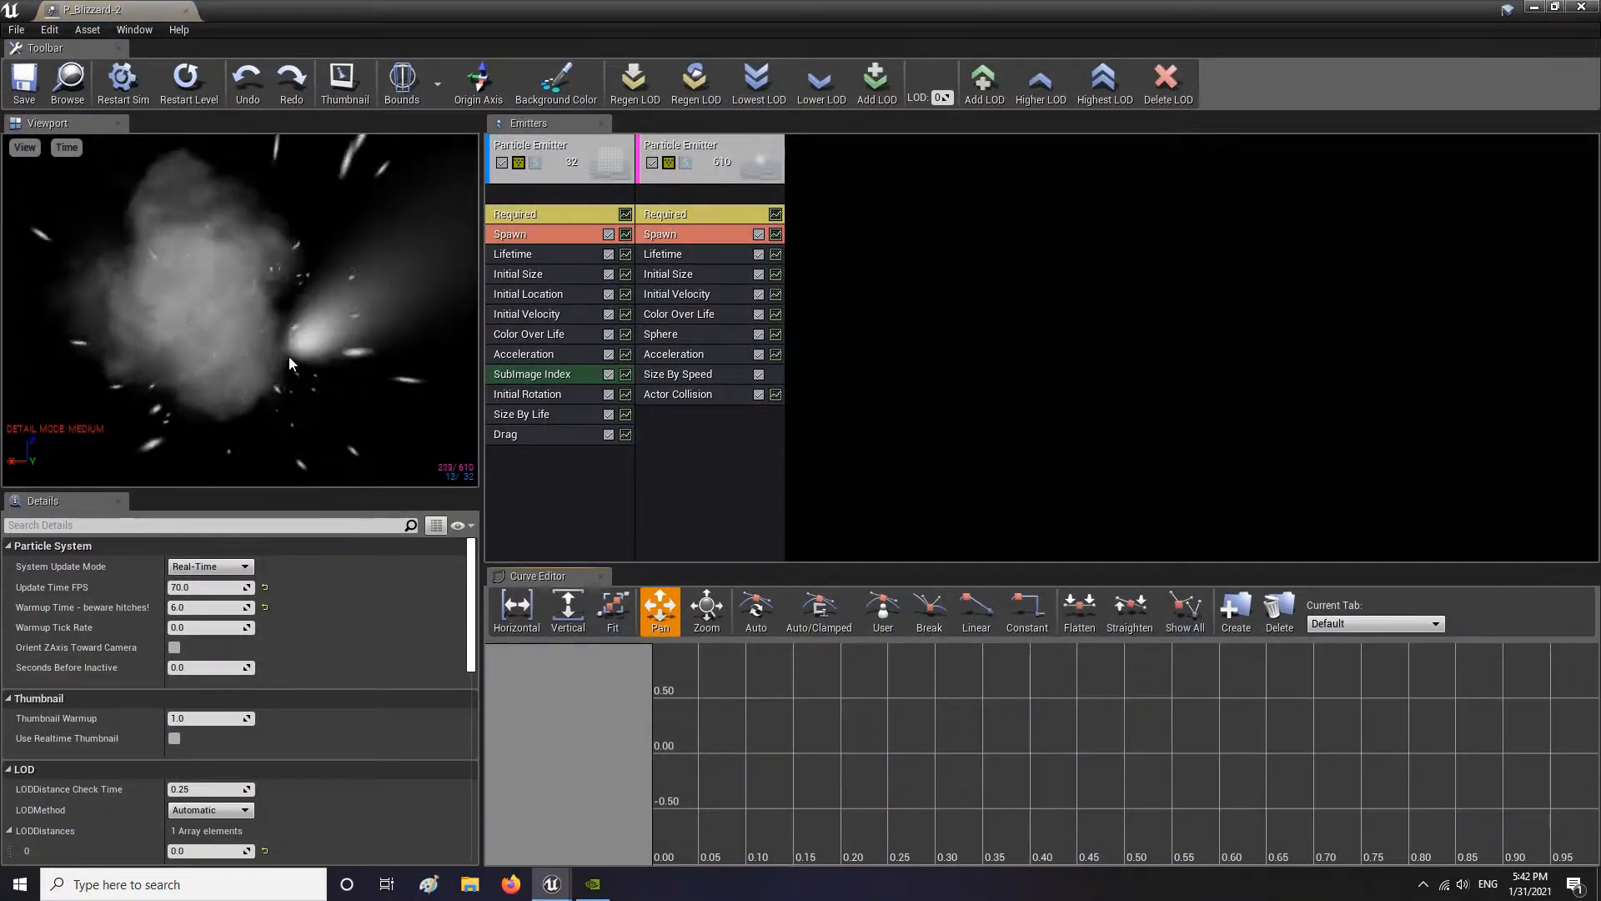
left_click(675, 397)
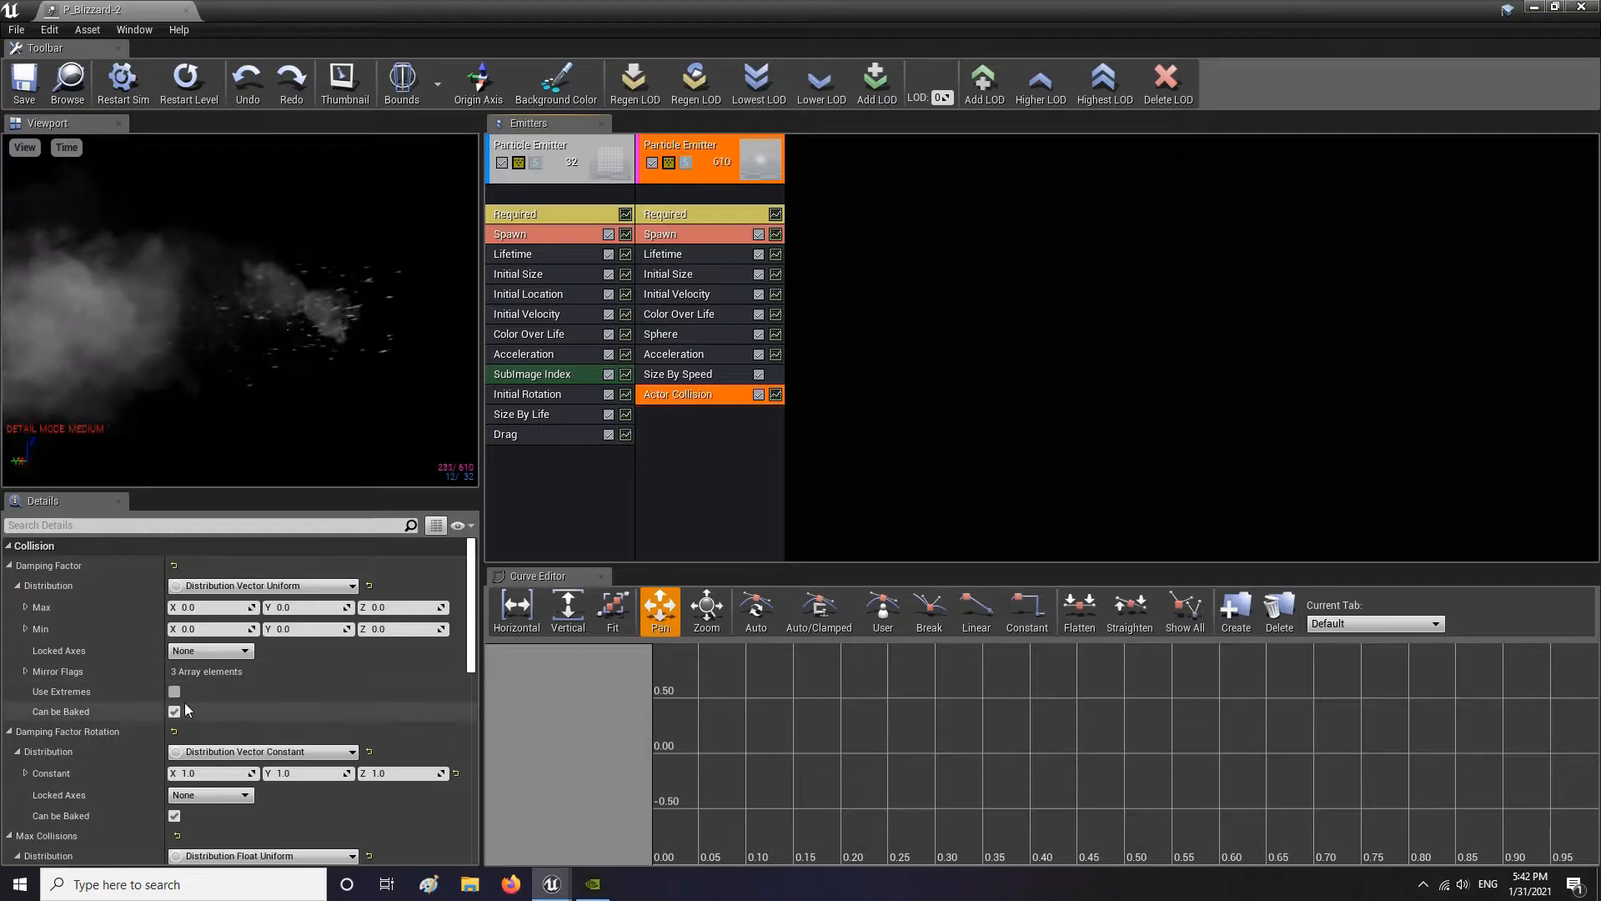
scroll(332, 714, "down", 5)
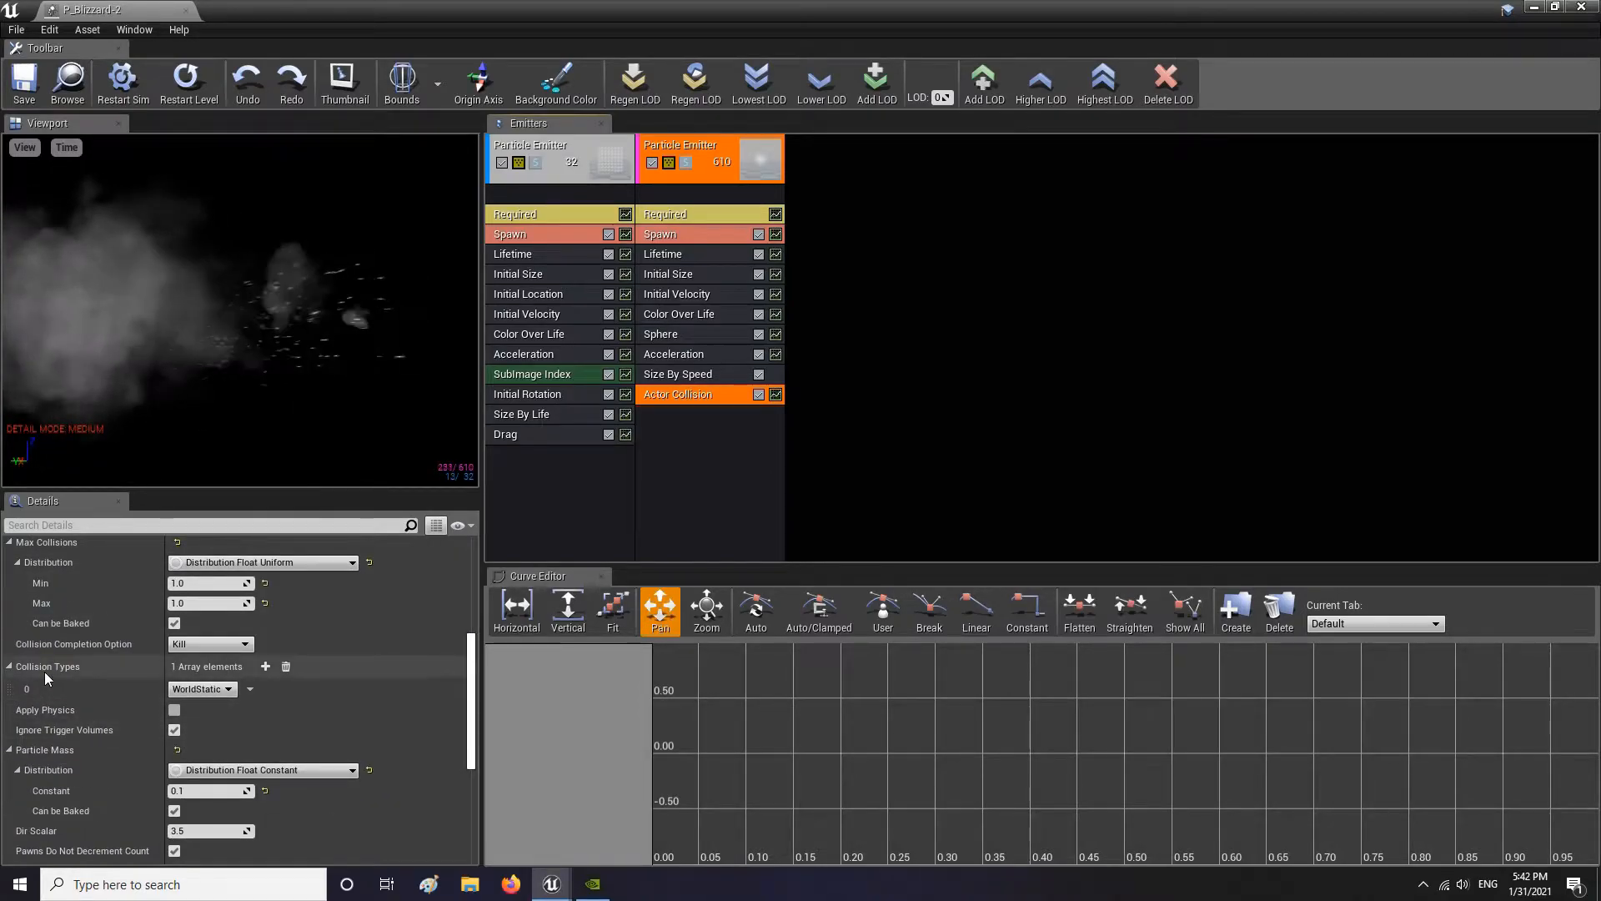
Try adding a second entry to the Actor Collision module's collision types, and restore the list to a single WorldStatic entry
left_click(267, 668)
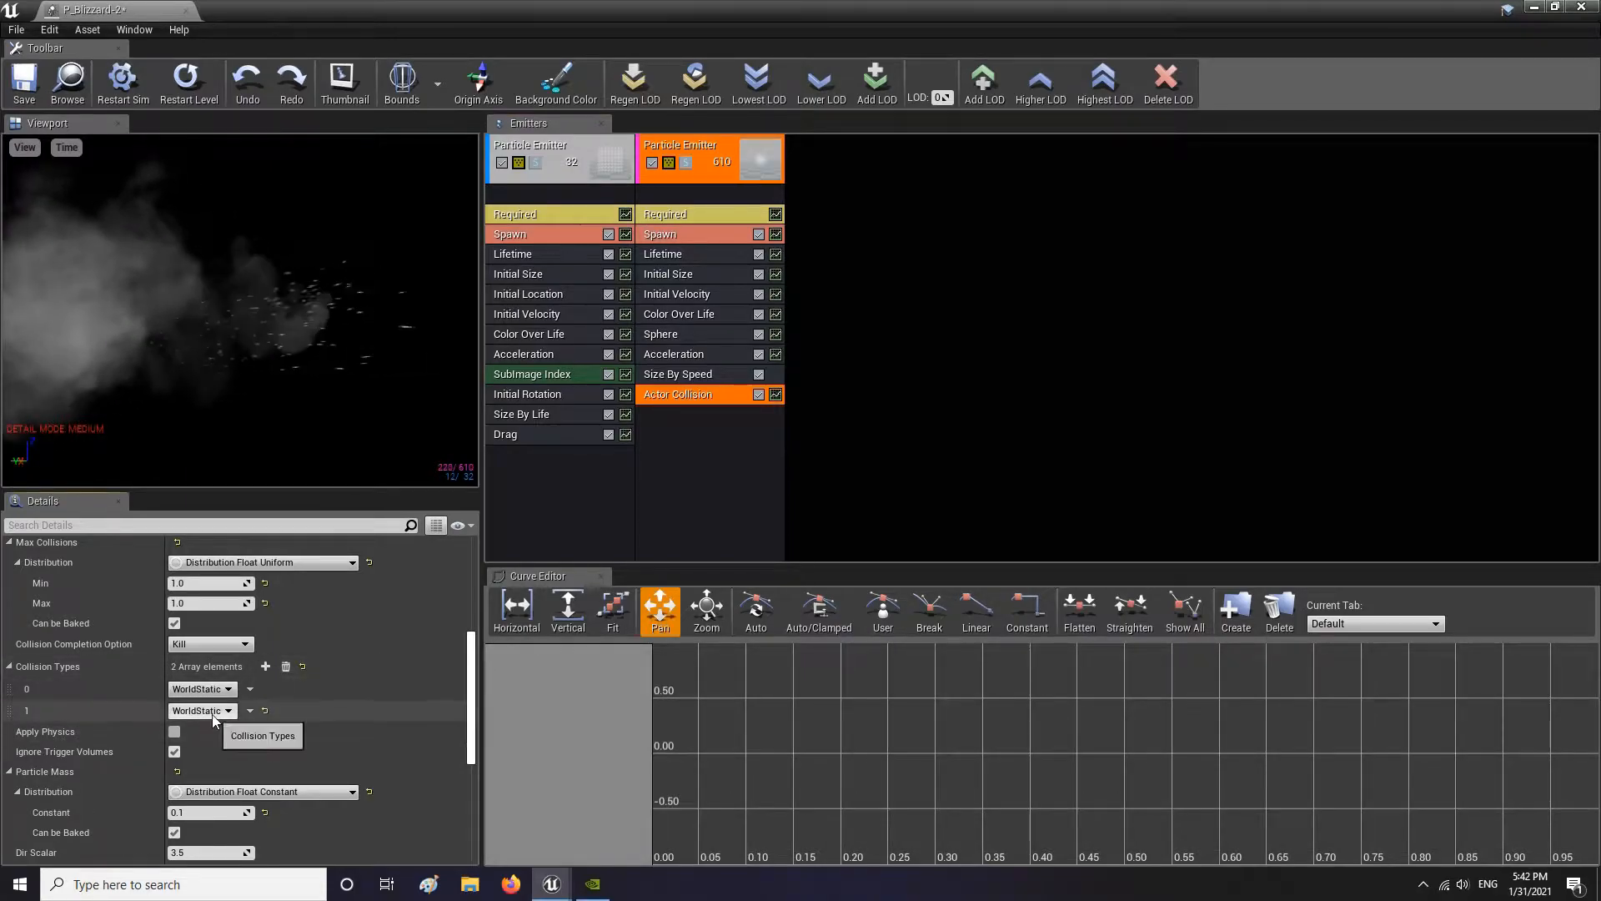
left_click(304, 724)
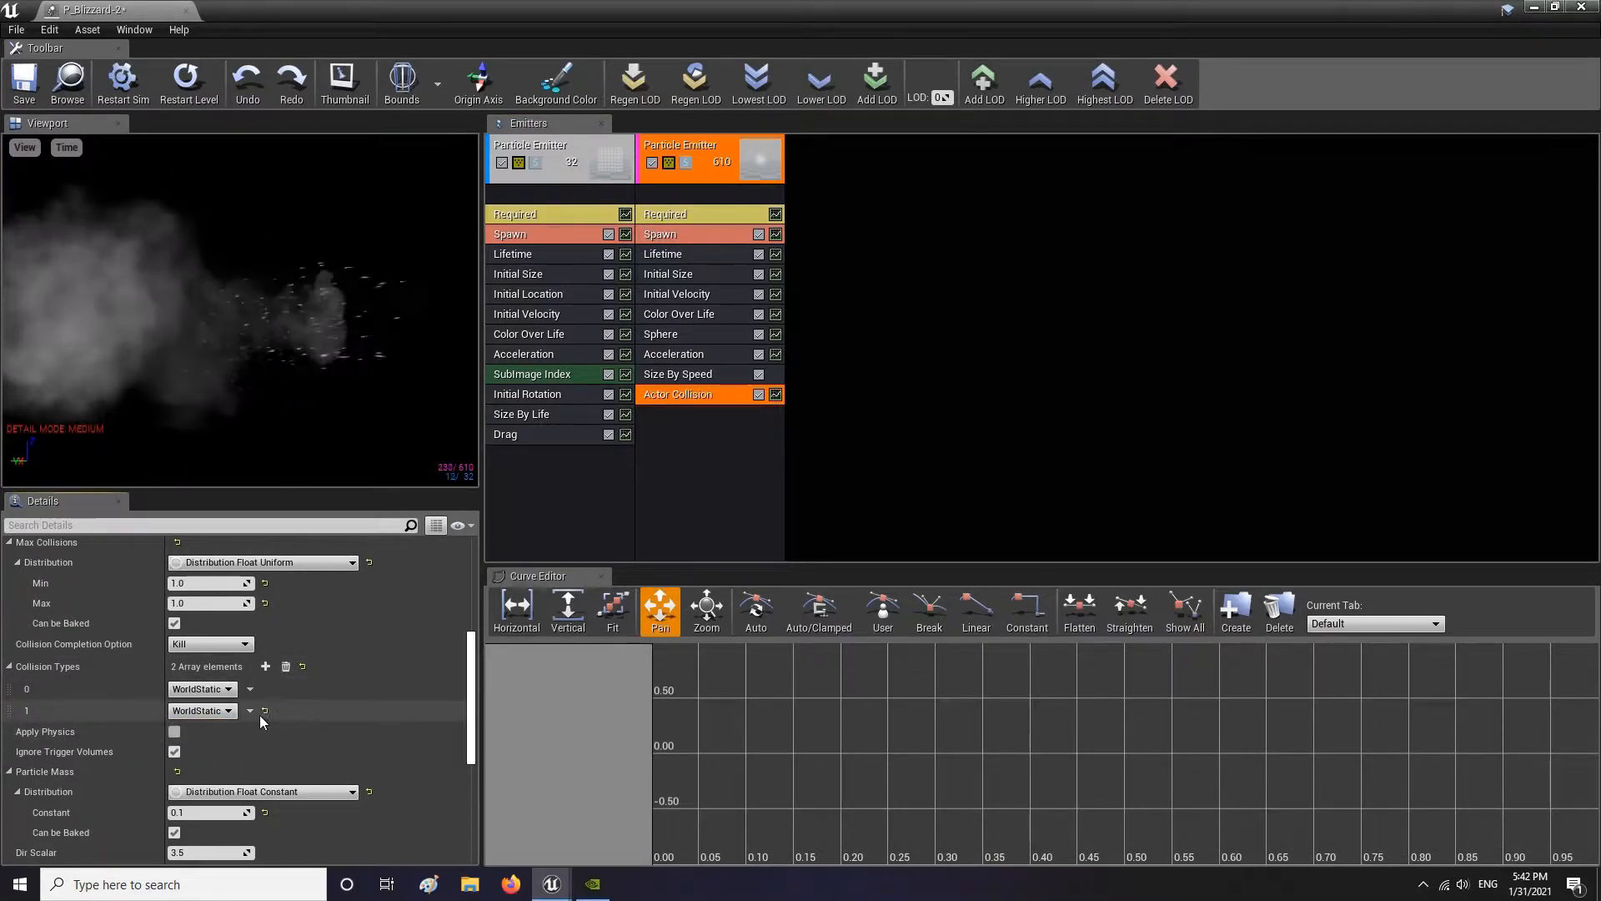
left_click(290, 666)
left_click(268, 668)
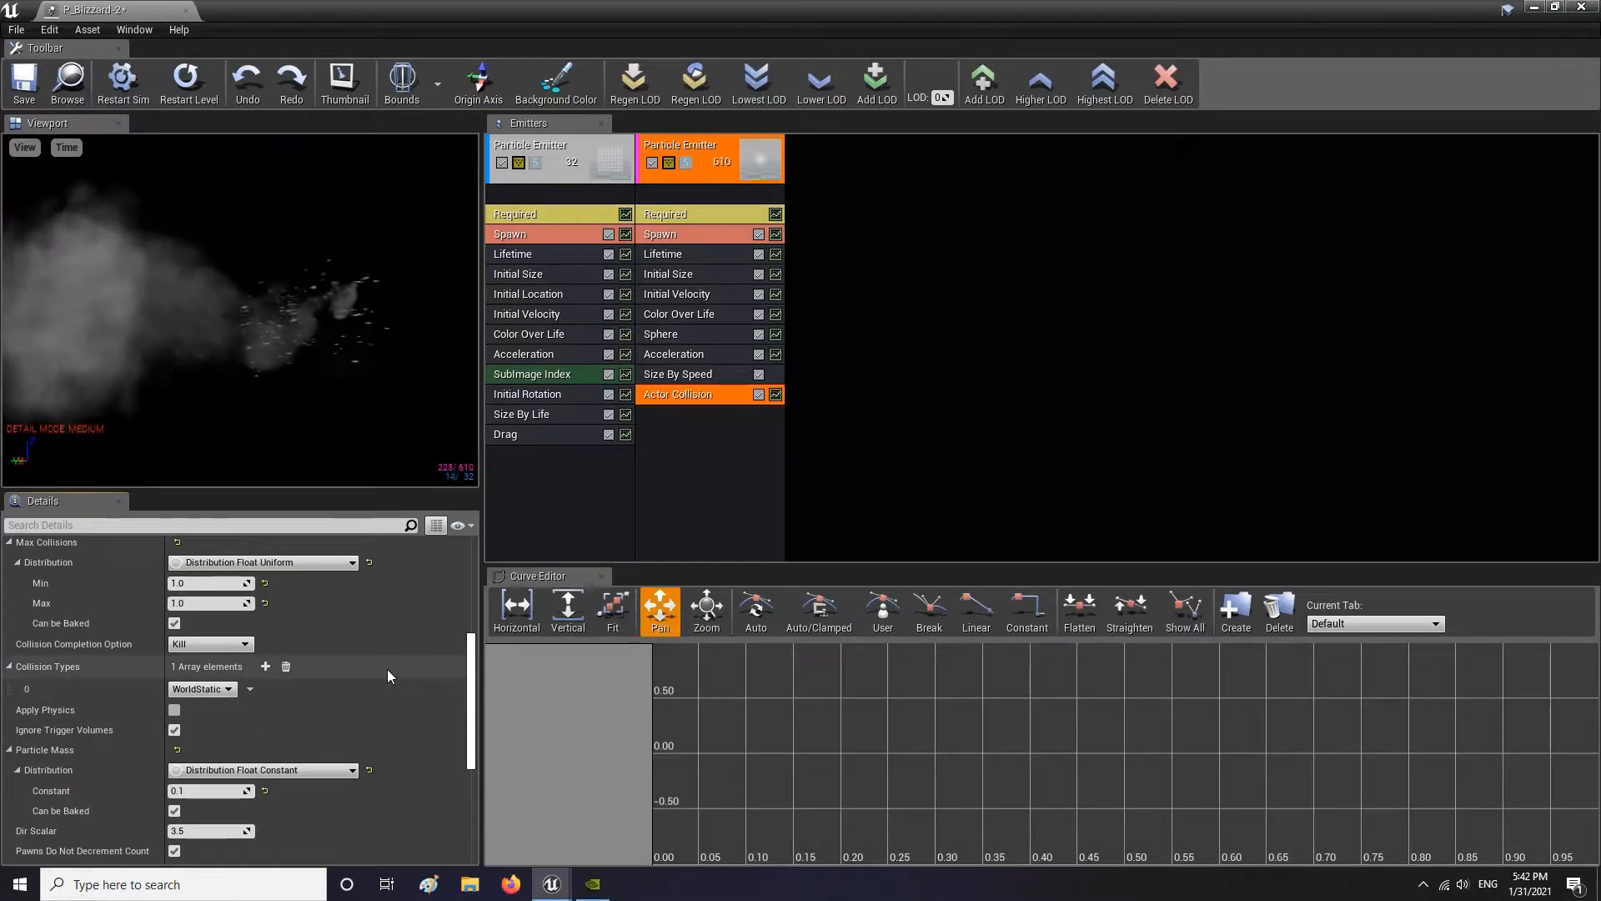
Review the Actor Collision module's collision completion options and choose Kill
scroll(387, 668, "up", 1)
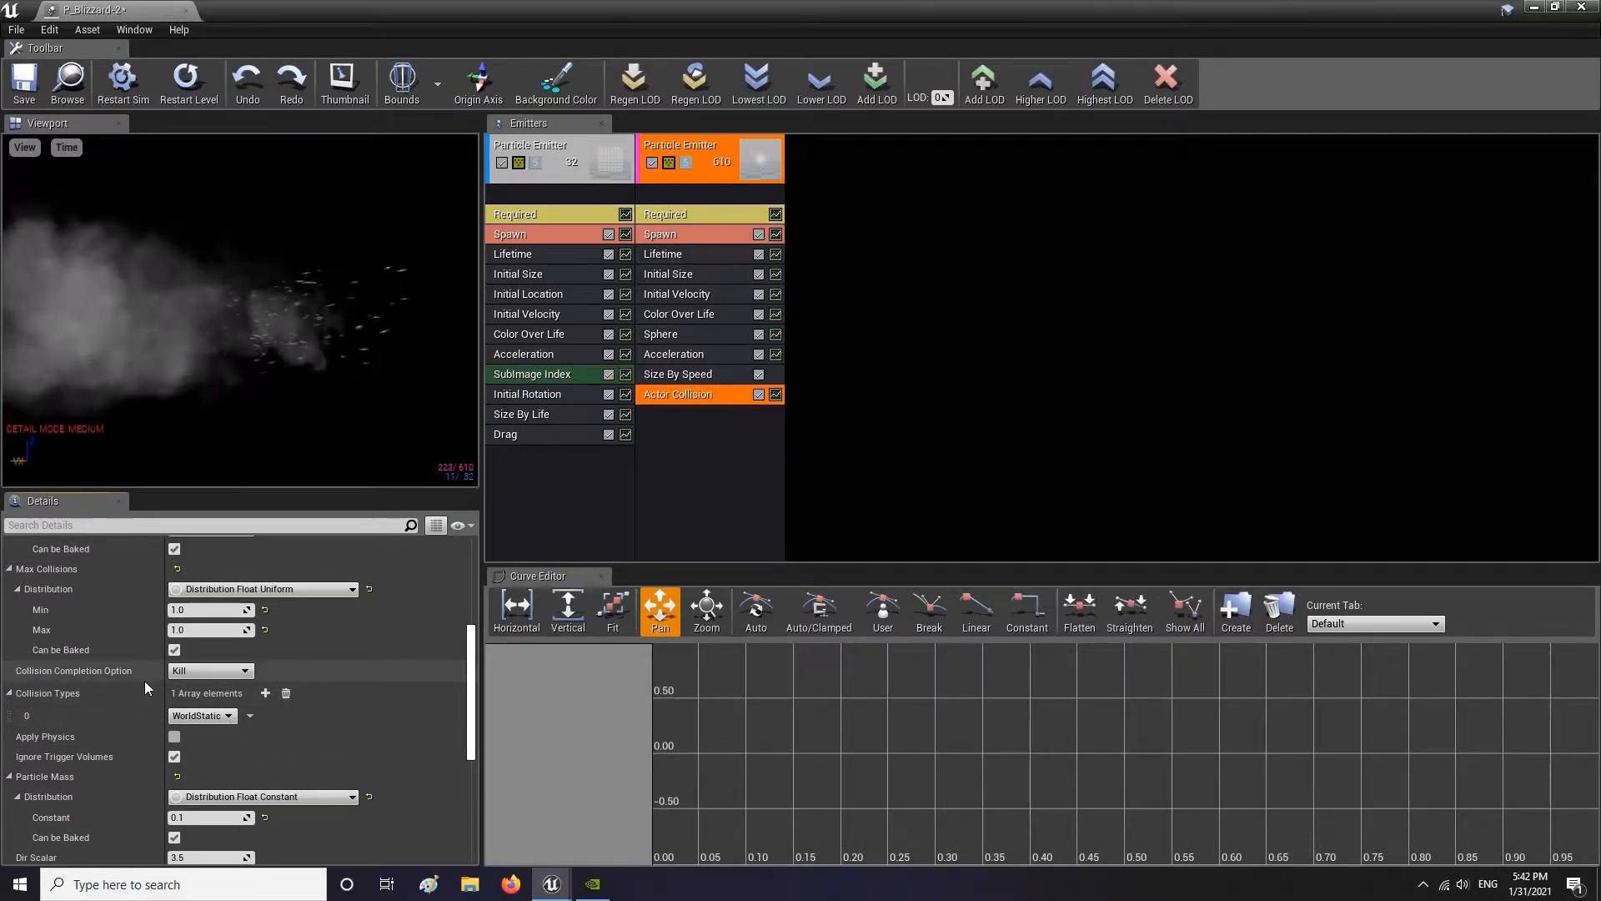
left_click(200, 670)
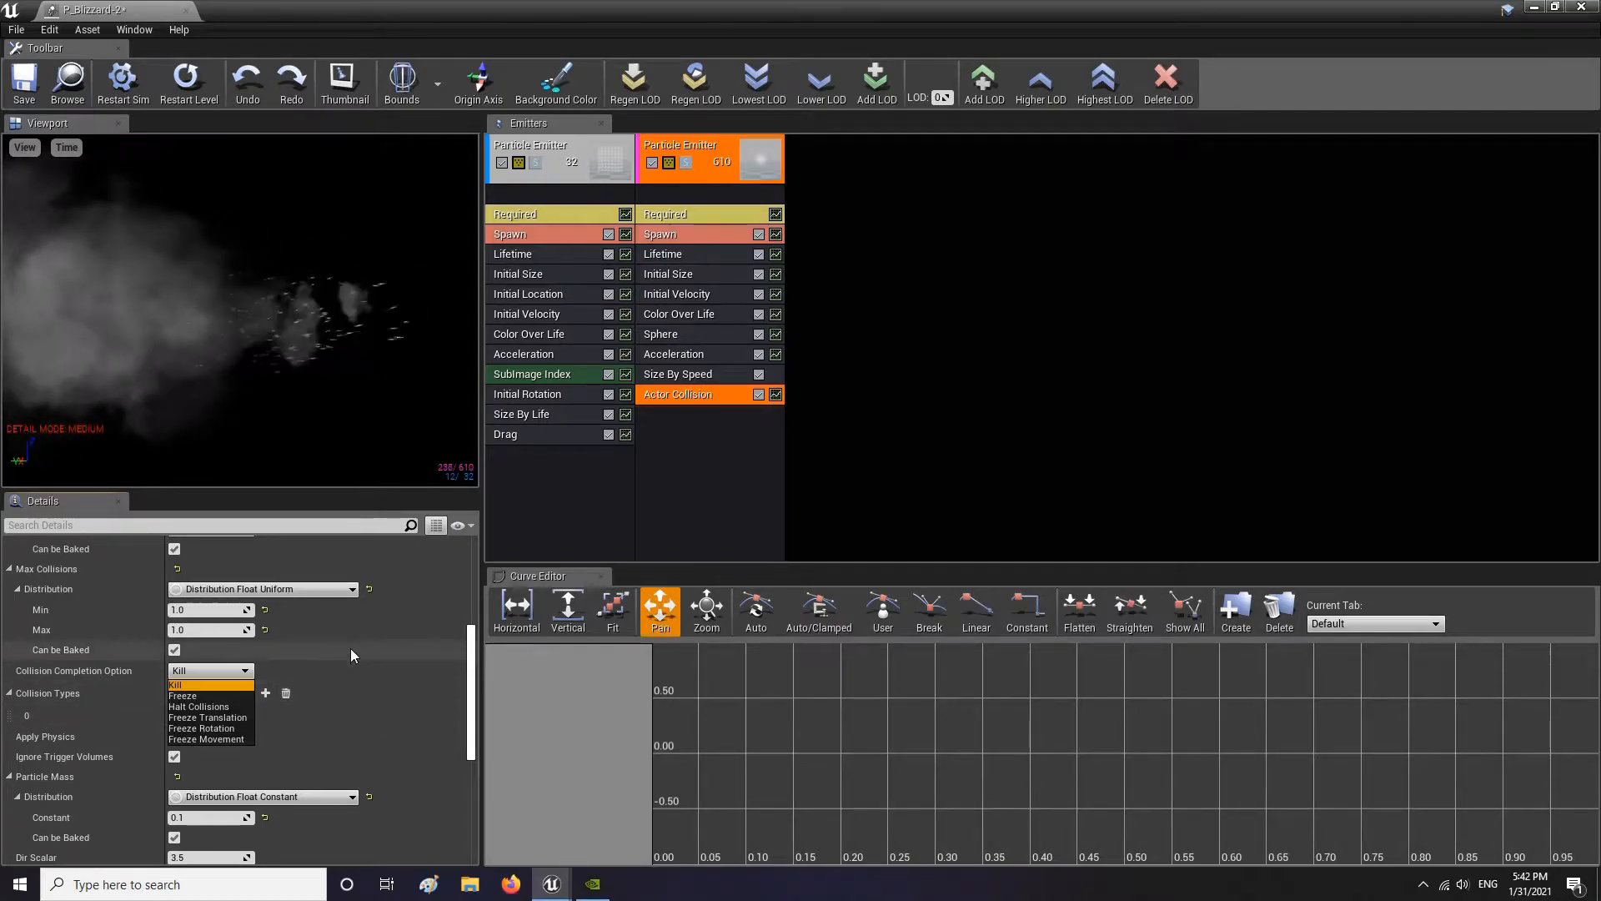
scroll(351, 642, "up", 2)
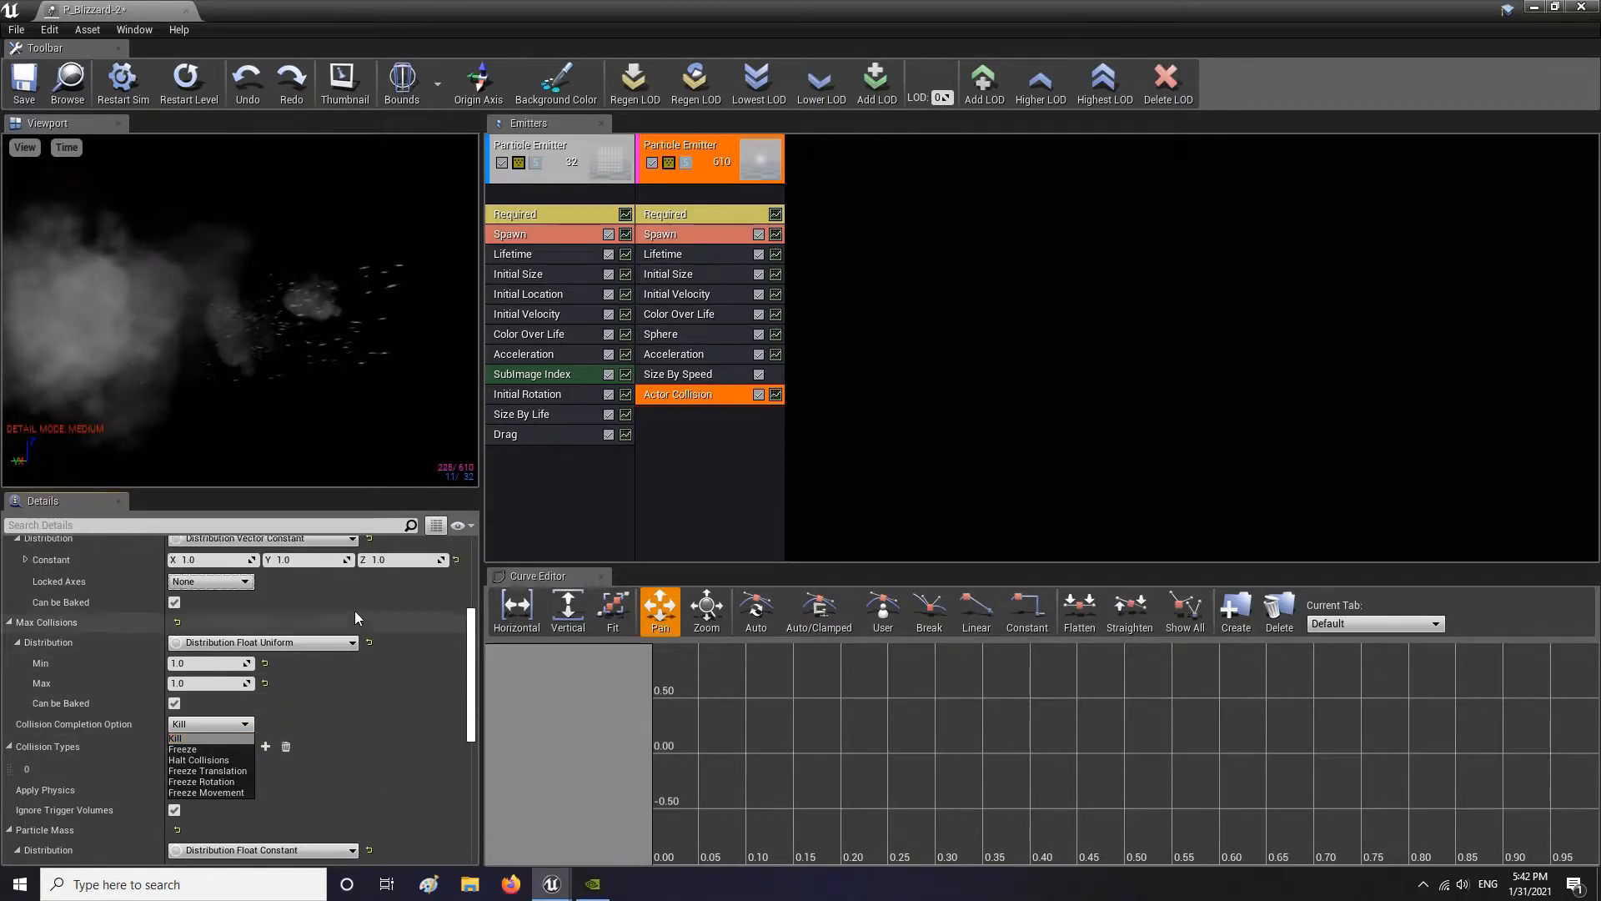
left_click(209, 737)
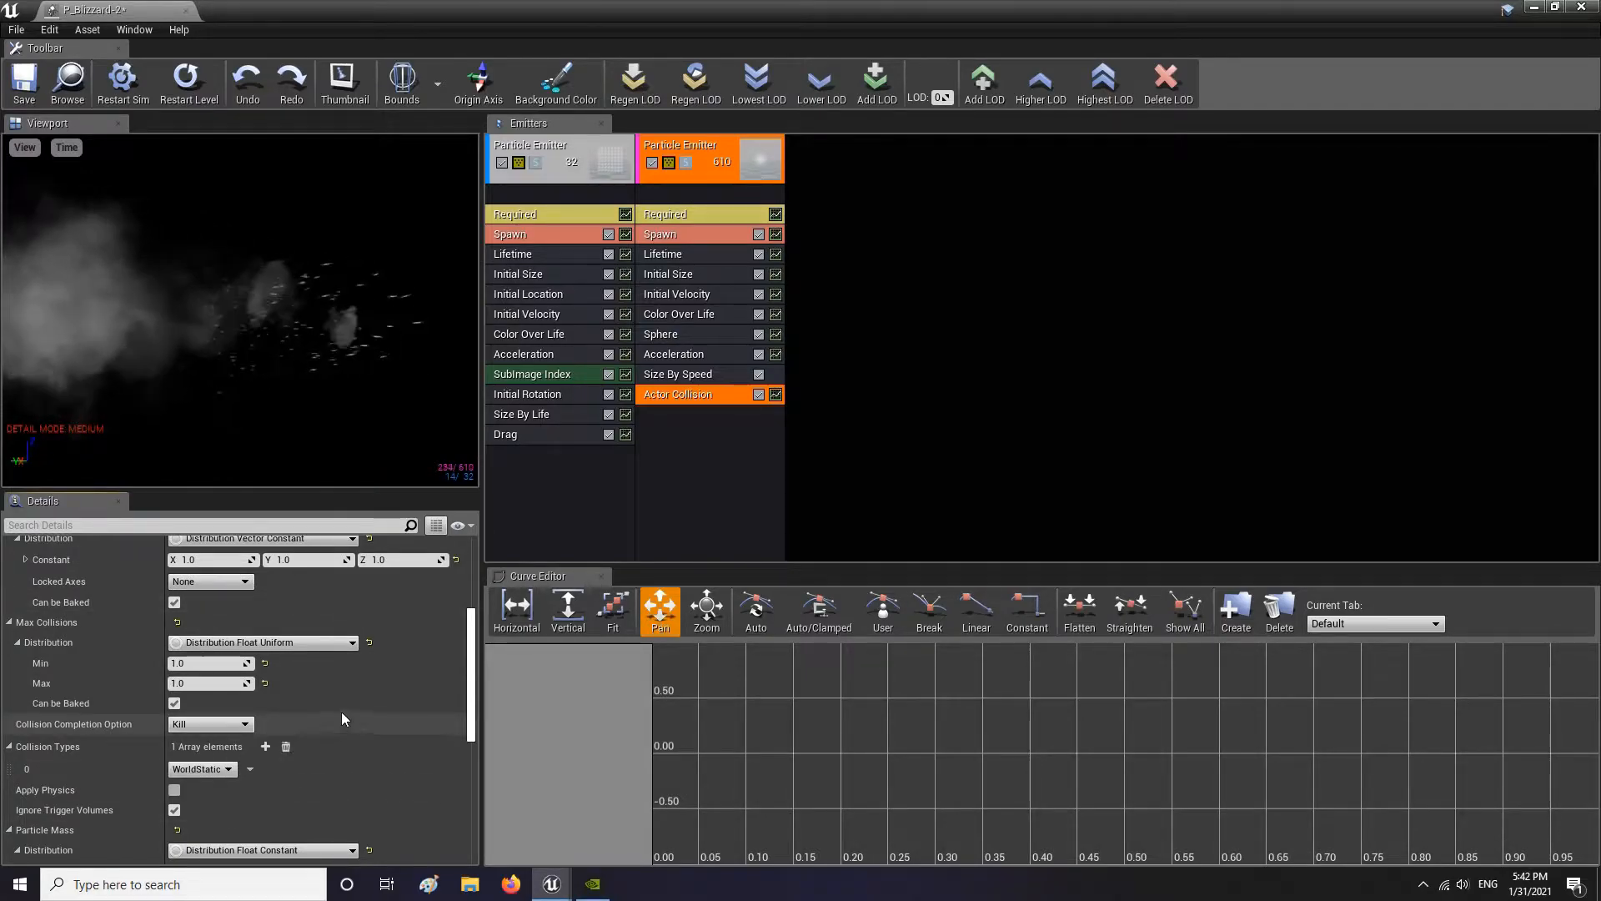
Review the damping and max collisions settings of the Actor Collision module and check the snow's behaviour in the level
scroll(349, 715, "up", 8)
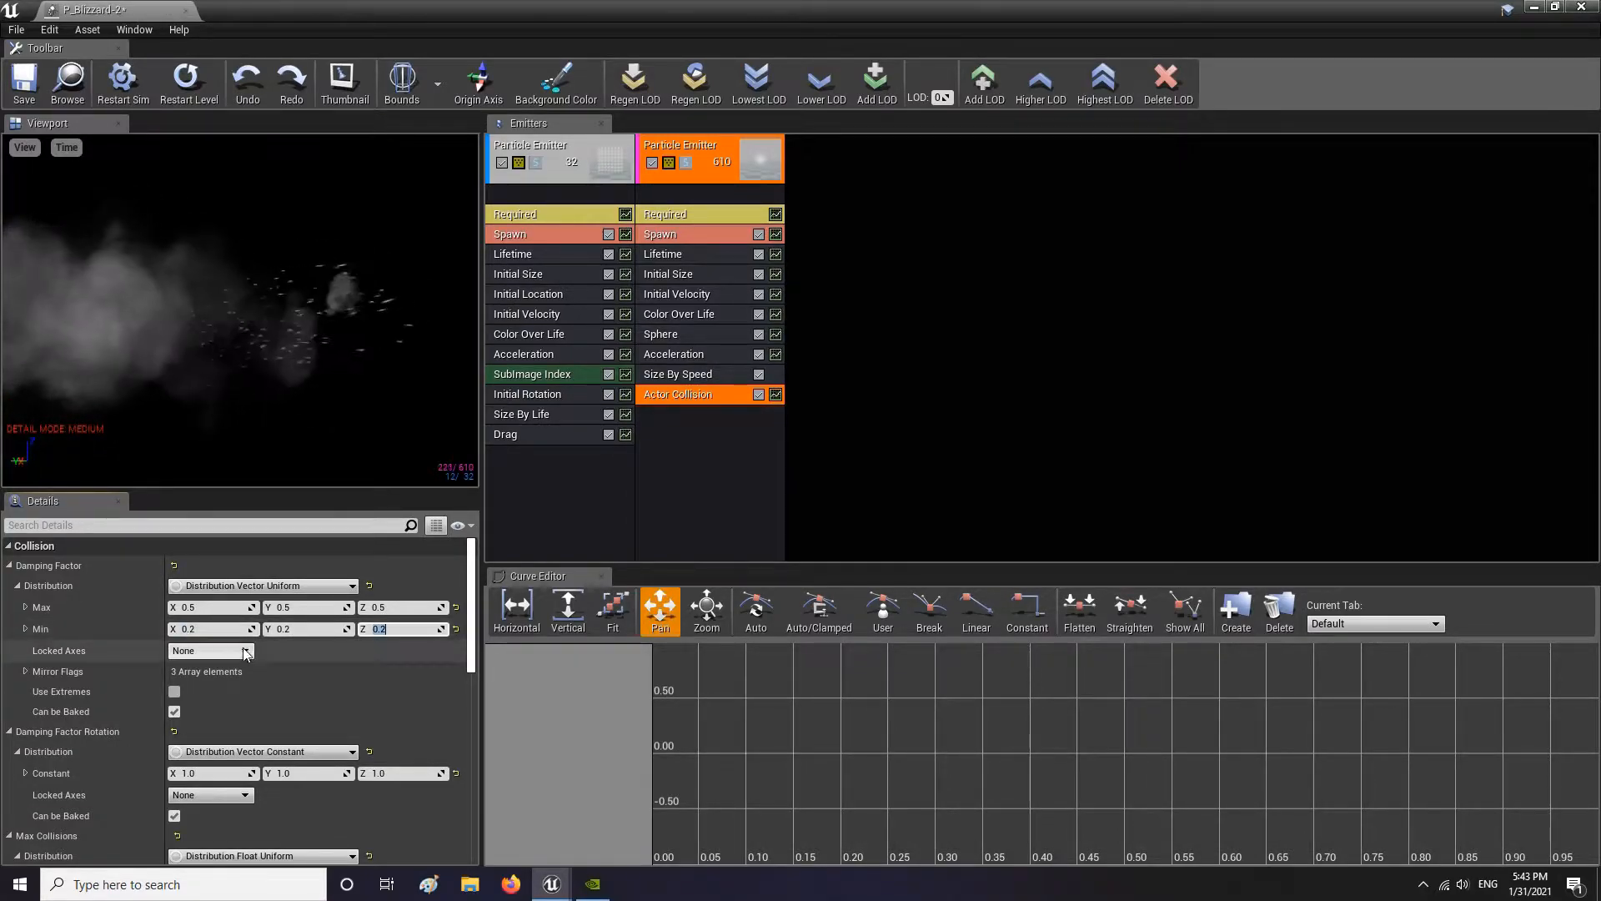
scroll(290, 697, "down", 3)
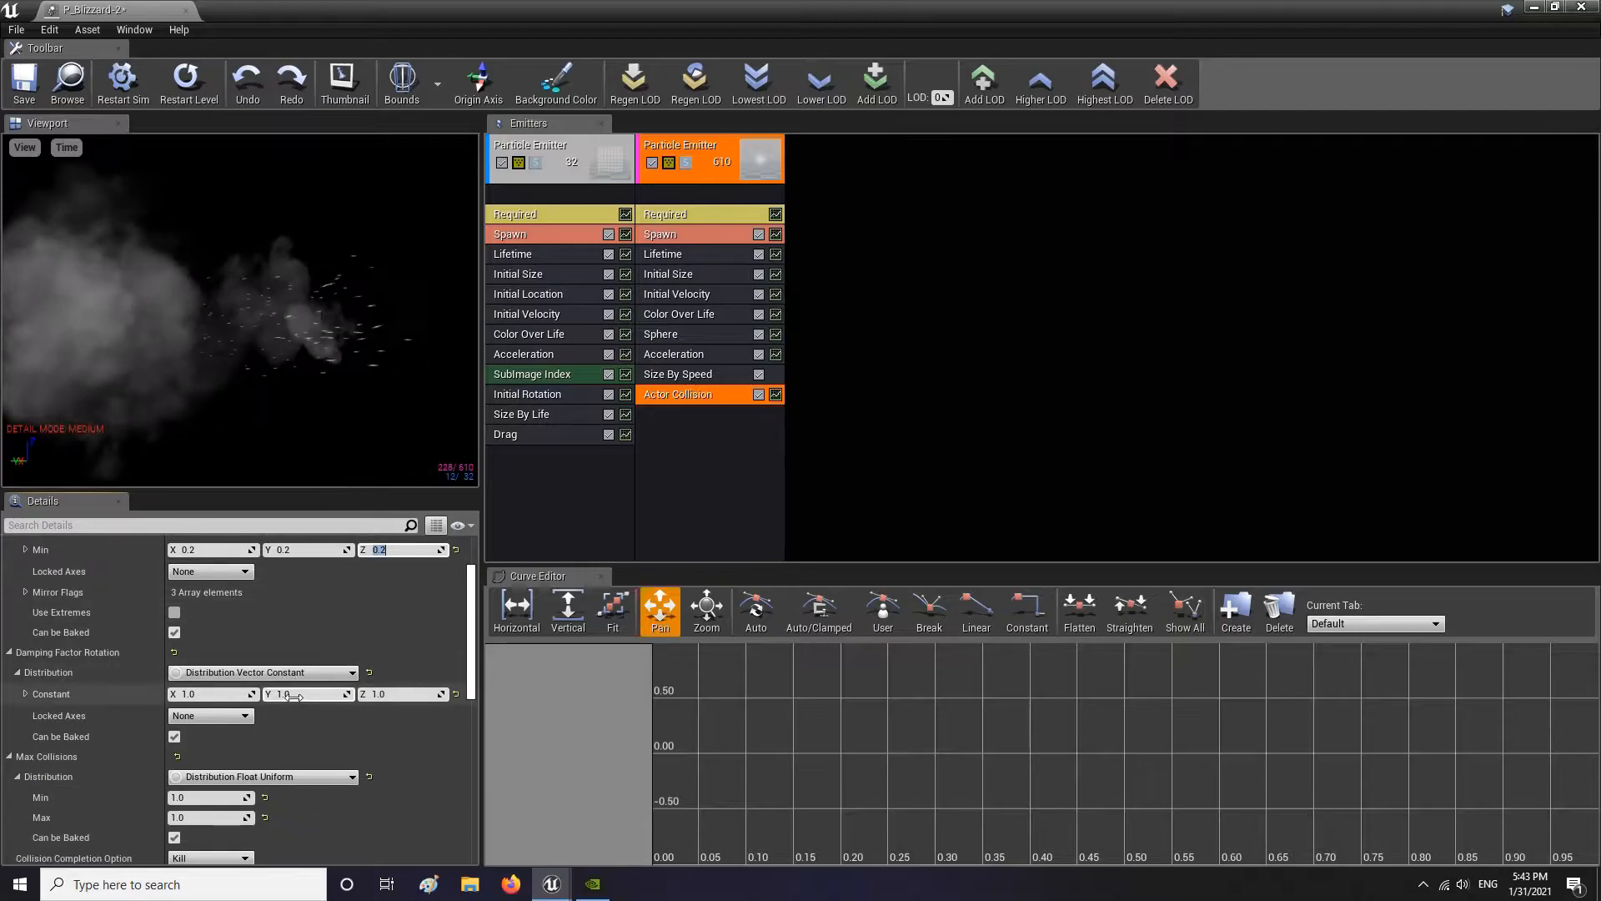
double_click(722, 17)
mouse_move(657, 432)
right_mouse_down()
mouse_move(700, 442)
mouse_move(527, 492)
mouse_move(657, 432)
right_mouse_up()
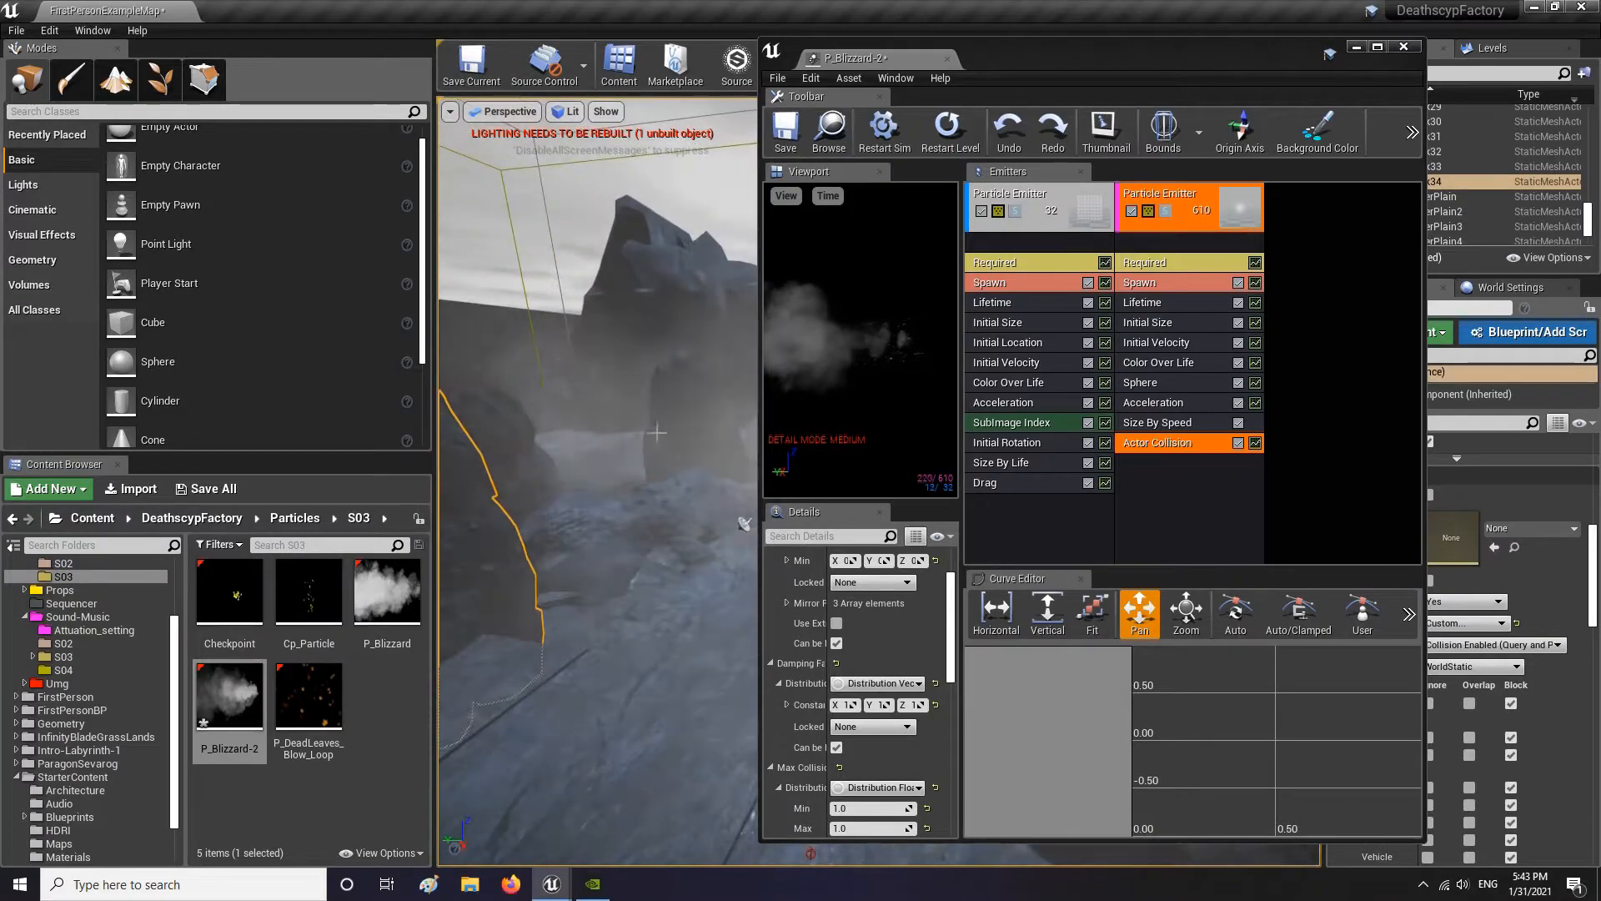
double_click(1300, 66)
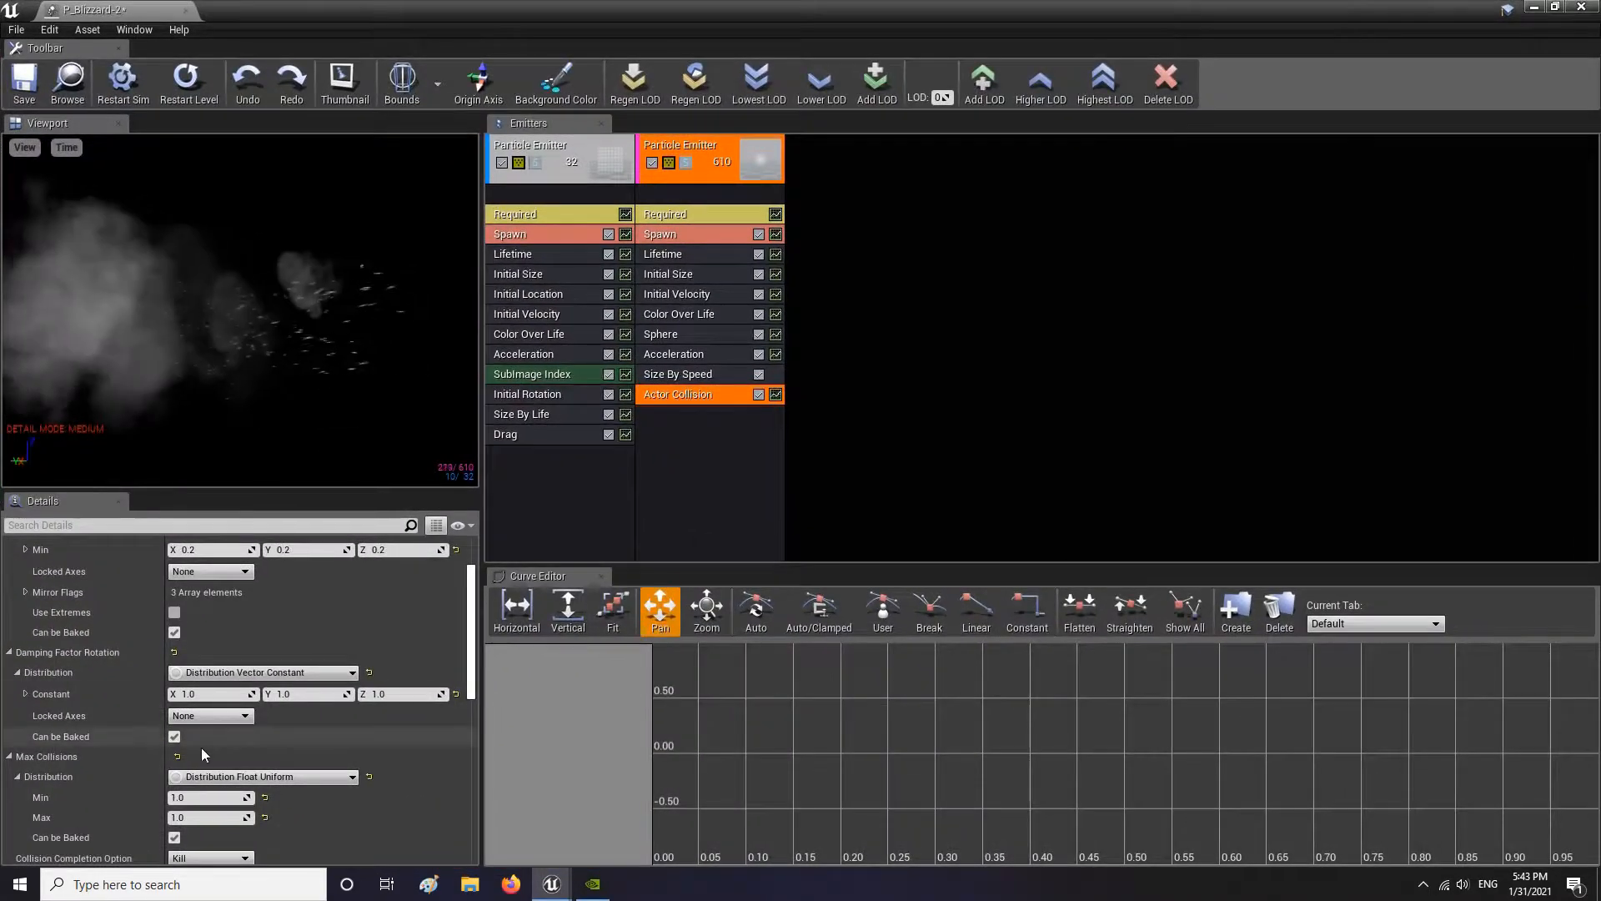
Try a Max Collisions minimum and maximum of 2 in the snow emitter's Actor Collision module
scroll(201, 750, "down", 2)
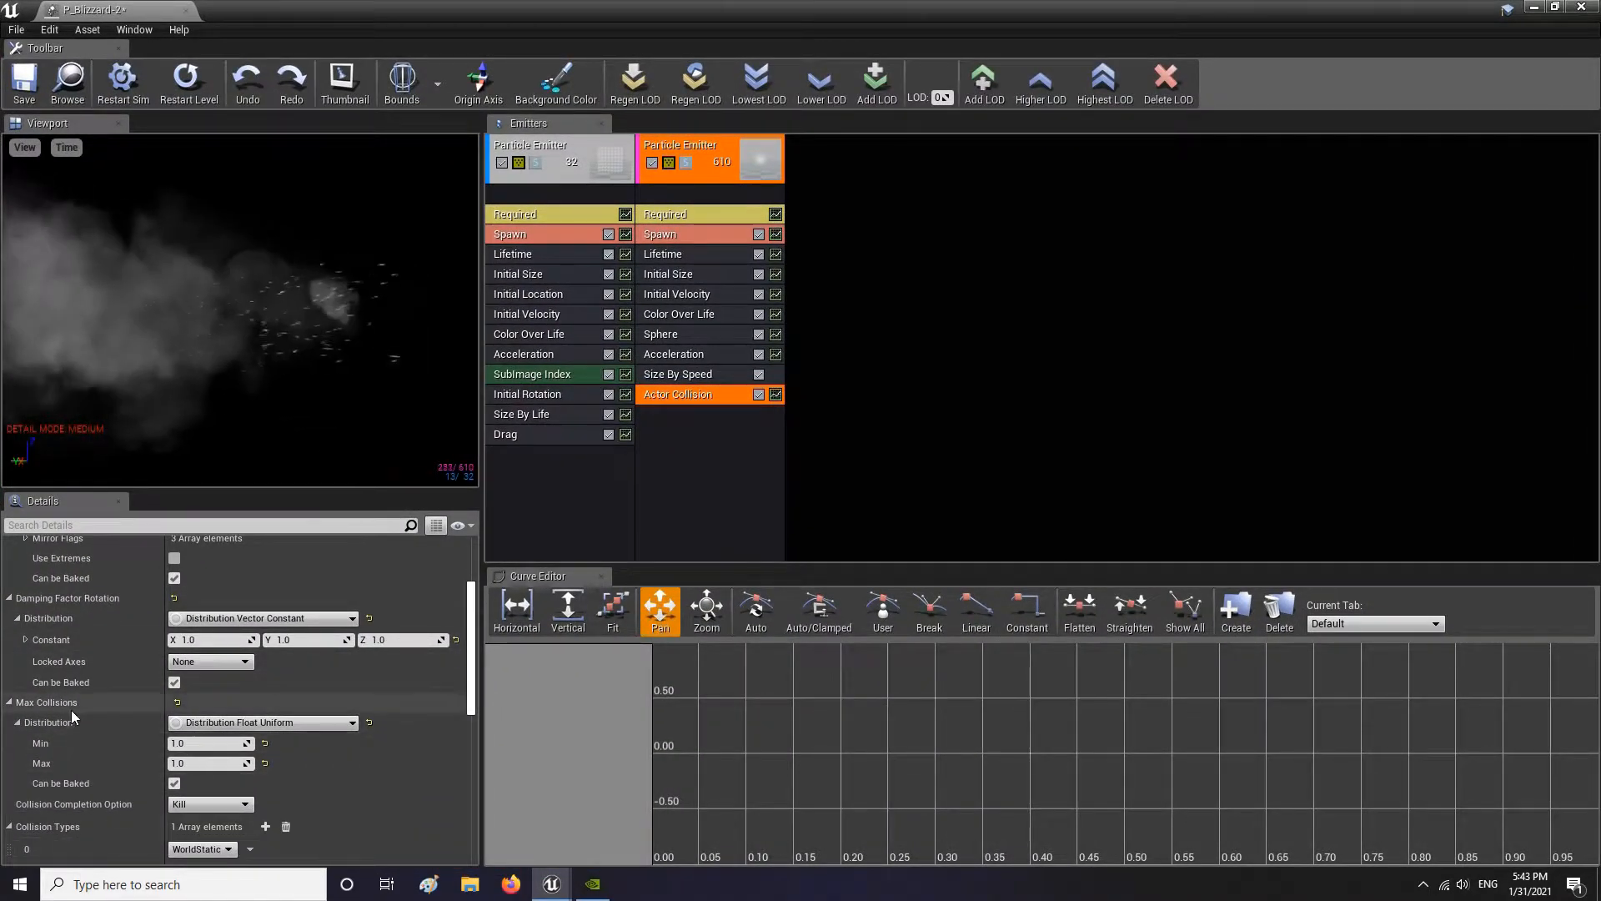
left_click(208, 743)
type("22")
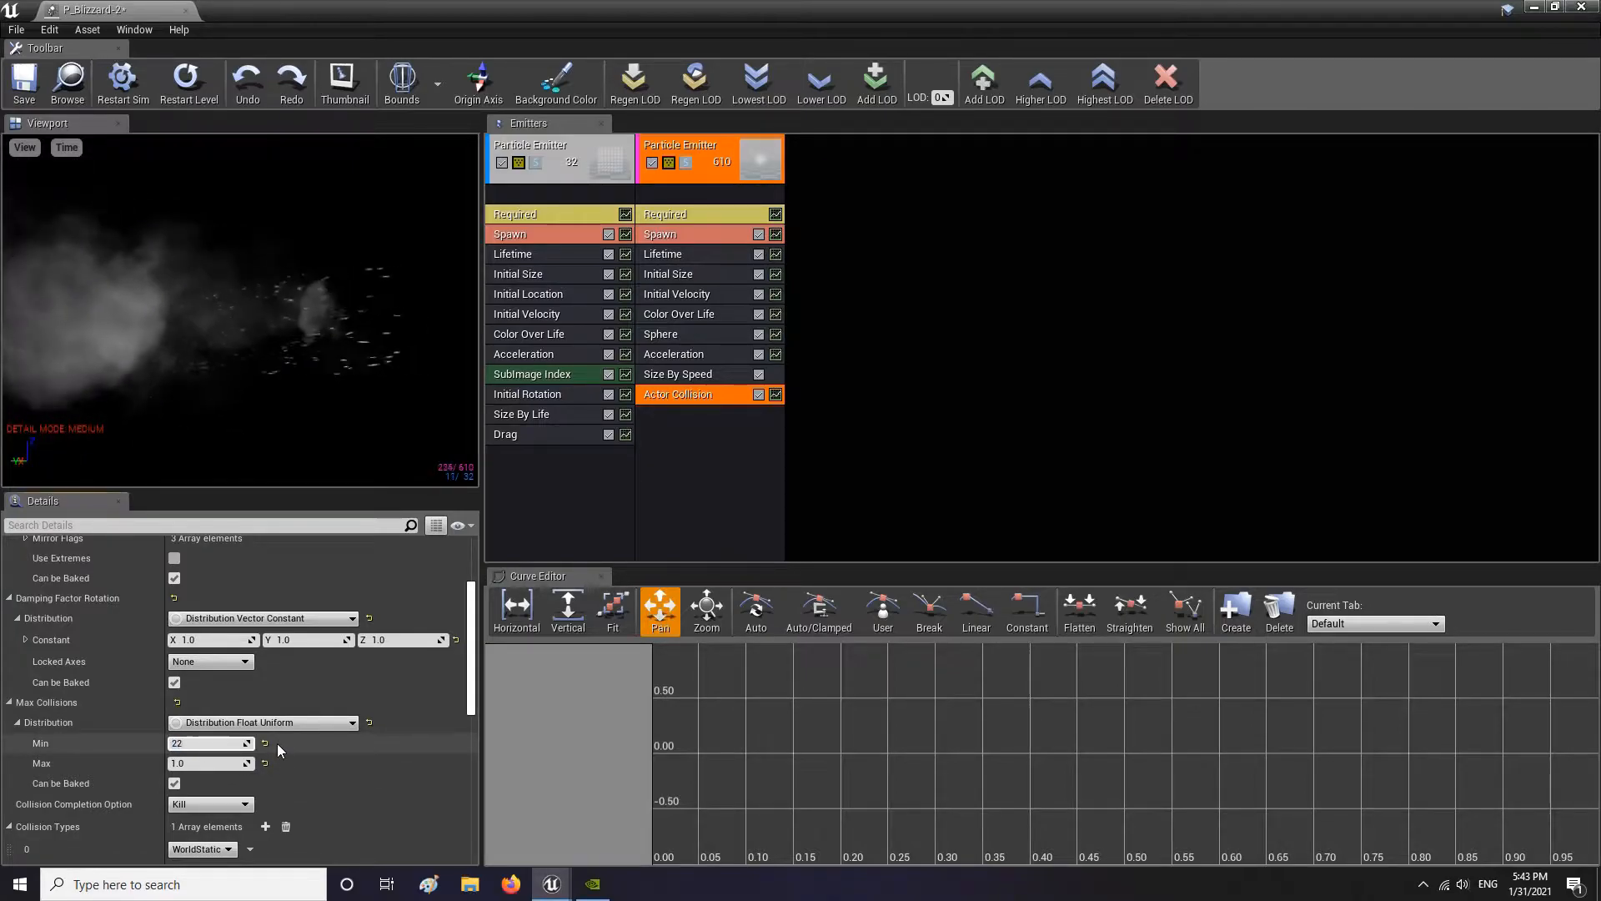
key("Tab")
type("2")
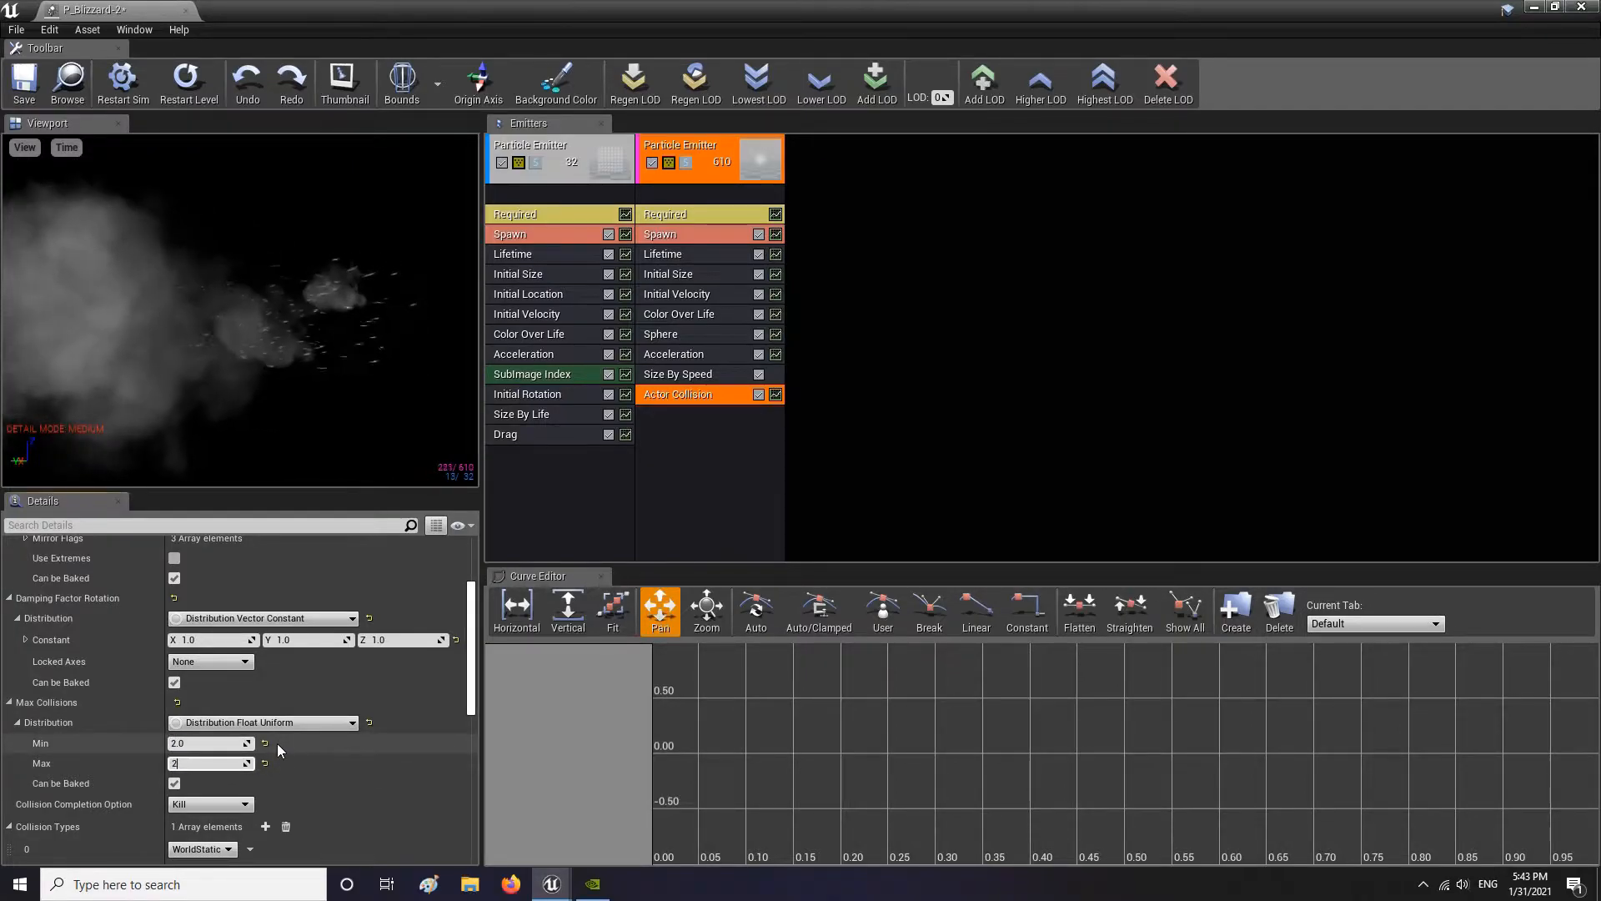
Get the particle editor out of the way and examine how the snow meets the standing rock SM_Rock34
left_click_drag(793, 13, 1083, 34)
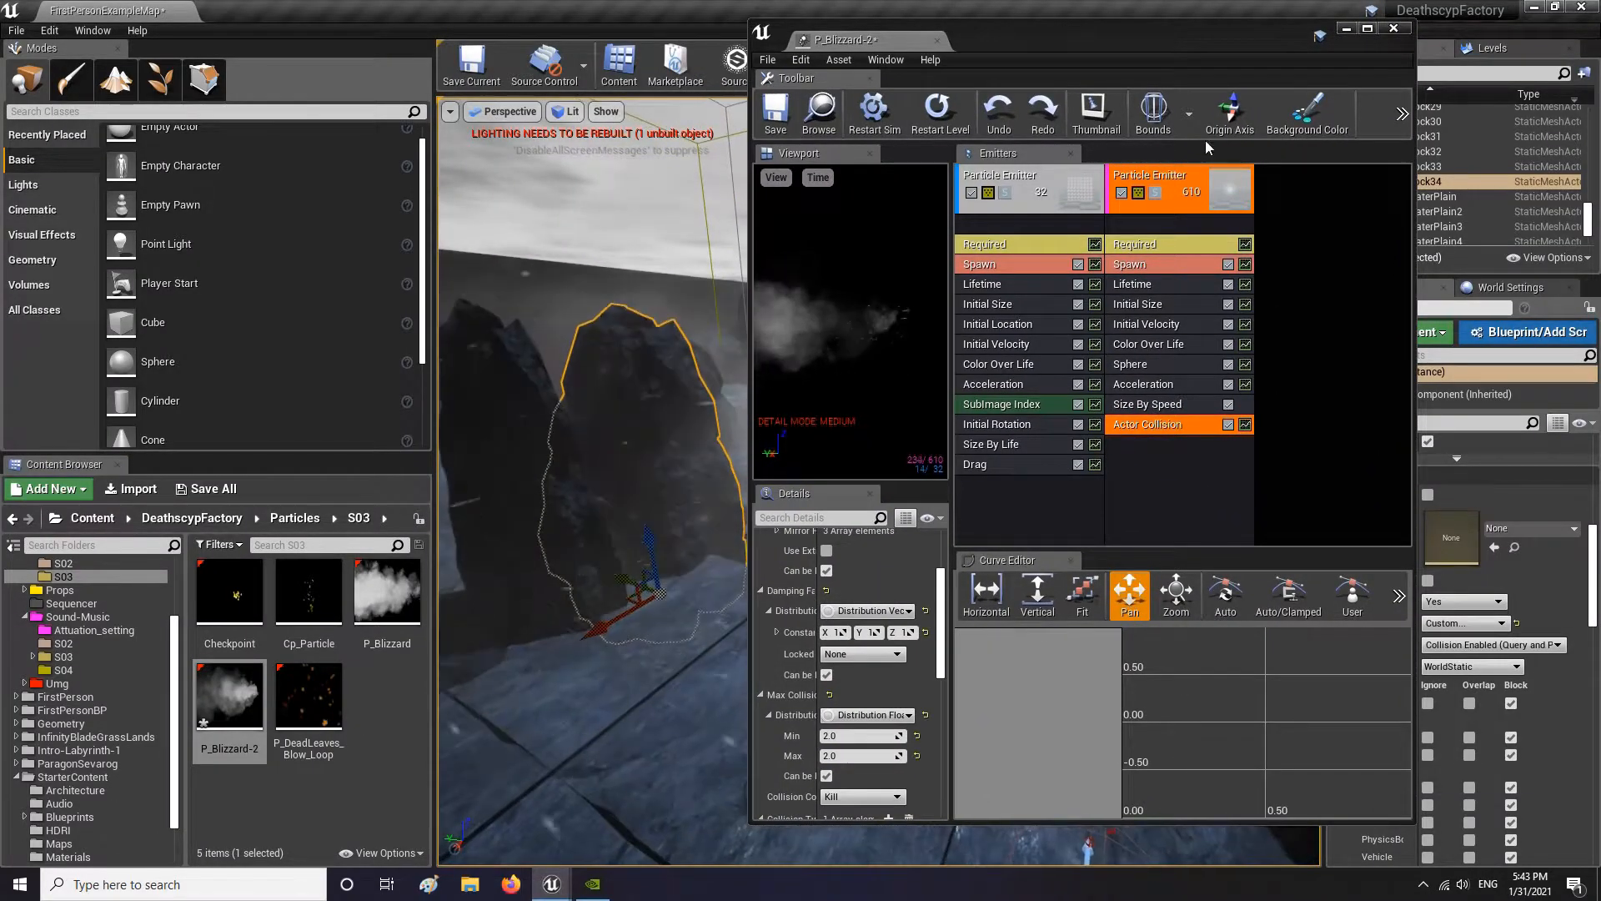
left_click(1346, 31)
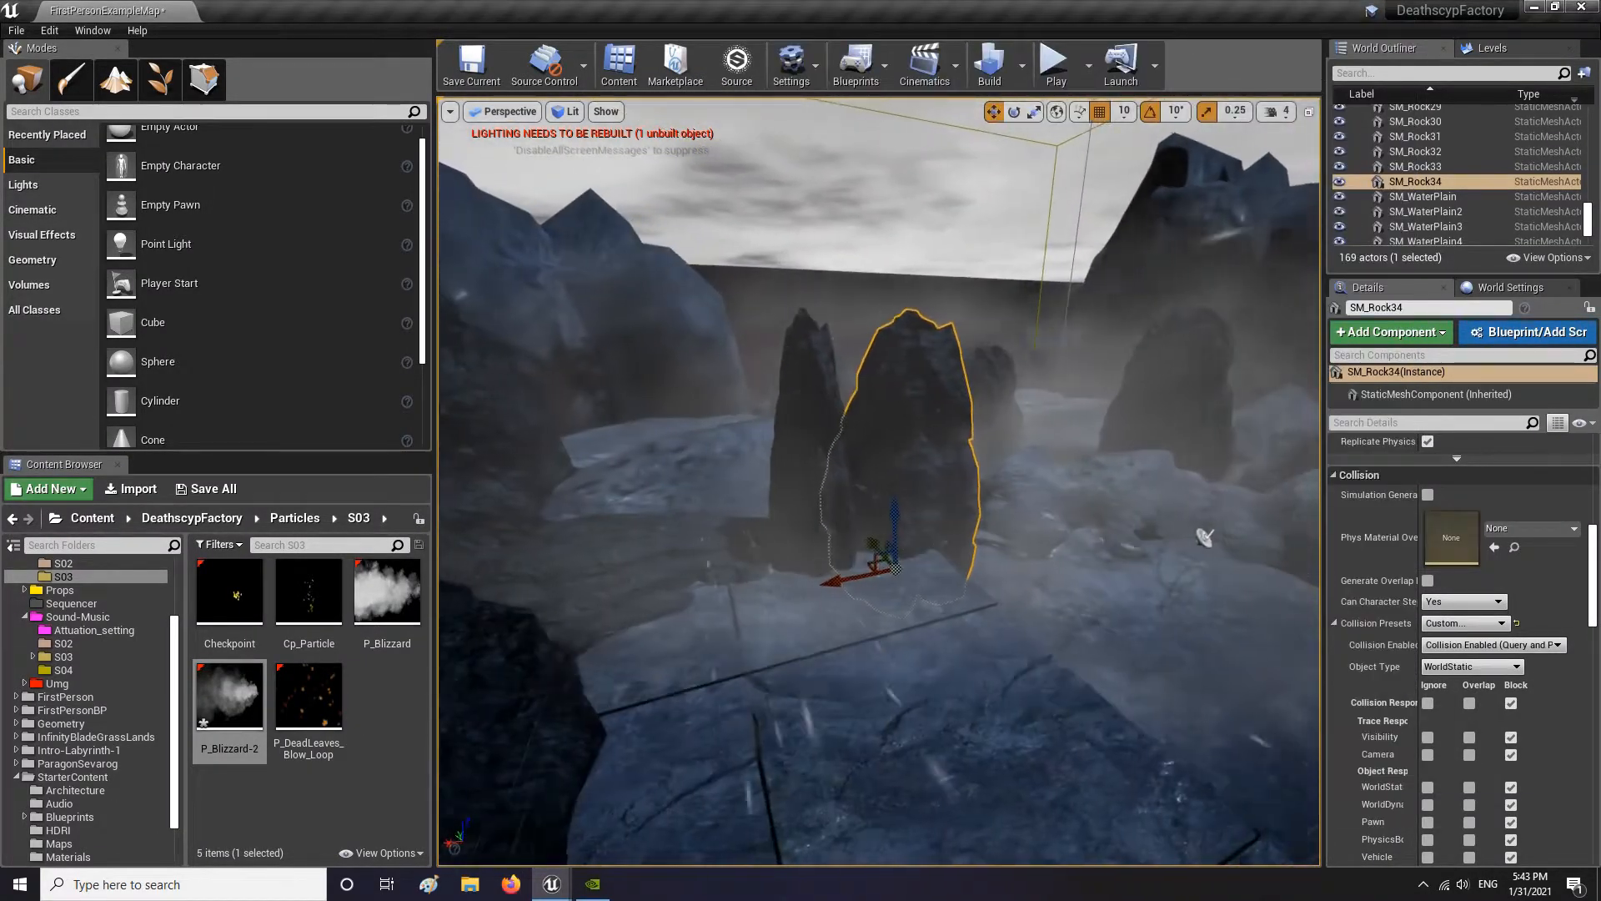
mouse_move(878, 482)
right_mouse_down()
mouse_move(1042, 517)
mouse_move(1051, 479)
mouse_move(932, 473)
mouse_move(1071, 473)
mouse_move(1159, 496)
mouse_move(1026, 489)
right_mouse_up()
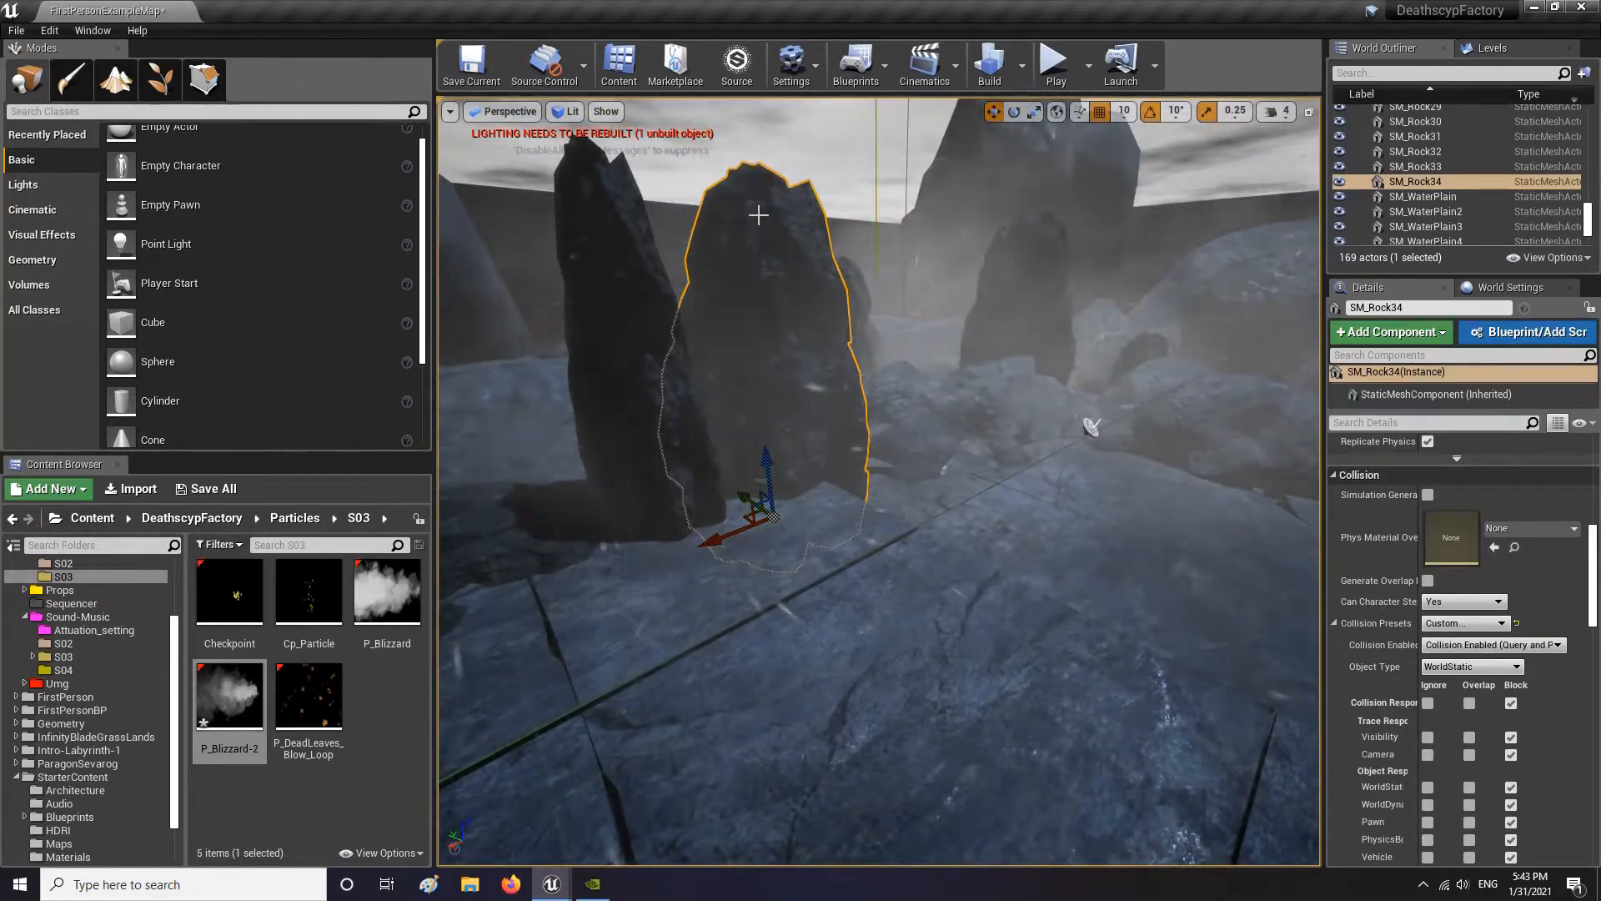
Open the static mesh SM_Rock used by the selected rock in a maximised mesh editor
scroll(1550, 593, "up", 10)
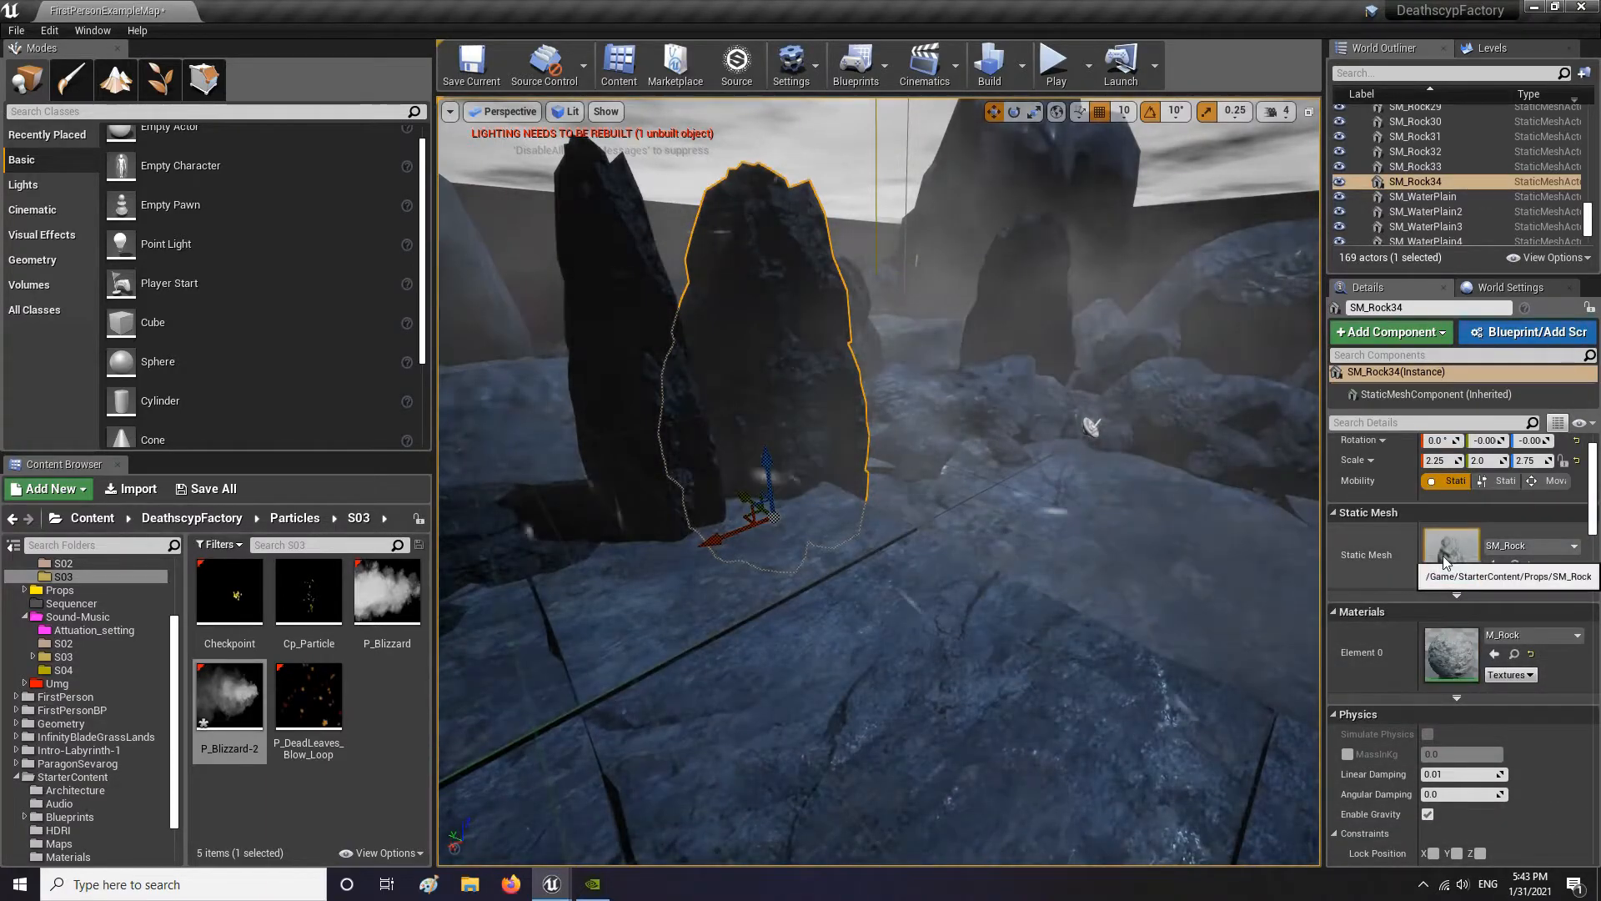
double_click(1451, 554)
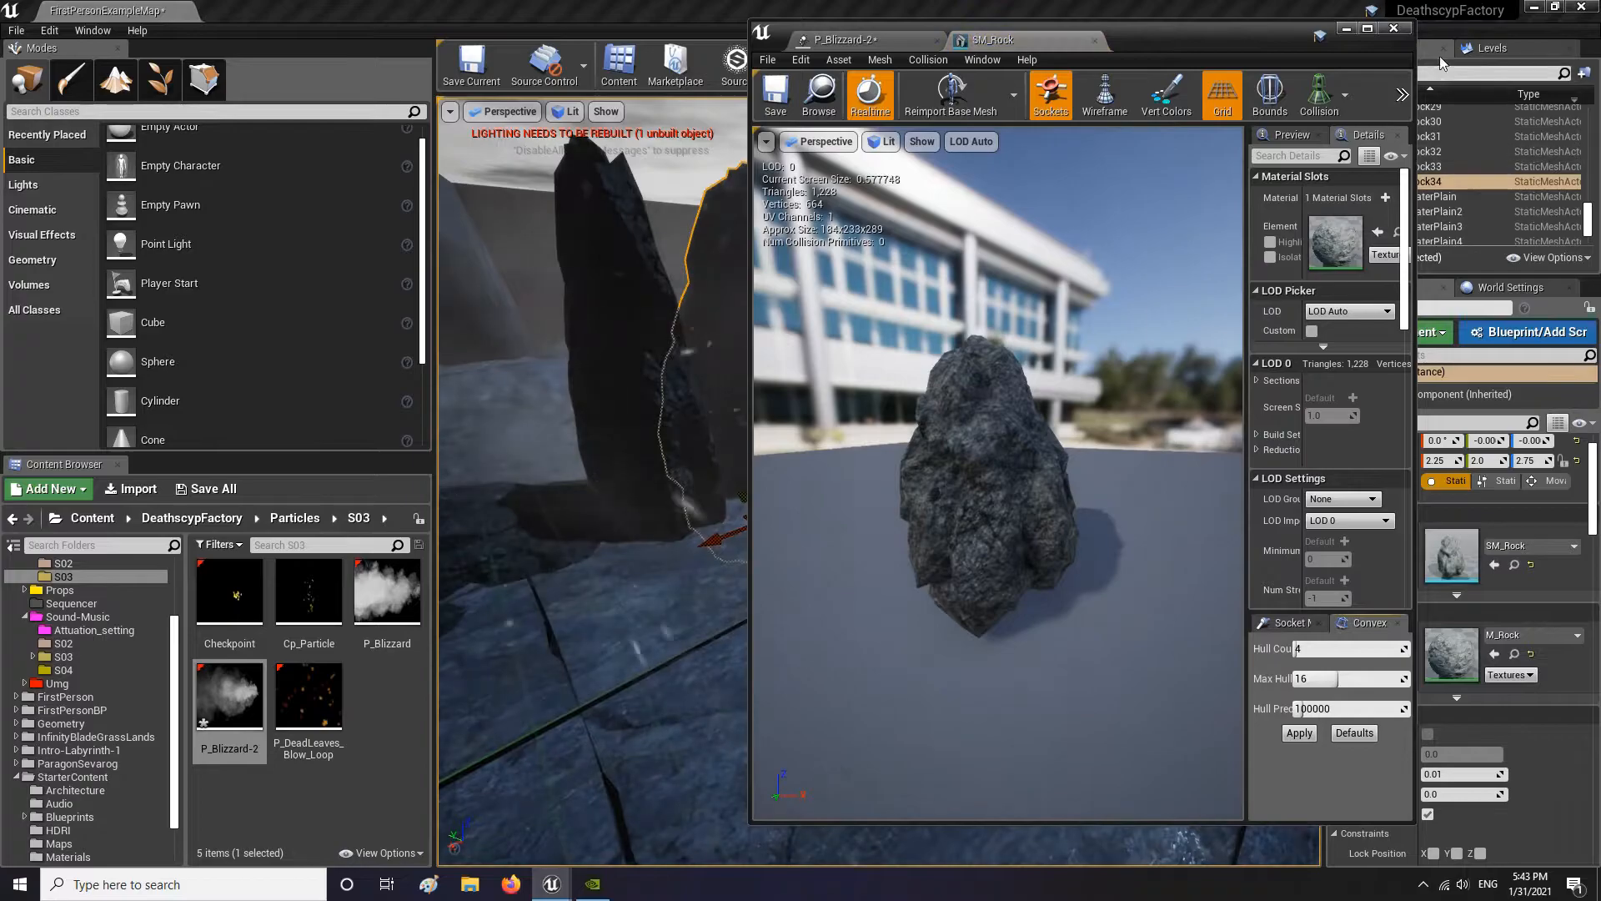
left_click(1369, 28)
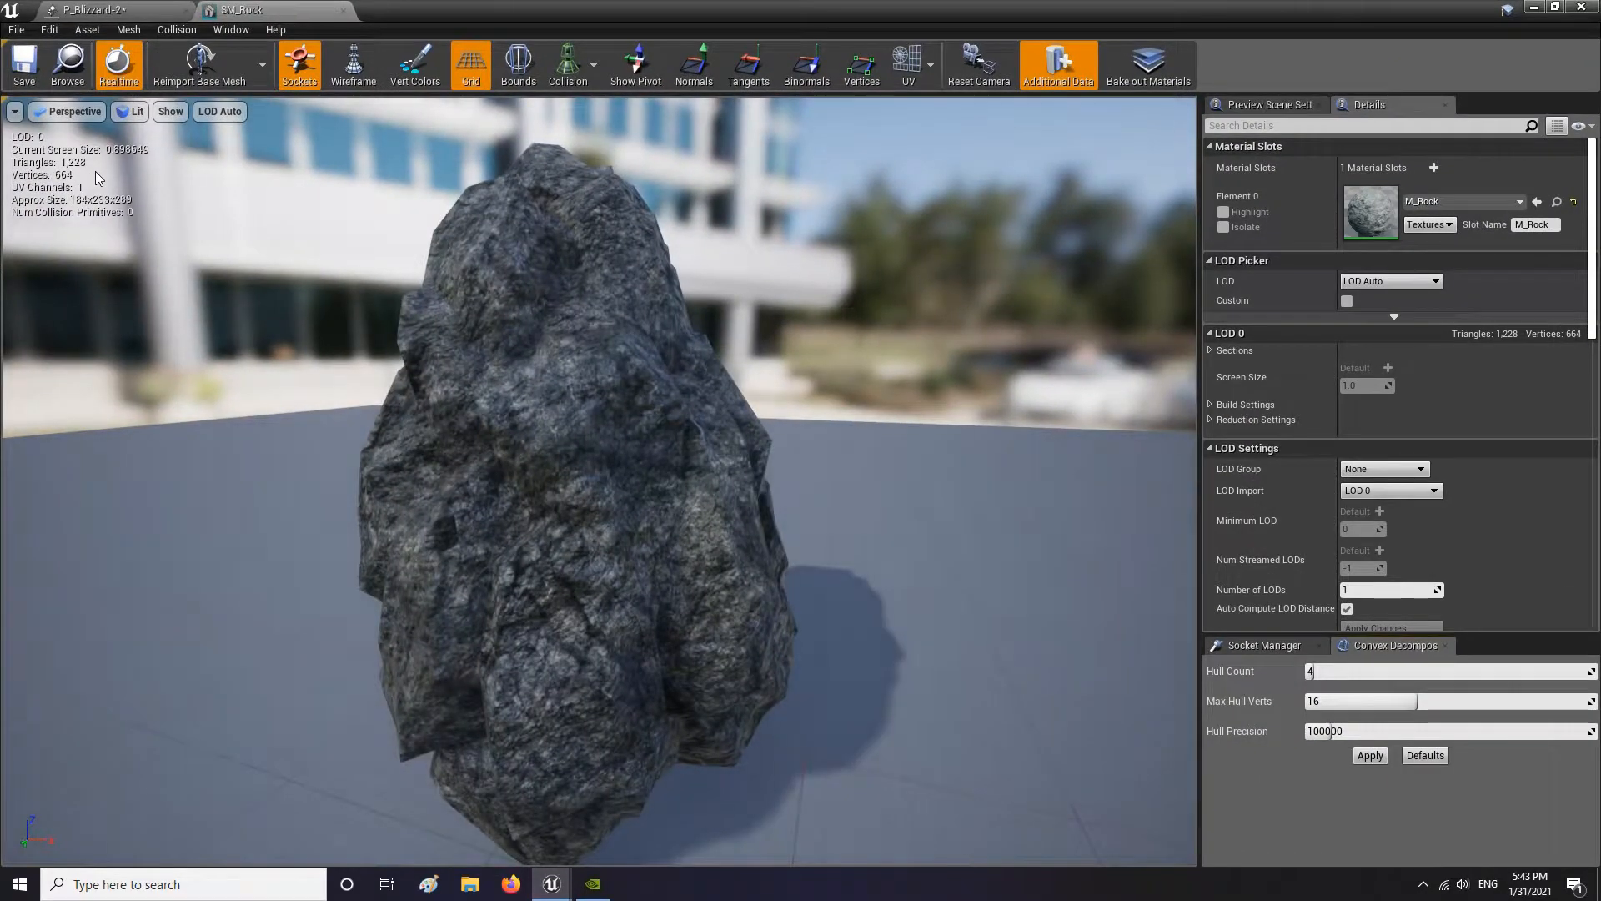
Generate auto convex collision for SM_Rock with hull count 4, max hull verts 16 and precision 100000, then save and close the mesh
left_click(177, 30)
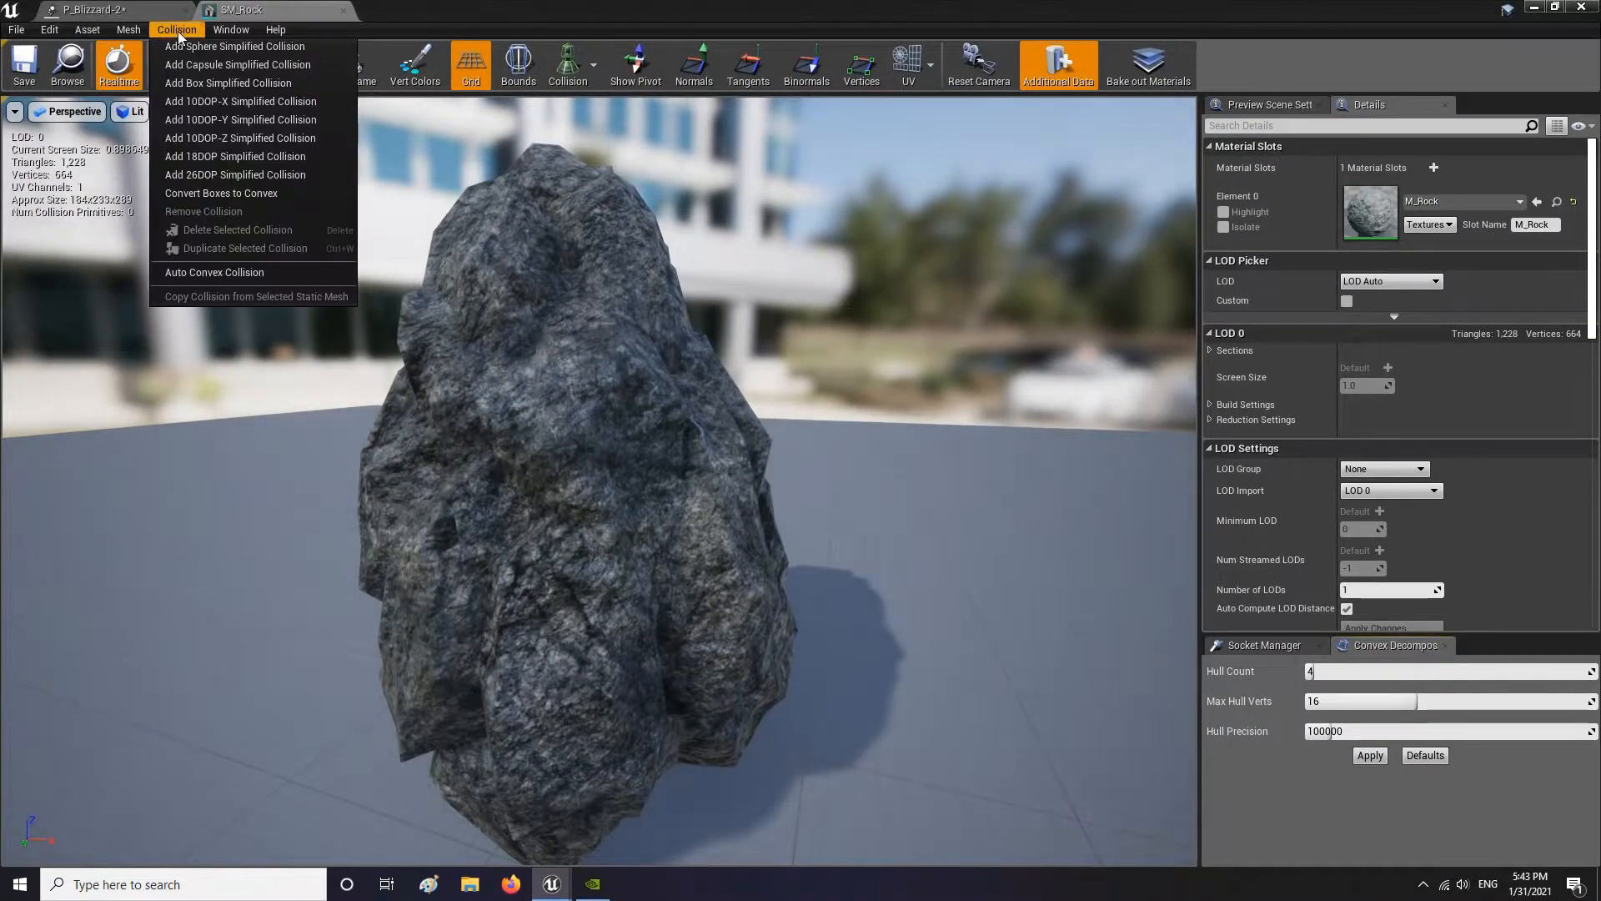
left_click(217, 272)
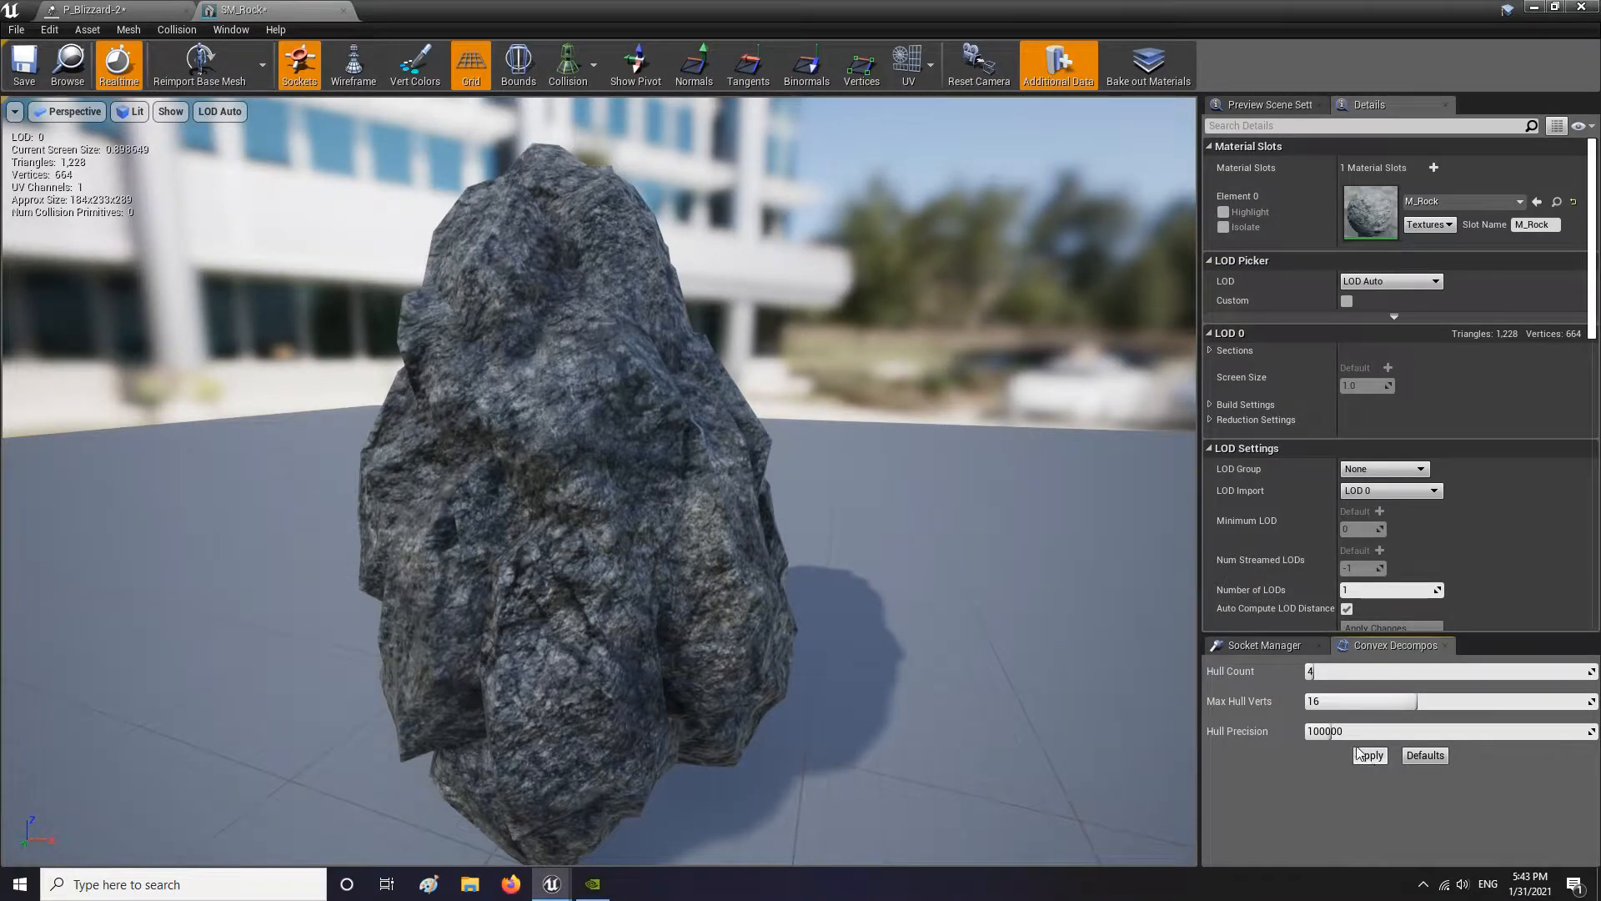
left_click_drag(800, 390, 381, 379)
left_click(24, 63)
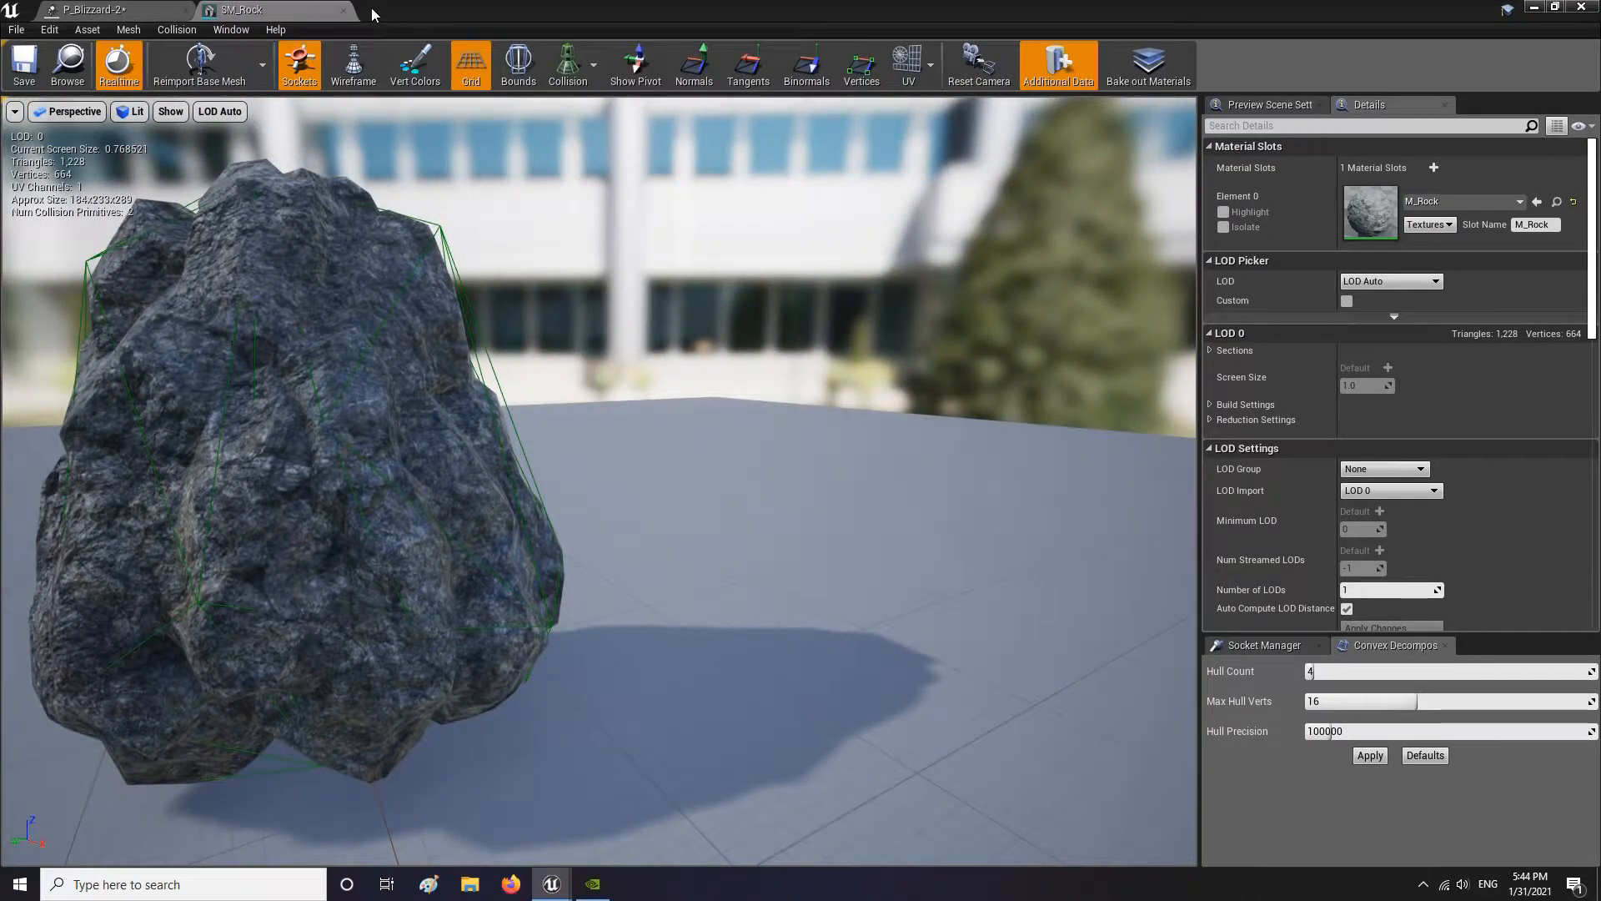
left_click(342, 11)
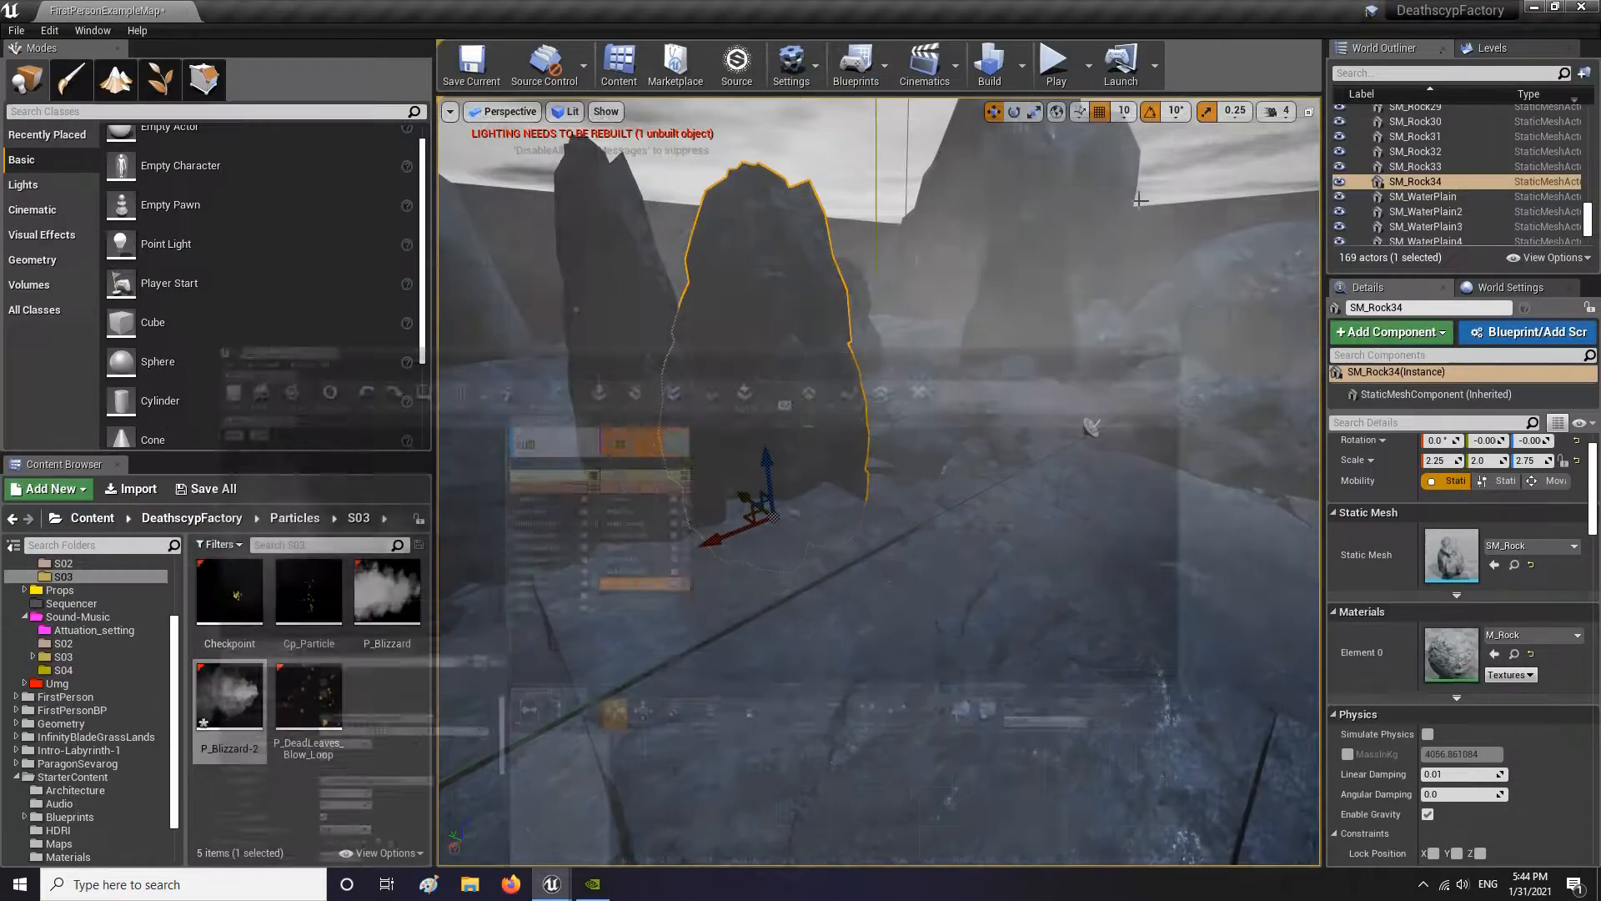
Reopen P_Blizzard-2 and arrange its editor window beside the level viewport so the standing rock stays in view
right_click_drag(1141, 200, 851, 418)
right_click_drag(1176, 469, 918, 465)
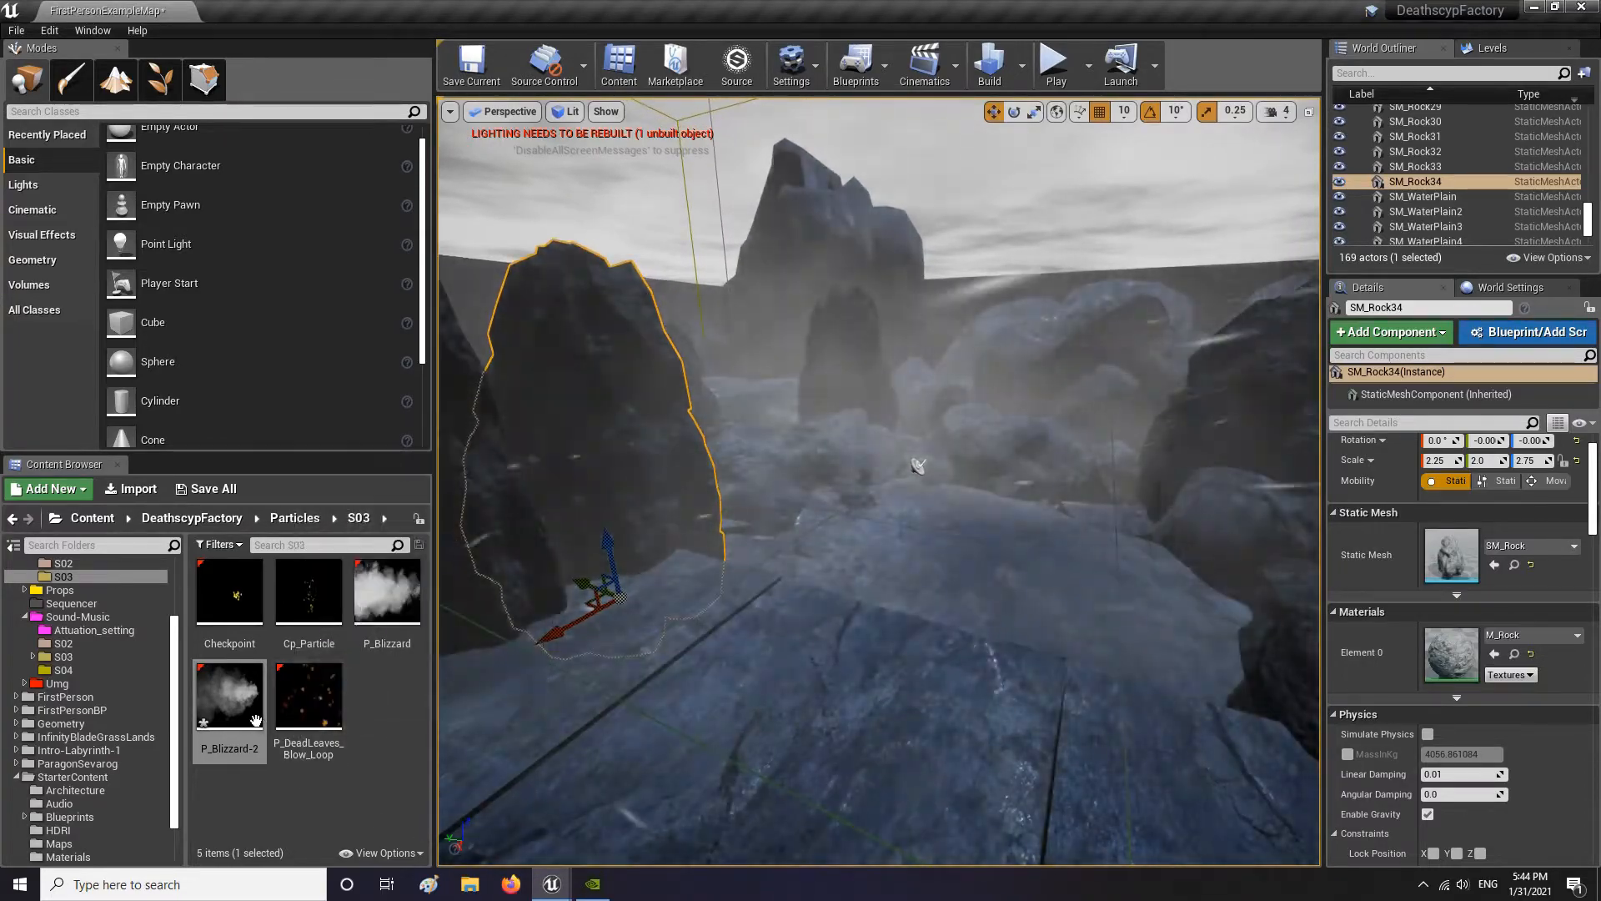
left_click(256, 719)
double_click(256, 719)
left_click_drag(919, 13, 1146, 15)
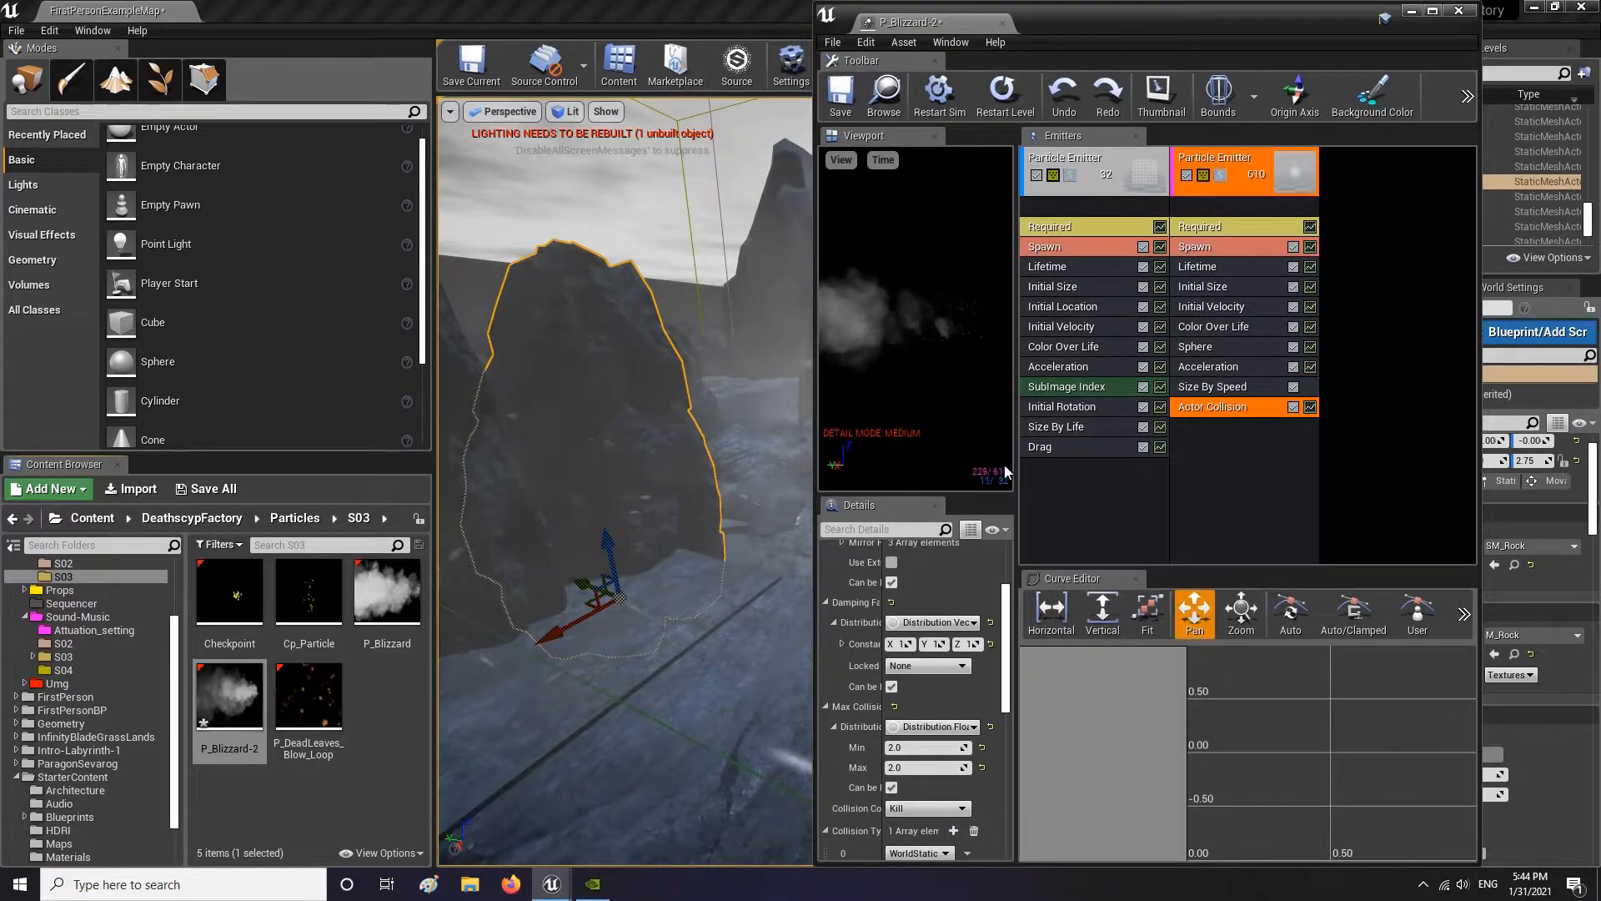
scroll(958, 626, "down", 3)
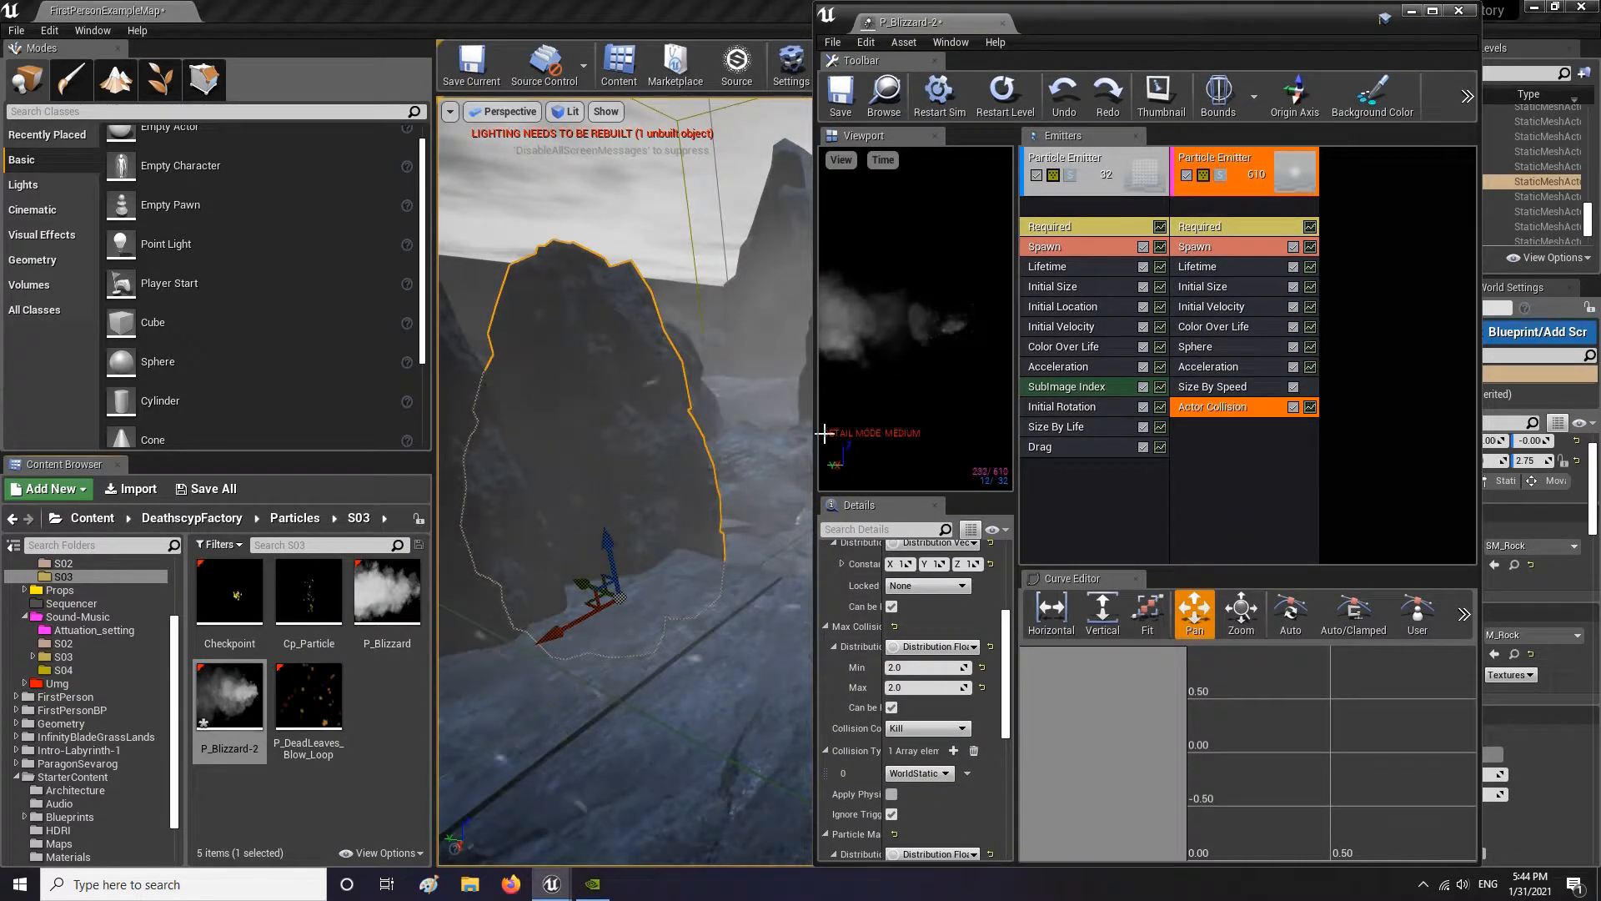
right_click_drag(792, 430, 721, 430)
left_click_drag(815, 398, 608, 399)
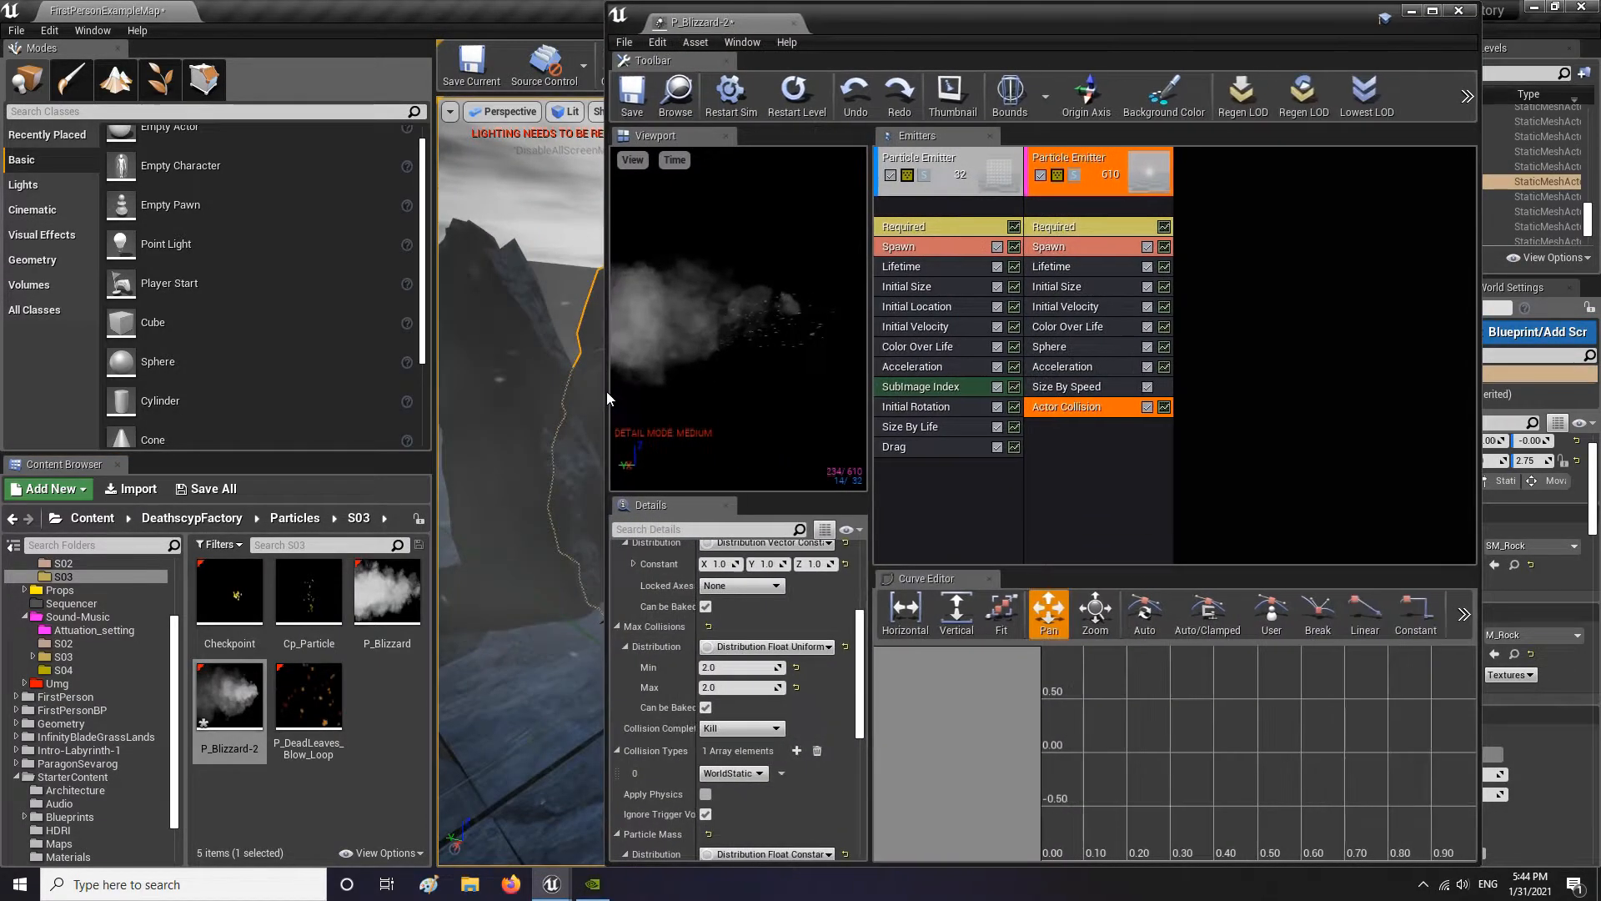
left_click_drag(1197, 9, 1275, 9)
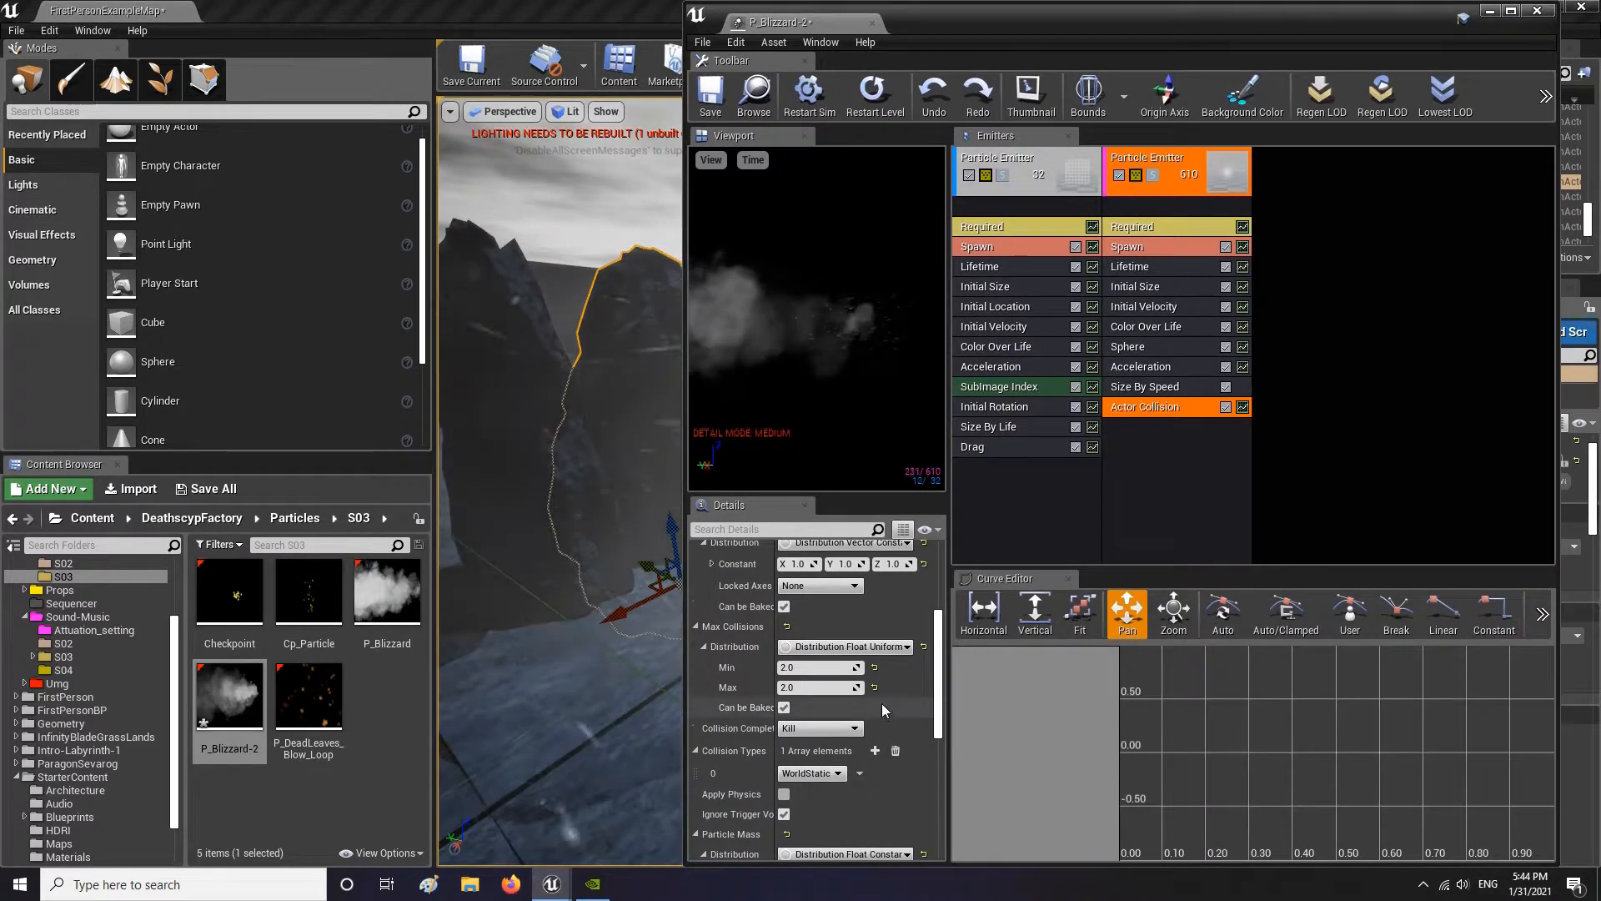
Set the Max Collisions minimum and maximum of the Actor Collision module to 1
scroll(883, 703, "down", 1)
left_click(816, 644)
type("1")
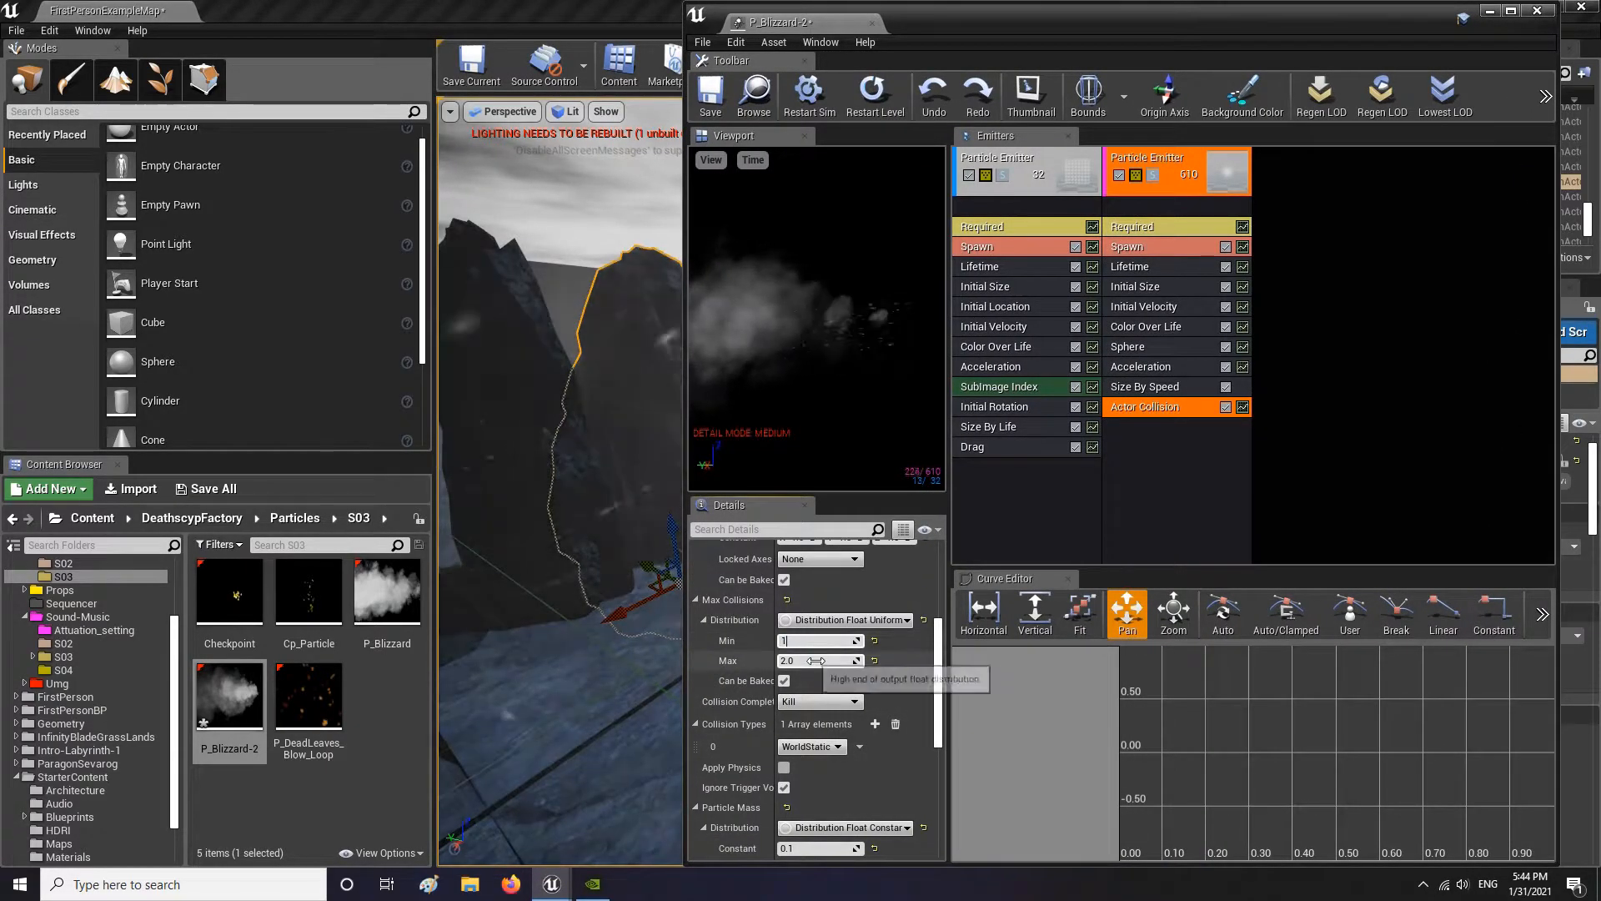
left_click(808, 659)
type("1")
Set the Damping Factor's maximum and minimum to 0 on the X, Y and Z axes
scroll(851, 649, "up", 6)
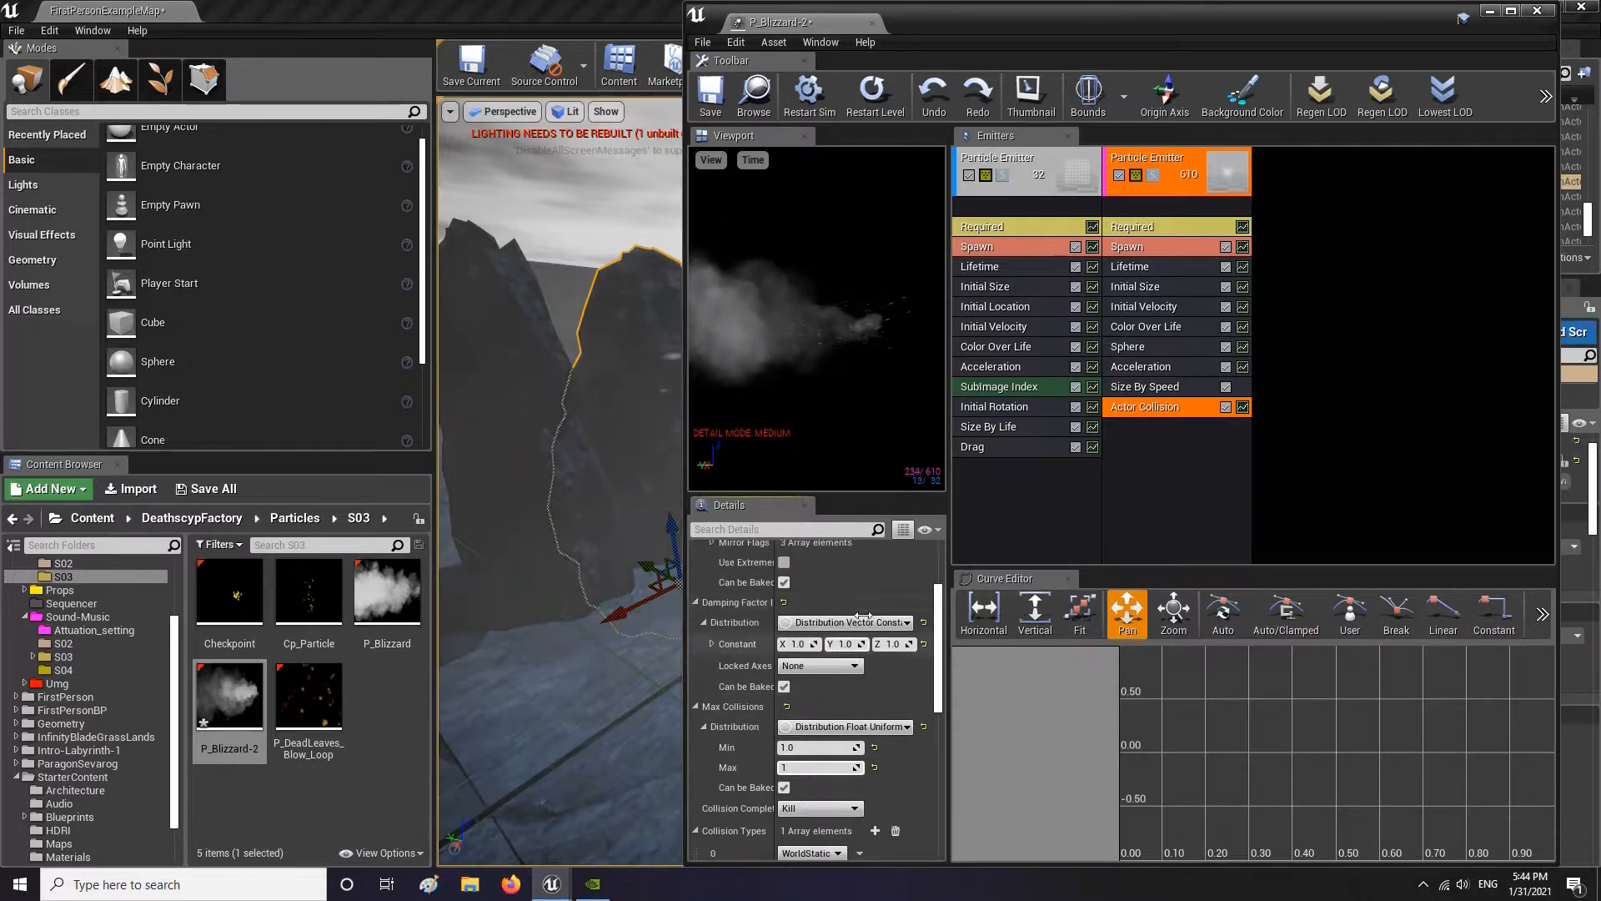
left_click(799, 614)
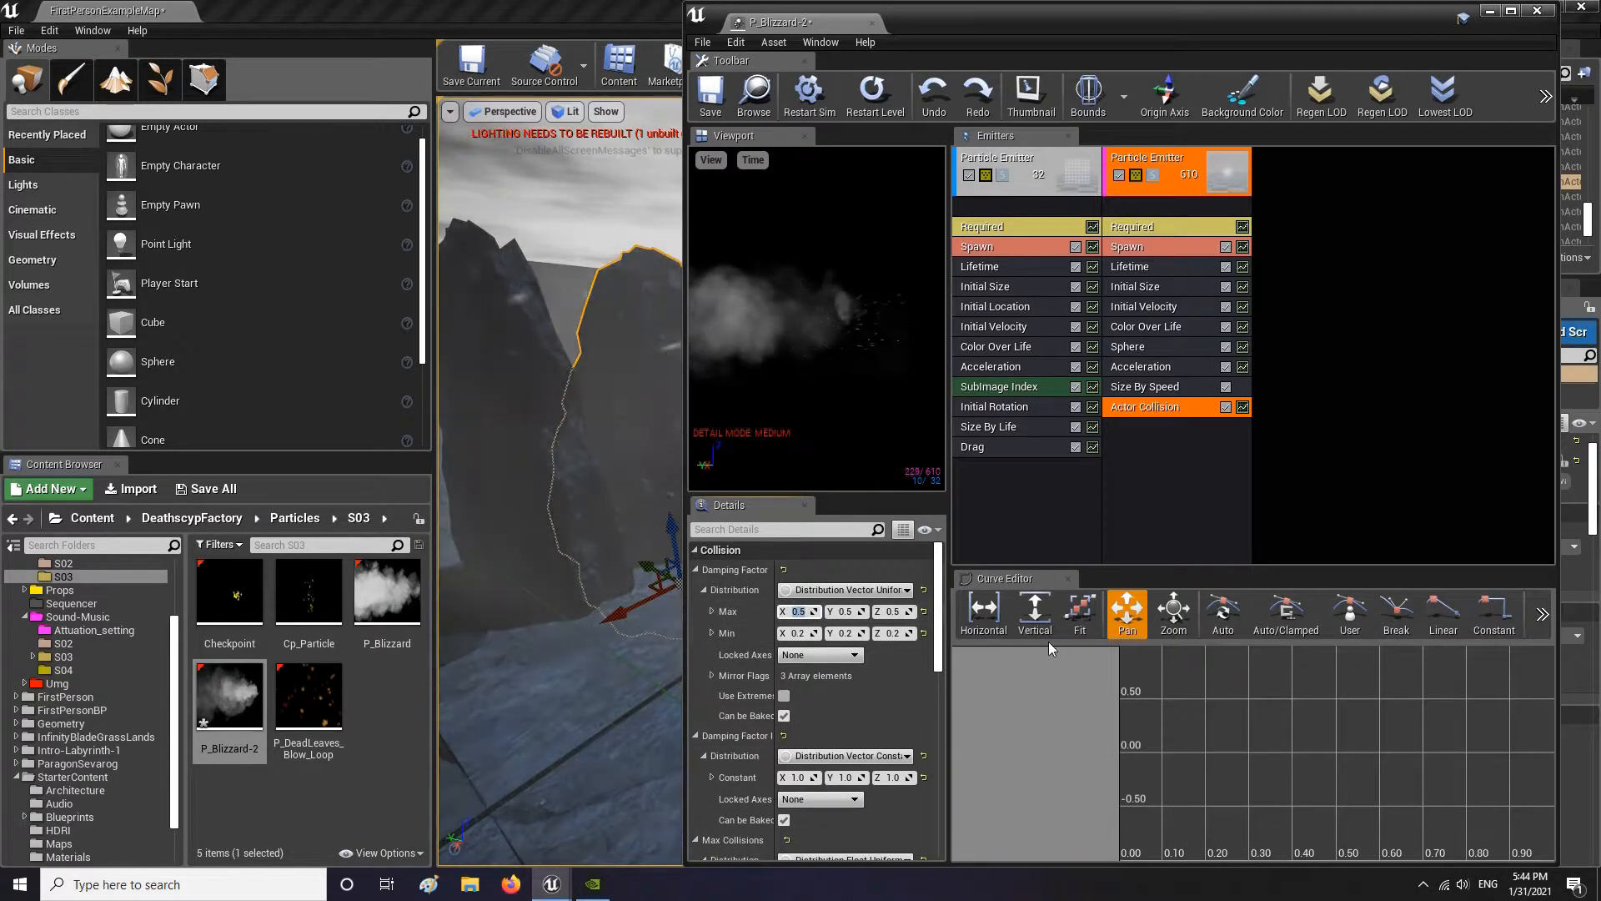
type("0")
key("Tab")
type("0")
key("Tab")
type("0")
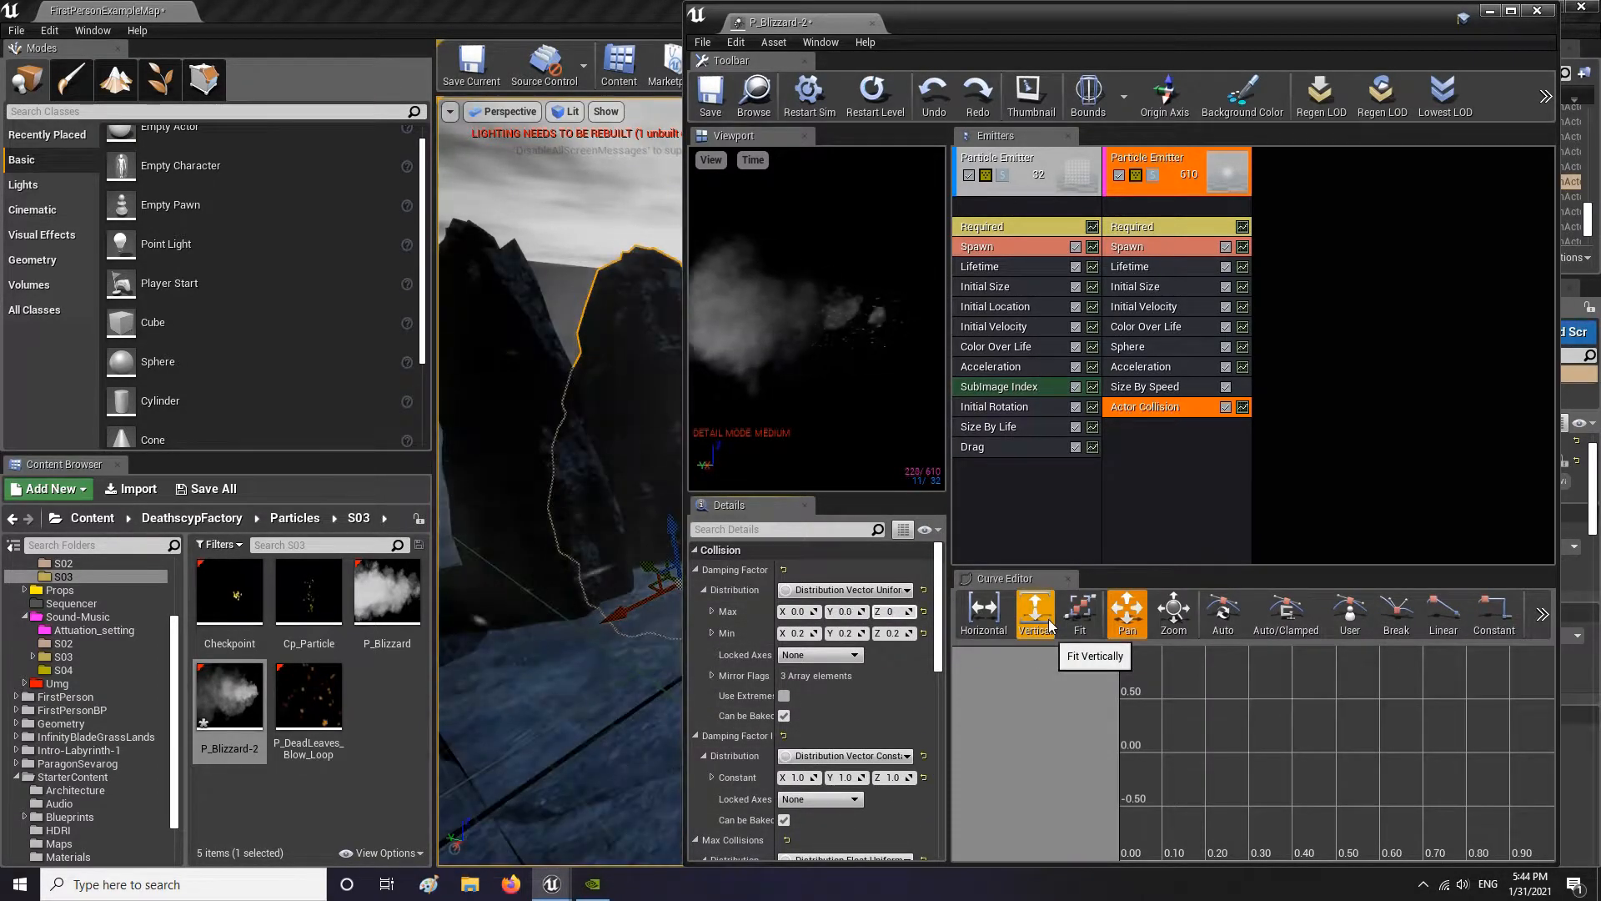
key("Tab")
type("0")
key("Tab")
type("0")
key("Tab")
type("0")
key("Return")
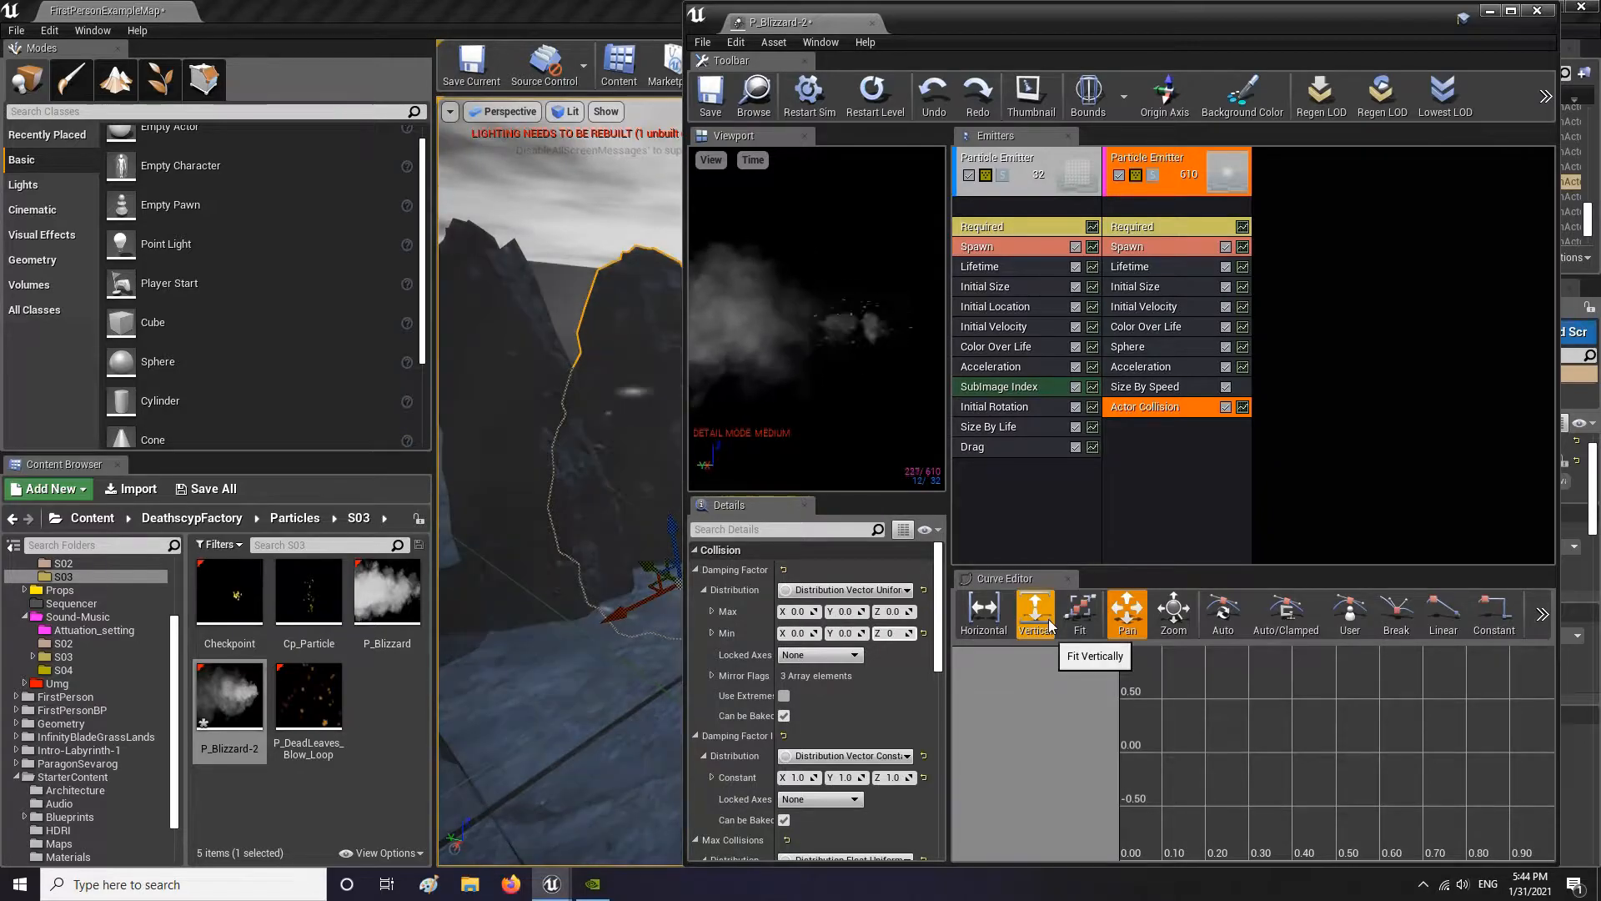
Recheck the Max Collisions range against the level, set its maximum to 1 and save P_Blizzard-2
scroll(855, 709, "down", 1)
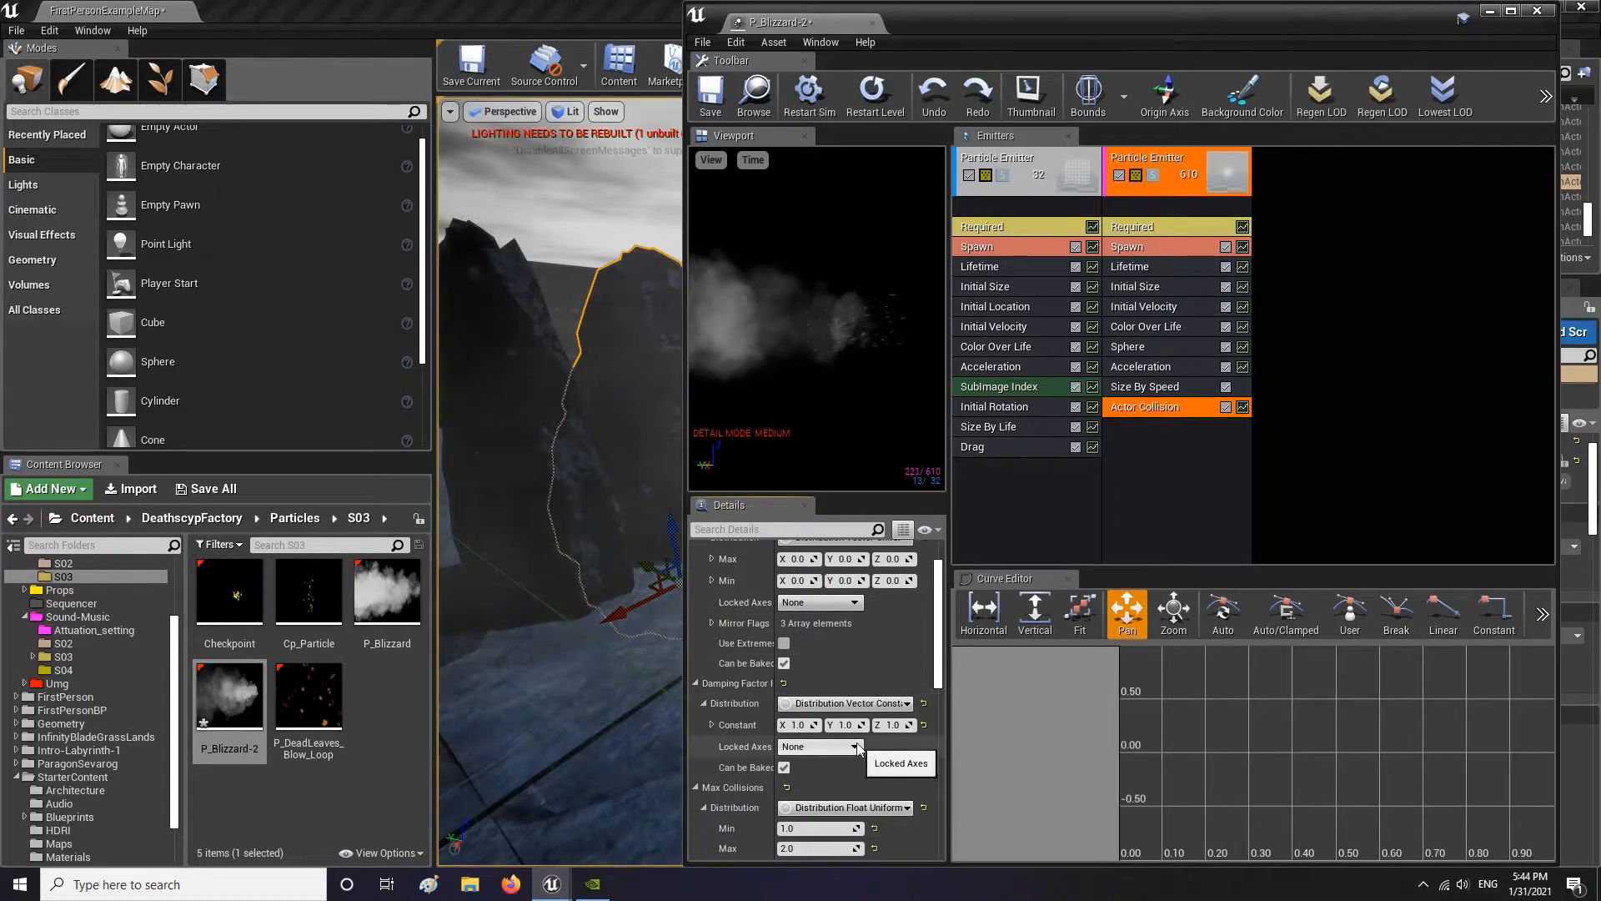
scroll(879, 723, "down", 4)
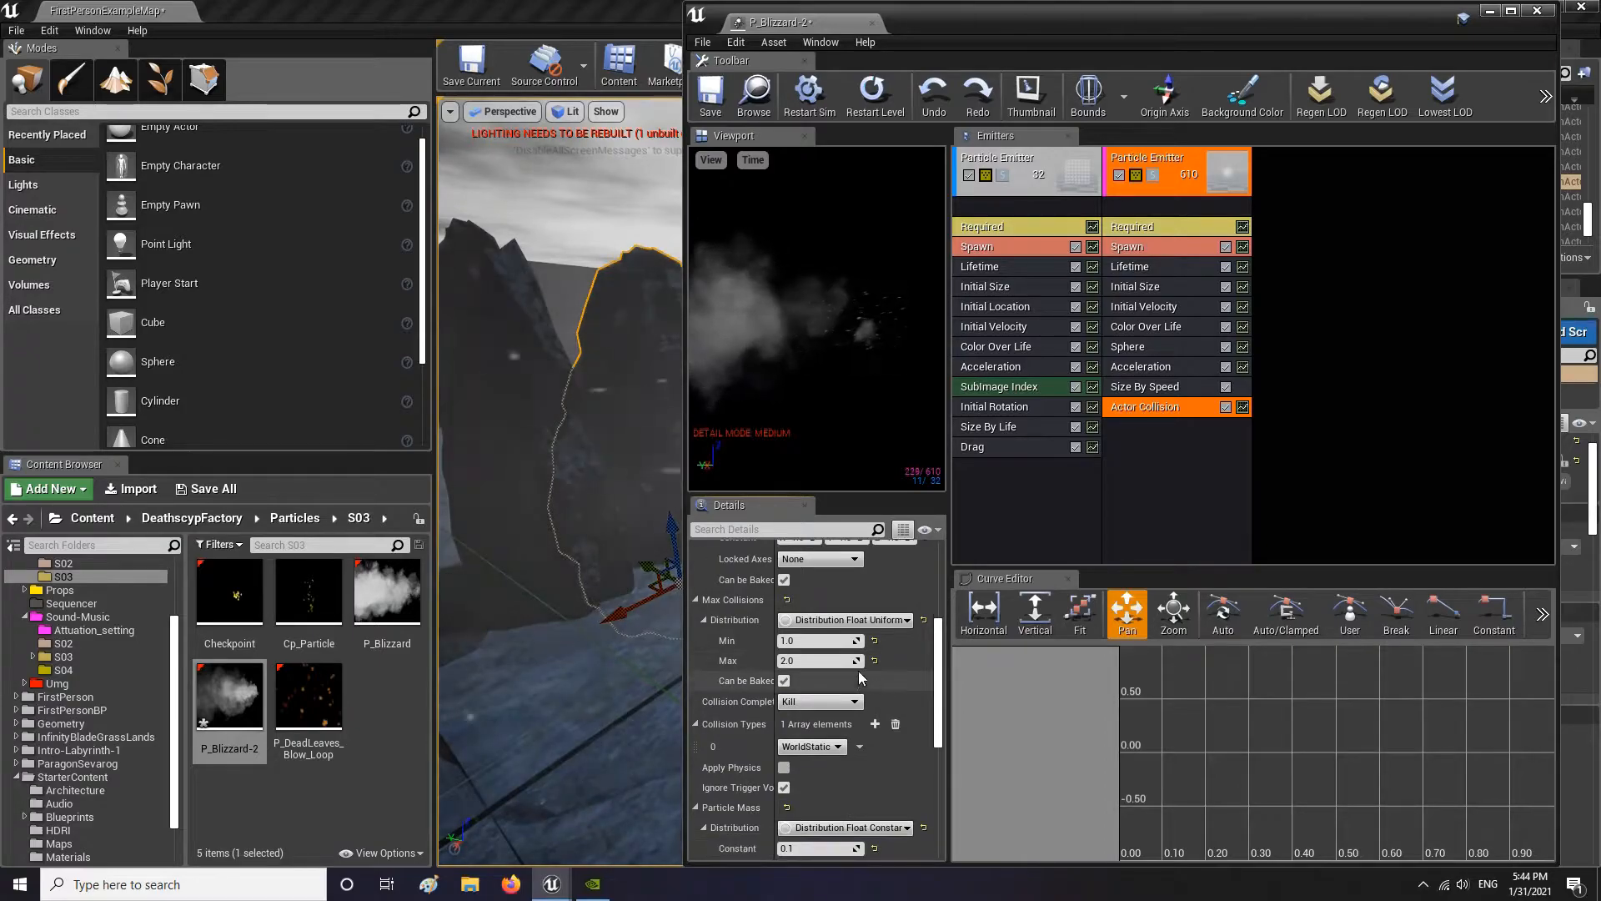
mouse_move(540, 543)
right_mouse_down()
mouse_move(584, 517)
mouse_move(540, 543)
right_mouse_up()
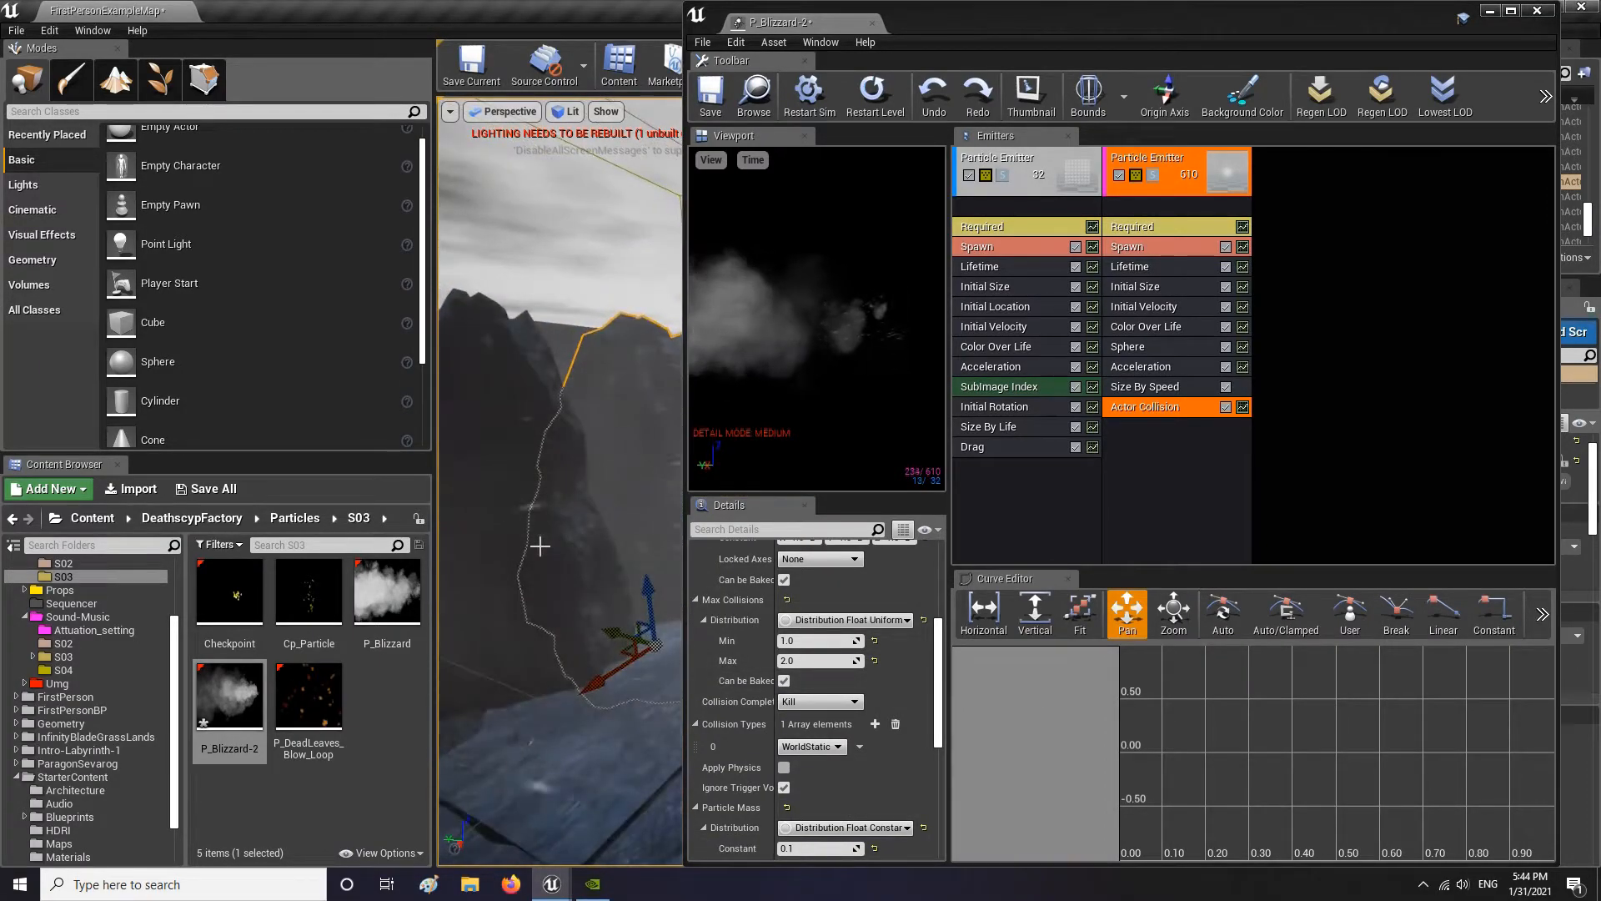
left_click(830, 669)
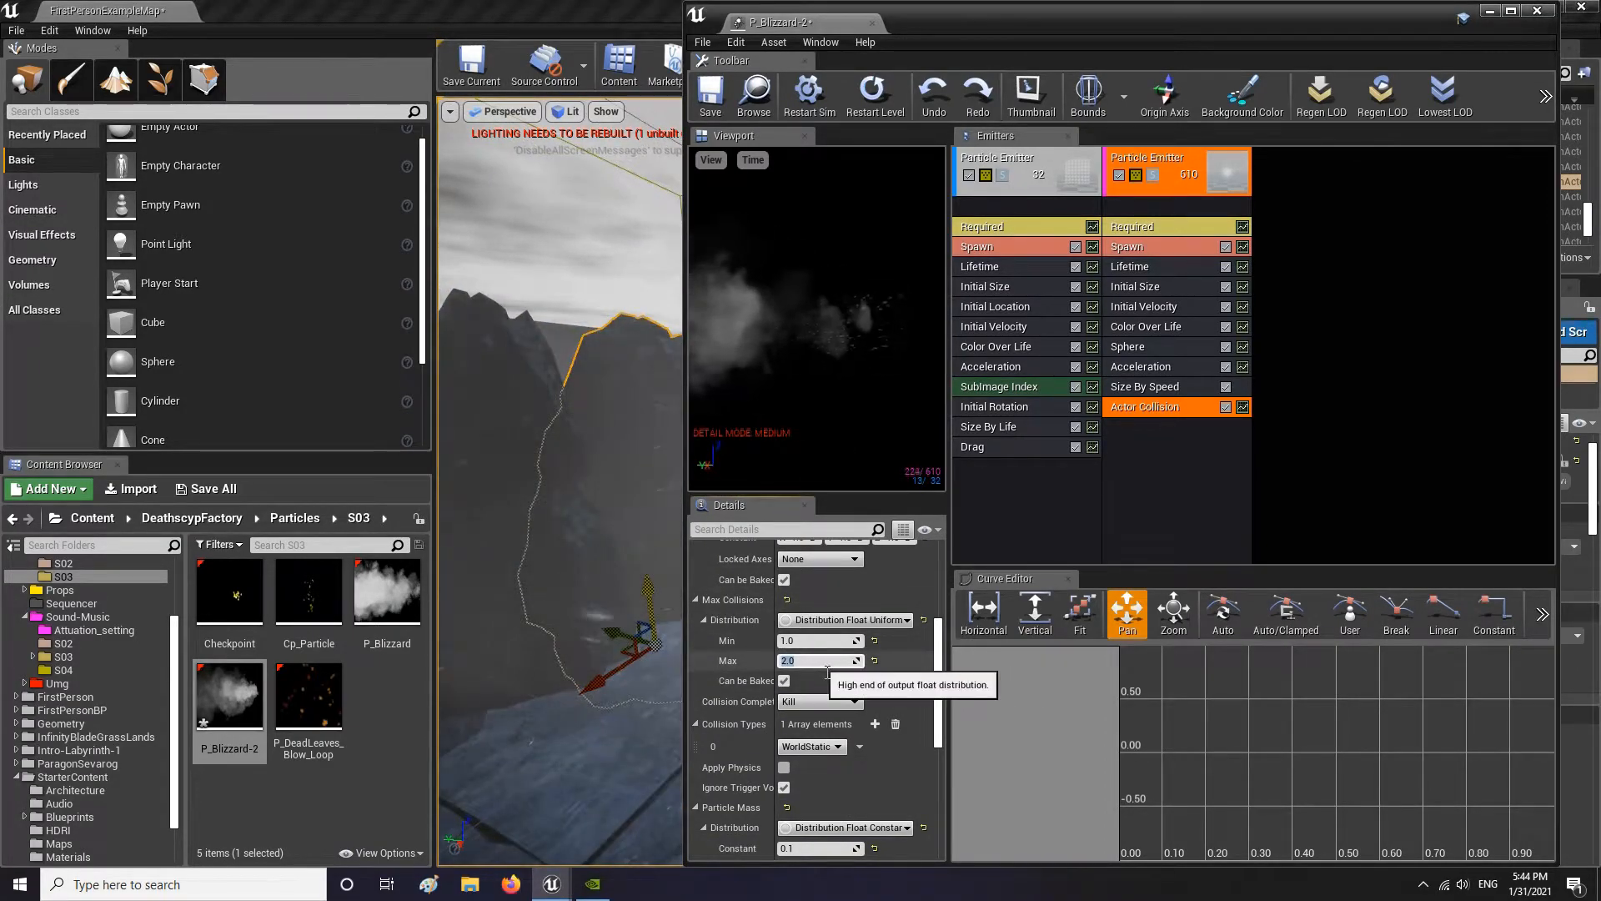
type("1")
key("Return")
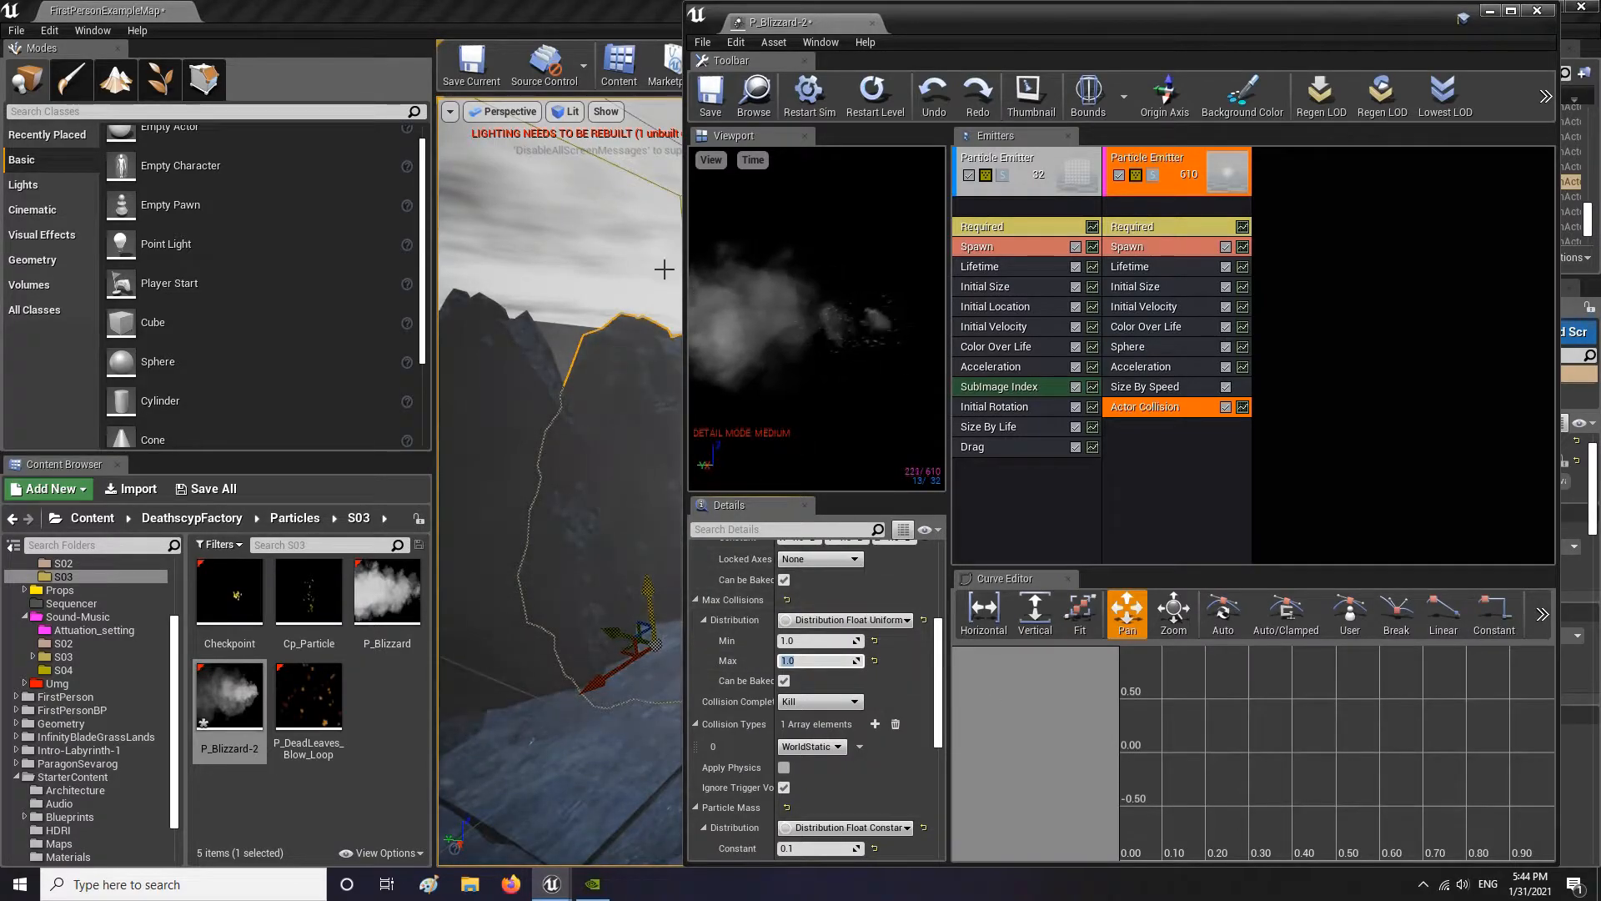
left_click(710, 94)
Maximize the P_Blizzard-2 editor, review the Actor Collision settings from Damping Factor to Max Collision Distance, and save
right_click_drag(612, 443, 611, 409)
scroll(830, 647, "down", 3)
scroll(830, 655, "down", 4)
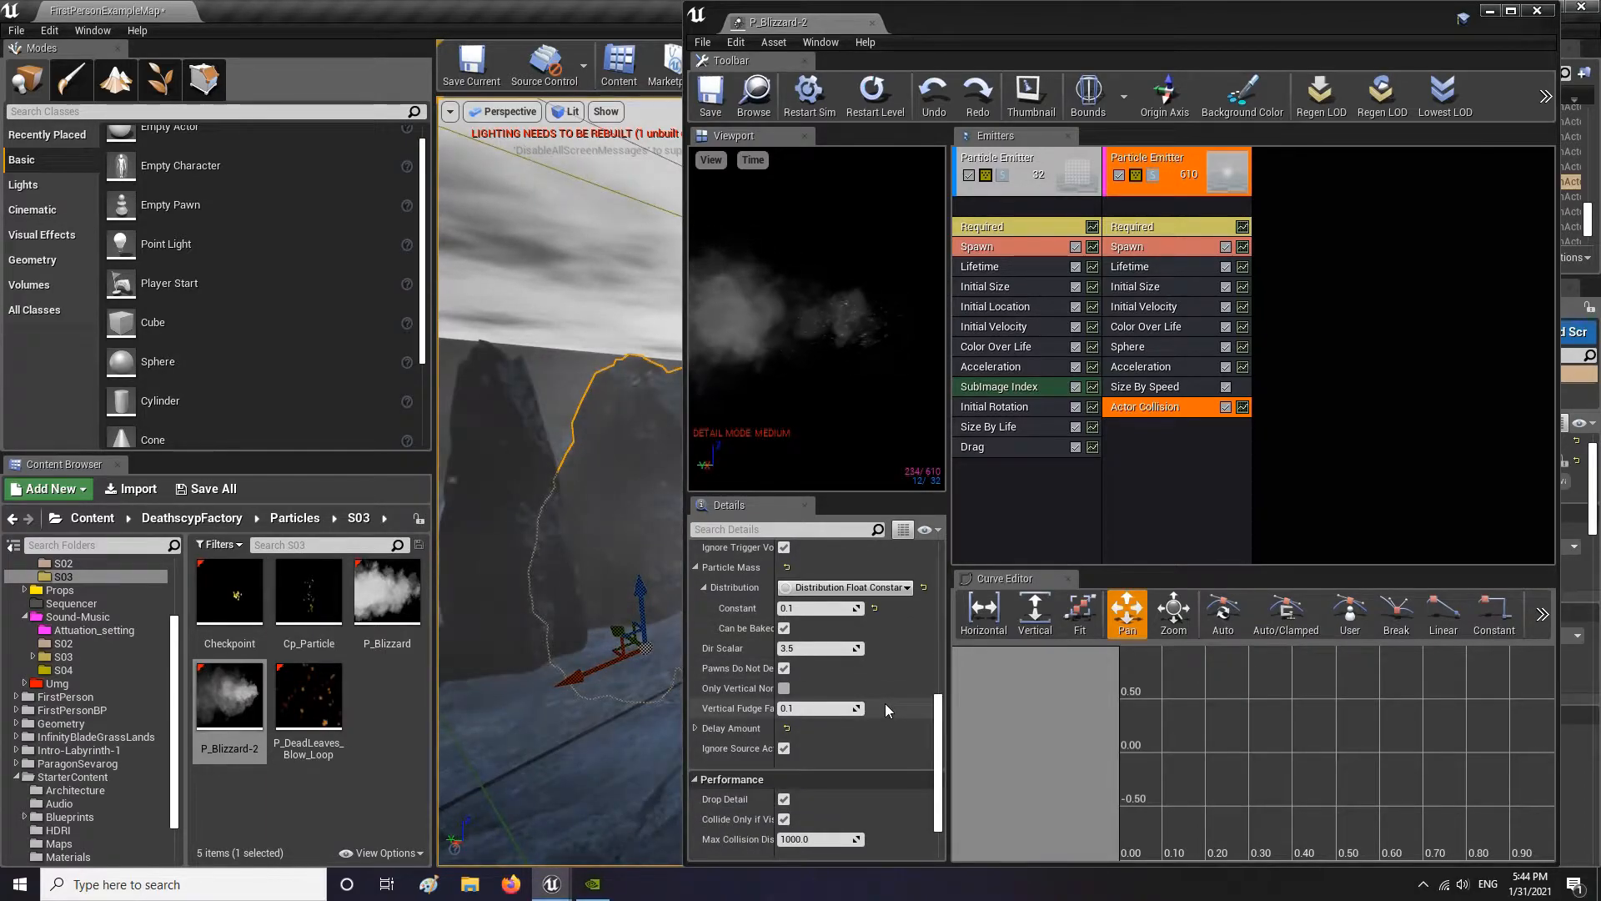
scroll(884, 704, "down", 1)
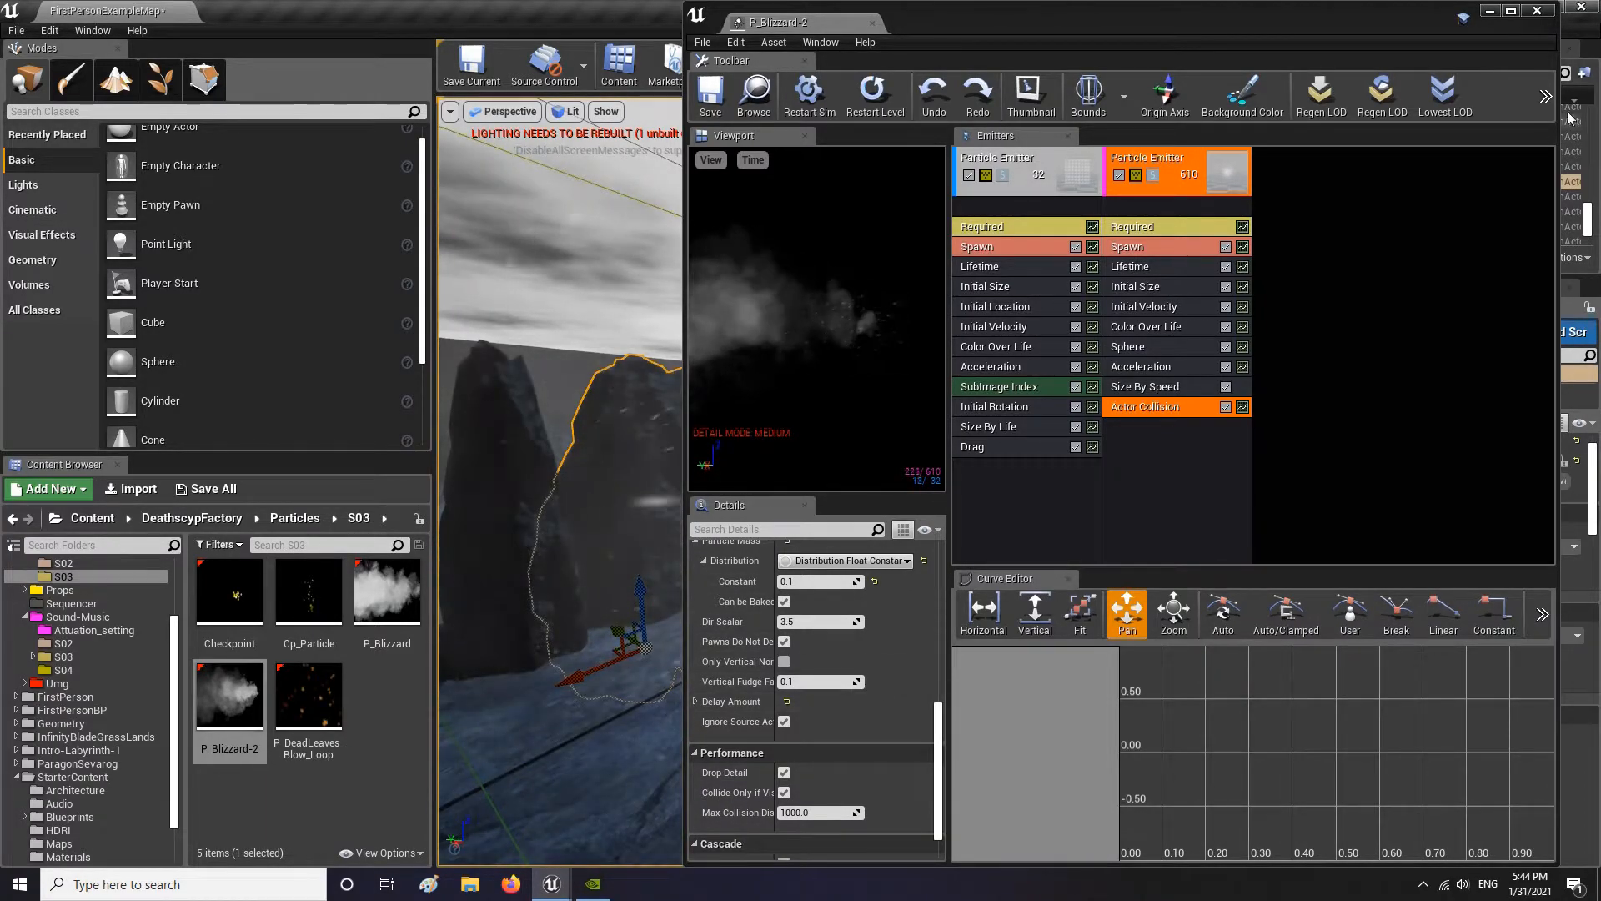
left_click(1511, 11)
scroll(235, 678, "down", 1)
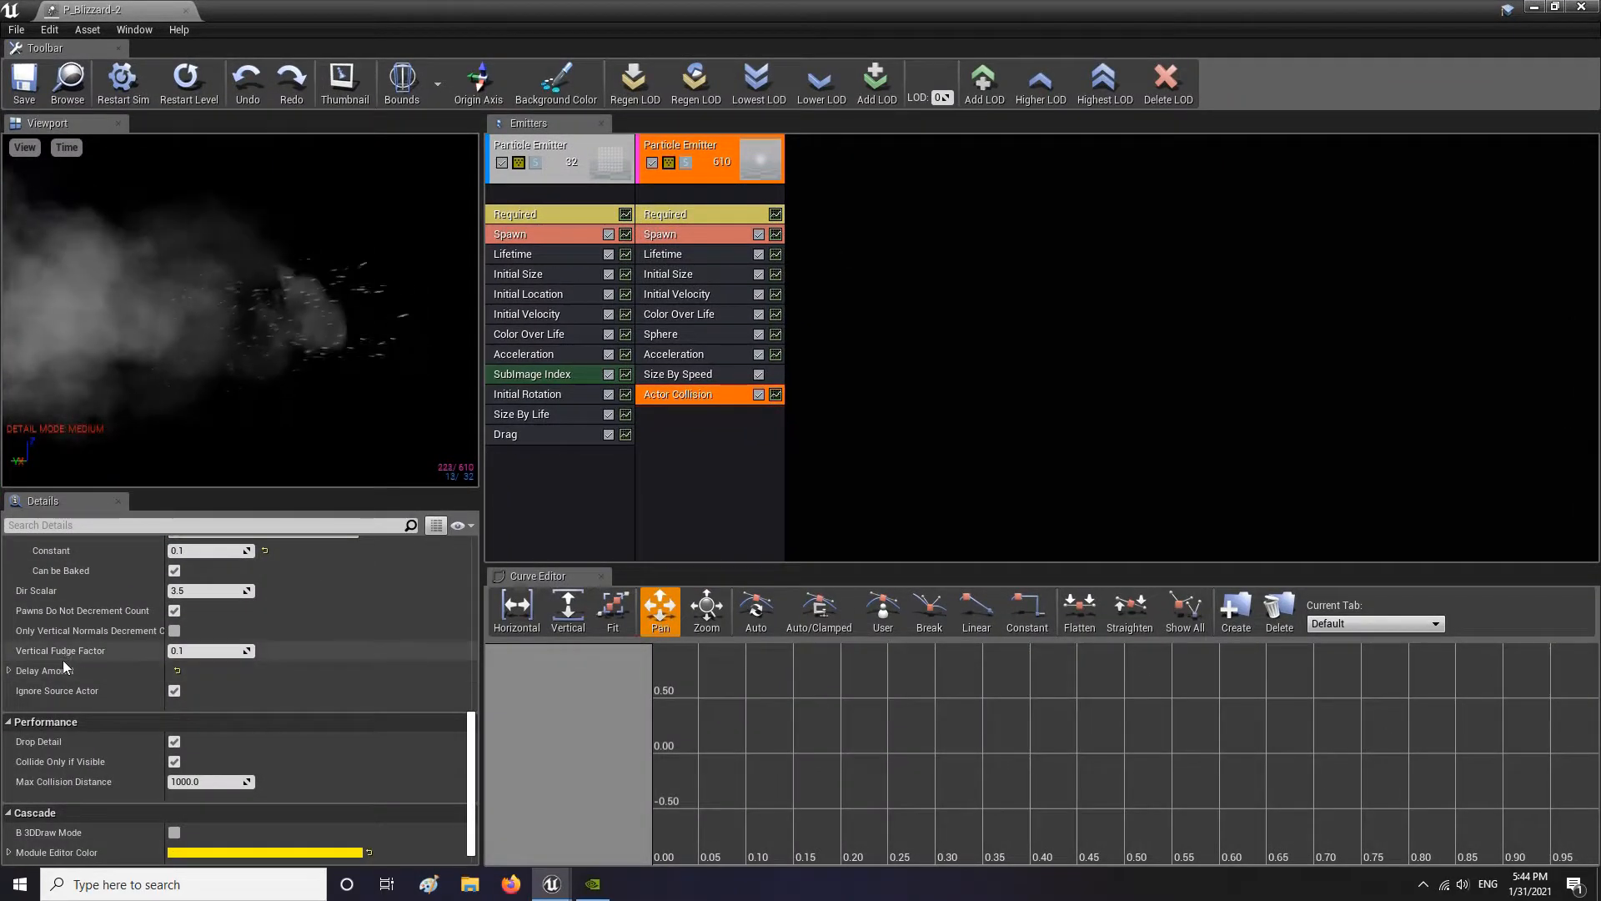
scroll(62, 664, "up", 1)
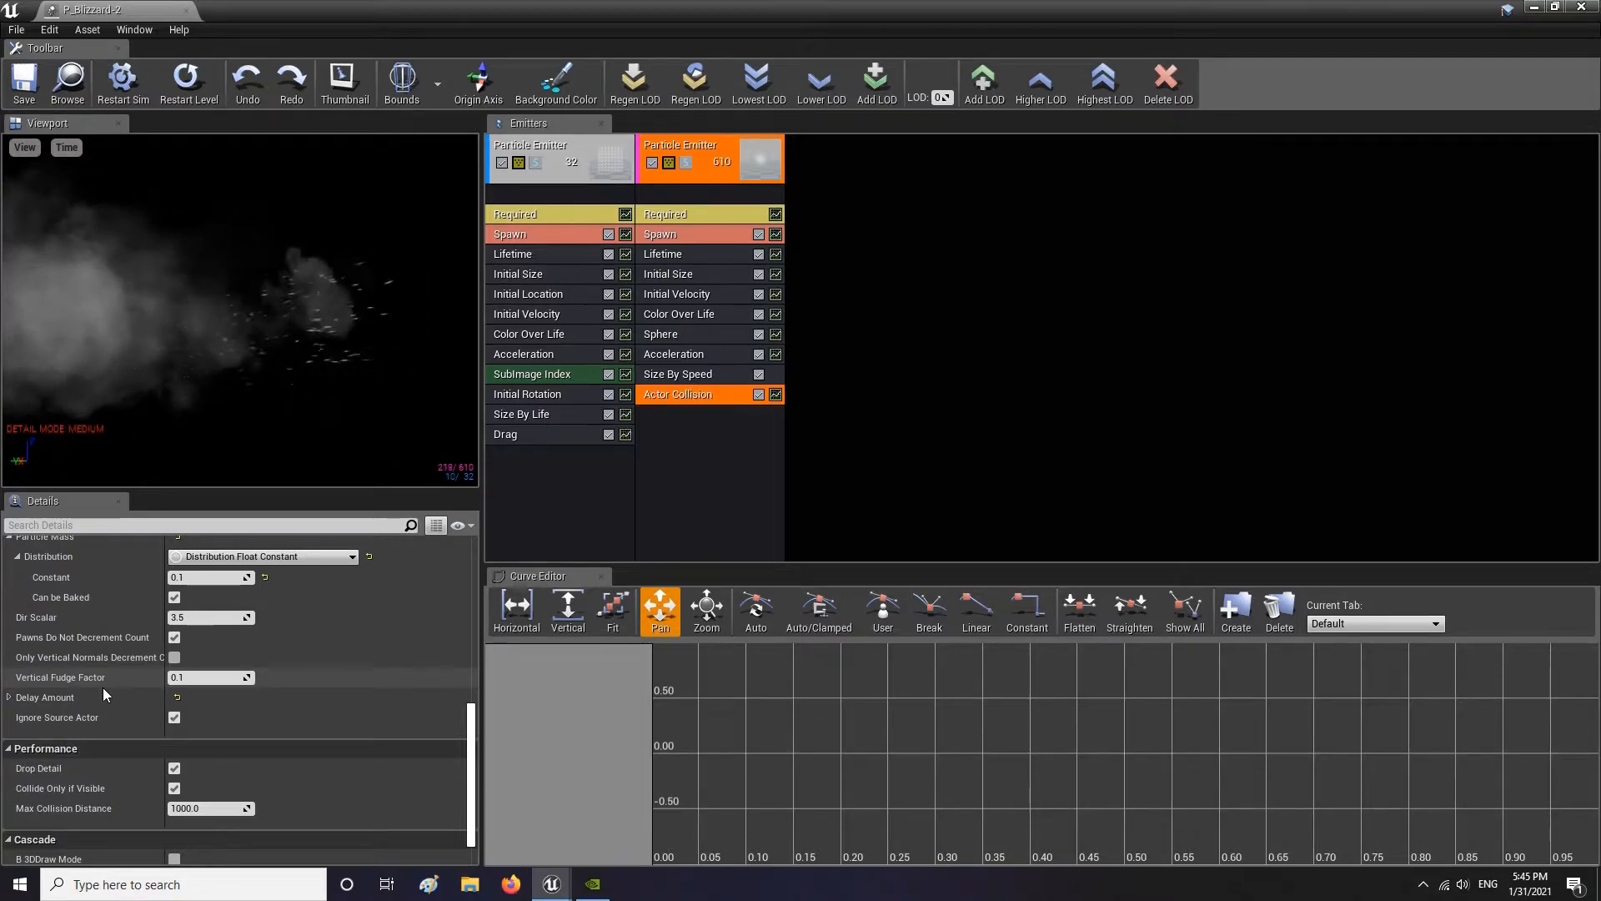
scroll(102, 687, "up", 5)
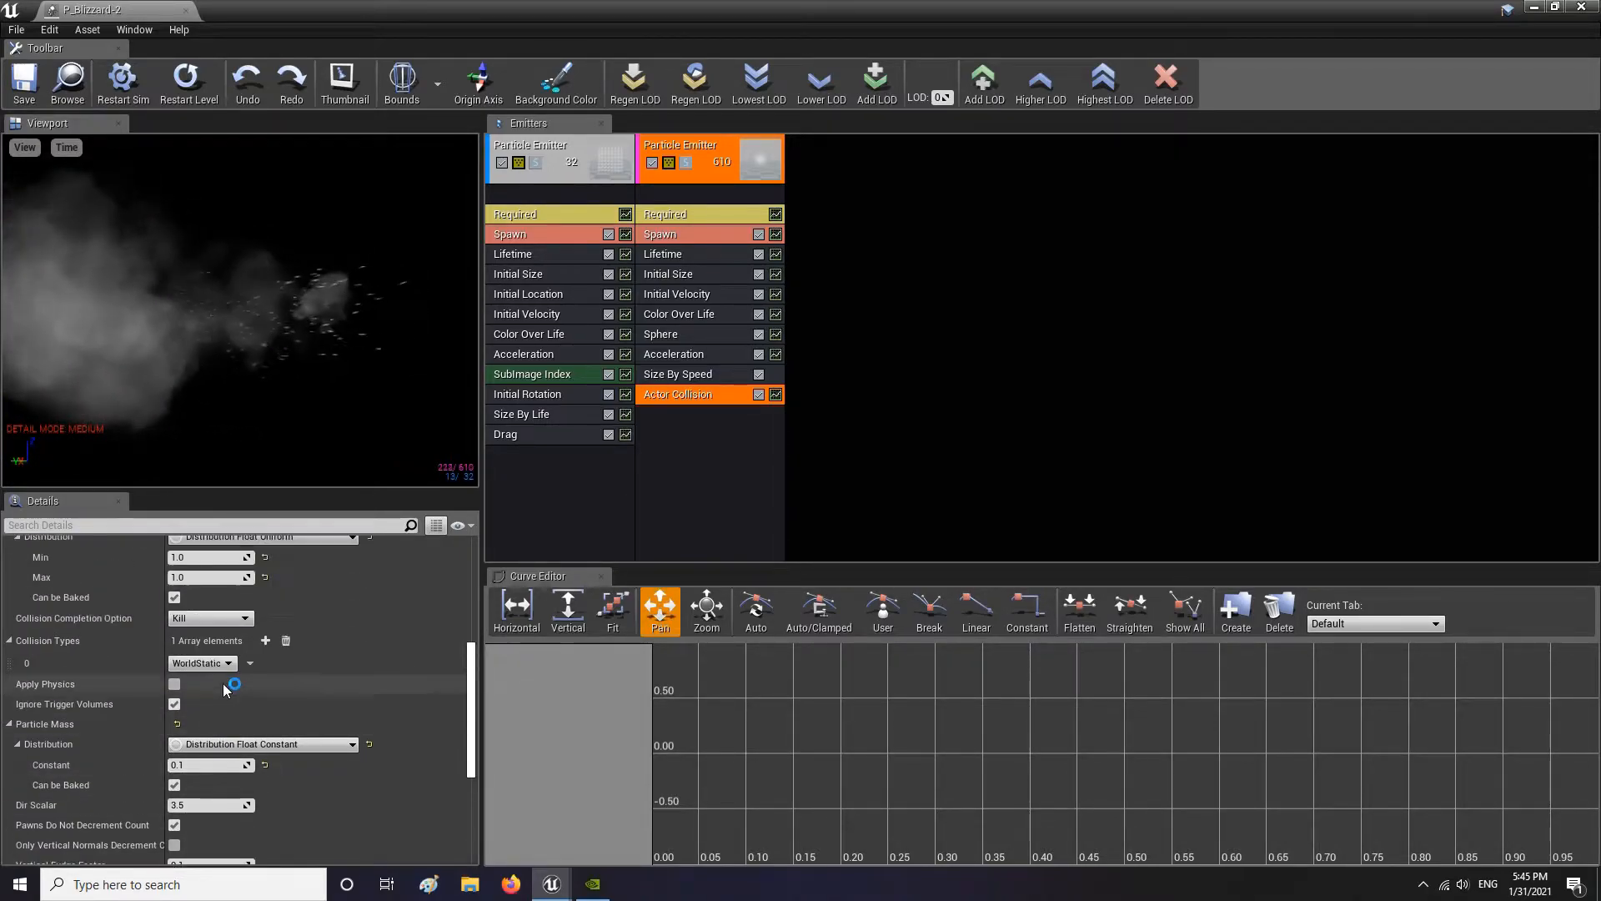
scroll(225, 689, "up", 8)
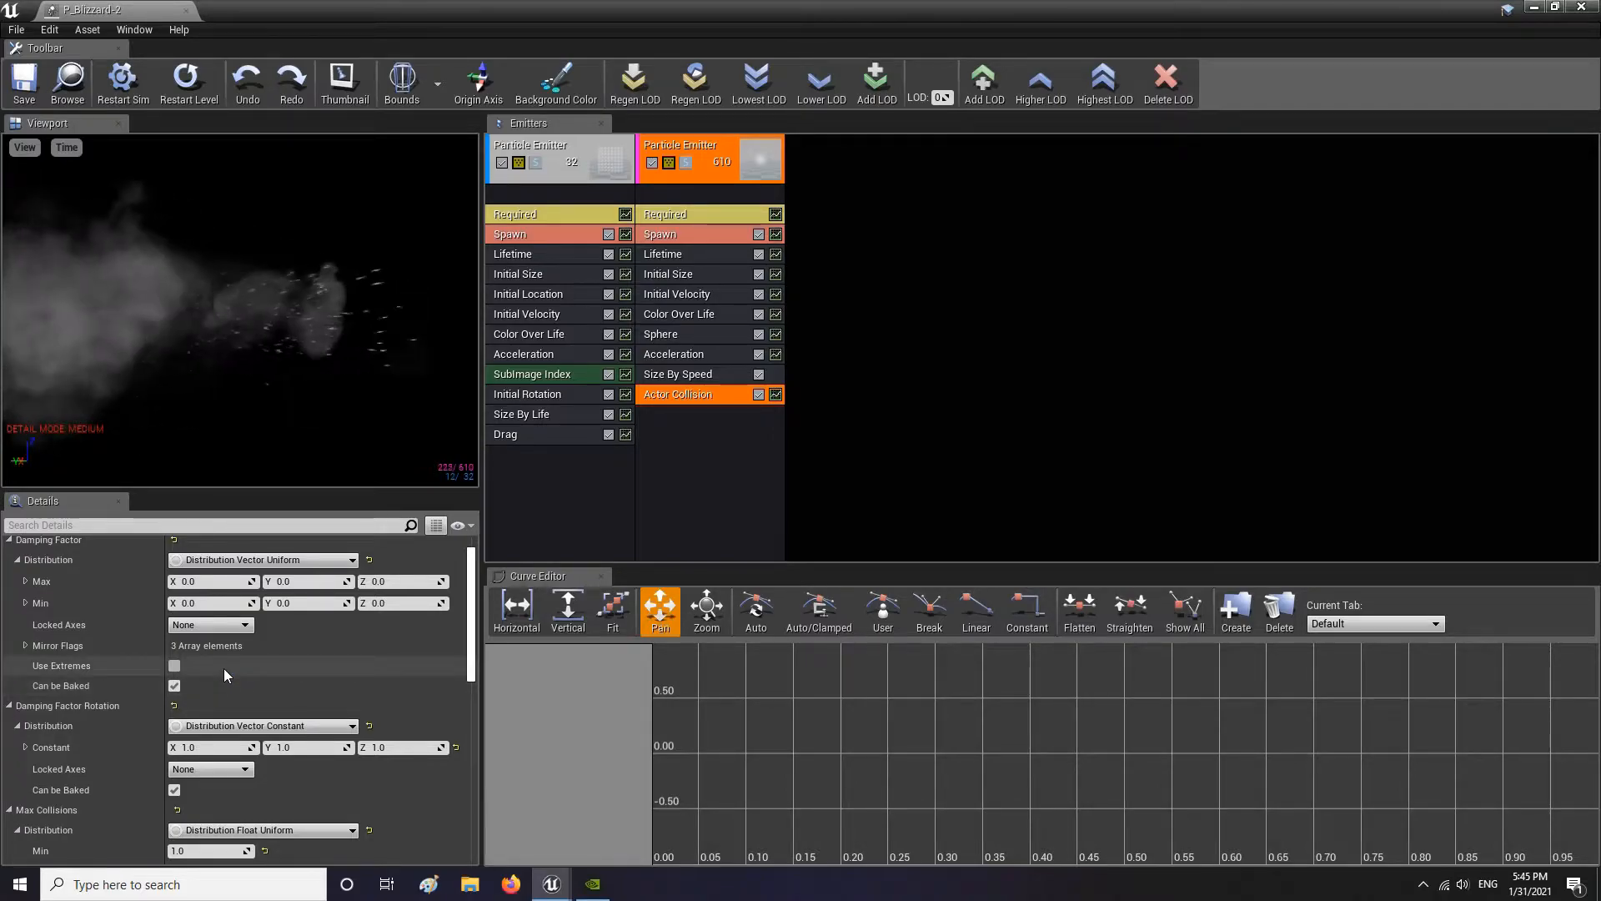
left_click(41, 98)
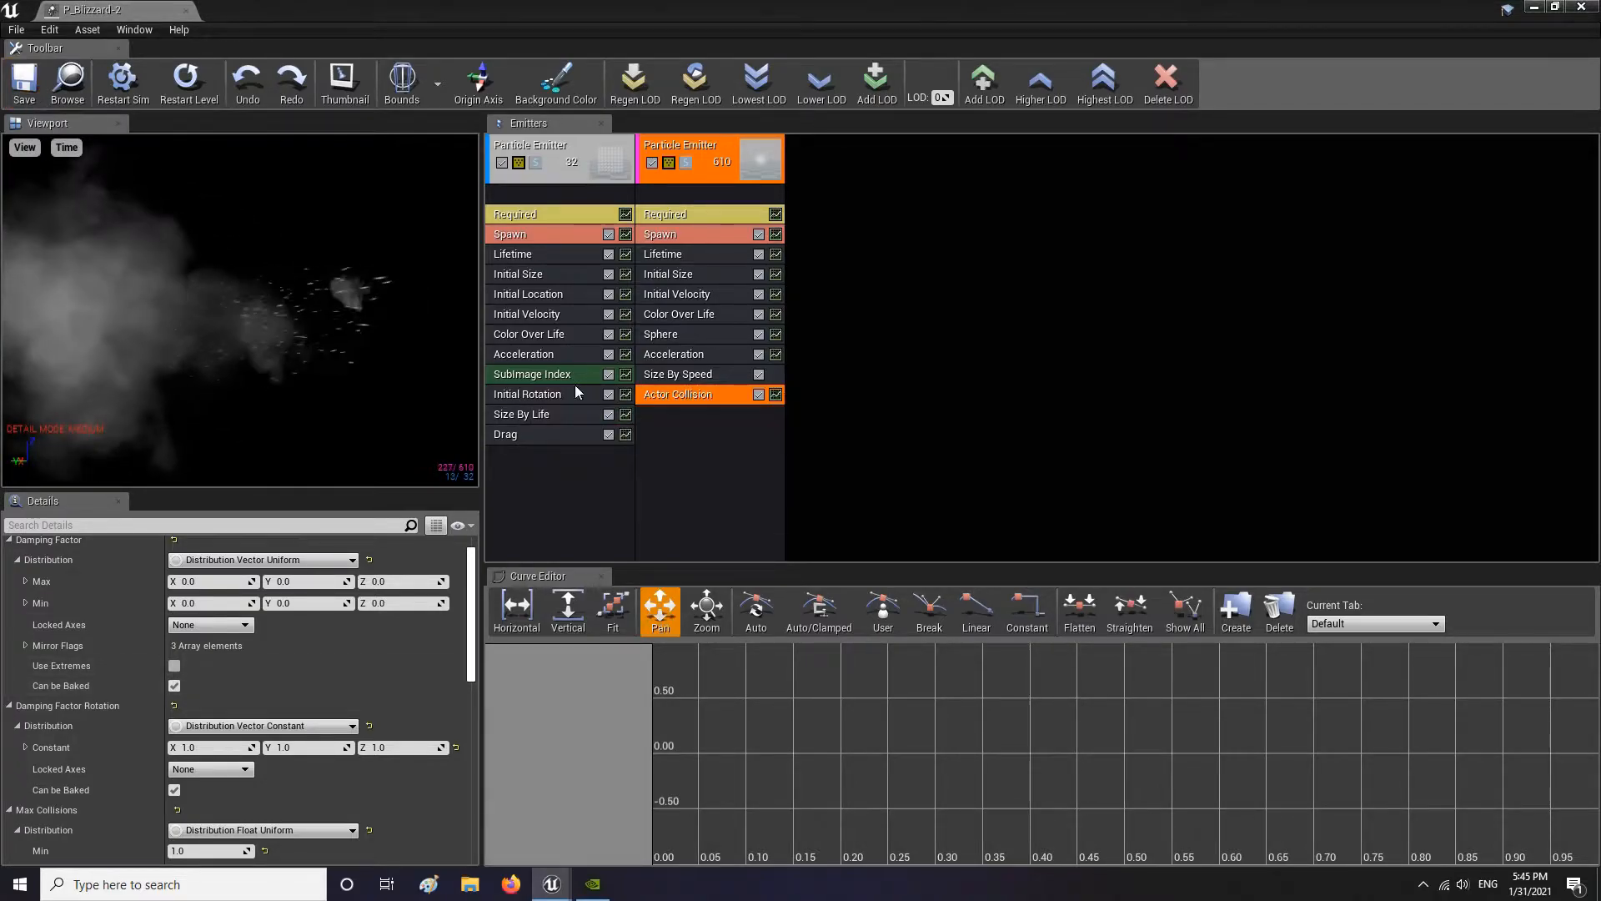
left_click(680, 449)
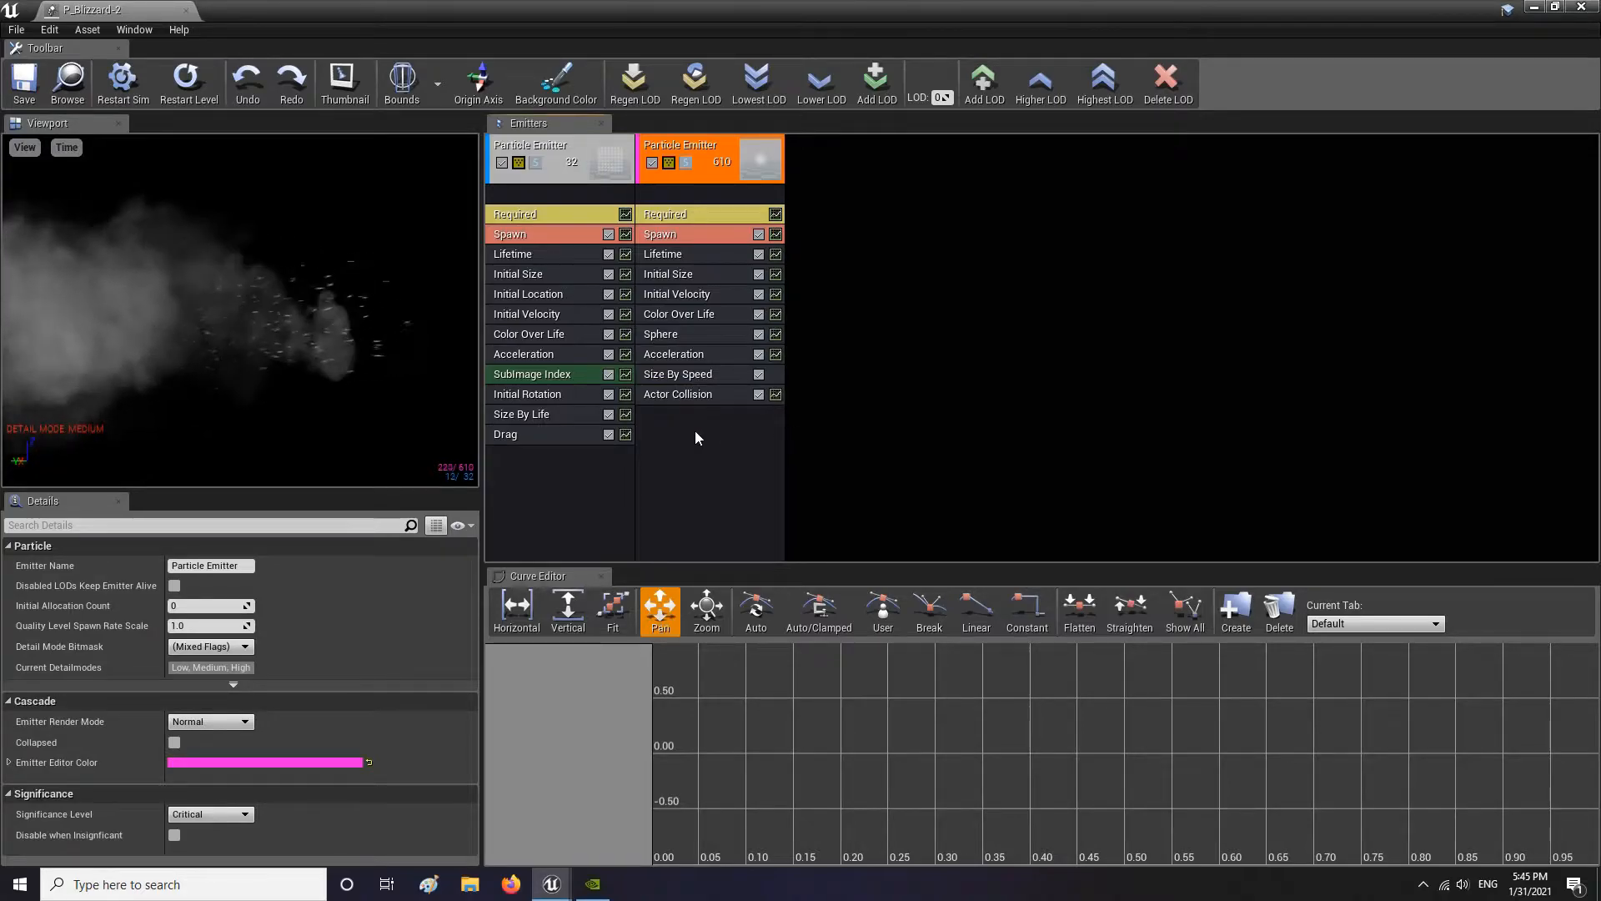
right_click(679, 194)
mouse_move(719, 211)
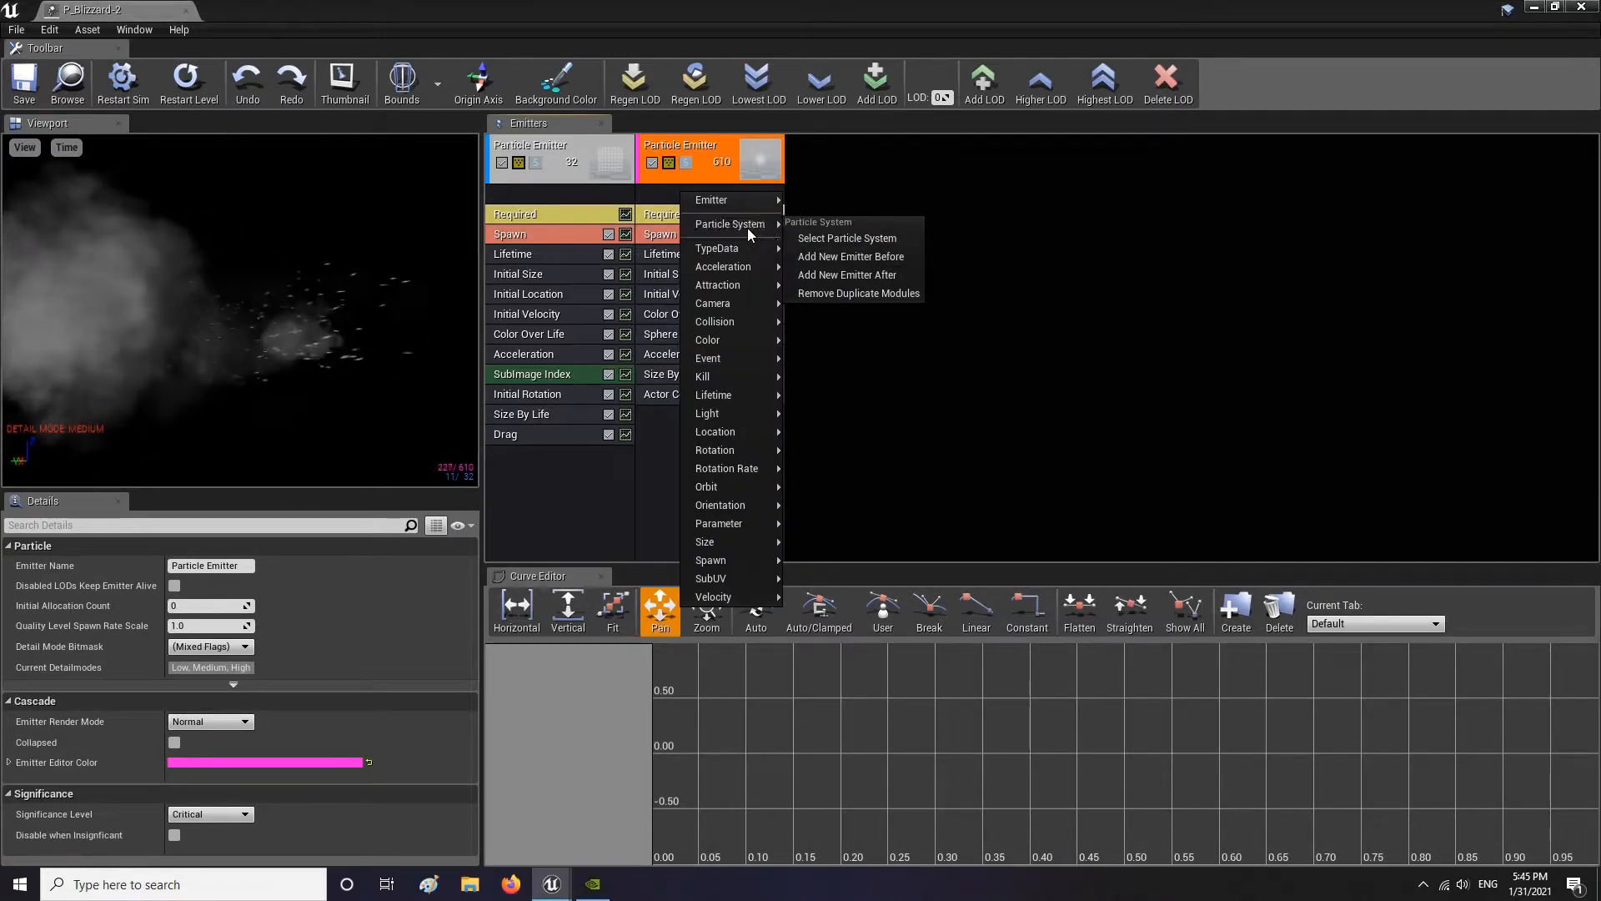
mouse_move(751, 249)
left_click(879, 295)
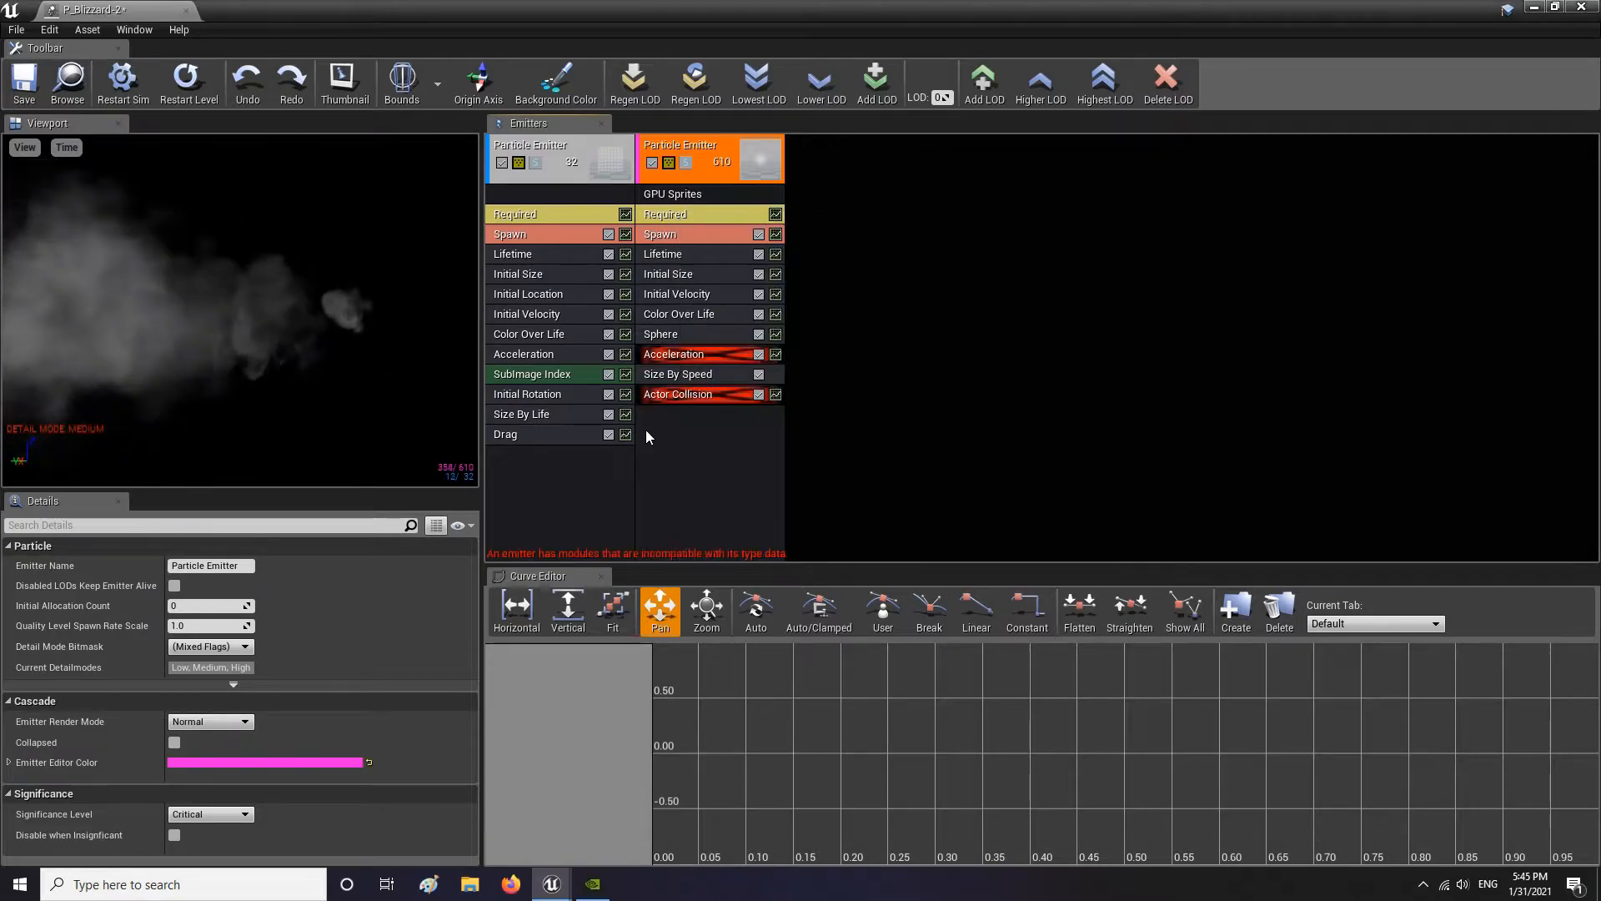
left_click(687, 396)
key("Delete")
left_click(682, 359)
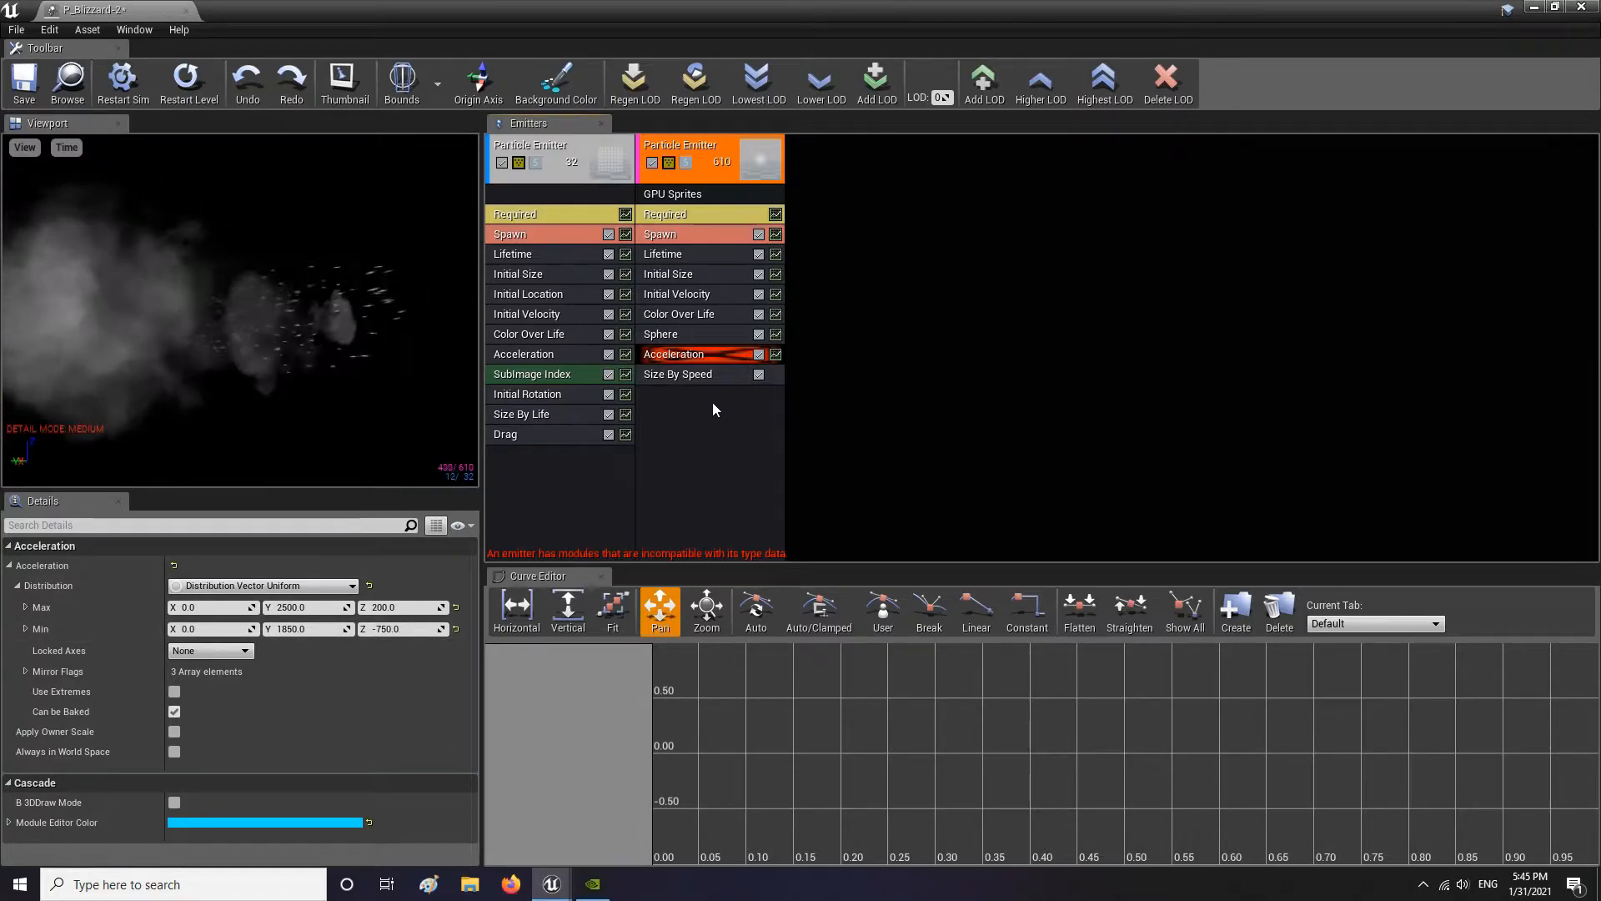
key("ctrl+z")
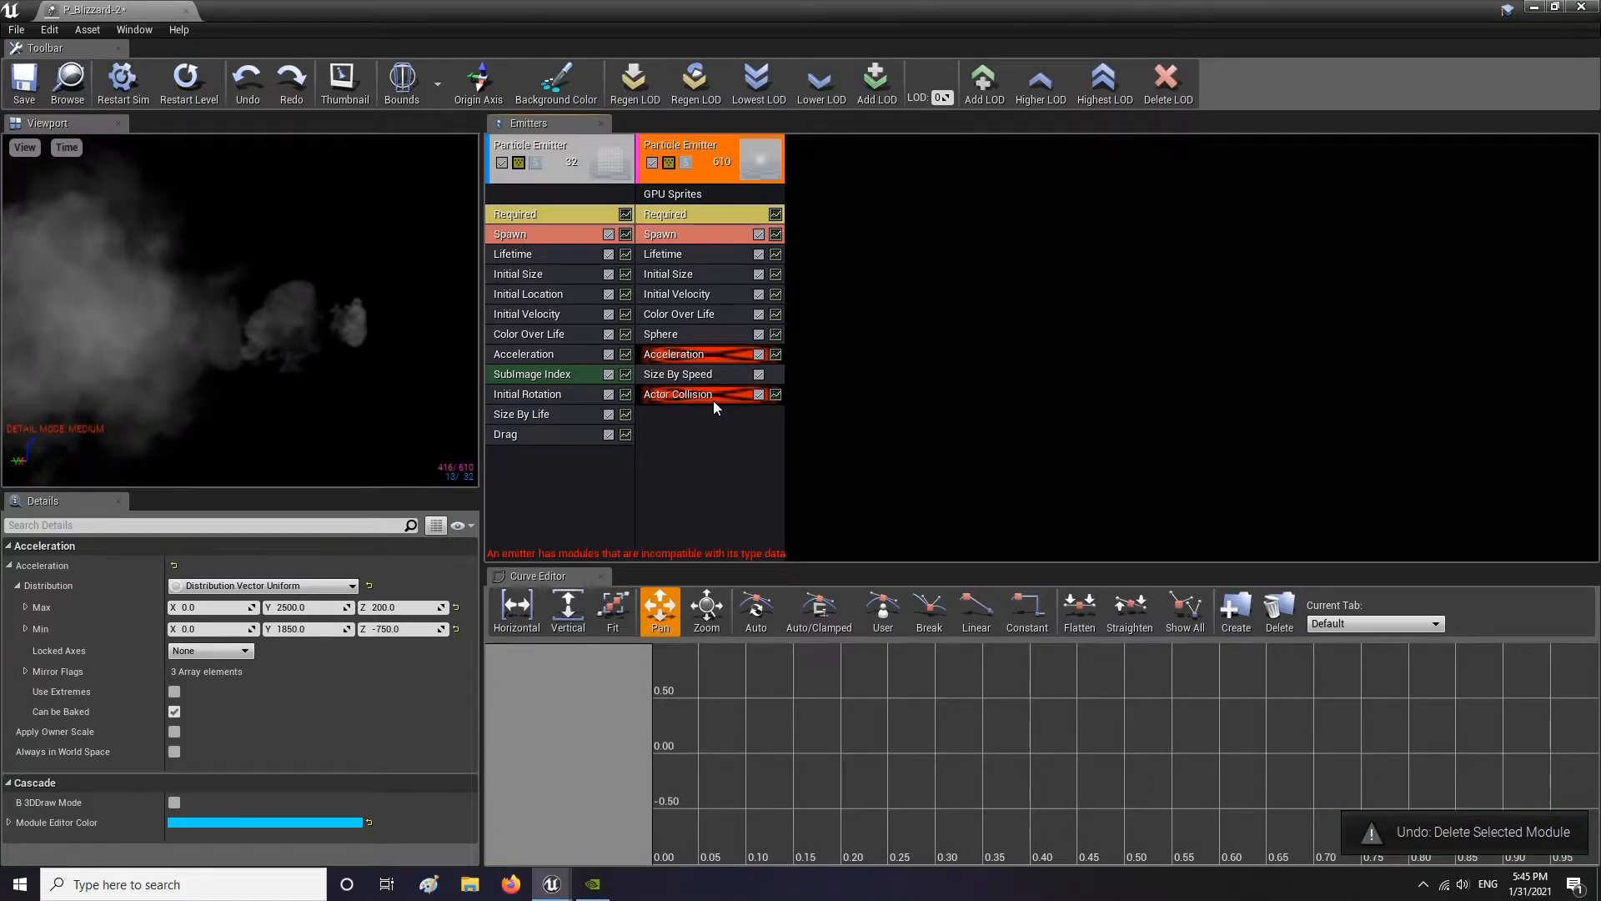
key("ctrl+z")
Duplicate the snow particle emitter and disable the copy as a CPU backup
right_click(682, 200)
mouse_move(729, 253)
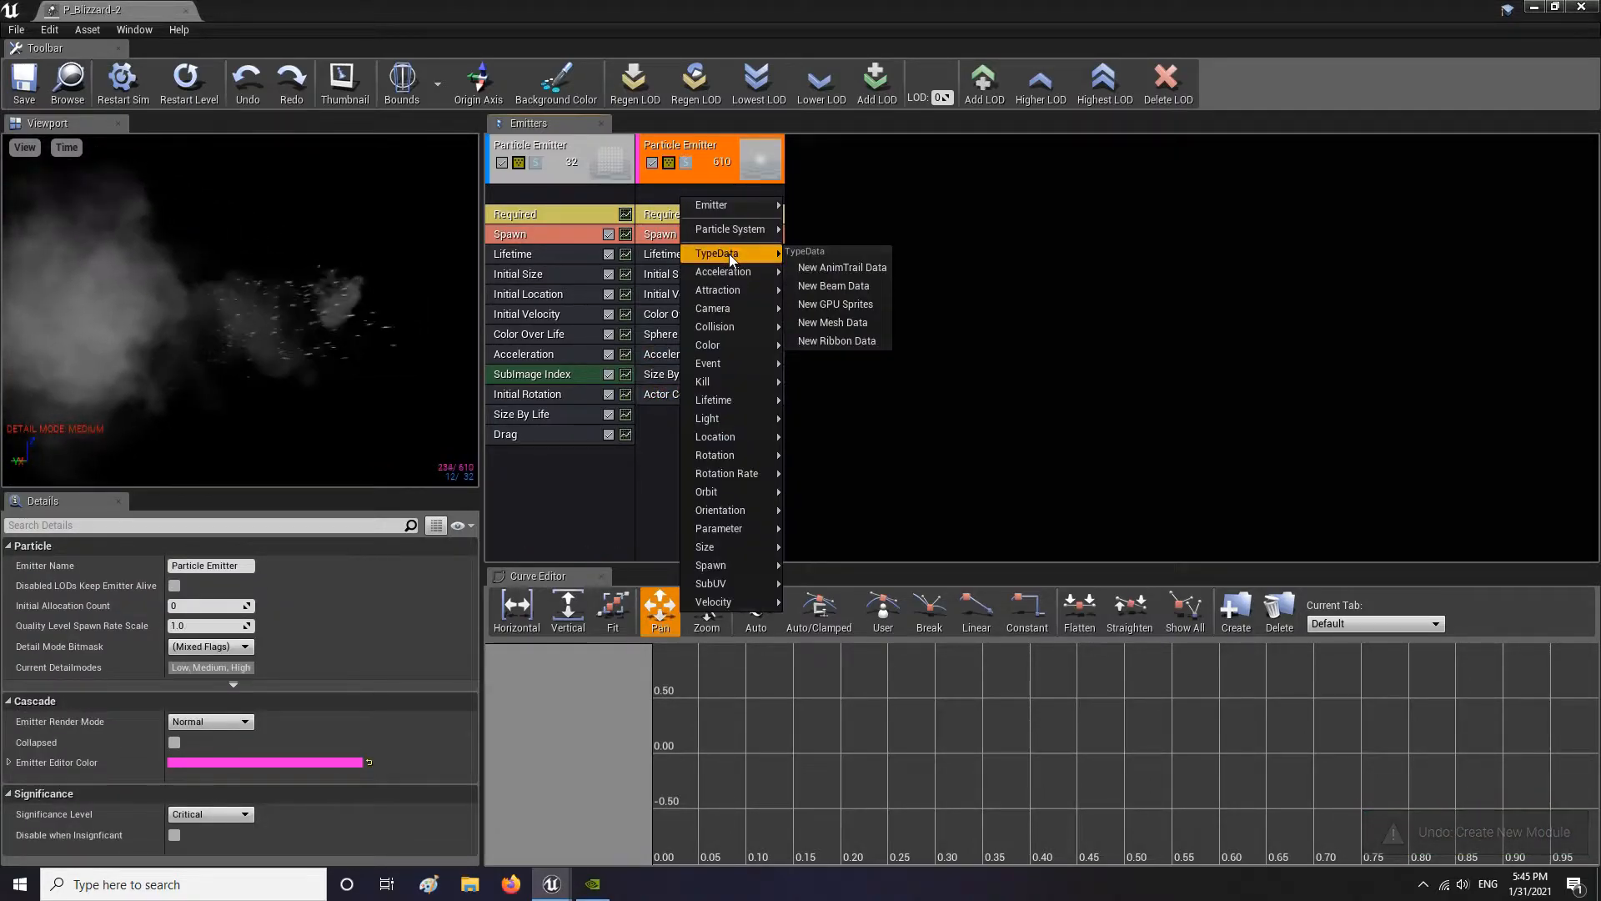
mouse_move(741, 202)
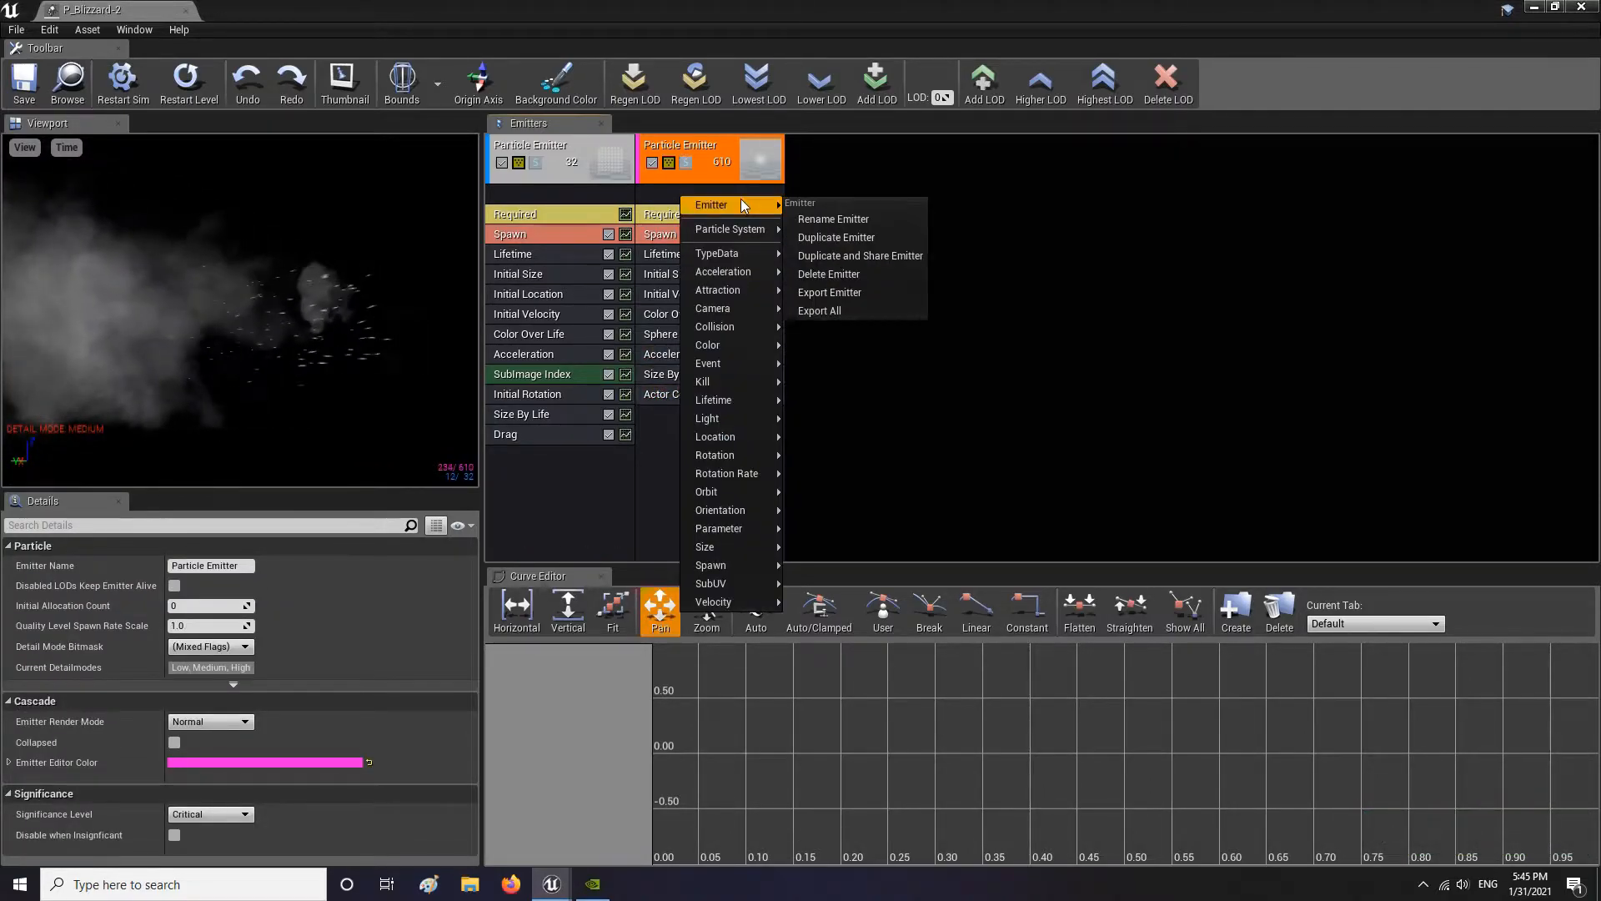
left_click(834, 240)
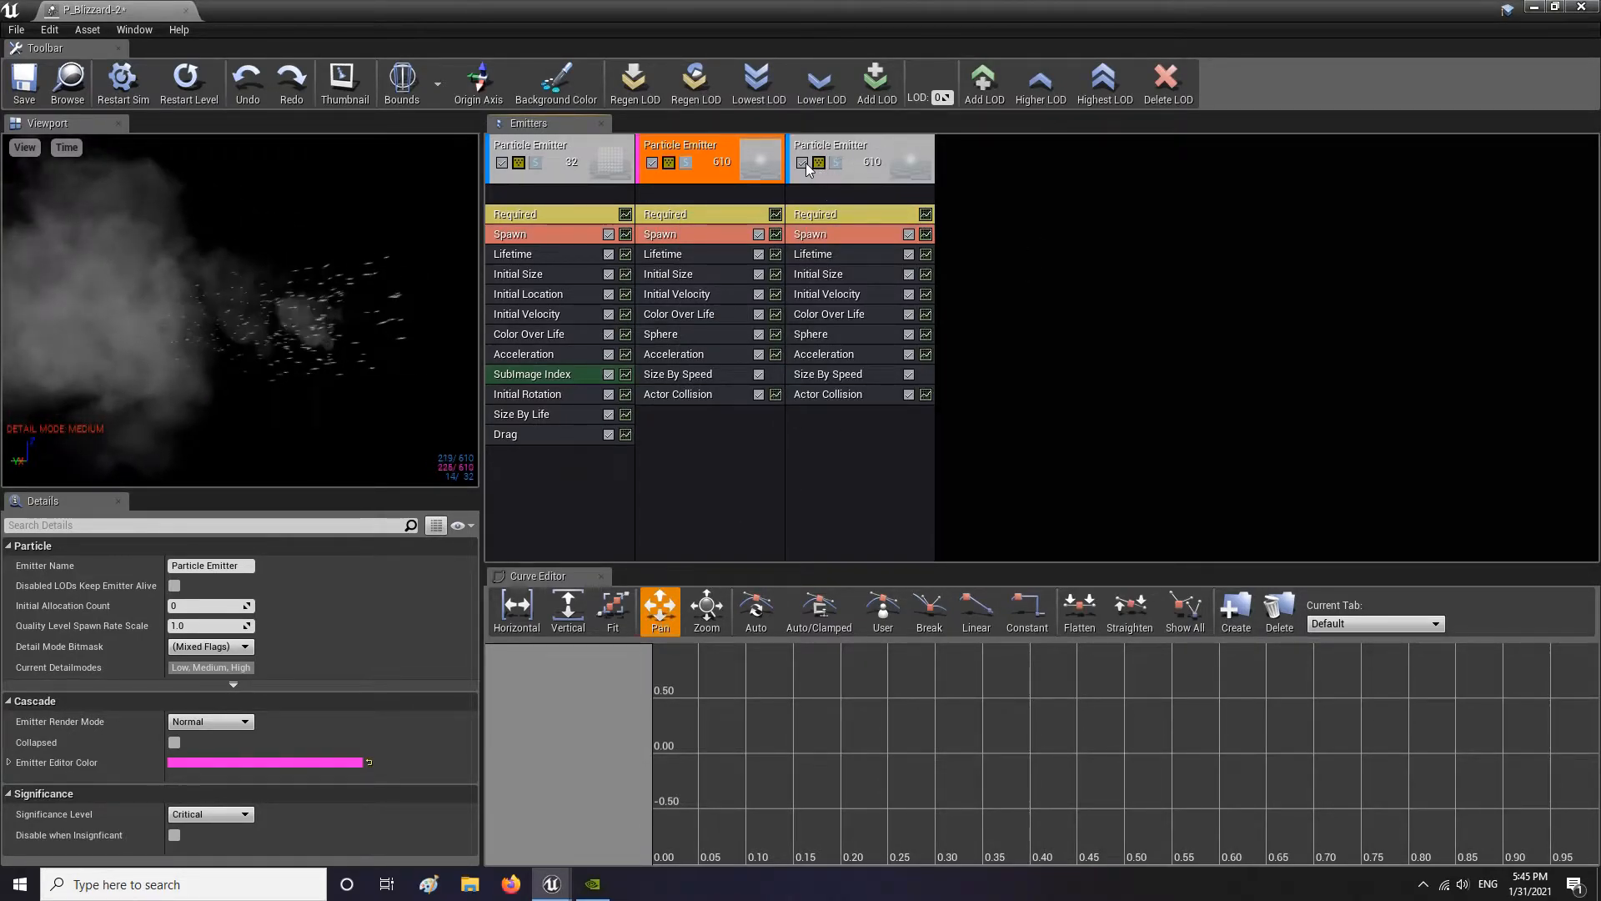
Convert the original snow emitter to GPU Sprites and delete its incompatible Acceleration and Actor Collision modules
right_click(672, 205)
mouse_move(723, 259)
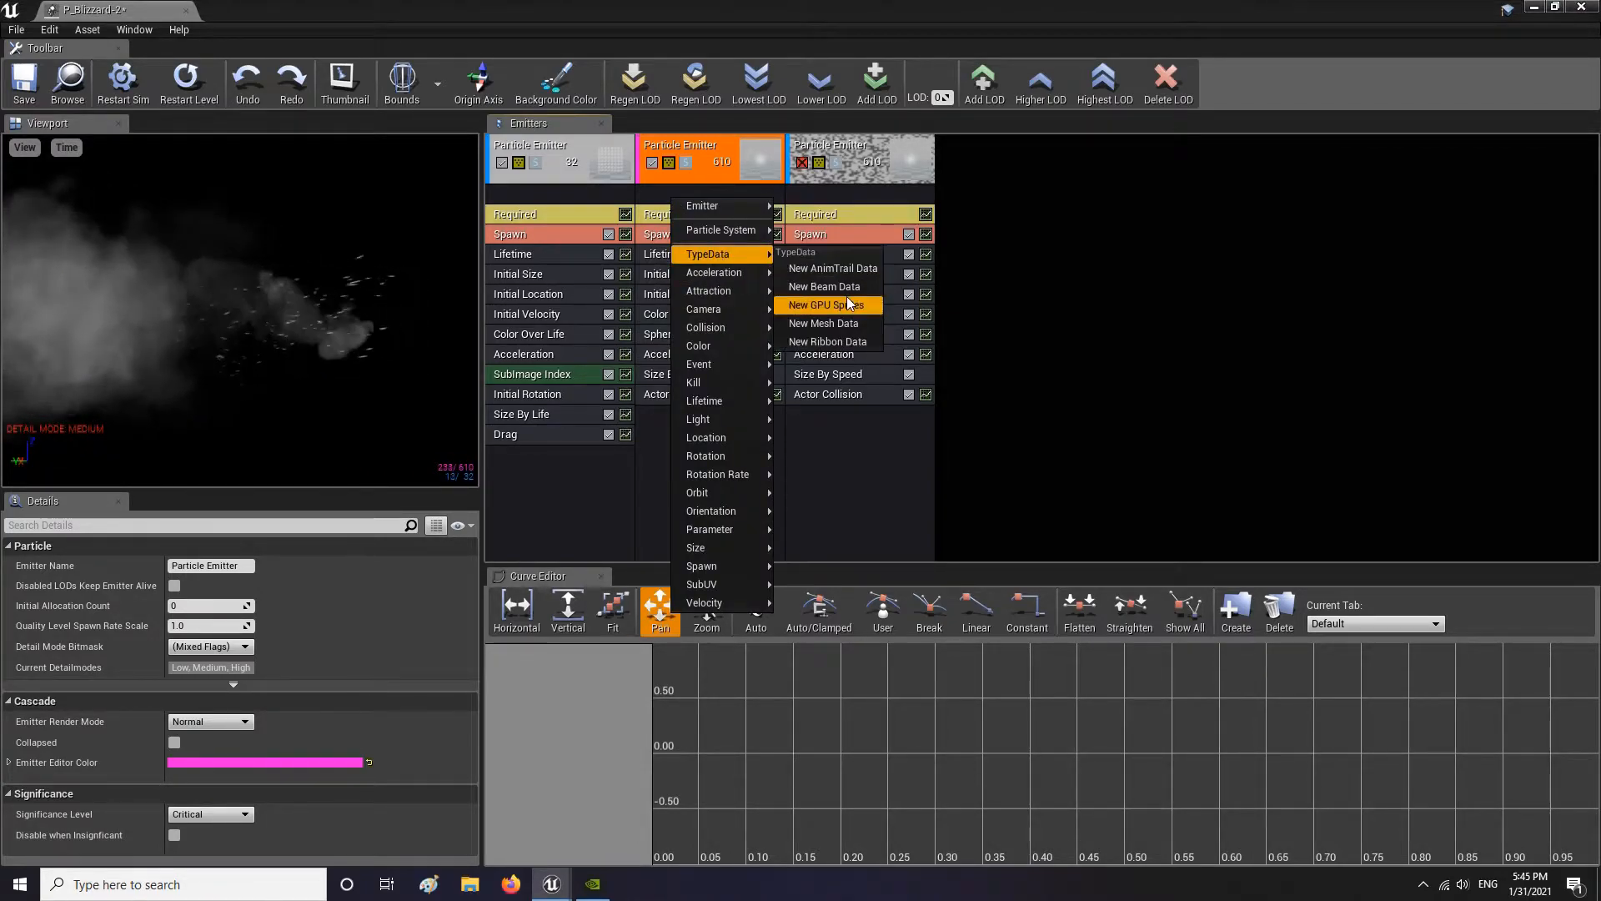
left_click(826, 304)
left_click(705, 357)
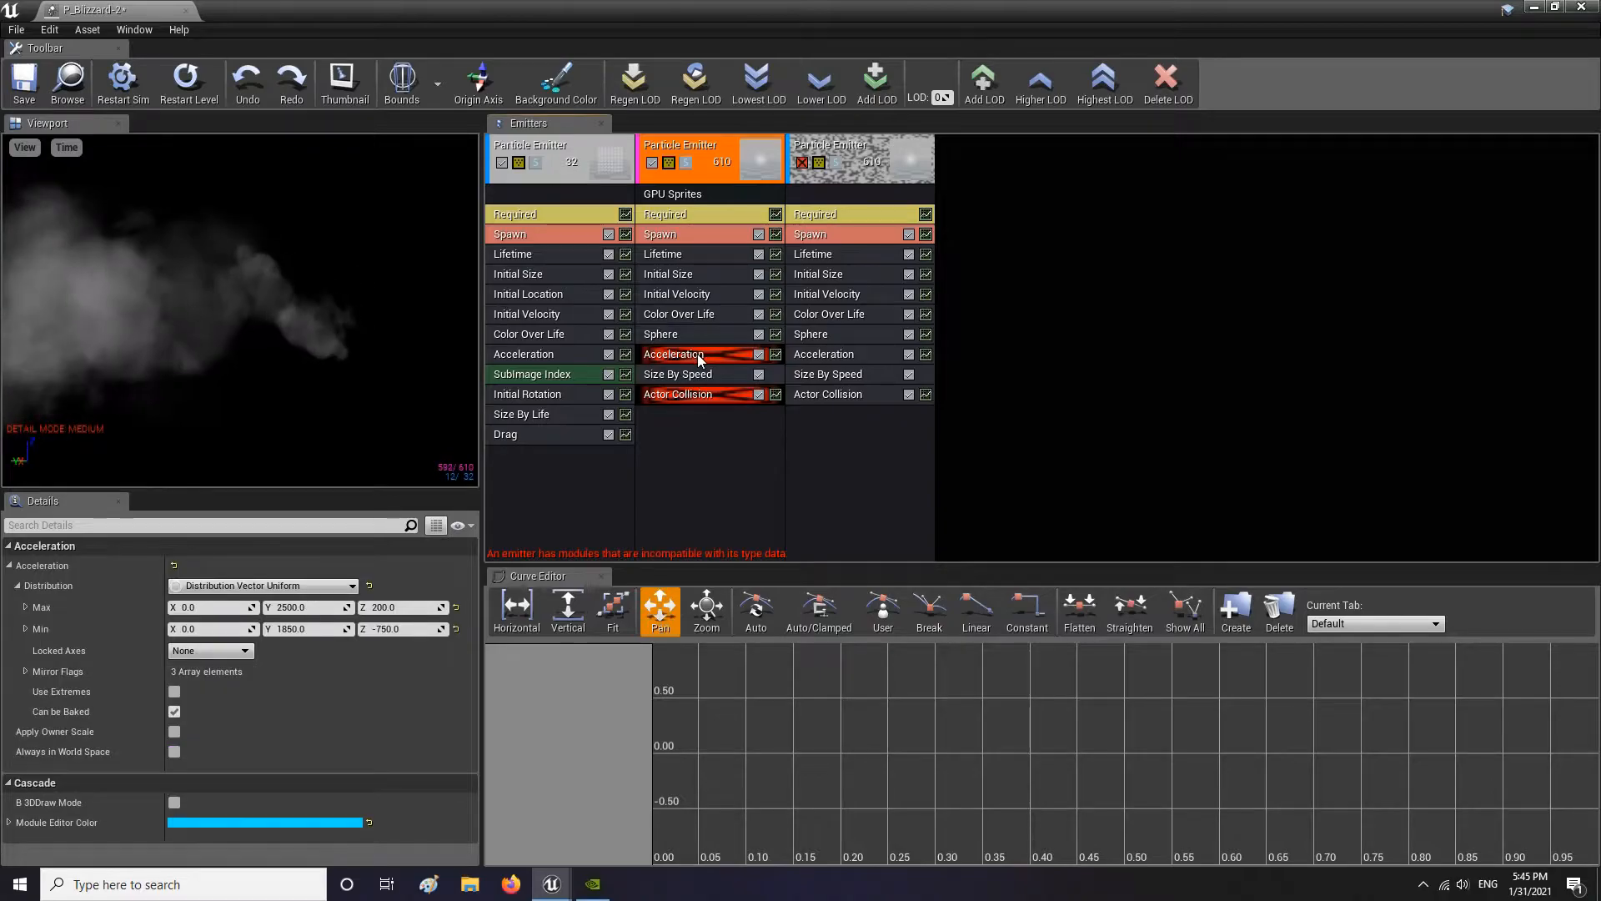
key("Delete")
left_click(676, 377)
key("Delete")
Add a Const Acceleration module to the GPU Sprites snow emitter and select it
right_click(672, 378)
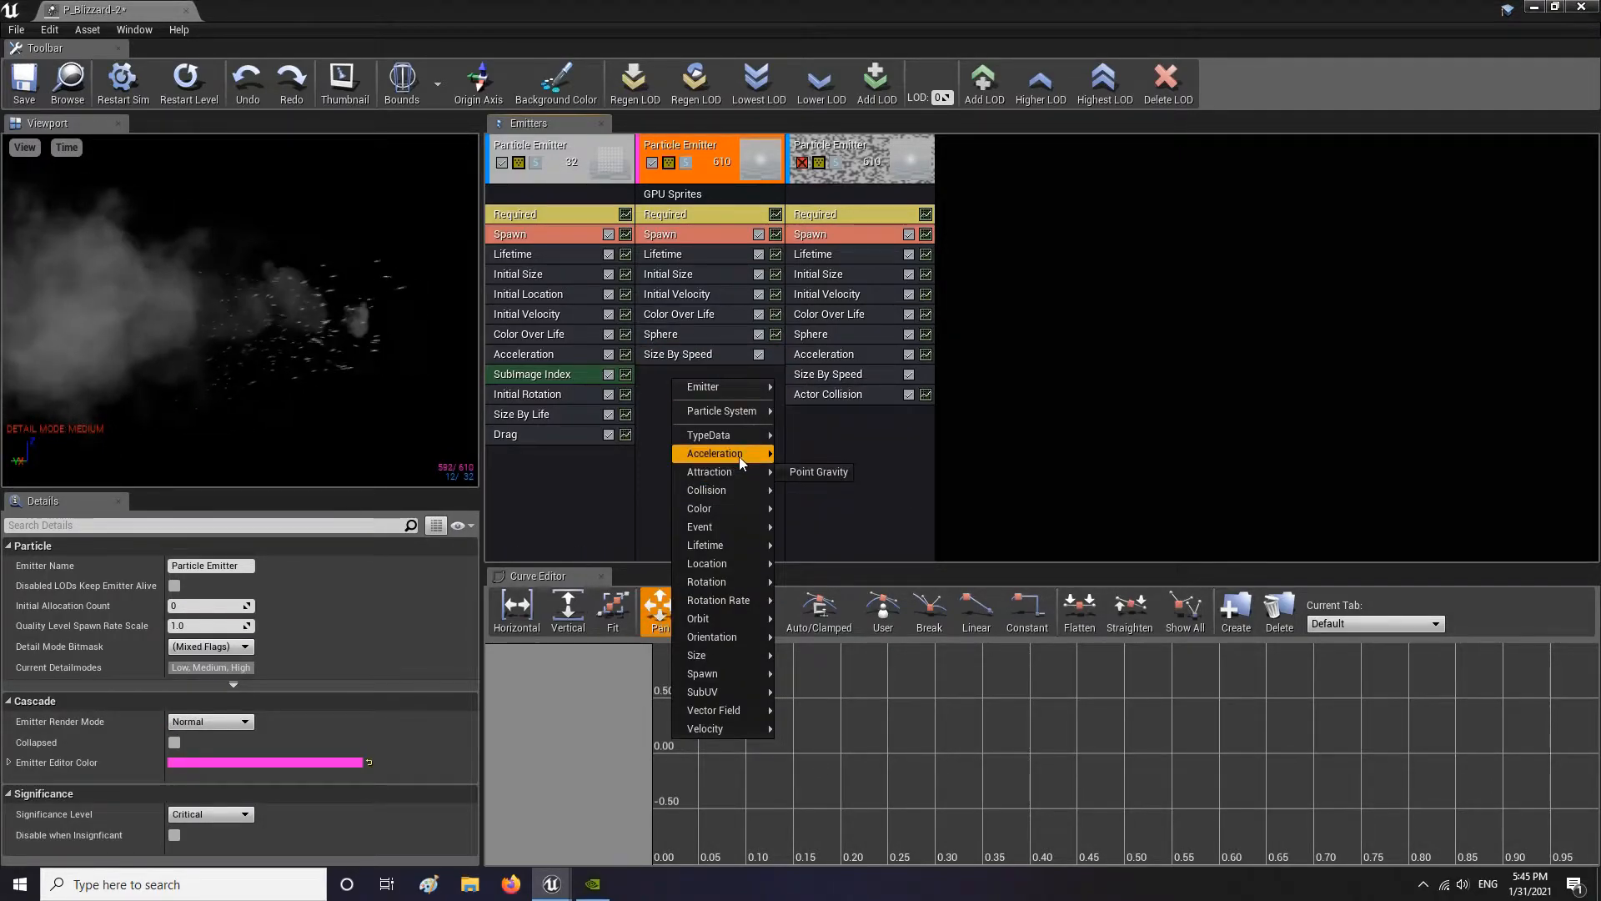
mouse_move(739, 457)
left_click(829, 447)
left_click(710, 374)
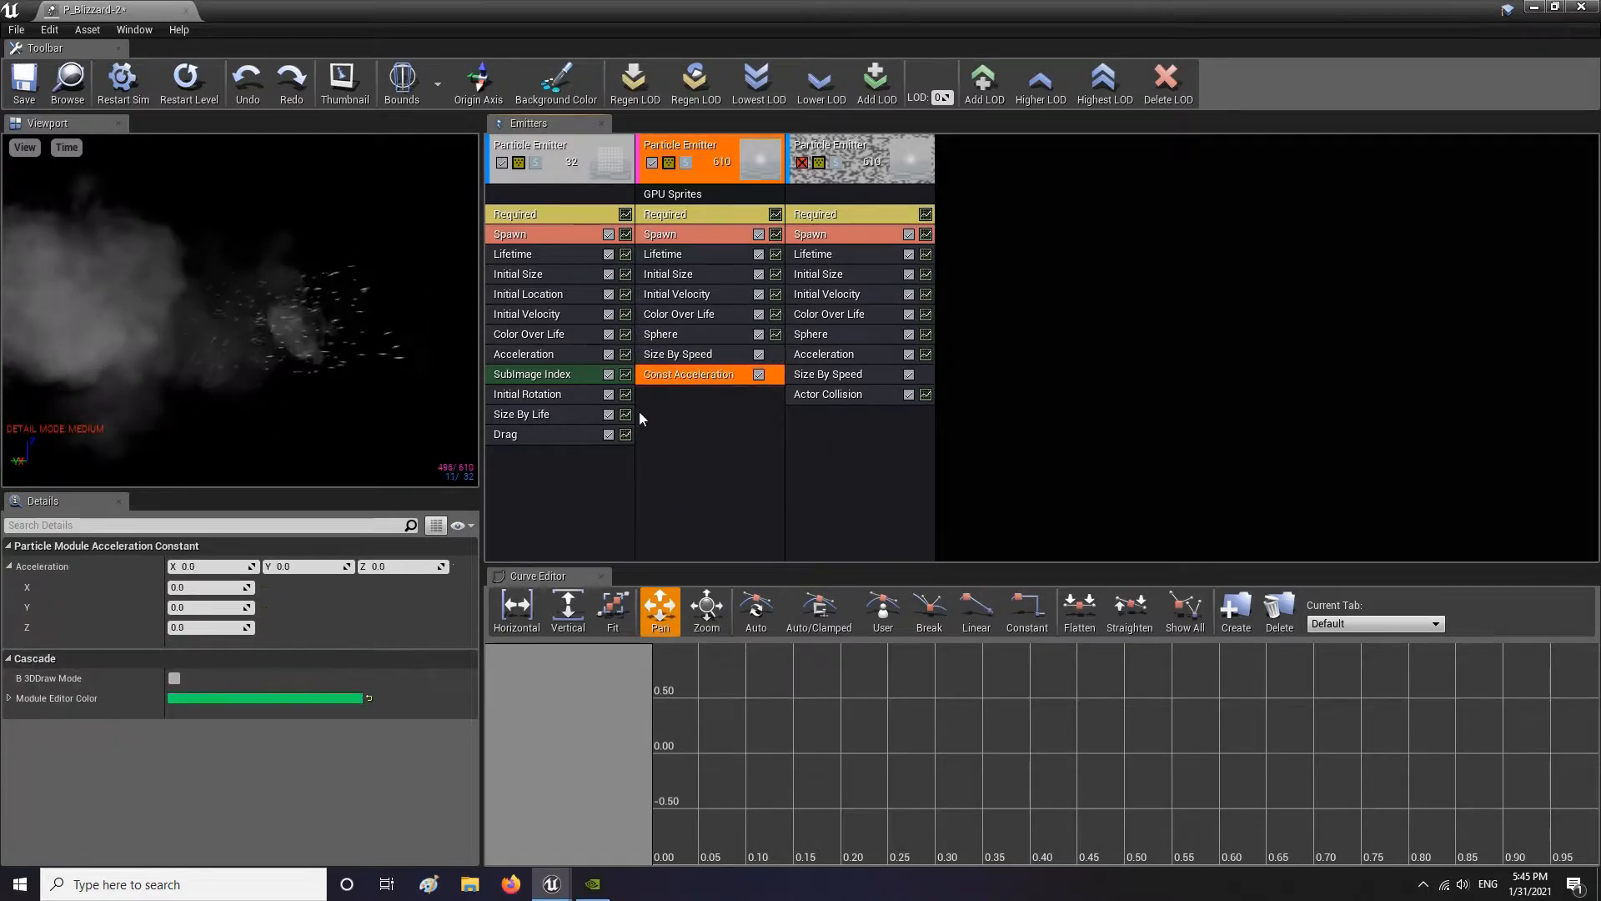
Set the Const Acceleration vector to 2500 on Y and -750 on Z
type("2500")
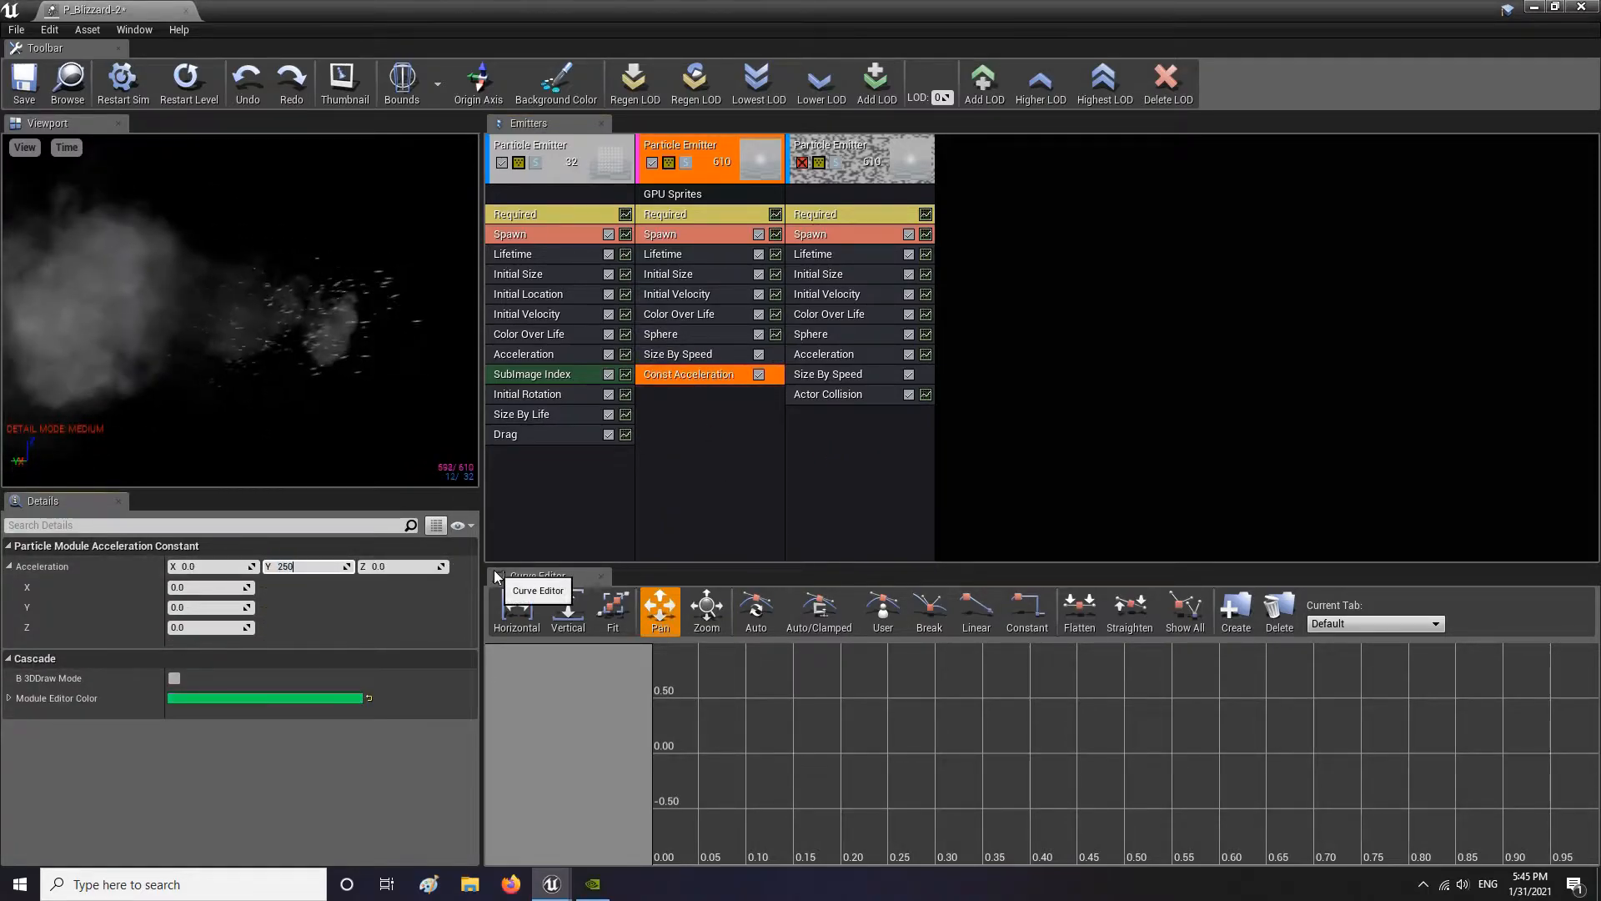
left_click(372, 566)
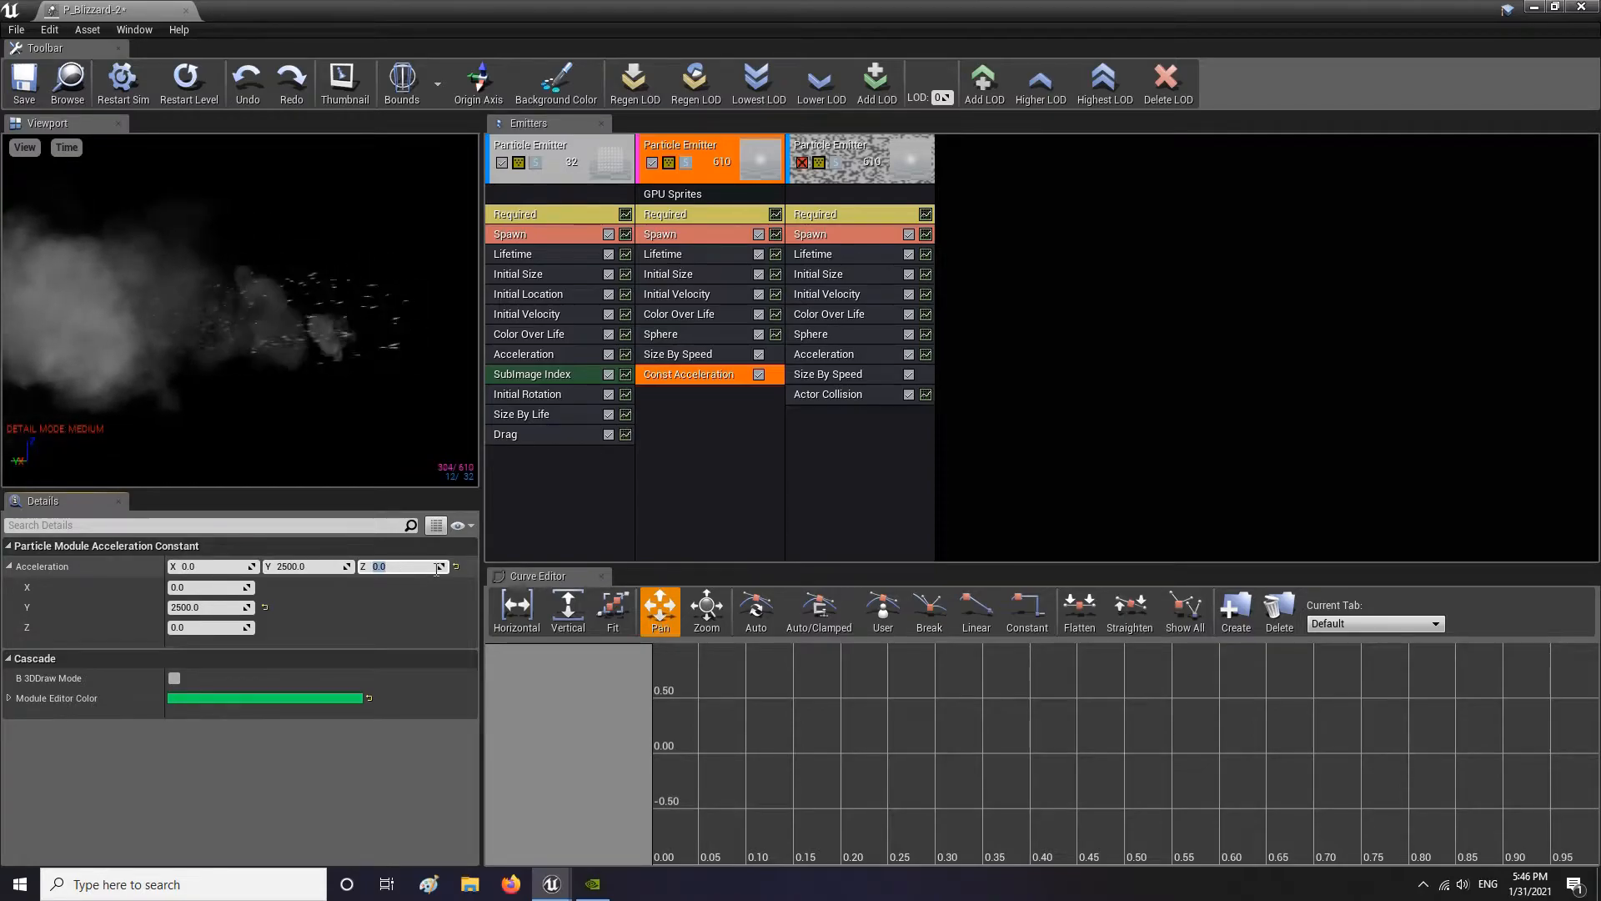
type("750")
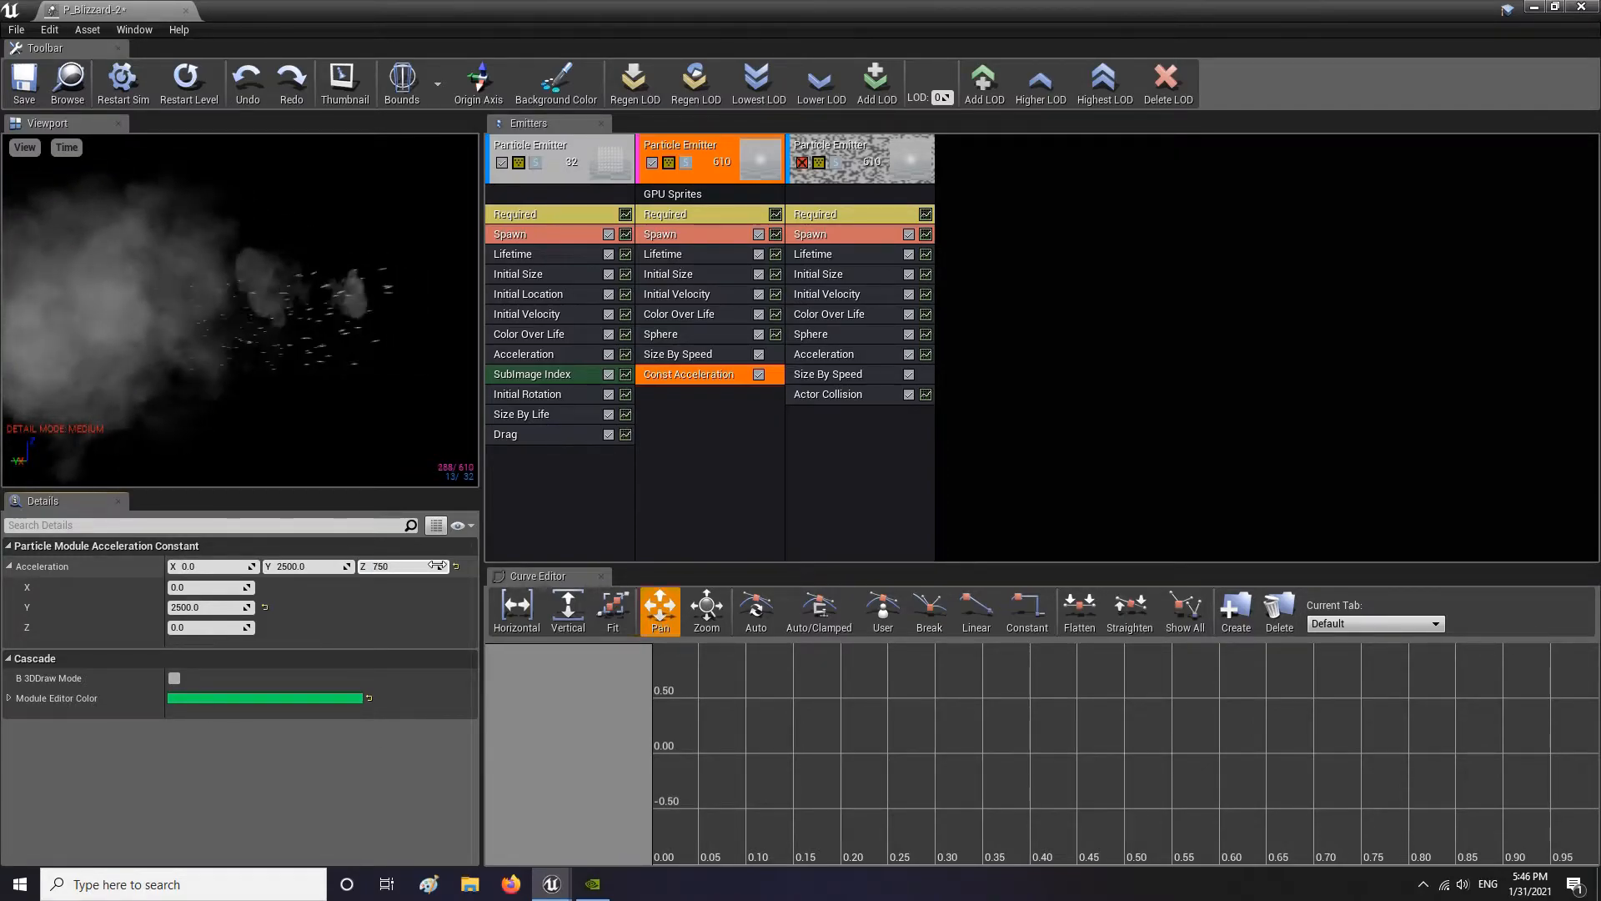
key("Return")
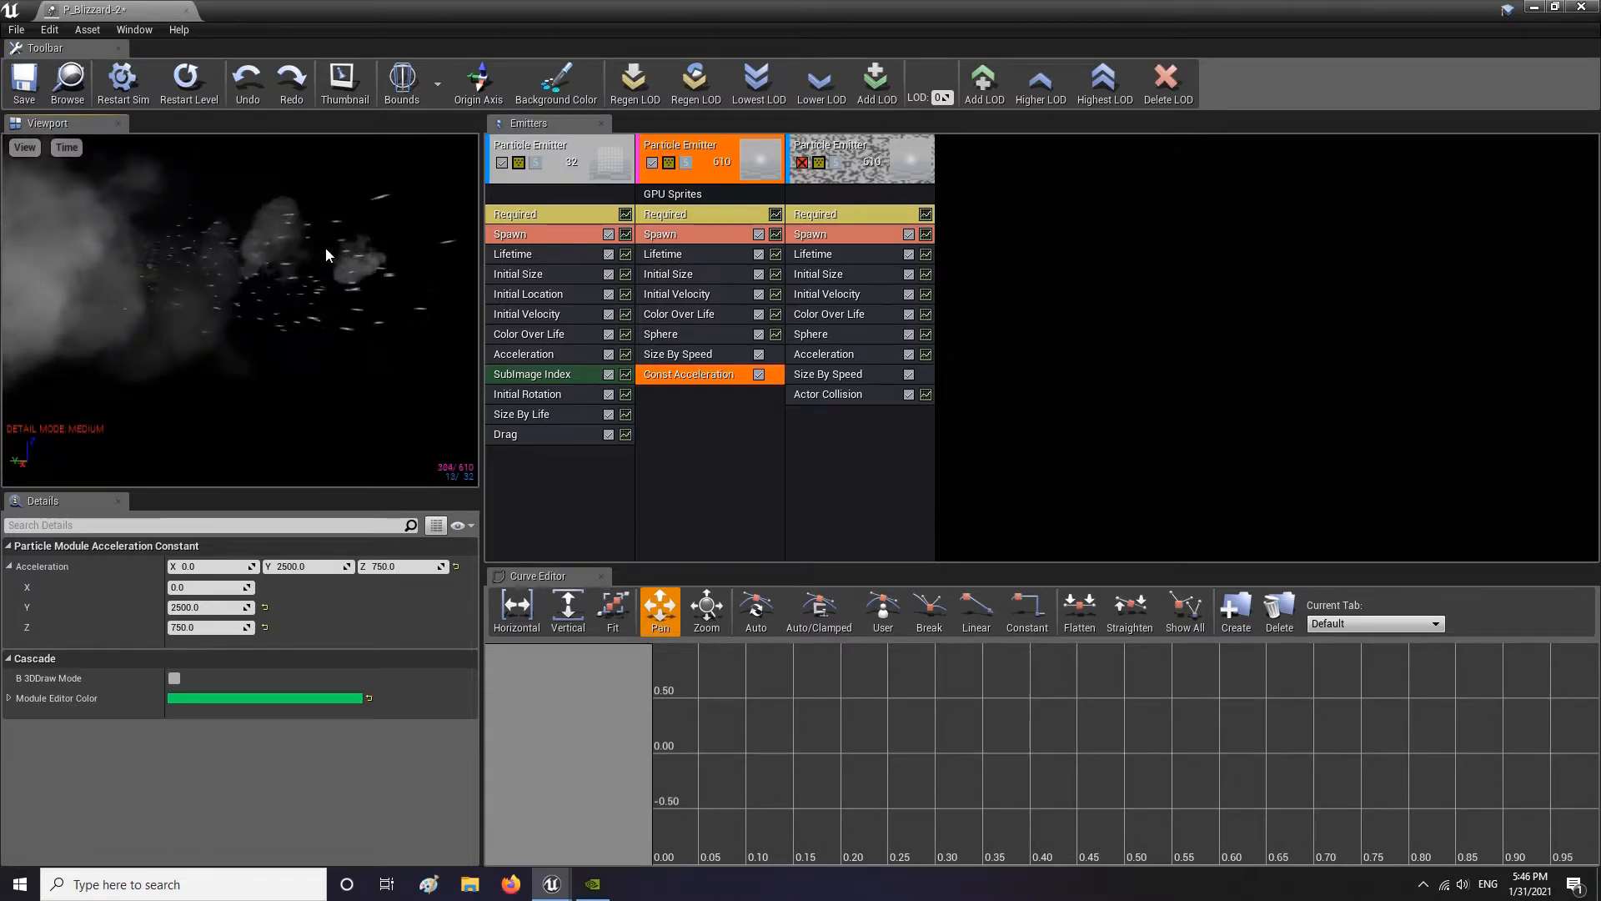
left_click(407, 567)
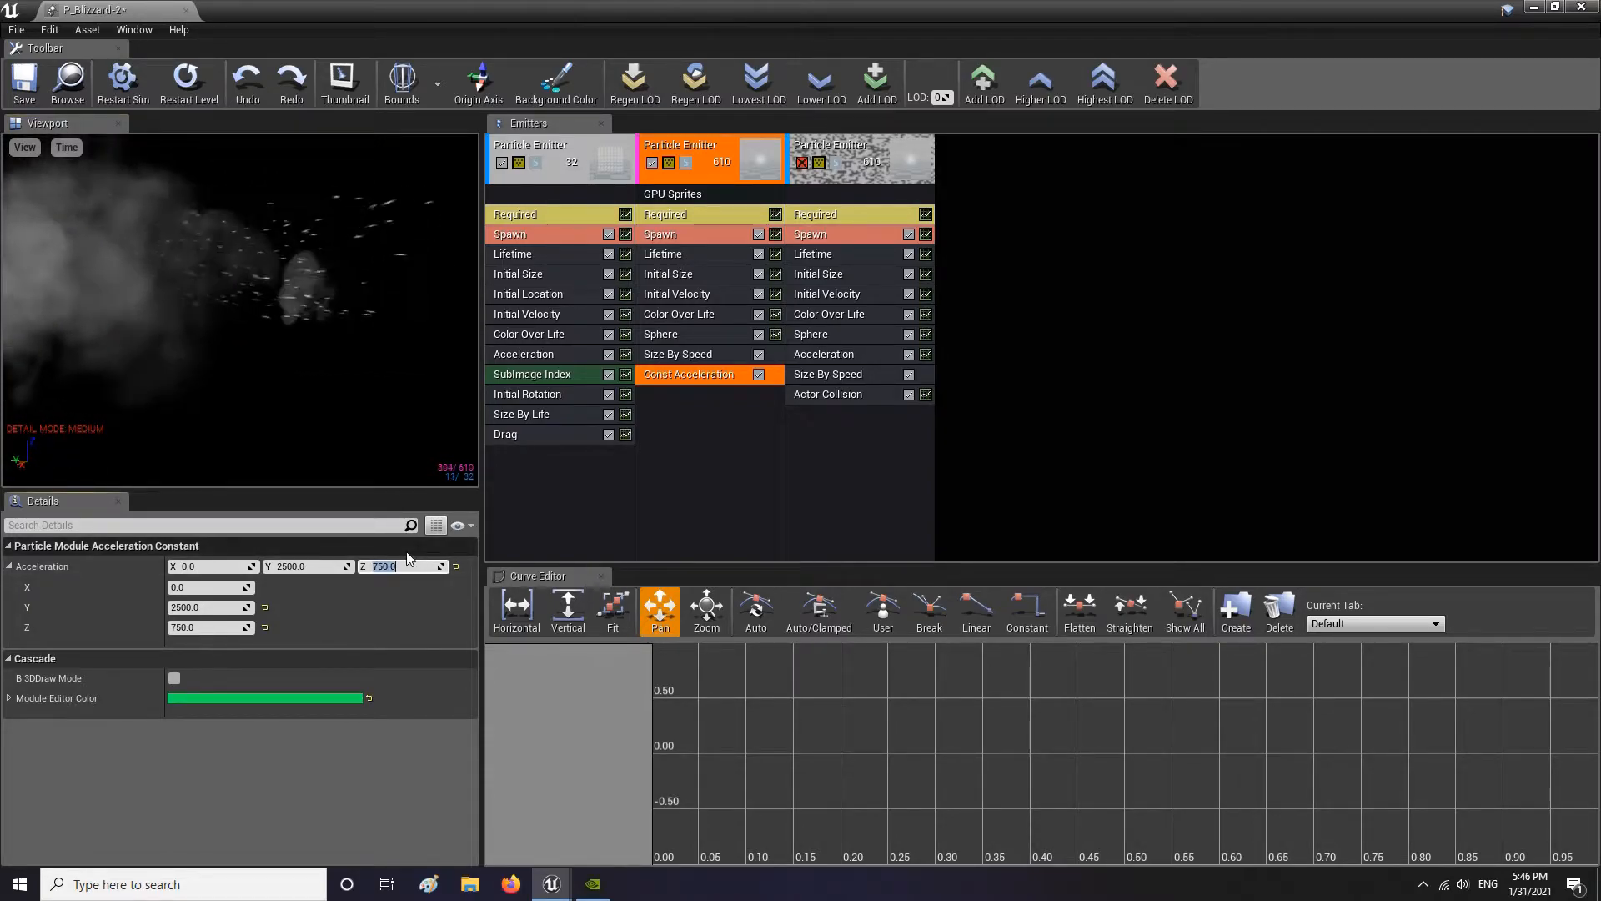
type("-750")
key("Return")
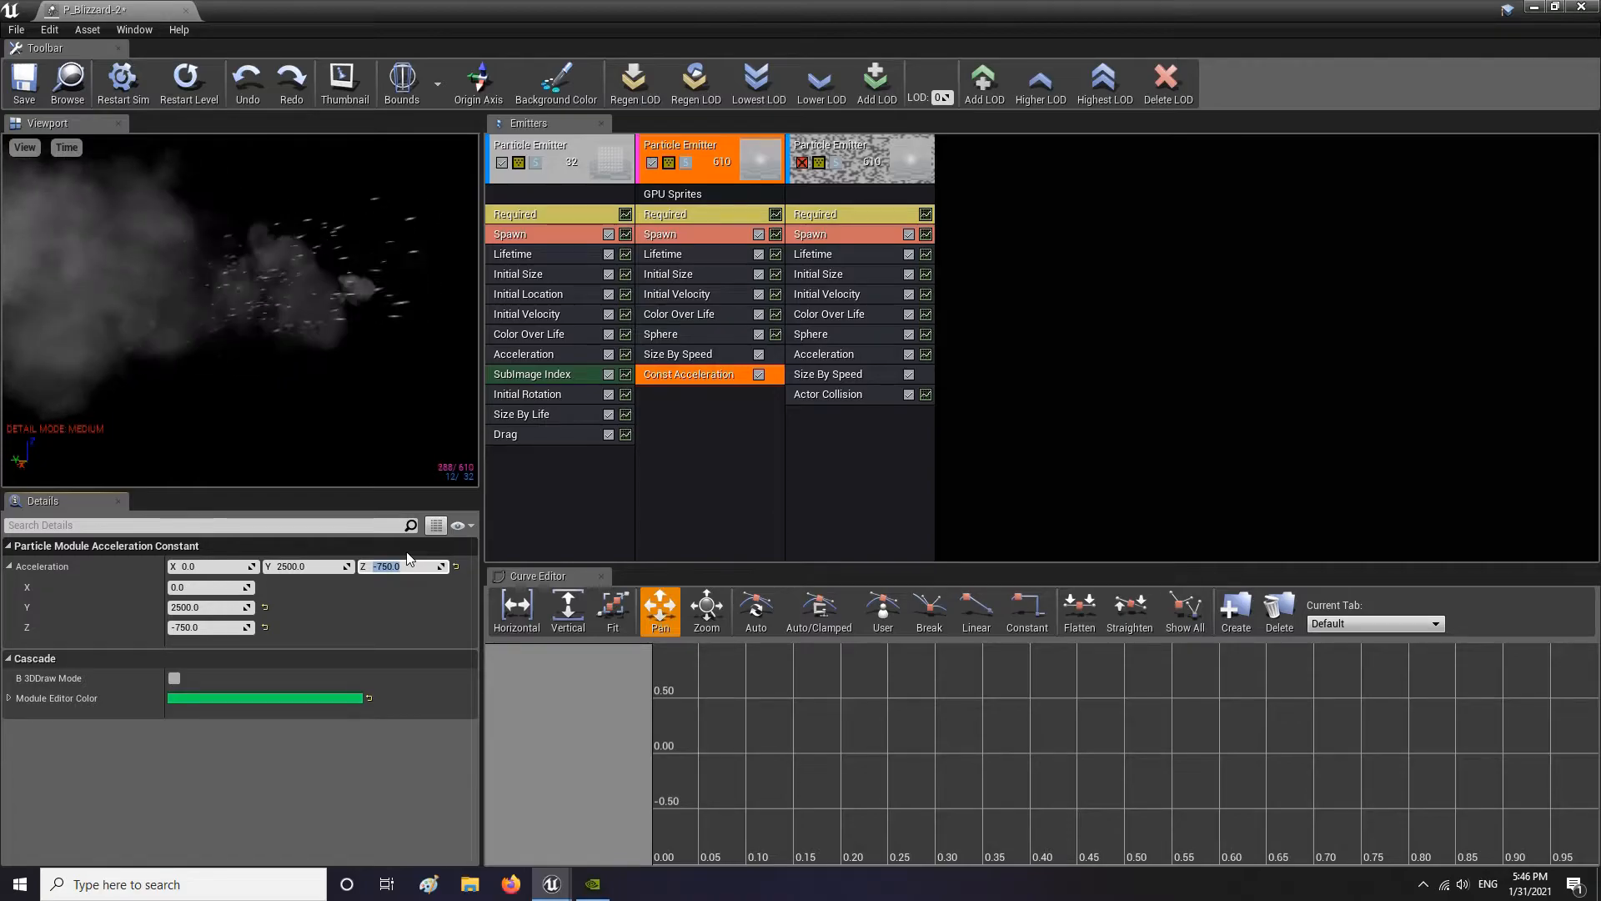
Compare the GPU emitter's Const Acceleration with the disabled copy's Acceleration minimum and maximum
left_click_drag(233, 352, 224, 350)
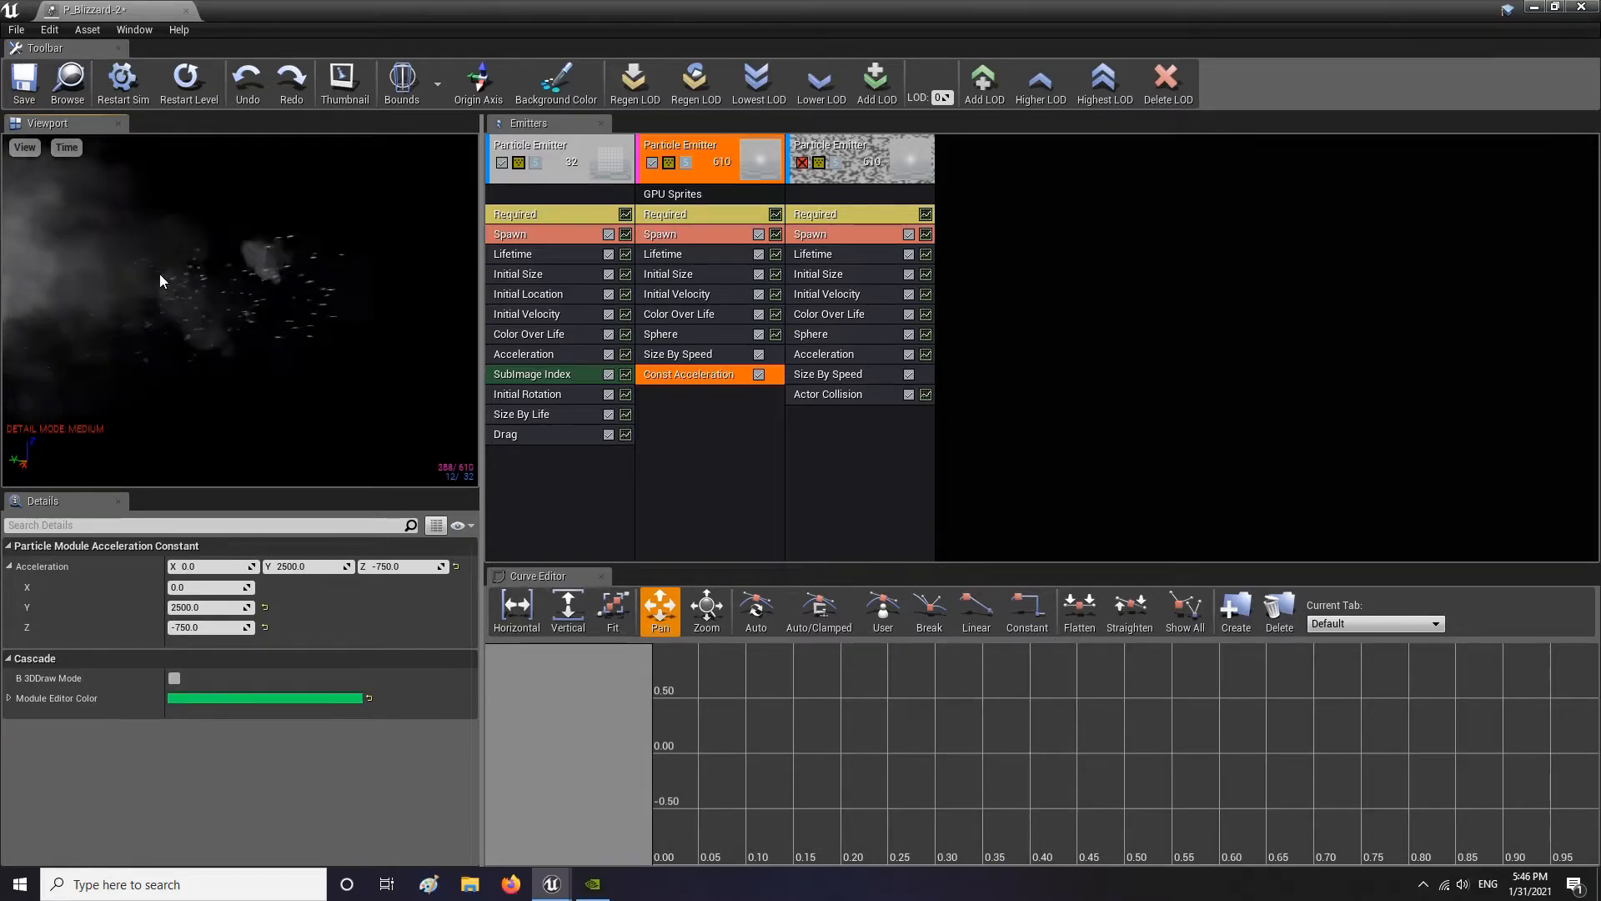
left_click(830, 356)
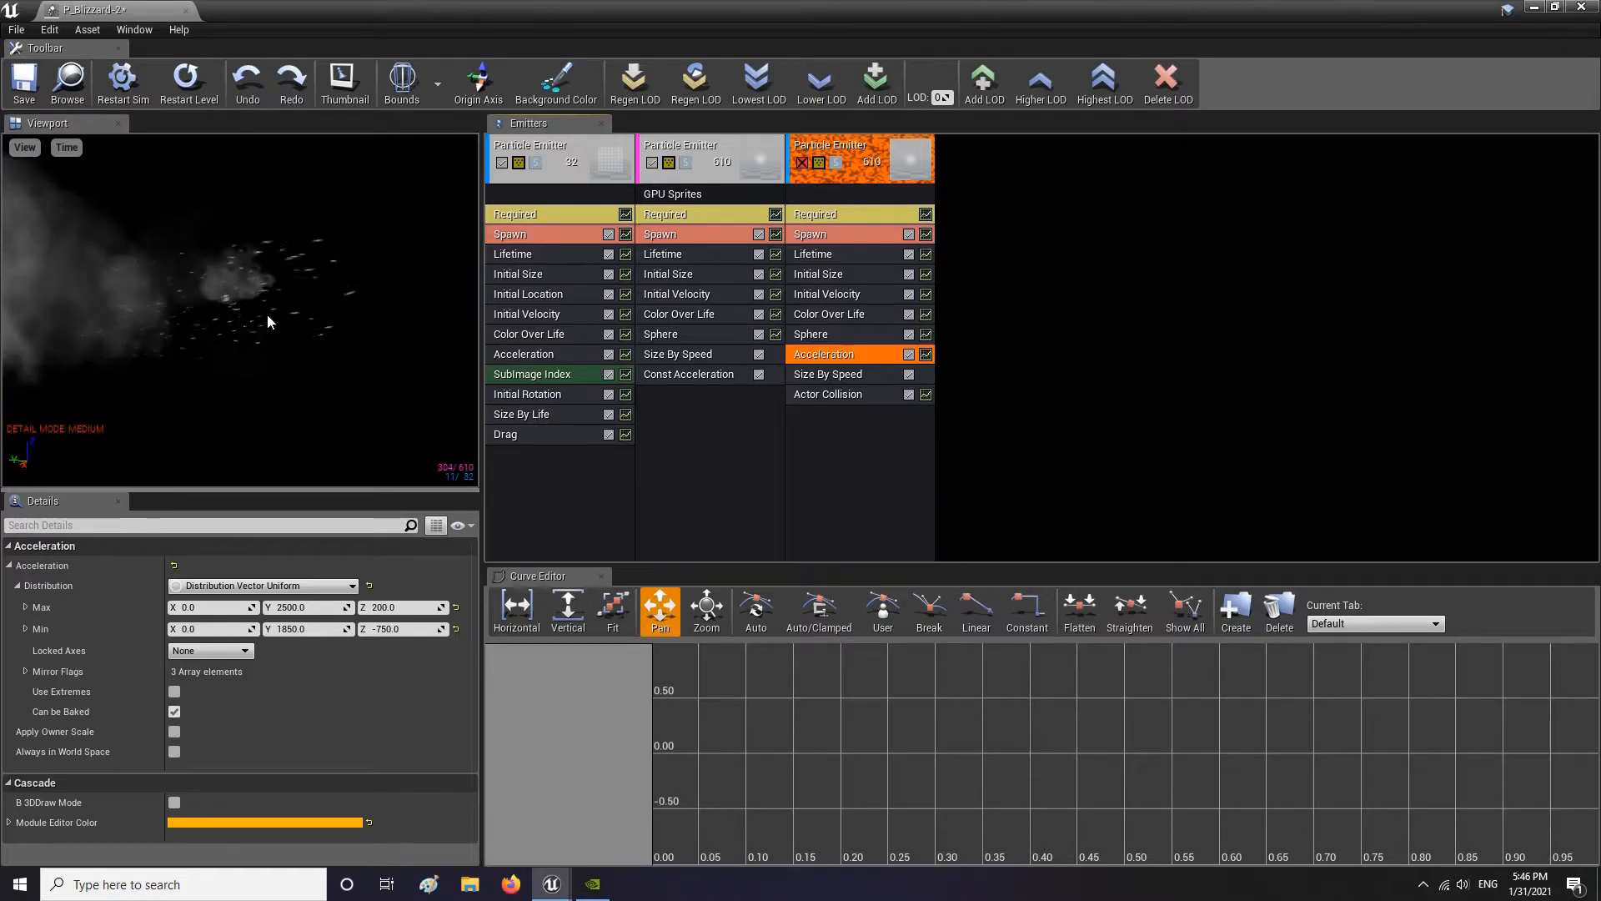
left_click(705, 373)
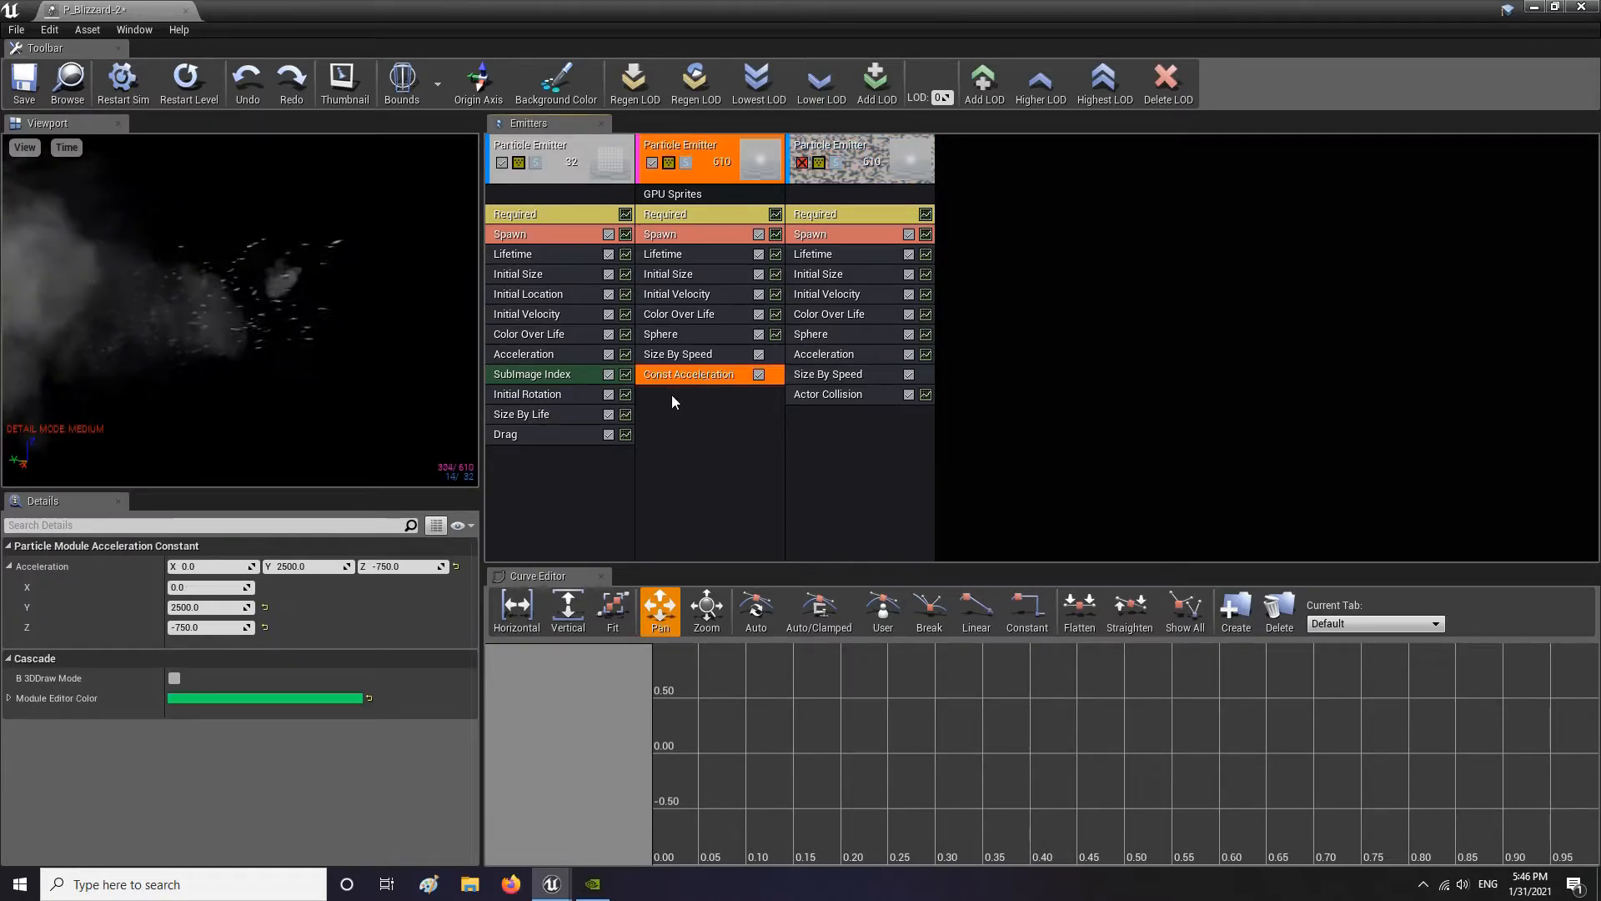
Add a Collision module to the GPU Sprites snow emitter
left_click(672, 393)
right_click(673, 392)
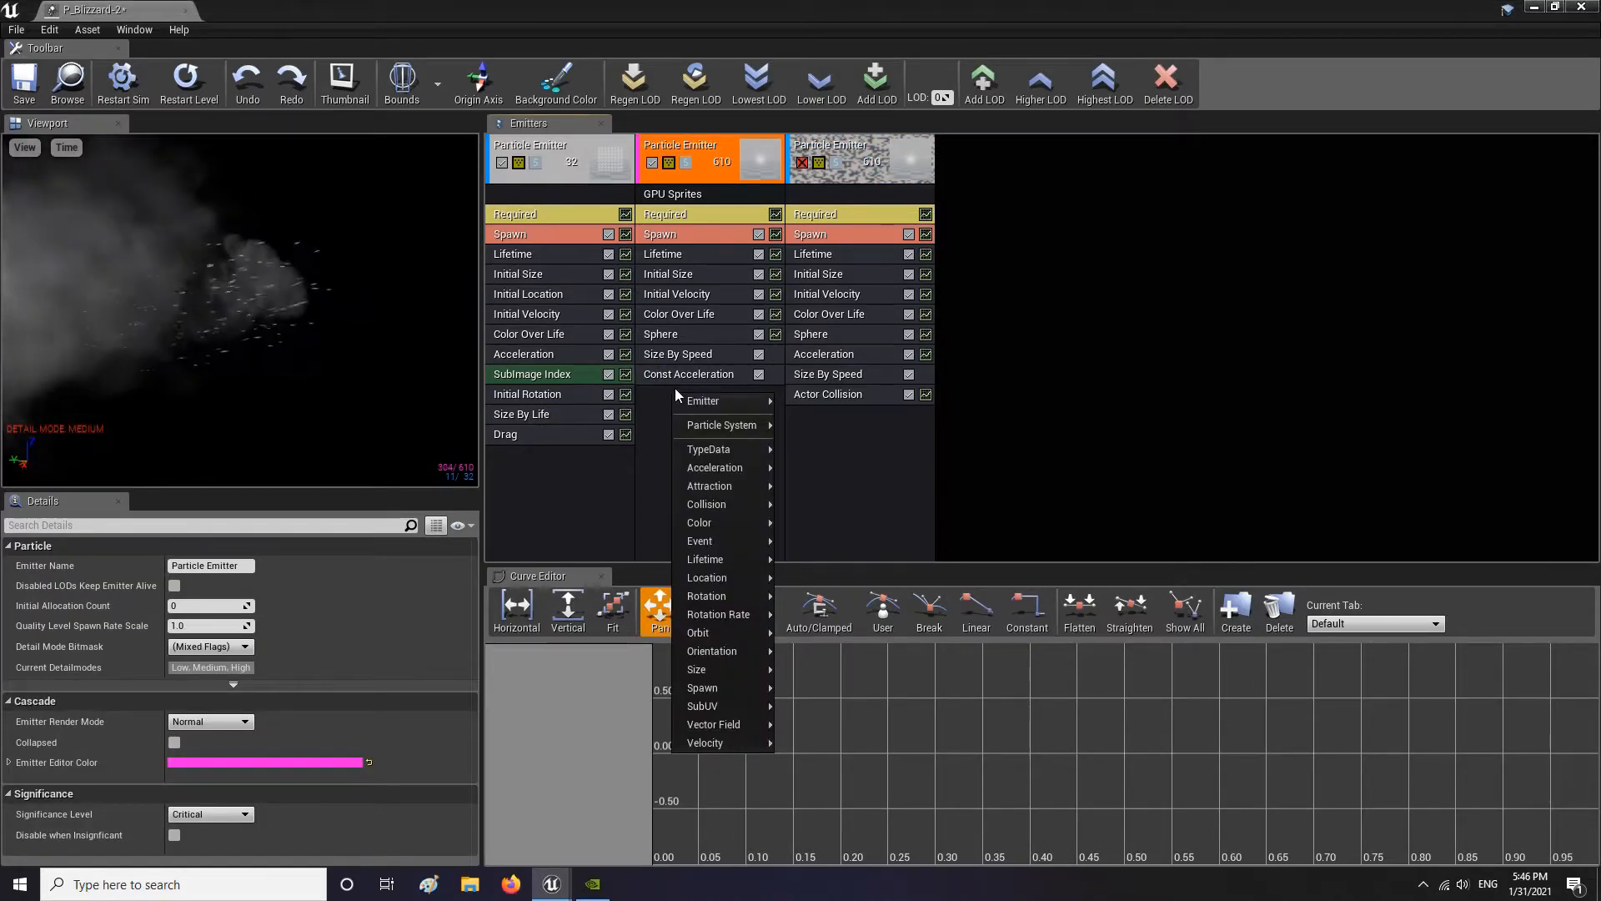
left_click(656, 401)
right_click(657, 403)
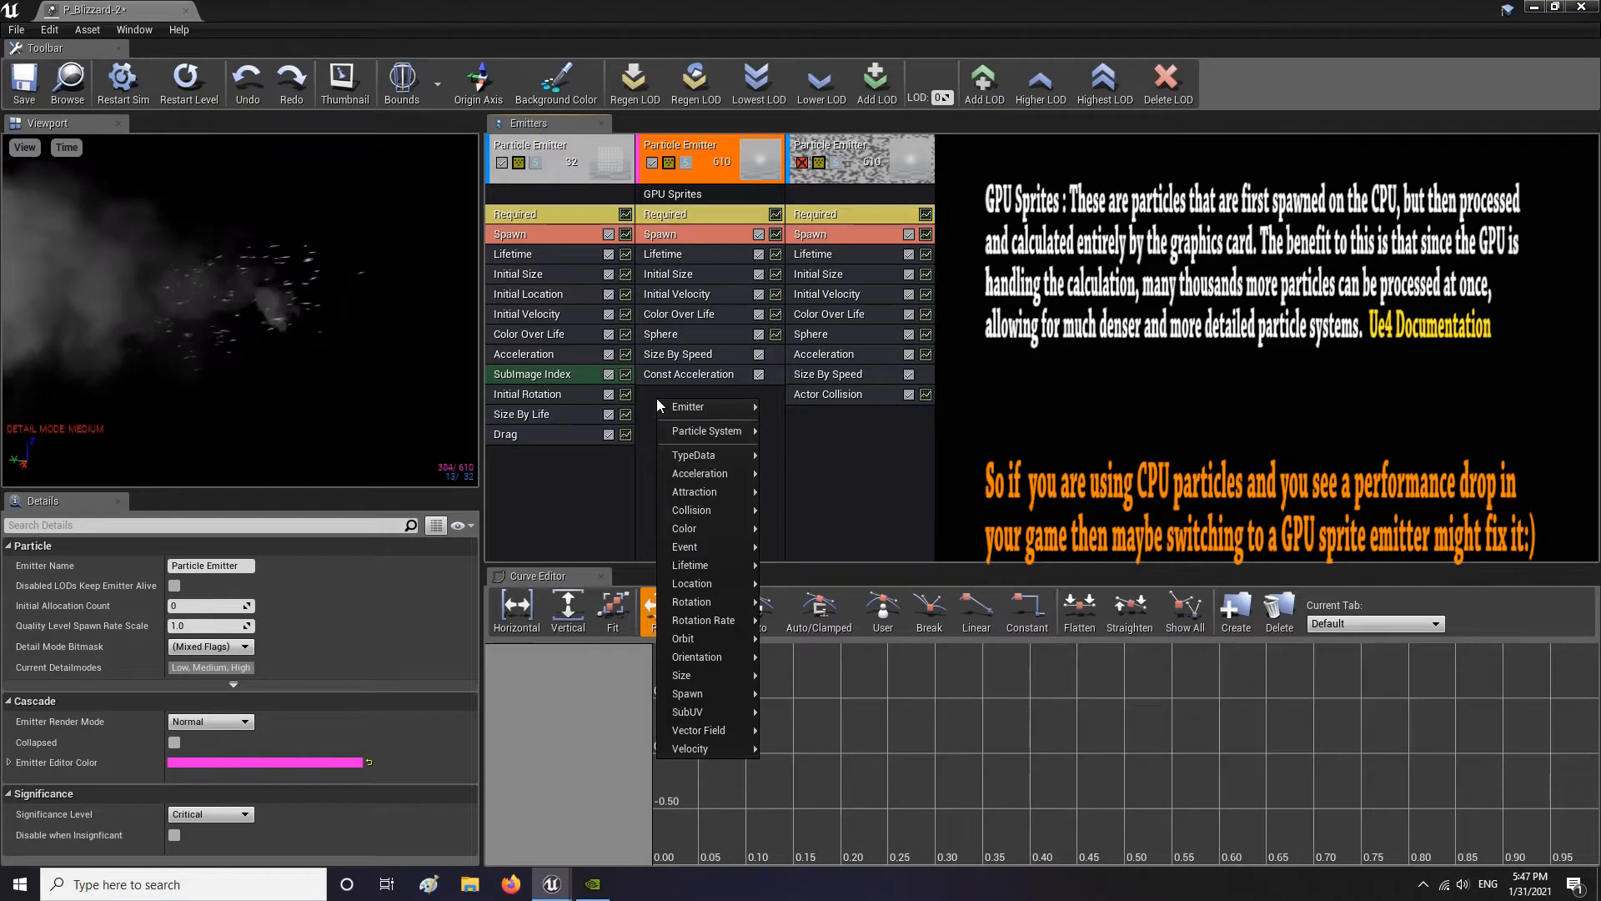
left_click(617, 493)
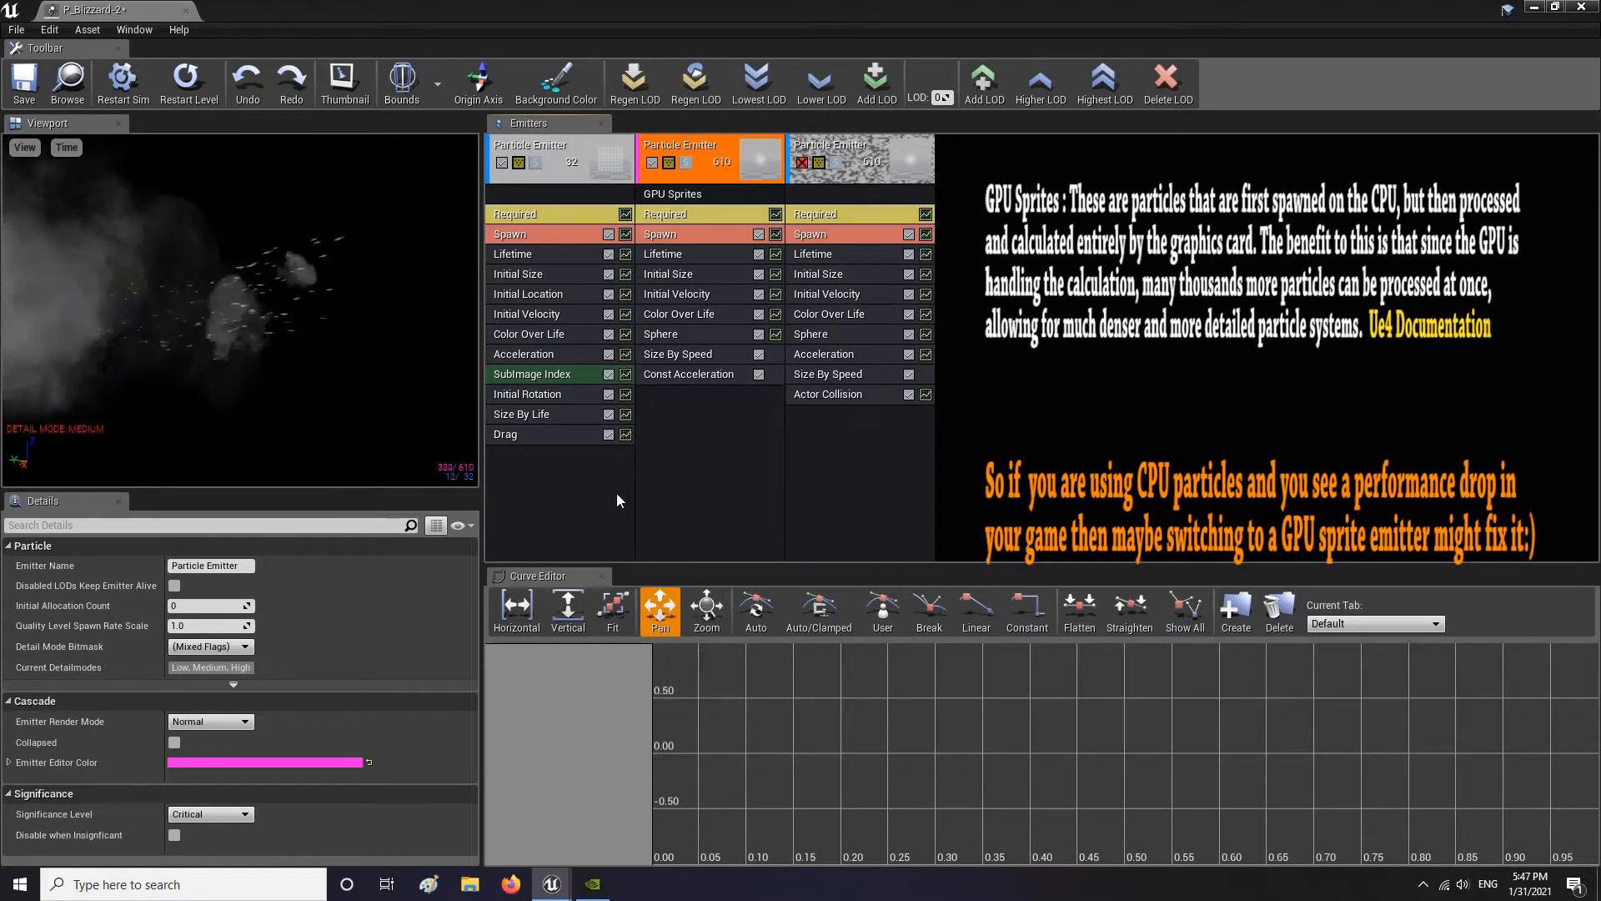
right_click(657, 400)
mouse_move(721, 511)
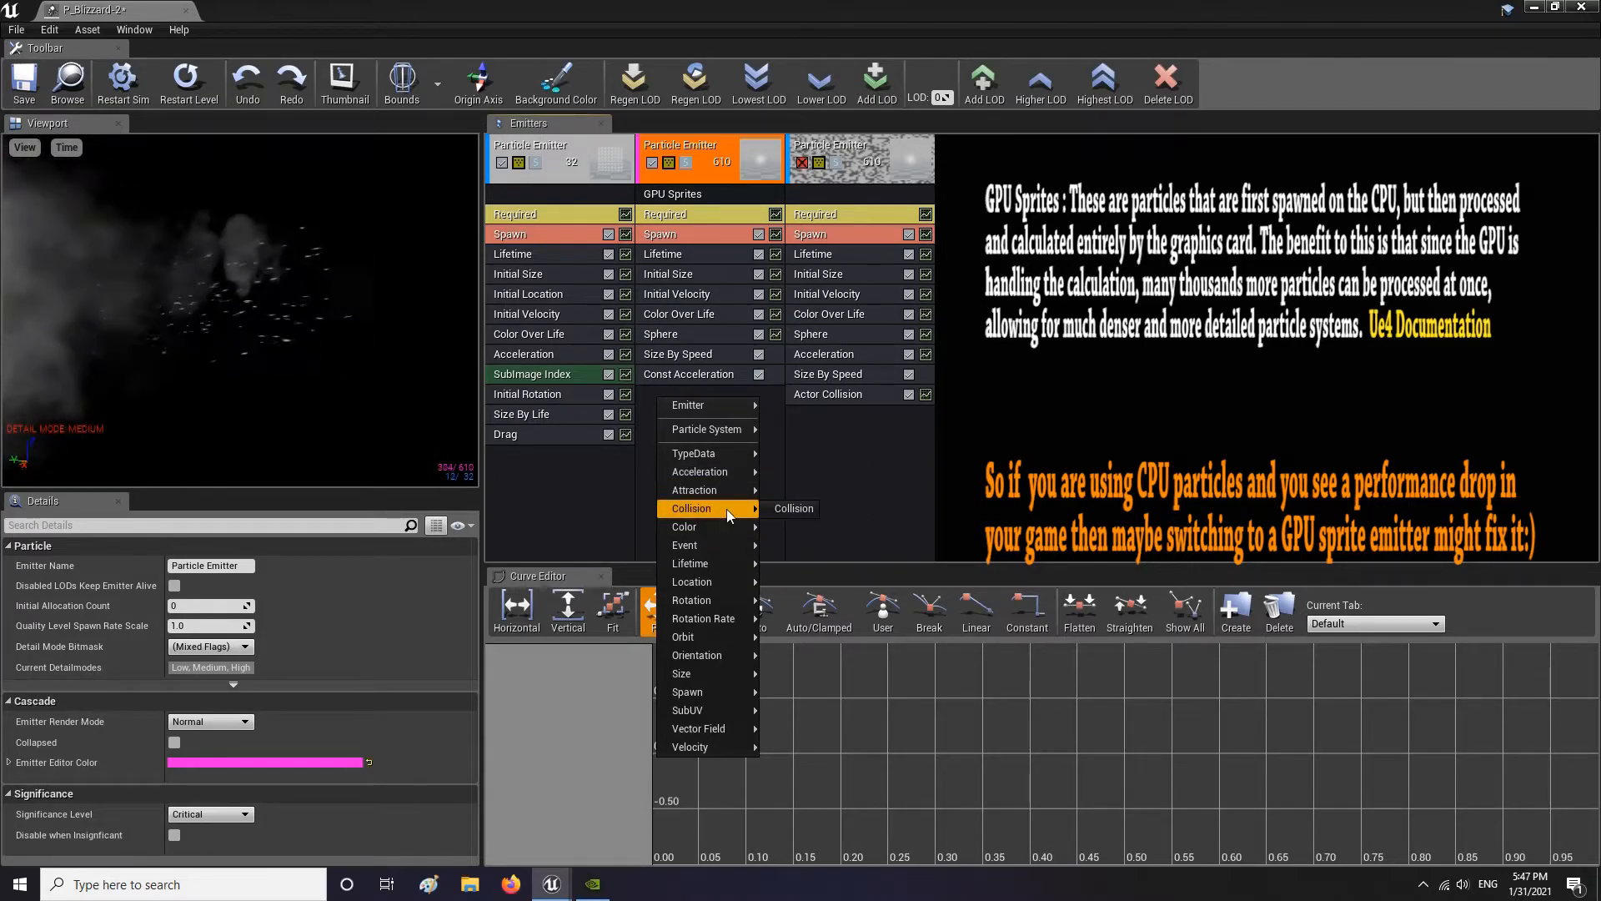
left_click(794, 508)
Examine the new Collision module's resilience, friction, radius, response and collision mode settings
left_click(689, 402)
scroll(248, 637, "down", 5)
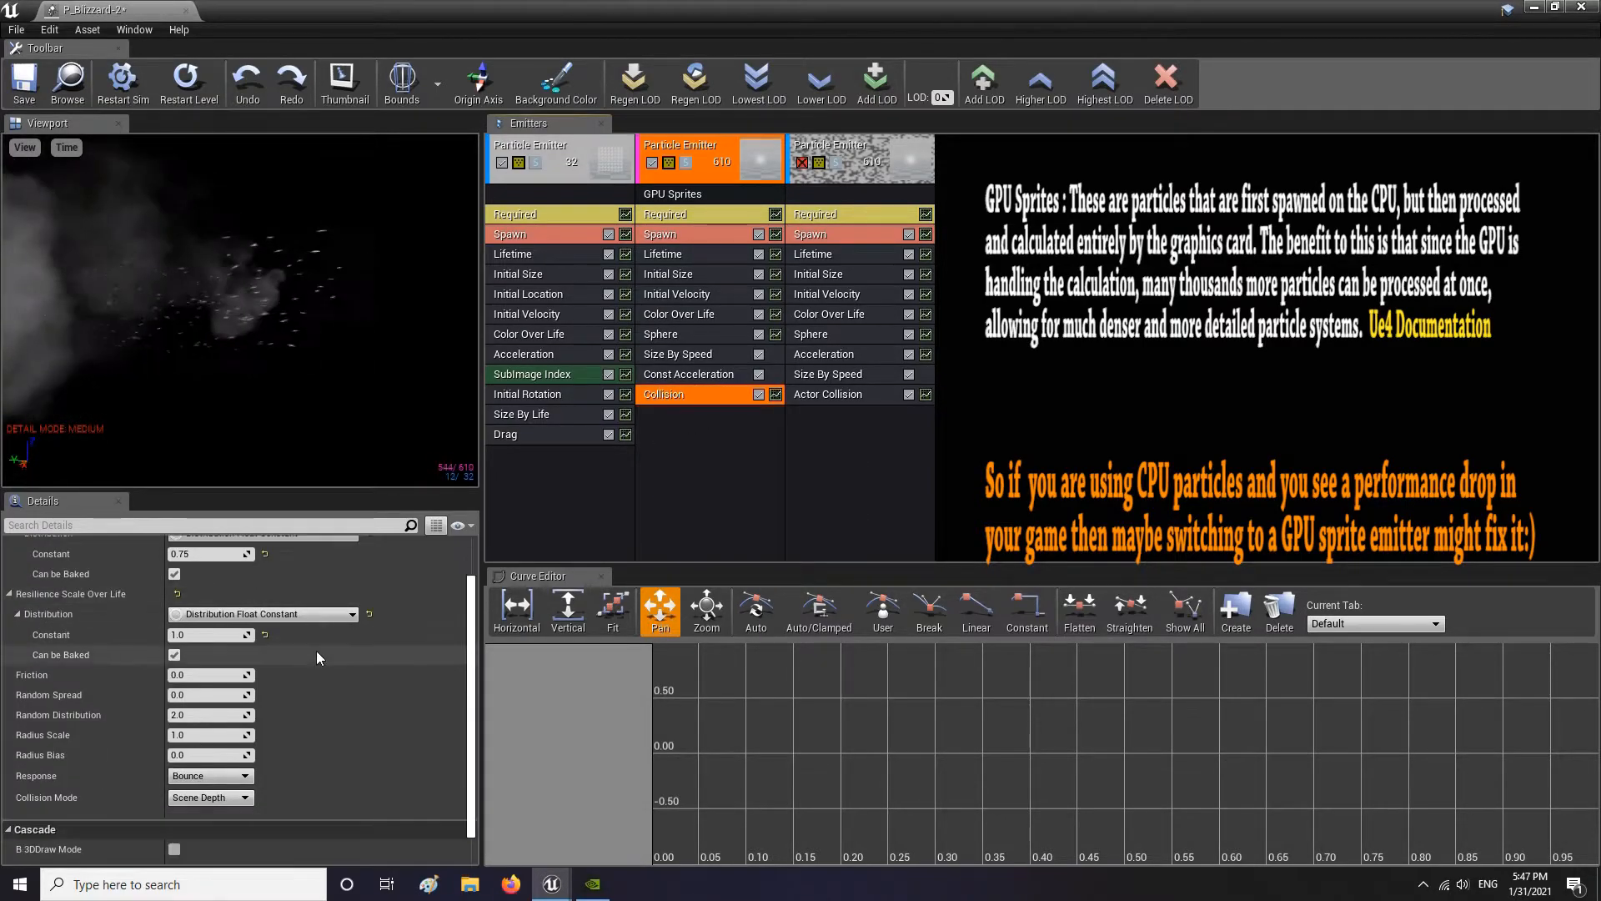
scroll(317, 651, "up", 1)
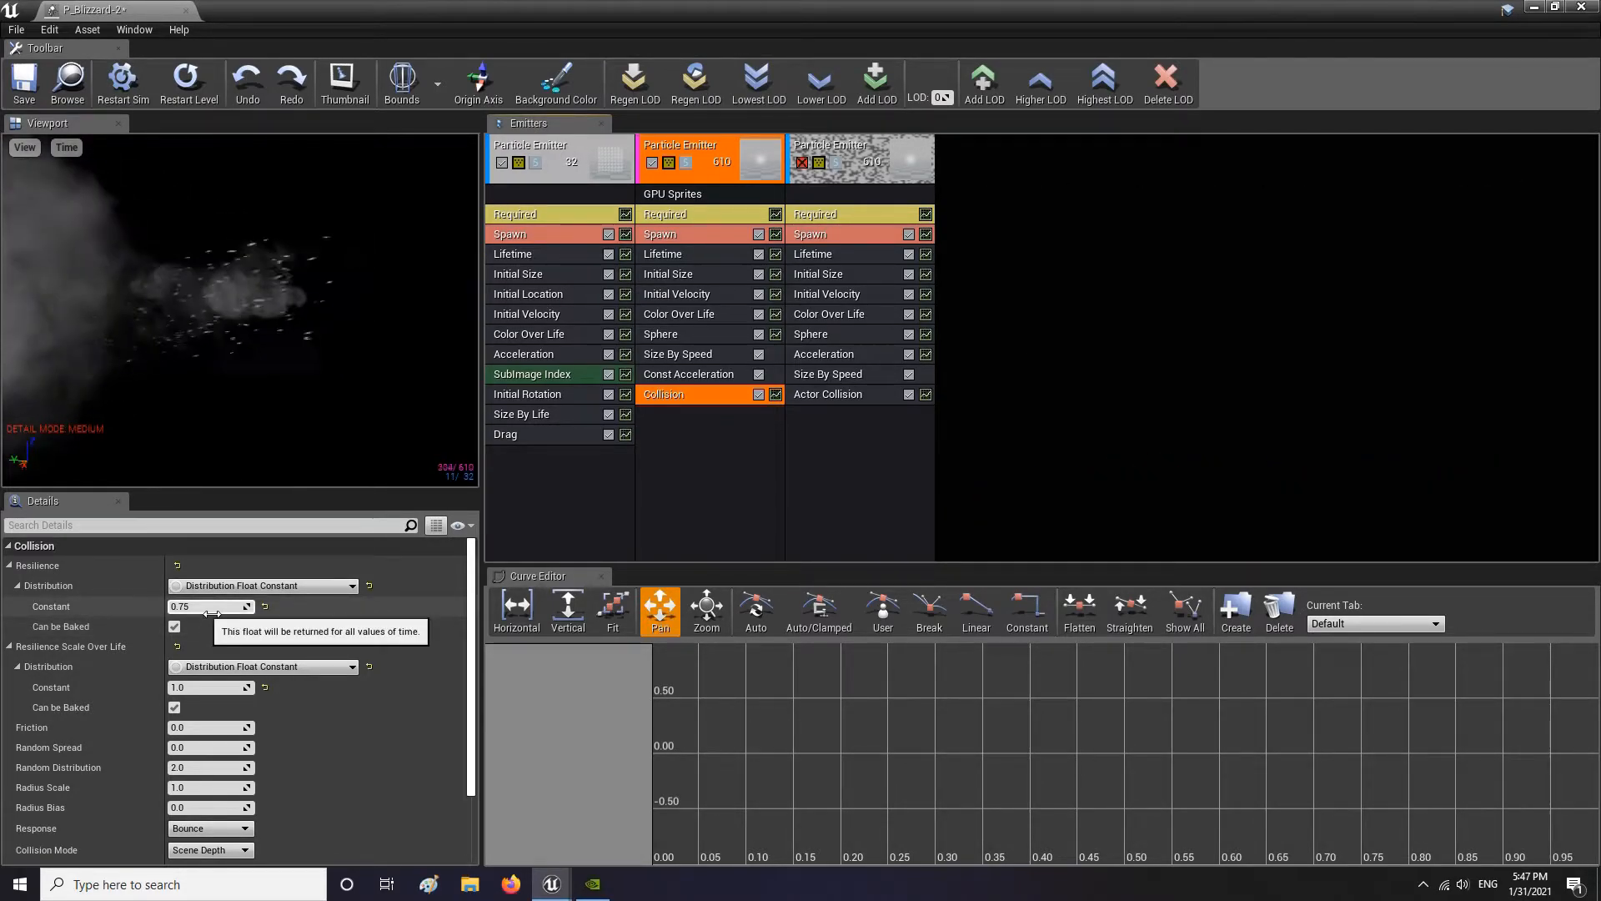
scroll(231, 787, "down", 2)
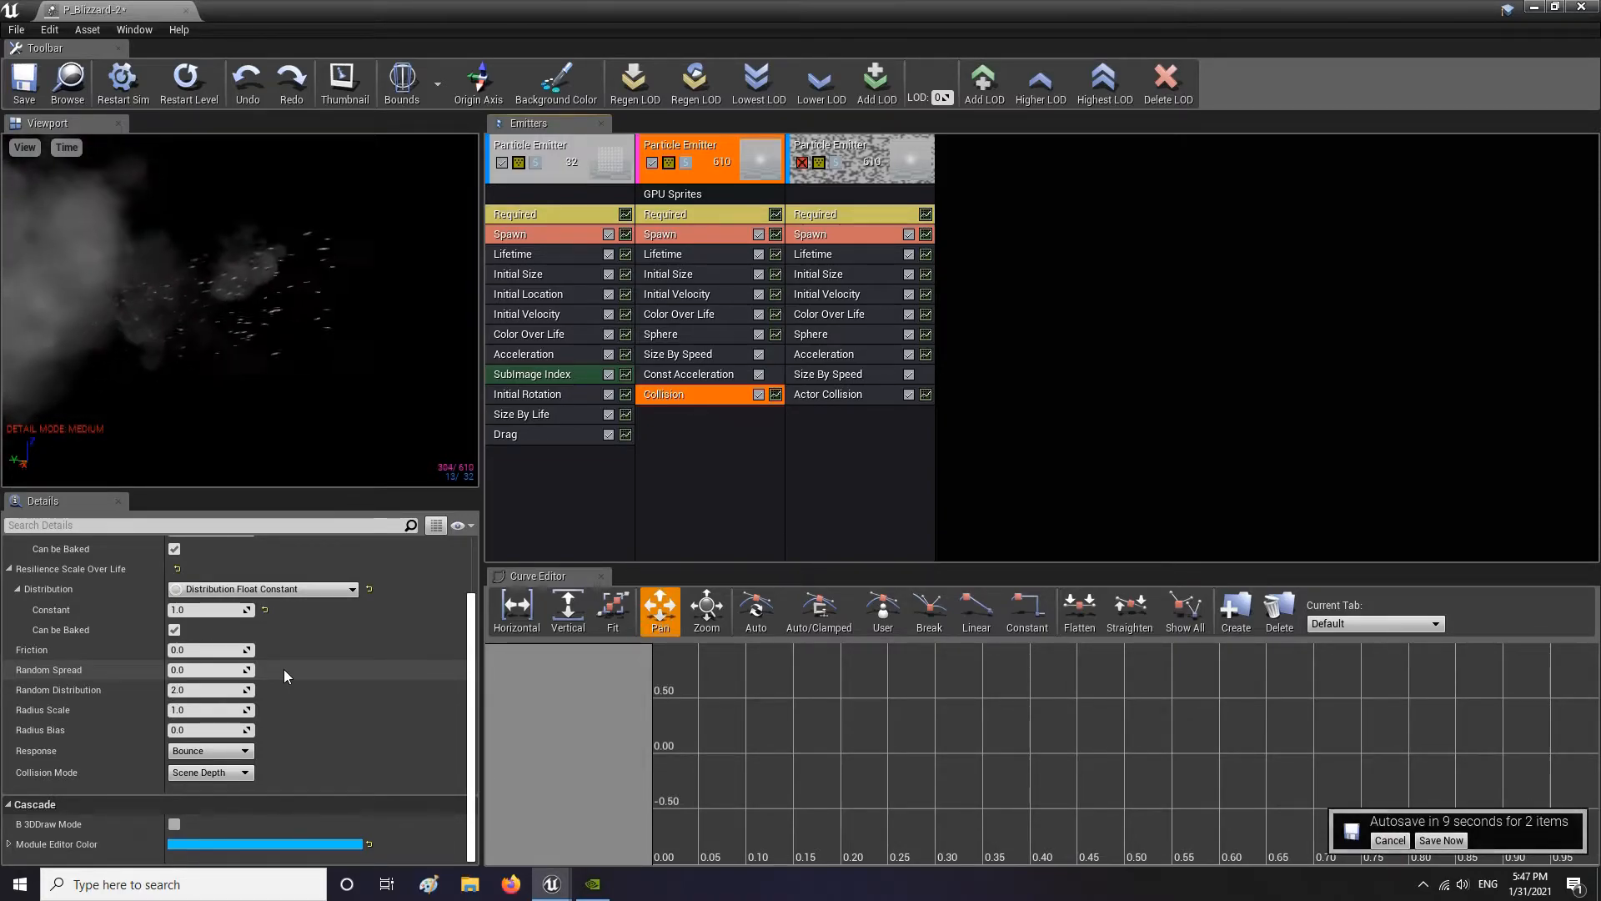
Compare the GPU snow emitter's lifetime range with the fog emitter's and check the snow emitter's Required duration settings
scroll(284, 669, "up", 2)
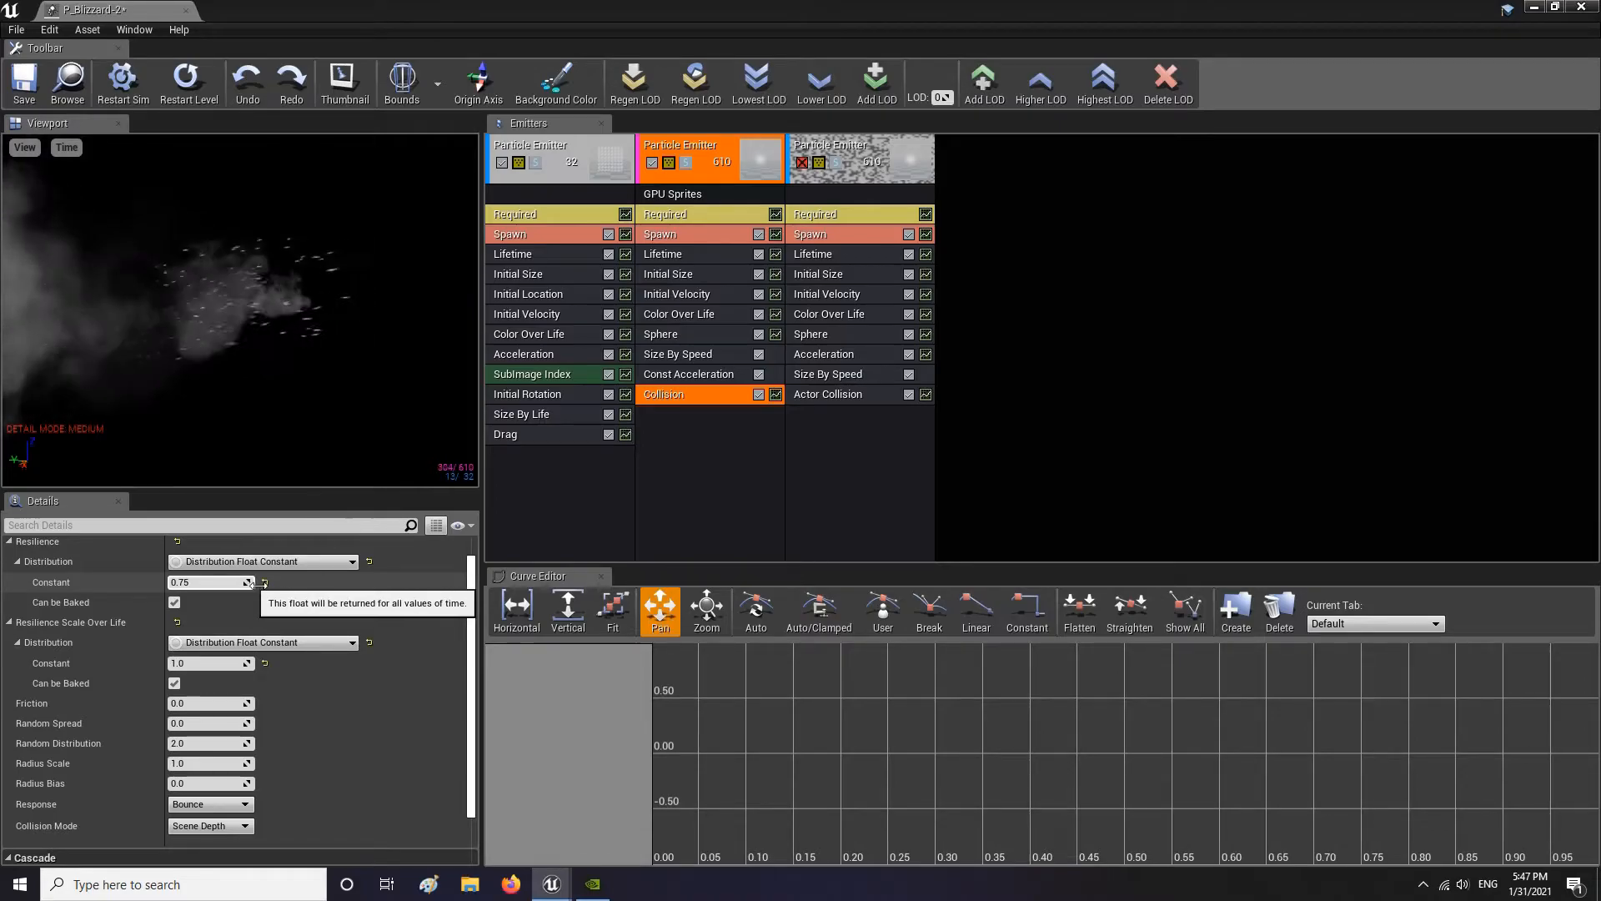
left_click(673, 254)
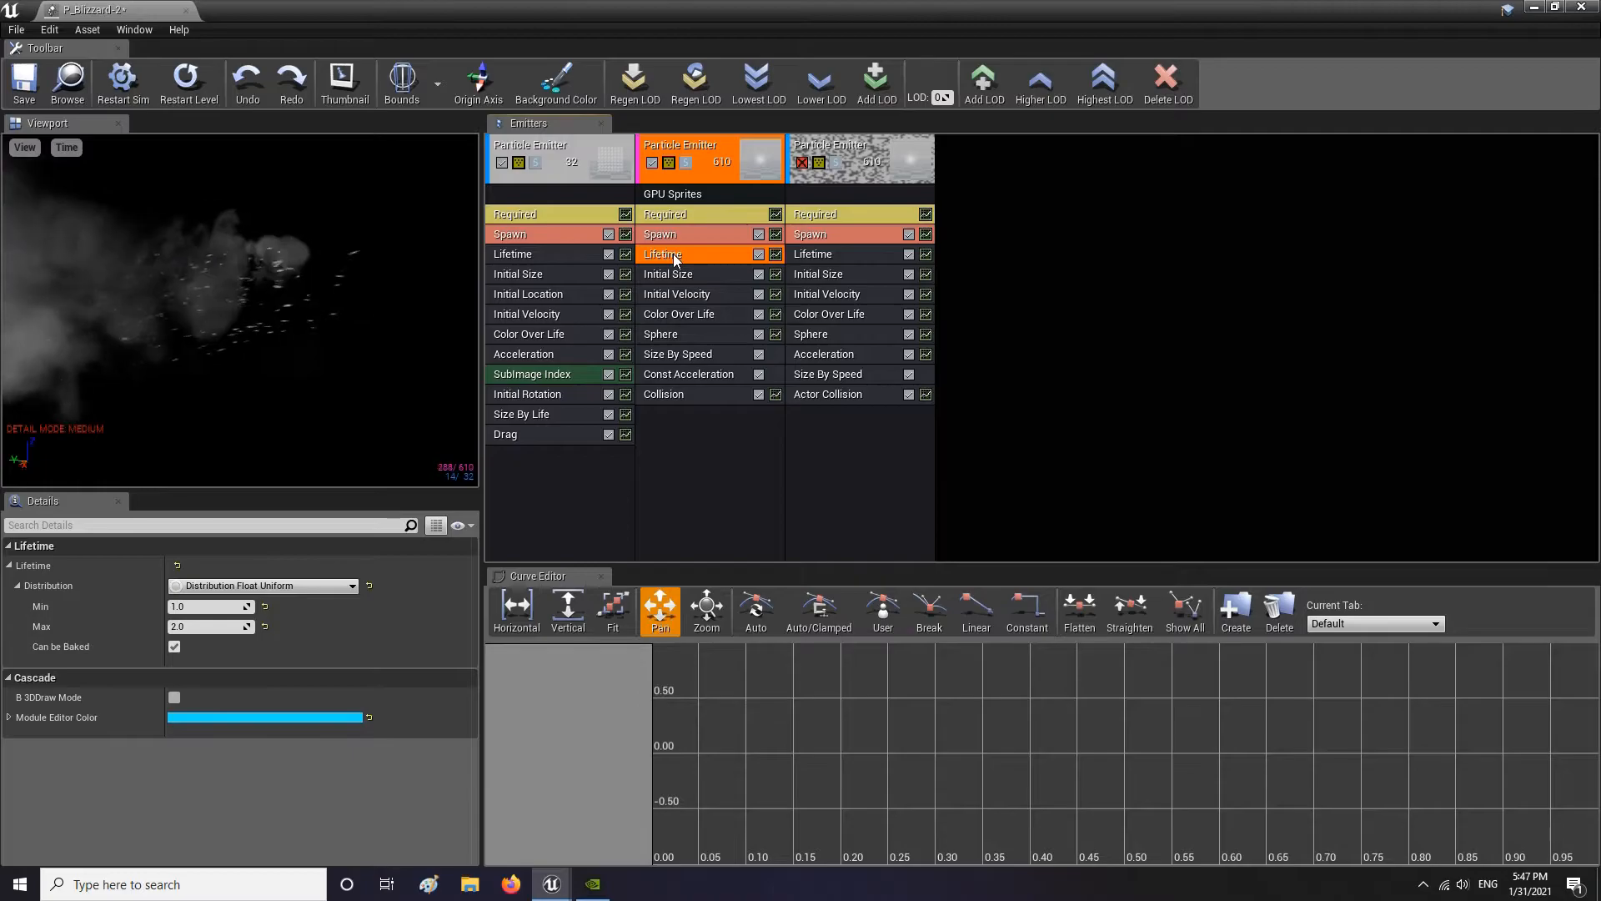
left_click(679, 216)
scroll(403, 649, "down", 10)
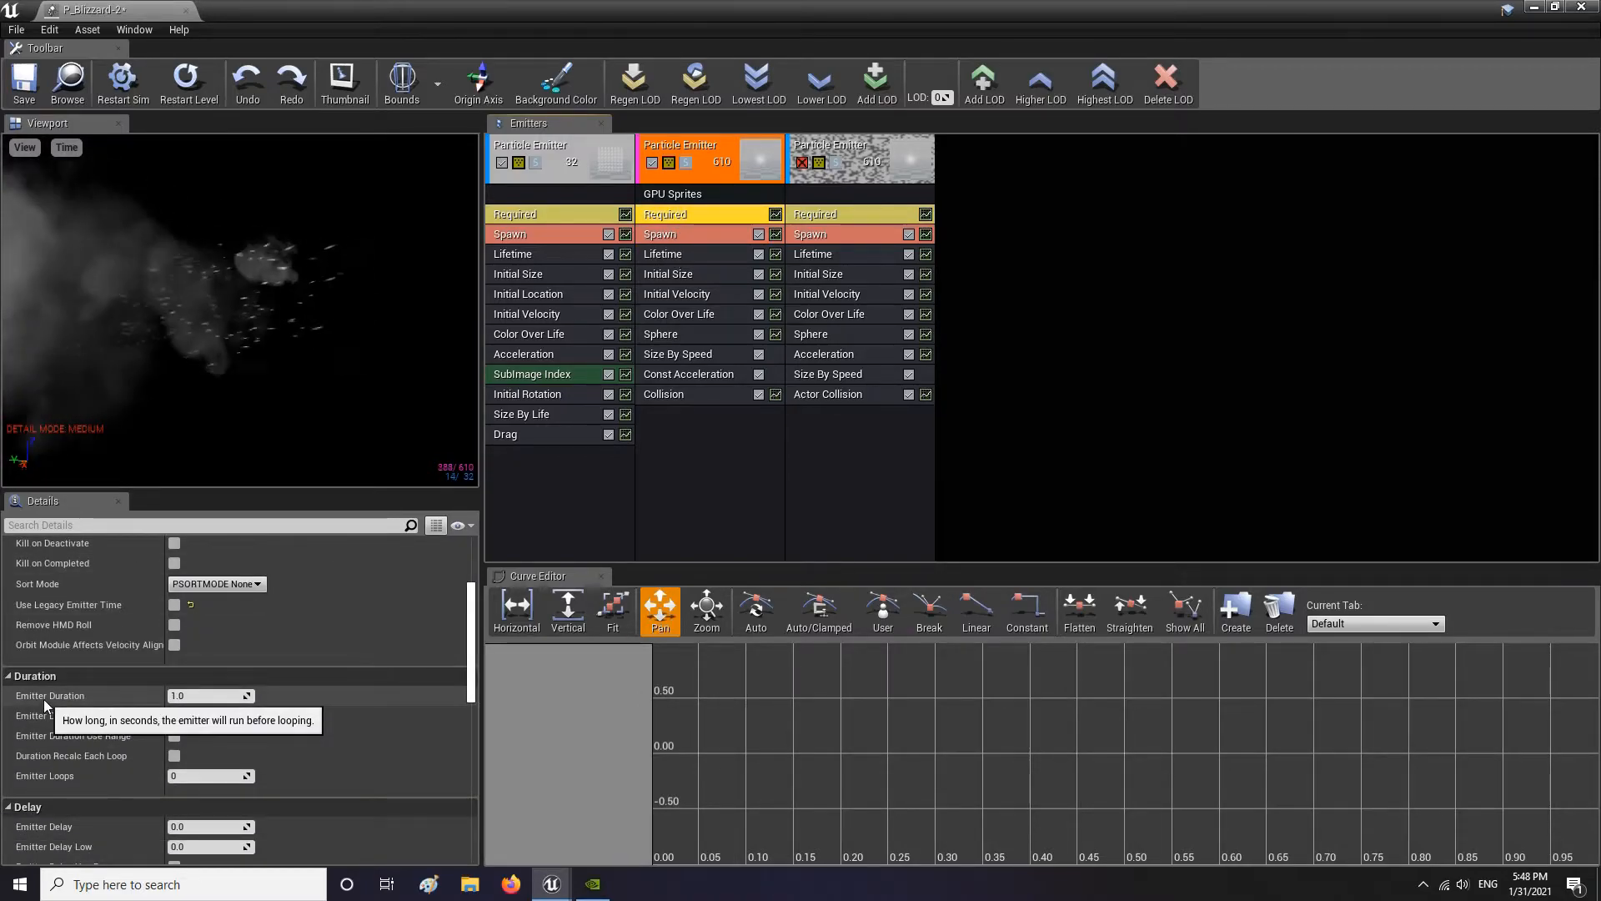
left_click(693, 257)
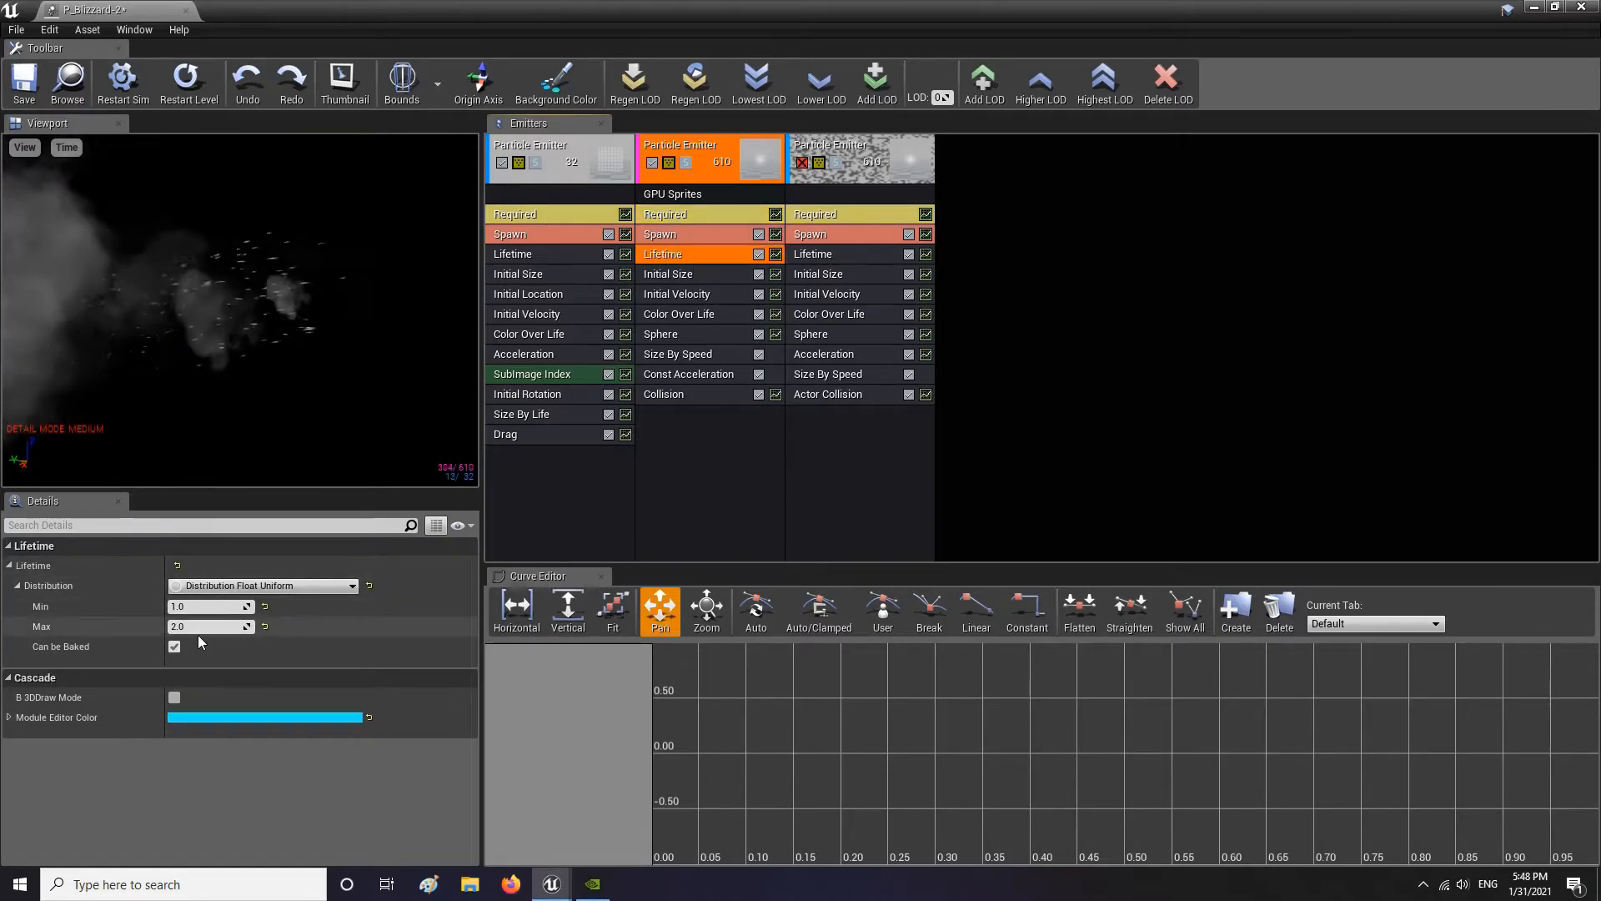
left_click(531, 233)
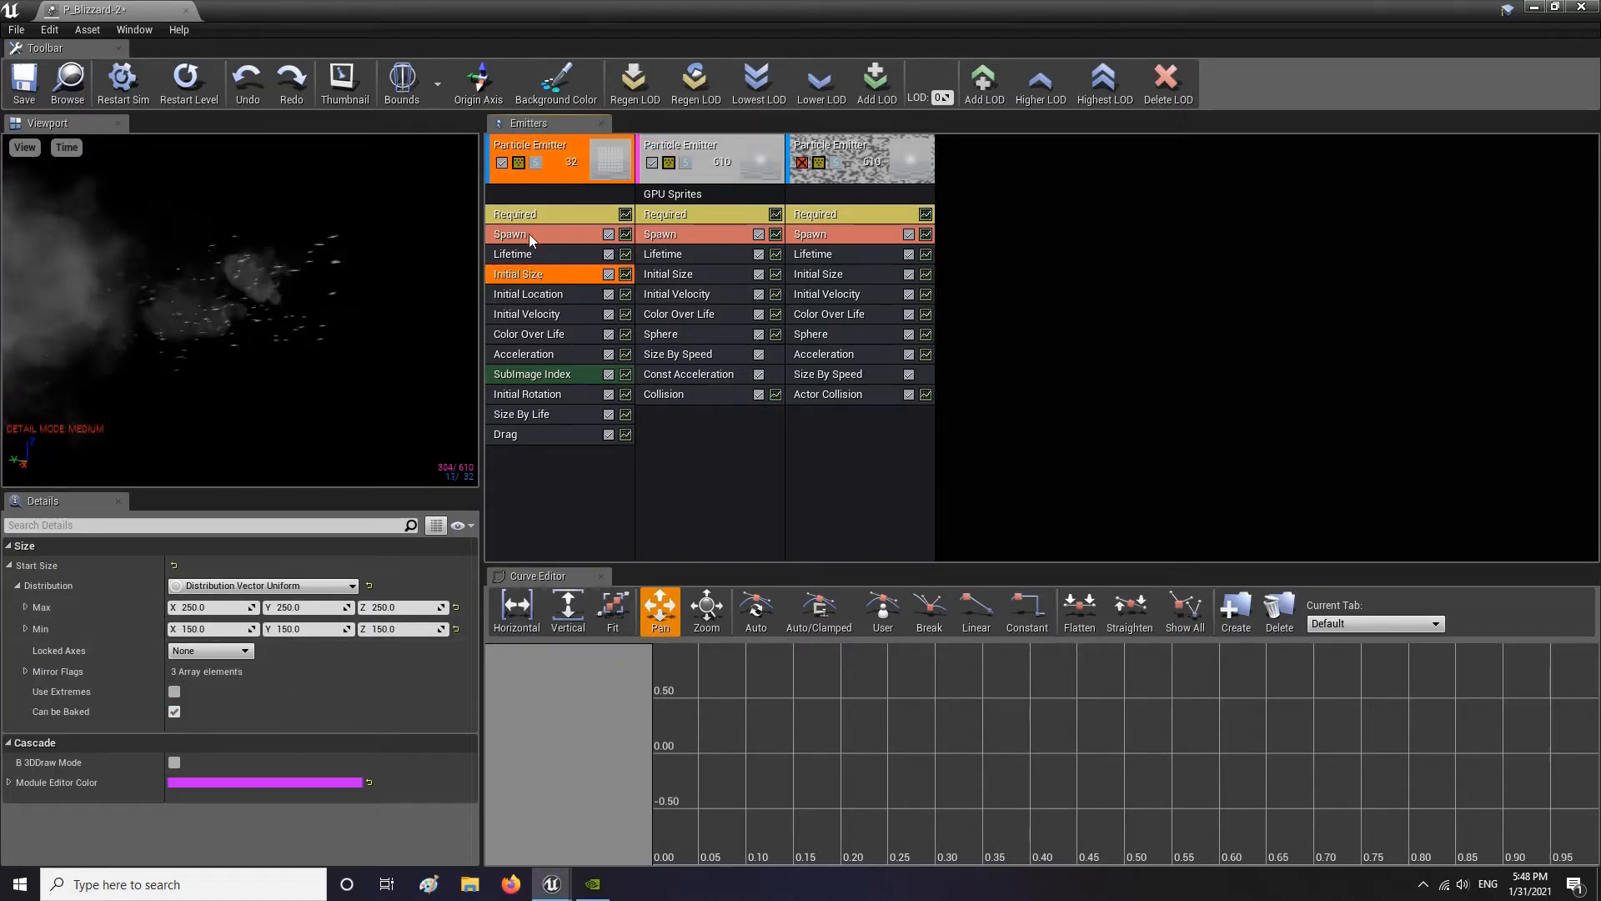
left_click(532, 254)
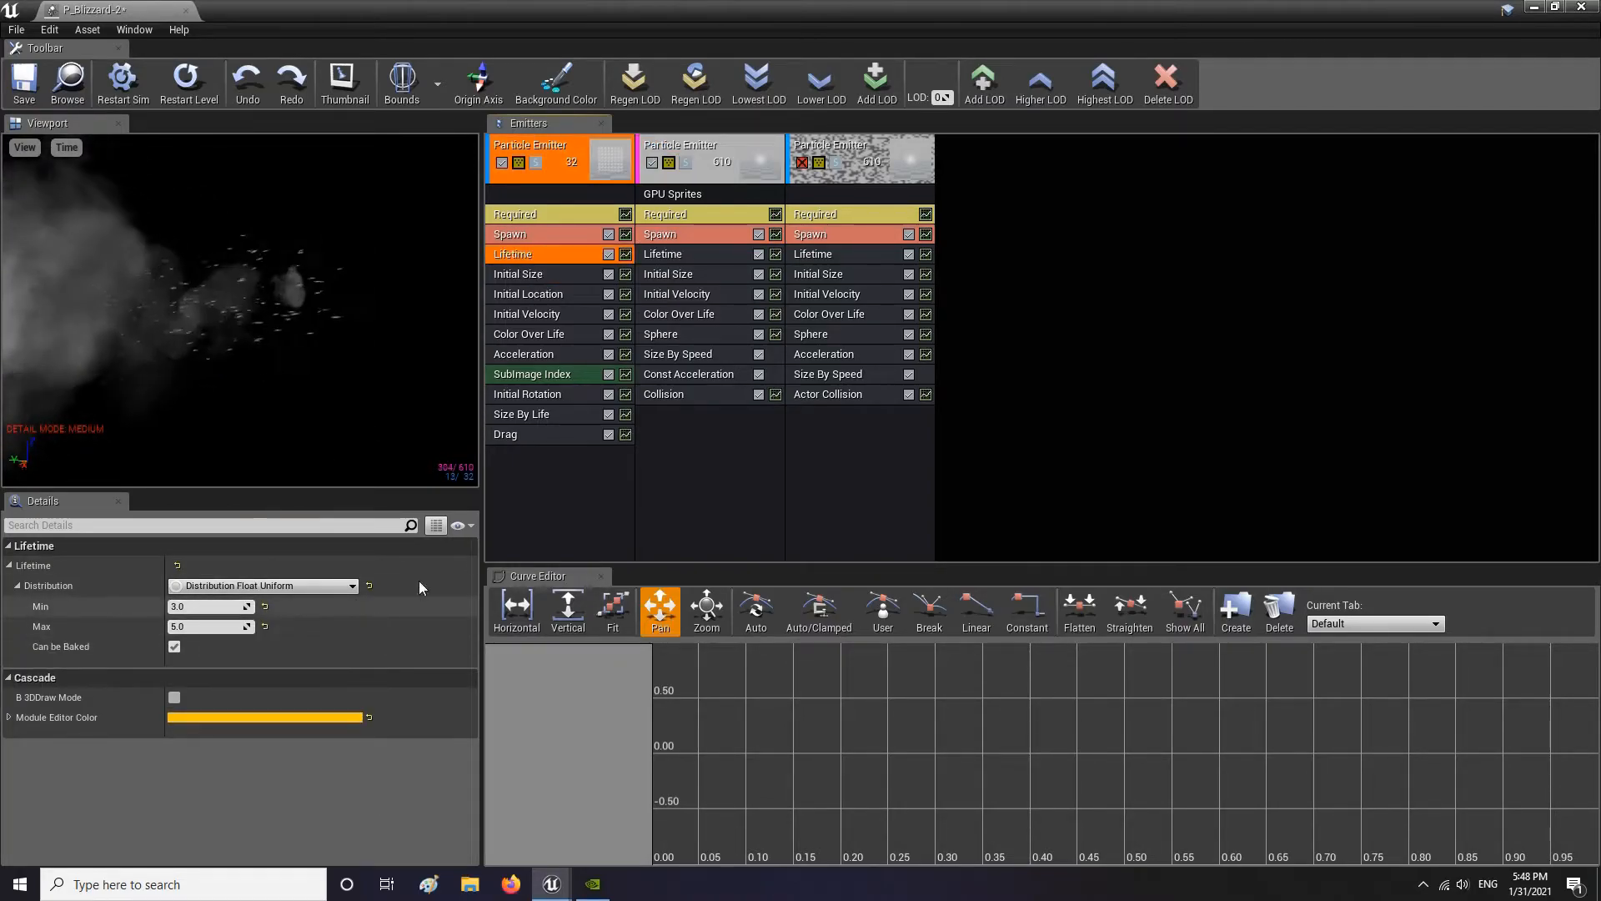
left_click(688, 193)
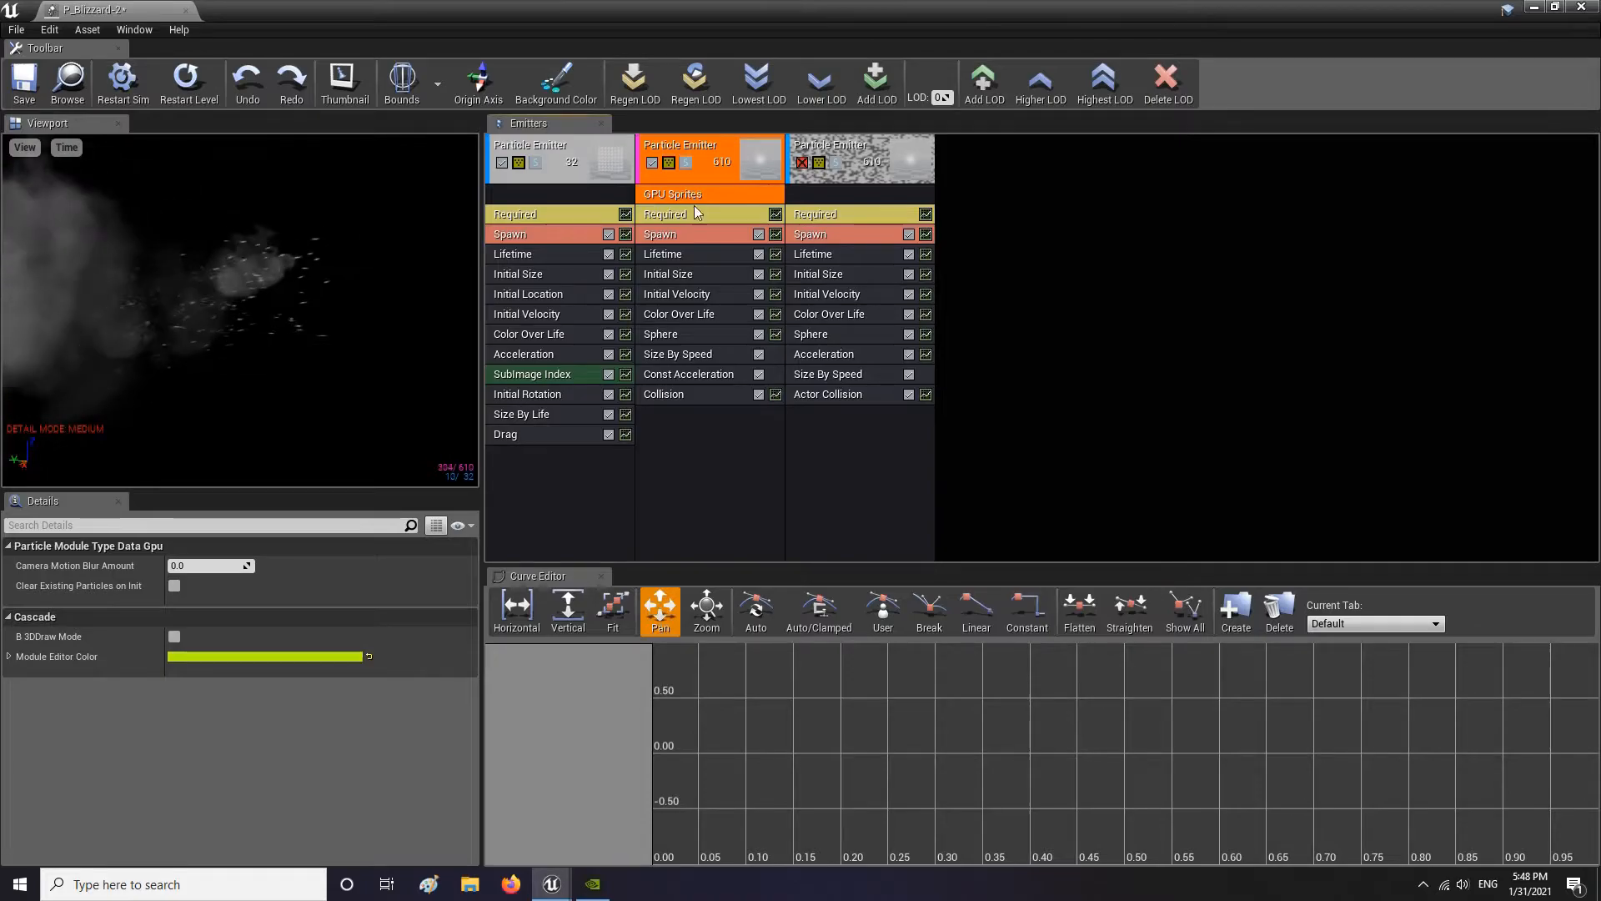
Inspect how the GPU snow with its Collision module behaves around the rocks in the level
left_click(681, 392)
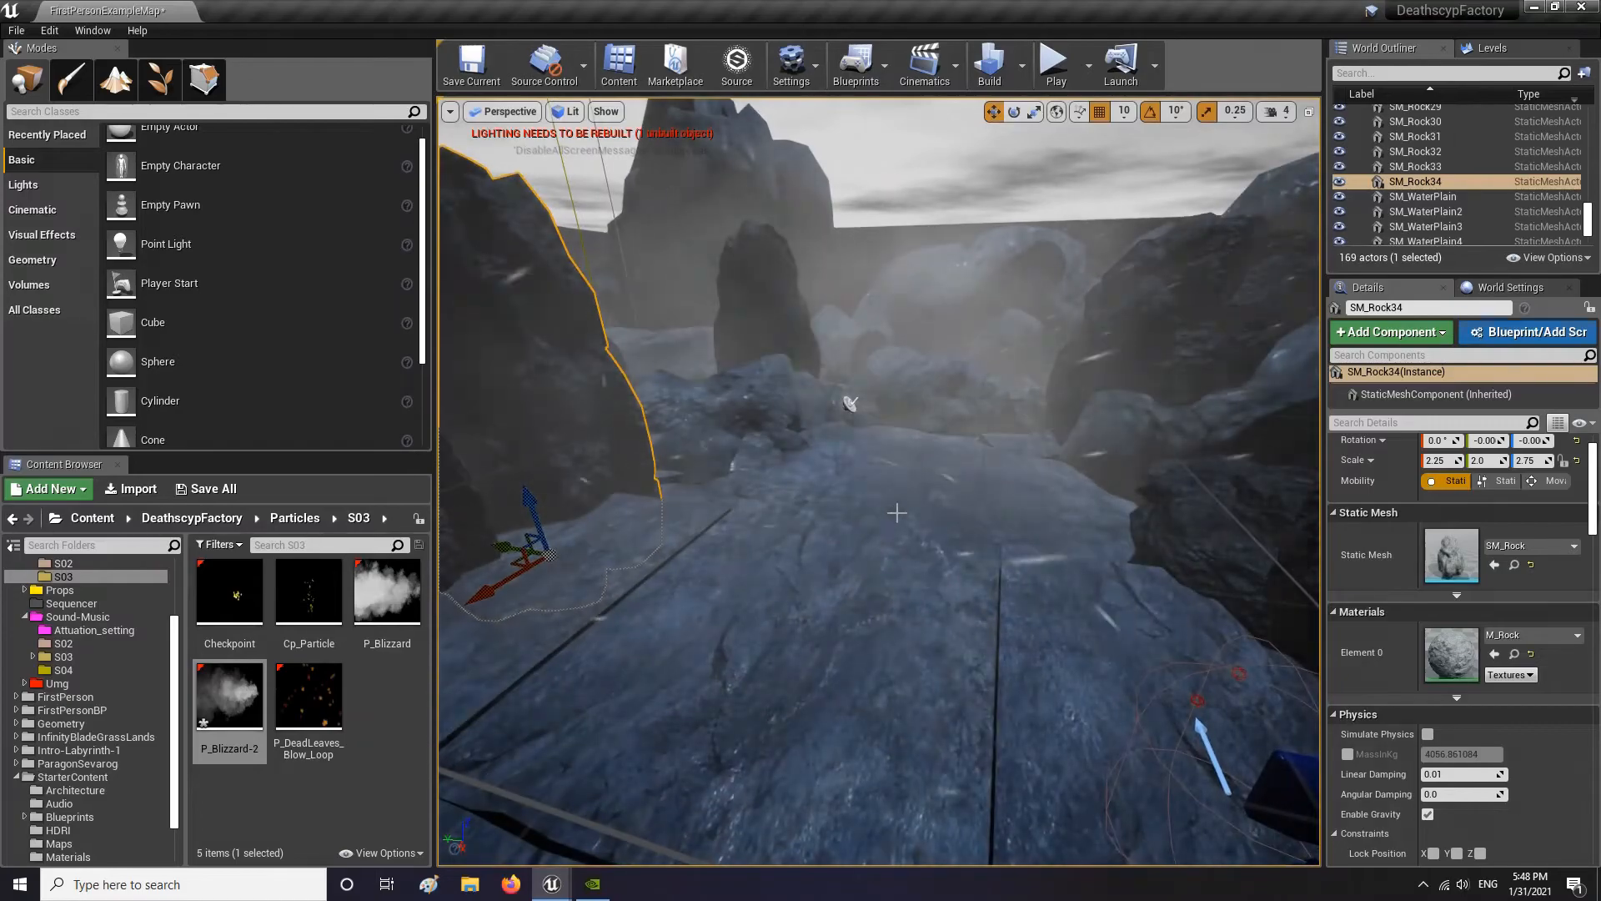
right_click_drag(897, 512, 767, 530)
right_click_drag(798, 451, 910, 449)
right_click_drag(821, 513, 821, 513)
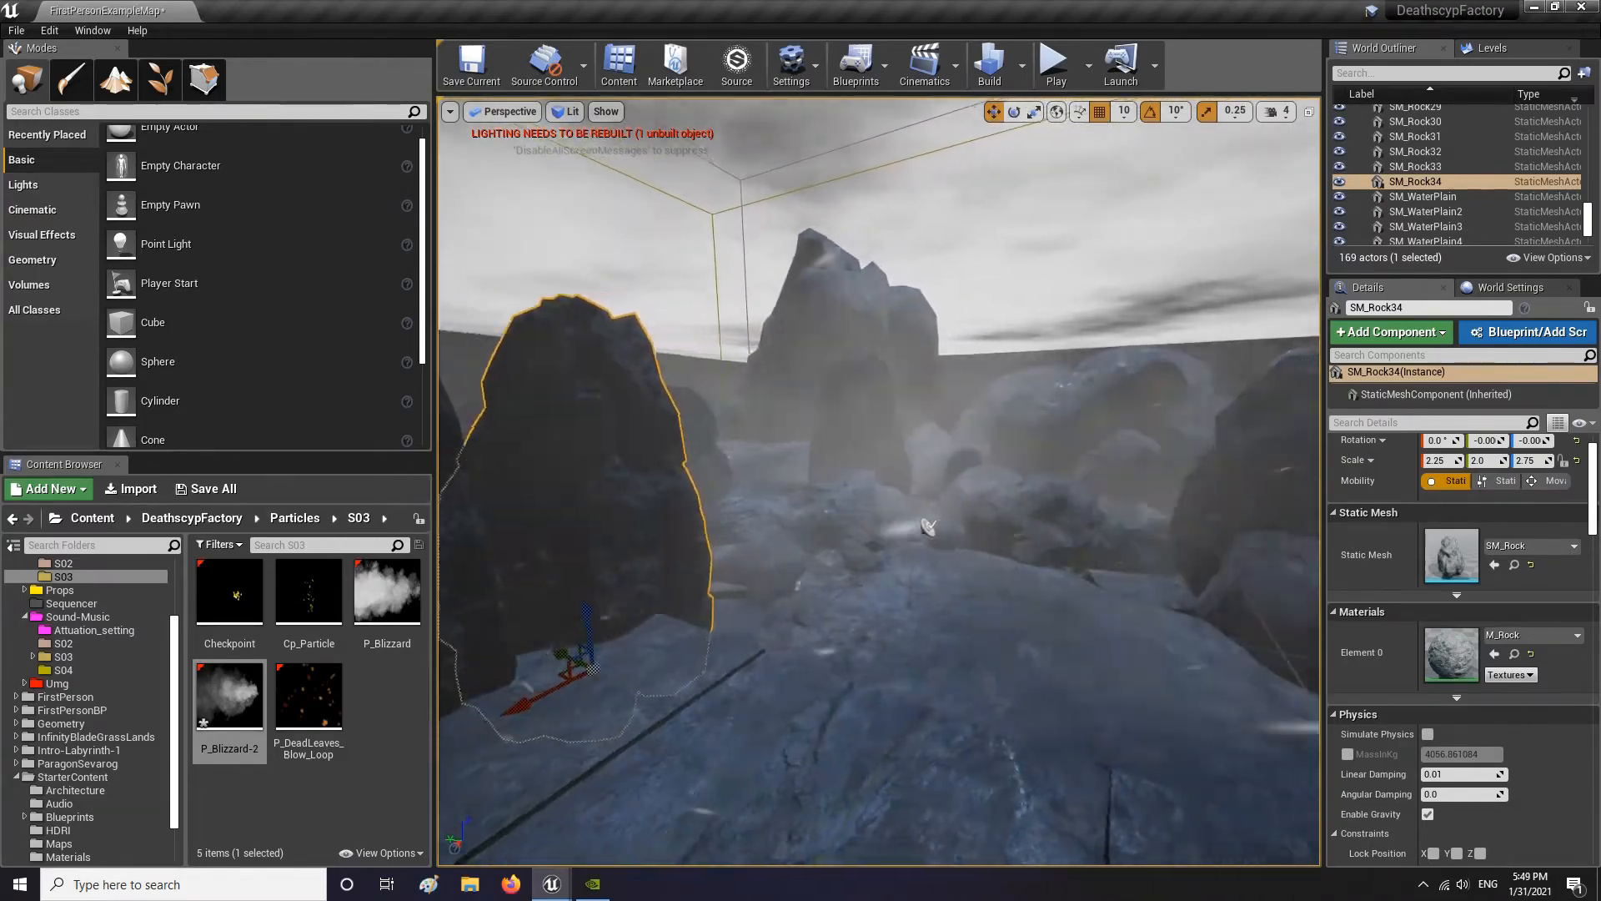
Set the GPU emitter's Collision response to Kill in P_Blizzard-2 and check the snow in the level
double_click(234, 723)
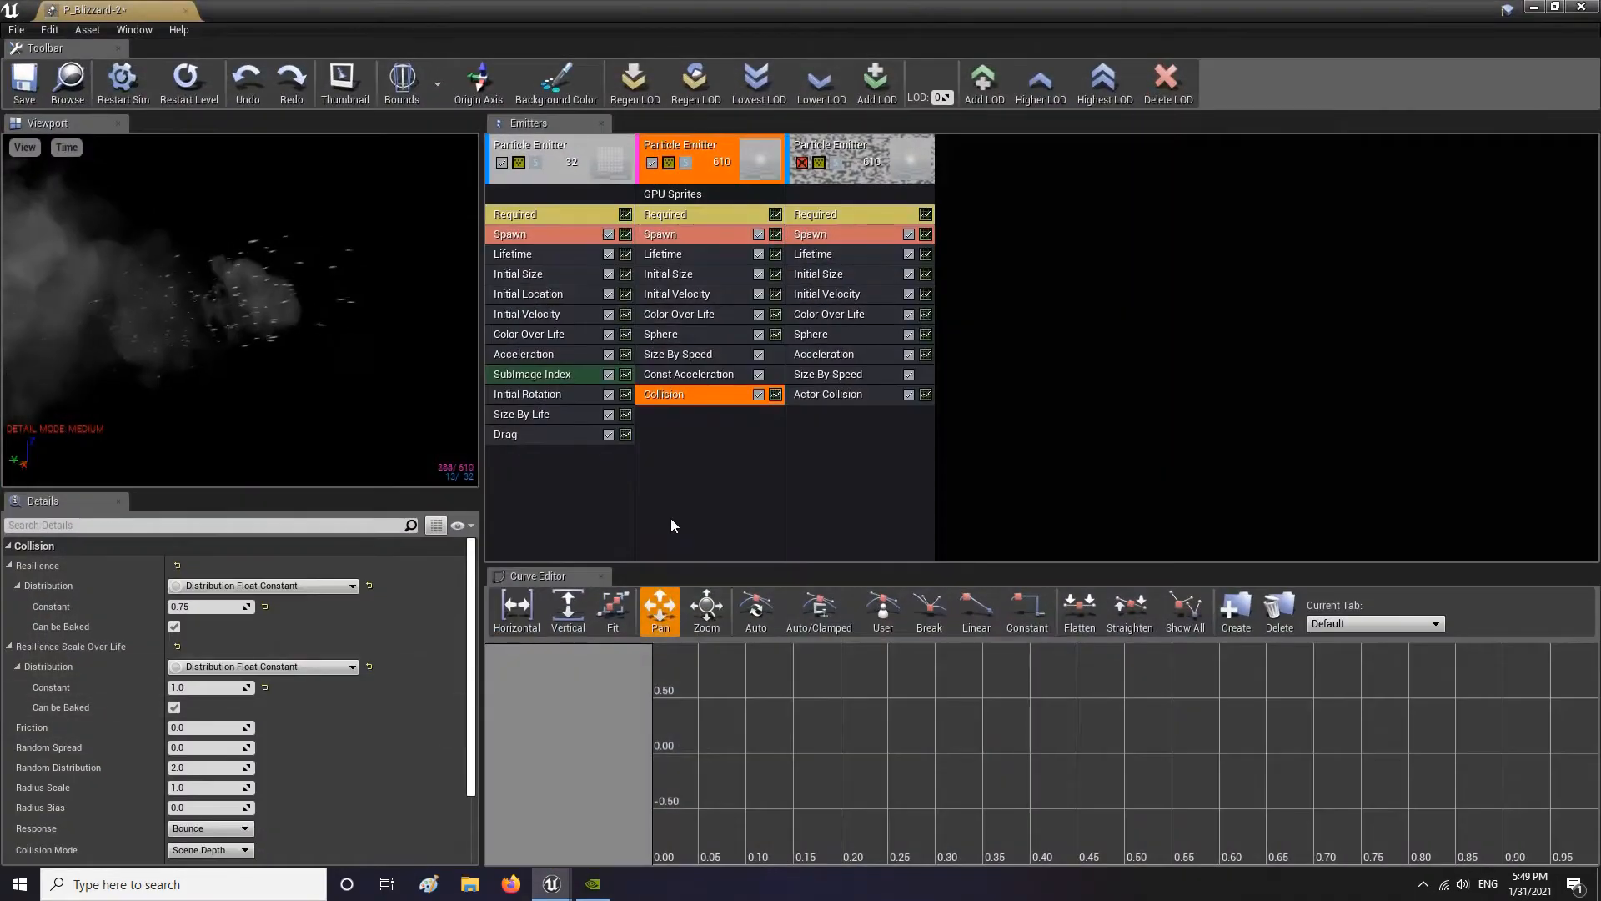
scroll(270, 836, "down", 1)
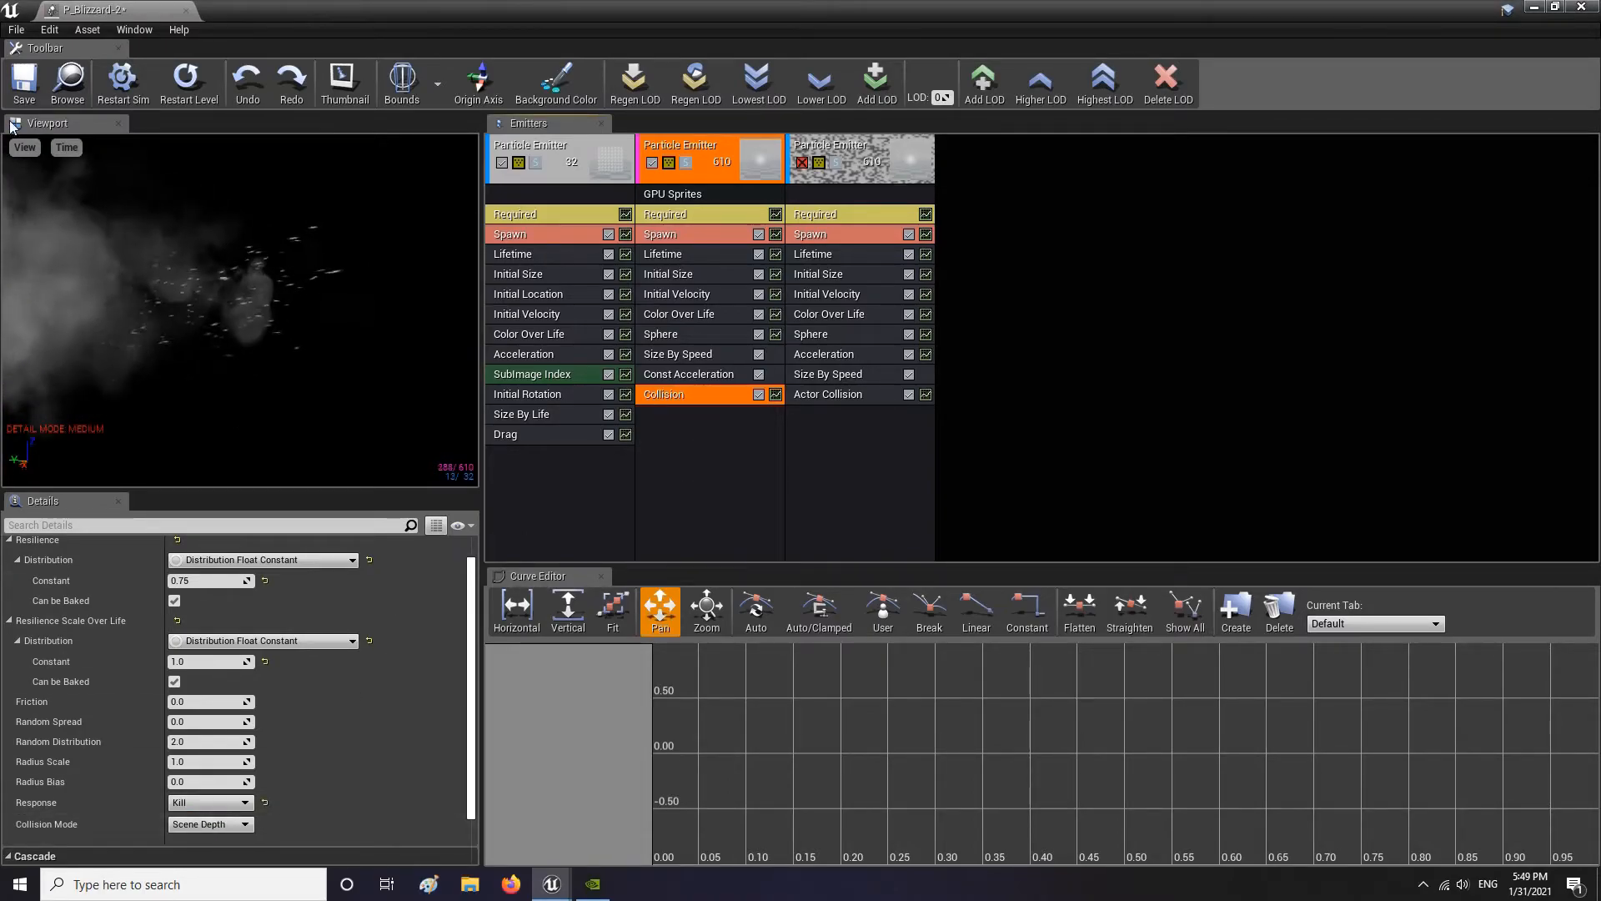
left_click(1535, 6)
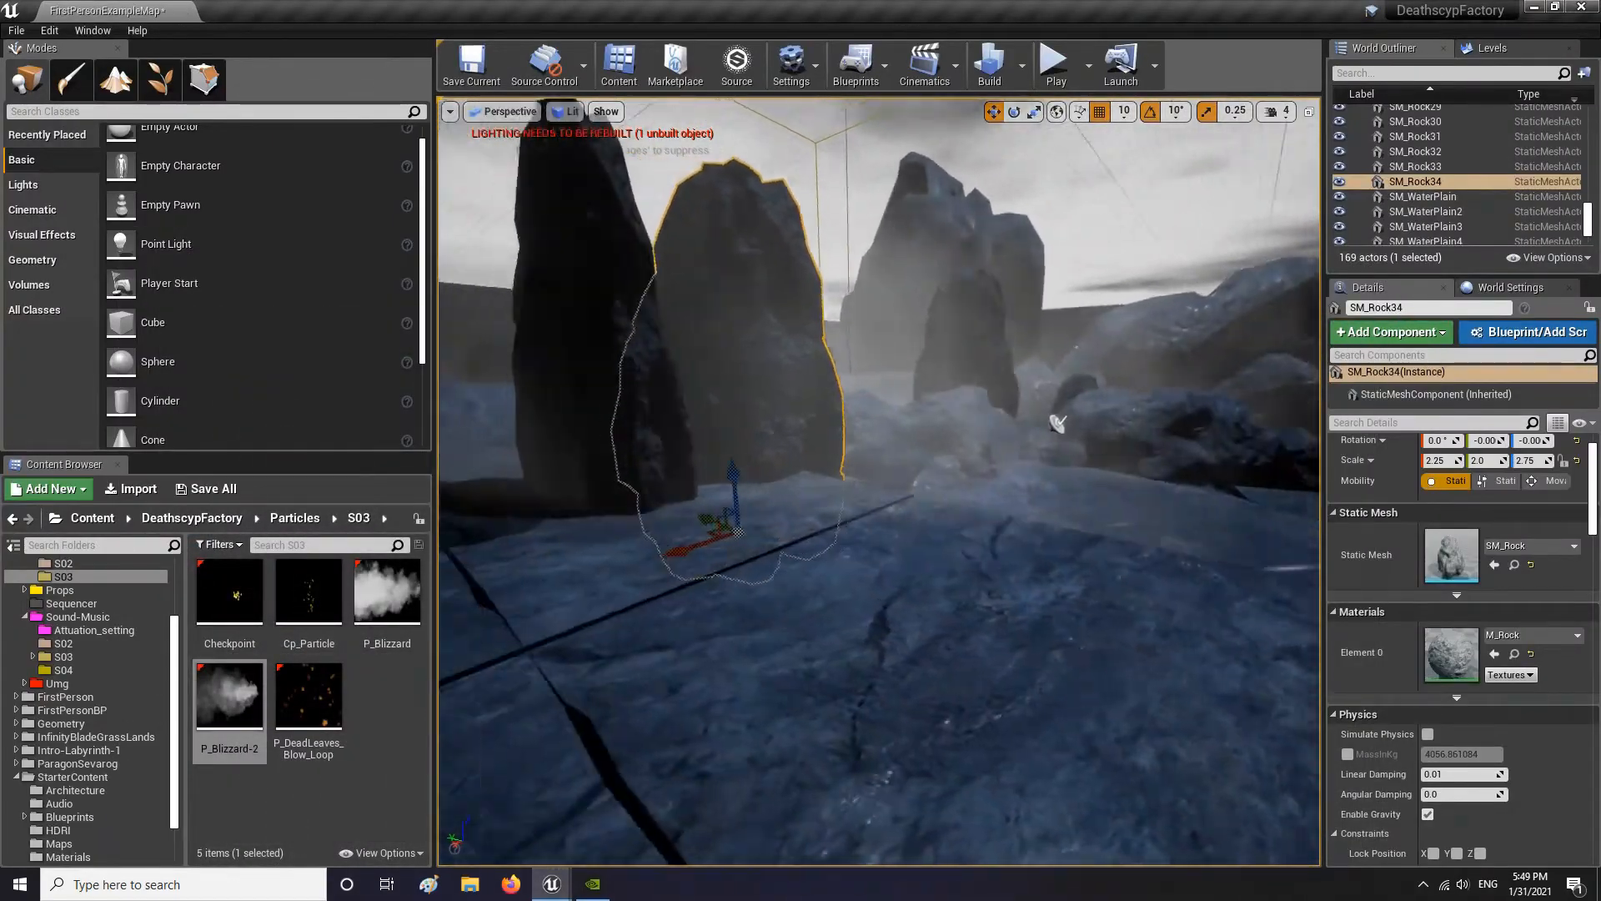
right_click_drag(879, 481, 814, 234)
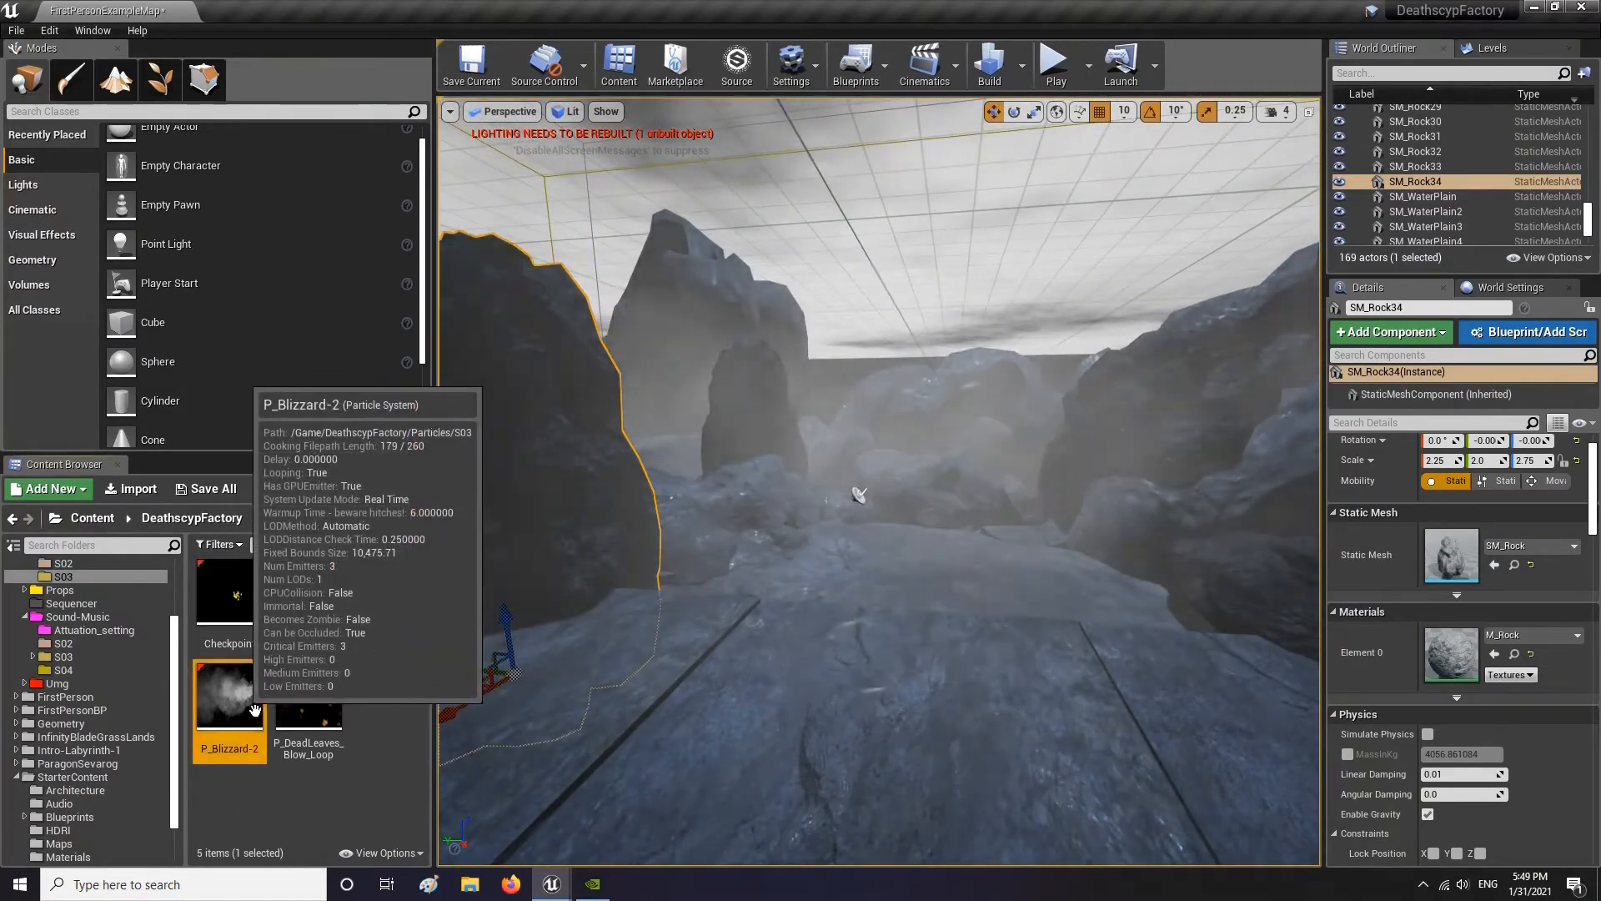
Set the GPU emitter's collision Resilience constant to 1.0 and save P_Blizzard-2
double_click(230, 695)
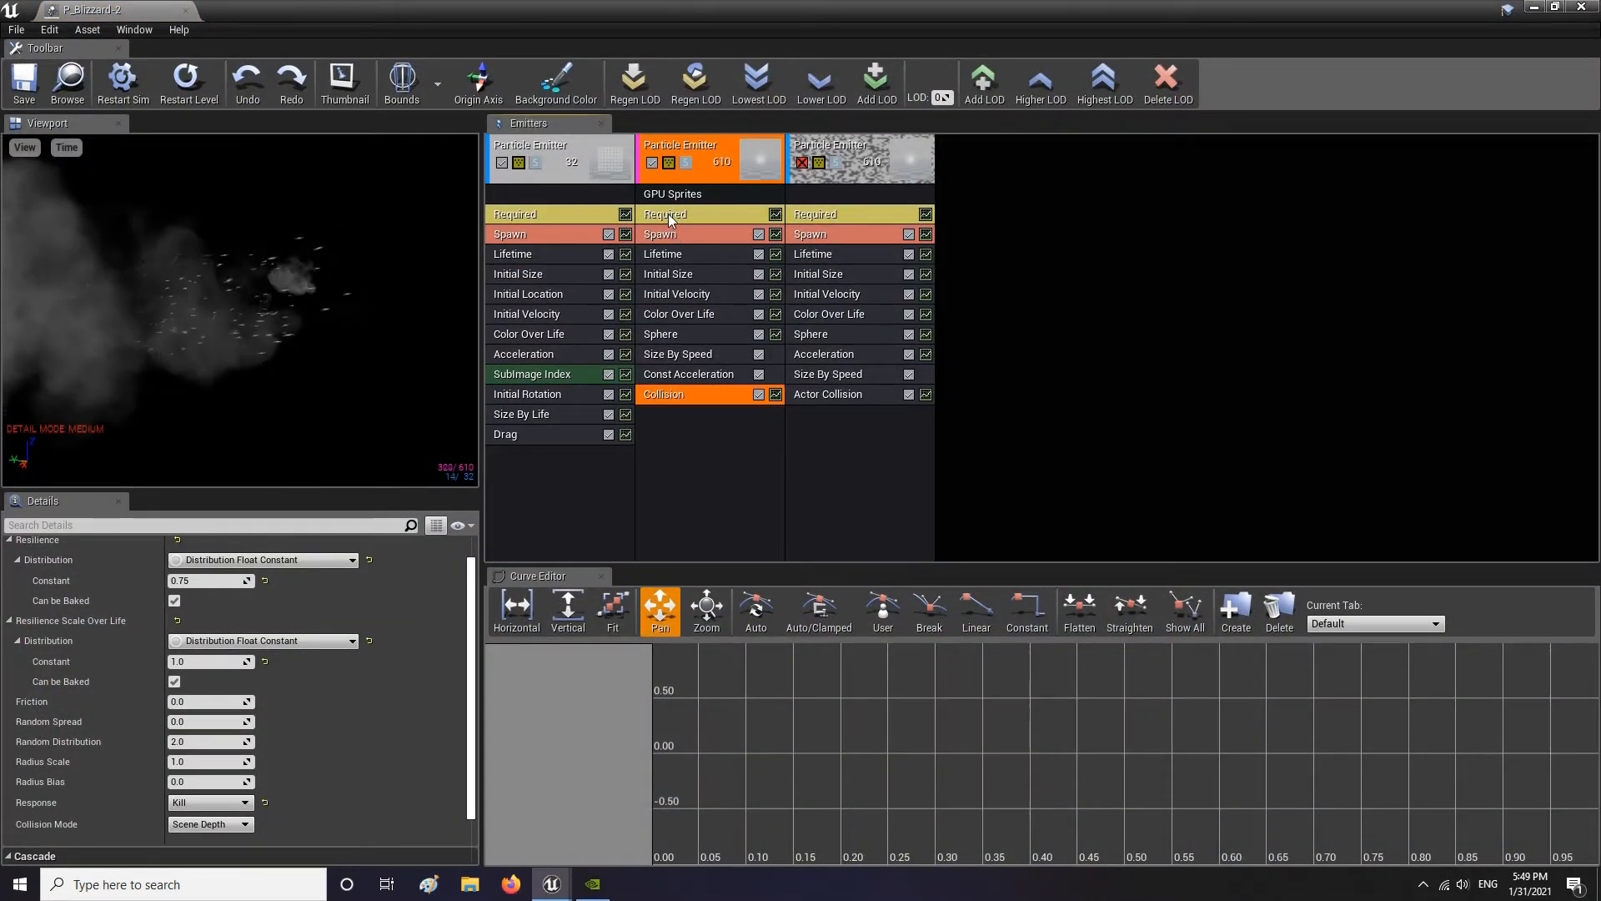
left_click(211, 581)
type("1")
key("Return")
left_click(15, 104)
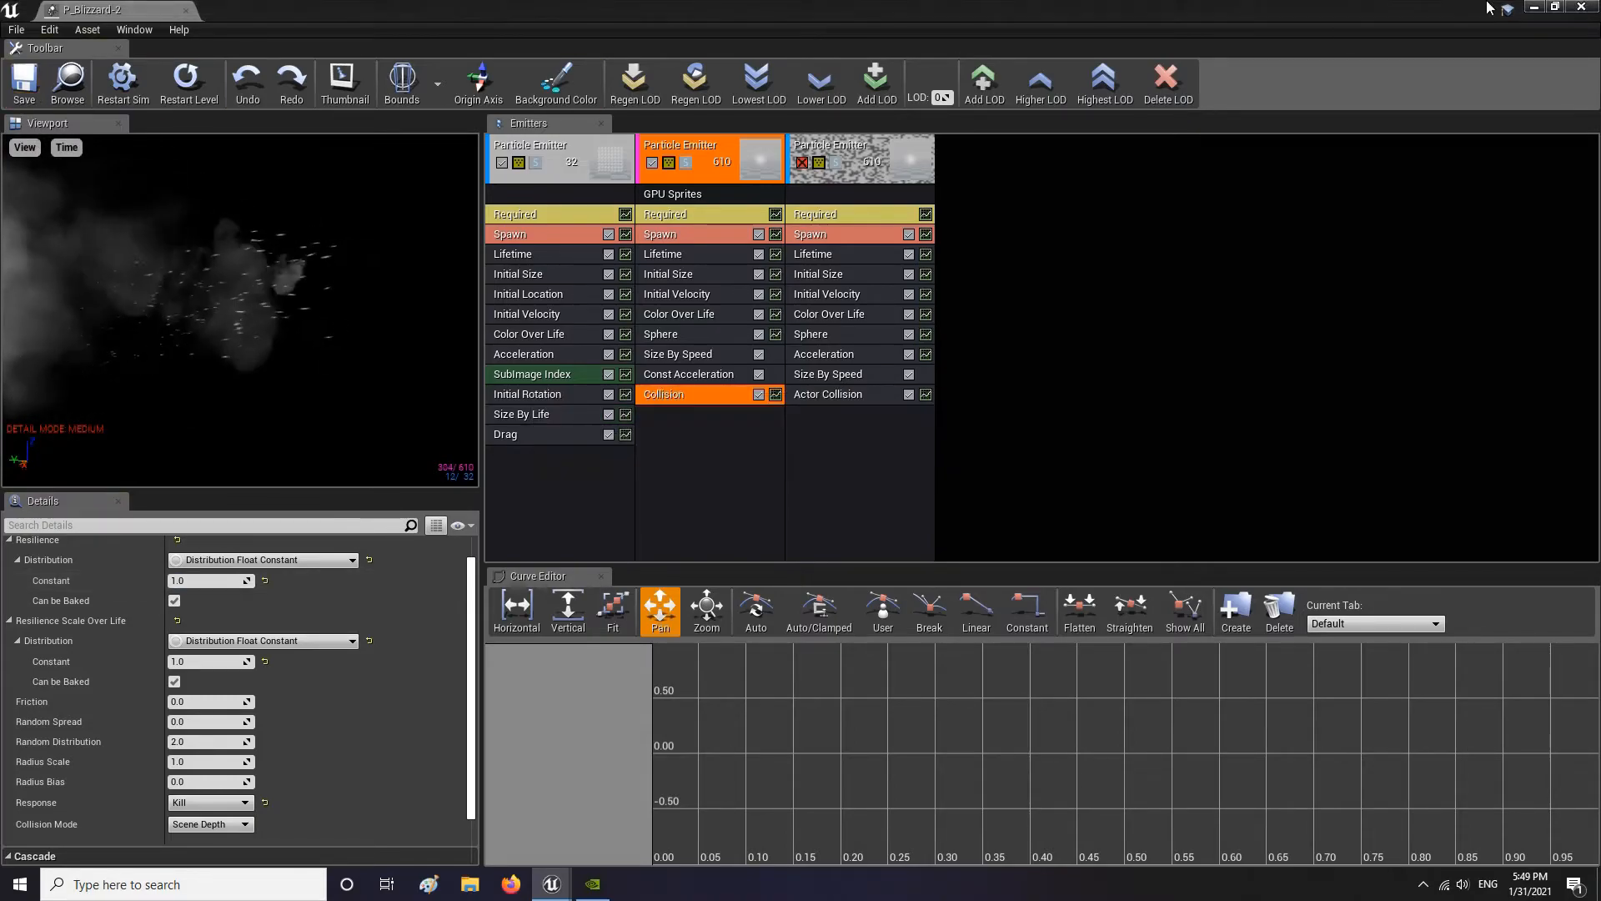
Fly above and below the rock floor in the level to examine the GPU snow's collisions
left_click(1555, 7)
right_click_drag(483, 298, 500, 340)
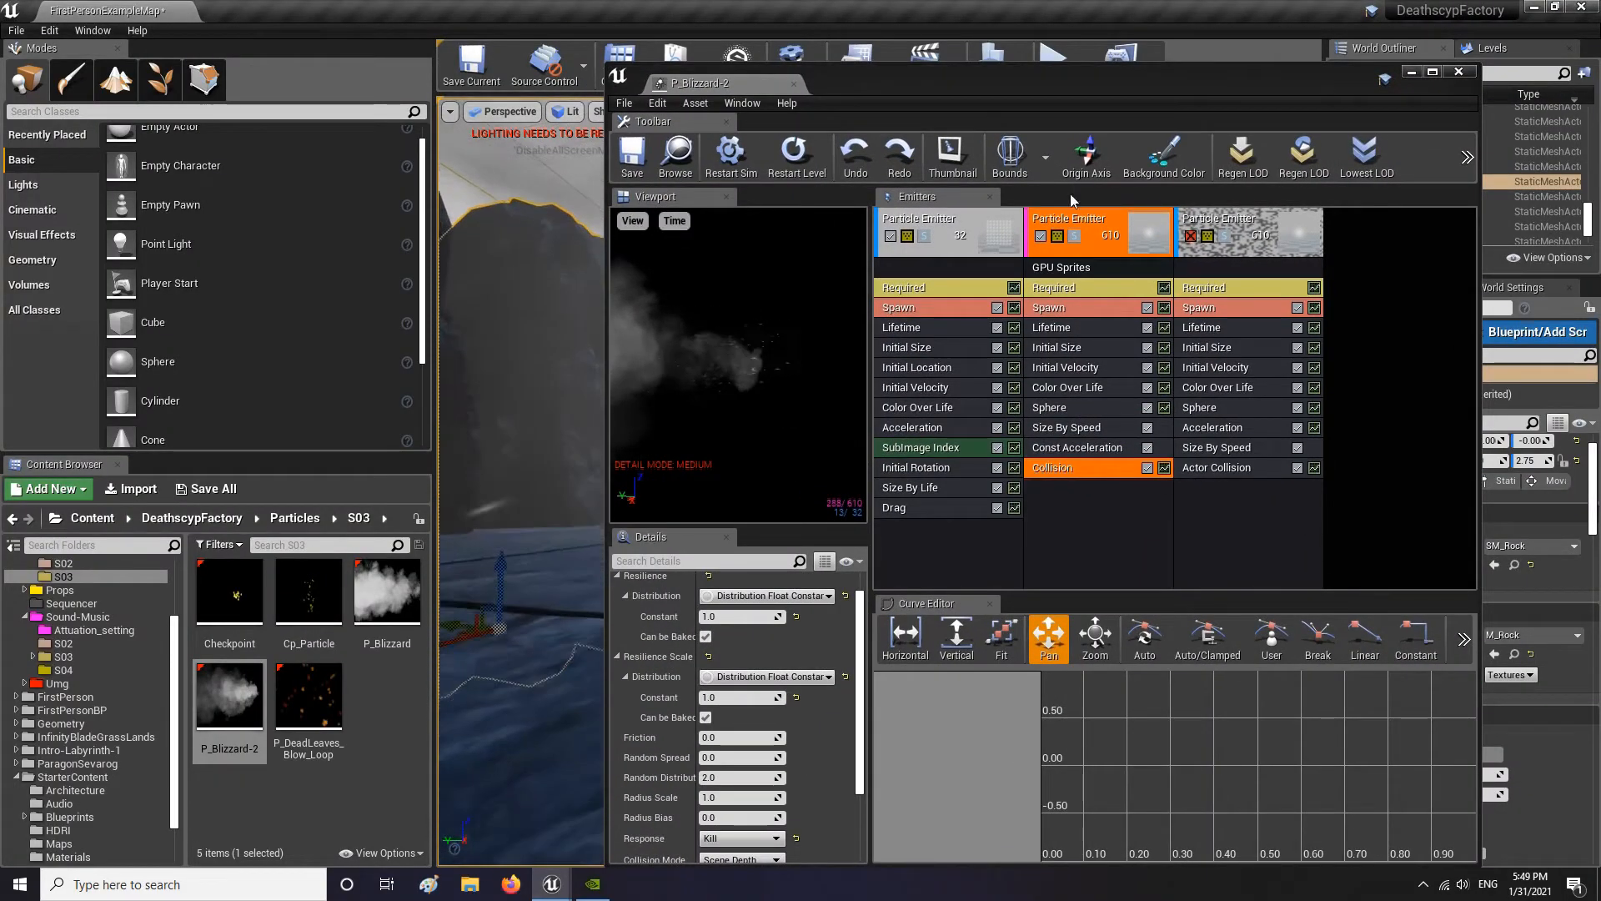
left_click(1410, 72)
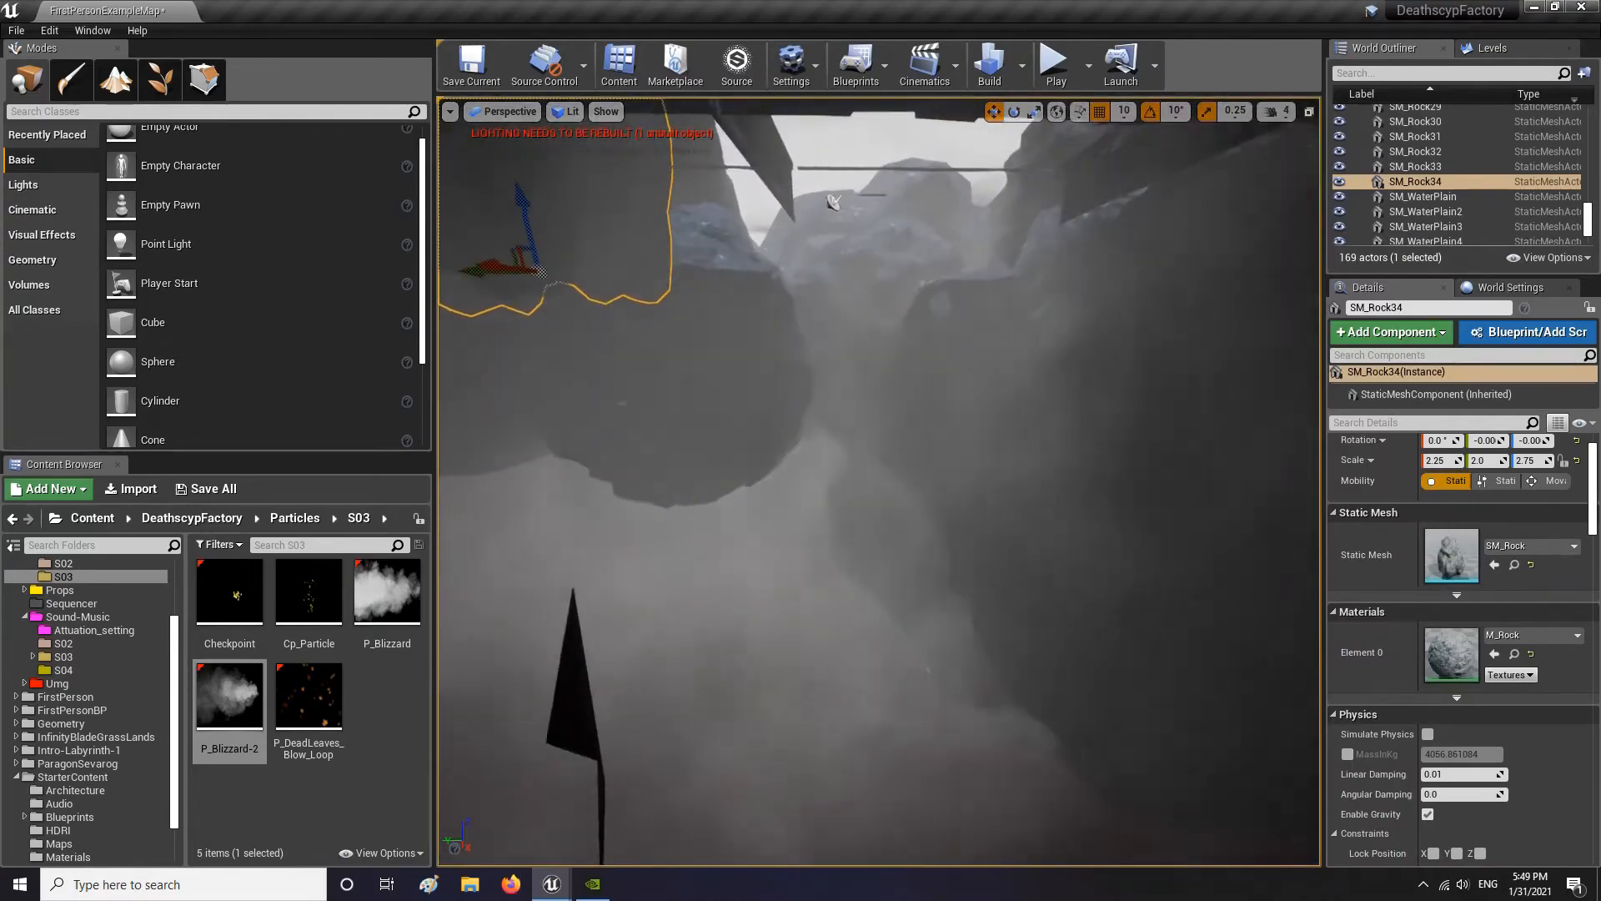
key("w")
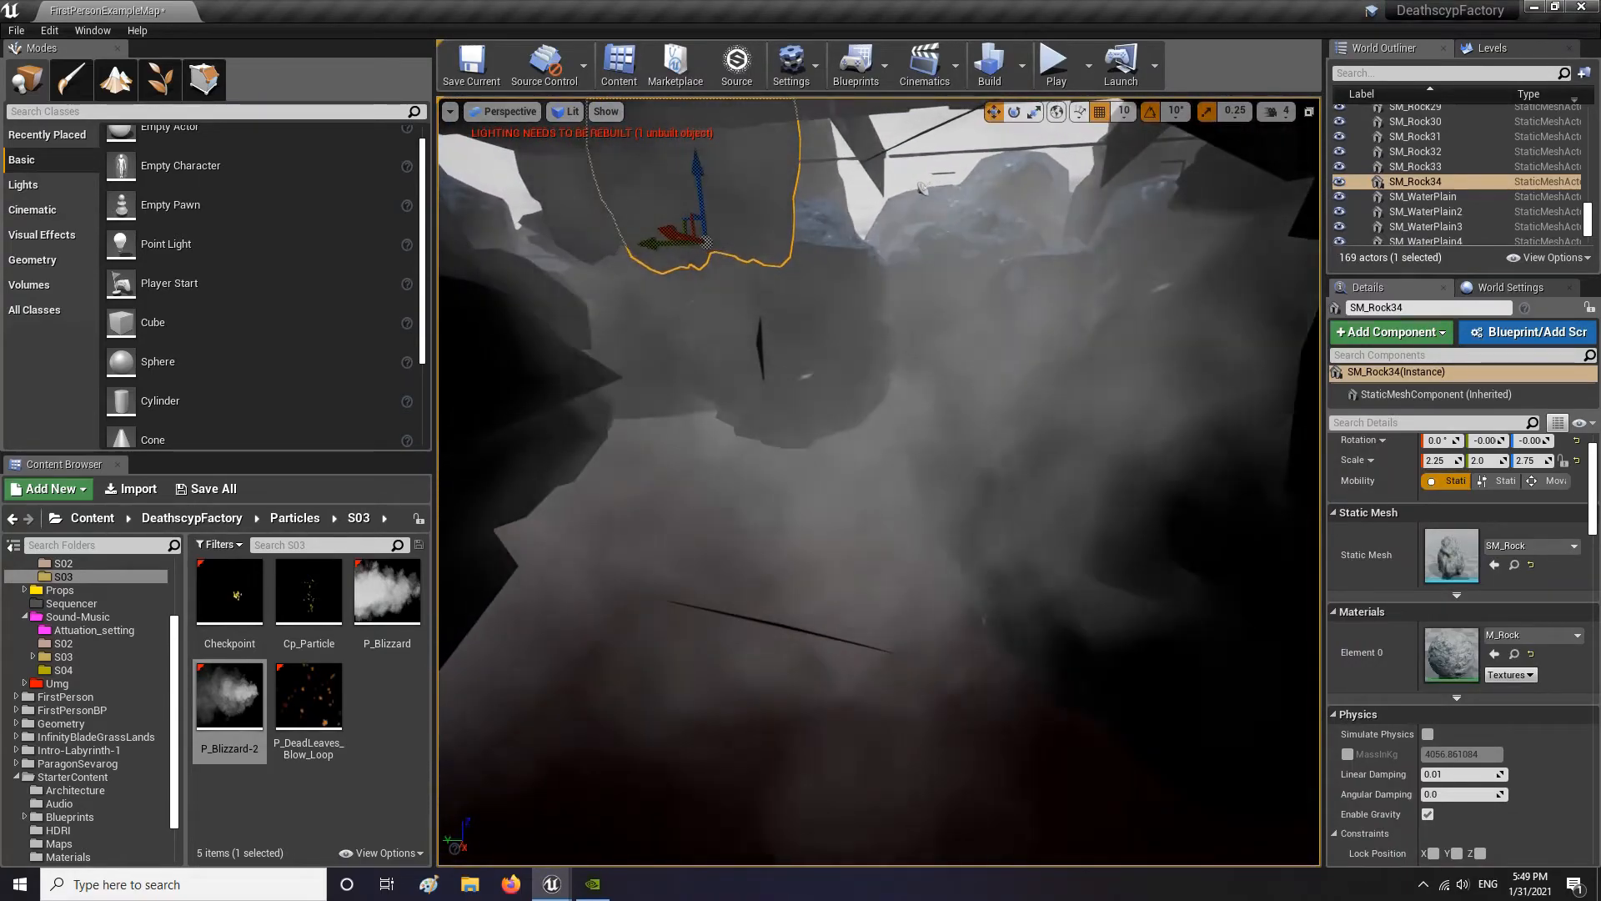
key("w")
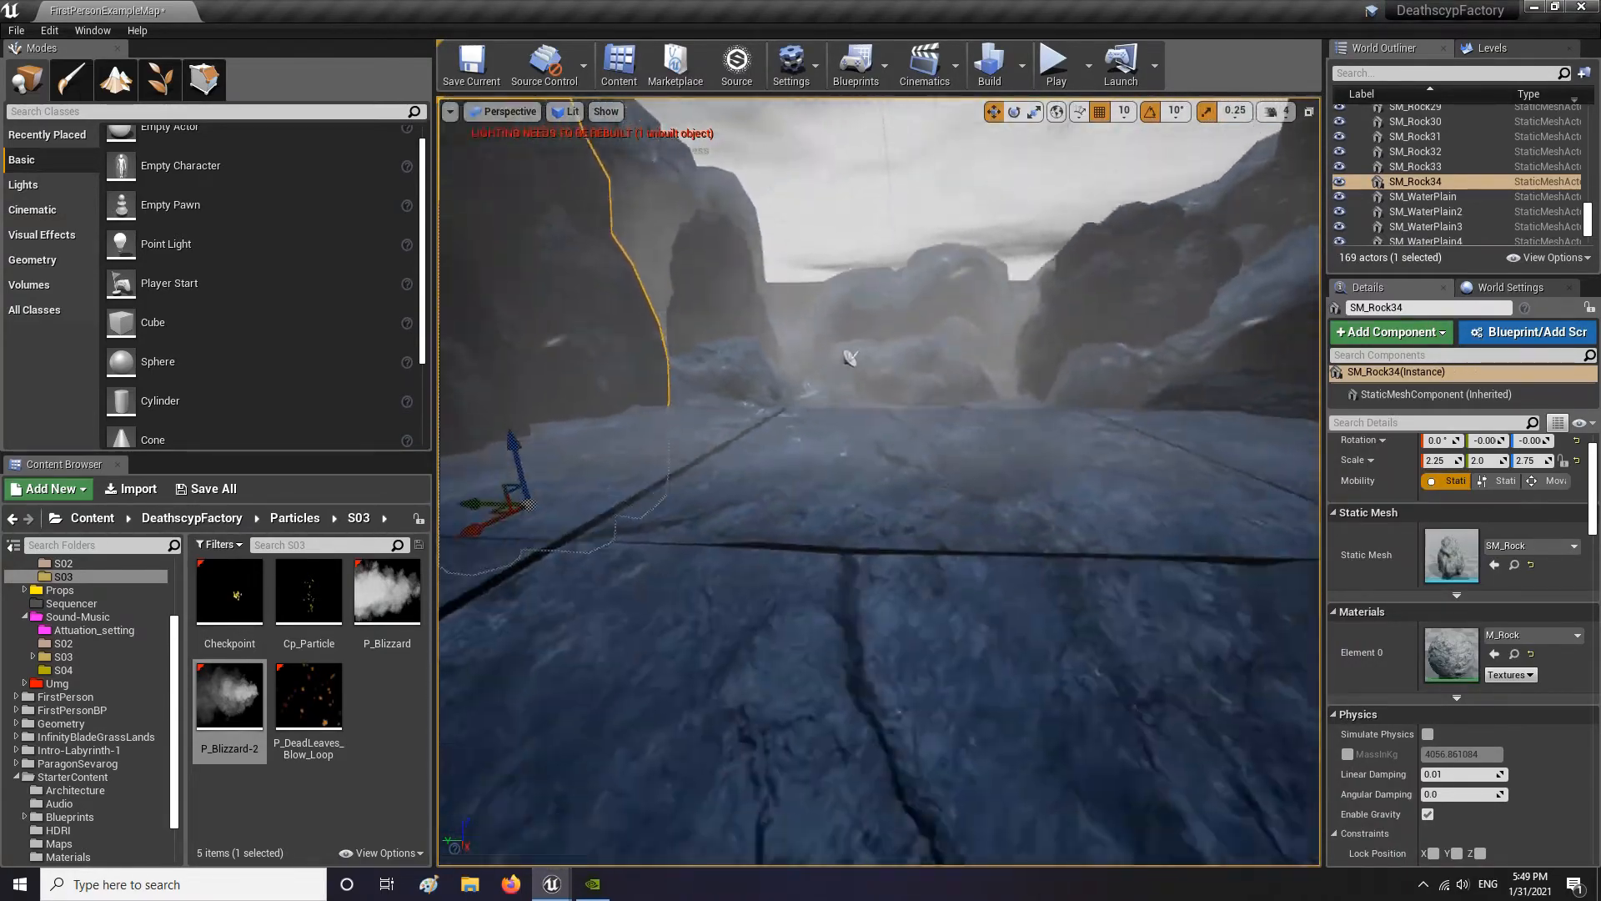
key("e")
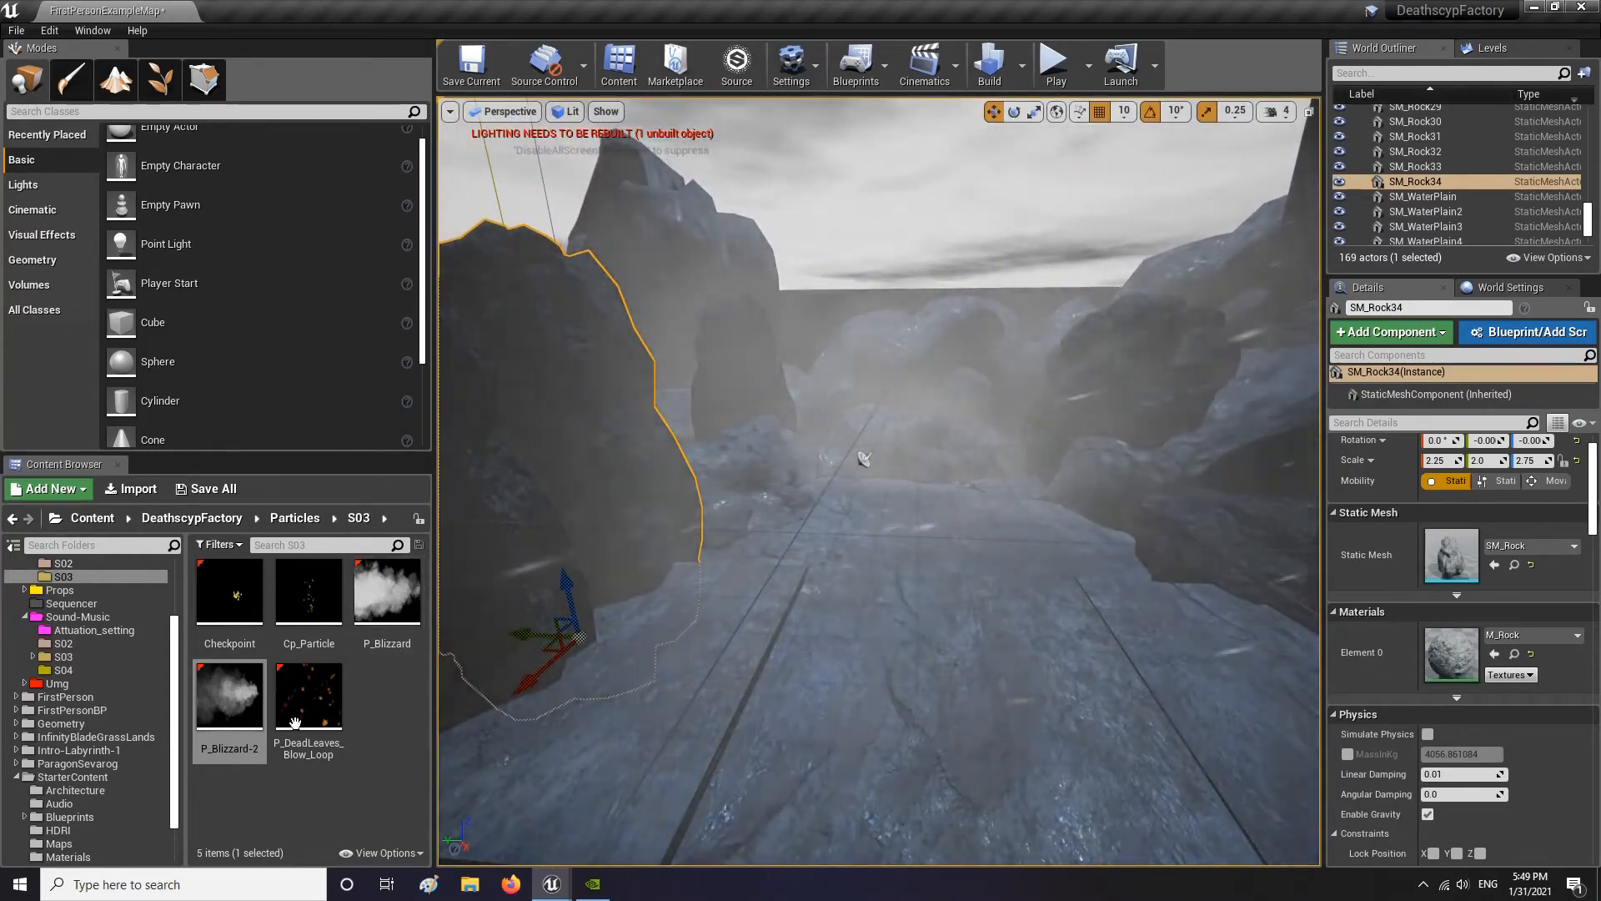
Delete the GPU Sprites snow emitter from P_Blizzard-2 and re-enable the disabled snow emitter with Actor Collision
double_click(219, 711)
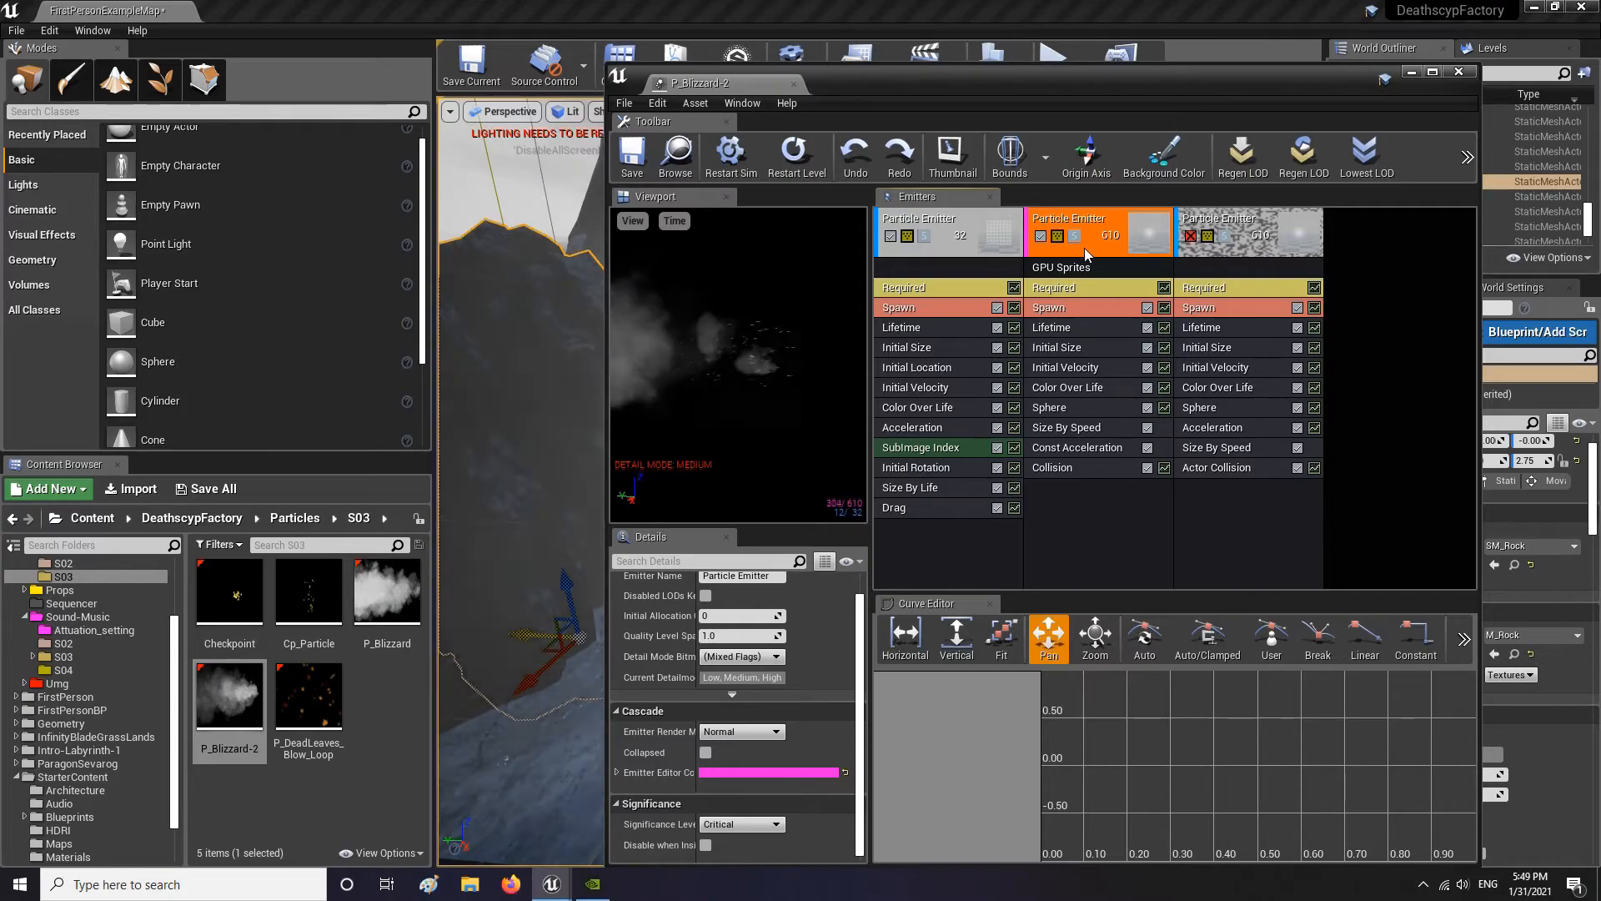
key("Delete")
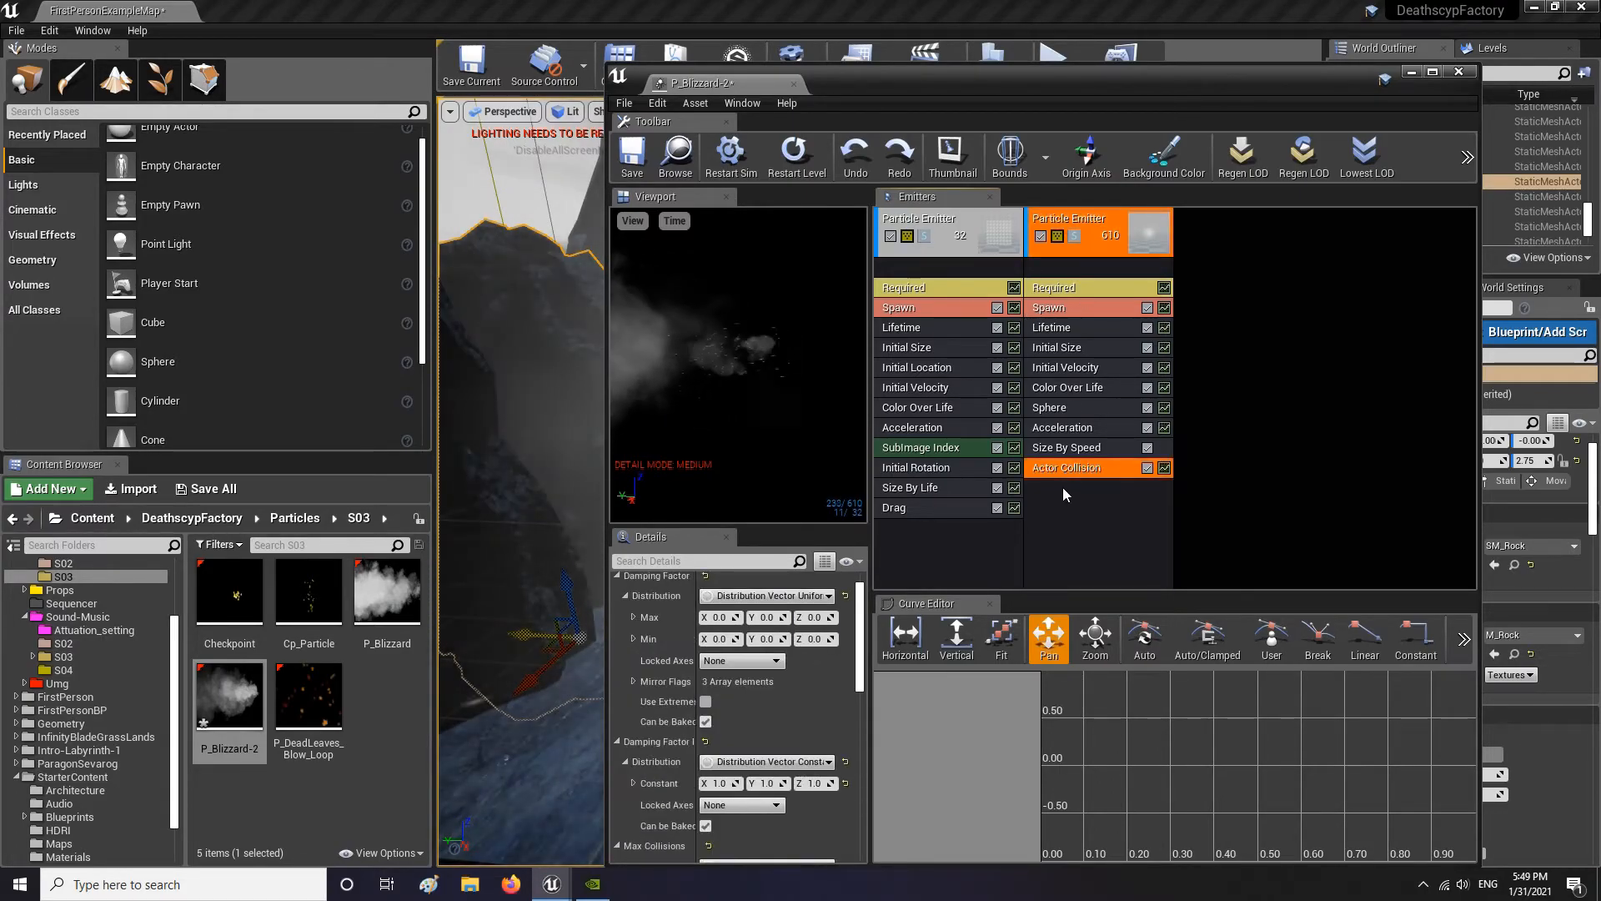
Set the Actor Collision's Max Collisions range to 2 and its rotation damping constant to 0 on all axes
scroll(742, 709, "down", 3)
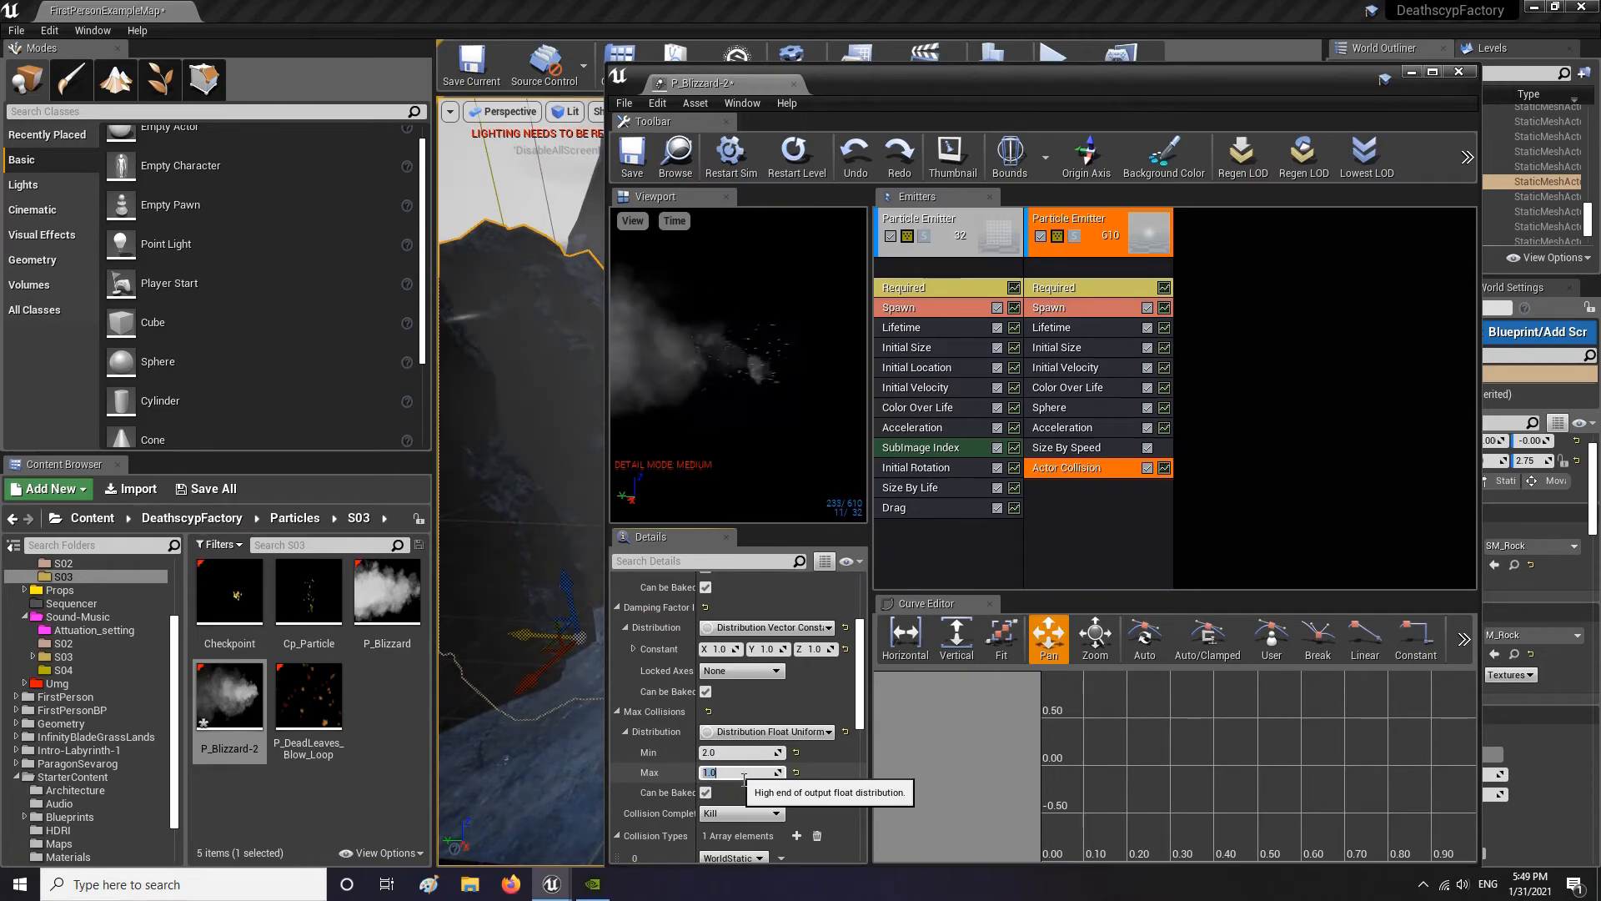
left_click(751, 628)
scroll(773, 613, "up", 4)
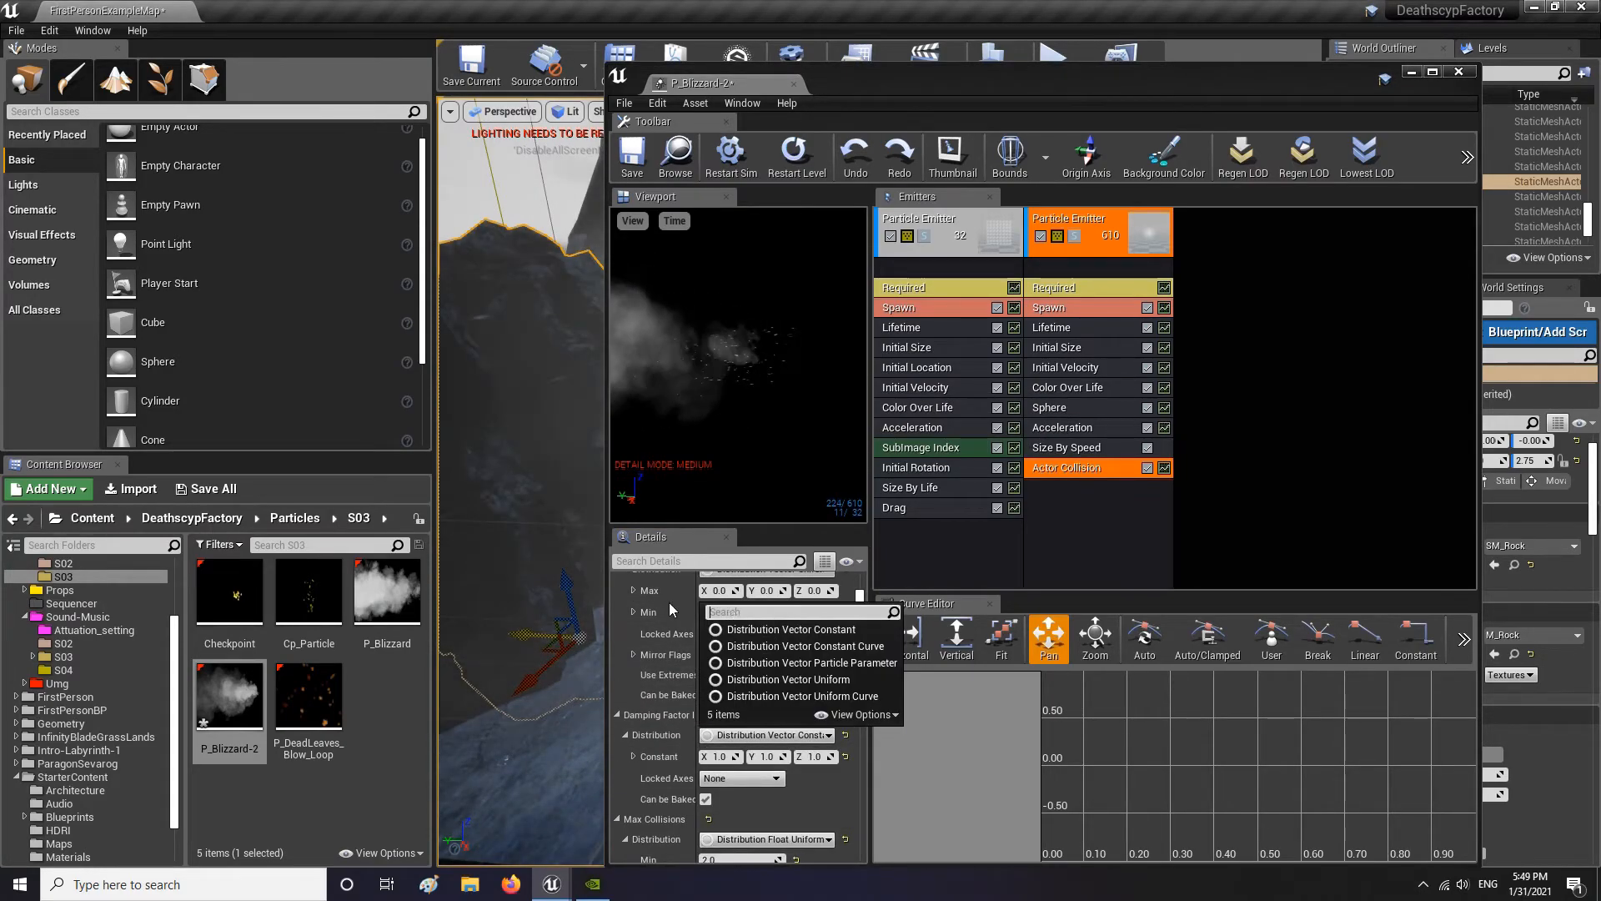
left_click(668, 604)
scroll(736, 600, "up", 2)
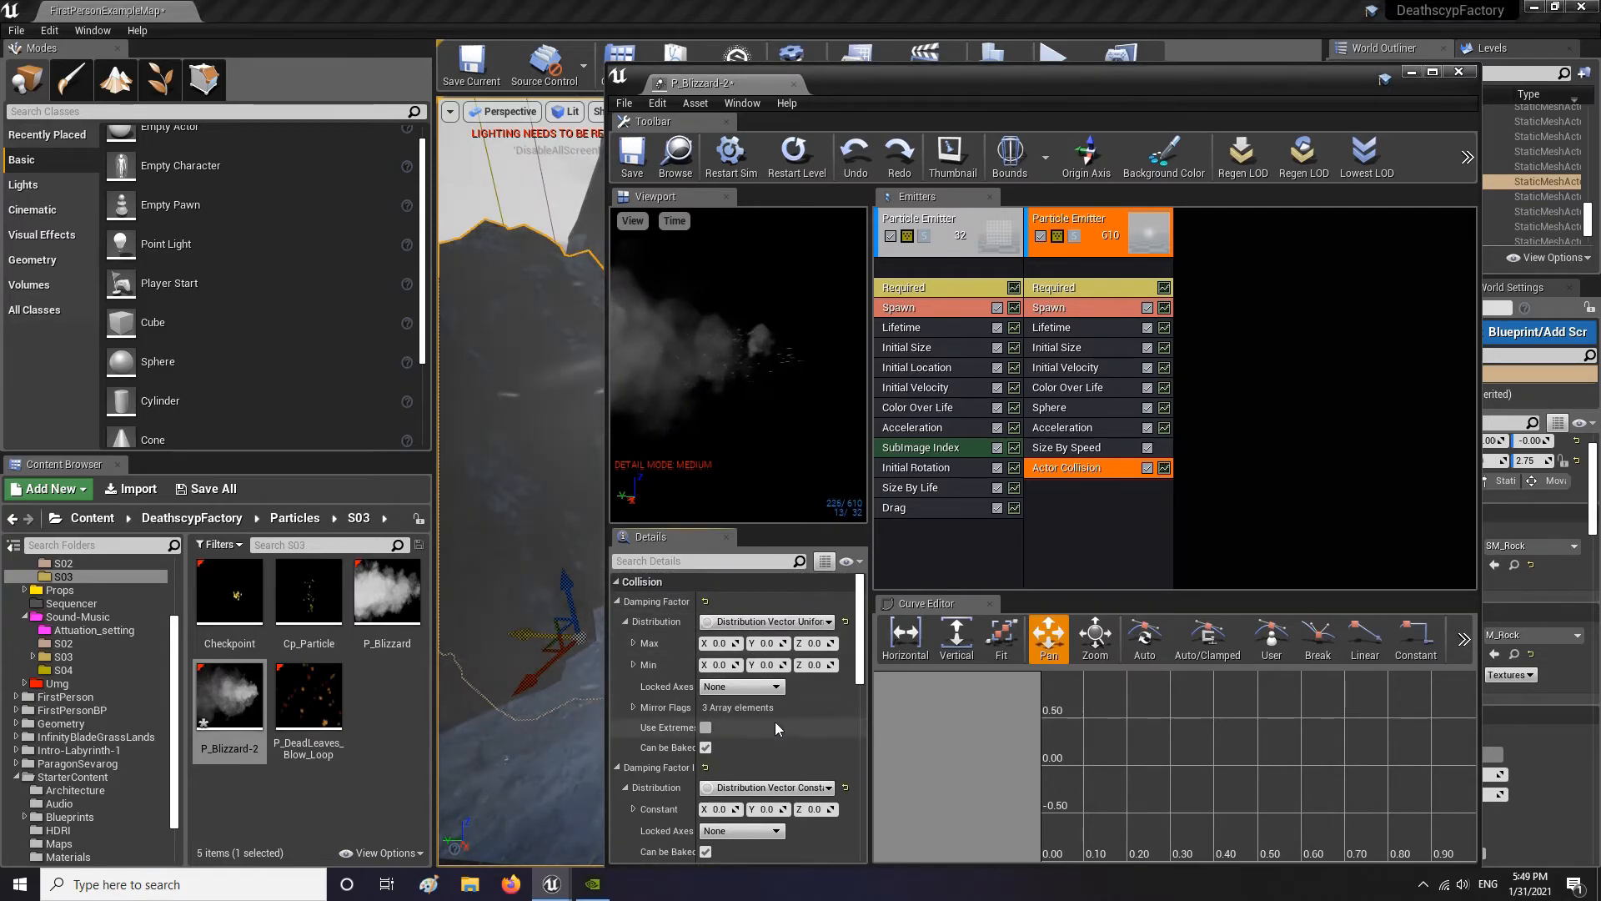
left_click(1409, 71)
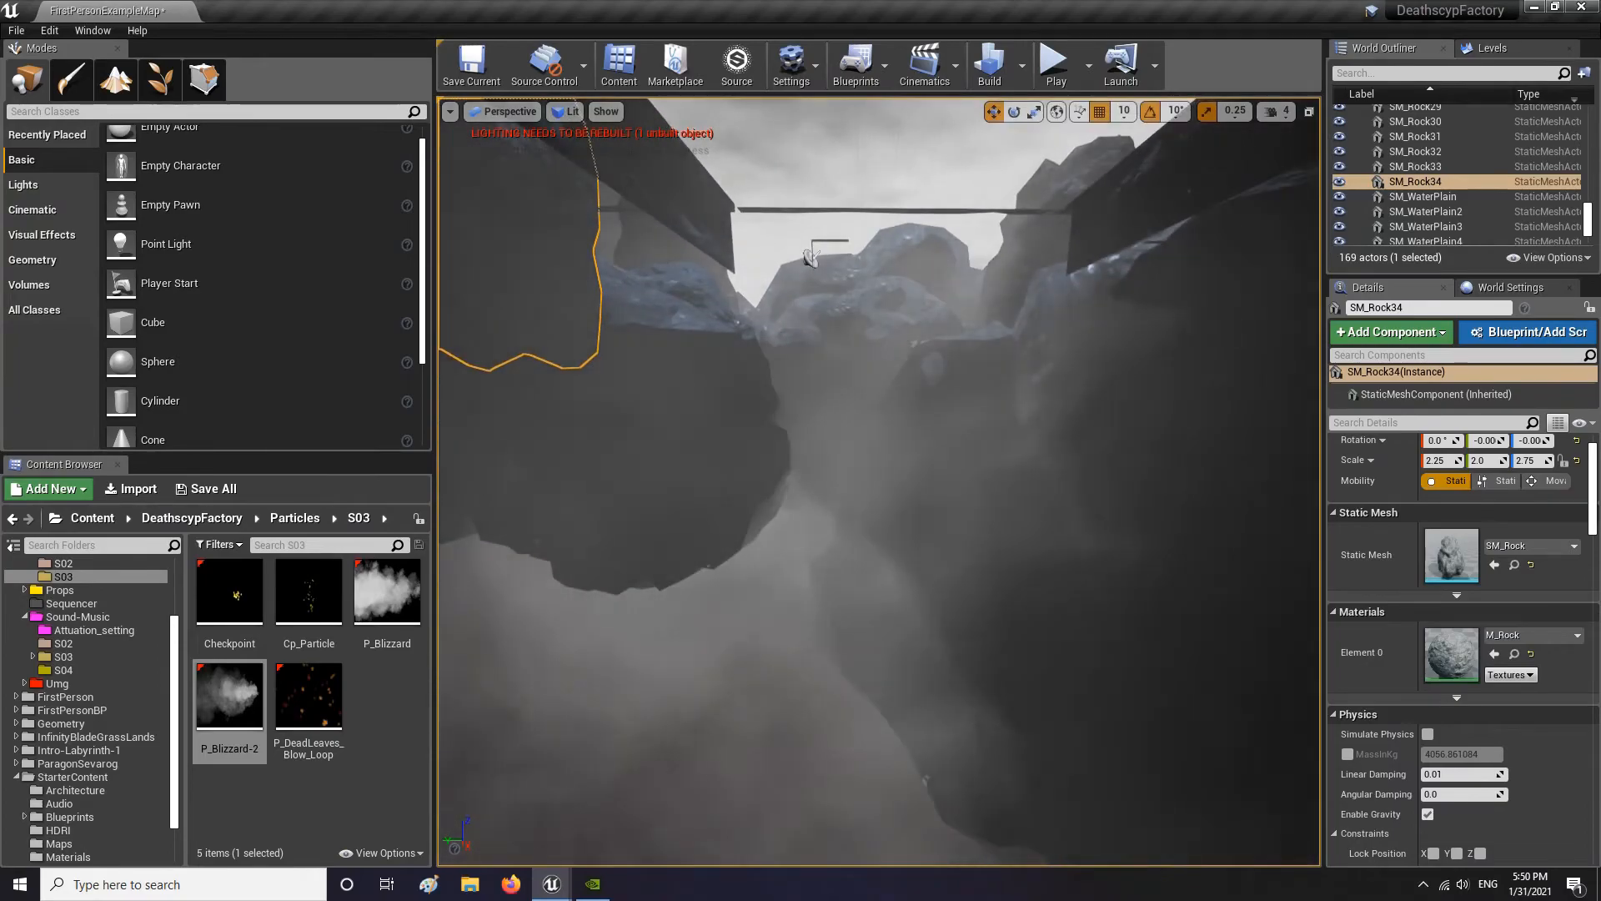
Examine the snow's collisions around the rocks and below the floor, including in an immersive level view
right_click_drag(878, 481, 517, 488)
right_click_drag(801, 425, 1176, 425)
right_click_drag(878, 481, 905, 427)
key("e")
key("w")
key("F11")
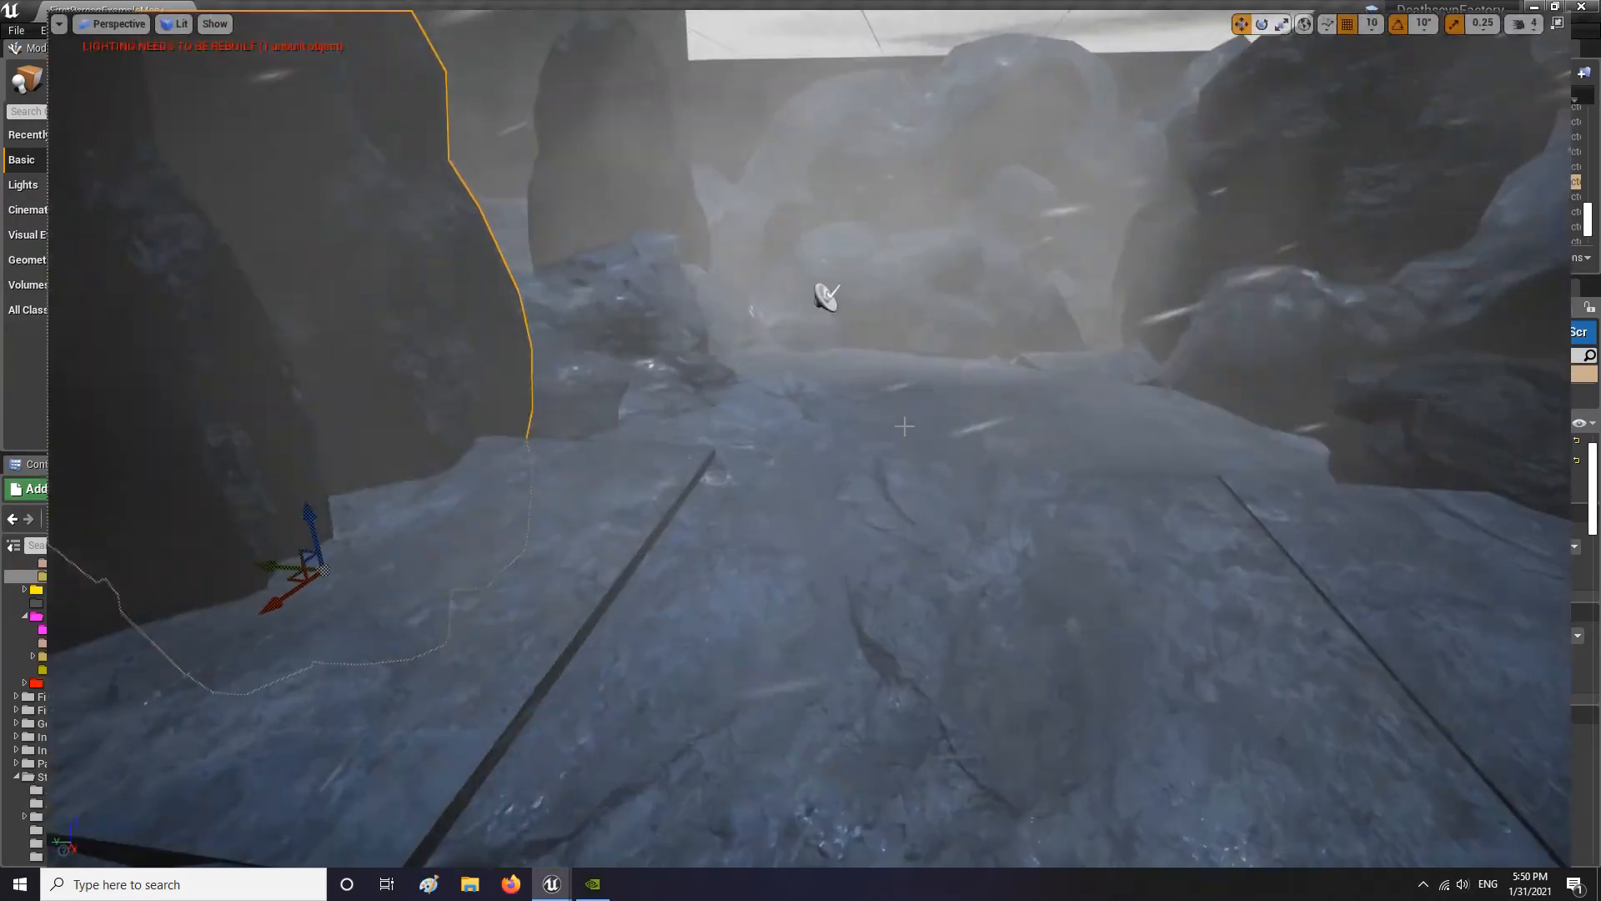
key("s")
right_click_drag(1029, 429, 959, 446)
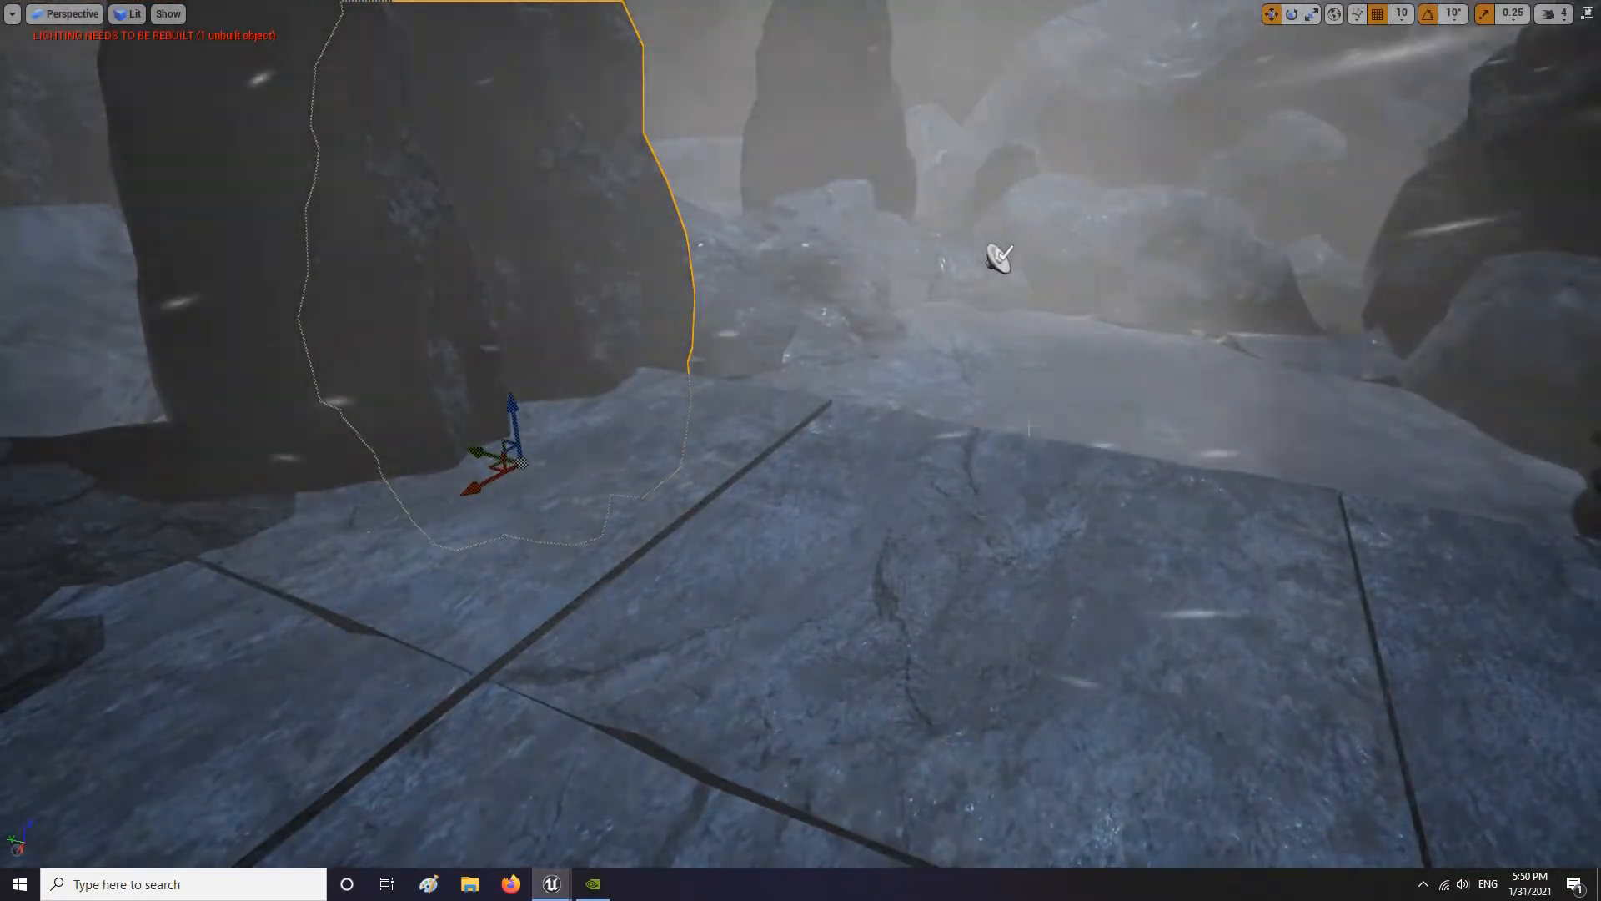
key("F11")
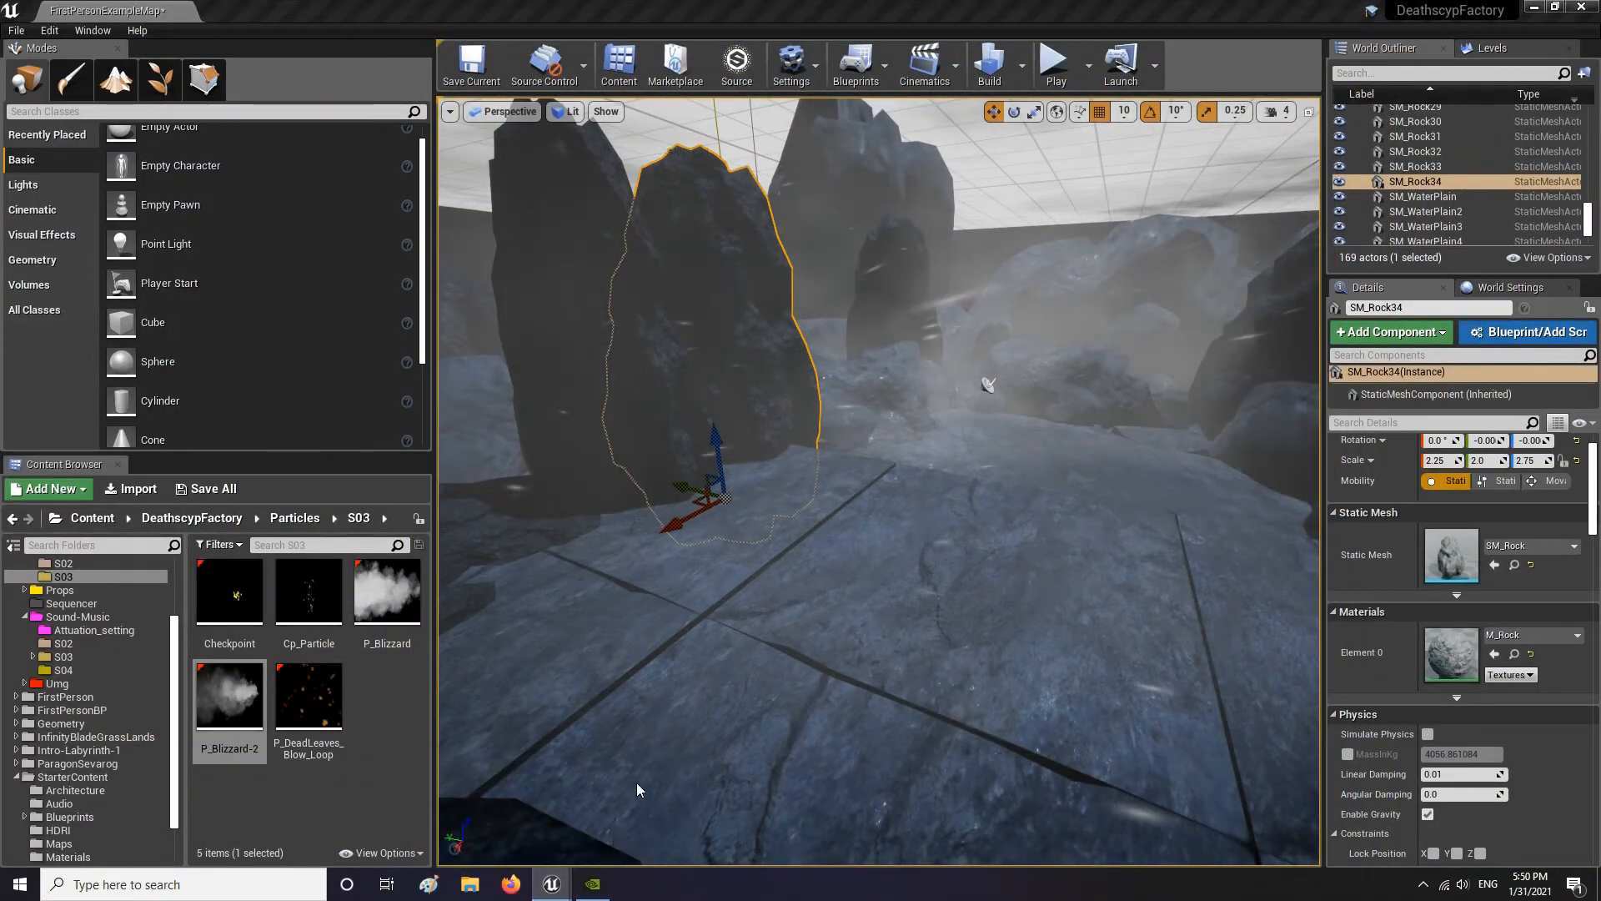
Set the Actor Collision's collision completion option to Freeze and check the snow among the rocks in the level
left_click(637, 783)
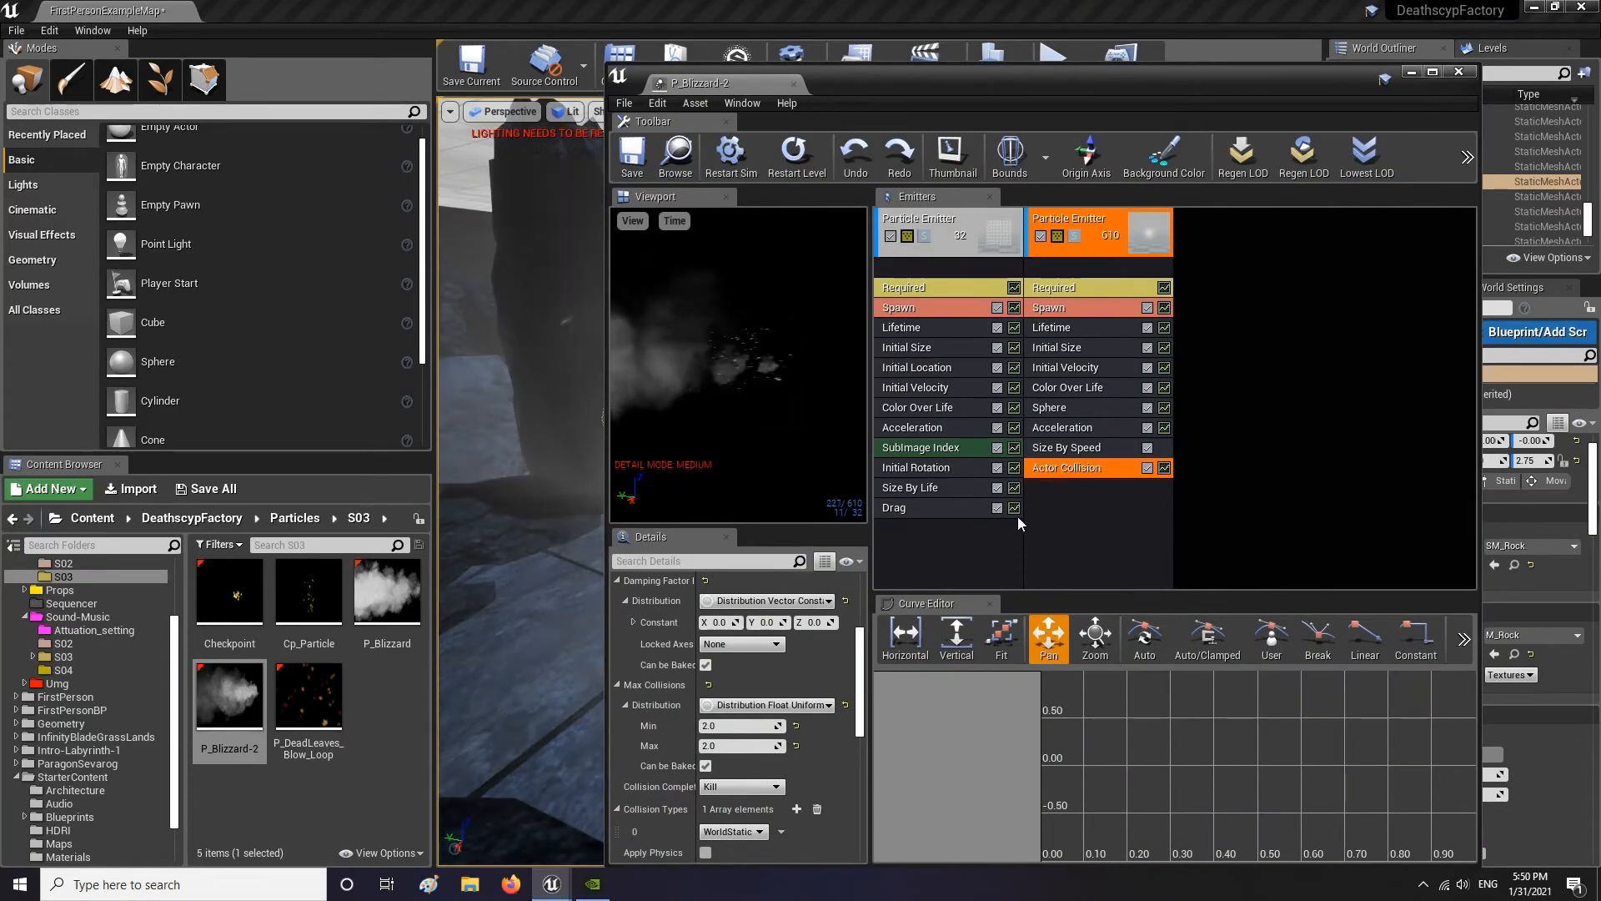
scroll(770, 684, "down", 3)
left_click(733, 708)
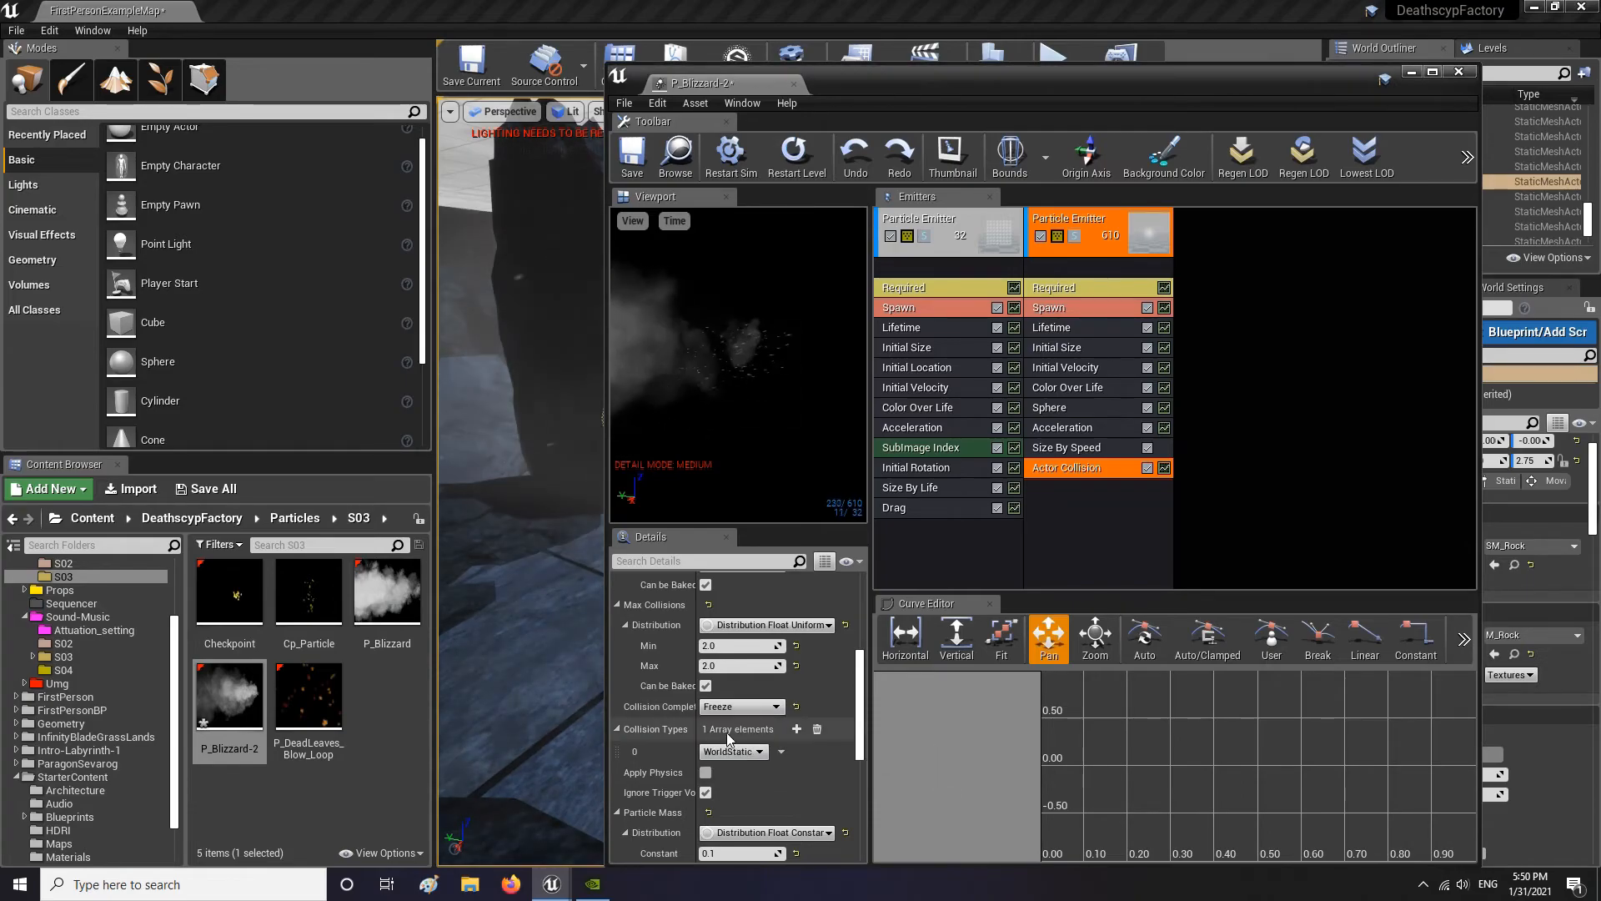
left_click(1411, 71)
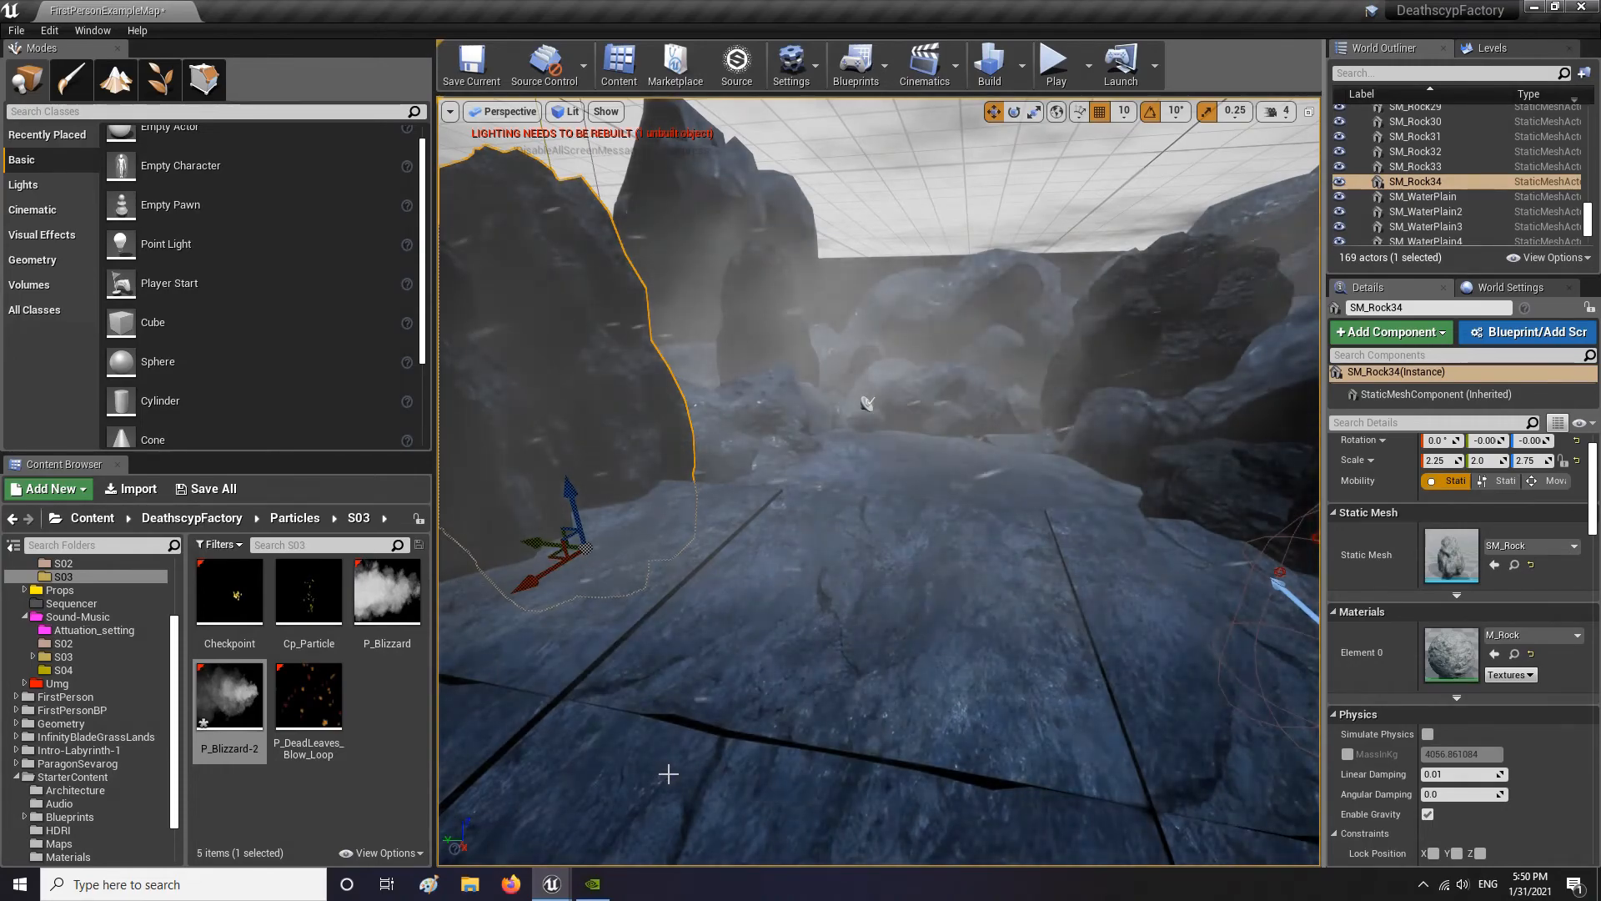
right_click_drag(878, 482, 835, 413)
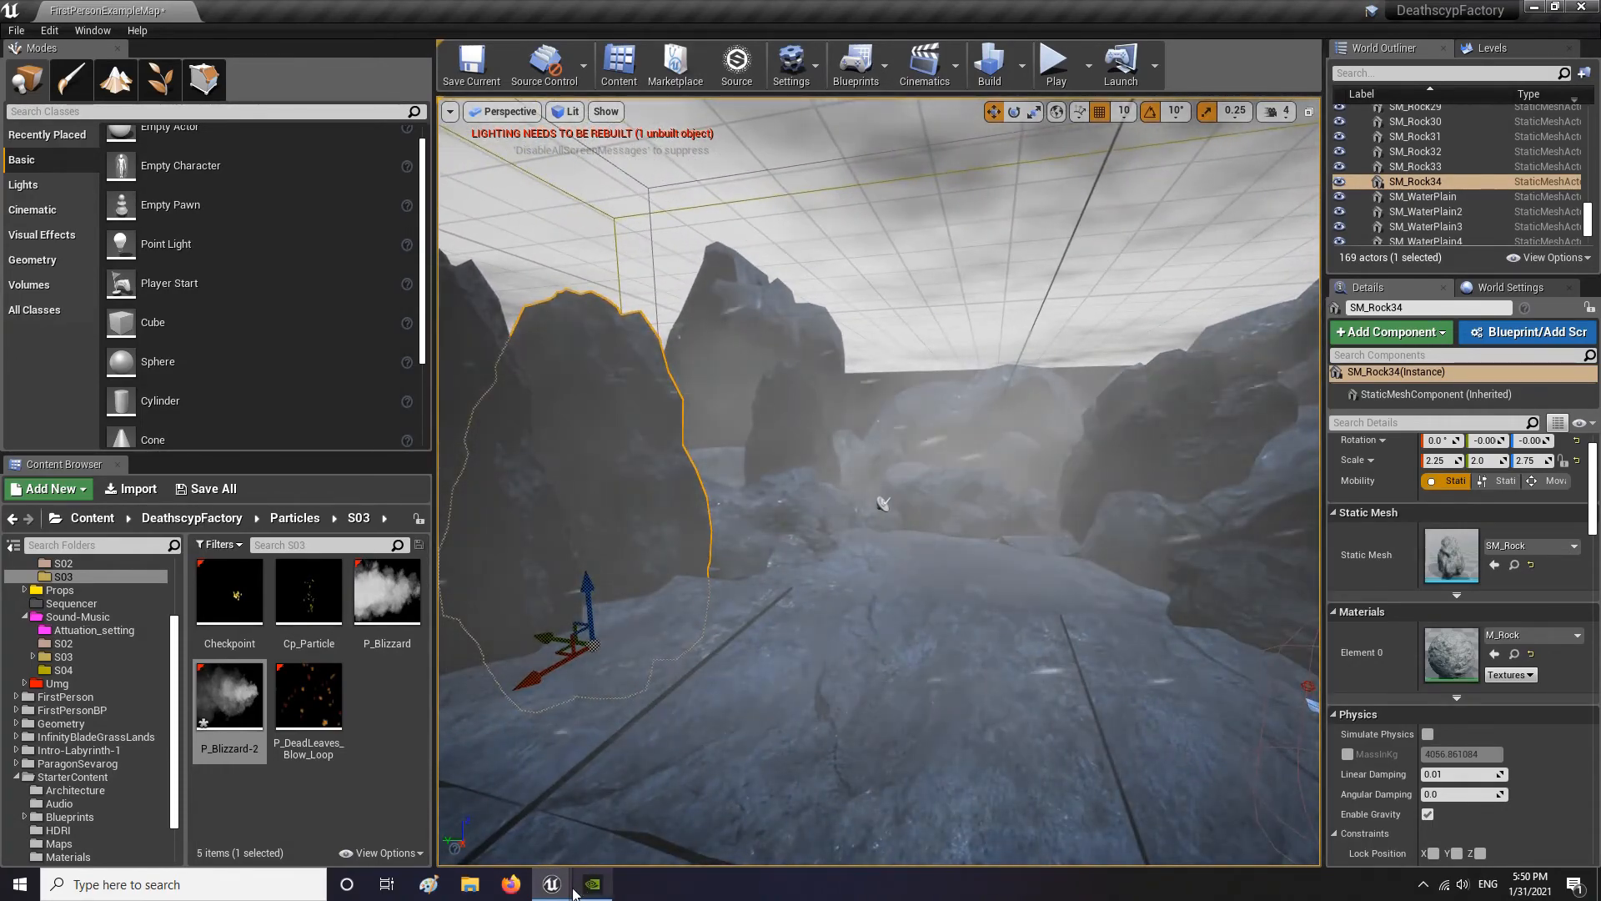
Set the Max Collisions minimum and maximum to 1, save P_Blizzard-2 and close its editor
left_click(551, 884)
left_click(614, 817)
left_click(740, 646)
type("1")
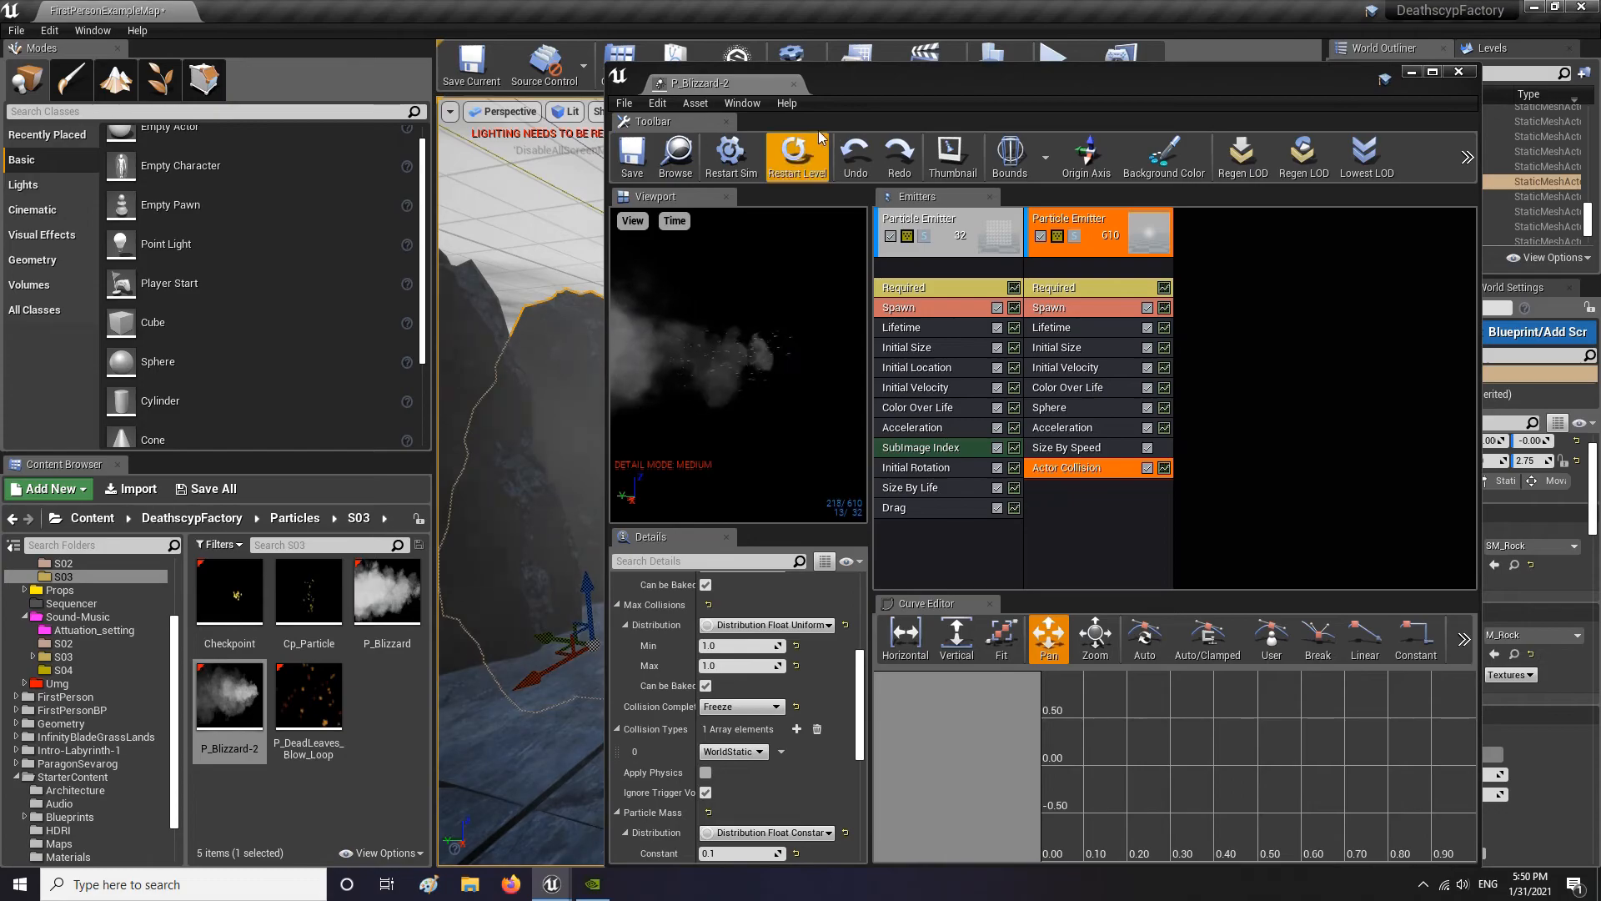
left_click(794, 86)
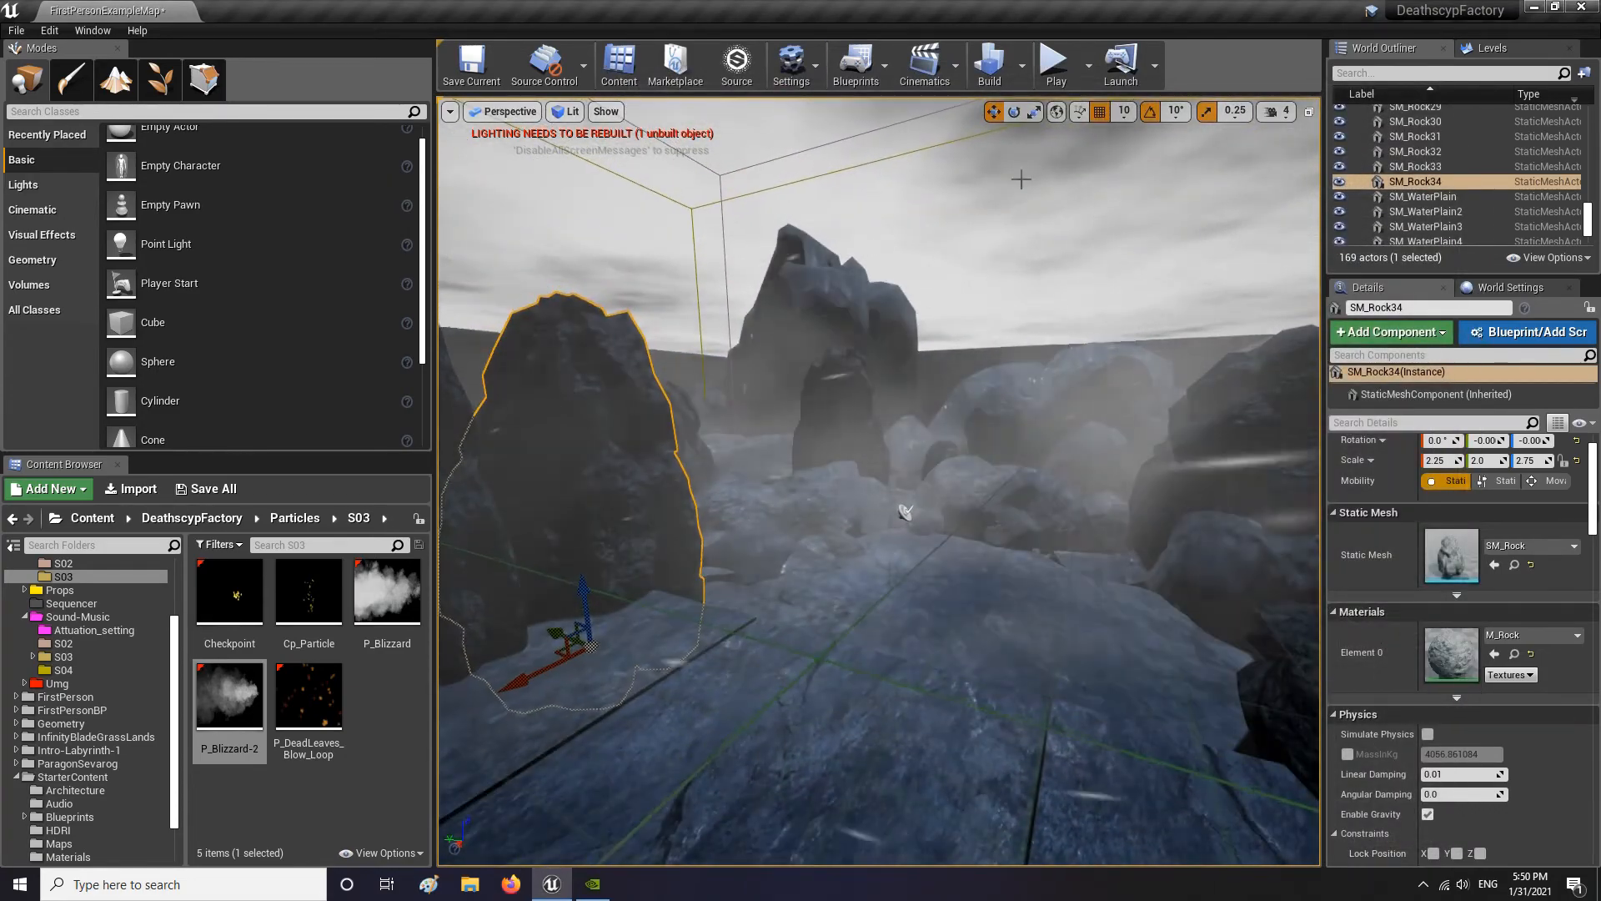
Play the level in an immersive view to check the blizzard in game
left_click(1055, 75)
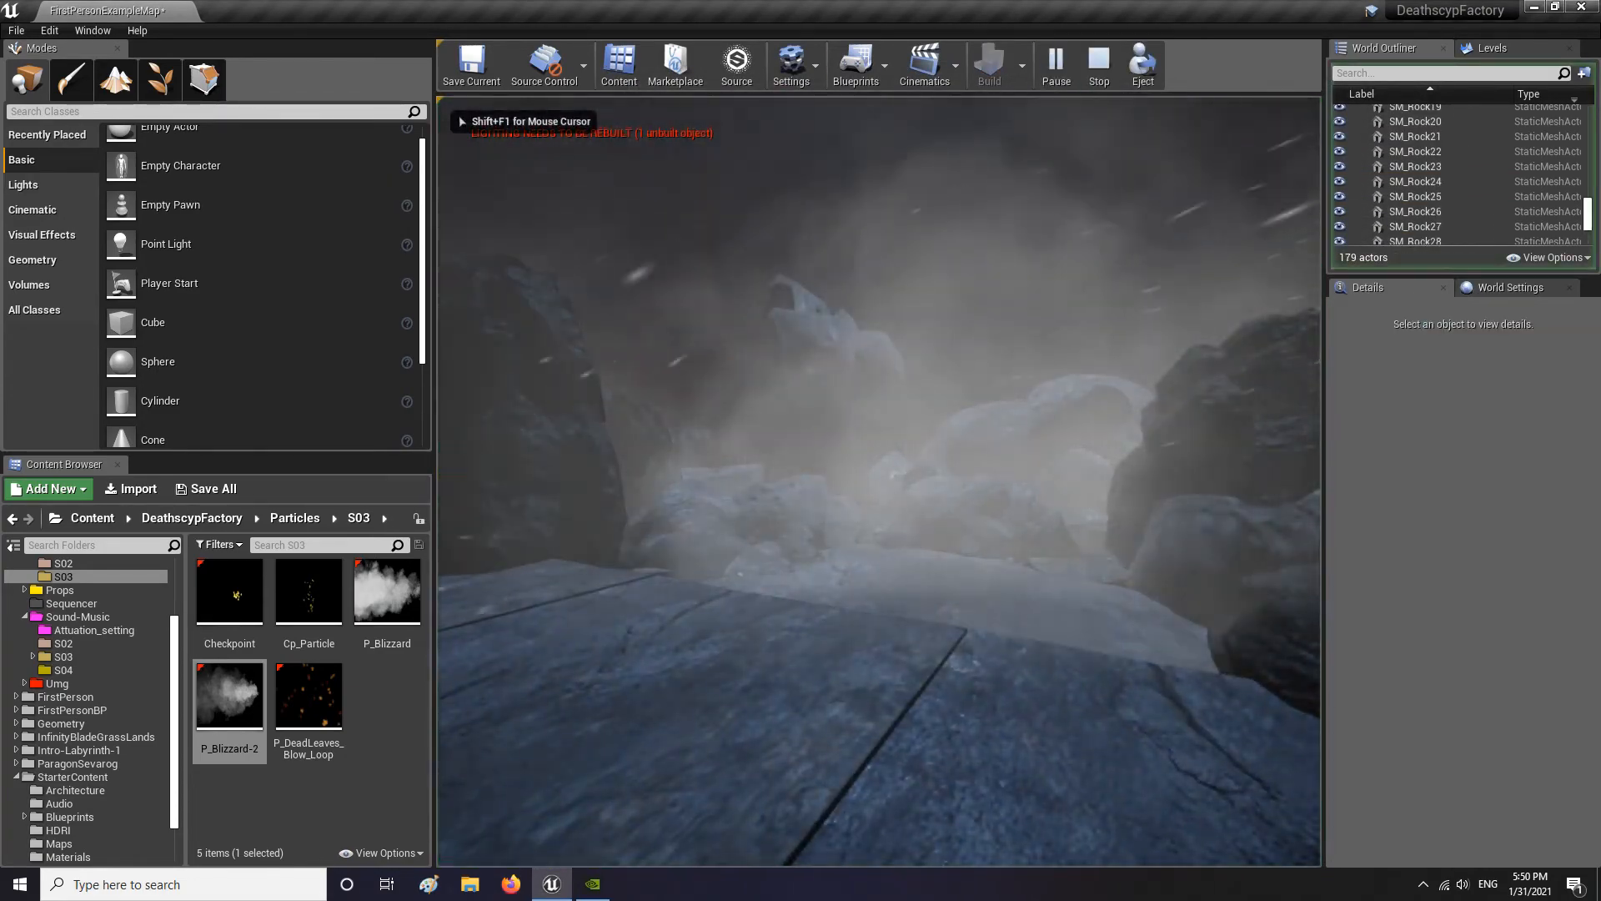
key("F11")
left_click(913, 487)
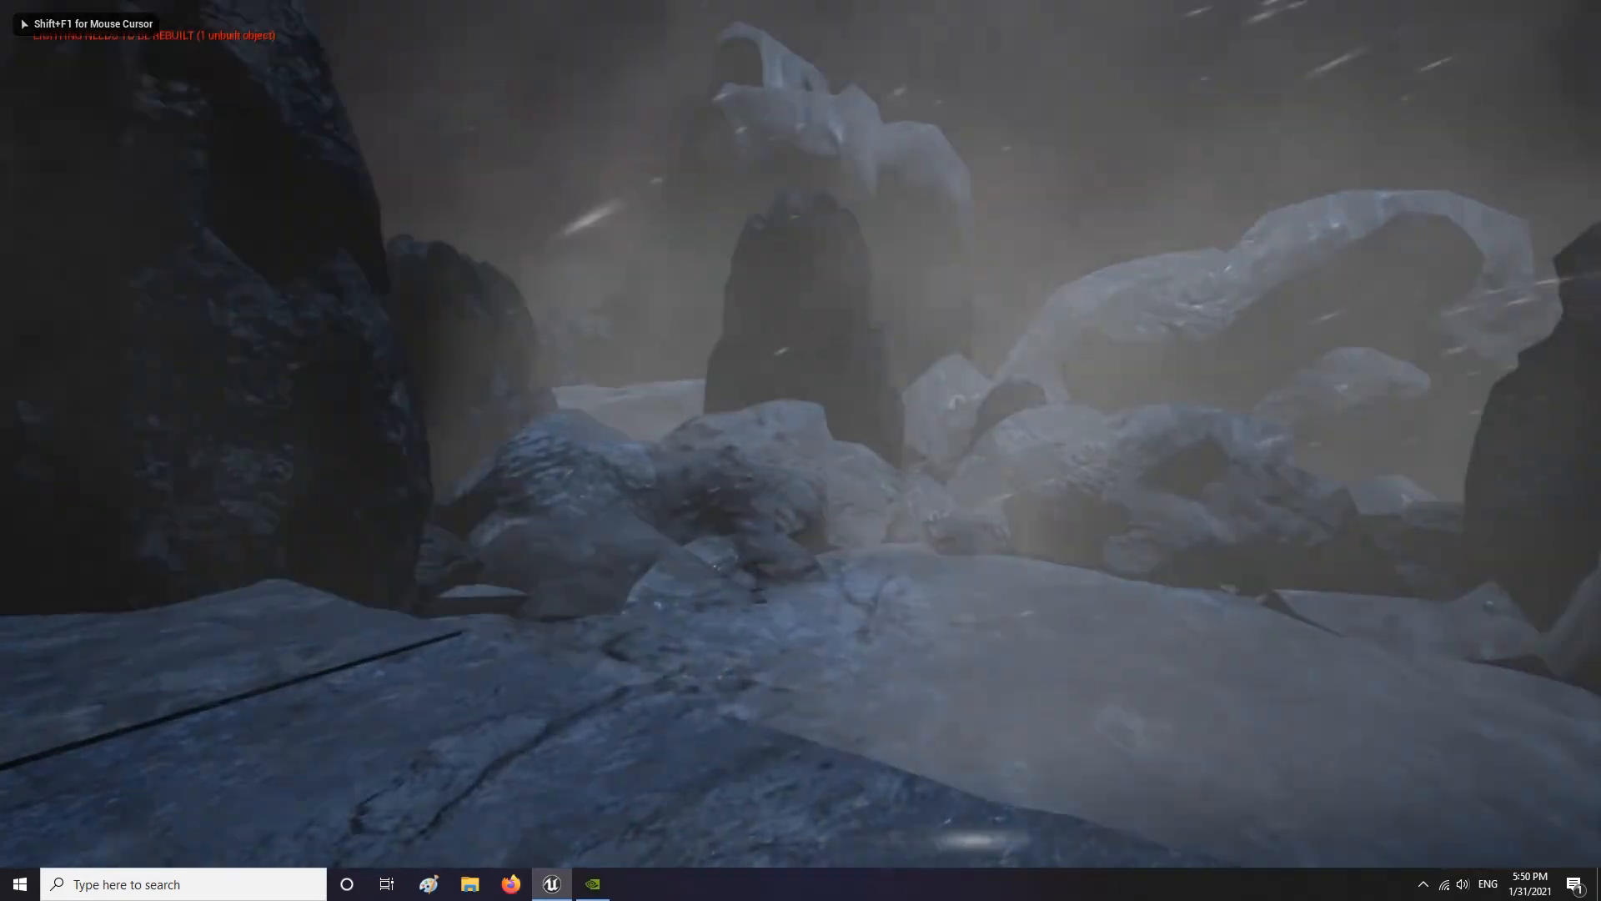